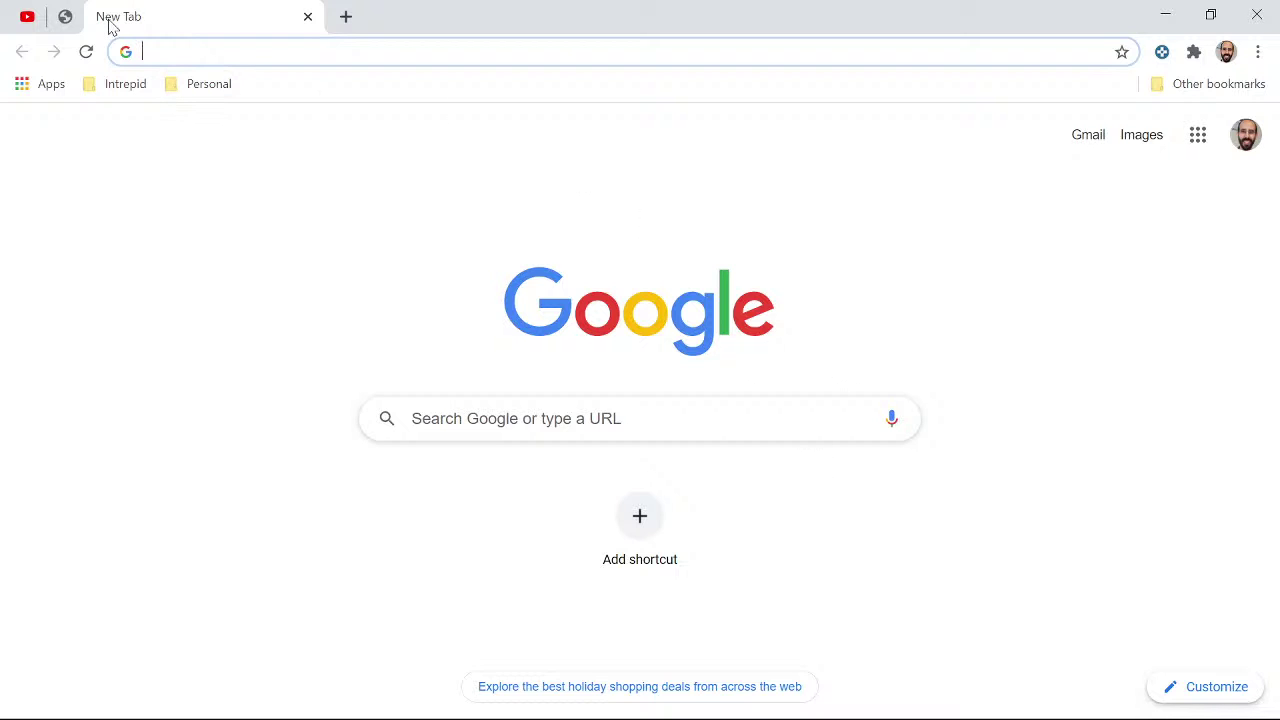
- Check the livestream preview and analytics in YouTube Studio, and return to the blank browser tab
{"action": "left_click", "coordinate": [67, 15]}
{"action": "left_click", "coordinate": [27, 22]}
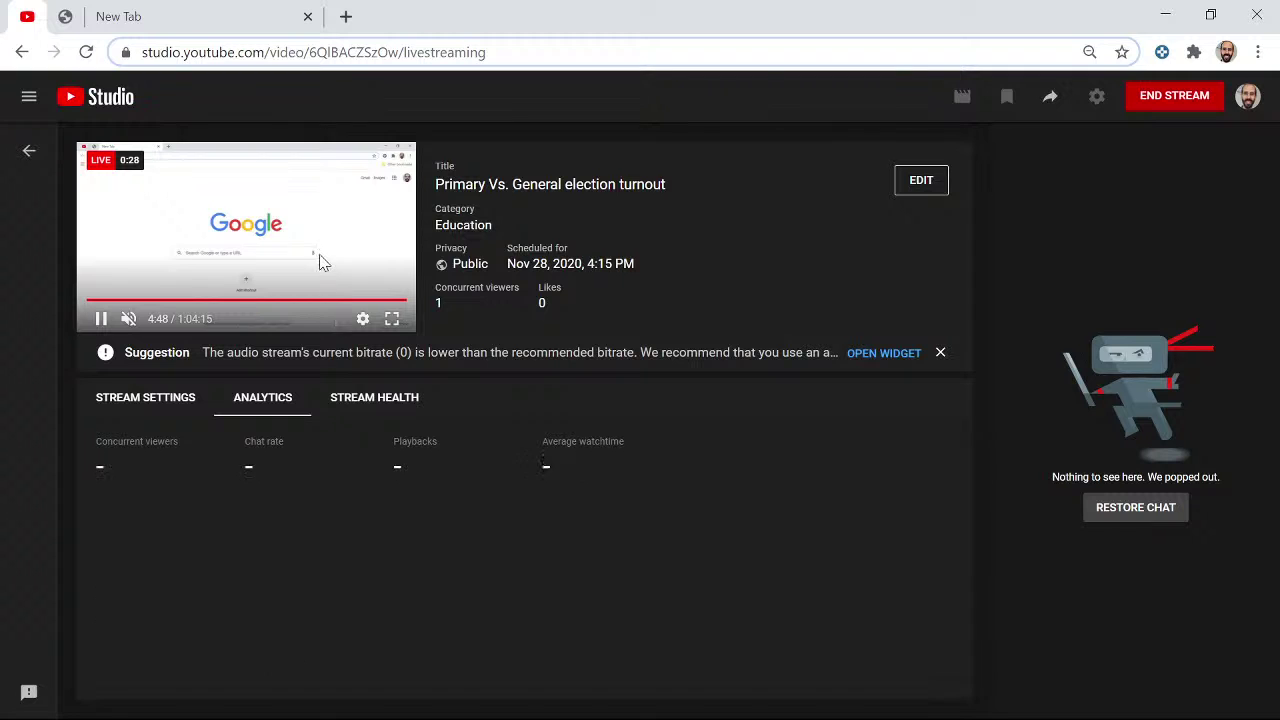
{"action": "left_click", "coordinate": [140, 14]}
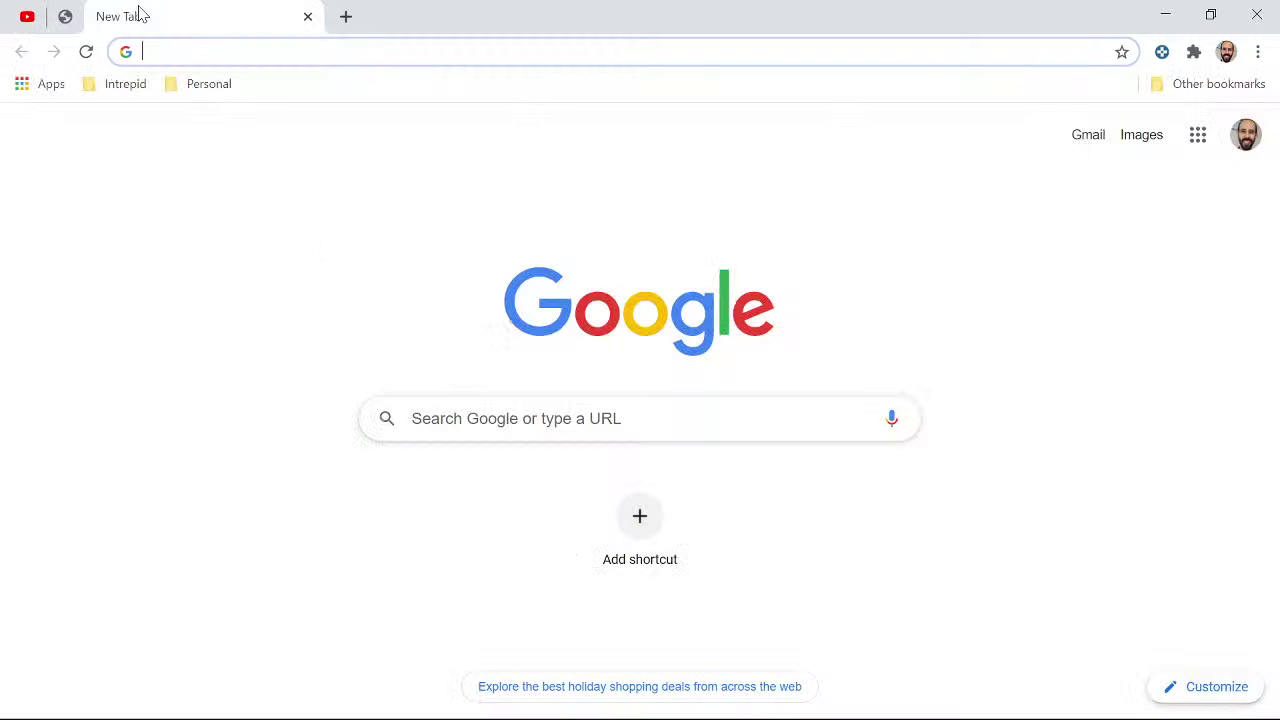
{"action": "left_click", "coordinate": [80, 24]}
{"action": "left_click", "coordinate": [35, 22]}
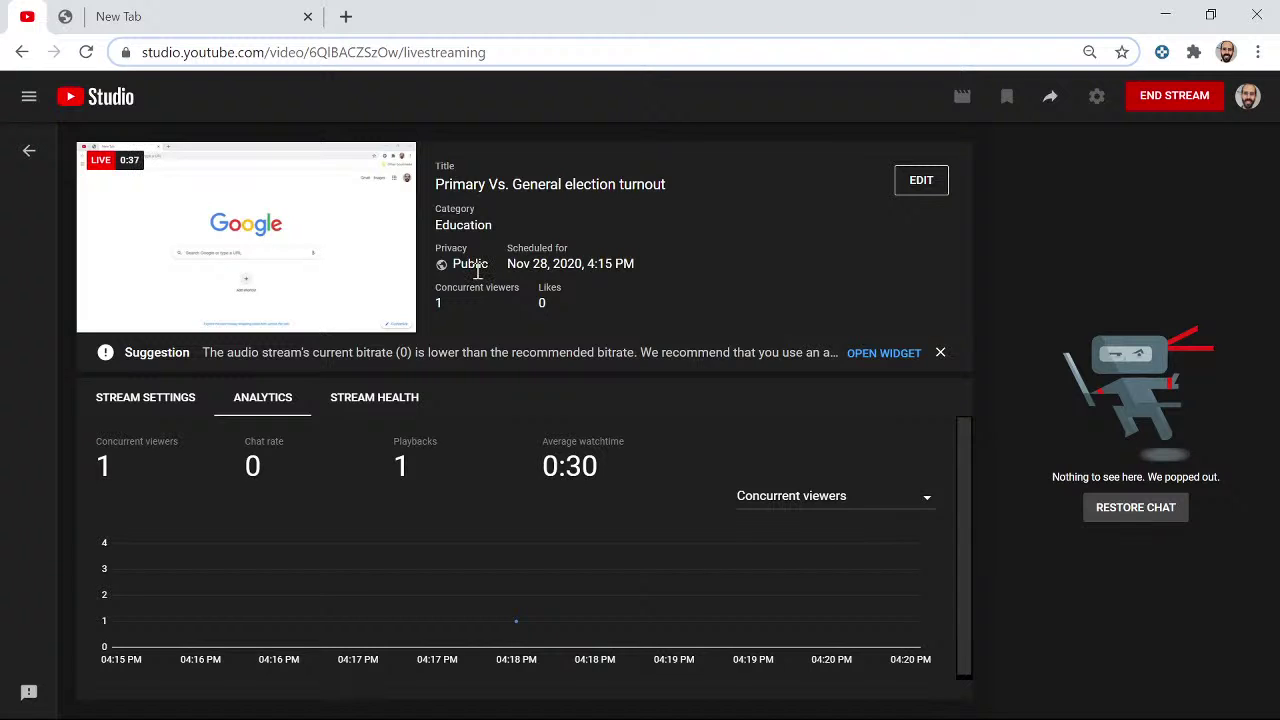
{"action": "left_click", "coordinate": [65, 18]}
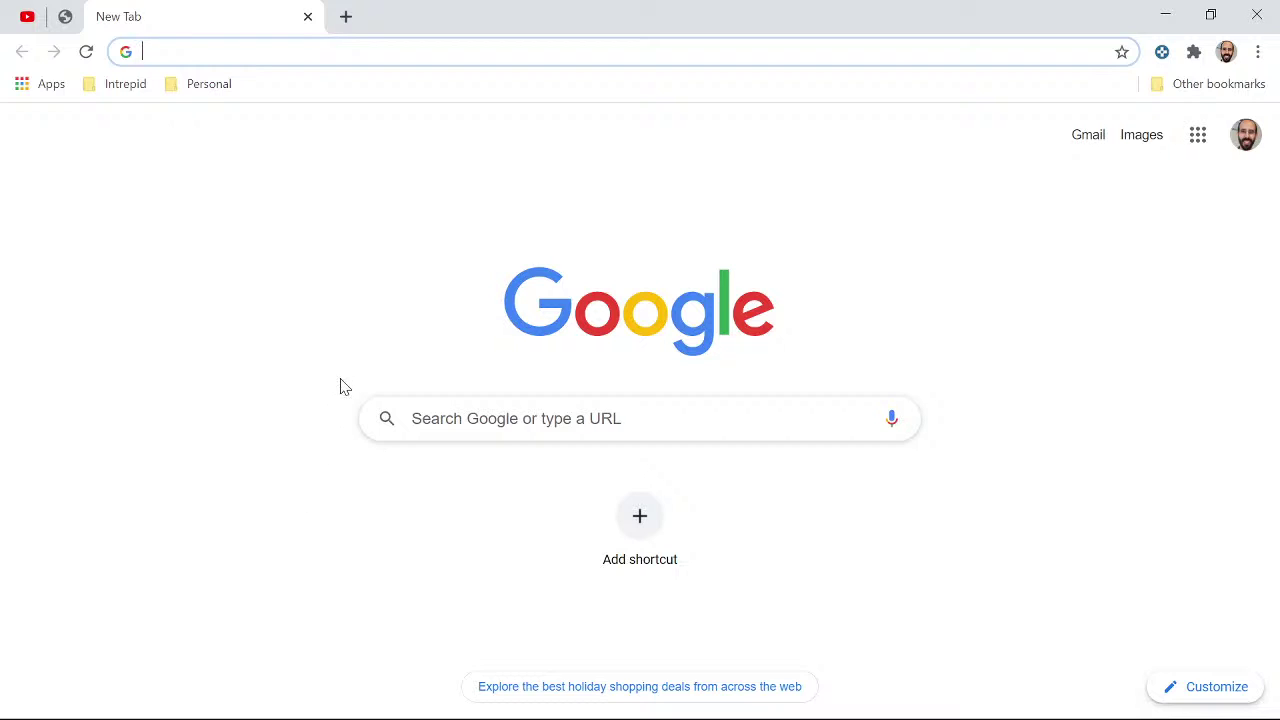
- Create a blank Google Sheets spreadsheet by opening the address sheet.new
{"action": "left_click", "coordinate": [291, 55]}
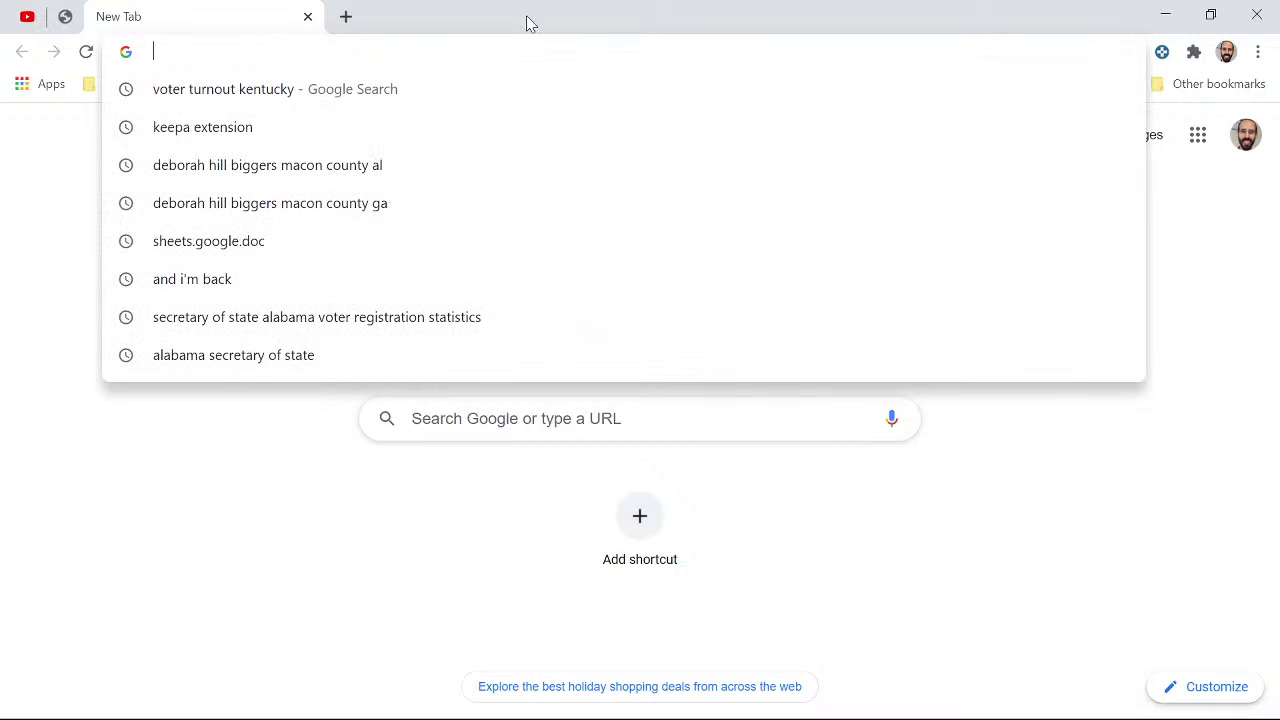
{"action": "left_click", "coordinate": [20, 192]}
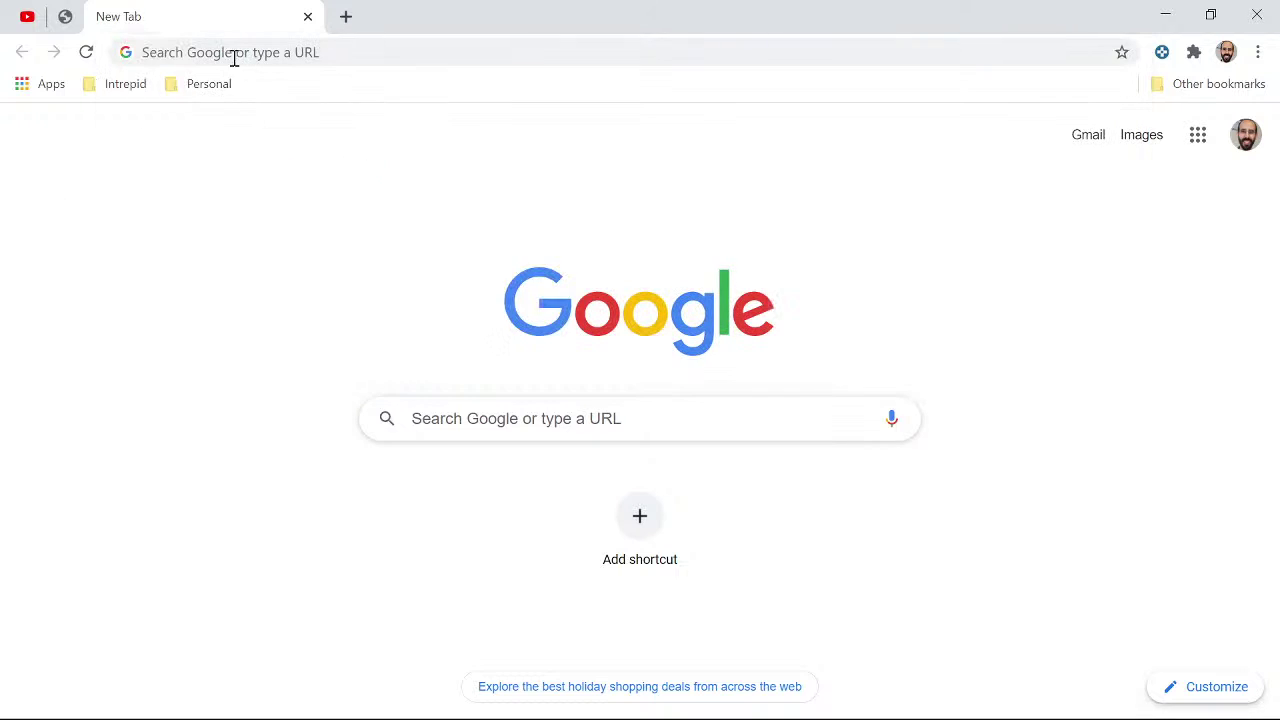
{"action": "left_click", "coordinate": [243, 49]}
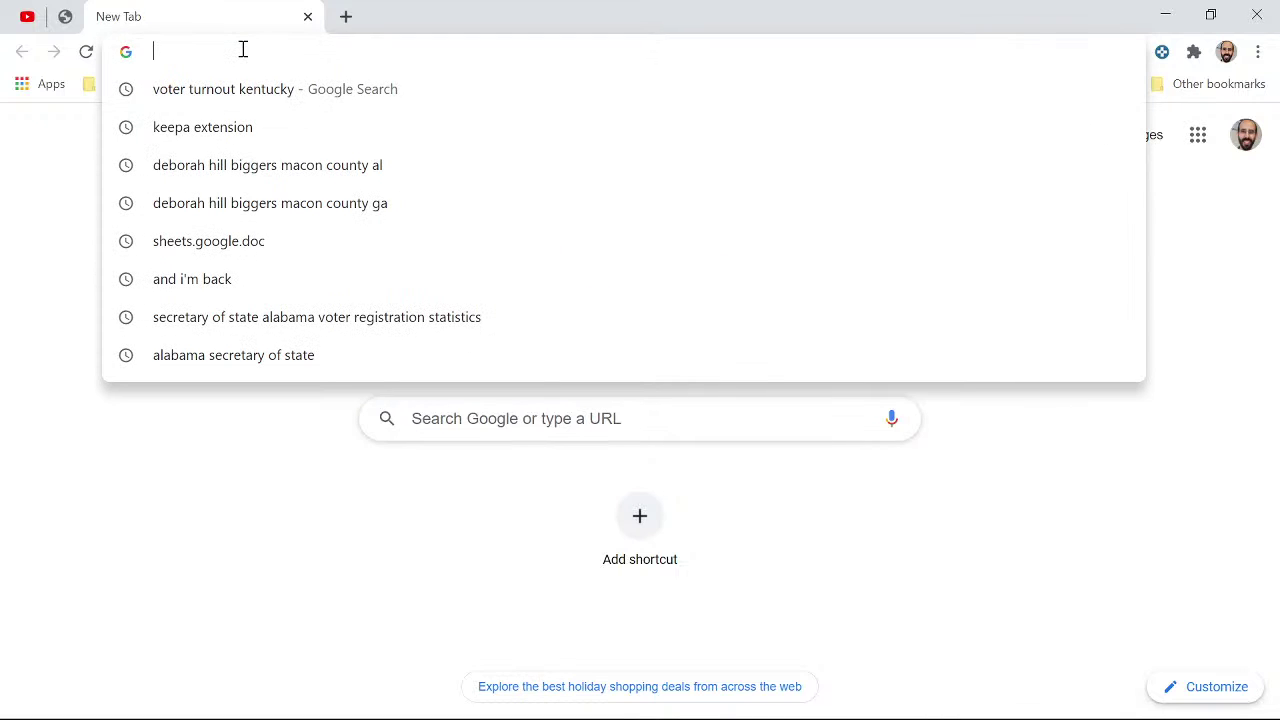
{"action": "type", "text": "sheet.new"}
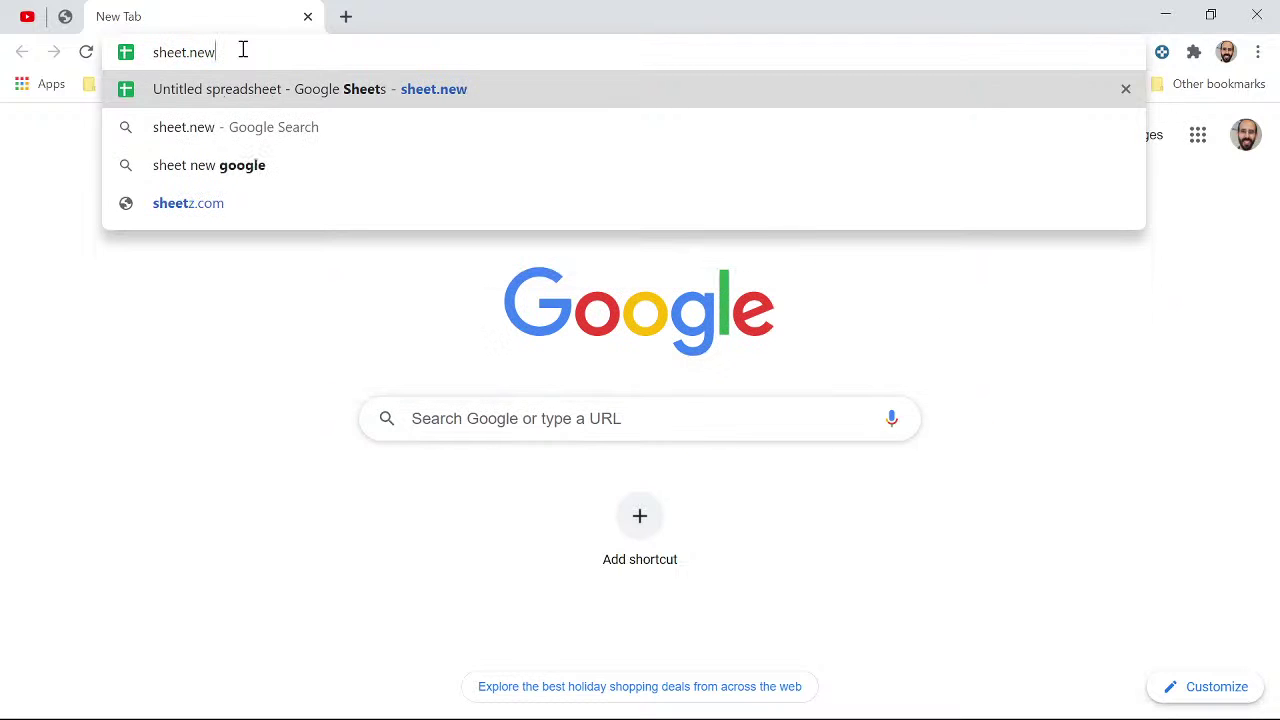
{"action": "key", "text": "Return"}
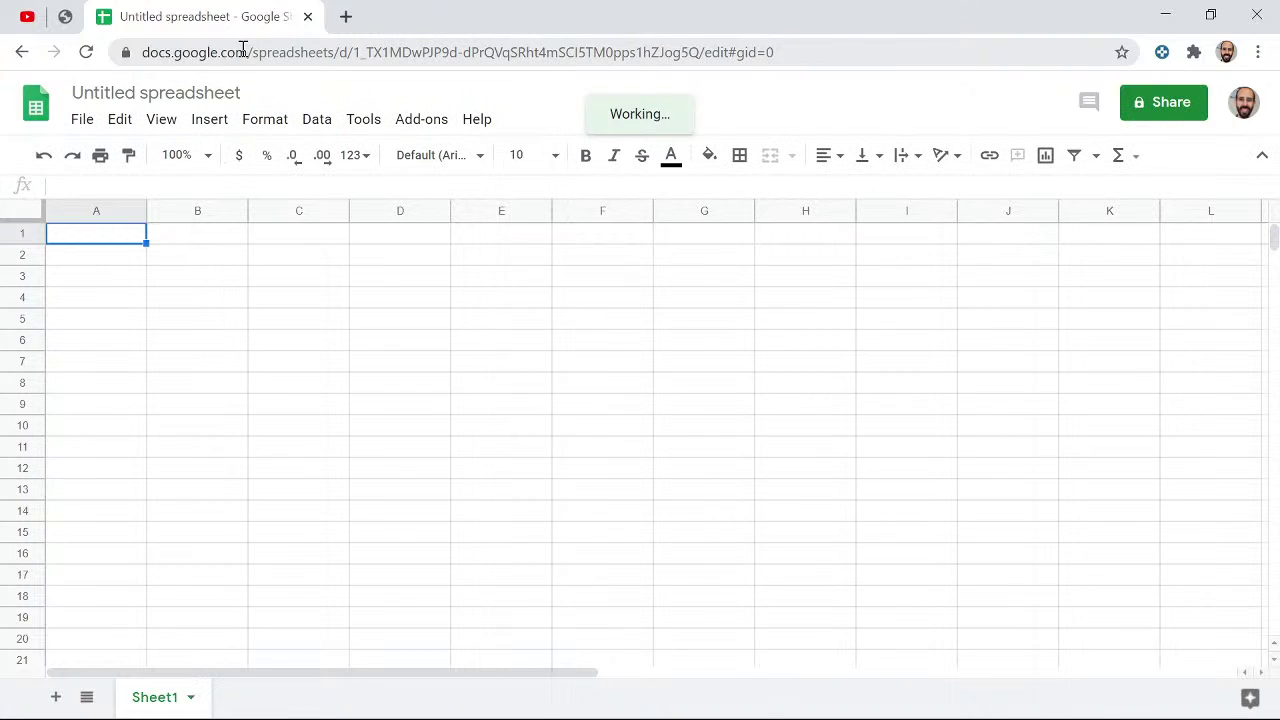
- Rename the untitled spreadsheet as "Primary vs. General election turnout comparison"
{"action": "left_click", "coordinate": [215, 96]}
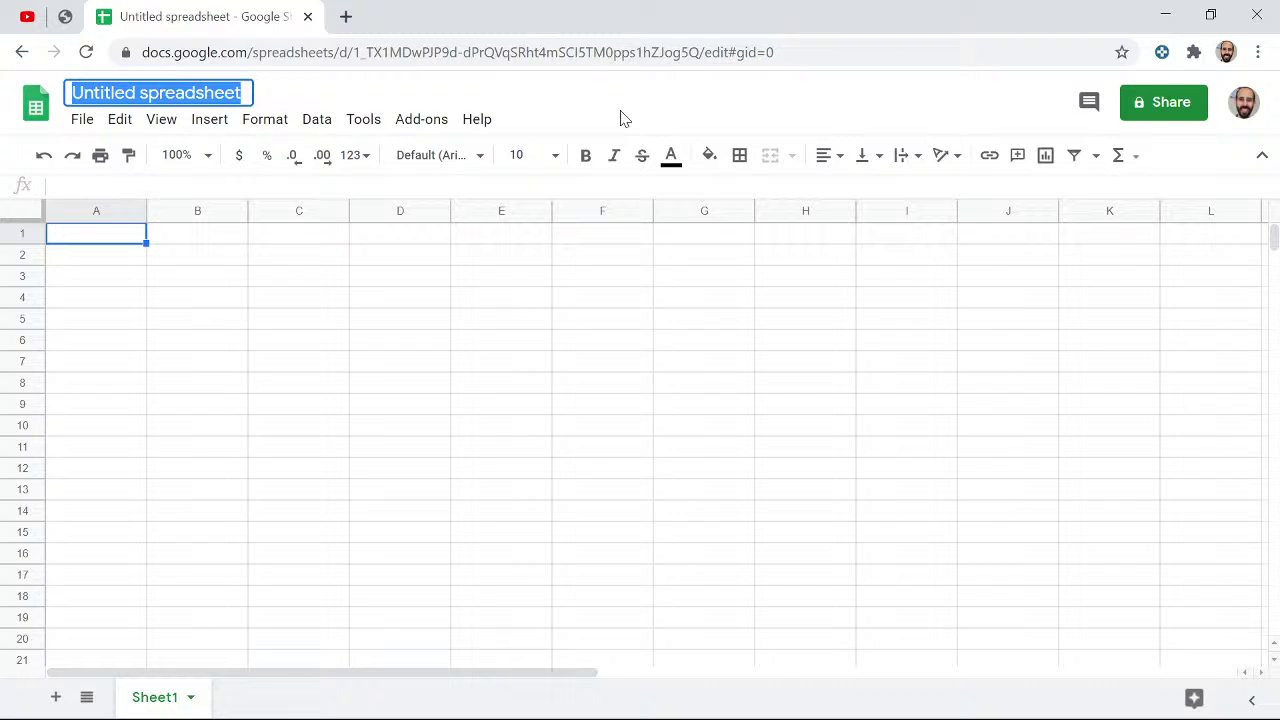
{"action": "type", "text": "Primary v"}
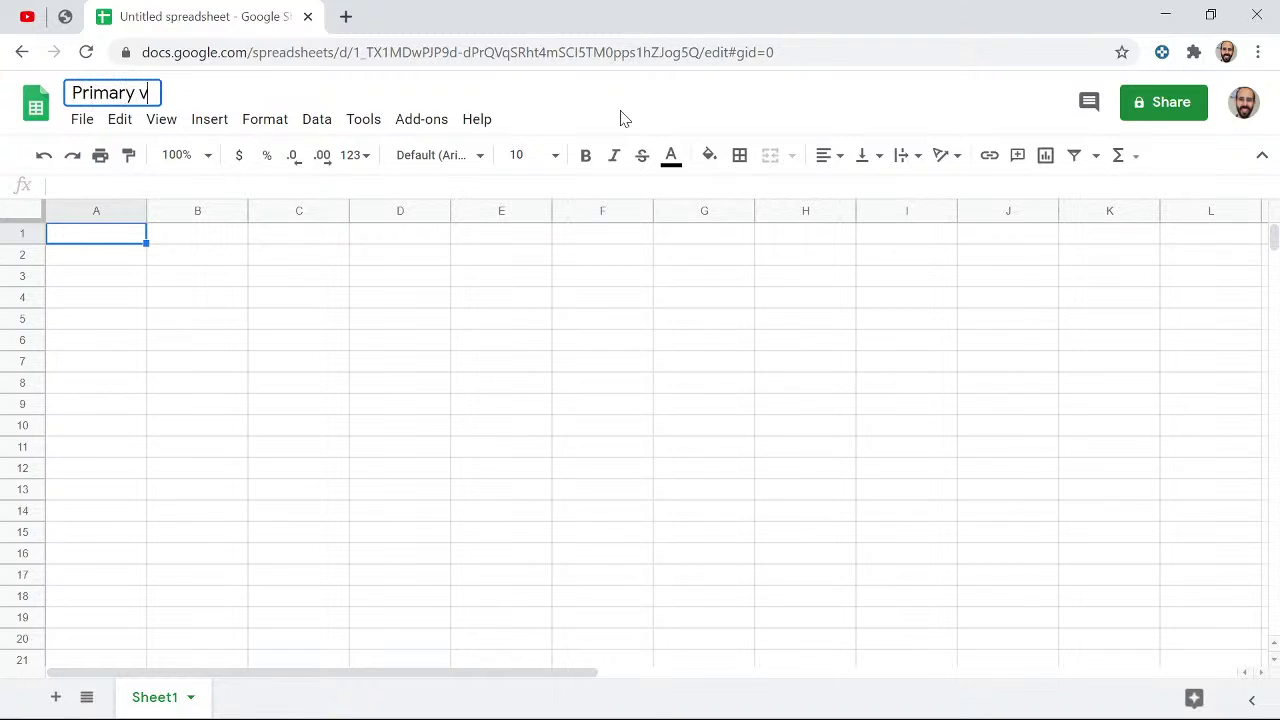
{"action": "type", "text": "s. Gener"}
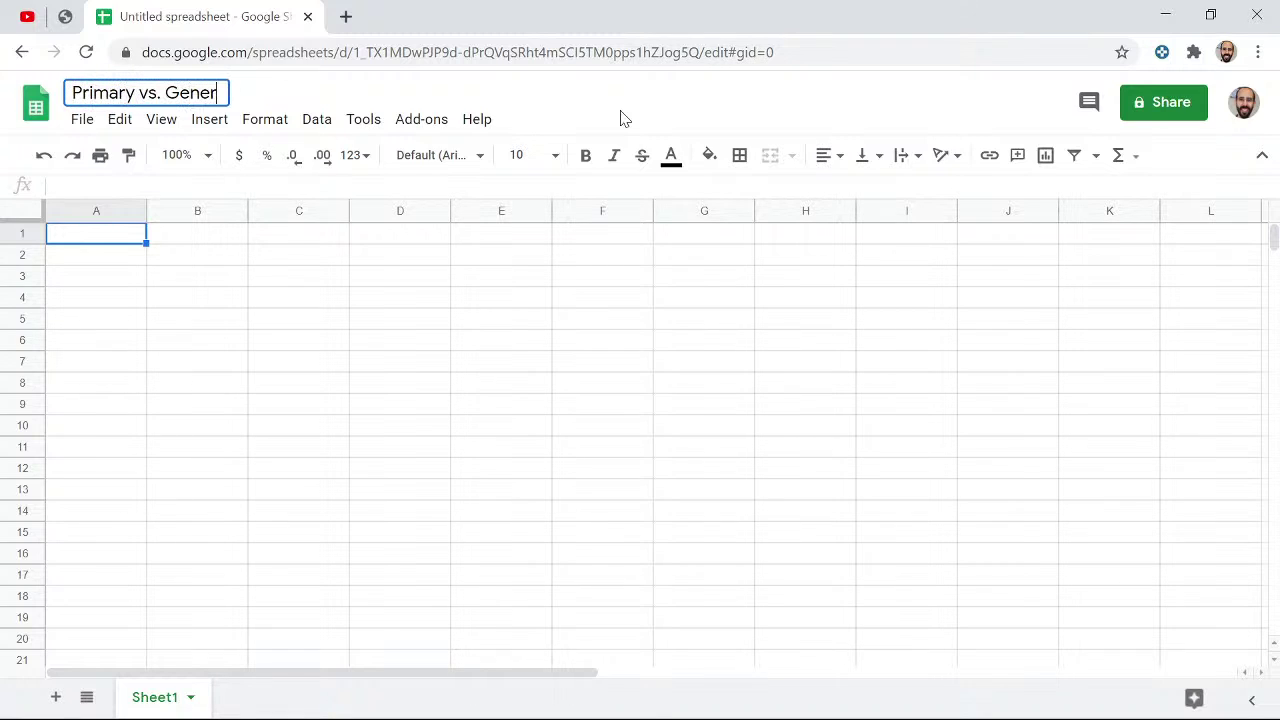
{"action": "type", "text": "al election turn"}
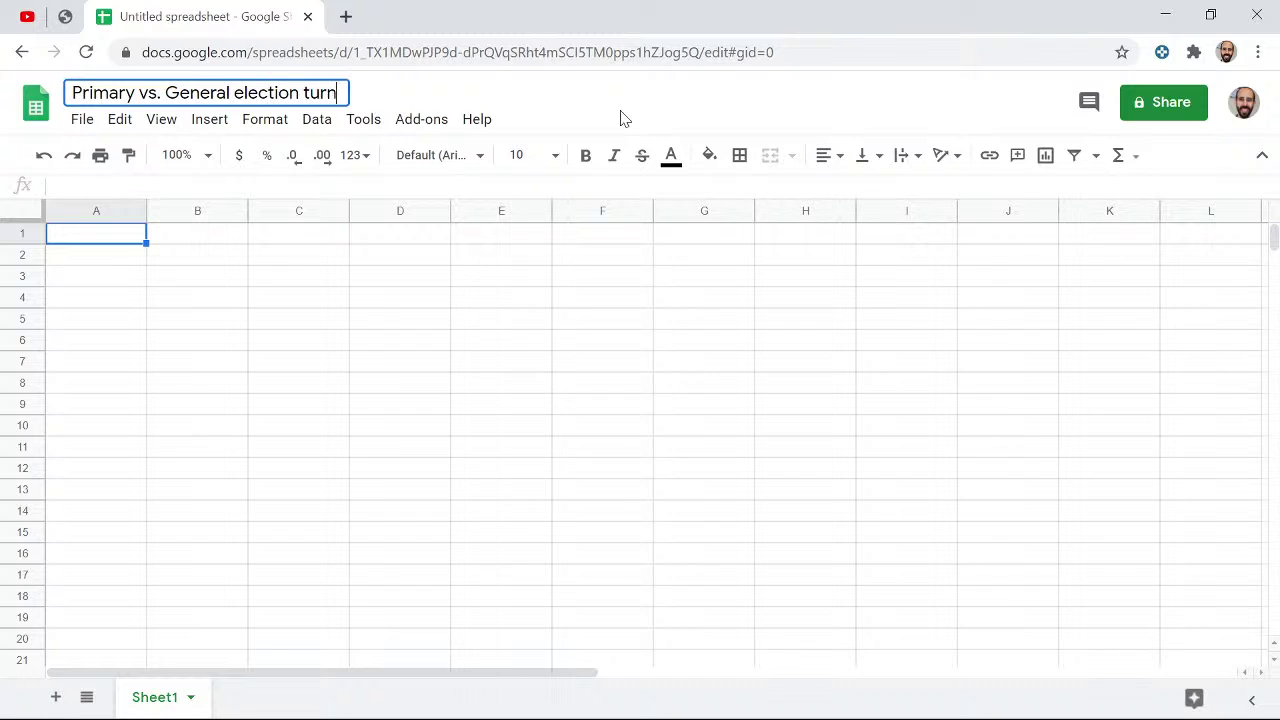
{"action": "type", "text": "out comparison"}
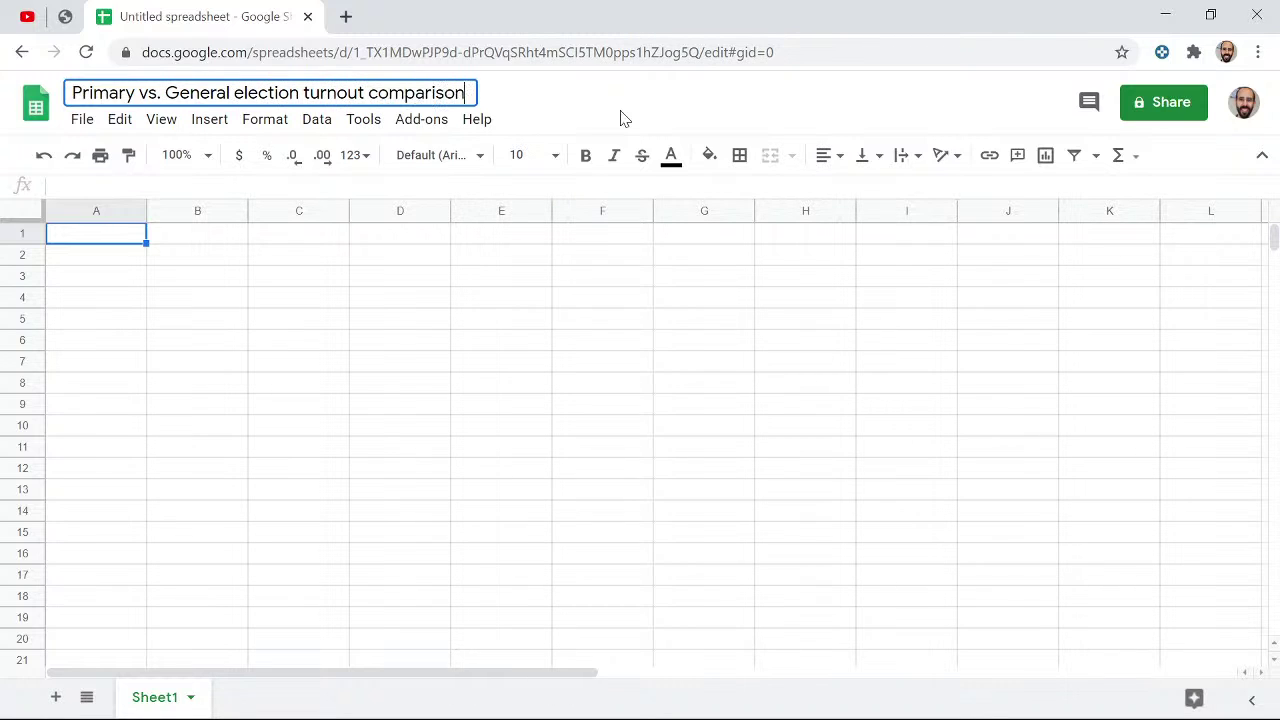
- Enter the column header "State" in cell B2
{"action": "left_click", "coordinate": [198, 258]}
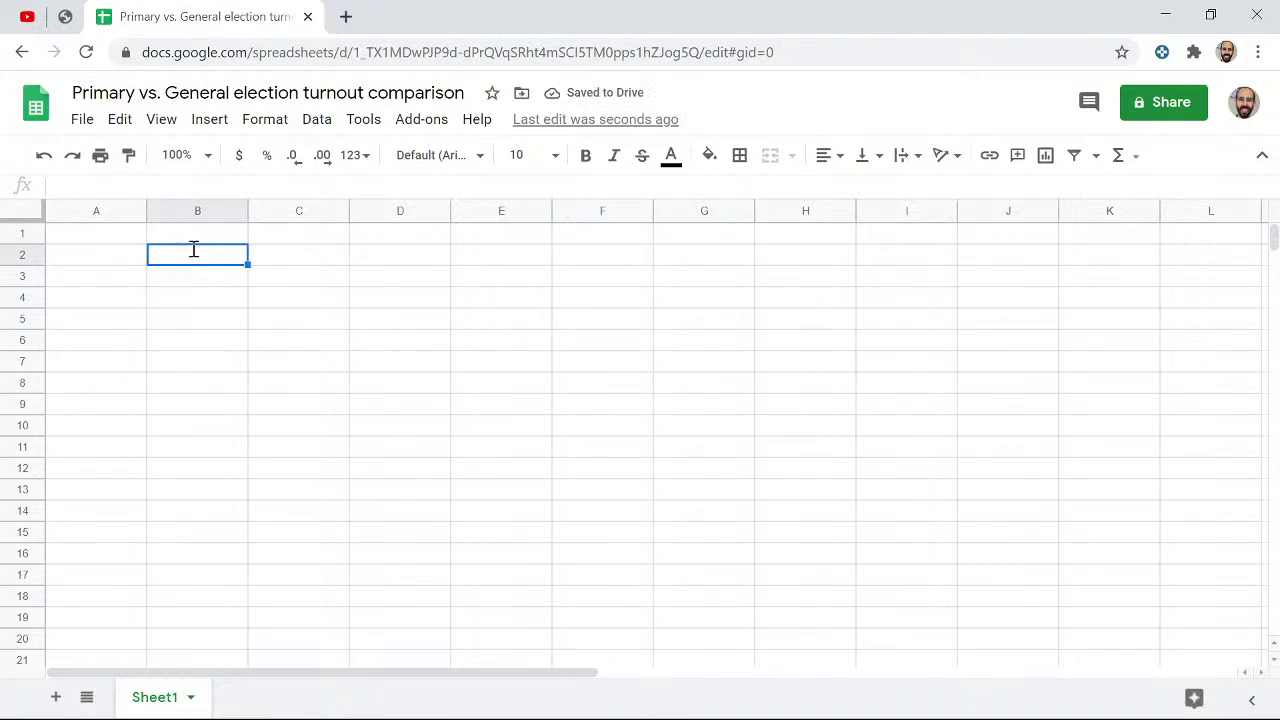
{"action": "type", "text": "State"}
{"action": "key", "text": "Tab"}
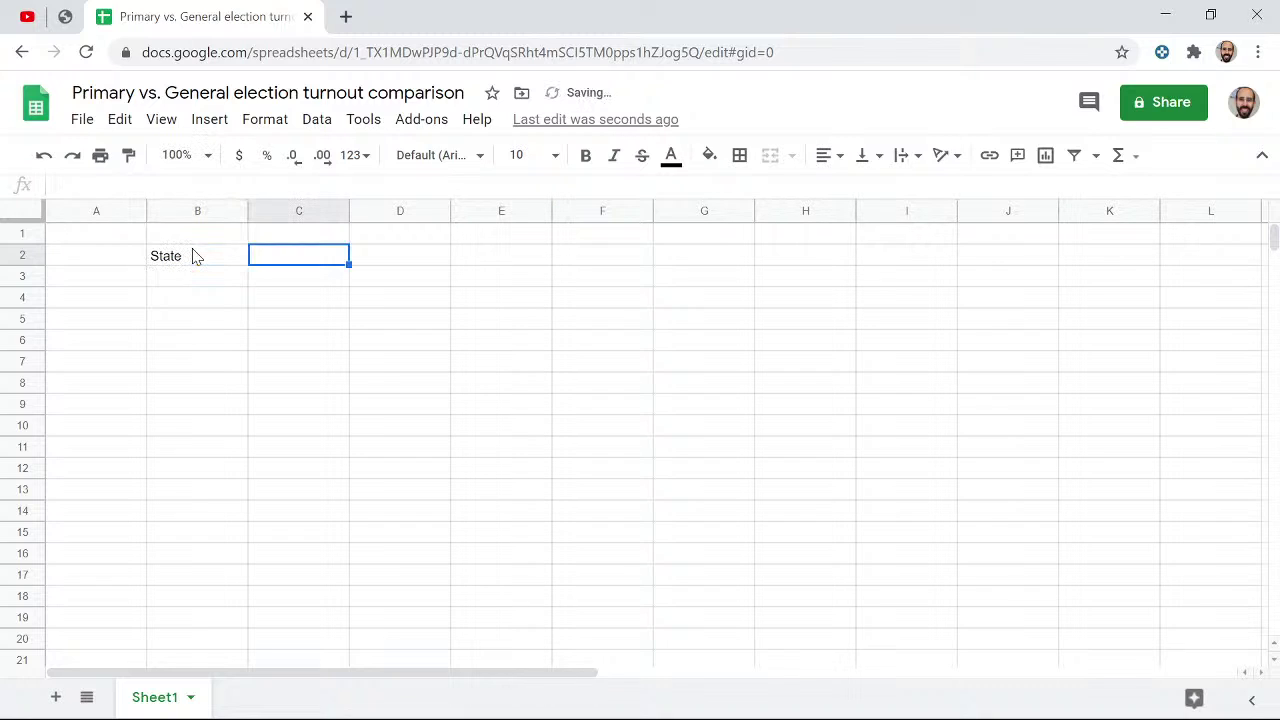
{"action": "type", "text": "p"}
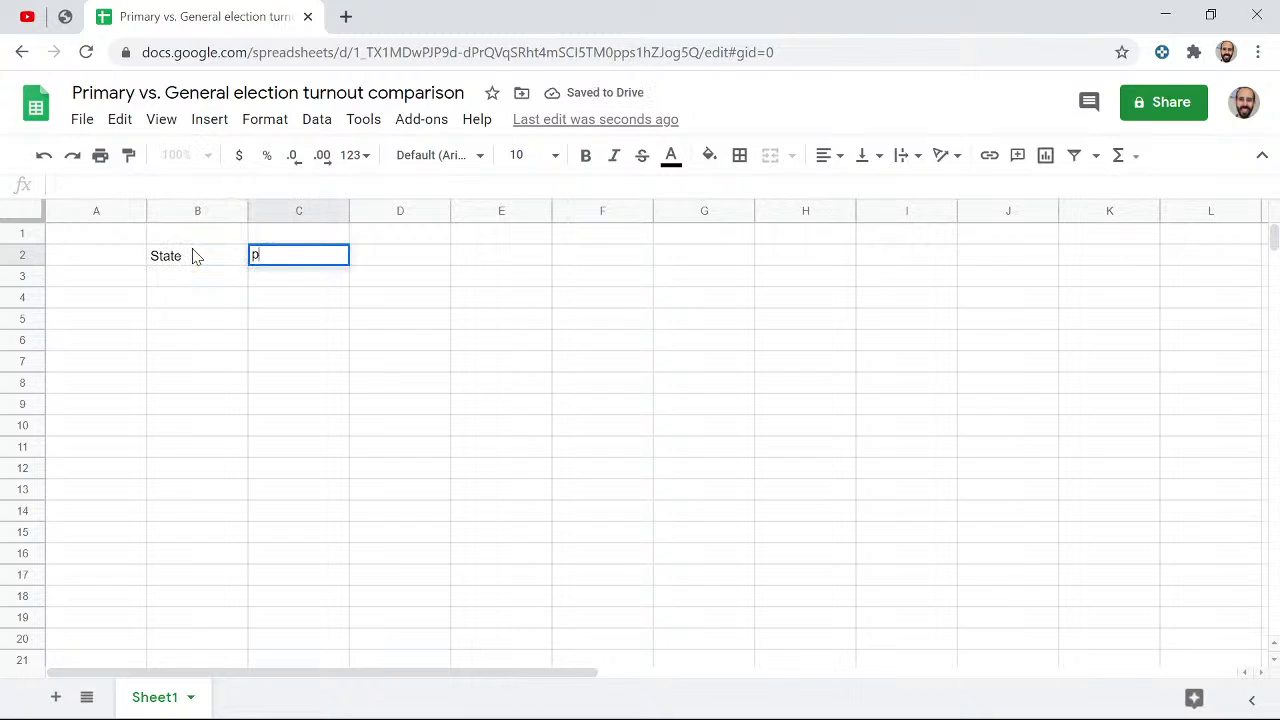
{"action": "type", "text": "rimary turnout"}
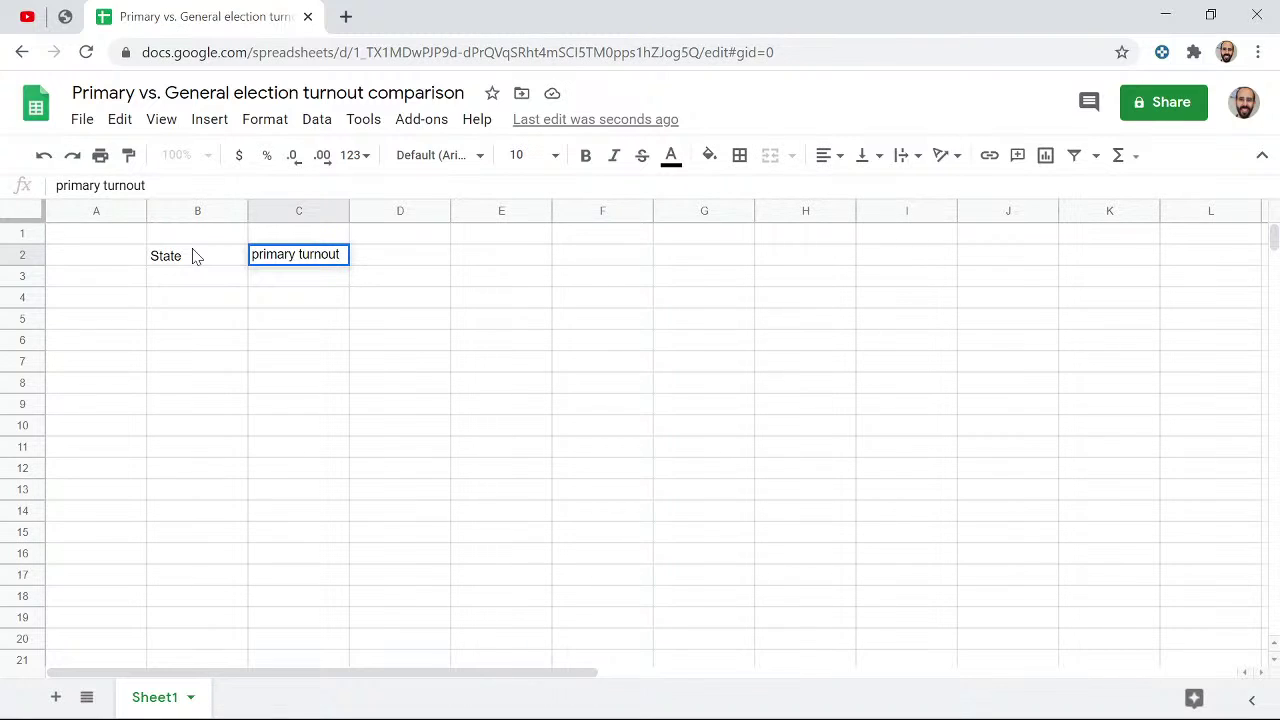
{"action": "key", "text": "BackSpace"}
{"action": "key", "text": "BackSpace"}
{"action": "key", "text": "BackSpace"}
{"action": "key", "text": "BackSpace"}
{"action": "key", "text": "BackSpace"}
{"action": "key", "text": "BackSpace"}
{"action": "key", "text": "BackSpace"}
{"action": "key", "text": "BackSpace"}
{"action": "key", "text": "BackSpace"}
{"action": "key", "text": "BackSpace"}
{"action": "key", "text": "BackSpace"}
{"action": "key", "text": "BackSpace"}
{"action": "key", "text": "BackSpace"}
{"action": "key", "text": "BackSpace"}
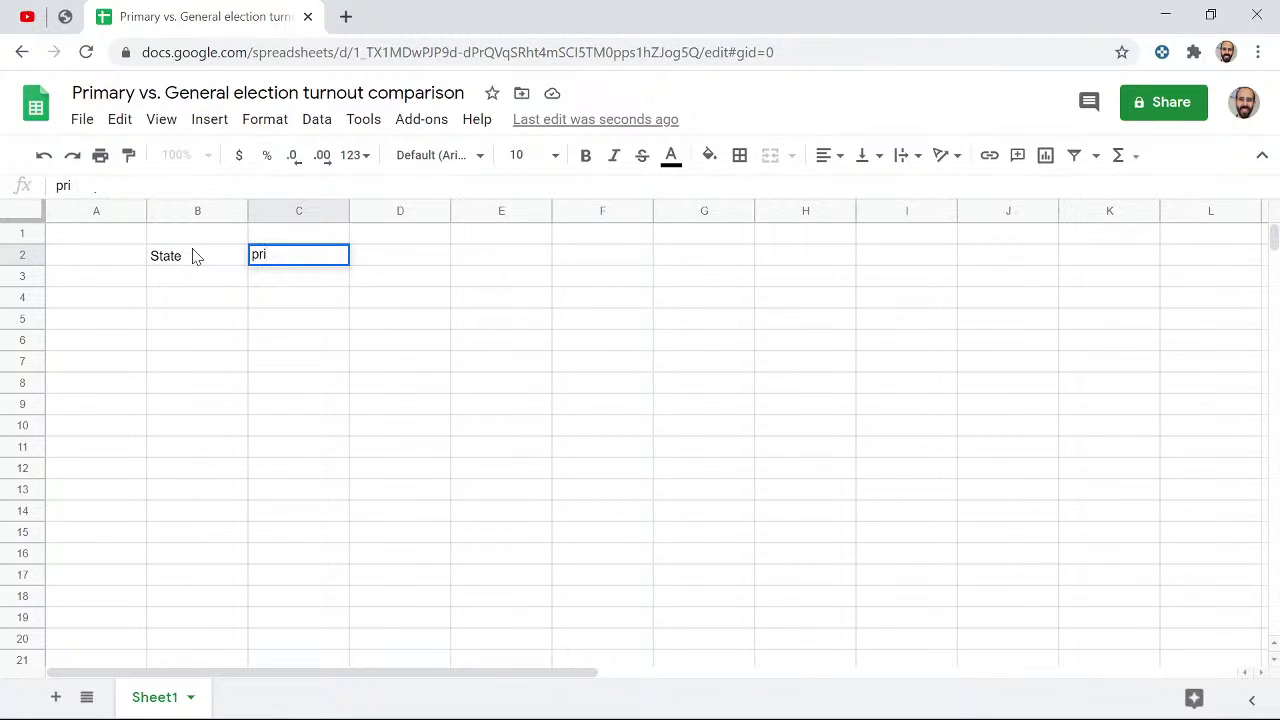
{"action": "key", "text": "BackSpace"}
- Enter the column headers "turnout %" in cell C2 and "election type" in cell D2
{"action": "type", "text": "turnout %"}
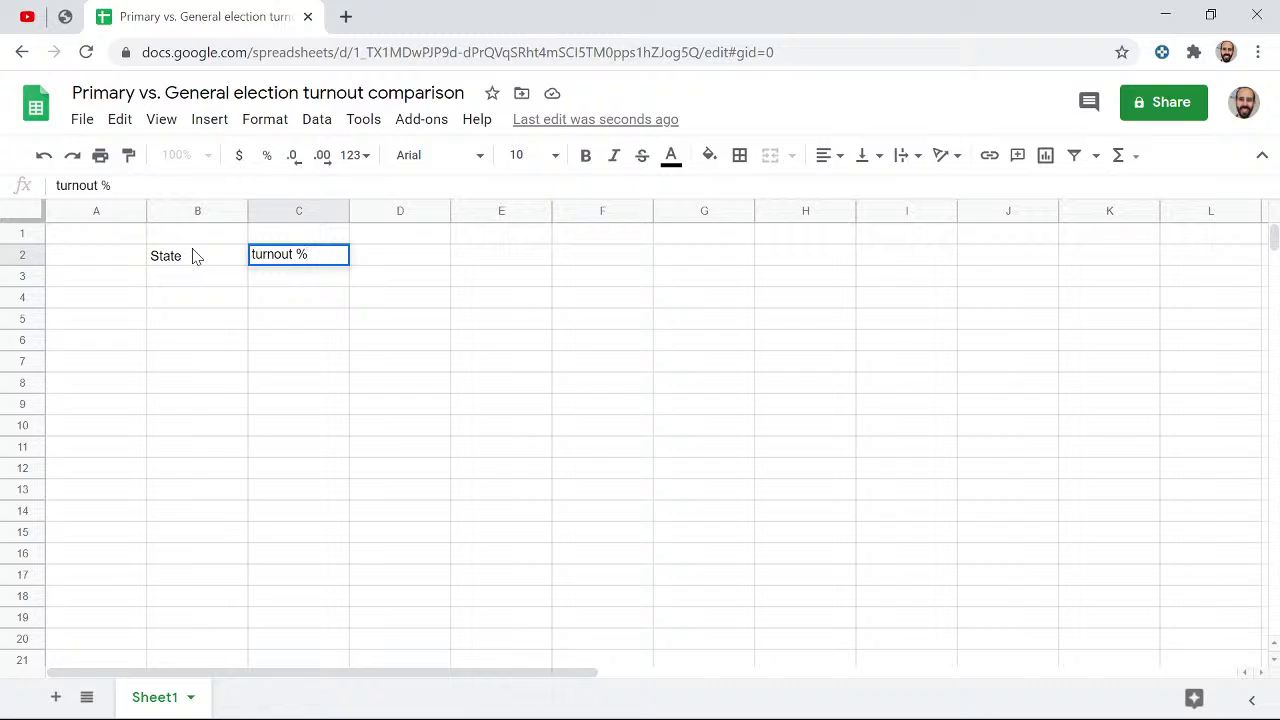
{"action": "key", "text": "Tab"}
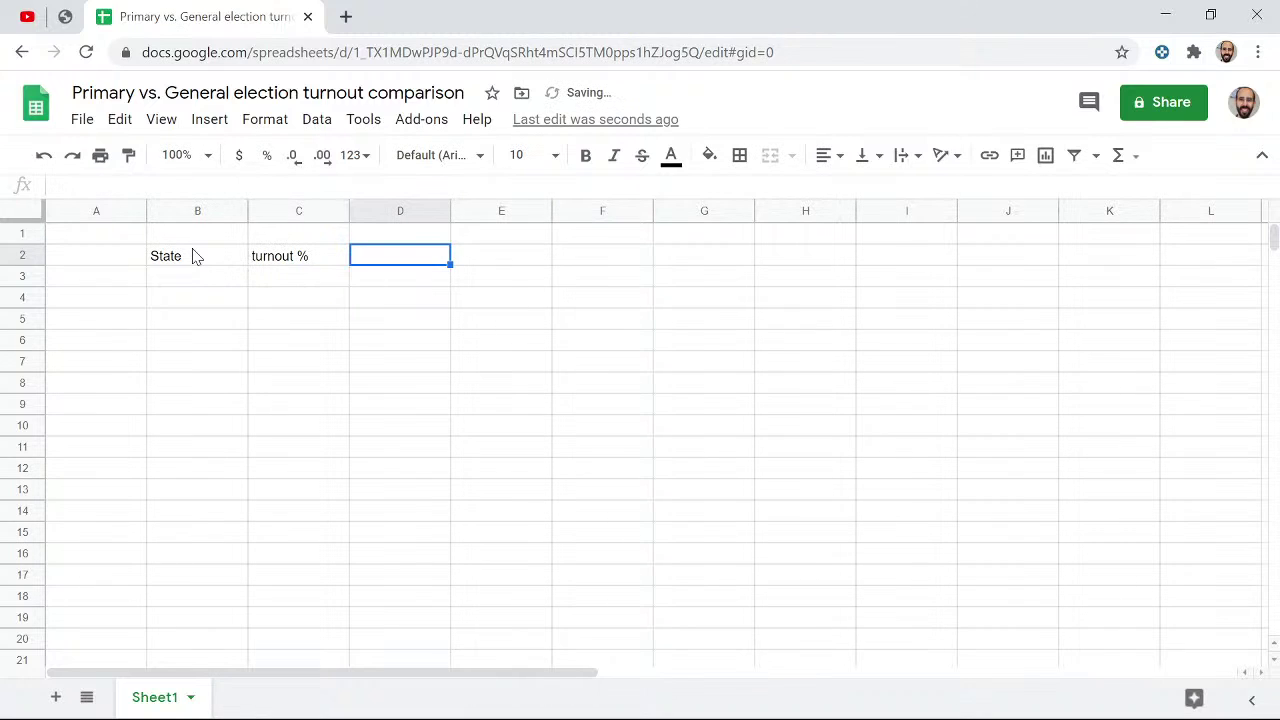
{"action": "type", "text": "election type"}
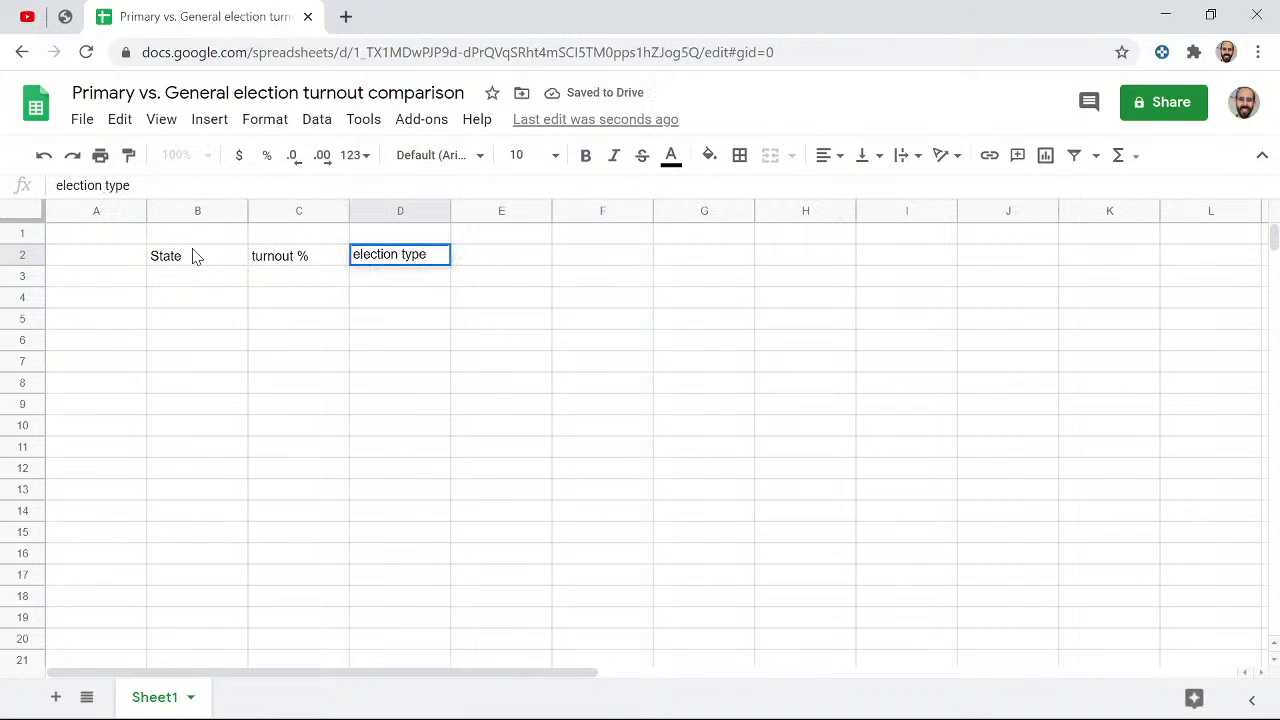
{"action": "key", "text": "Return"}
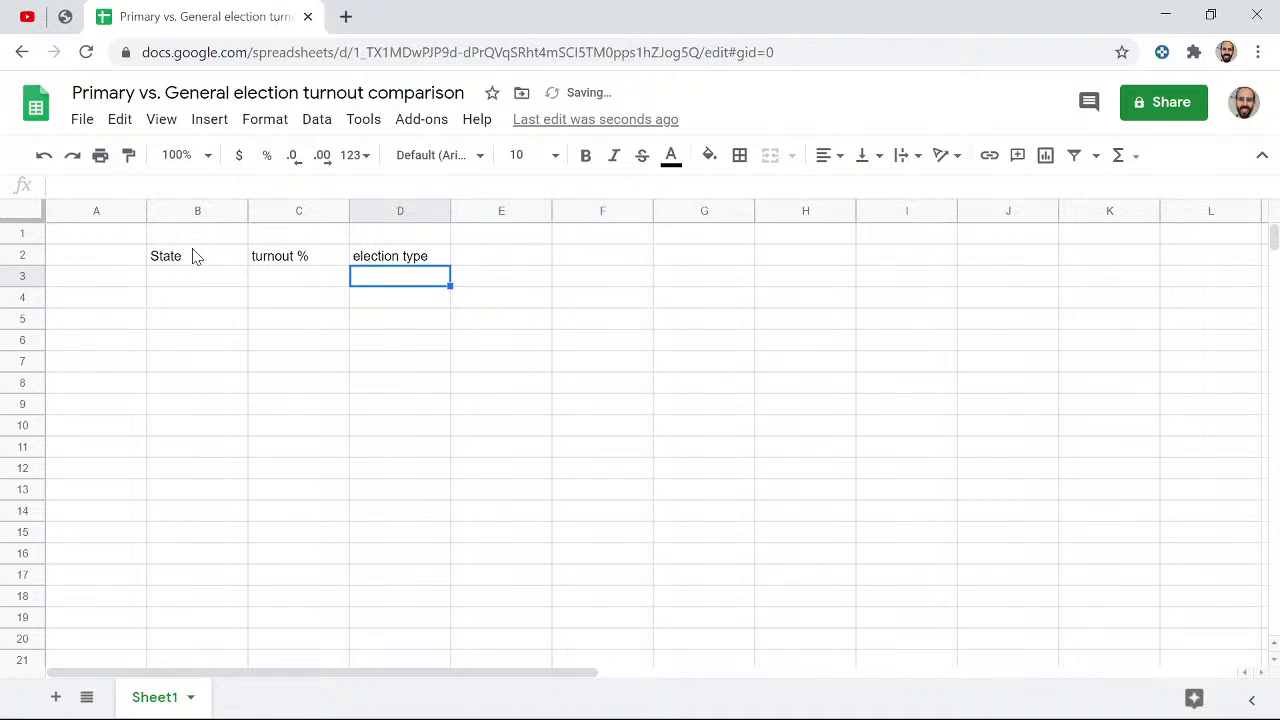
{"action": "key", "text": "Left"}
{"action": "key", "text": "Right"}
{"action": "key", "text": "Left"}
{"action": "key", "text": "Left"}
{"action": "key", "text": "Right"}
{"action": "key", "text": "Left"}
{"action": "key", "text": "Right"}
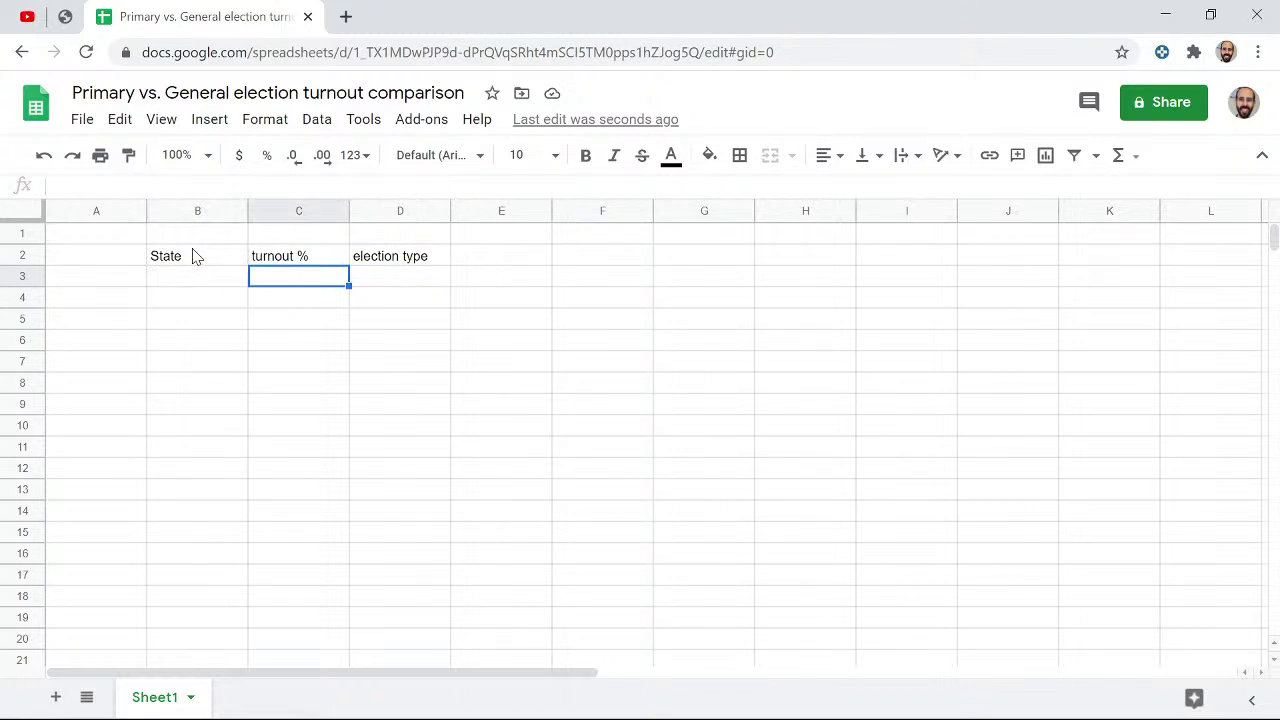
{"action": "key", "text": "Left"}
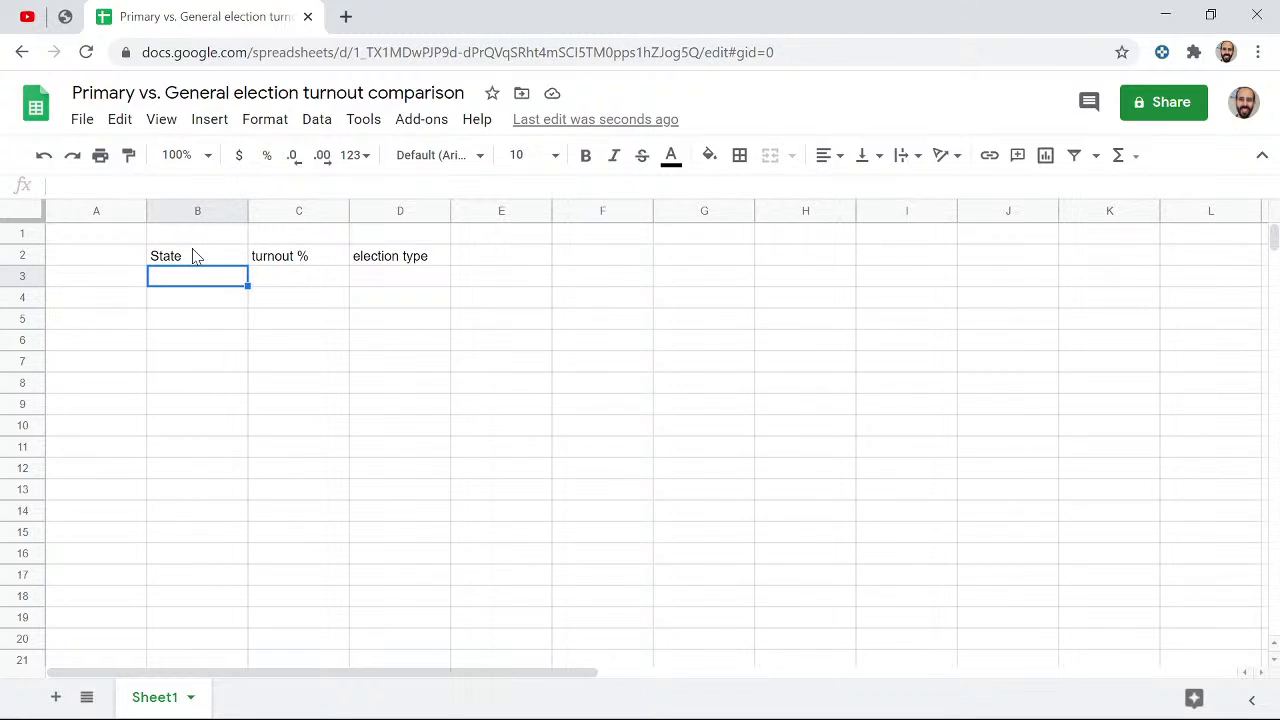
{"action": "left_click", "coordinate": [198, 212]}
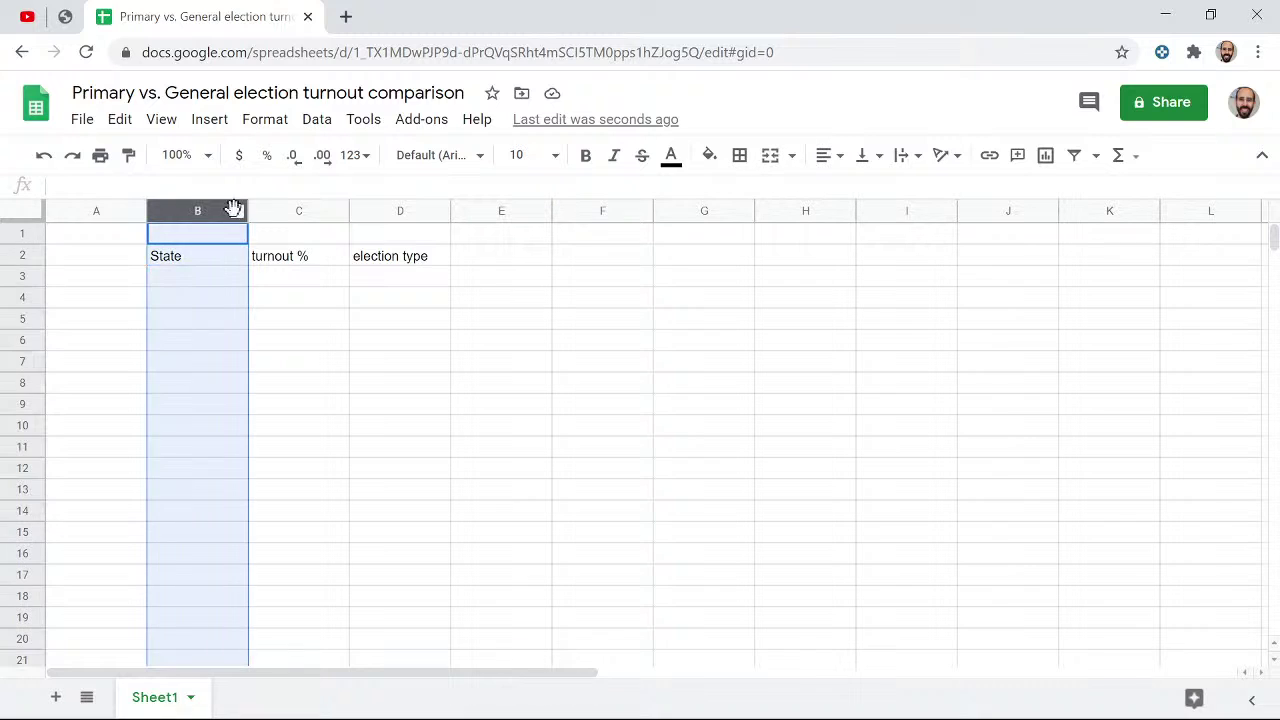
{"action": "left_click", "coordinate": [295, 210]}
{"action": "left_click", "coordinate": [383, 212]}
{"action": "left_click_drag", "start_coordinate": [177, 274], "coordinate": [389, 281]}
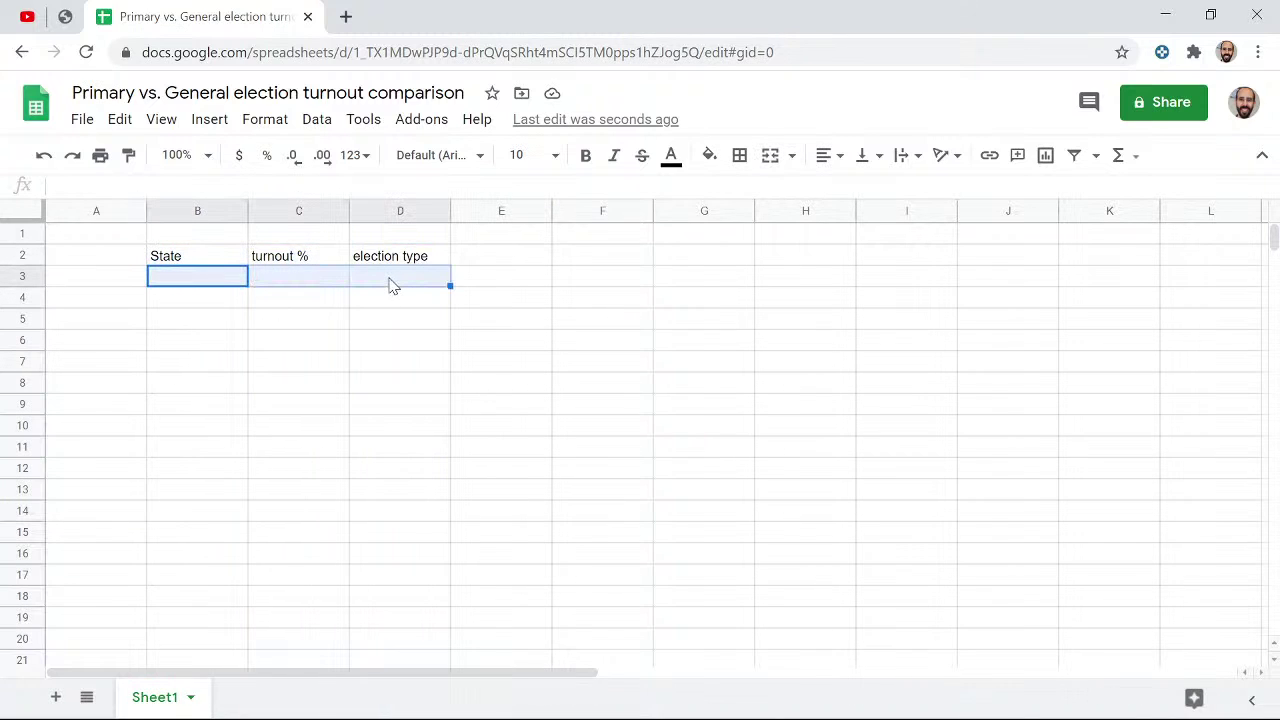
- Add a second header row in cells G2 to J2 with "state", "primary", "general" and "% turnout"
{"action": "left_click", "coordinate": [686, 263]}
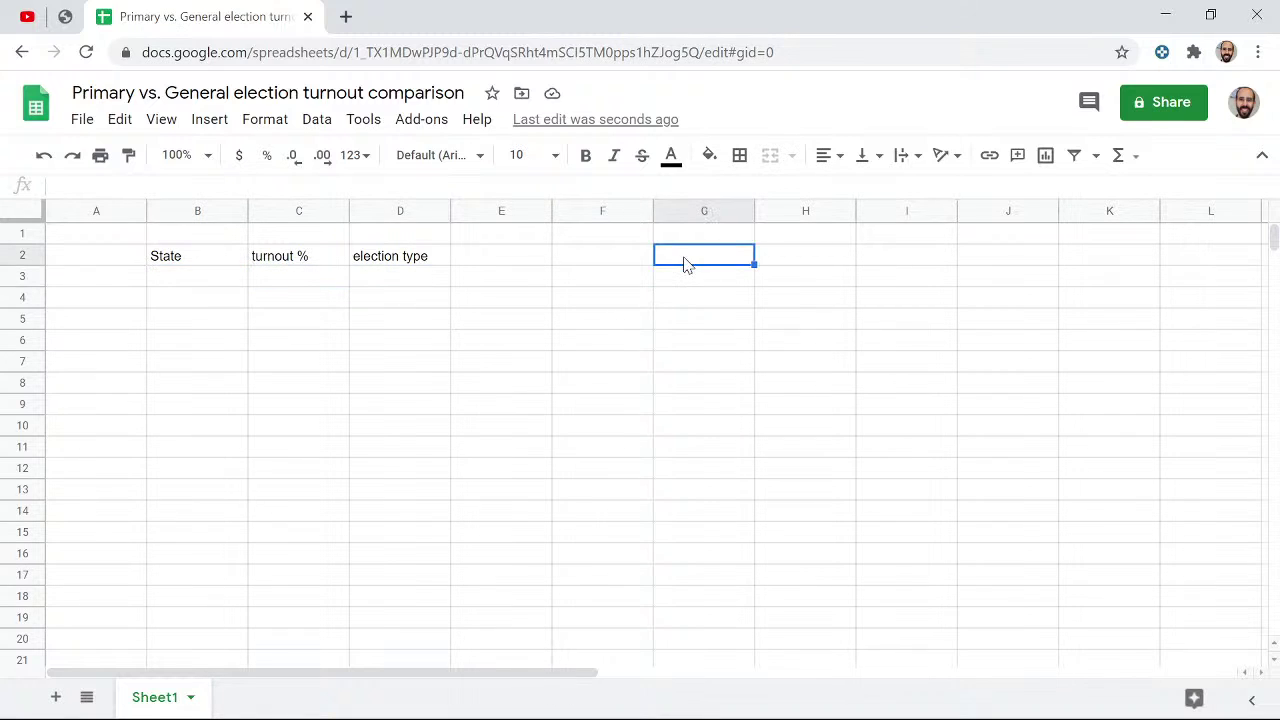
{"action": "type", "text": "state"}
{"action": "key", "text": "Tab"}
{"action": "type", "text": "pr"}
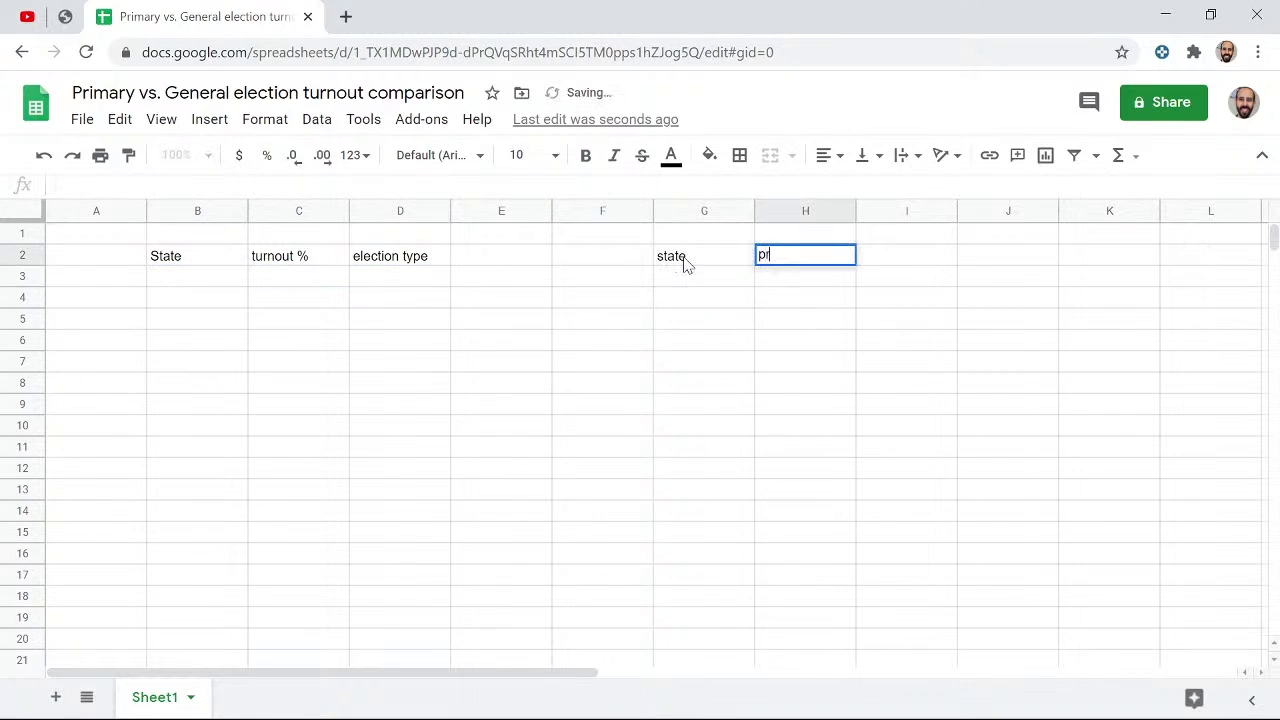
{"action": "type", "text": "imary"}
{"action": "key", "text": "Tab"}
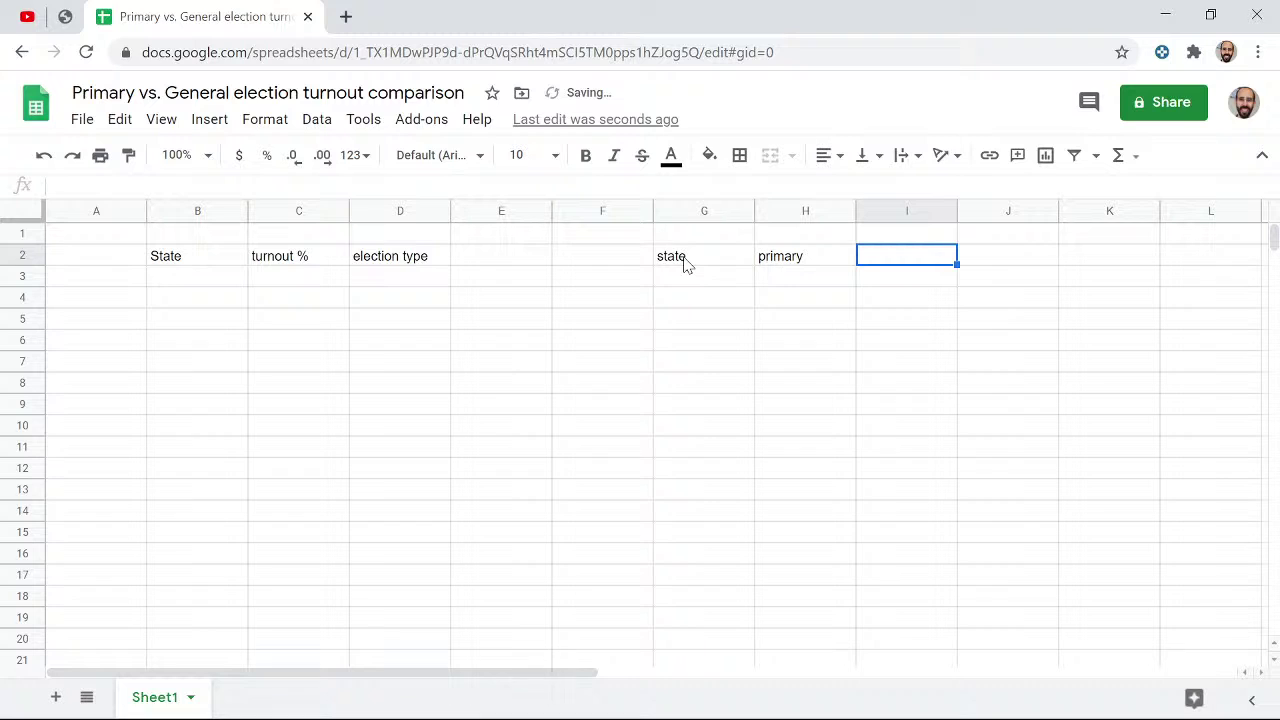
{"action": "type", "text": "general"}
{"action": "key", "text": "Tab"}
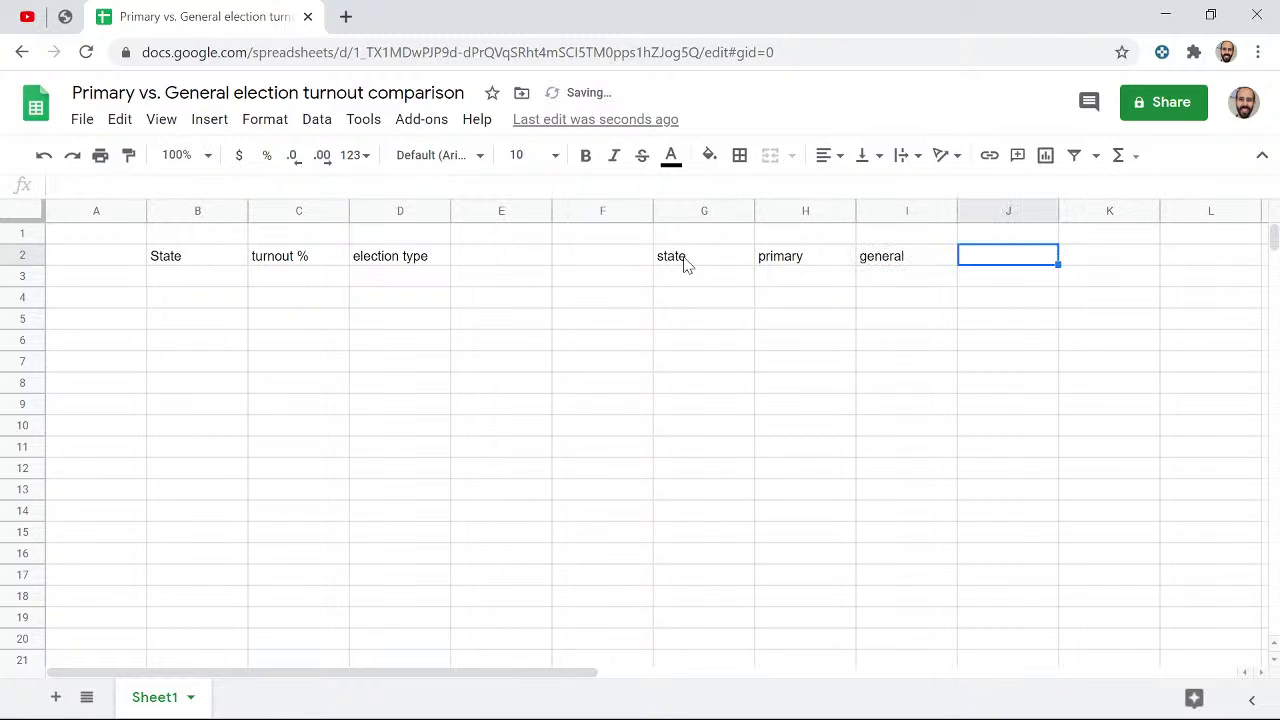
{"action": "type", "text": "% turnout"}
{"action": "key", "text": "Return"}
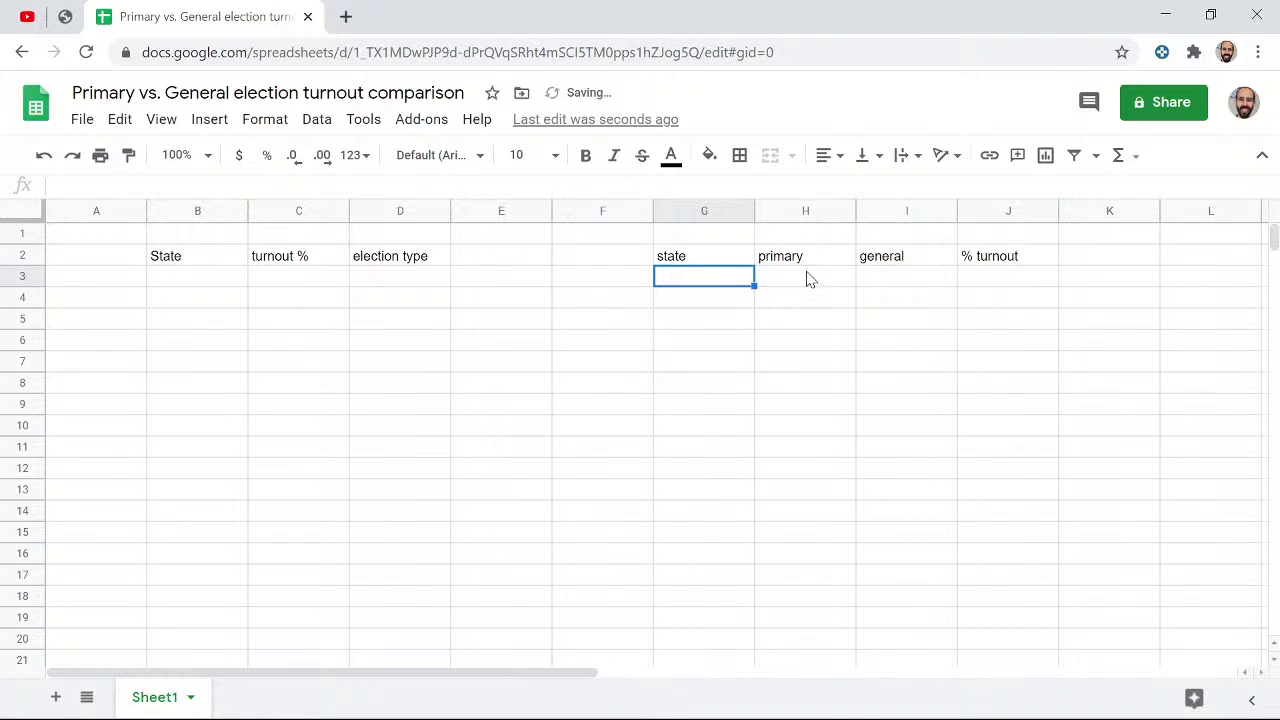
{"action": "left_click_drag", "start_coordinate": [716, 283], "coordinate": [1005, 287]}
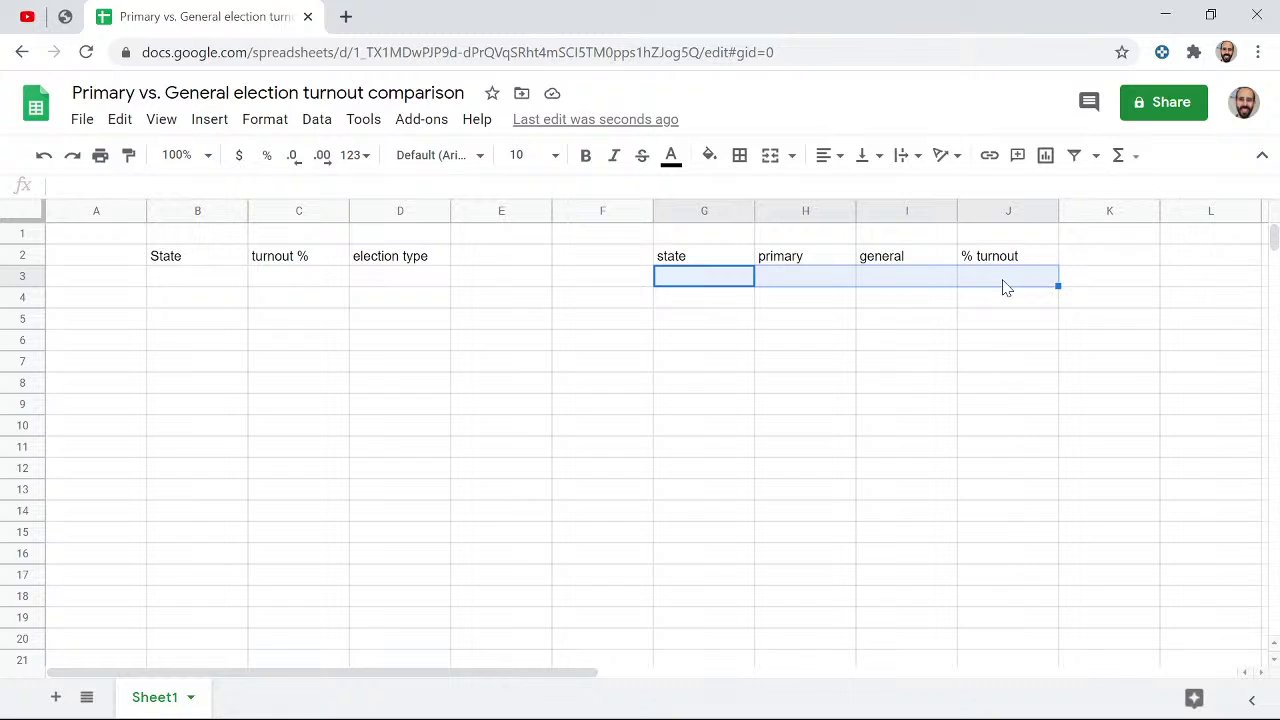
{"action": "left_click", "coordinate": [795, 281]}
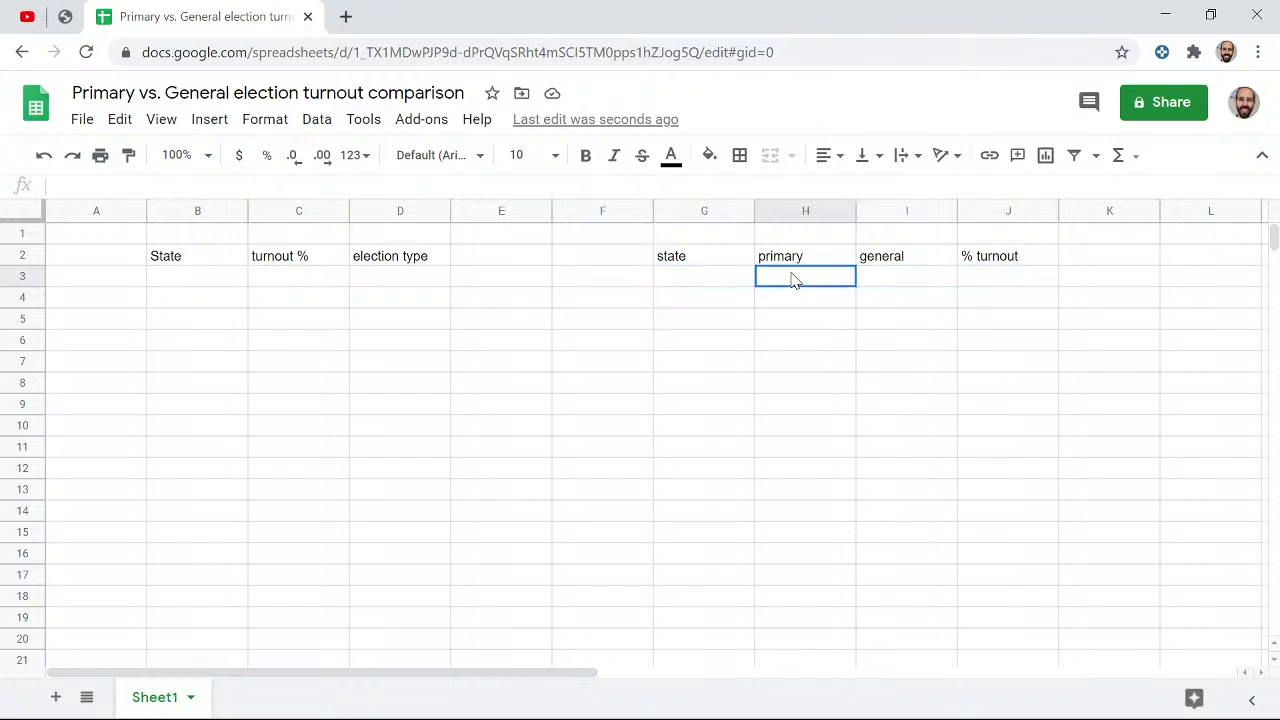
{"action": "left_click", "coordinate": [922, 282]}
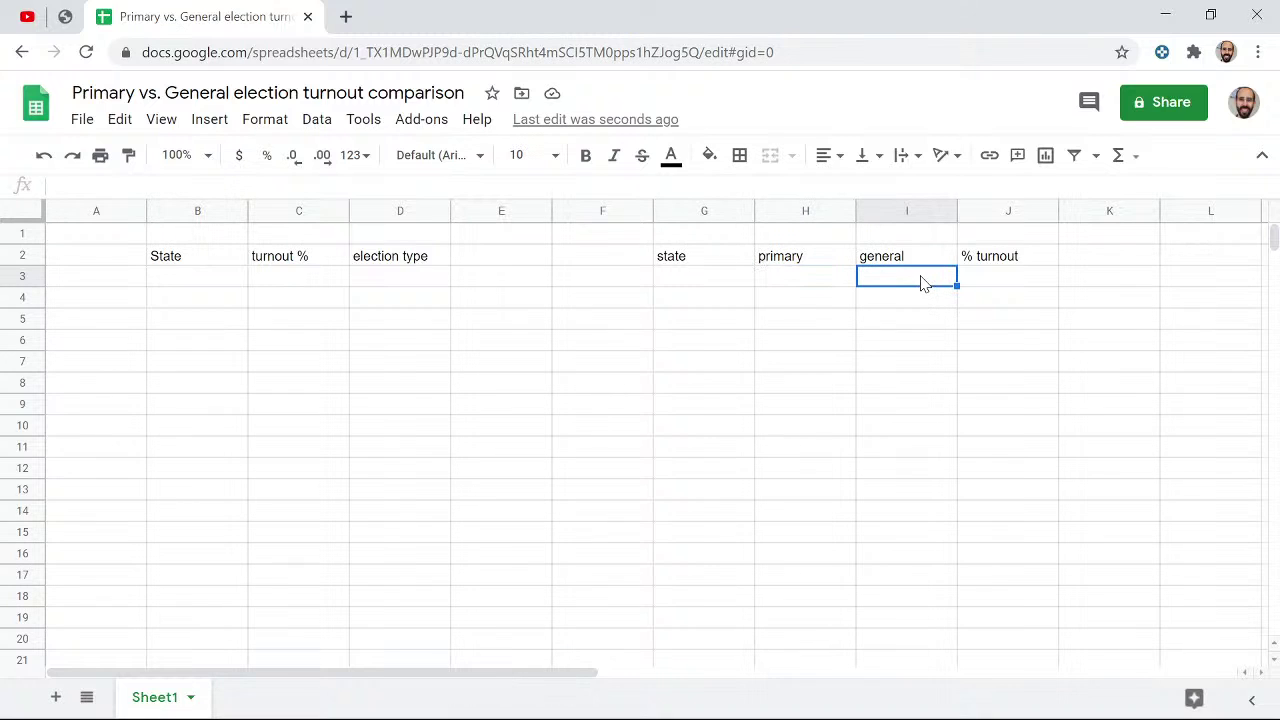
- Delete the second header row in cells G2 to J2
{"action": "left_click_drag", "start_coordinate": [800, 258], "coordinate": [930, 265]}
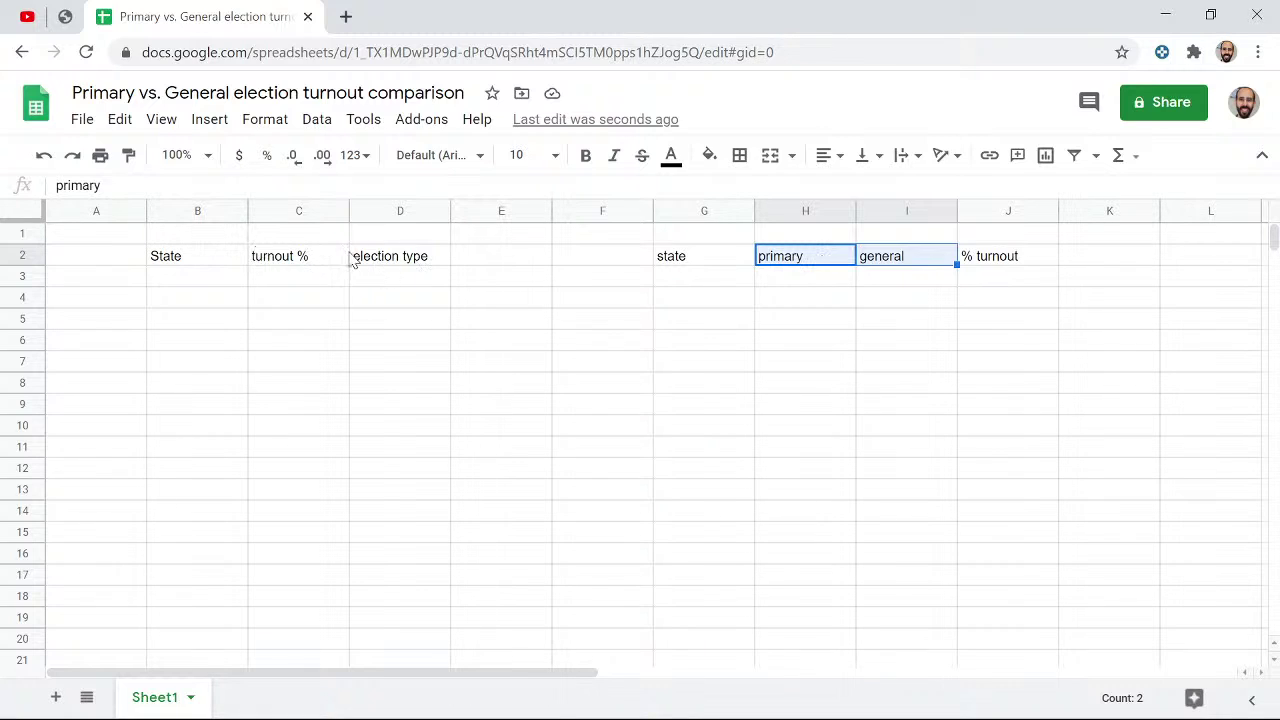
{"action": "left_click_drag", "start_coordinate": [160, 277], "coordinate": [400, 280]}
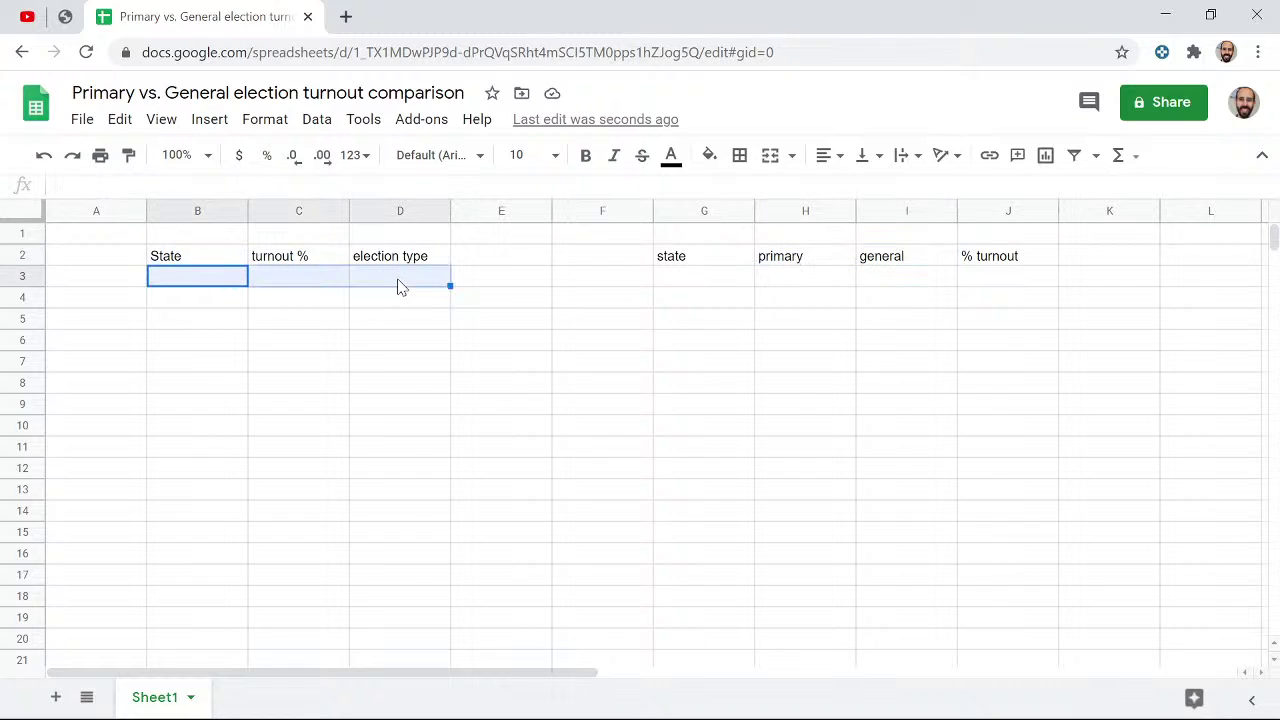
{"action": "left_click_drag", "start_coordinate": [710, 258], "coordinate": [985, 262]}
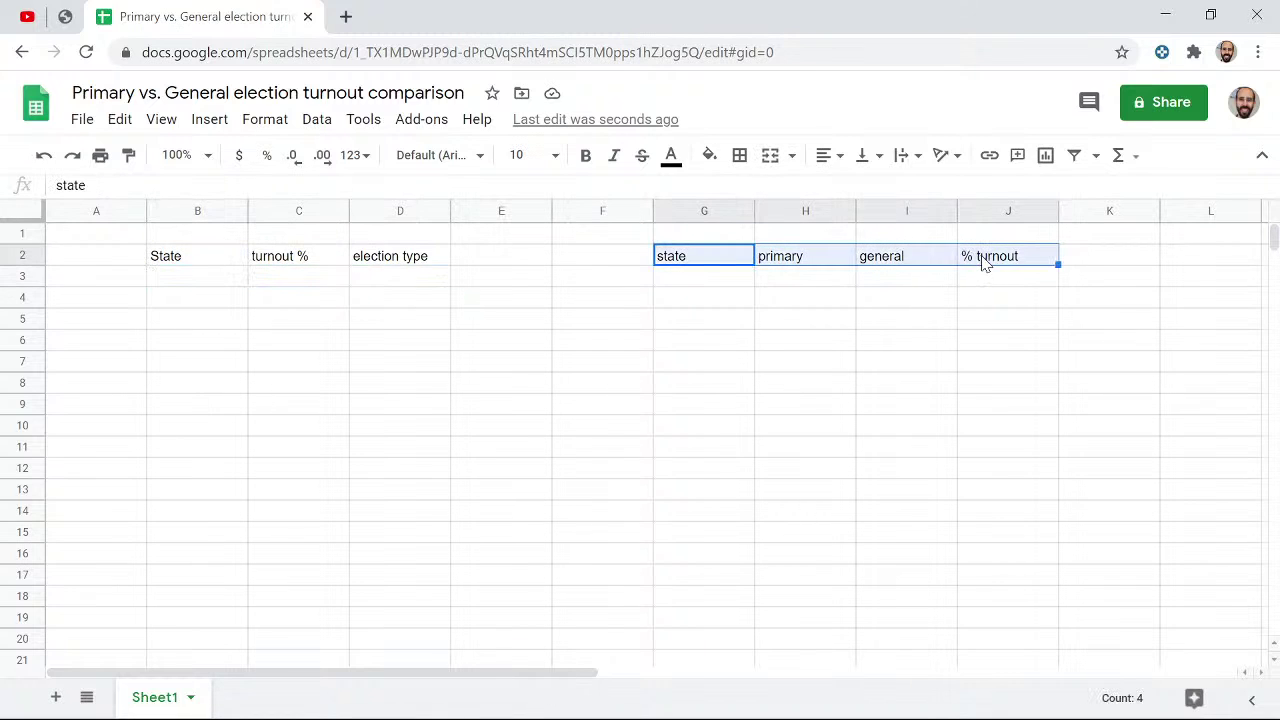
{"action": "key", "text": "Delete"}
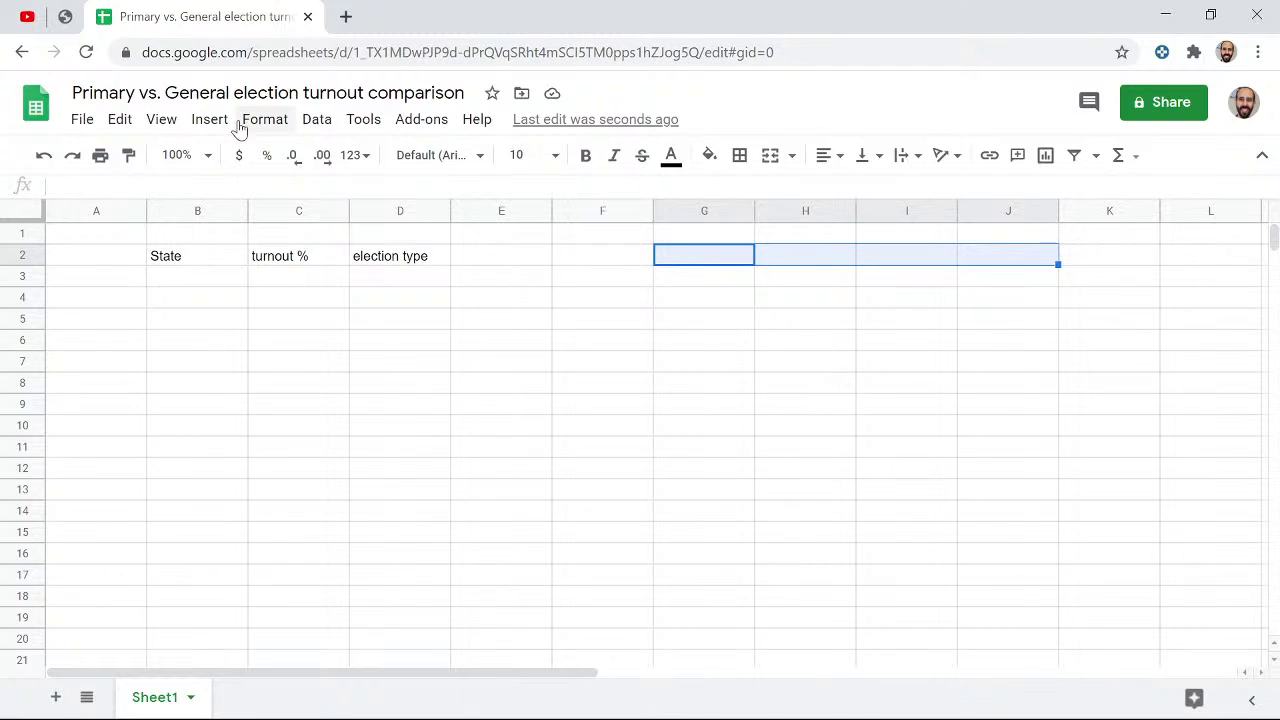
- Create a new blank Google Docs document in a new browser tab using the address doc.new
{"action": "left_click", "coordinate": [346, 20]}
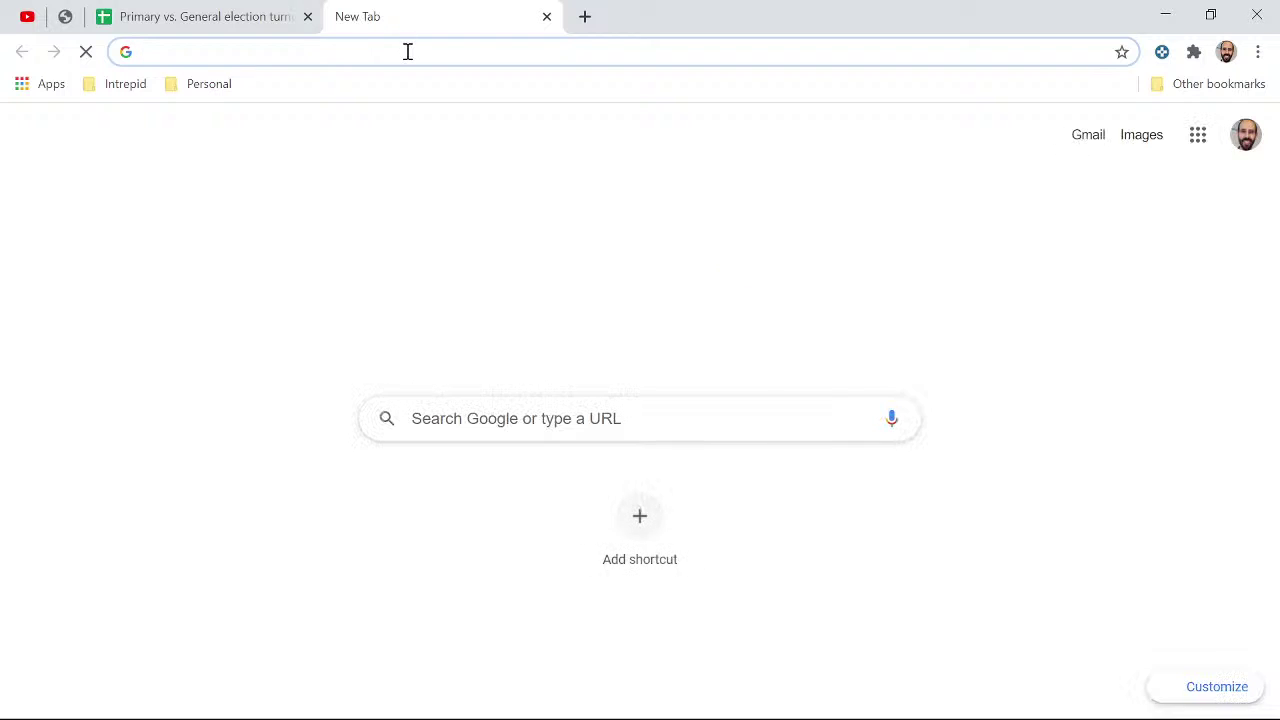
{"action": "left_click", "coordinate": [408, 51]}
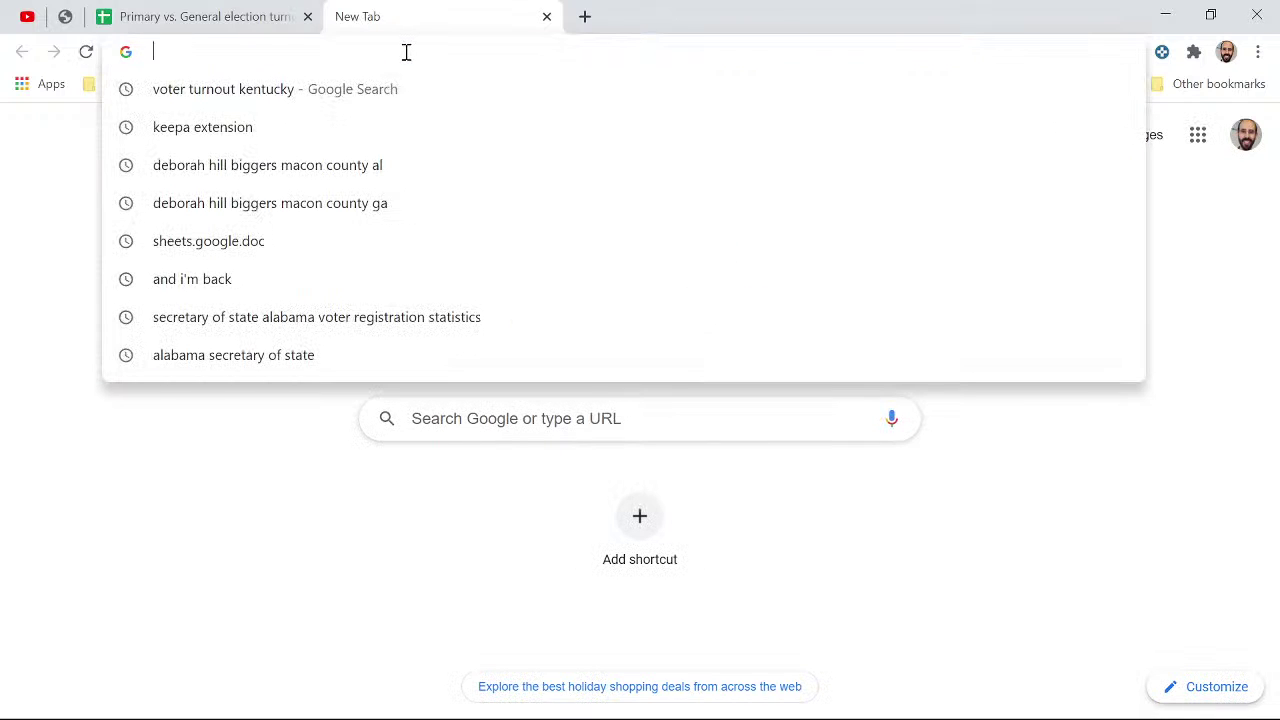
{"action": "left_click", "coordinate": [229, 17]}
{"action": "left_click", "coordinate": [397, 30]}
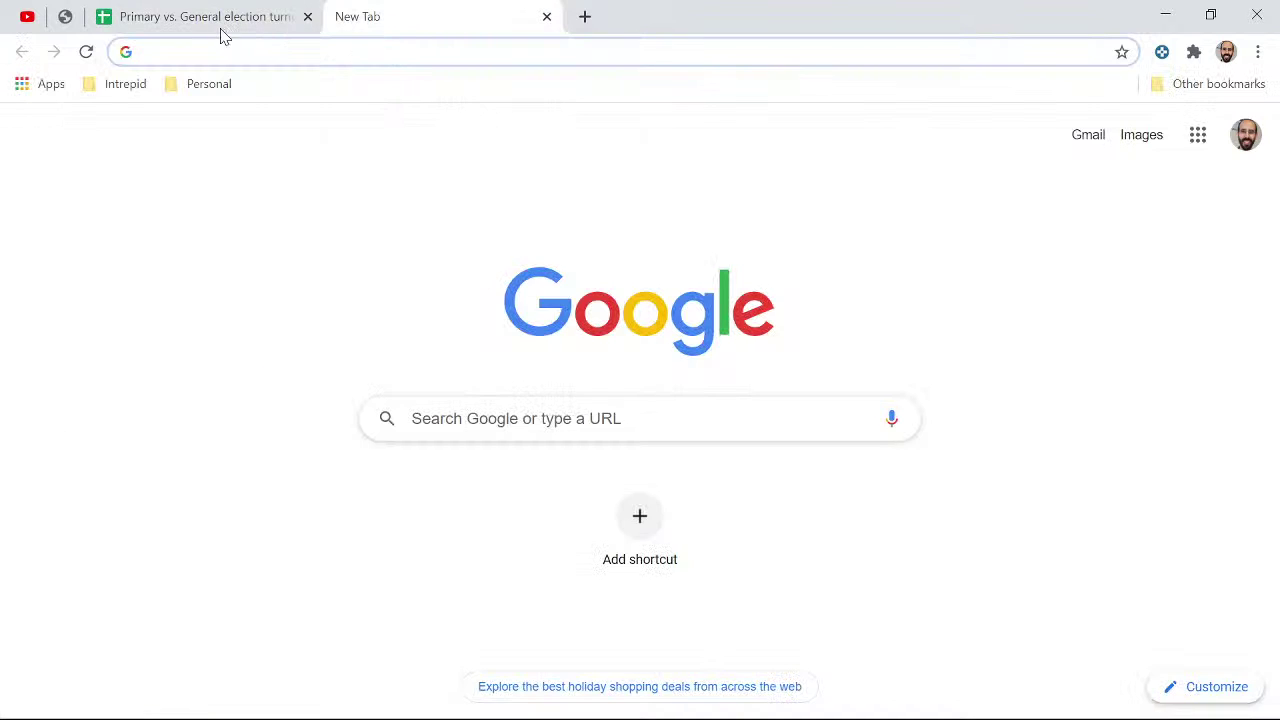
{"action": "left_click", "coordinate": [266, 57]}
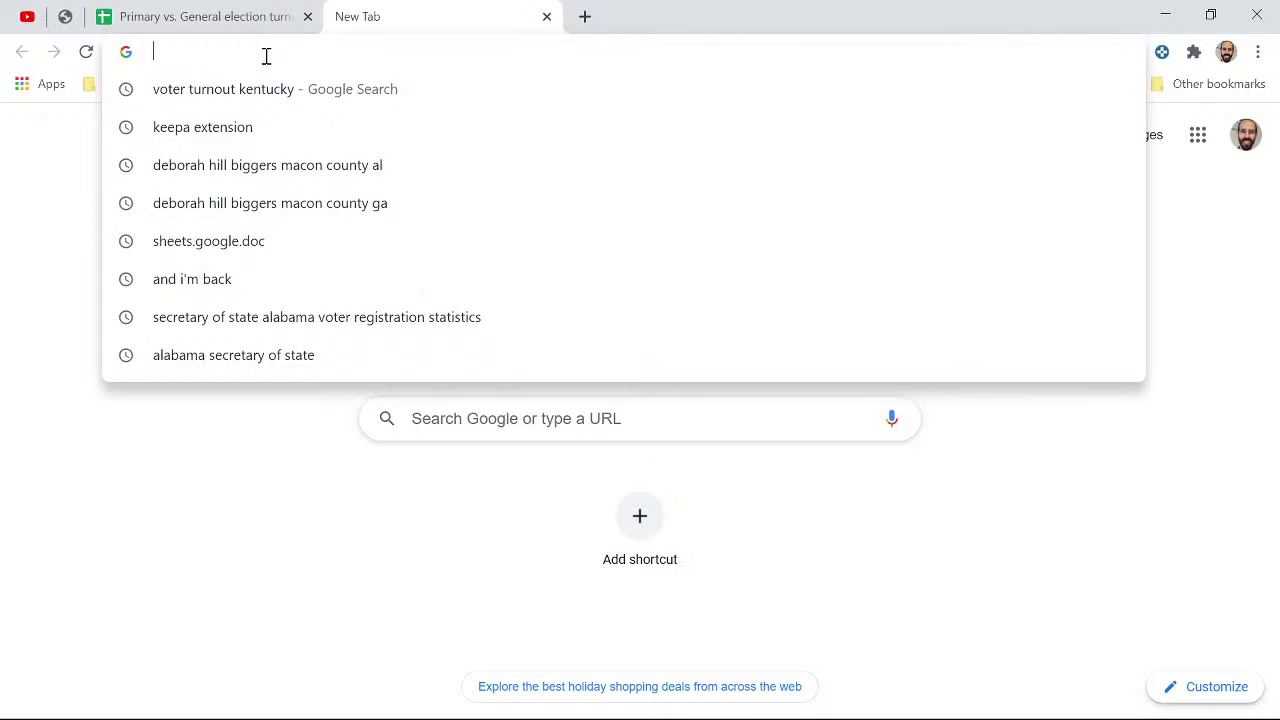
{"action": "type", "text": "doc.new"}
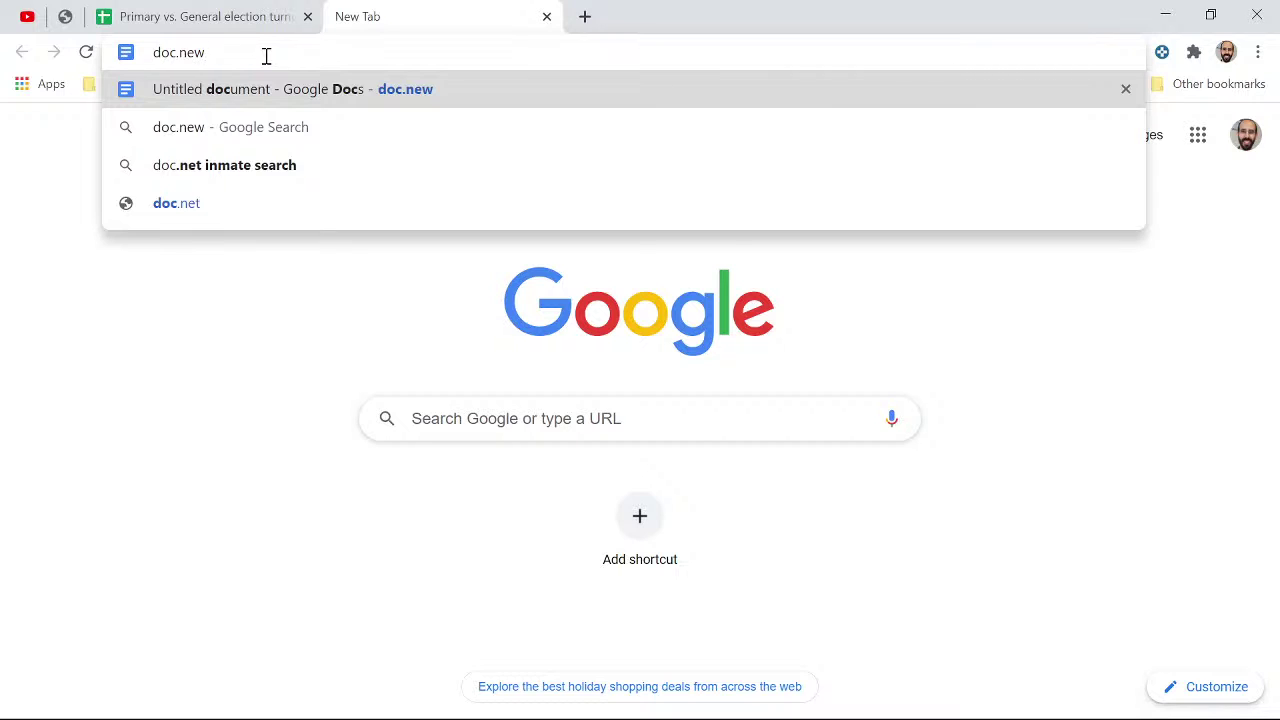
{"action": "key", "text": "Return"}
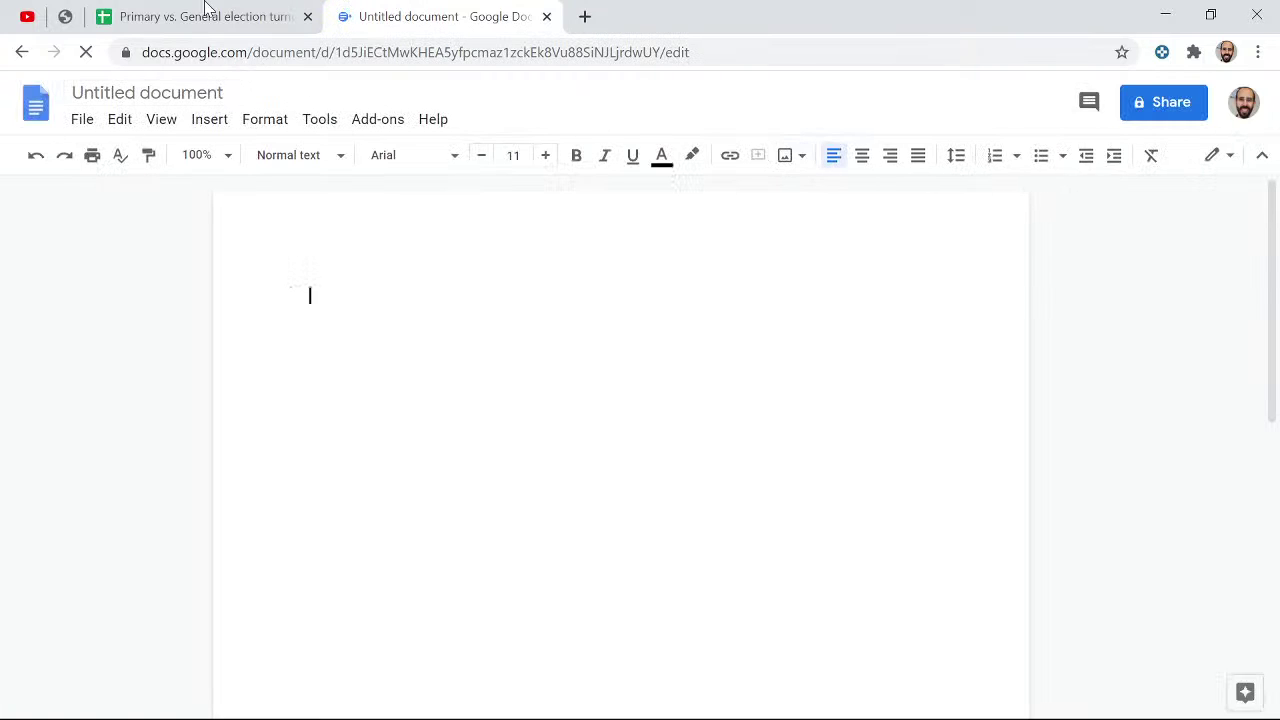
- Copy the spreadsheet's title and use it to name the new document "Primary vs. General election turnout comparison"
{"action": "left_click", "coordinate": [206, 14]}
{"action": "left_click", "coordinate": [267, 100]}
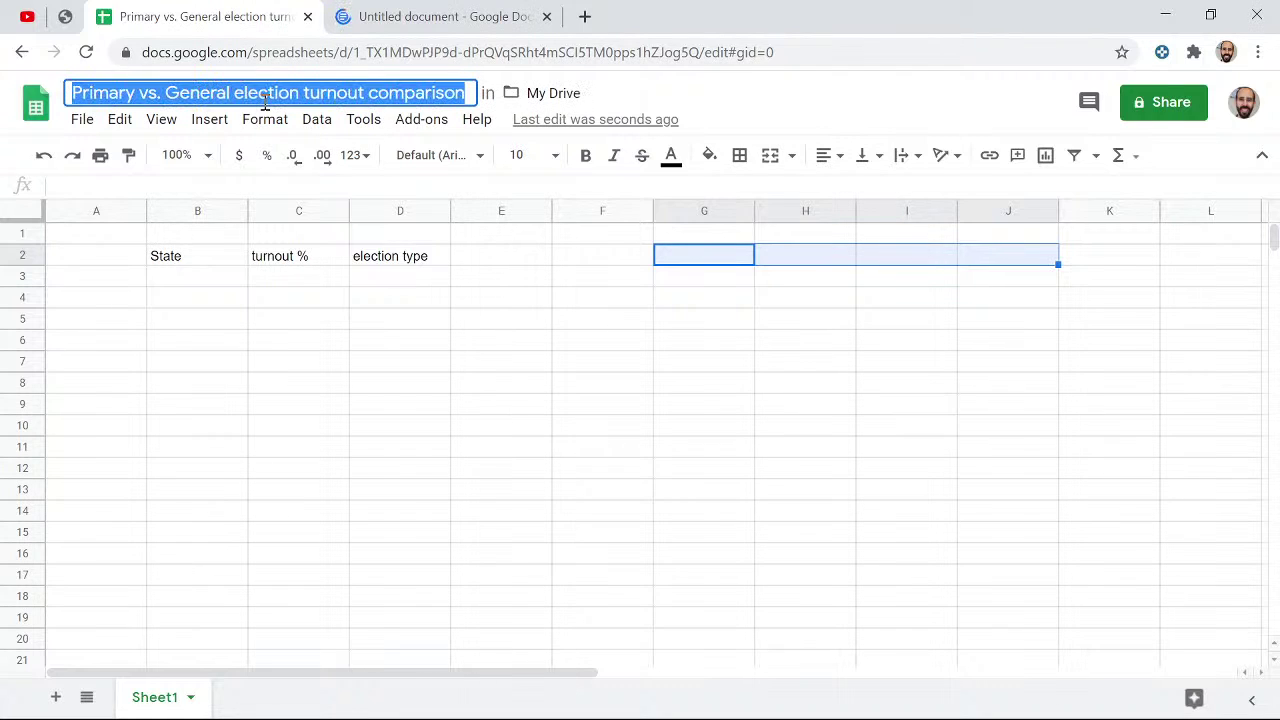
{"action": "key", "text": "ctrl+c"}
{"action": "left_click", "coordinate": [466, 20]}
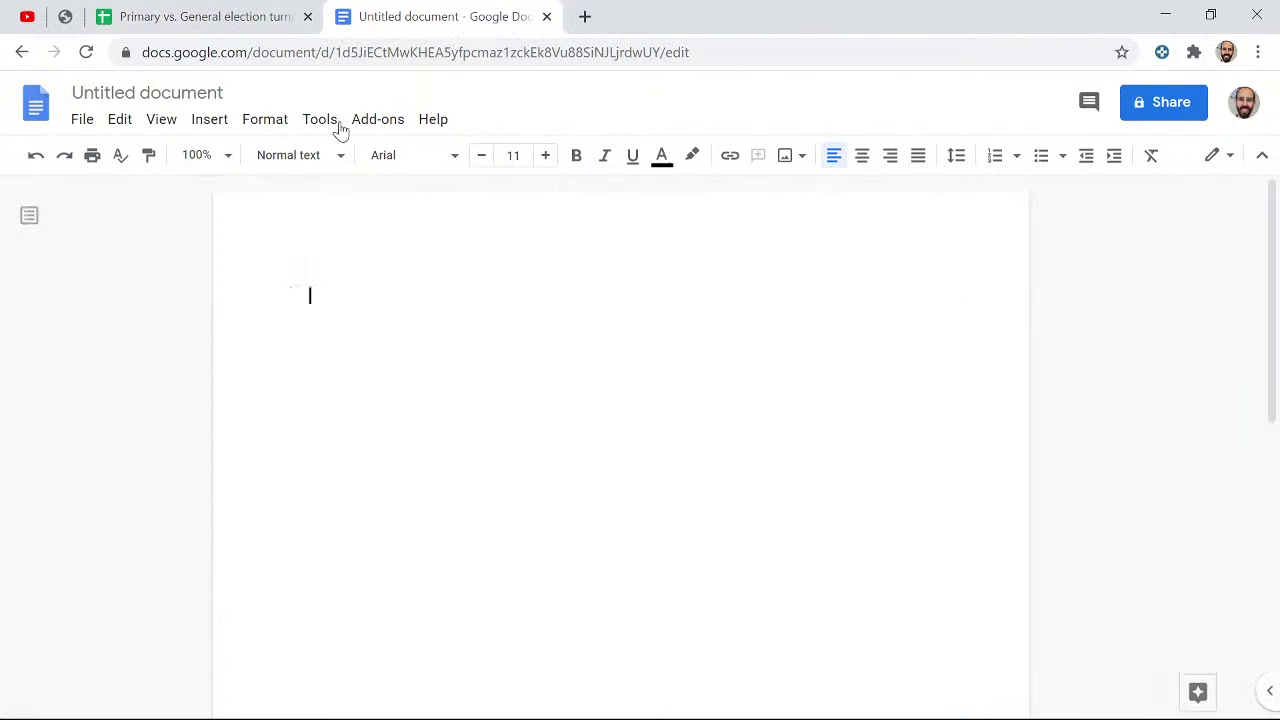
{"action": "left_click", "coordinate": [197, 92]}
{"action": "key", "text": "ctrl+v"}
- Paste the copied title into the document body and add the line "Notes & Results" below it after a blank line
{"action": "left_click", "coordinate": [372, 296]}
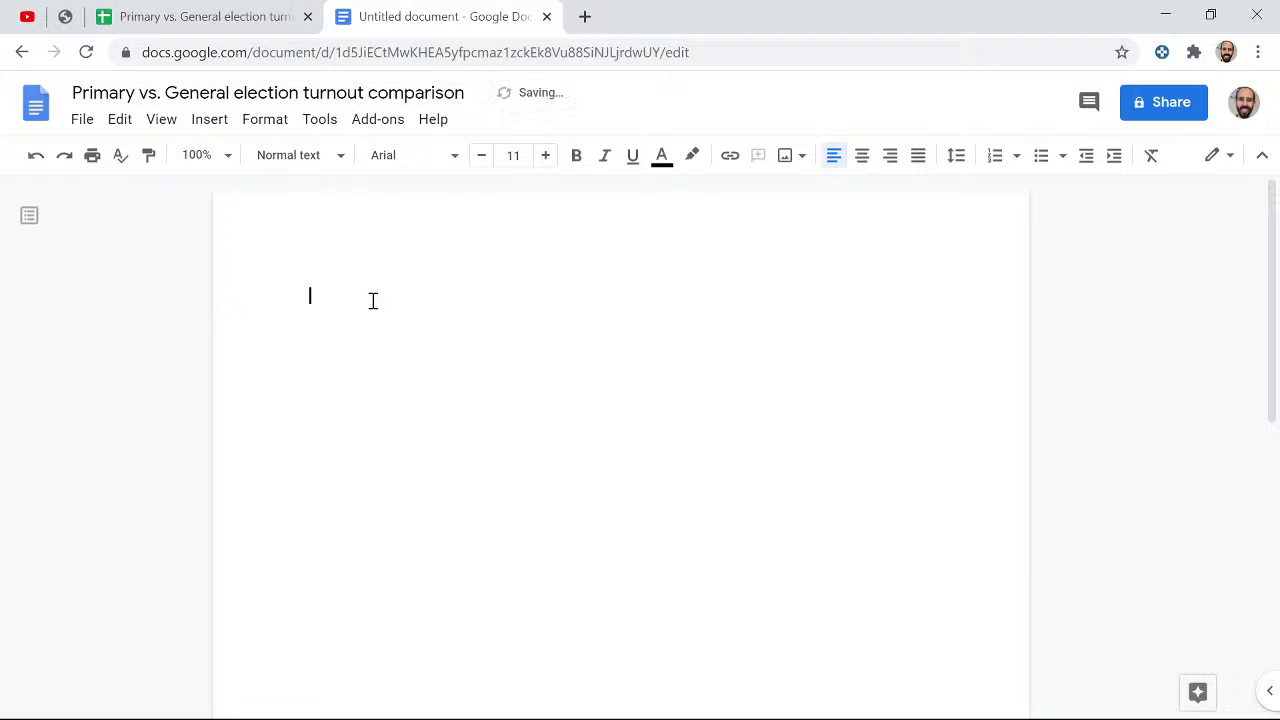
{"action": "key", "text": "ctrl+v"}
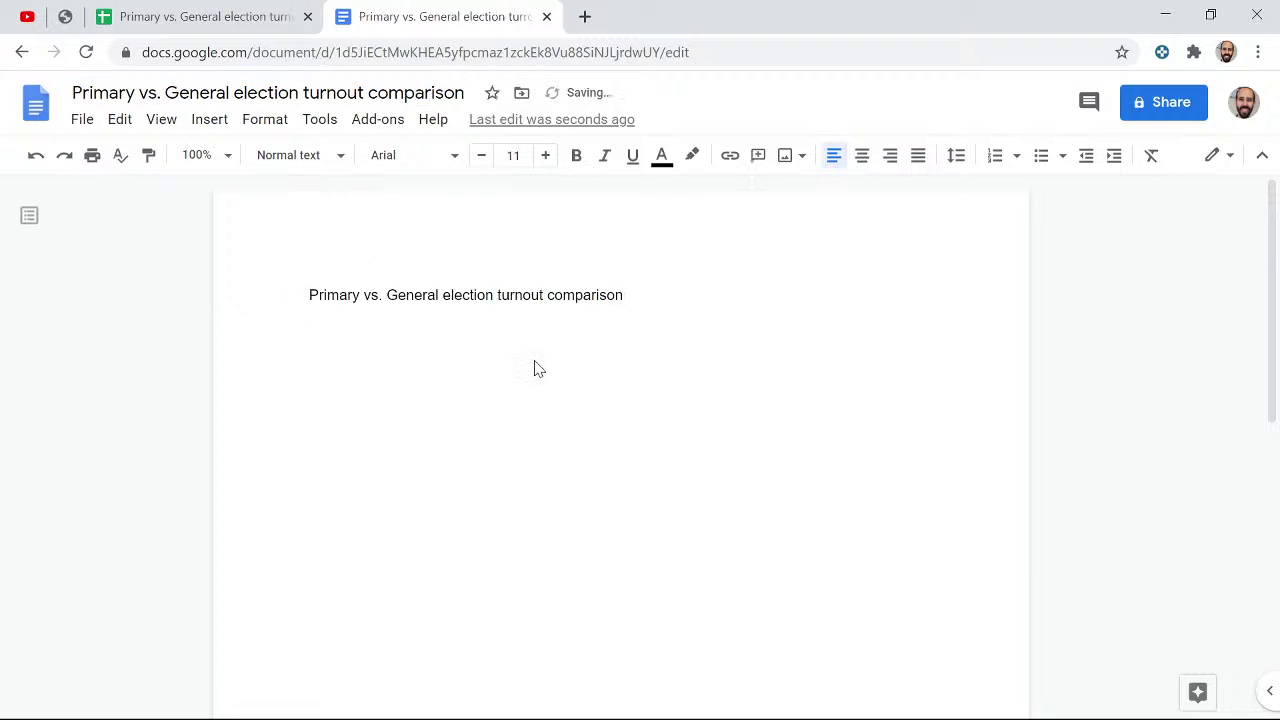
{"action": "key", "text": "Return"}
{"action": "key", "text": "Return"}
{"action": "type", "text": "Notes & Results"}
{"action": "key", "text": "Return"}
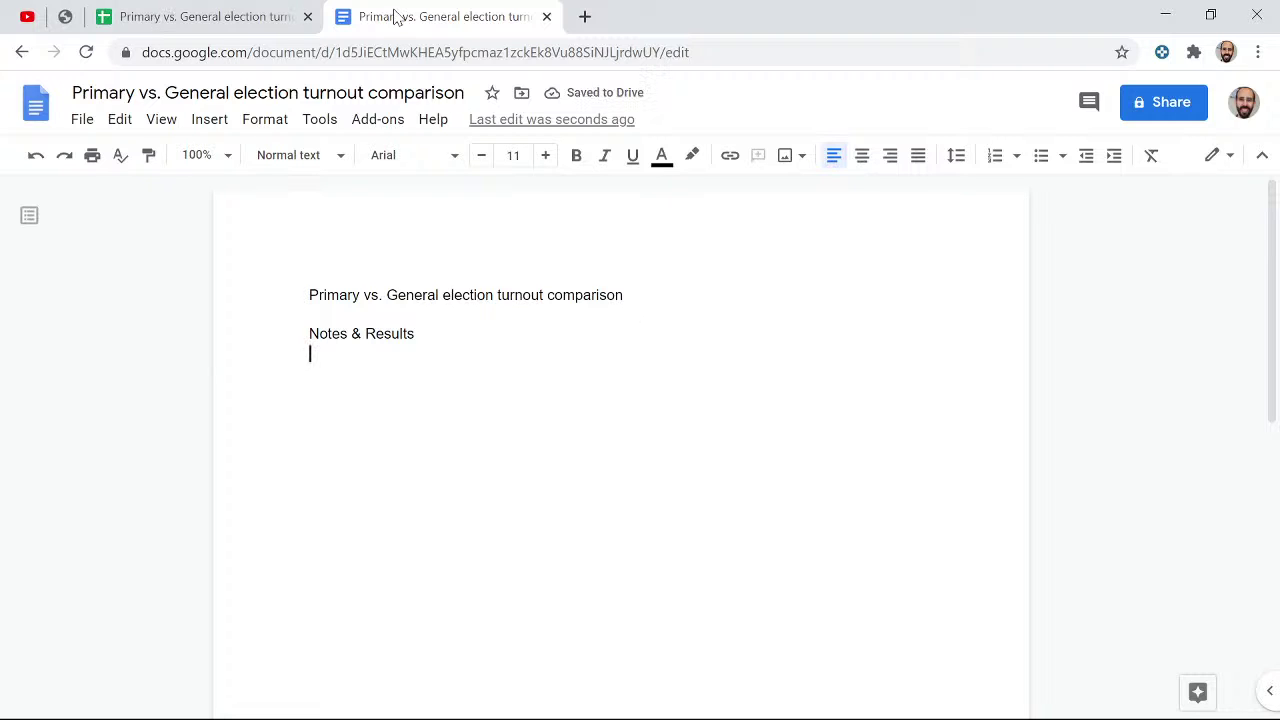
{"action": "left_click", "coordinate": [168, 18]}
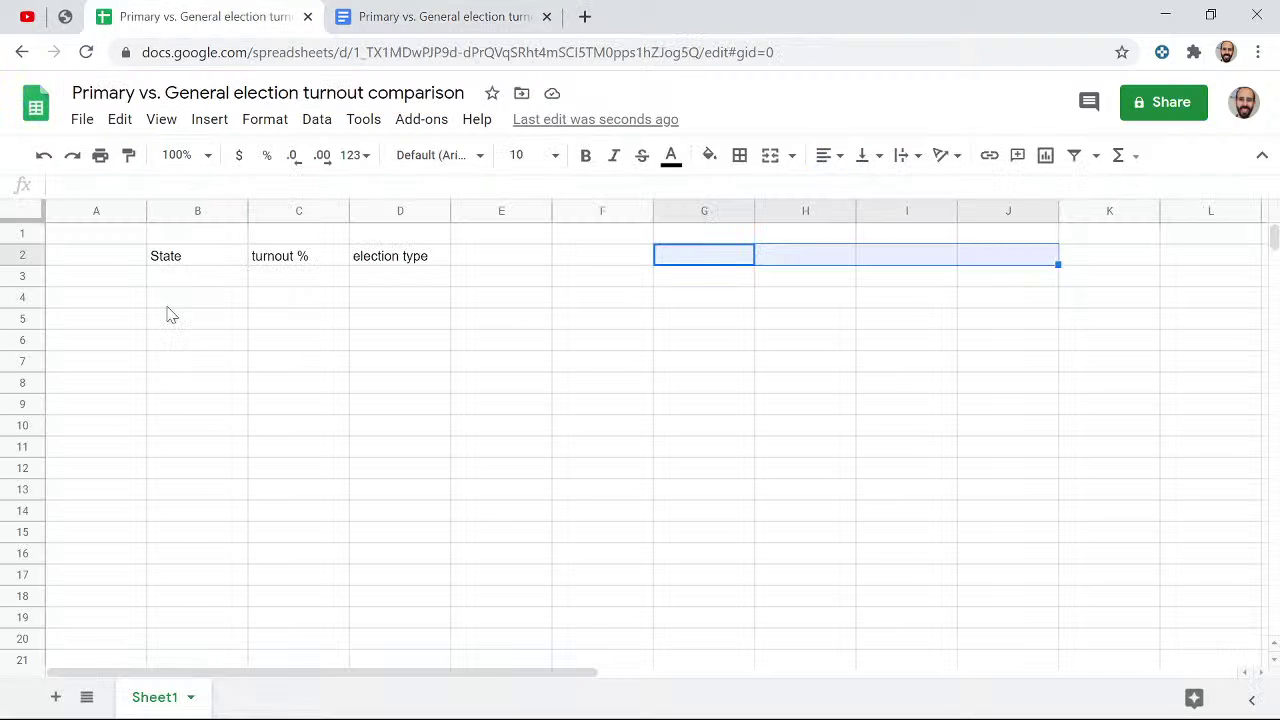
{"action": "left_click", "coordinate": [179, 277]}
{"action": "left_click_drag", "start_coordinate": [179, 277], "coordinate": [358, 285]}
{"action": "left_click", "coordinate": [276, 283]}
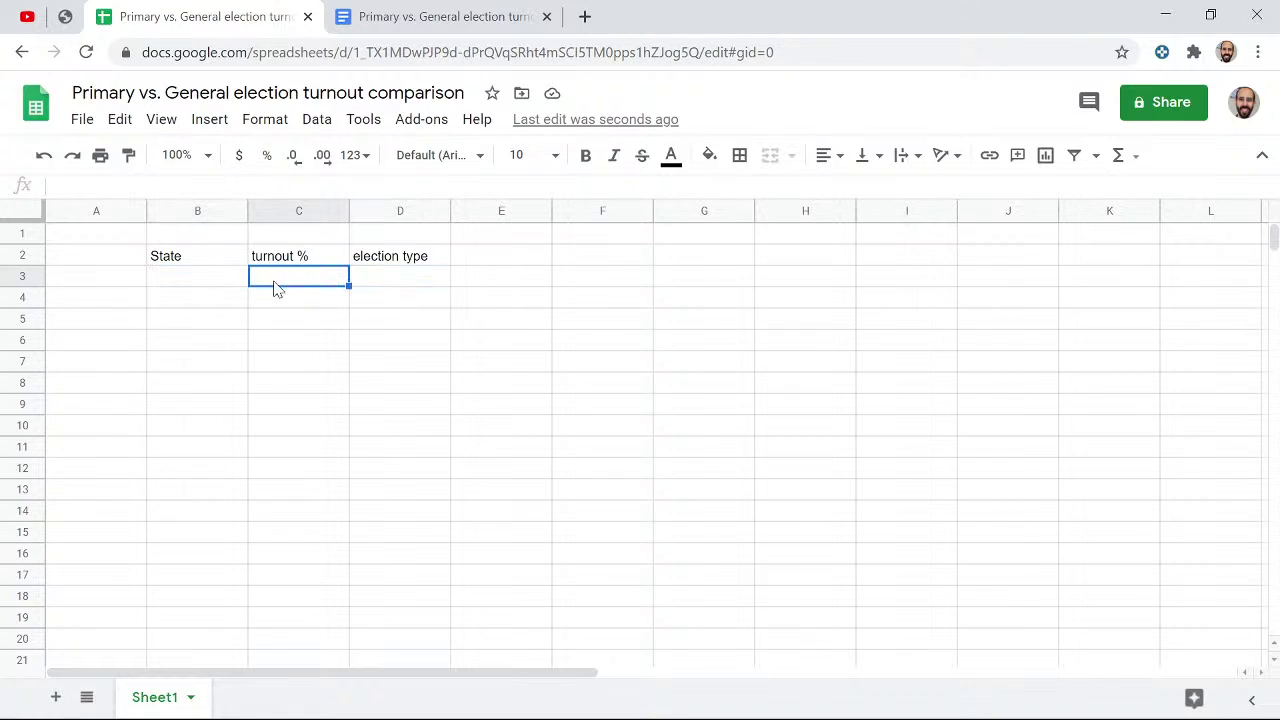
{"action": "left_click", "coordinate": [370, 284]}
{"action": "left_click", "coordinate": [384, 264]}
{"action": "left_click", "coordinate": [480, 266]}
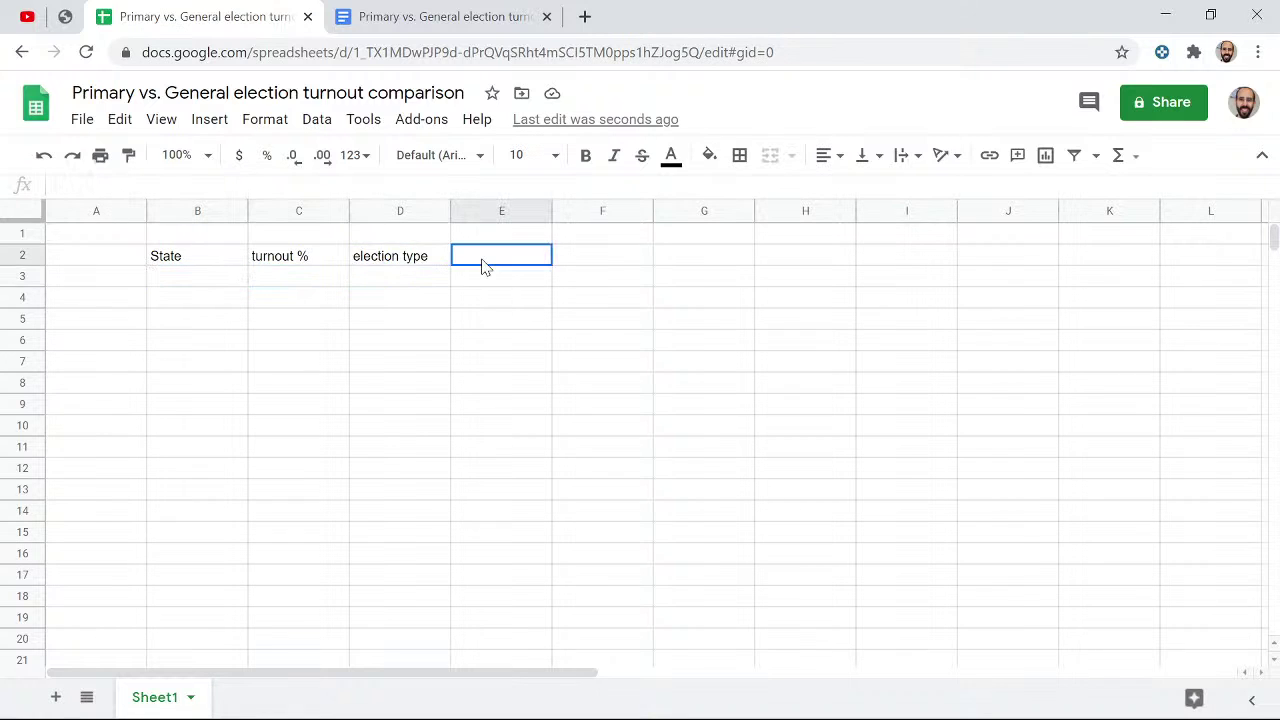
{"action": "left_click", "coordinate": [393, 266]}
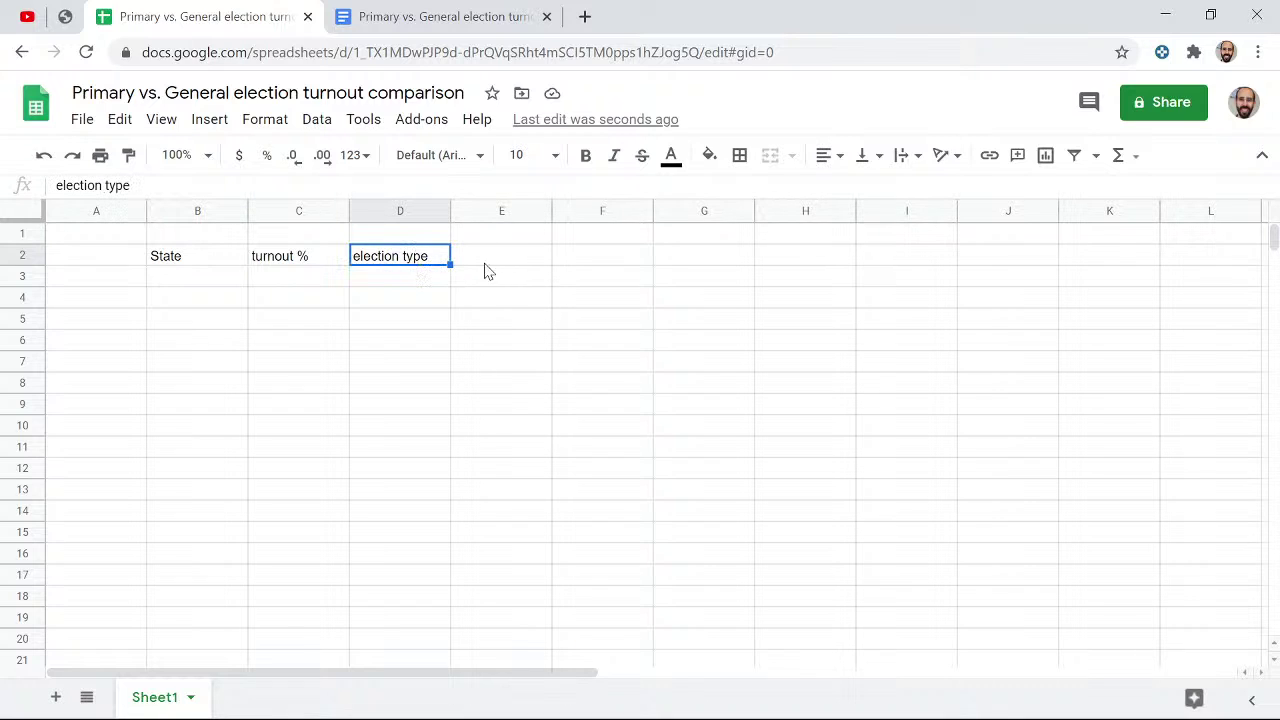
{"action": "left_click", "coordinate": [397, 220]}
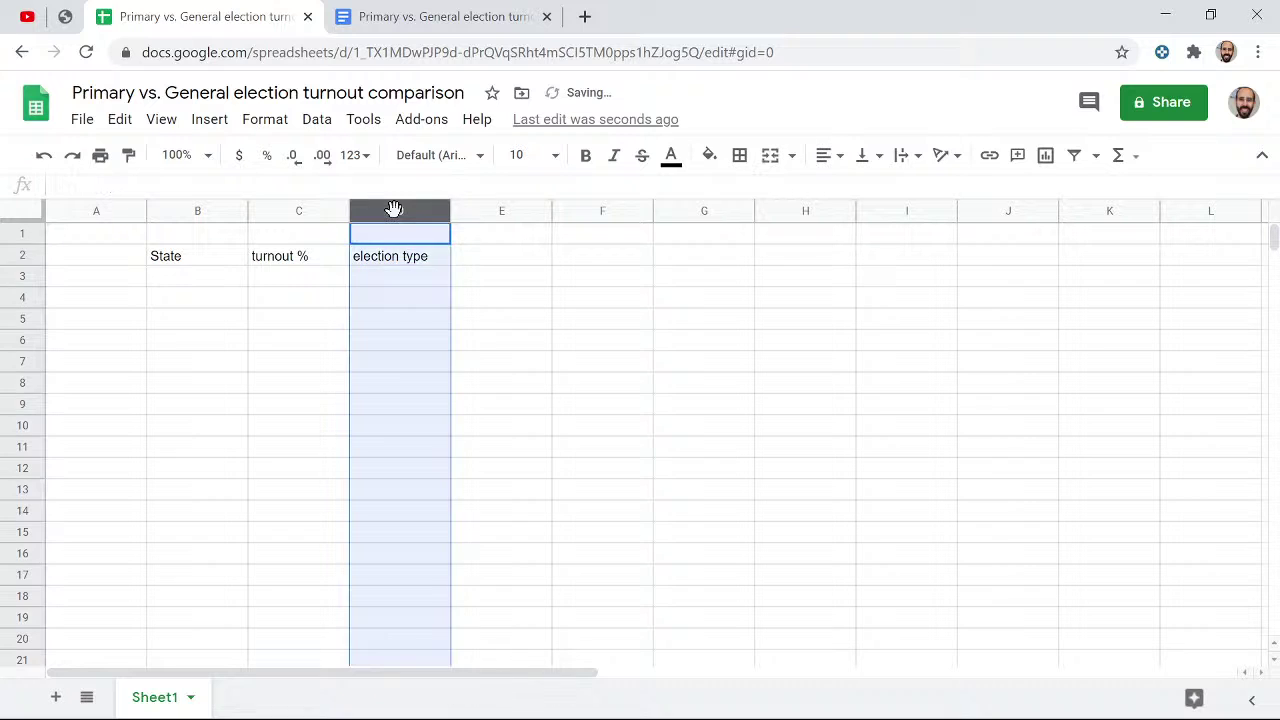
{"action": "left_click", "coordinate": [408, 282]}
{"action": "left_click", "coordinate": [407, 264]}
{"action": "left_click", "coordinate": [484, 258]}
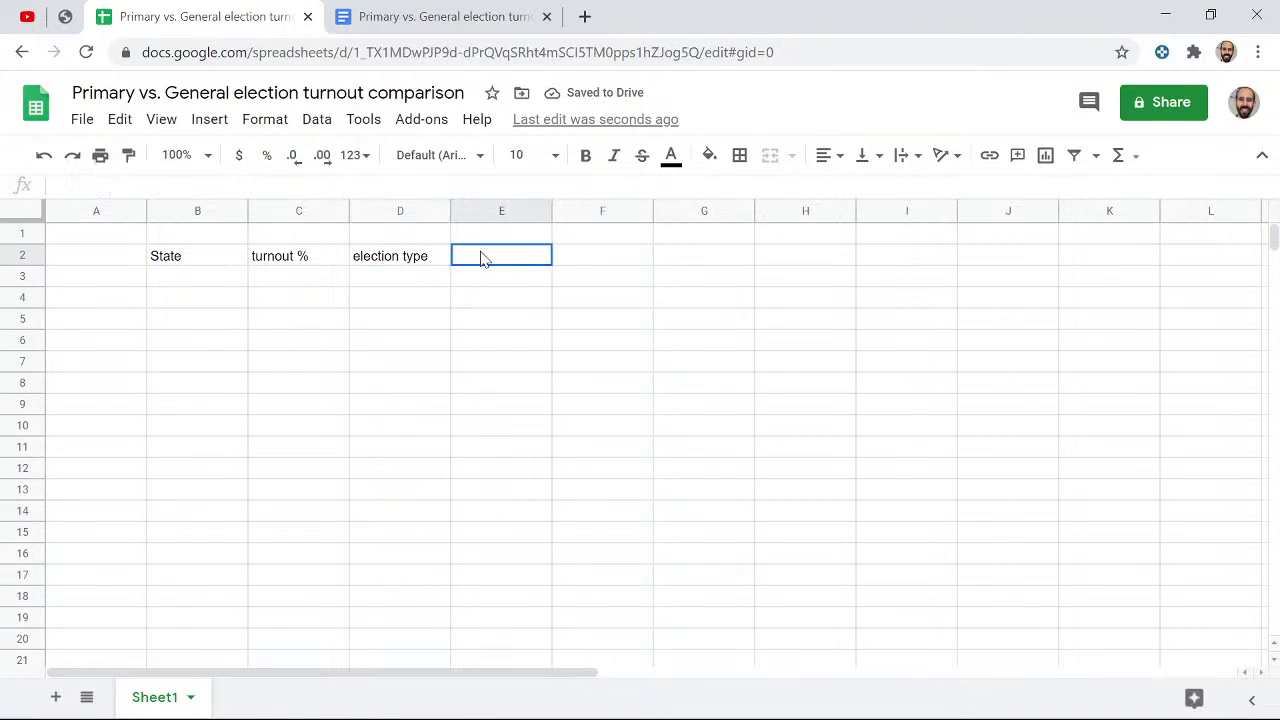
{"action": "left_click", "coordinate": [406, 266]}
{"action": "left_click", "coordinate": [402, 286]}
{"action": "left_click_drag", "start_coordinate": [210, 285], "coordinate": [374, 280]}
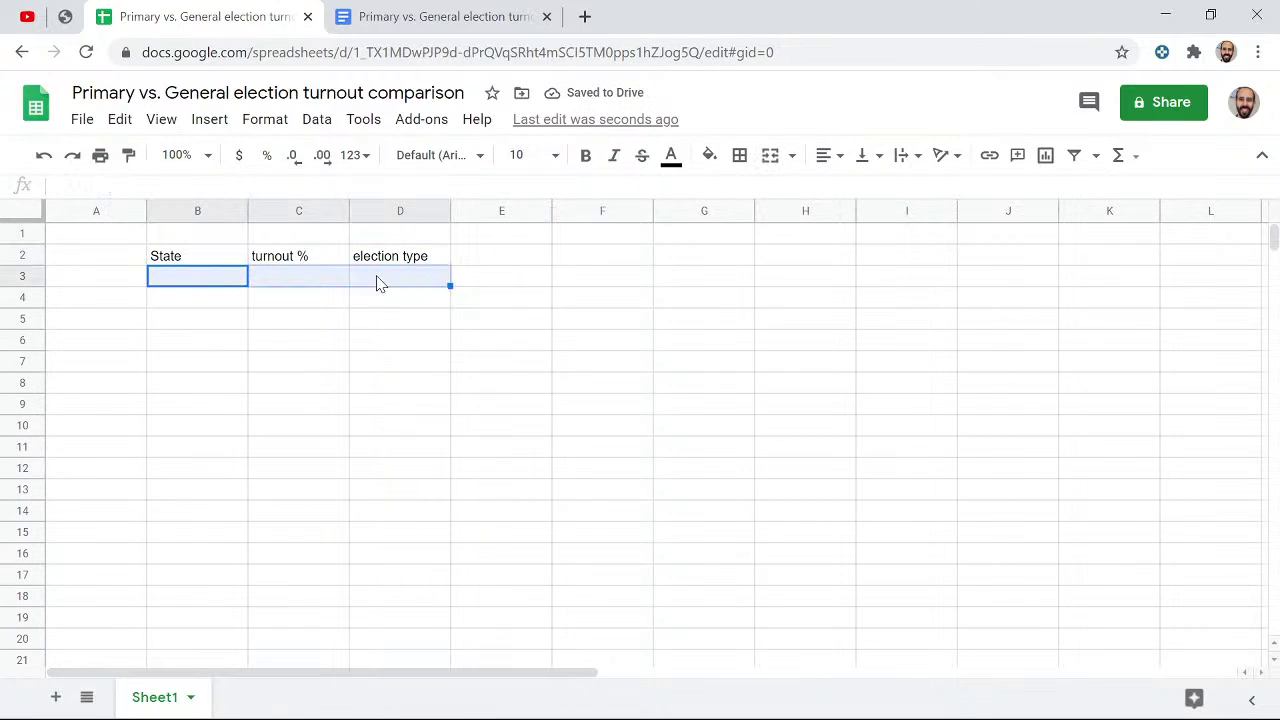
{"action": "left_click", "coordinate": [380, 280]}
- Search Google for "alabama election turnout" in a new browser tab
{"action": "left_click", "coordinate": [585, 16]}
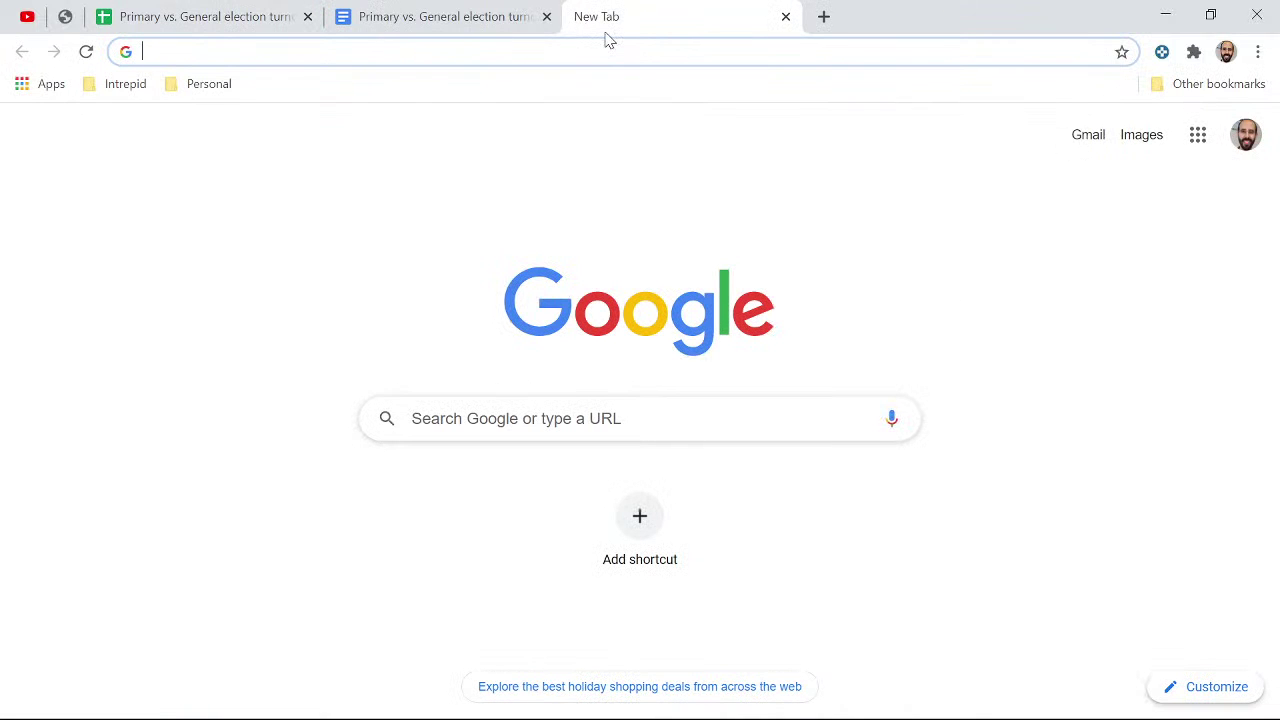
{"action": "type", "text": "alabama "}
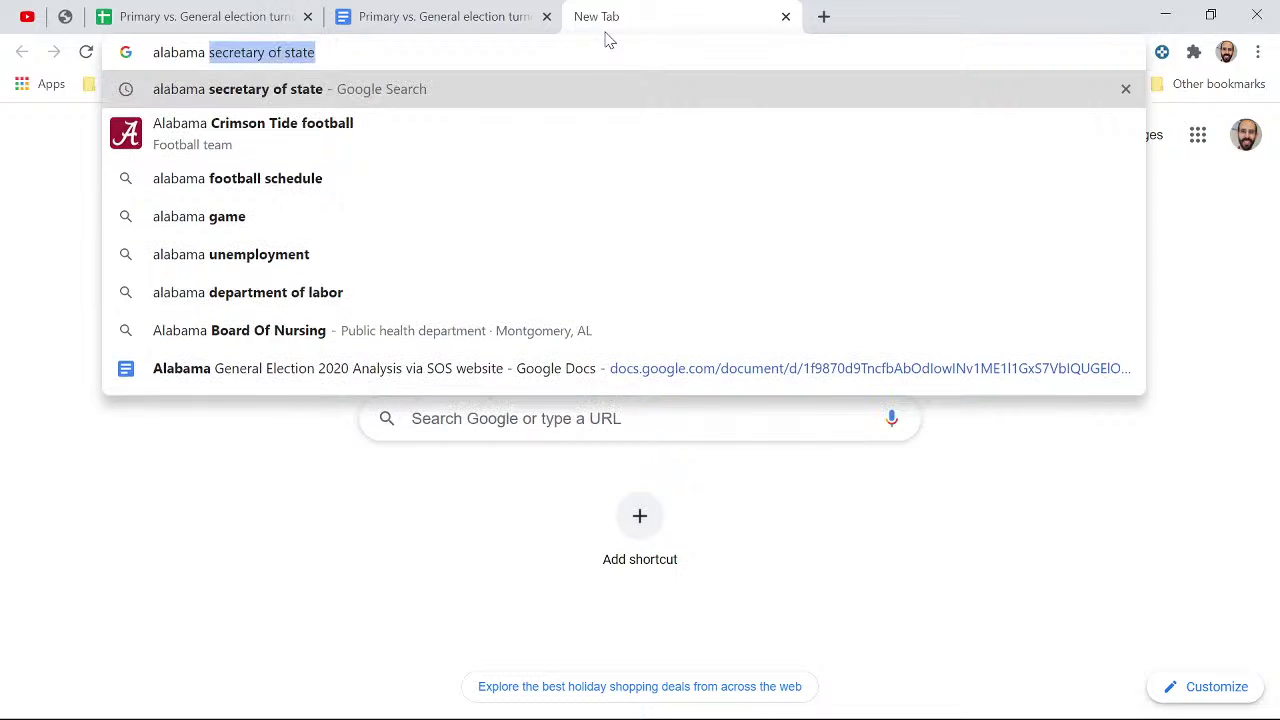
{"action": "type", "text": "election turnout"}
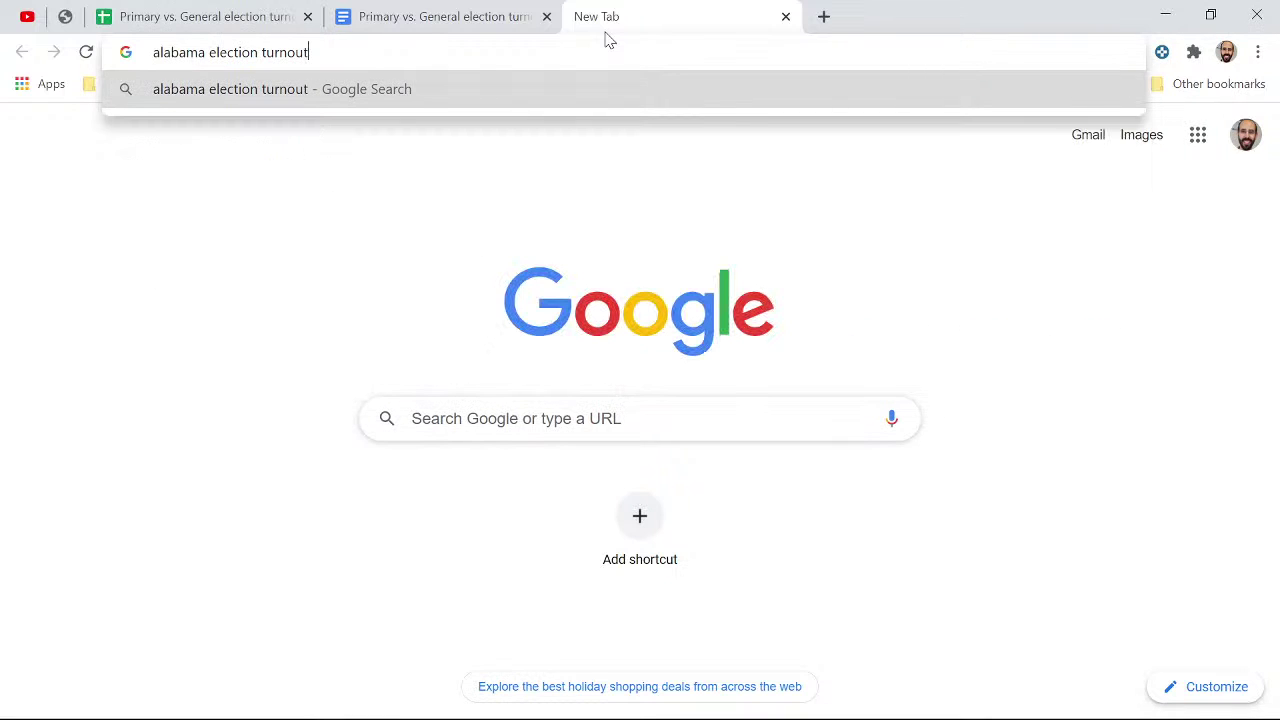
{"action": "key", "text": "Return"}
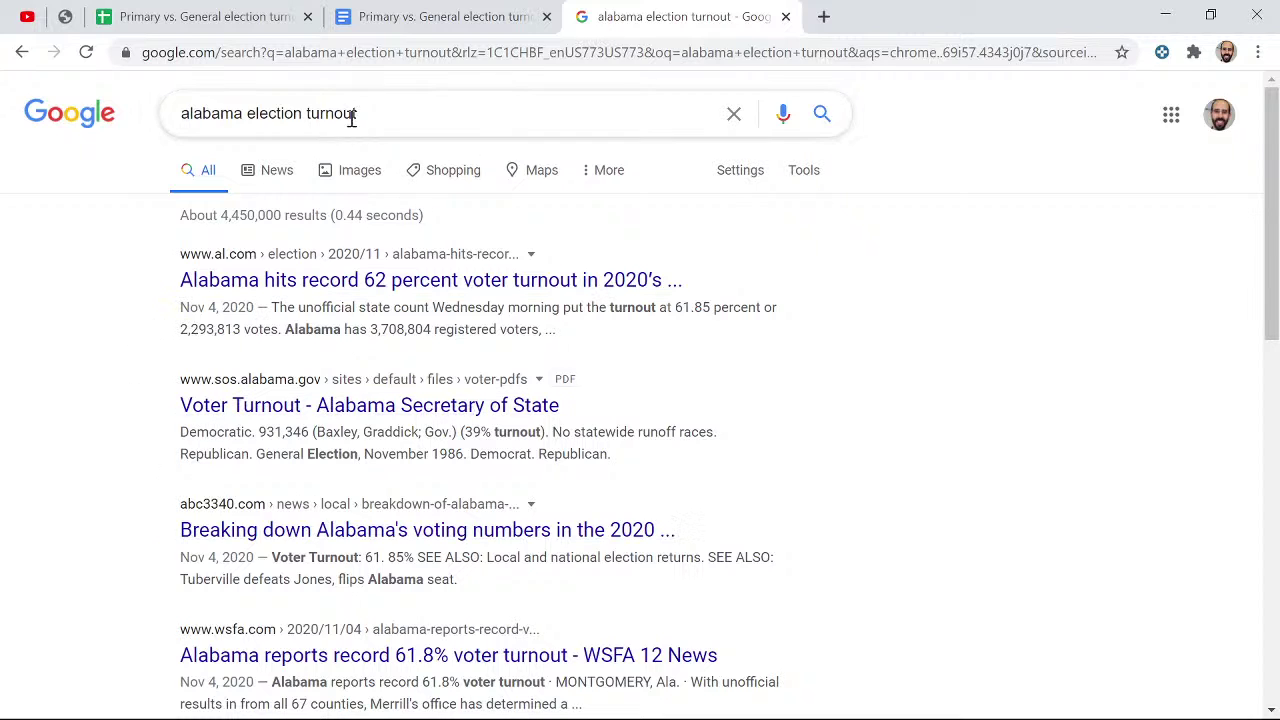
- Restrict the search with "site:.gov", and download and open turnout.pdf from the "Voter Turnout - Alabama Secretary of State" result
{"action": "left_click", "coordinate": [411, 106]}
{"action": "type", "text": "site"}
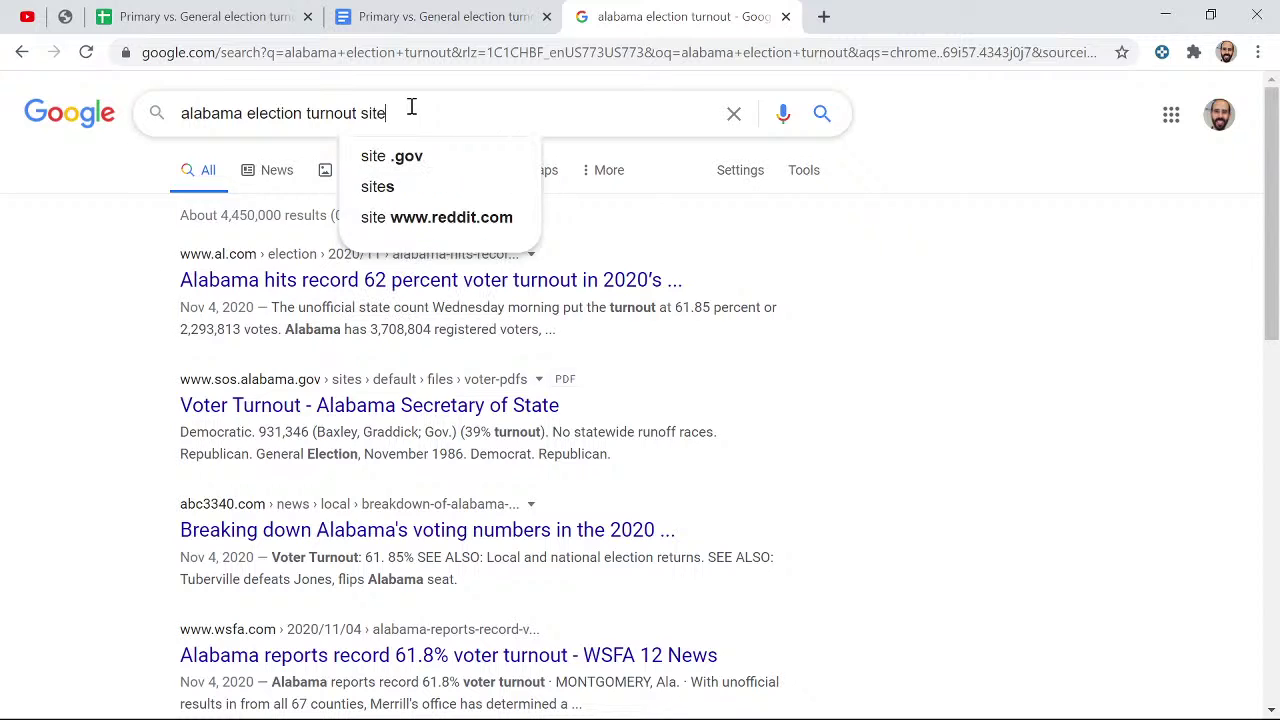
{"action": "type", "text": ":.gov"}
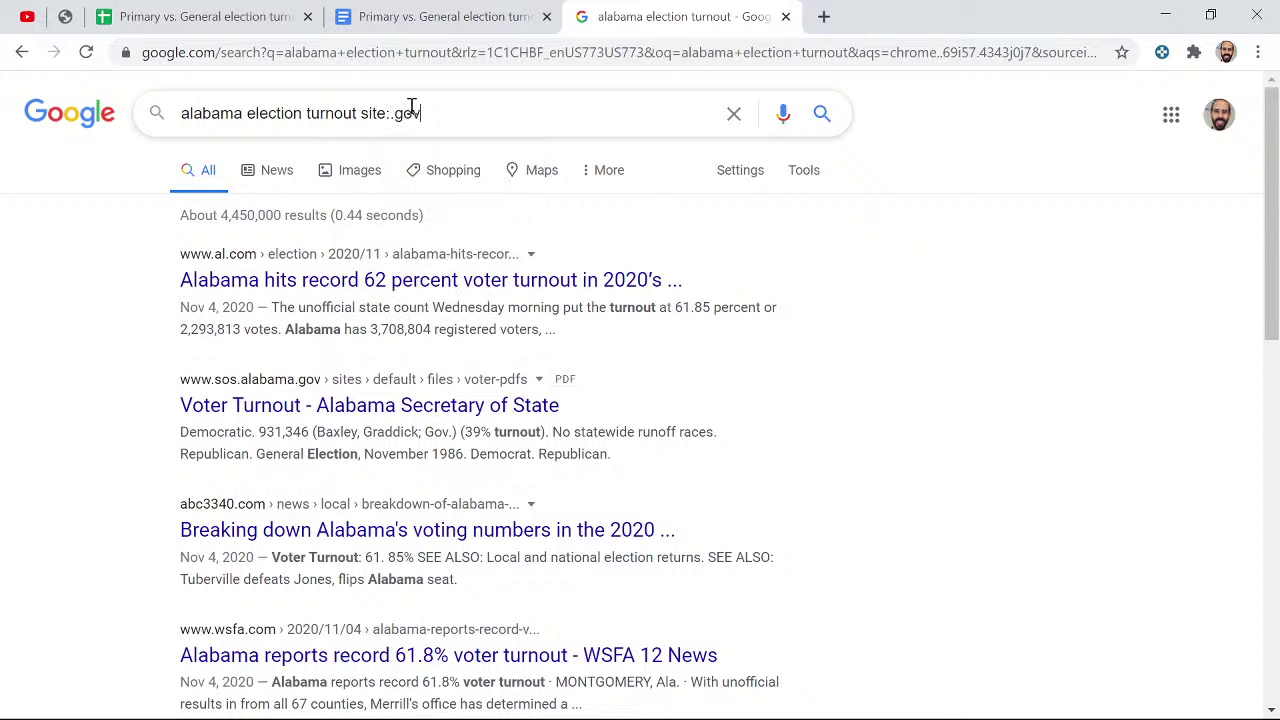
{"action": "key", "text": "Return"}
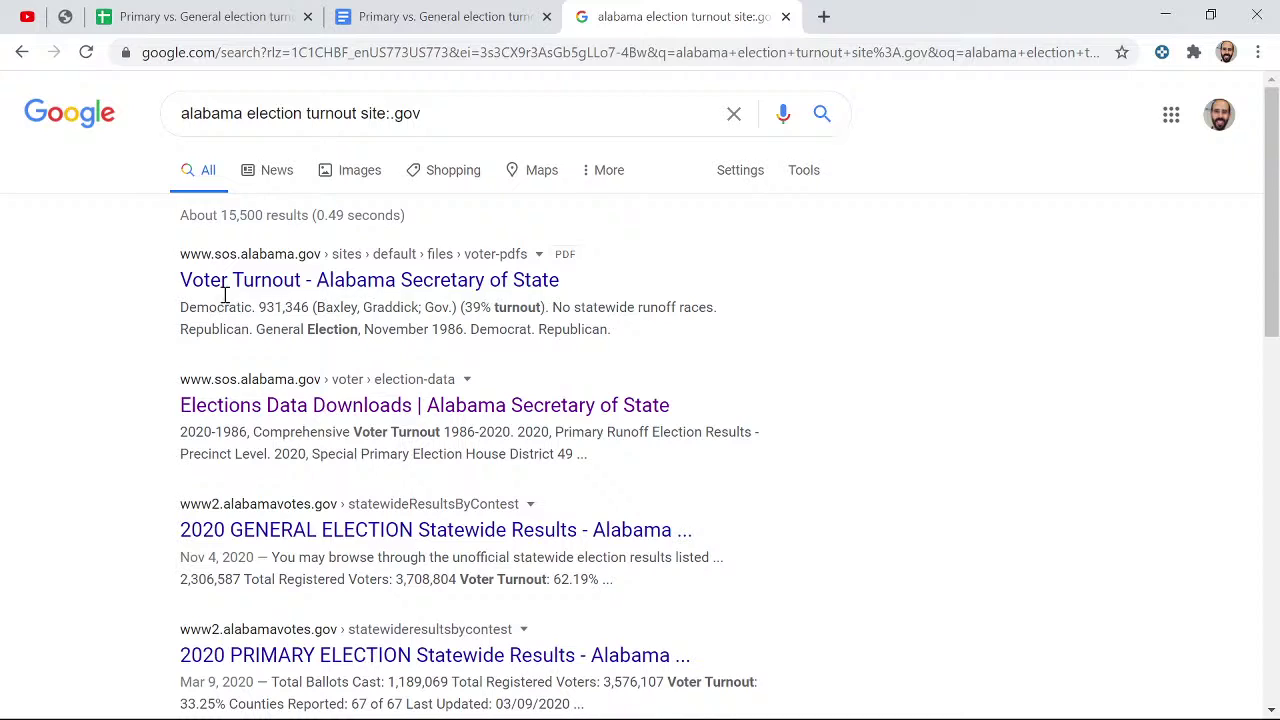
{"action": "left_click", "coordinate": [300, 284]}
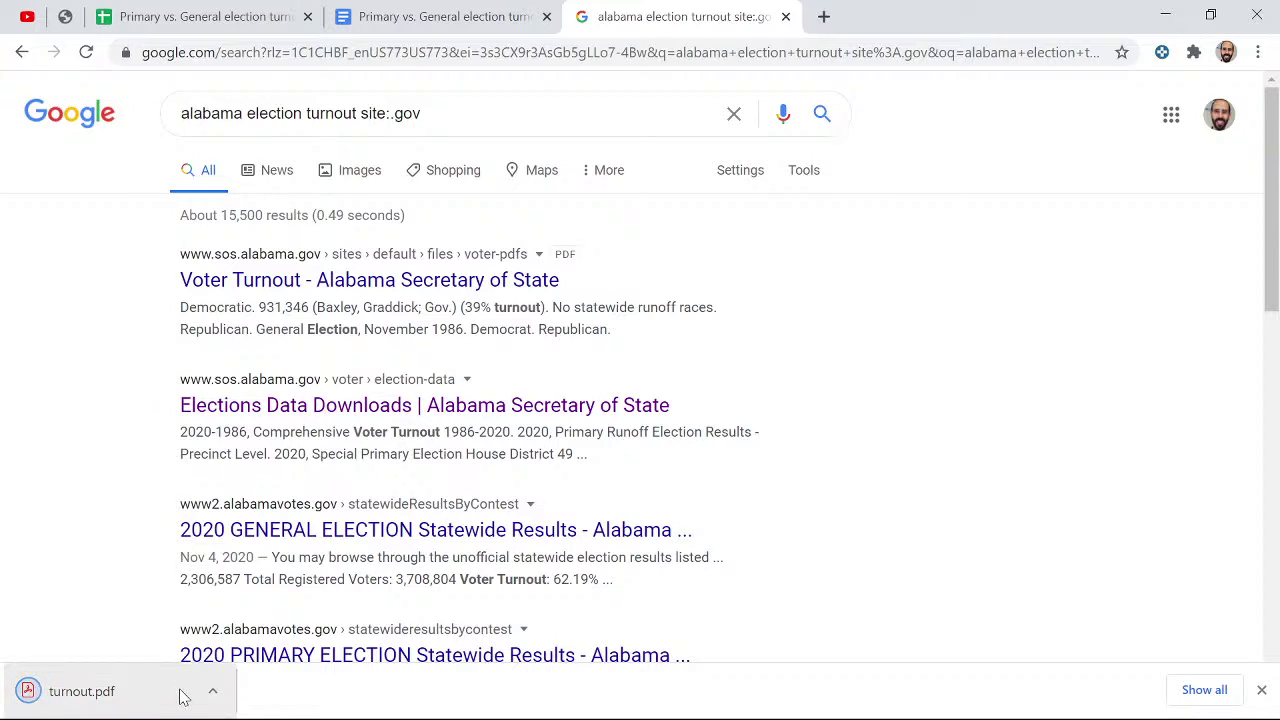
{"action": "left_click", "coordinate": [120, 691]}
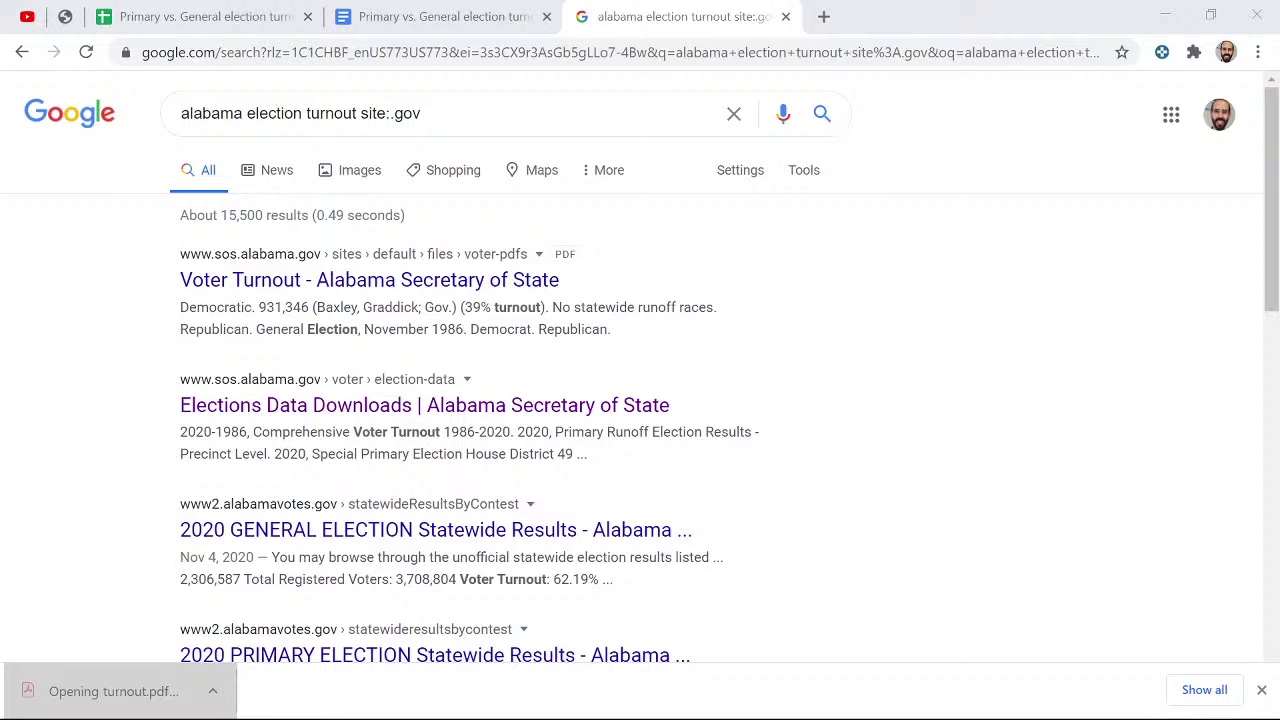
- Open the Alabama Secretary of State's "Elections Data Downloads" page from the search results and go to its downloads table
{"action": "left_click", "coordinate": [365, 405]}
{"action": "scroll", "coordinate": [437, 303], "scroll_direction": "down", "scroll_amount": 2}
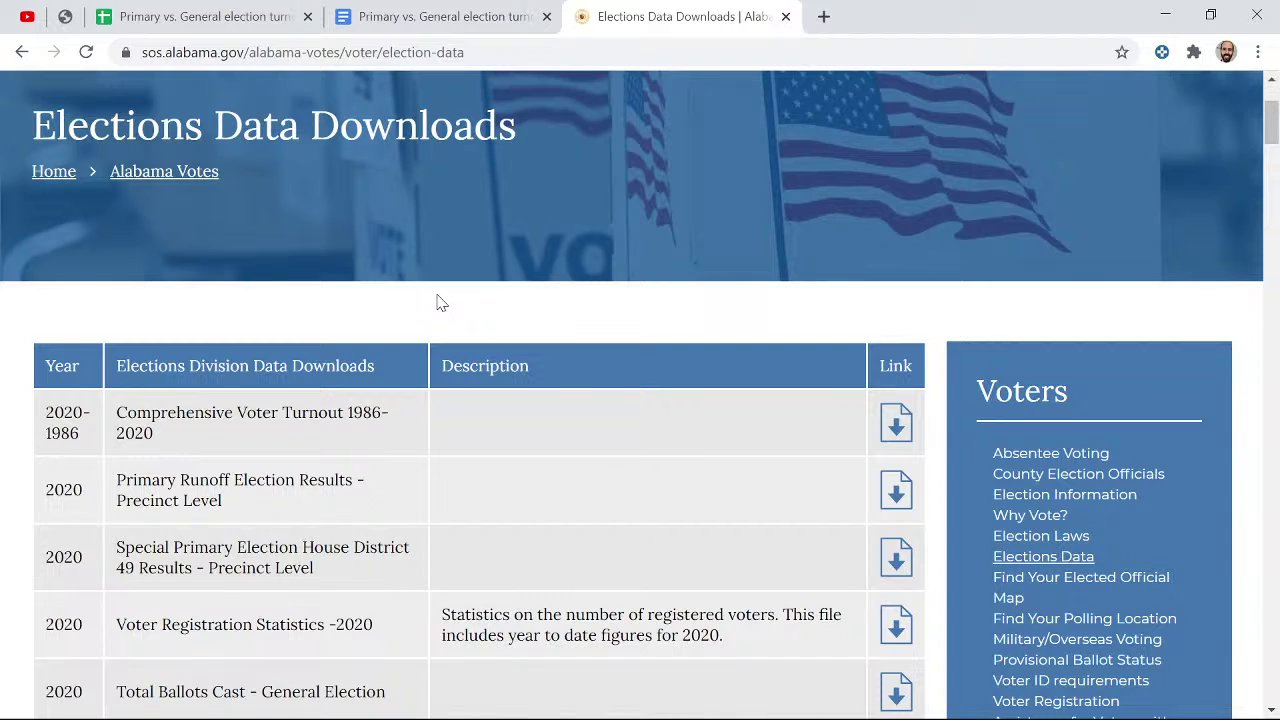
{"action": "scroll", "coordinate": [437, 303], "scroll_direction": "down", "scroll_amount": 1}
{"action": "scroll", "coordinate": [436, 301], "scroll_direction": "down", "scroll_amount": 1}
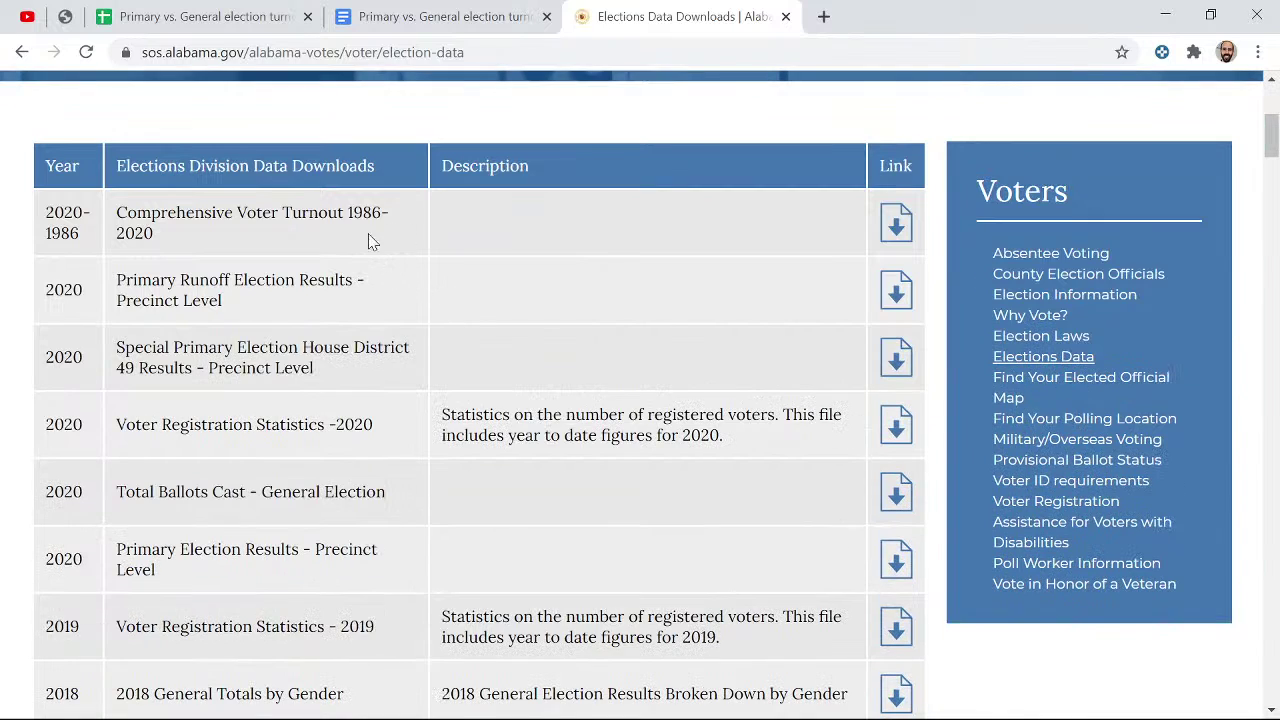
- Download the "Comprehensive Voter Turnout 1986-2020" PDF and open it in a new browser tab
{"action": "left_click_drag", "start_coordinate": [113, 211], "coordinate": [163, 234]}
{"action": "left_click", "coordinate": [166, 238]}
{"action": "left_click", "coordinate": [898, 224]}
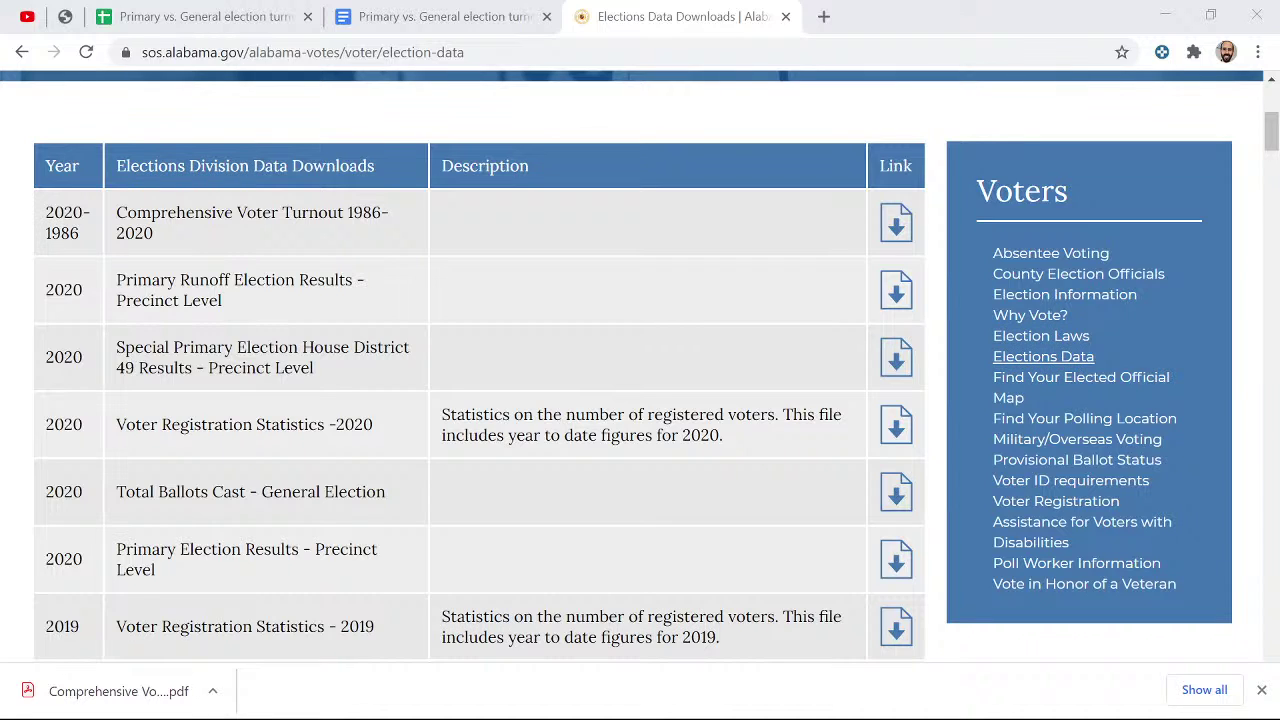
{"action": "left_click_drag", "start_coordinate": [118, 691], "coordinate": [880, 17]}
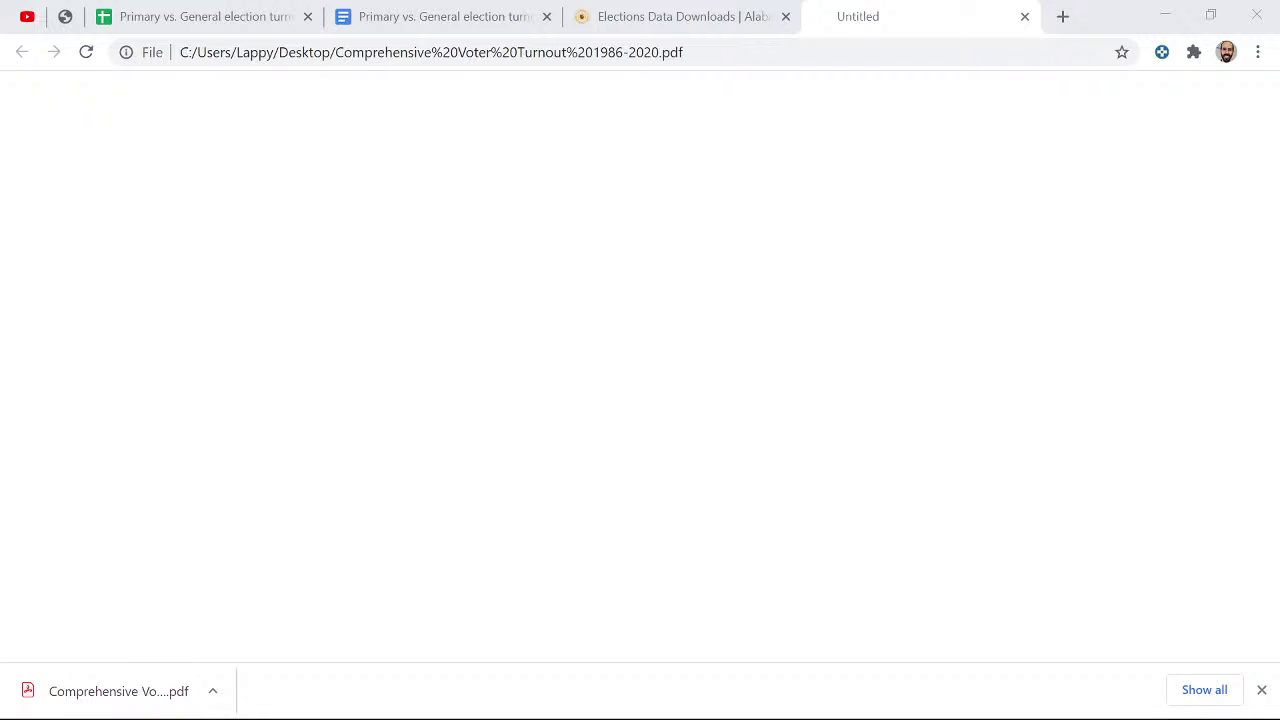
- Open the downloaded "Comprehensive Voter Turnout 1986-2020" PDF in Adobe Acrobat Reader
{"action": "left_click", "coordinate": [960, 579]}
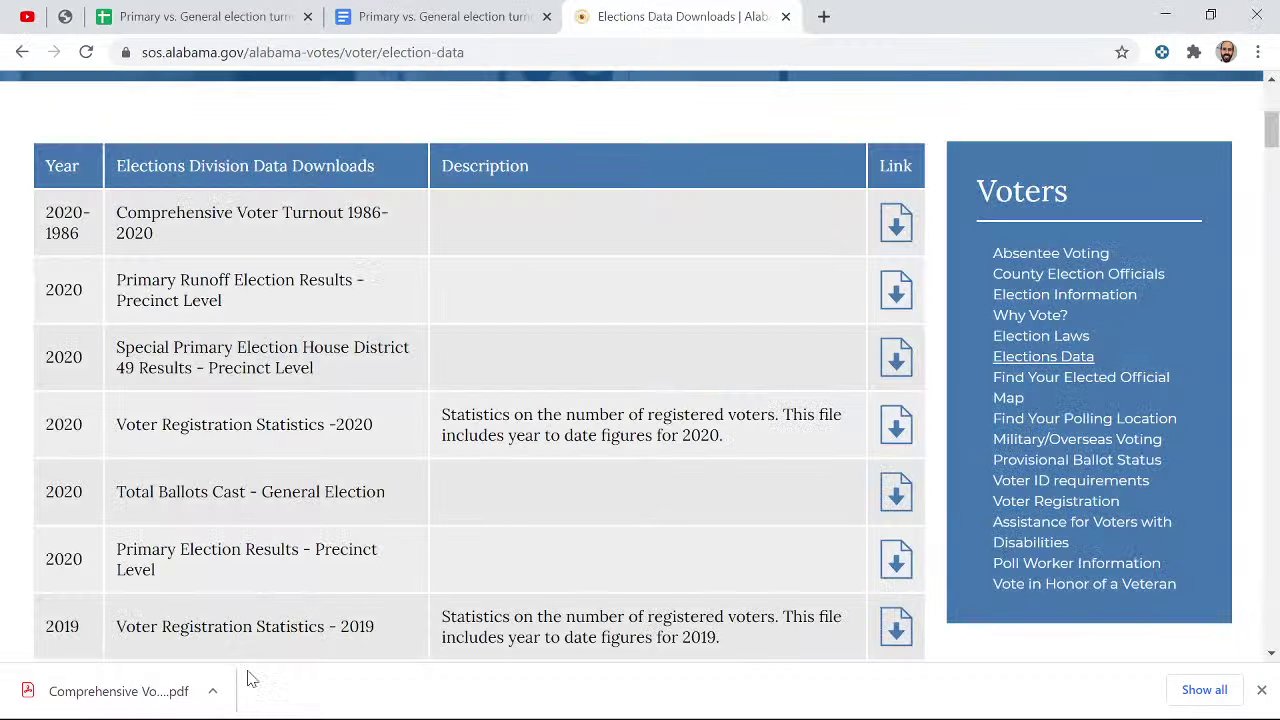
{"action": "left_click", "coordinate": [138, 711]}
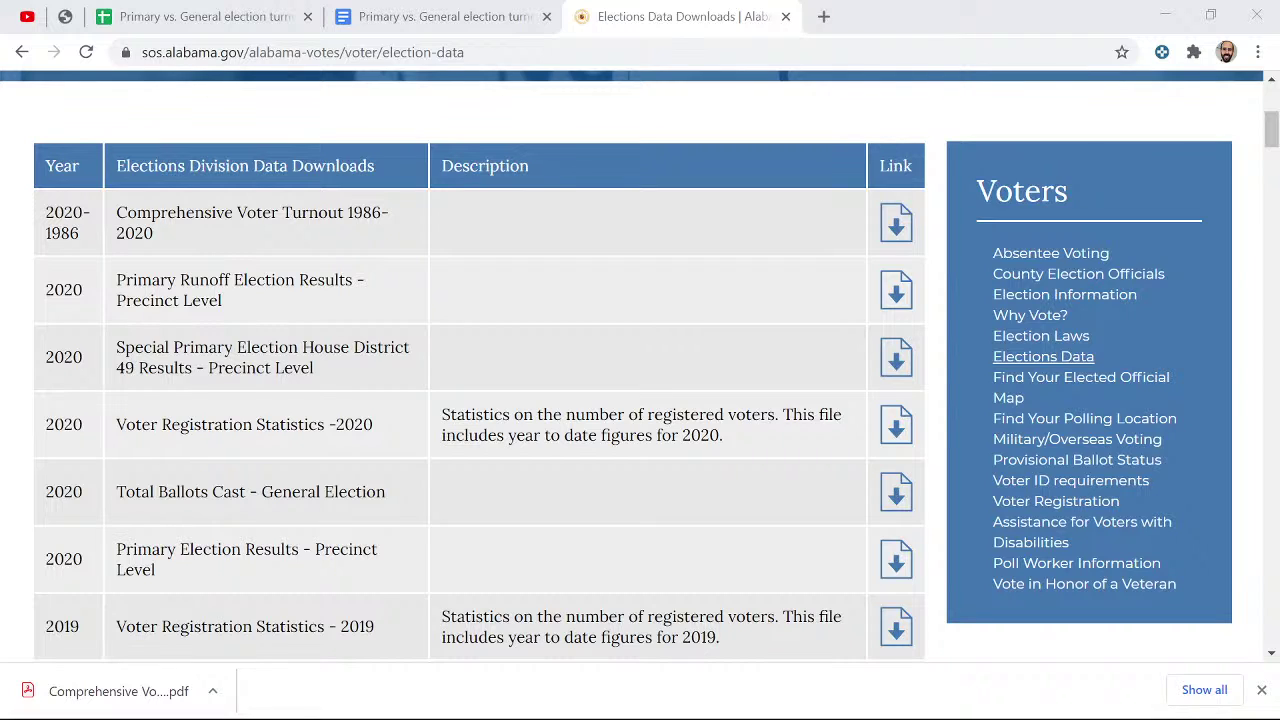
{"action": "left_click", "coordinate": [182, 692]}
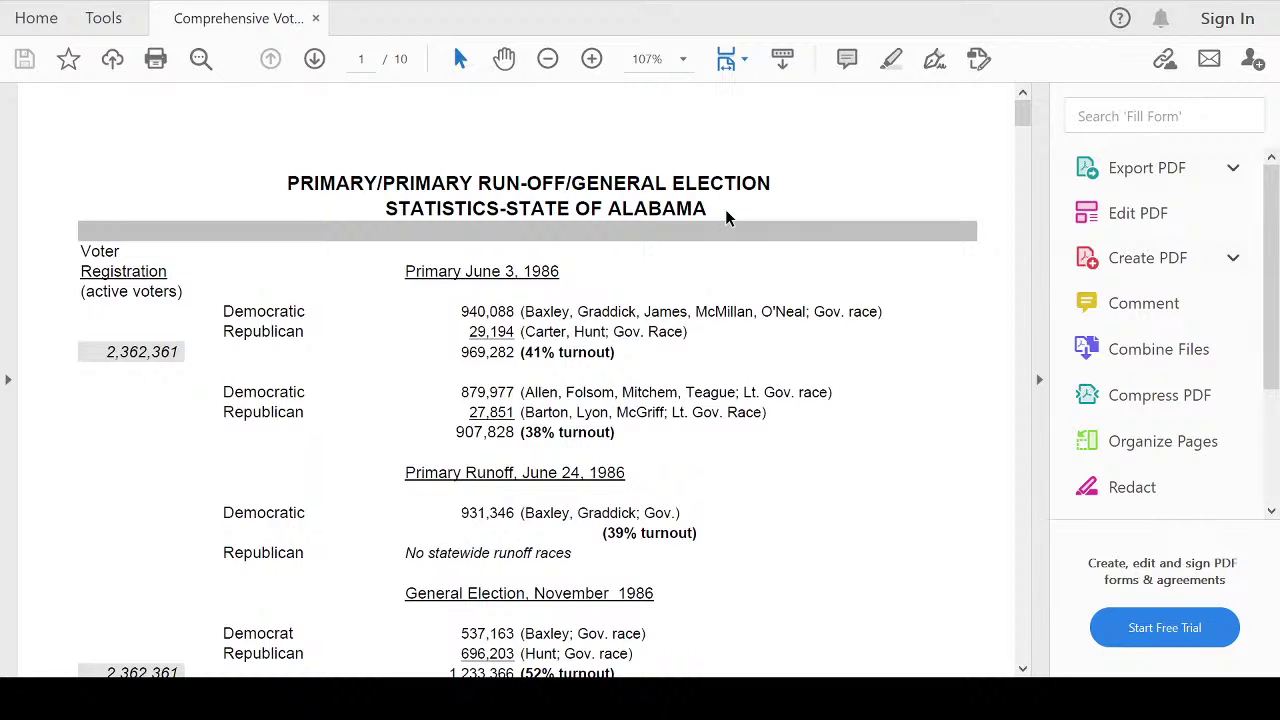
- Look through the Alabama turnout PDF from the June 3, 1986 primary heading to the March 3, 2020 primary on page 10
{"action": "left_click_drag", "start_coordinate": [402, 270], "coordinate": [545, 268]}
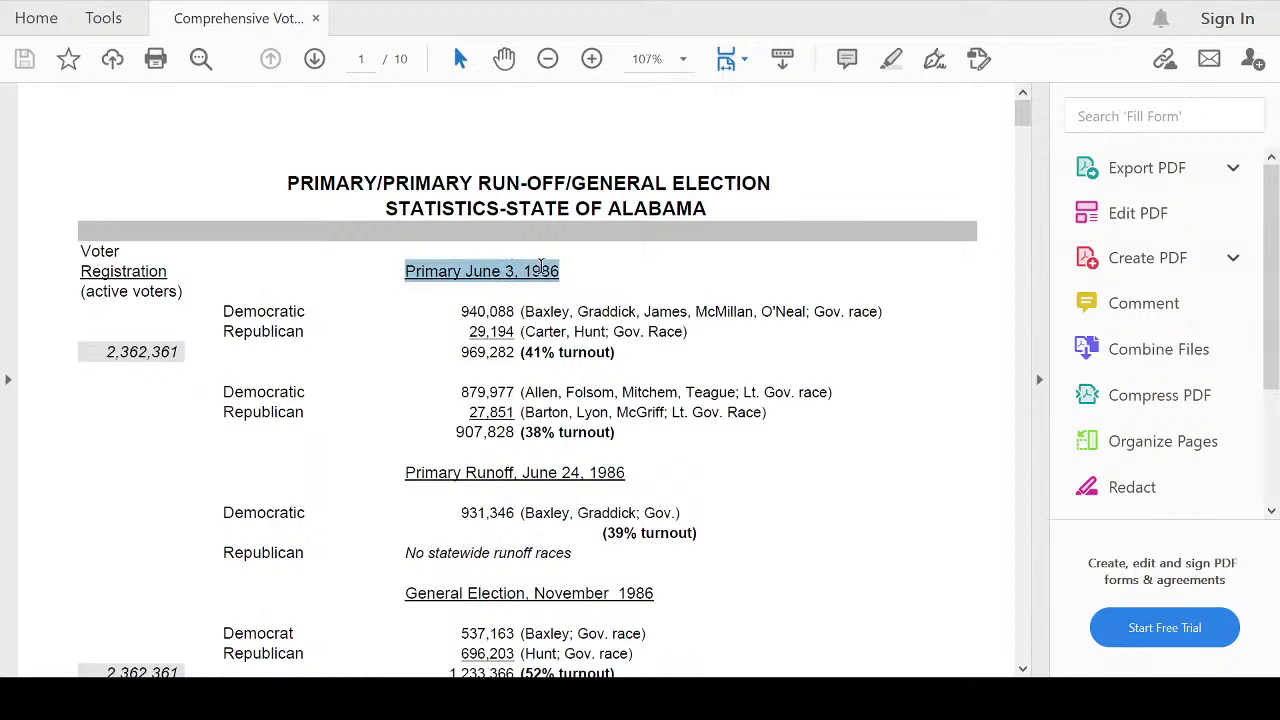
{"action": "left_click", "coordinate": [571, 268]}
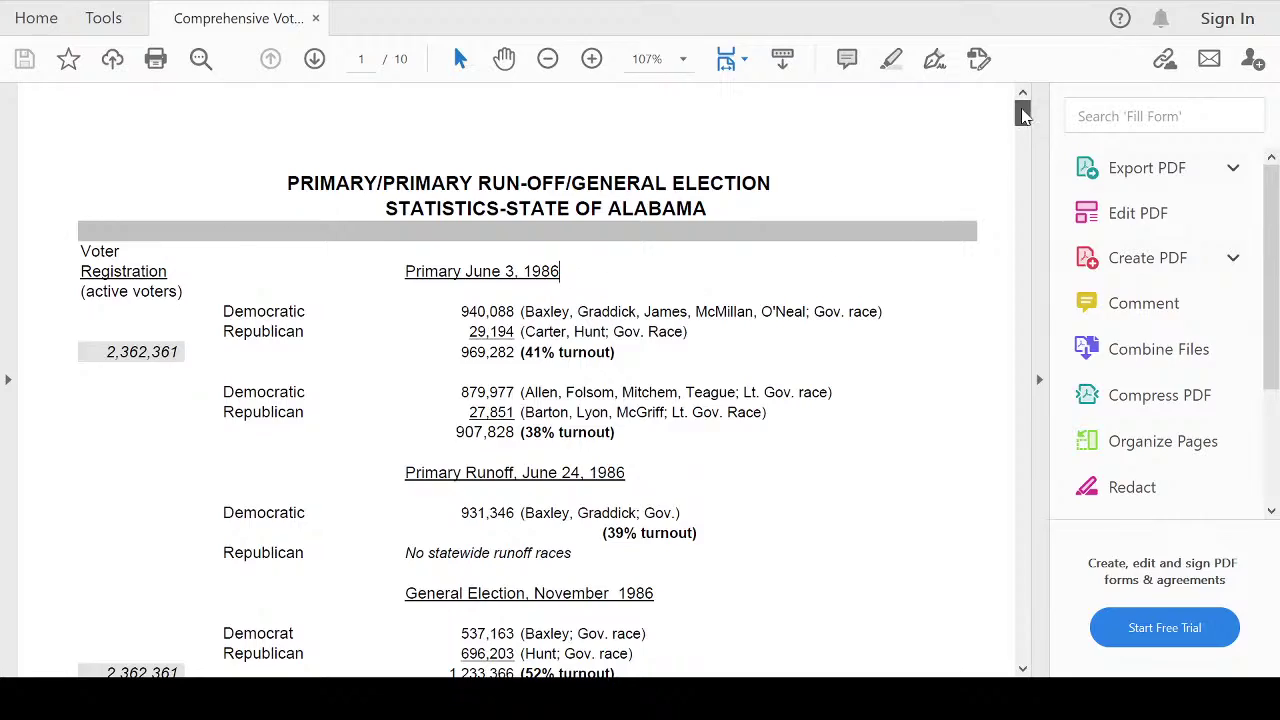
{"action": "left_click_drag", "start_coordinate": [1022, 113], "coordinate": [974, 654]}
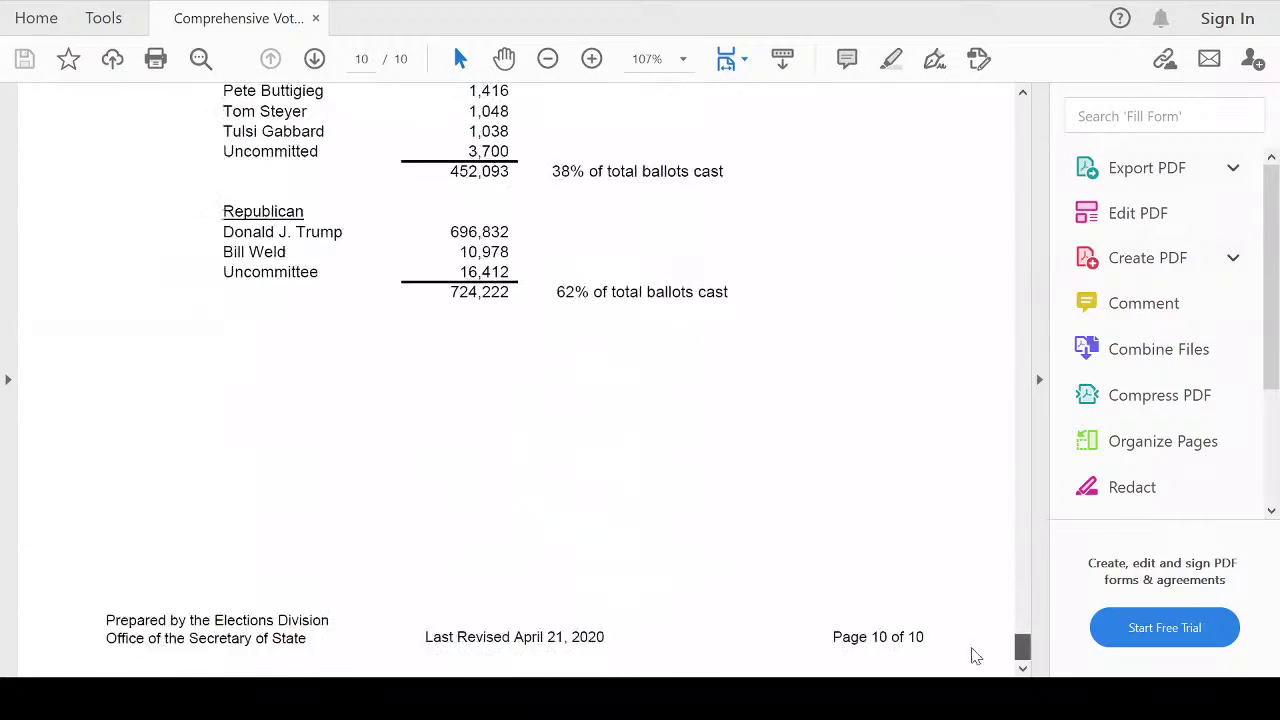
{"action": "scroll", "coordinate": [674, 283], "scroll_direction": "up", "scroll_amount": 10}
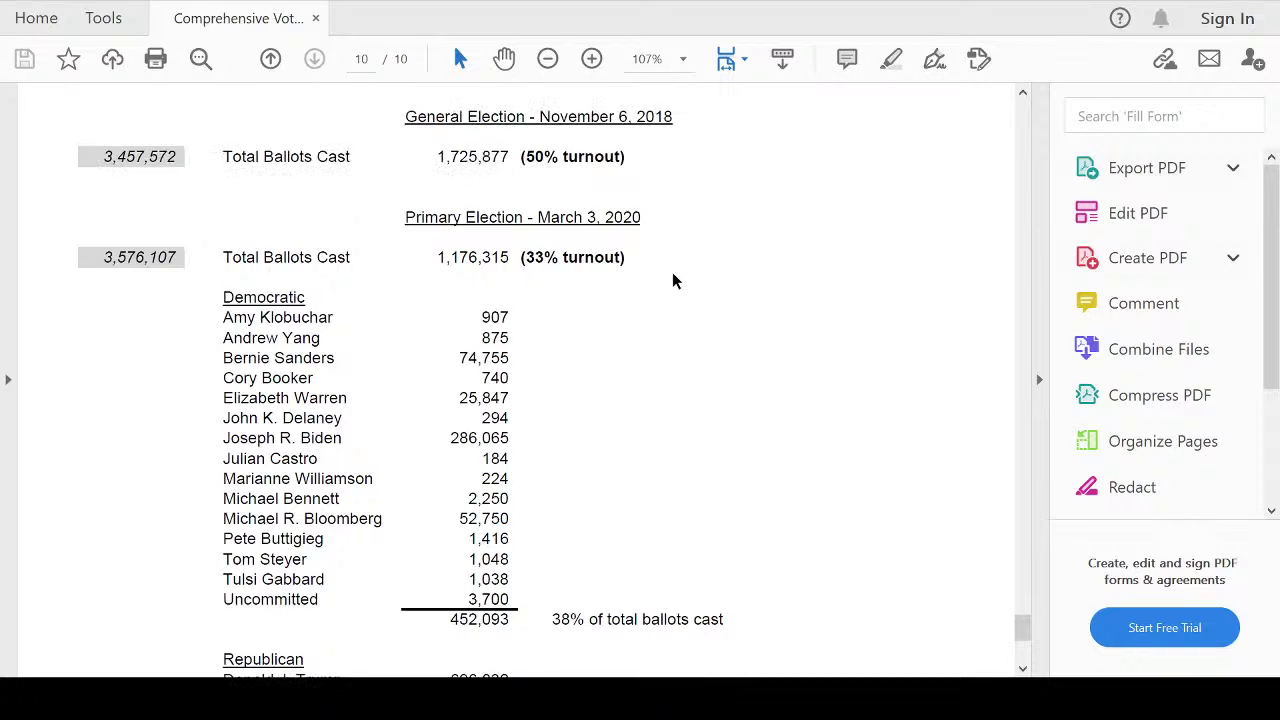
{"action": "scroll", "coordinate": [674, 280], "scroll_direction": "down", "scroll_amount": 3}
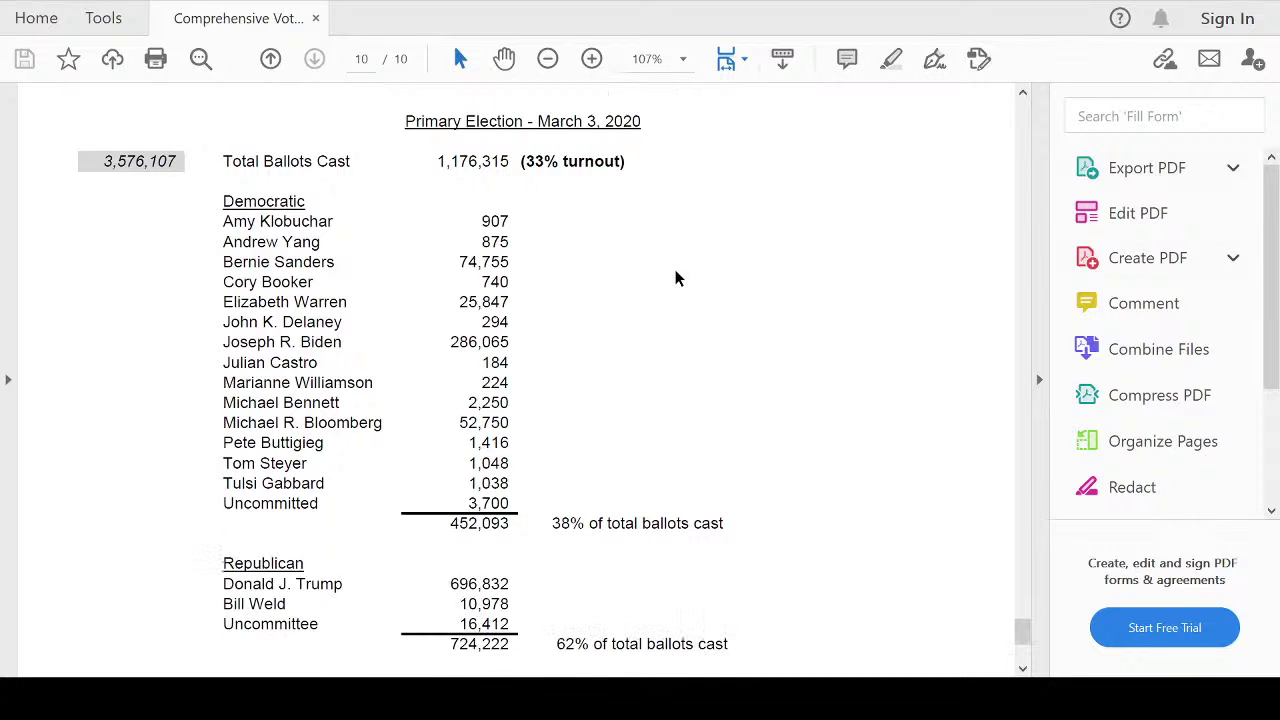
{"action": "scroll", "coordinate": [676, 277], "scroll_direction": "up", "scroll_amount": 3}
{"action": "scroll", "coordinate": [678, 270], "scroll_direction": "up", "scroll_amount": 2}
{"action": "left_click_drag", "start_coordinate": [533, 345], "coordinate": [680, 360]}
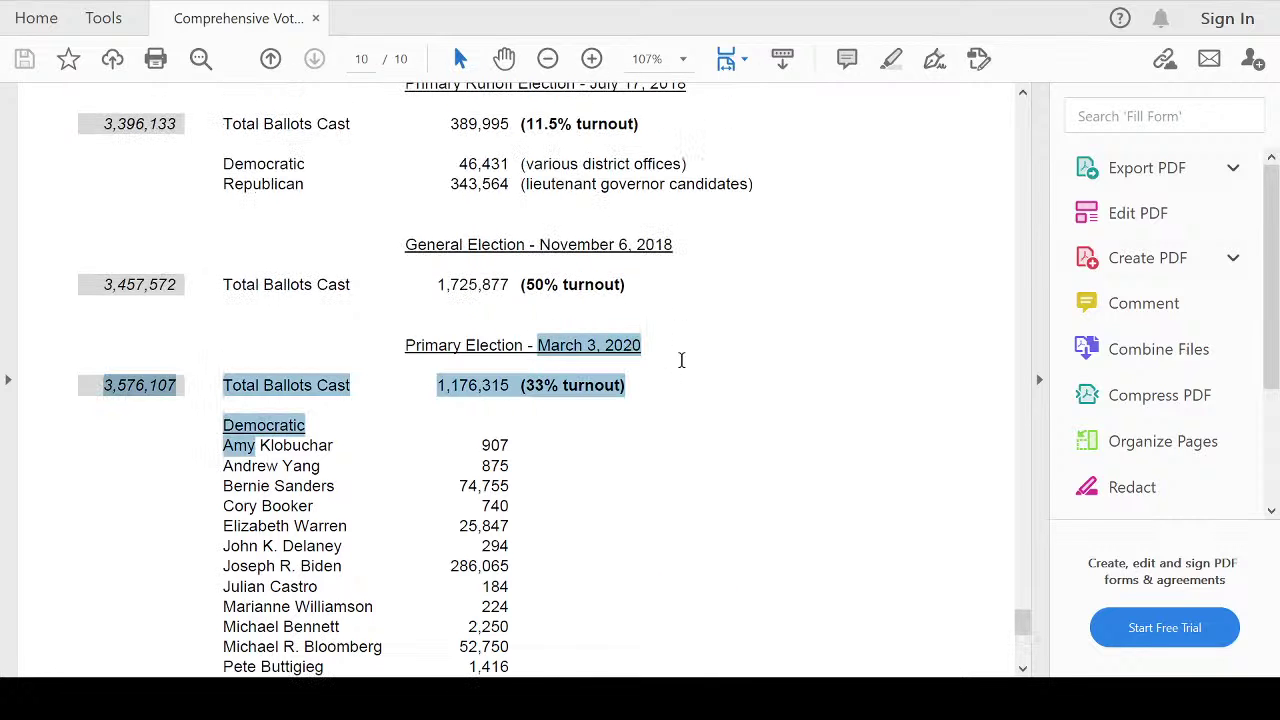
{"action": "left_click", "coordinate": [682, 362]}
{"action": "scroll", "coordinate": [665, 390], "scroll_direction": "down", "scroll_amount": 5}
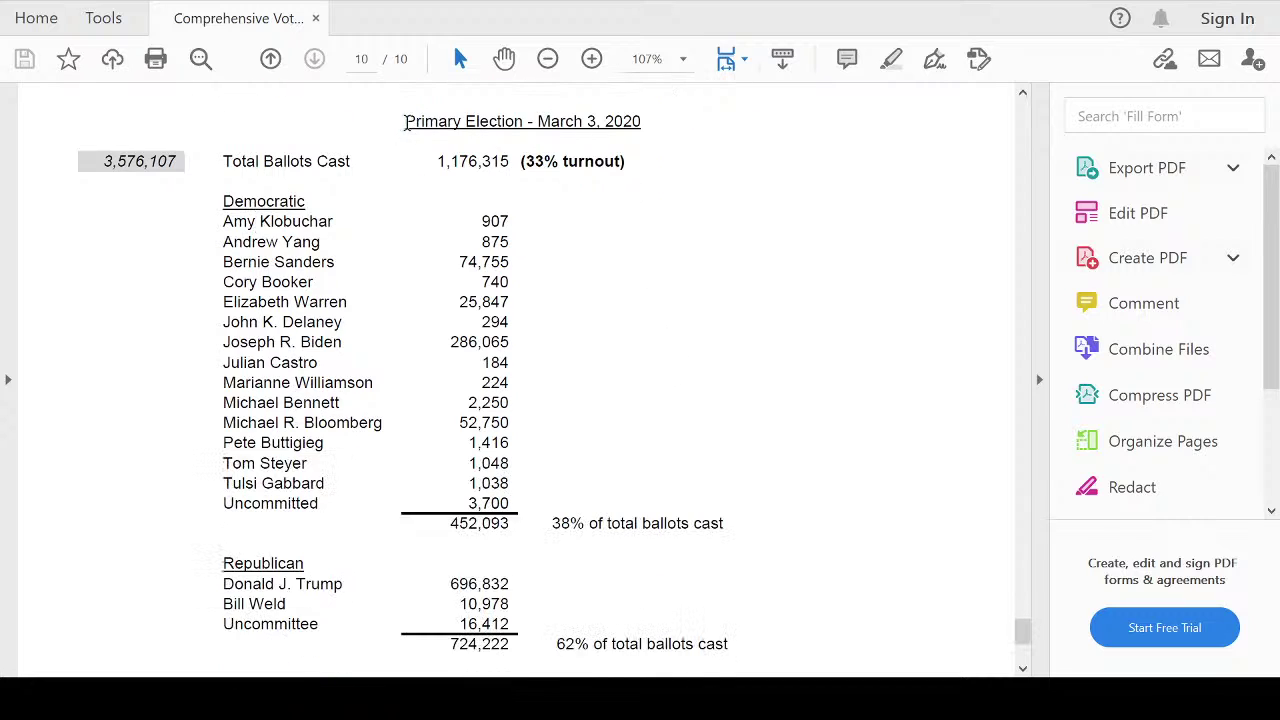
- Examine the total ballots cast, turnout percentage and party vote totals listed for Alabama's March 3, 2020 primary election
{"action": "left_click_drag", "start_coordinate": [405, 121], "coordinate": [558, 162]}
{"action": "left_click", "coordinate": [527, 161]}
{"action": "left_click", "coordinate": [570, 240]}
{"action": "scroll", "coordinate": [570, 240], "scroll_direction": "down", "scroll_amount": 2}
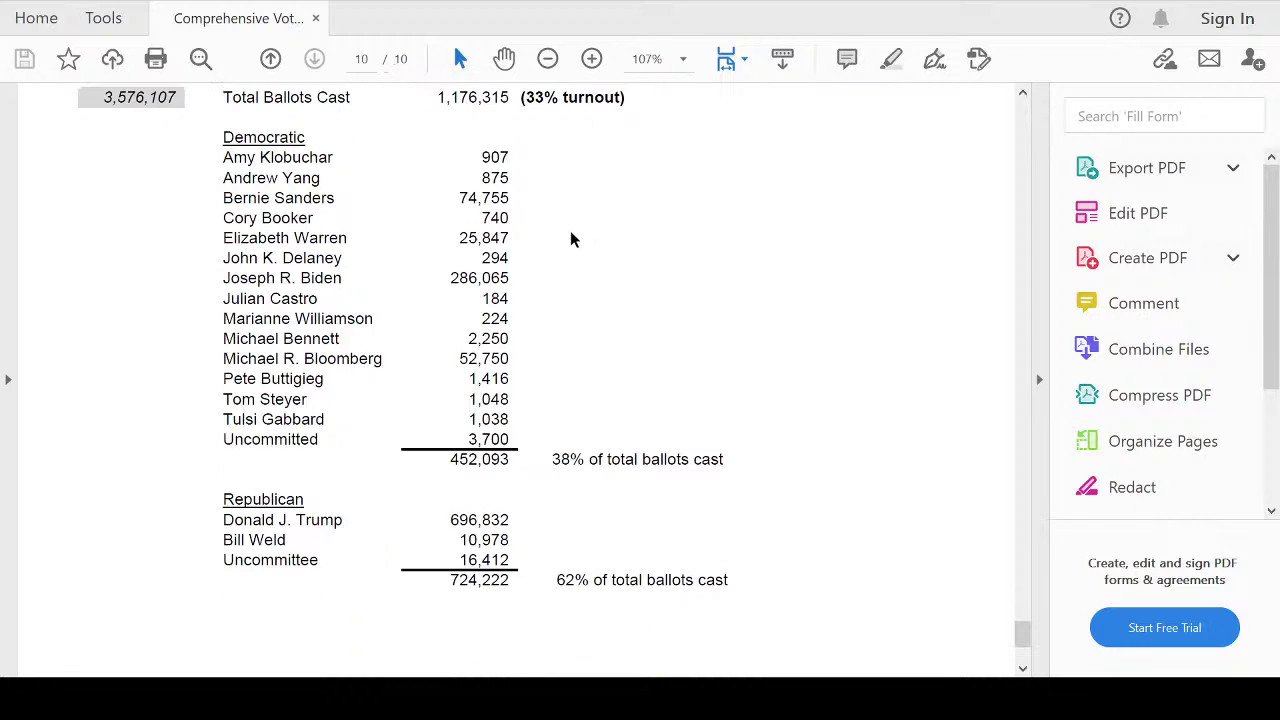
{"action": "scroll", "coordinate": [570, 240], "scroll_direction": "up", "scroll_amount": 1}
{"action": "scroll", "coordinate": [572, 240], "scroll_direction": "up", "scroll_amount": 1}
{"action": "scroll", "coordinate": [572, 240], "scroll_direction": "down", "scroll_amount": 7}
{"action": "scroll", "coordinate": [571, 236], "scroll_direction": "down", "scroll_amount": 3}
{"action": "scroll", "coordinate": [571, 233], "scroll_direction": "up", "scroll_amount": 11}
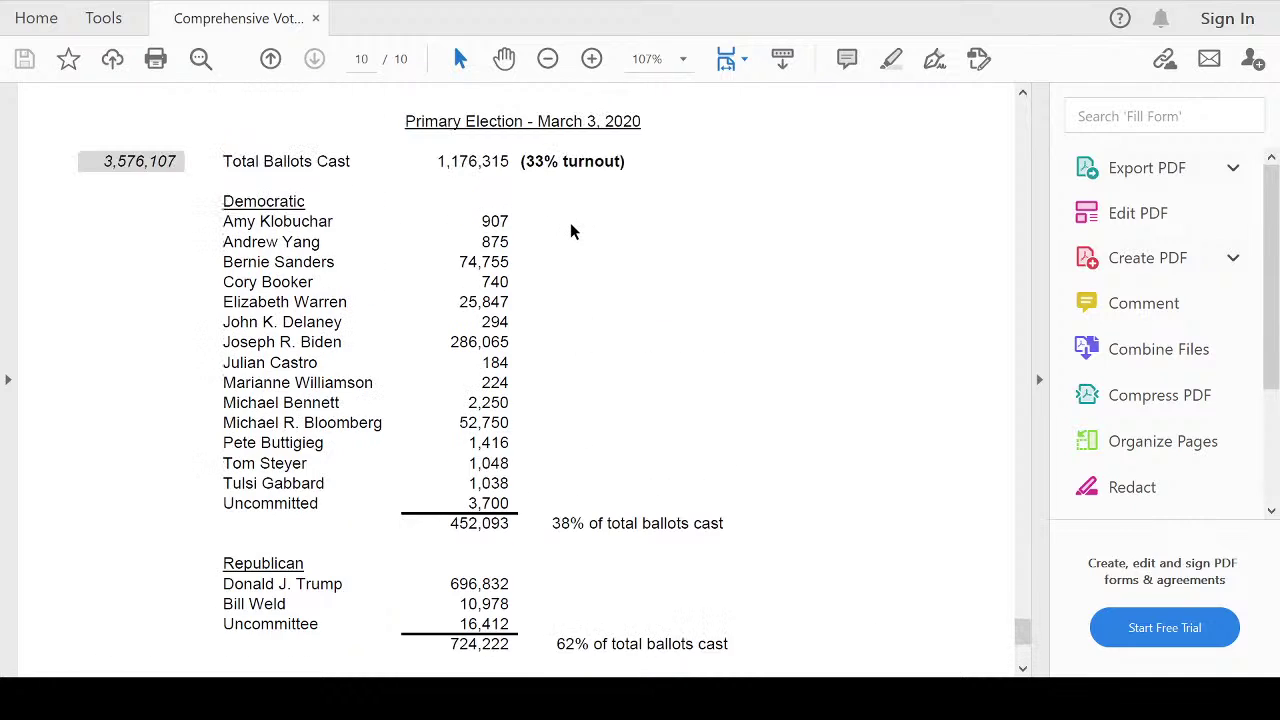
{"action": "scroll", "coordinate": [571, 231], "scroll_direction": "down", "scroll_amount": 1}
{"action": "scroll", "coordinate": [571, 231], "scroll_direction": "up", "scroll_amount": 1}
{"action": "scroll", "coordinate": [390, 244], "scroll_direction": "down", "scroll_amount": 1}
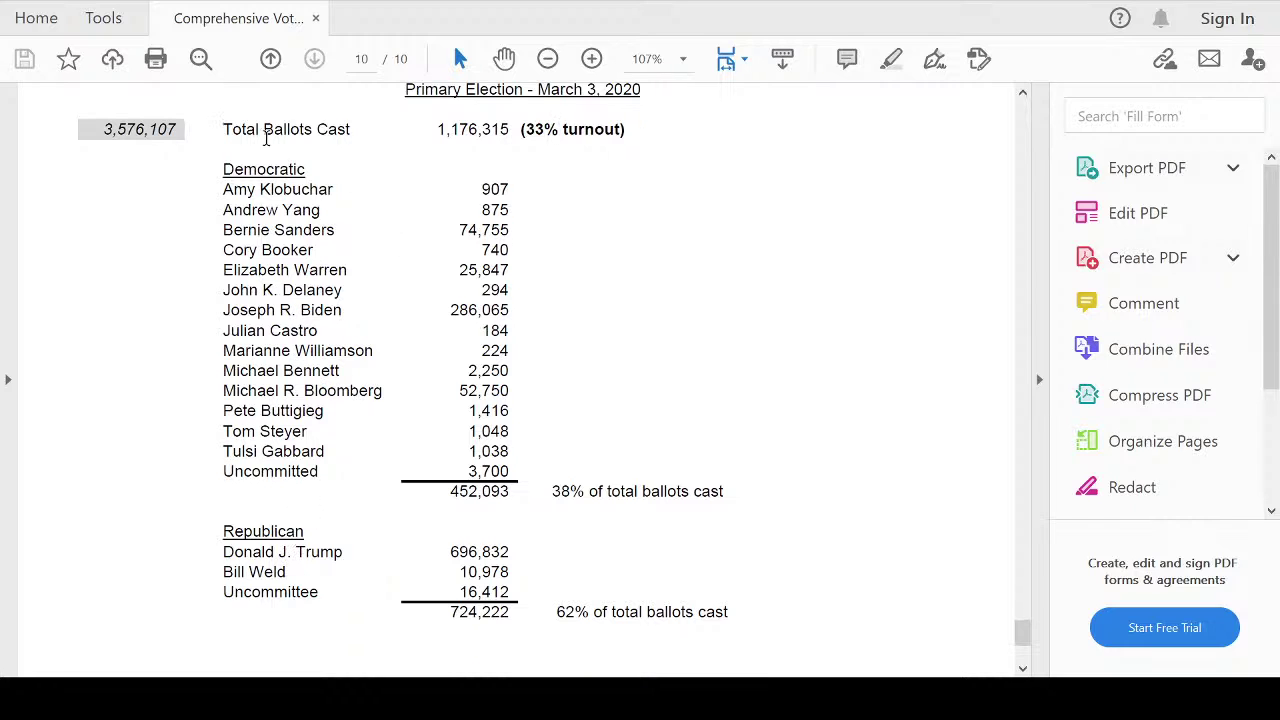
{"action": "scroll", "coordinate": [240, 107], "scroll_direction": "up", "scroll_amount": 1}
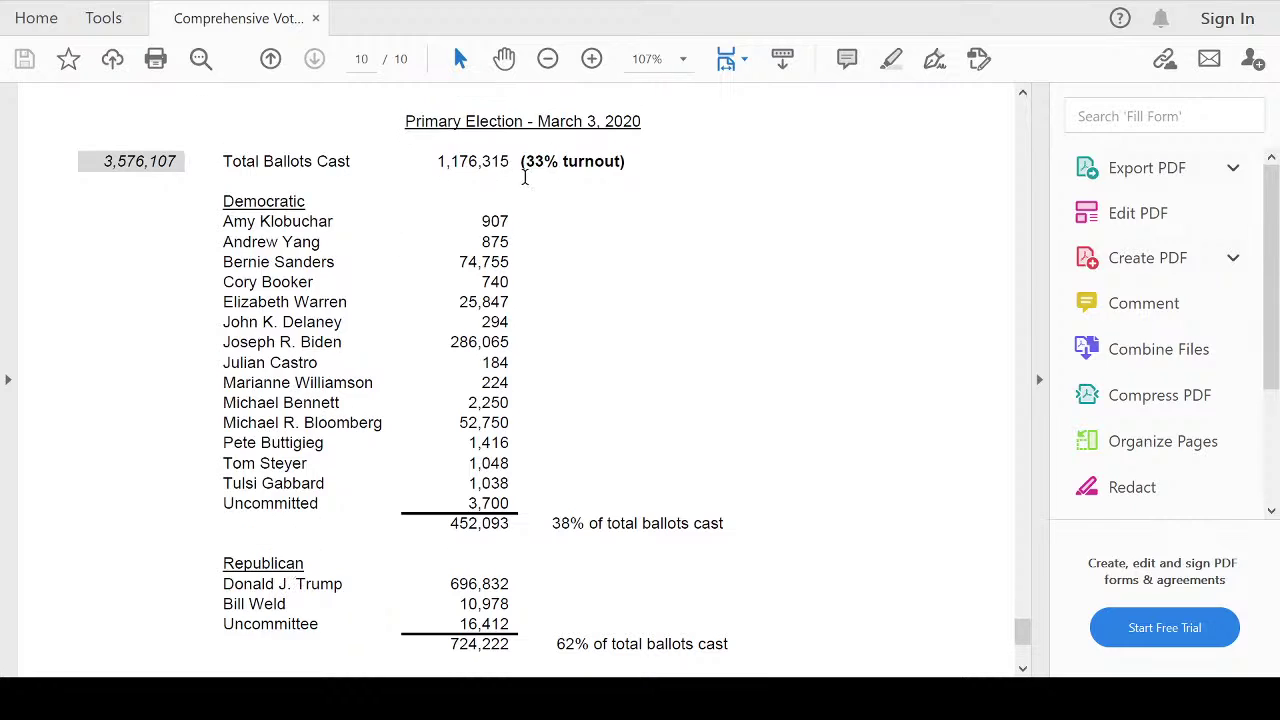
{"action": "left_click_drag", "start_coordinate": [522, 161], "coordinate": [557, 165]}
{"action": "left_click", "coordinate": [556, 164]}
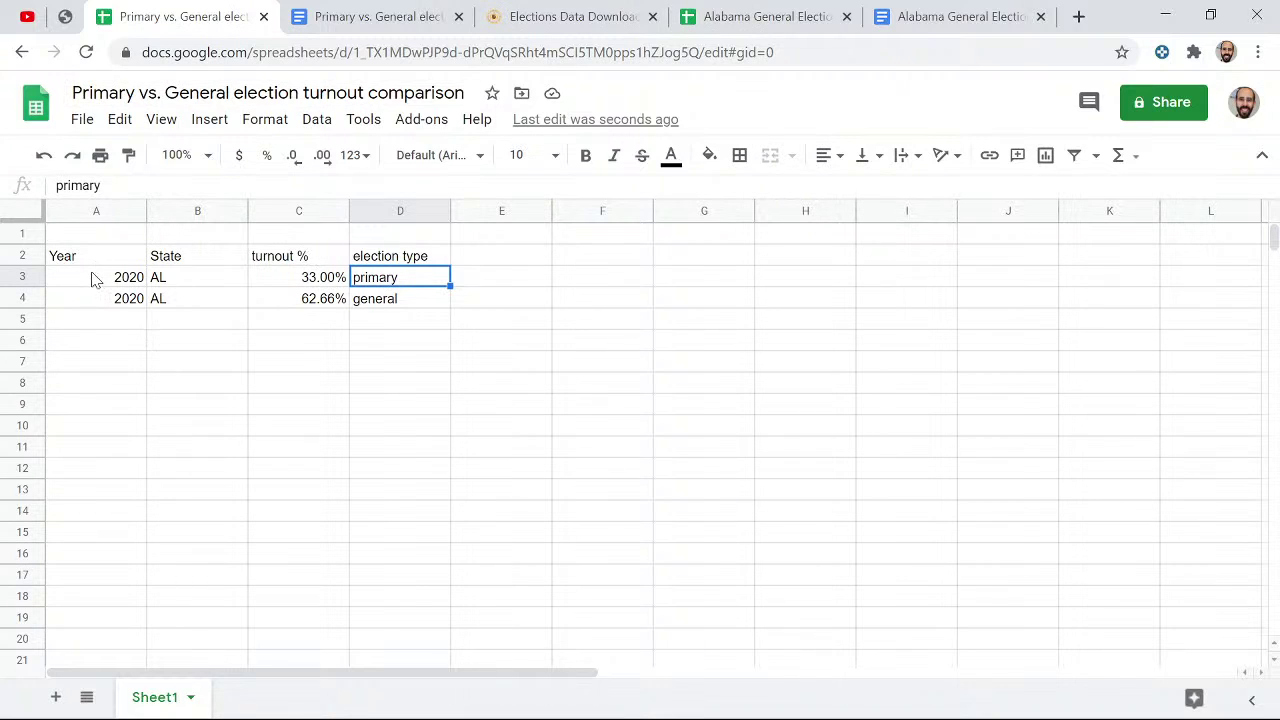
- Switch to the turnout comparison spreadsheet in Google Sheets and review the 2020 AL primary and general rows
{"action": "left_click_drag", "start_coordinate": [95, 277], "coordinate": [403, 298]}
{"action": "left_click", "coordinate": [132, 322]}
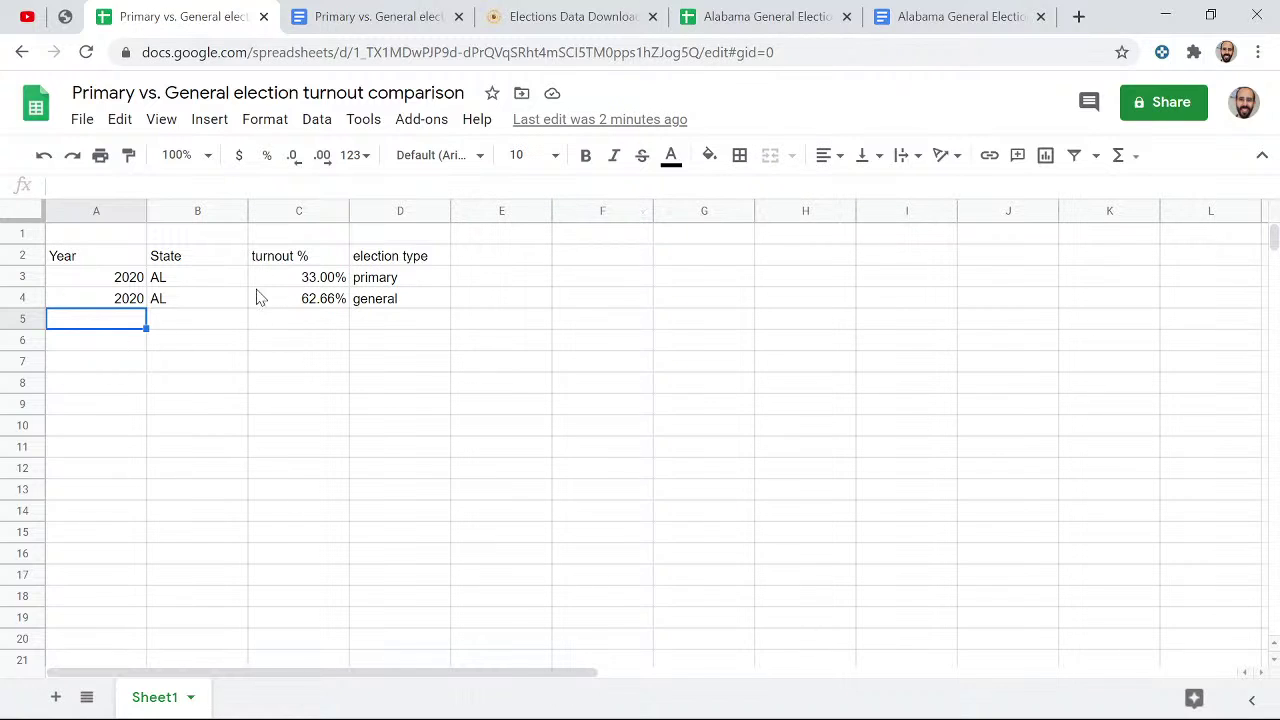
{"action": "left_click_drag", "start_coordinate": [140, 278], "coordinate": [366, 297]}
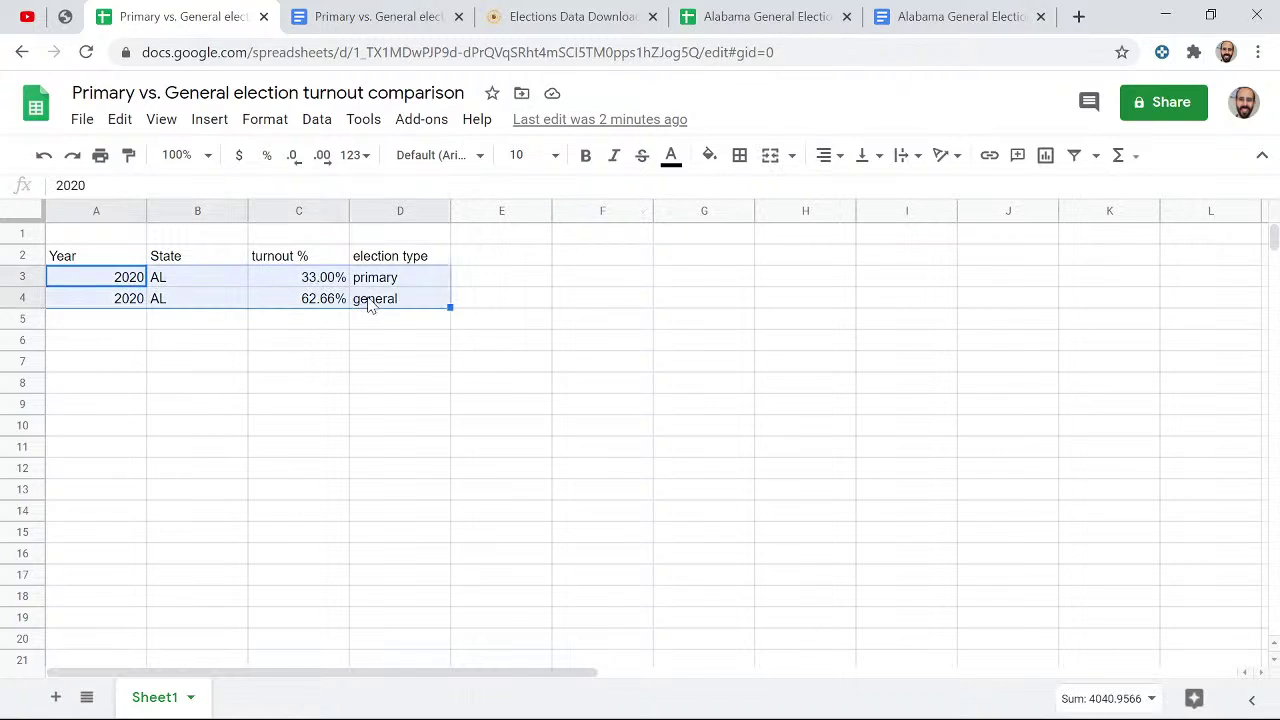
{"action": "left_click", "coordinate": [335, 343]}
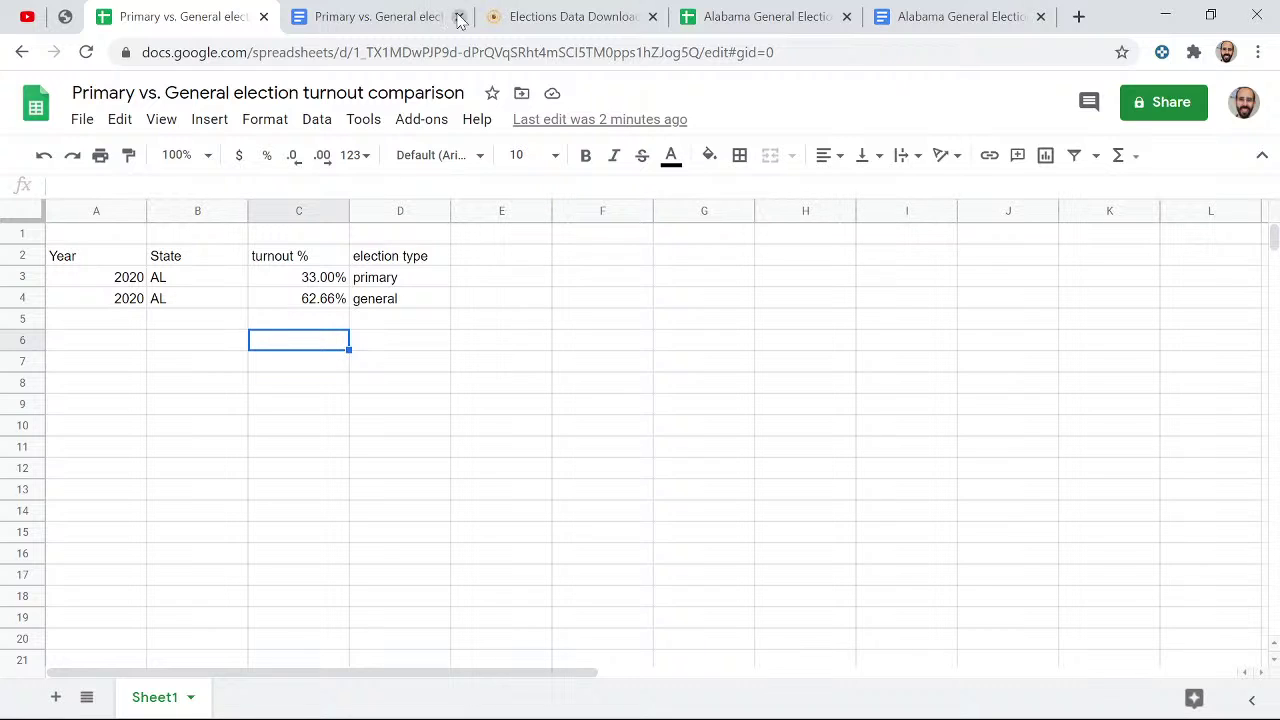
- Search Google for "kentucky voter turnout site:.gov" in a new browser tab
{"action": "left_click", "coordinate": [1078, 16]}
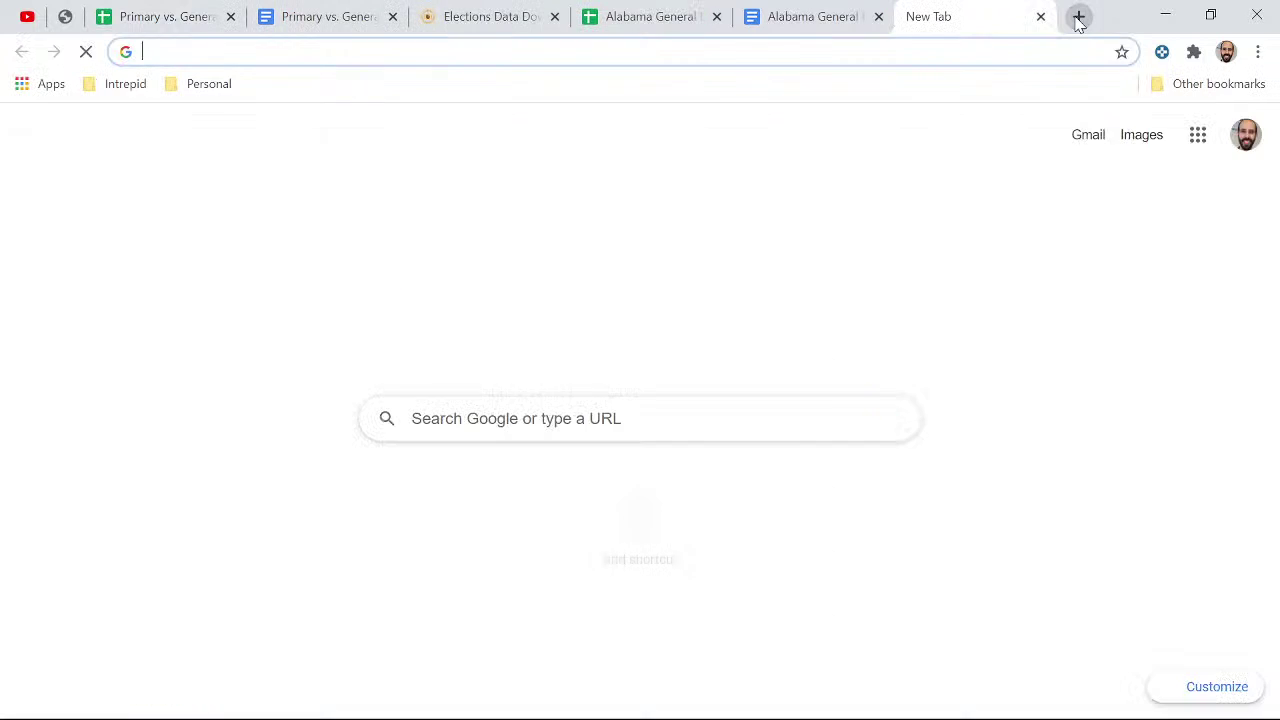
{"action": "type", "text": "kentucky "}
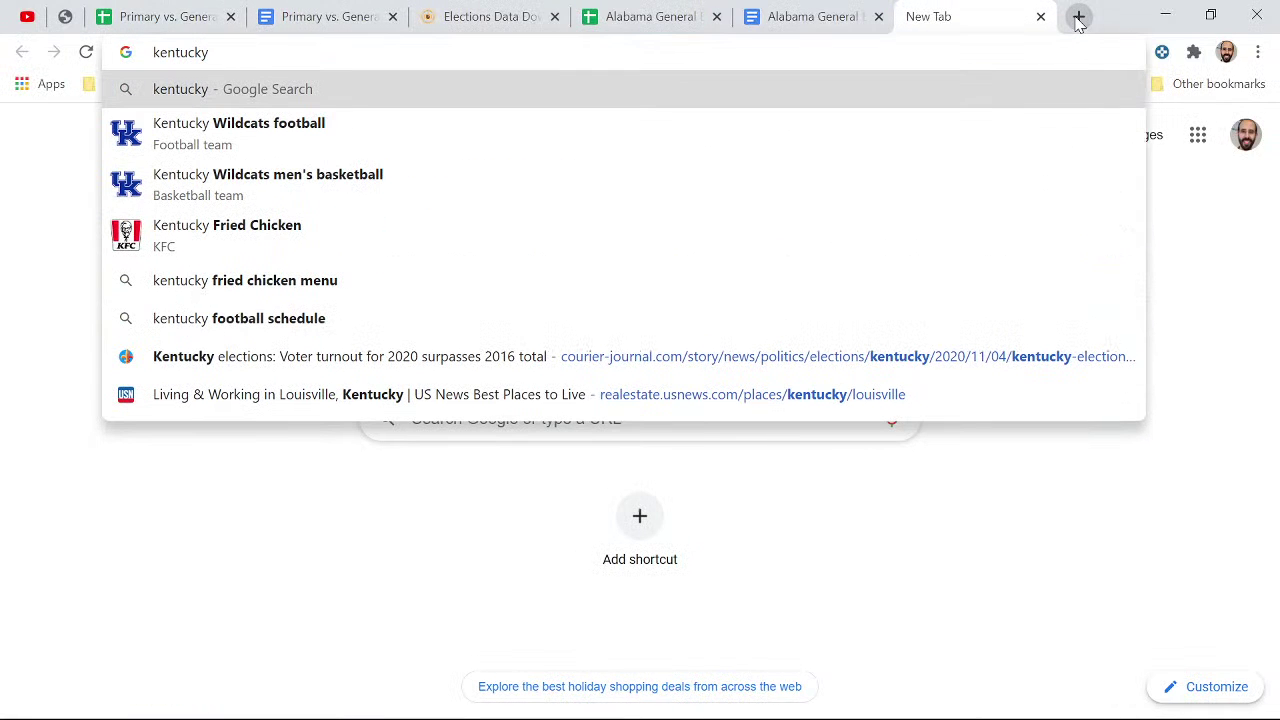
{"action": "type", "text": "voter tnrou"}
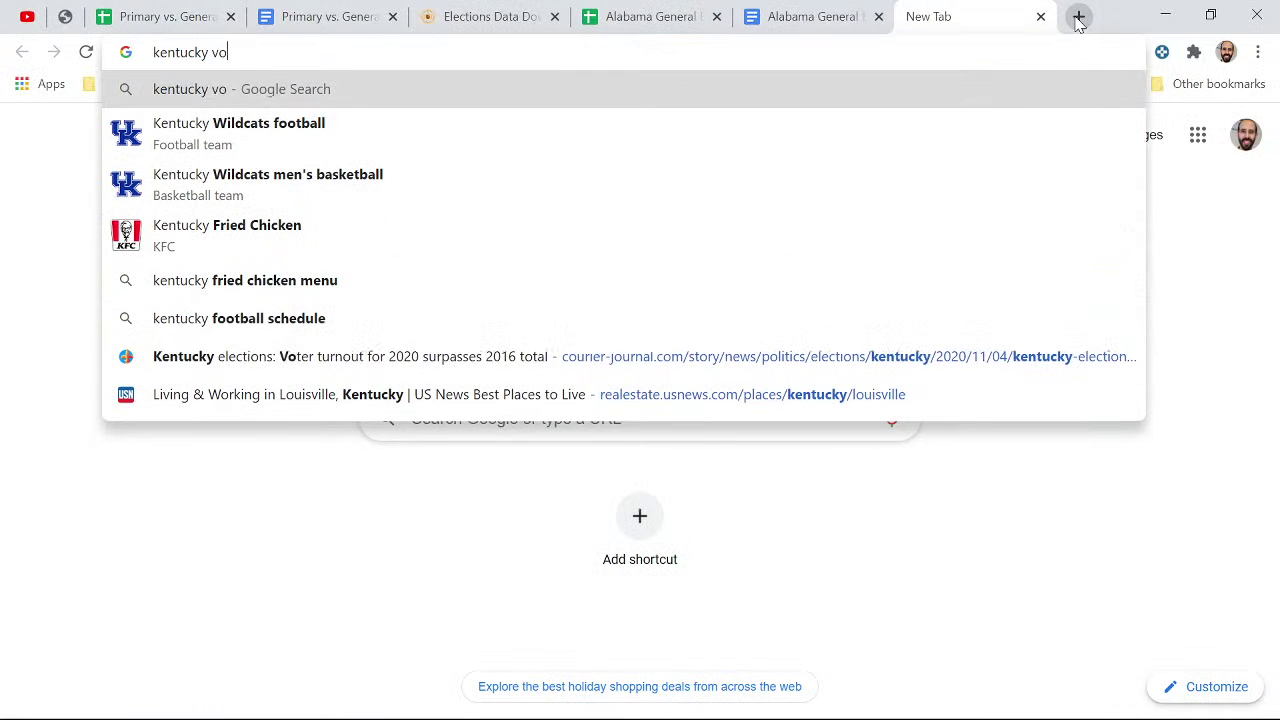
{"action": "key", "text": "BackSpace"}
{"action": "key", "text": "BackSpace"}
{"action": "key", "text": "BackSpace"}
{"action": "key", "text": "BackSpace"}
{"action": "key", "text": "BackSpace"}
{"action": "key", "text": "BackSpace"}
{"action": "key", "text": "BackSpace"}
{"action": "key", "text": "BackSpace"}
{"action": "key", "text": "BackSpace"}
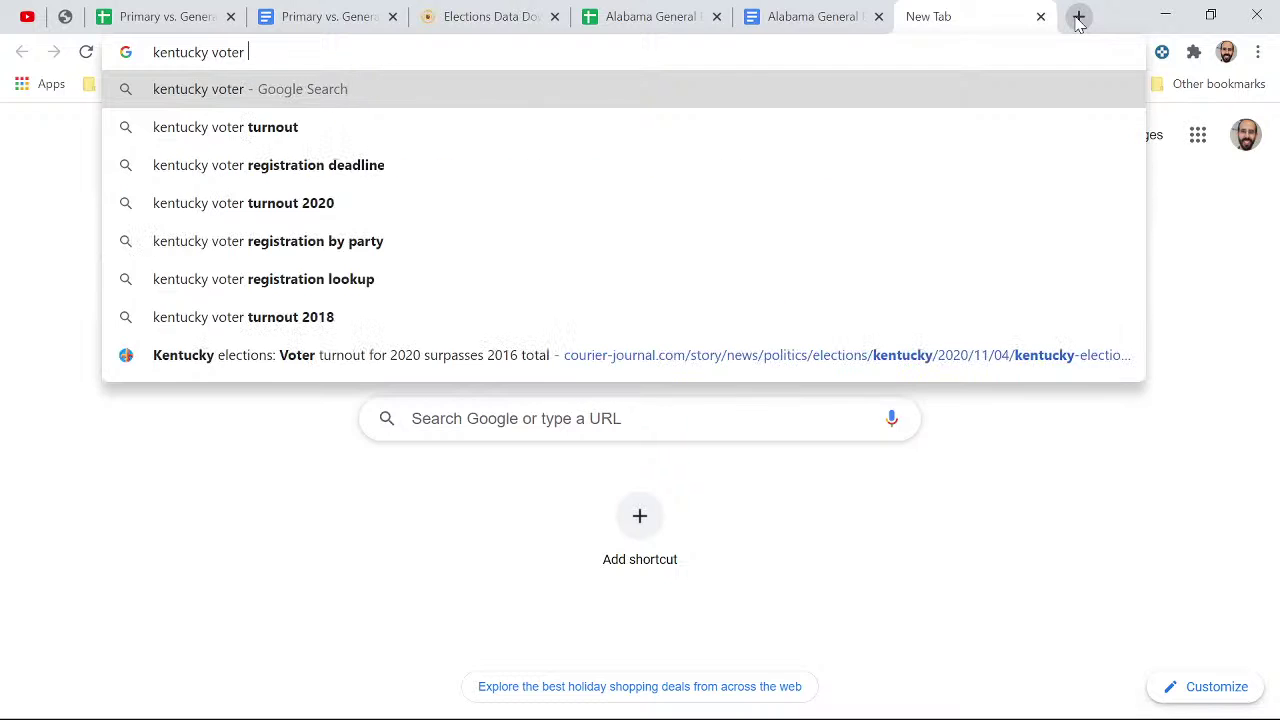
{"action": "type", "text": "ter turnout"}
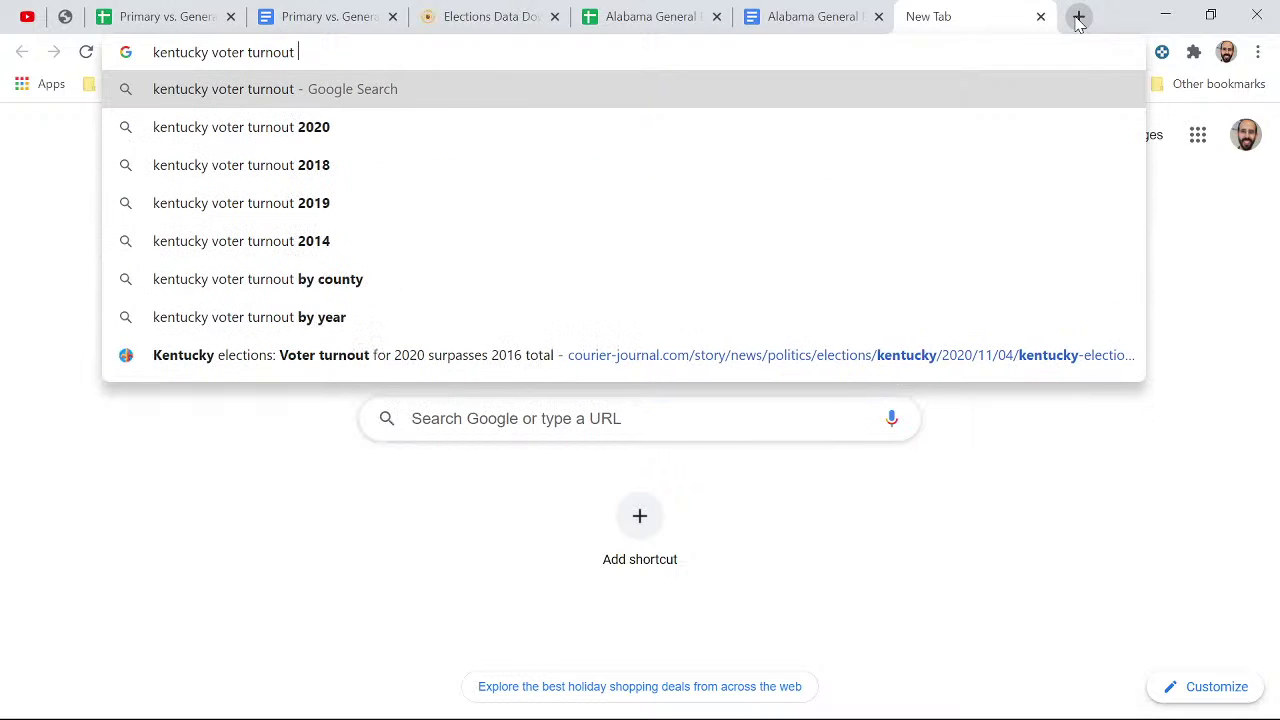
{"action": "type", "text": " site:.gov"}
{"action": "key", "text": "Return"}
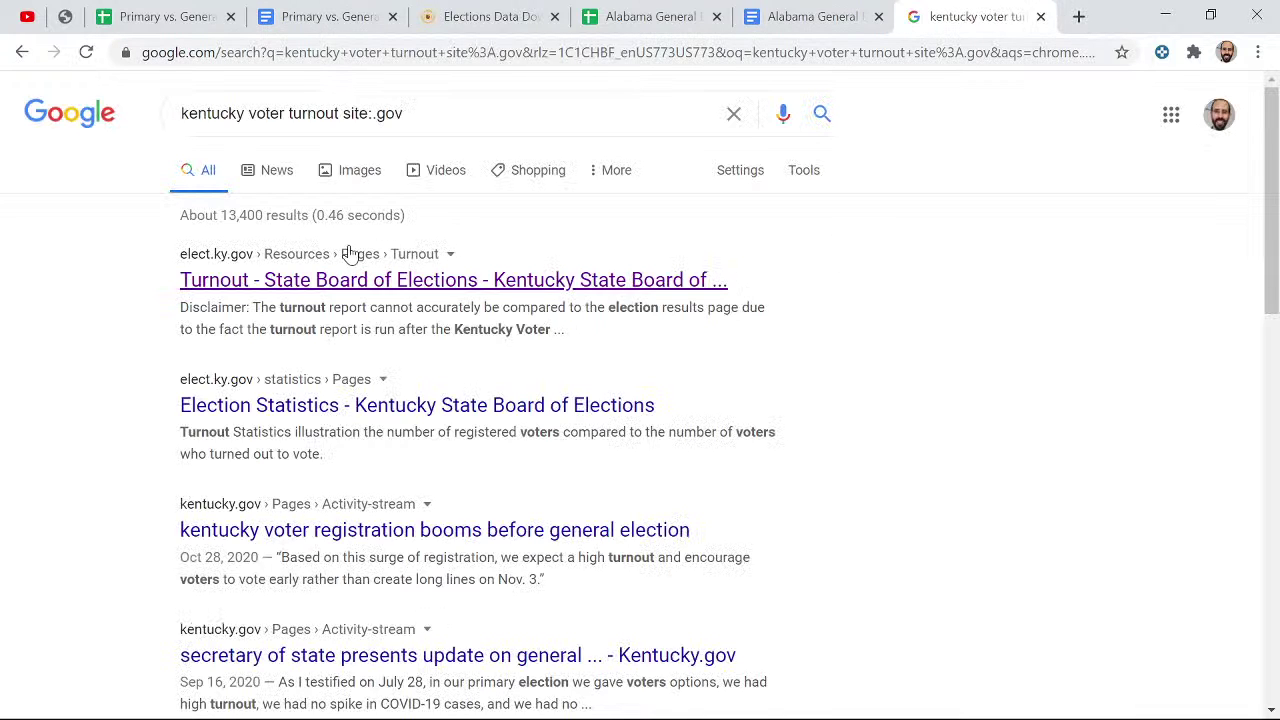
- Open the Kentucky State Board of Elections "Turnout" page from the search results and look through its turnout reports by year
{"action": "left_click", "coordinate": [268, 283]}
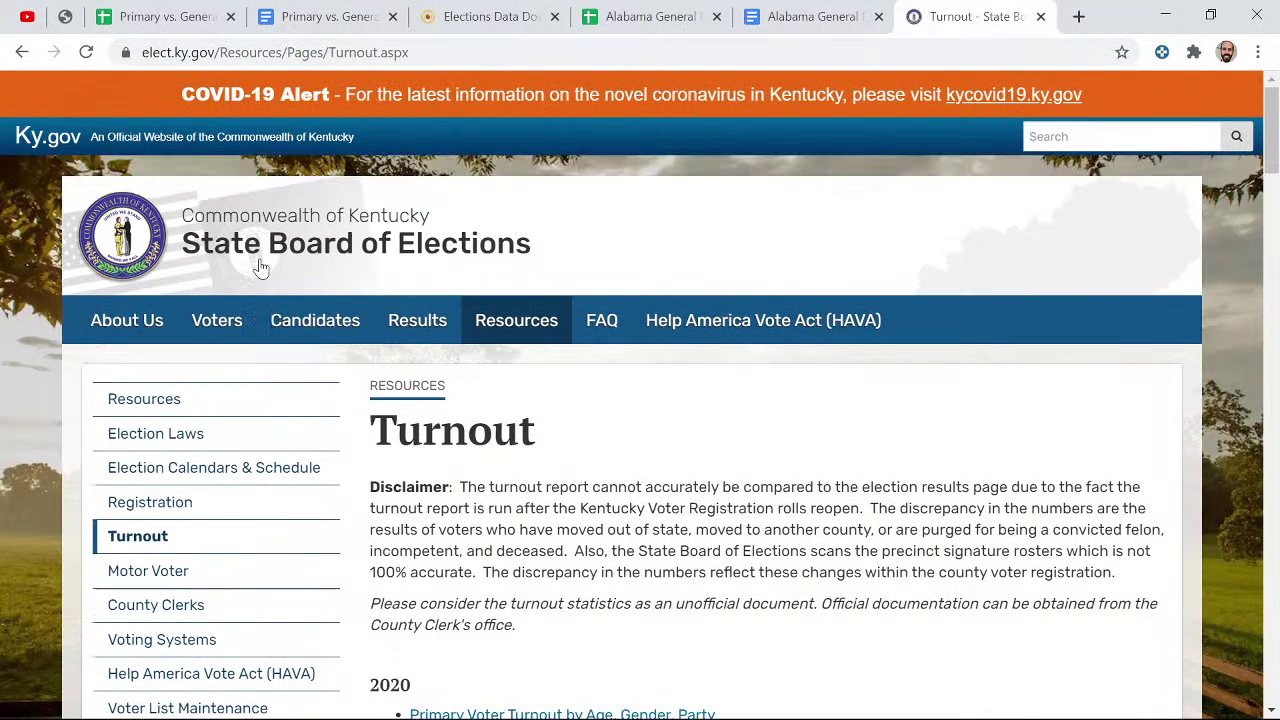
{"action": "scroll", "coordinate": [660, 500], "scroll_direction": "down", "scroll_amount": 3}
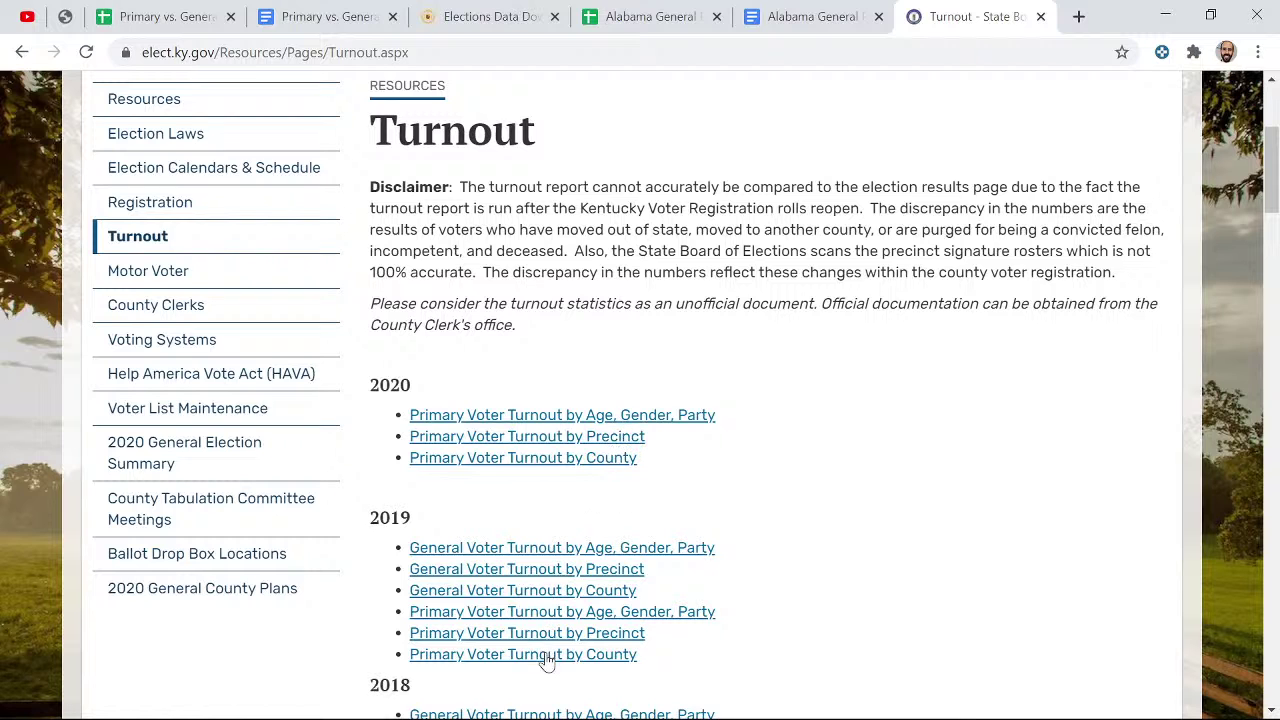
{"action": "scroll", "coordinate": [849, 409], "scroll_direction": "down", "scroll_amount": 5}
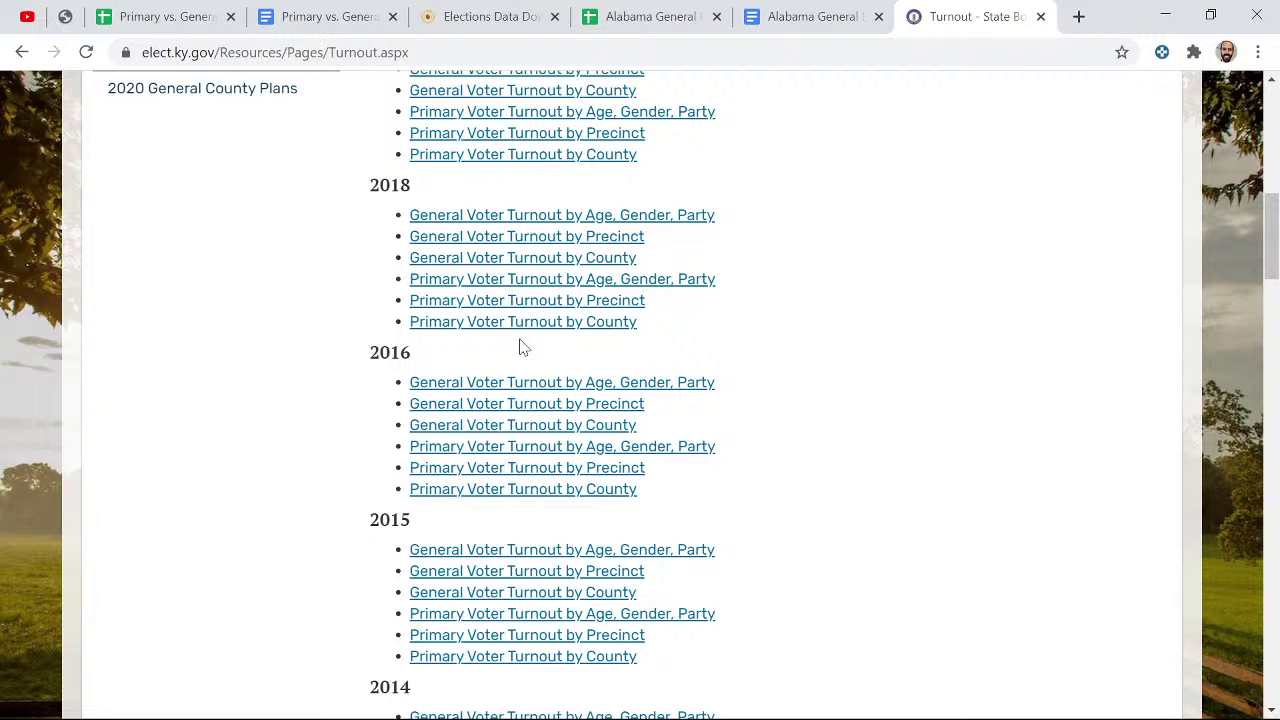
{"action": "scroll", "coordinate": [644, 266], "scroll_direction": "up", "scroll_amount": 4}
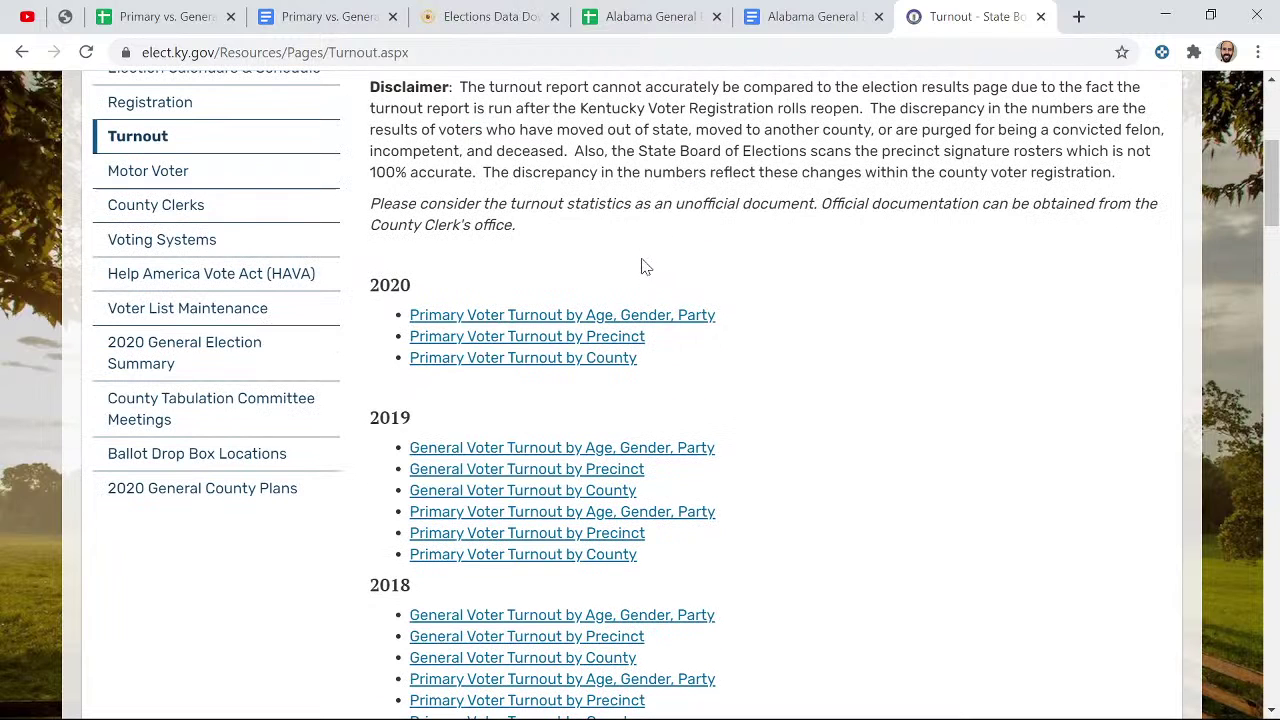
- Download the 2020 "Primary Voter Turnout by Age, Gender, Party" PDF and open it in Adobe Acrobat Reader
{"action": "left_click", "coordinate": [603, 316]}
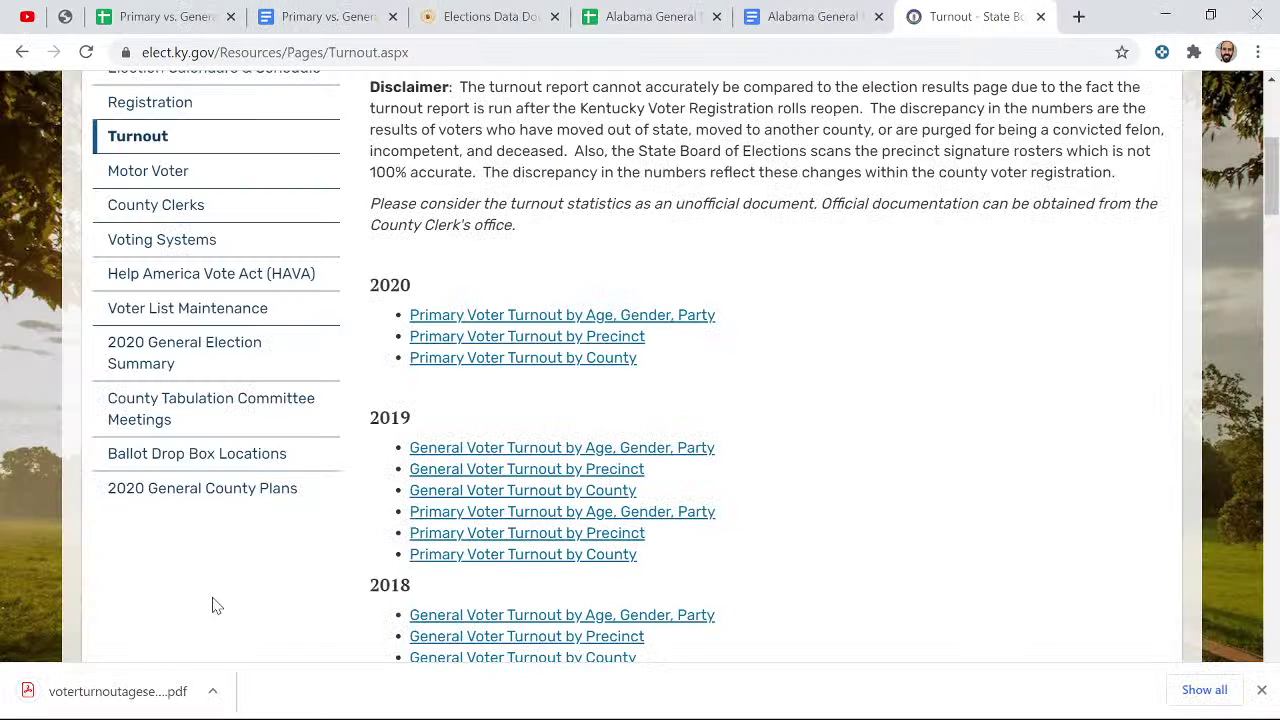
{"action": "left_click", "coordinate": [130, 690]}
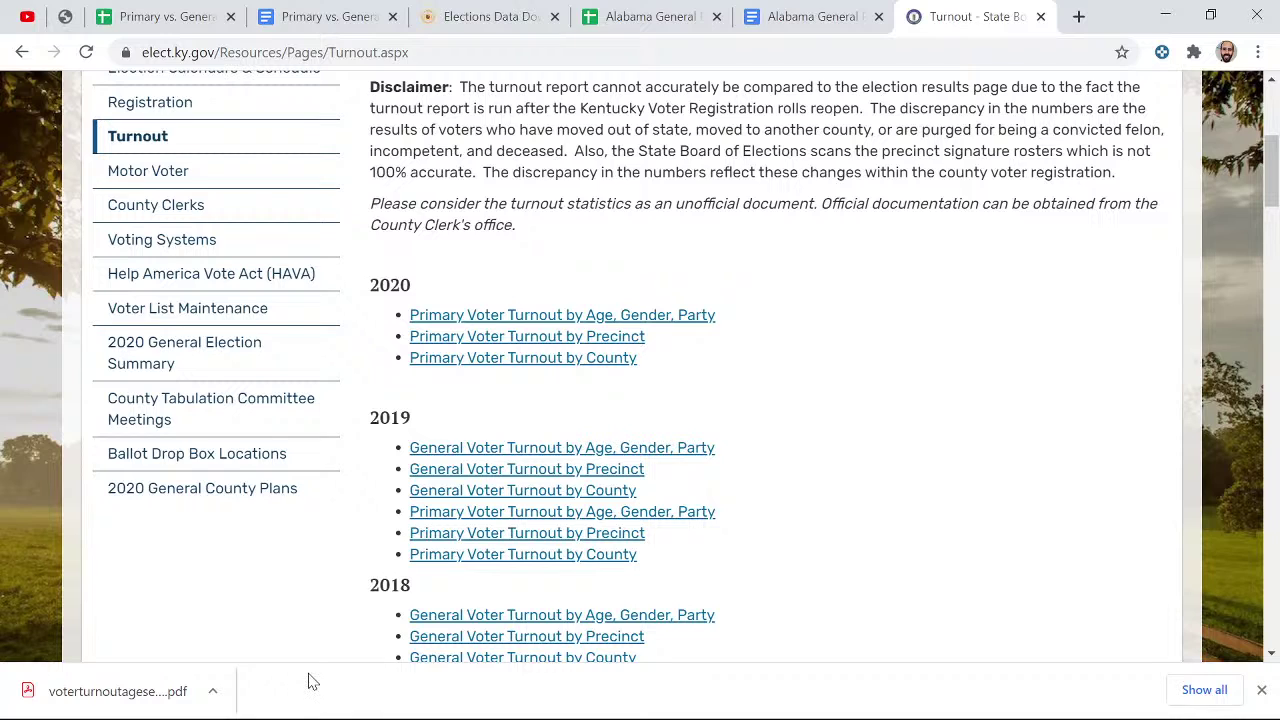
{"action": "left_click", "coordinate": [91, 681]}
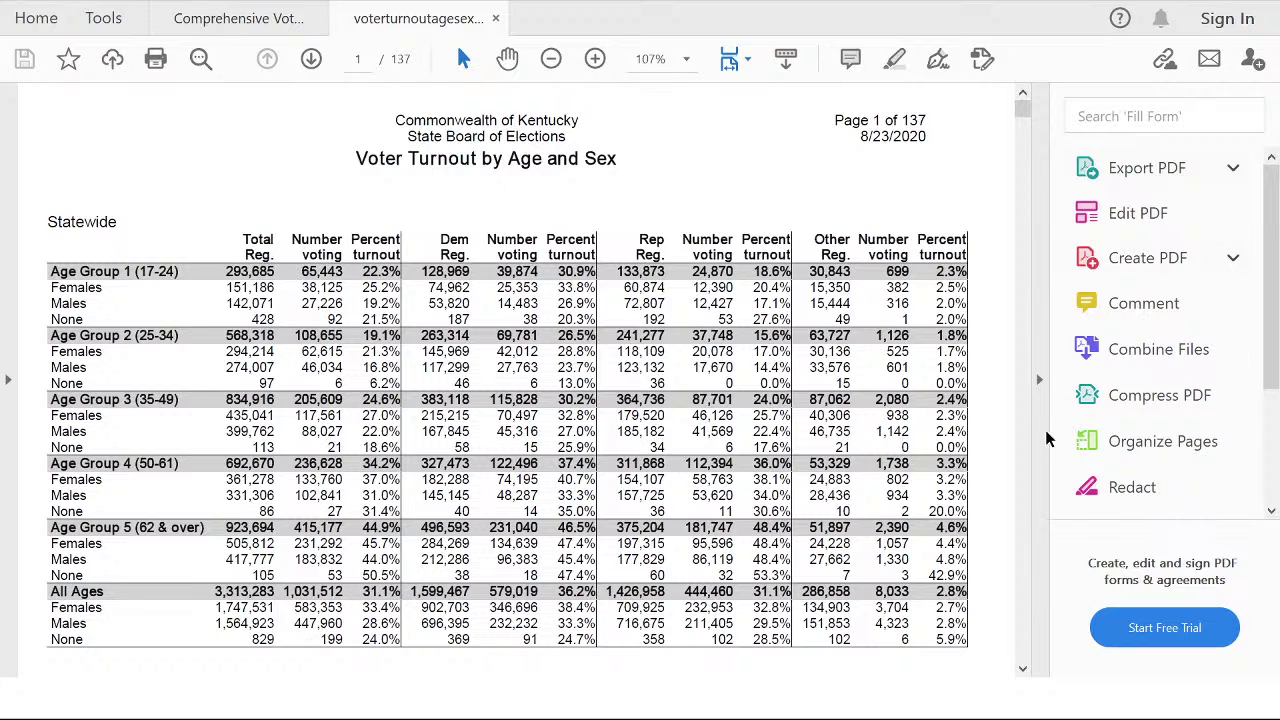
- Collapse the tools pane and examine the page header and statewide turnout table on page 1 of the Kentucky report
{"action": "left_click", "coordinate": [1039, 381]}
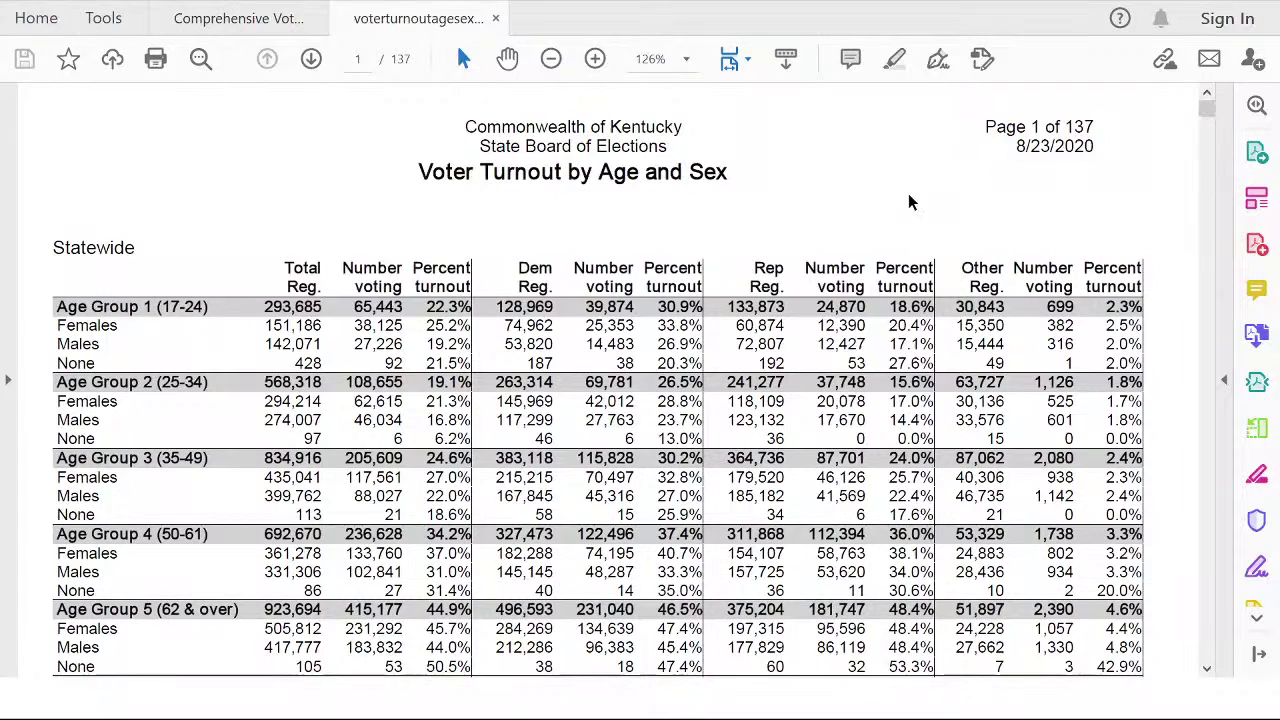
{"action": "scroll", "coordinate": [908, 195], "scroll_direction": "down", "scroll_amount": 4}
{"action": "scroll", "coordinate": [908, 190], "scroll_direction": "up", "scroll_amount": 3}
{"action": "scroll", "coordinate": [908, 188], "scroll_direction": "up", "scroll_amount": 1}
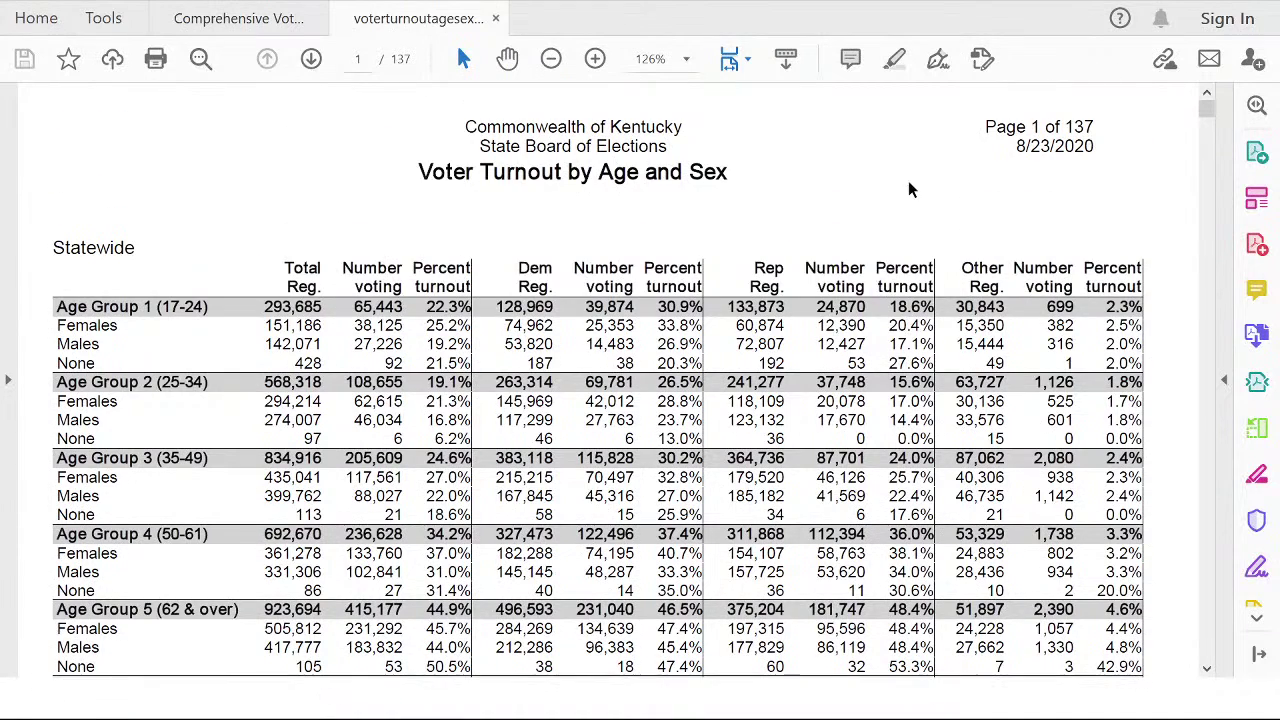
{"action": "left_click_drag", "start_coordinate": [1066, 127], "coordinate": [1098, 127]}
{"action": "left_click", "coordinate": [1098, 127]}
{"action": "scroll", "coordinate": [217, 220], "scroll_direction": "down", "scroll_amount": 2}
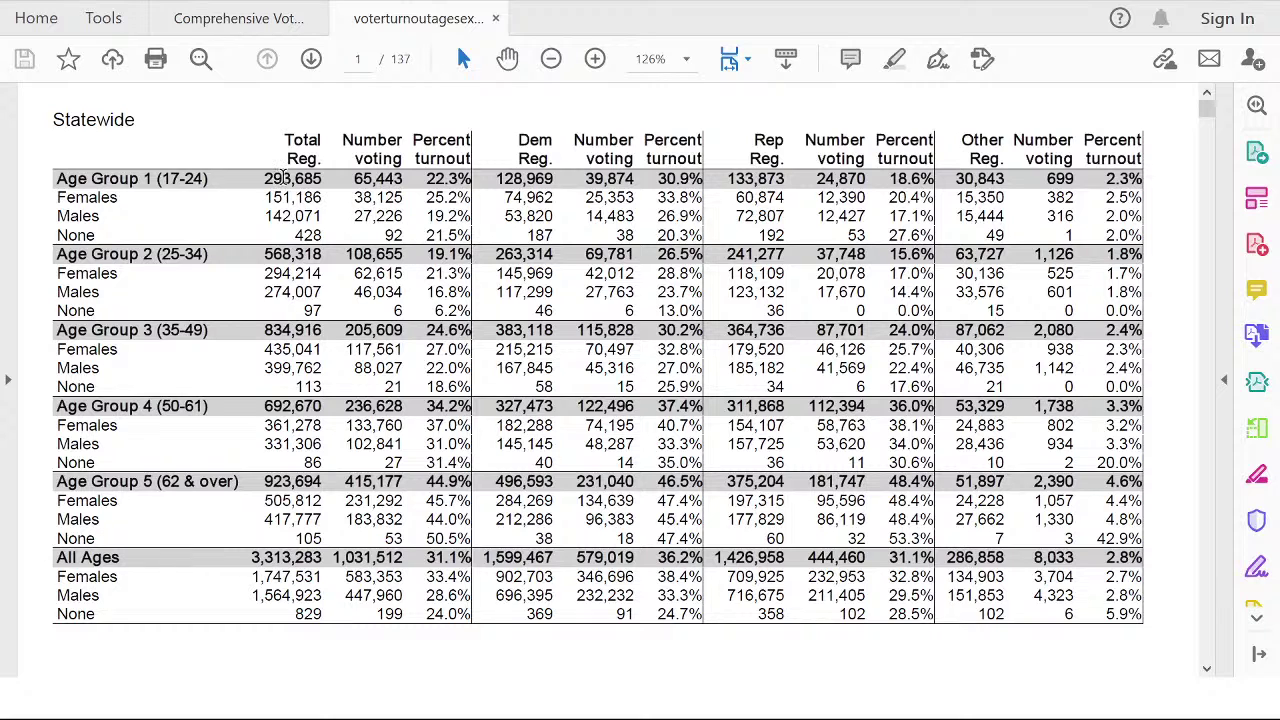
{"action": "scroll", "coordinate": [497, 213], "scroll_direction": "up", "scroll_amount": 2}
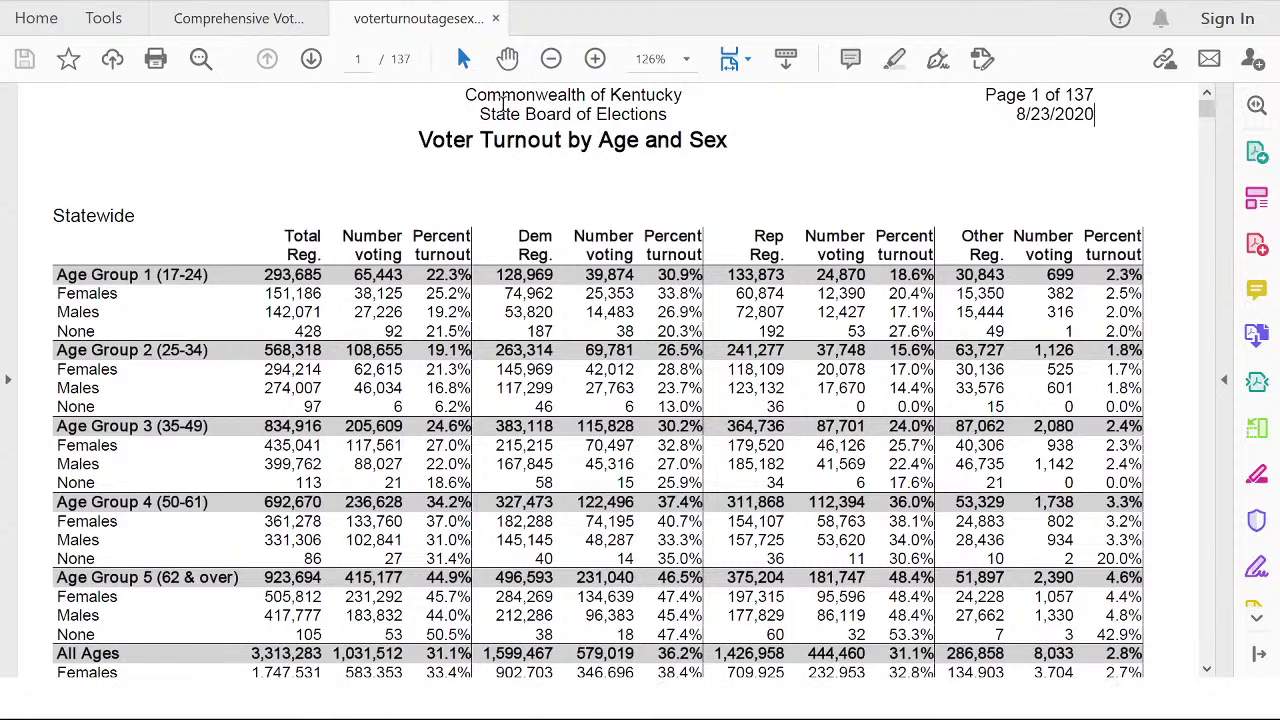
- Examine the Kentucky report's title, its date and the column headings of the statewide turnout table on page 1
{"action": "scroll", "coordinate": [480, 118], "scroll_direction": "up", "scroll_amount": 1}
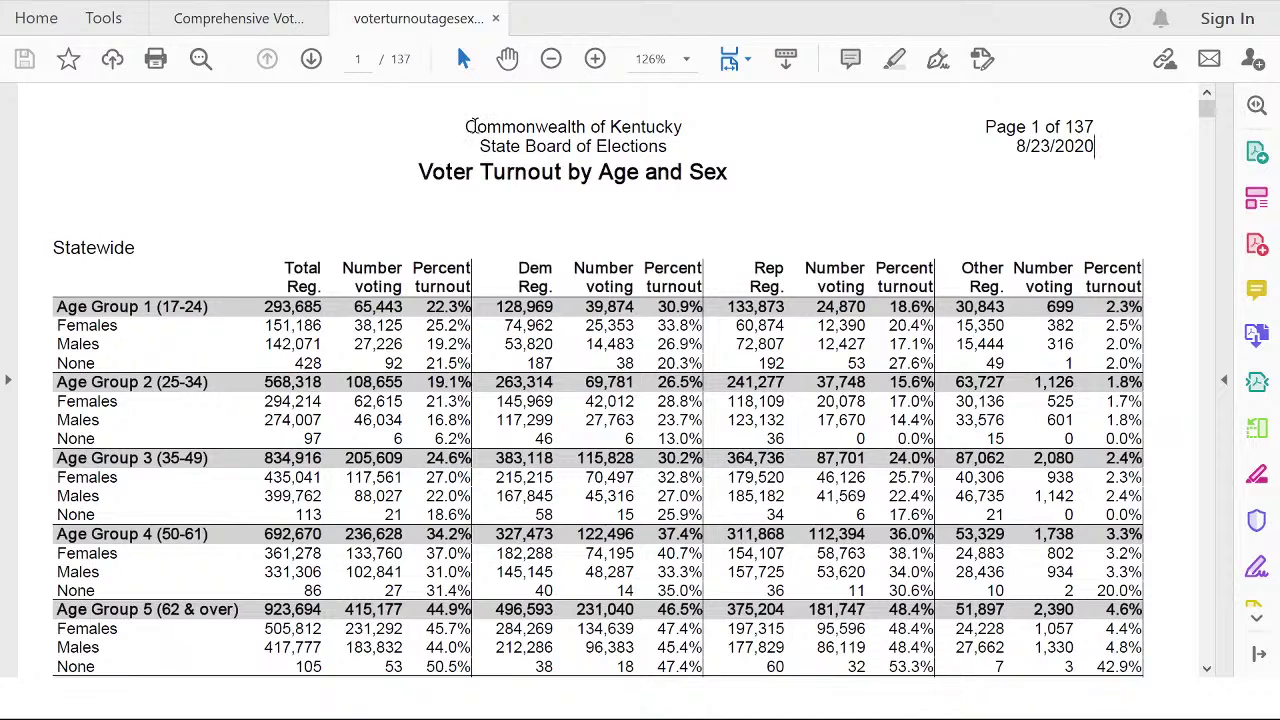
{"action": "left_click_drag", "start_coordinate": [1013, 150], "coordinate": [1097, 135]}
{"action": "left_click", "coordinate": [1093, 181]}
{"action": "scroll", "coordinate": [229, 203], "scroll_direction": "down", "scroll_amount": 2}
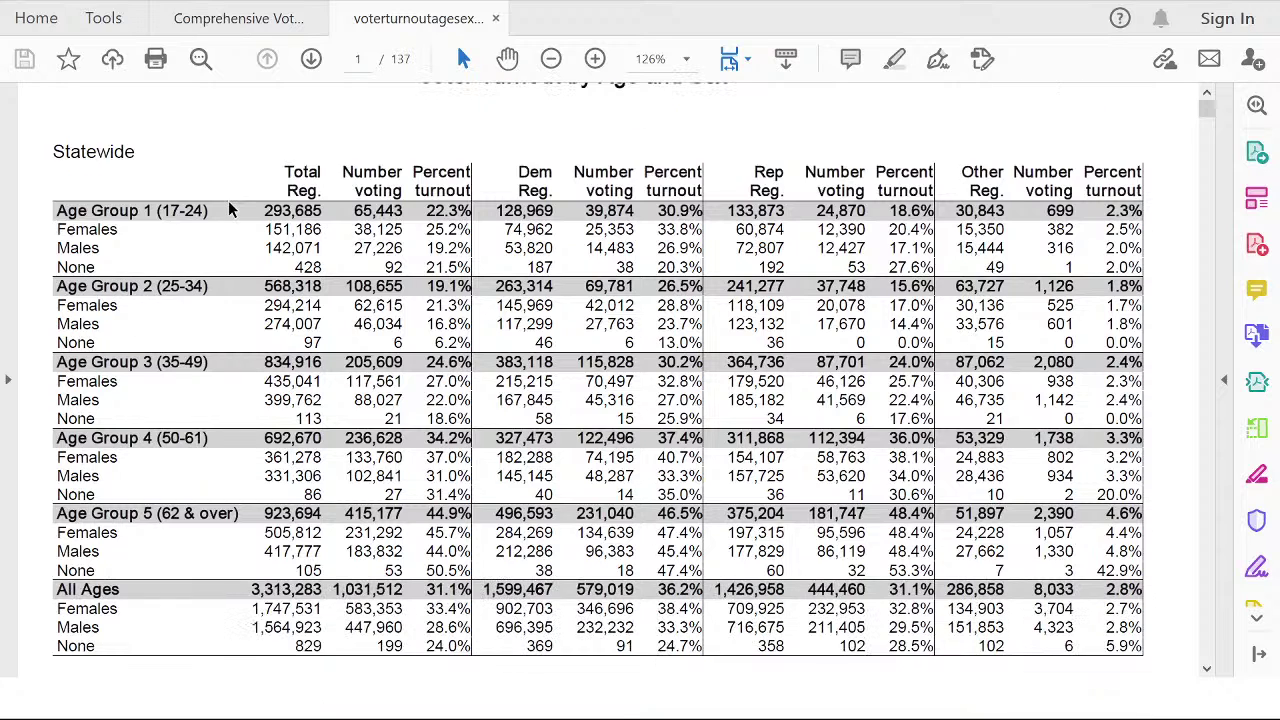
{"action": "scroll", "coordinate": [229, 203], "scroll_direction": "up", "scroll_amount": 2}
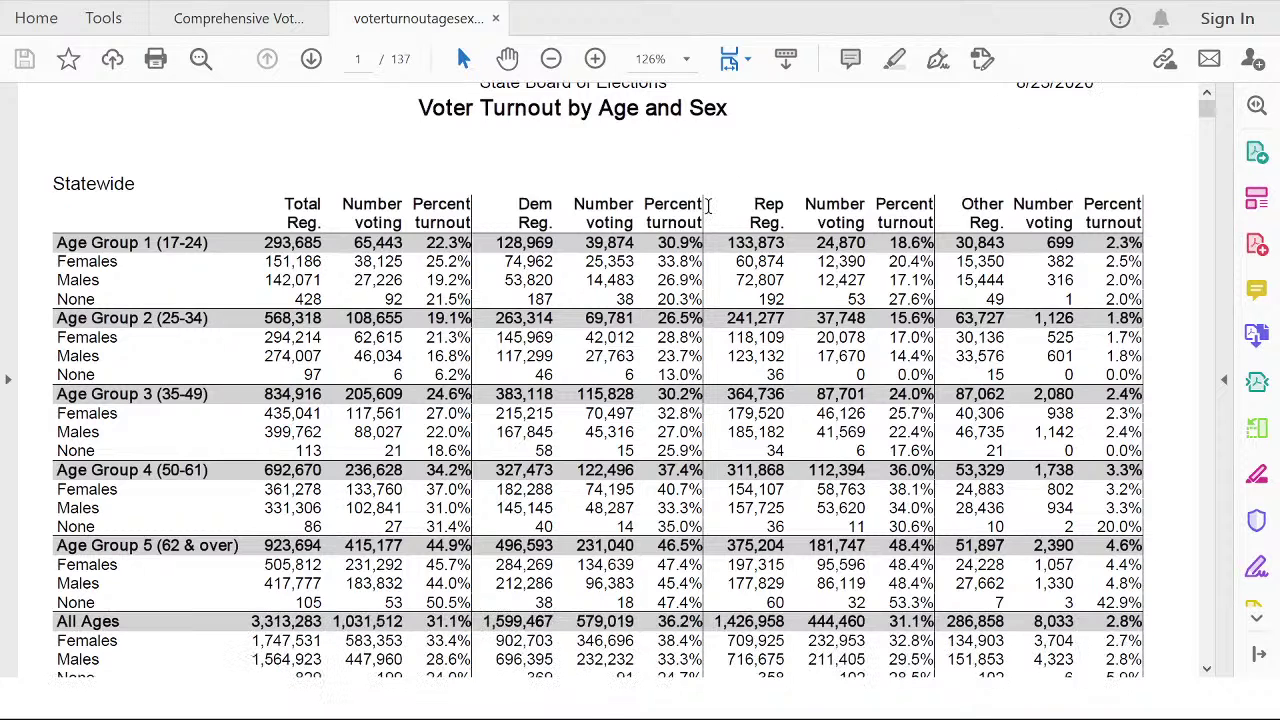
{"action": "scroll", "coordinate": [716, 214], "scroll_direction": "down", "scroll_amount": 1}
{"action": "scroll", "coordinate": [1040, 140], "scroll_direction": "up", "scroll_amount": 1}
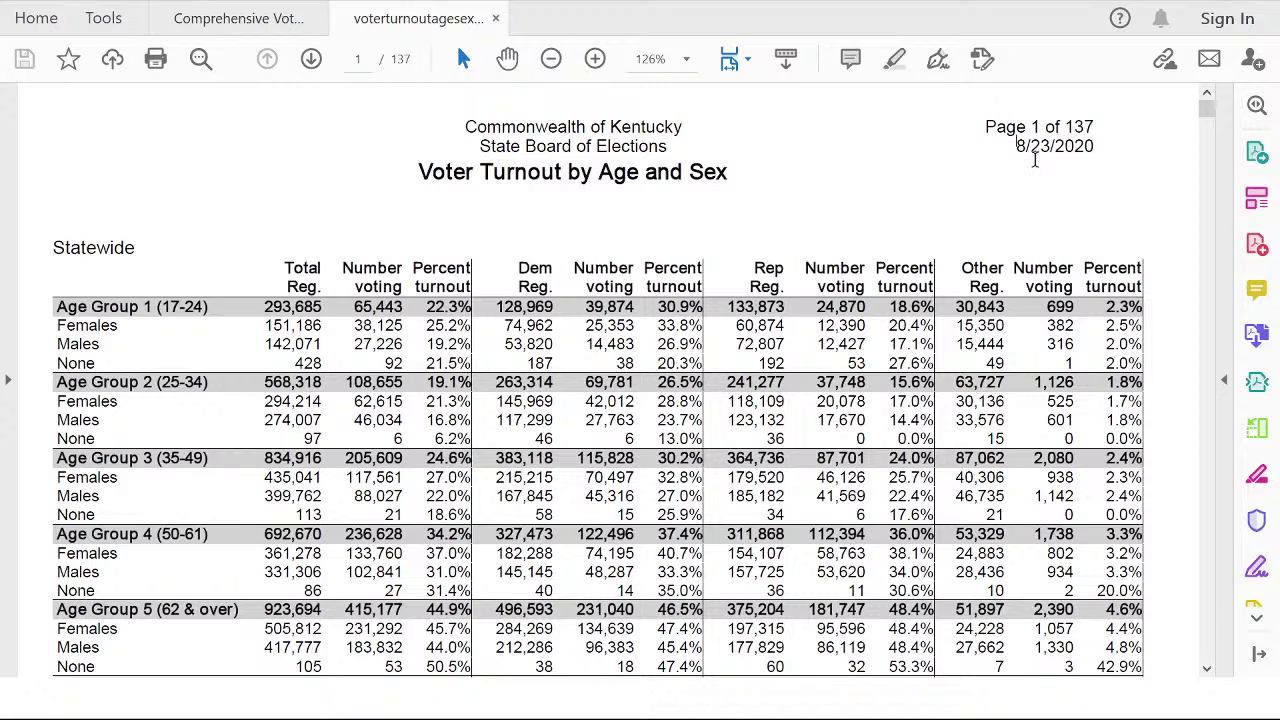
- Examine the Congressional District 1 and 2 tables on page 2, highlight District 2's NaN turnout entry for ages 25-34, and return to page 1
{"action": "scroll", "coordinate": [1035, 160], "scroll_direction": "down", "scroll_amount": 10}
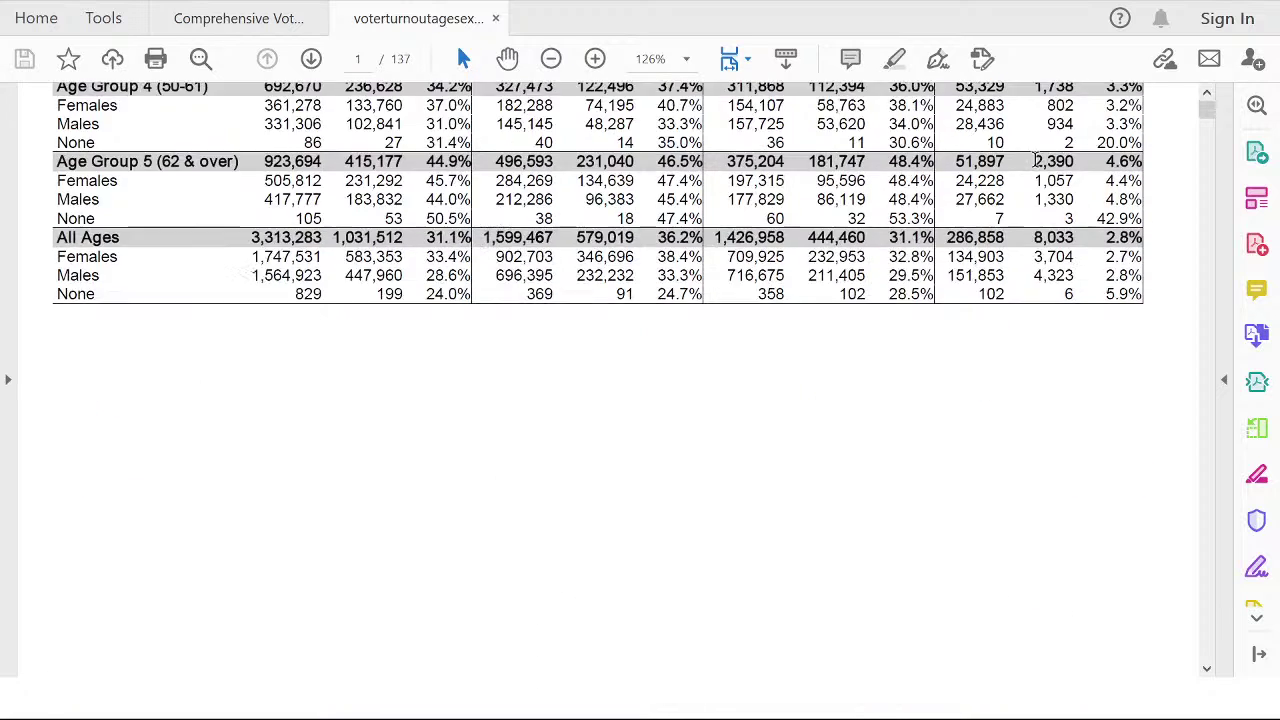
{"action": "scroll", "coordinate": [1035, 155], "scroll_direction": "down", "scroll_amount": 3}
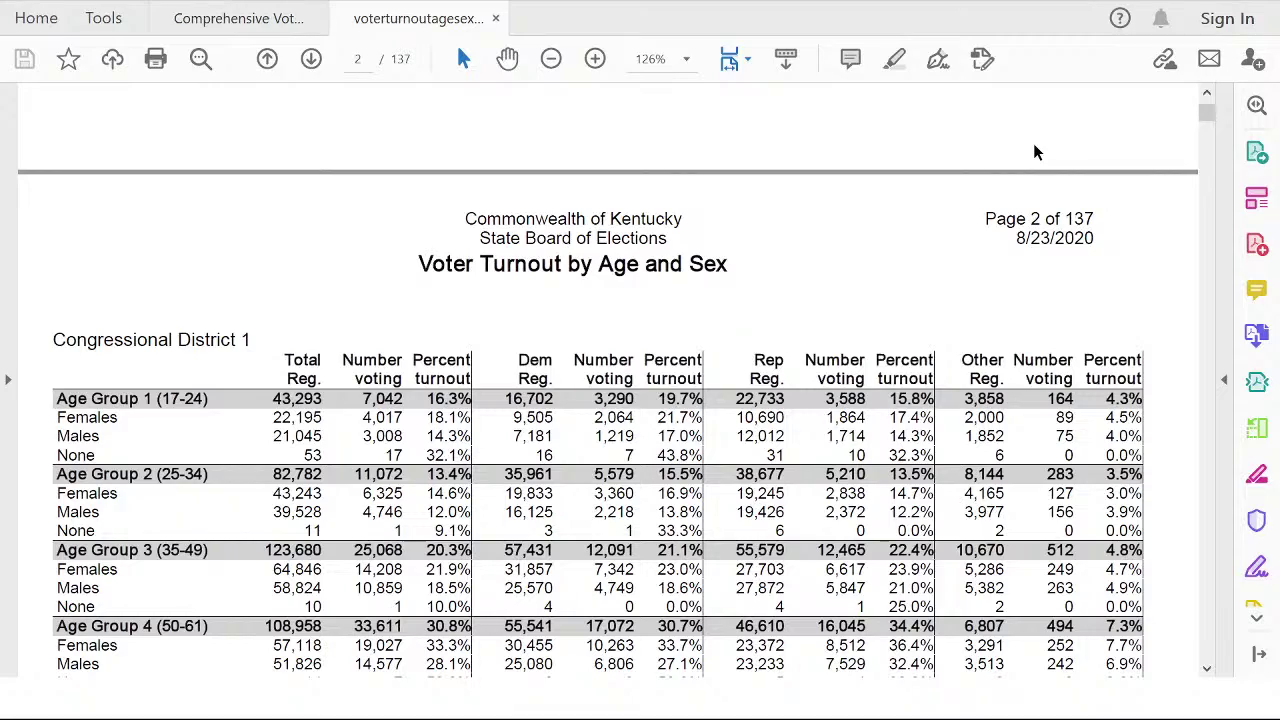
{"action": "scroll", "coordinate": [1035, 152], "scroll_direction": "down", "scroll_amount": 7}
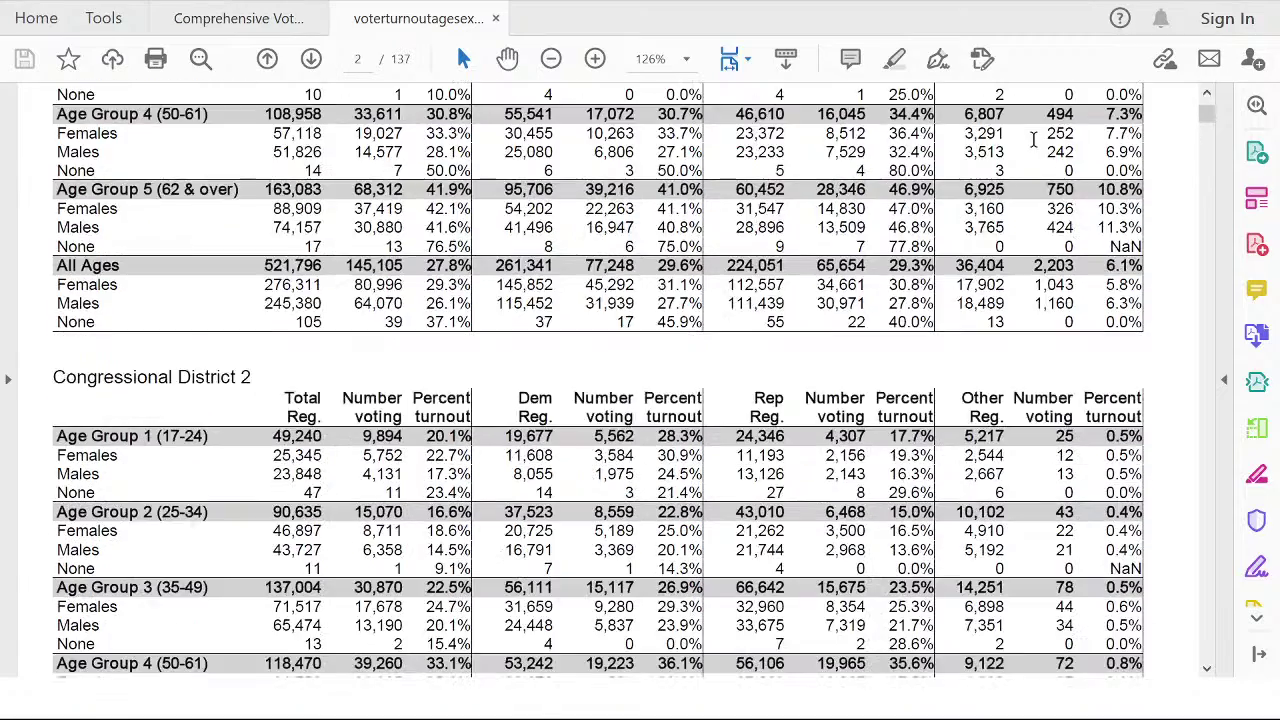
{"action": "key", "text": "Home"}
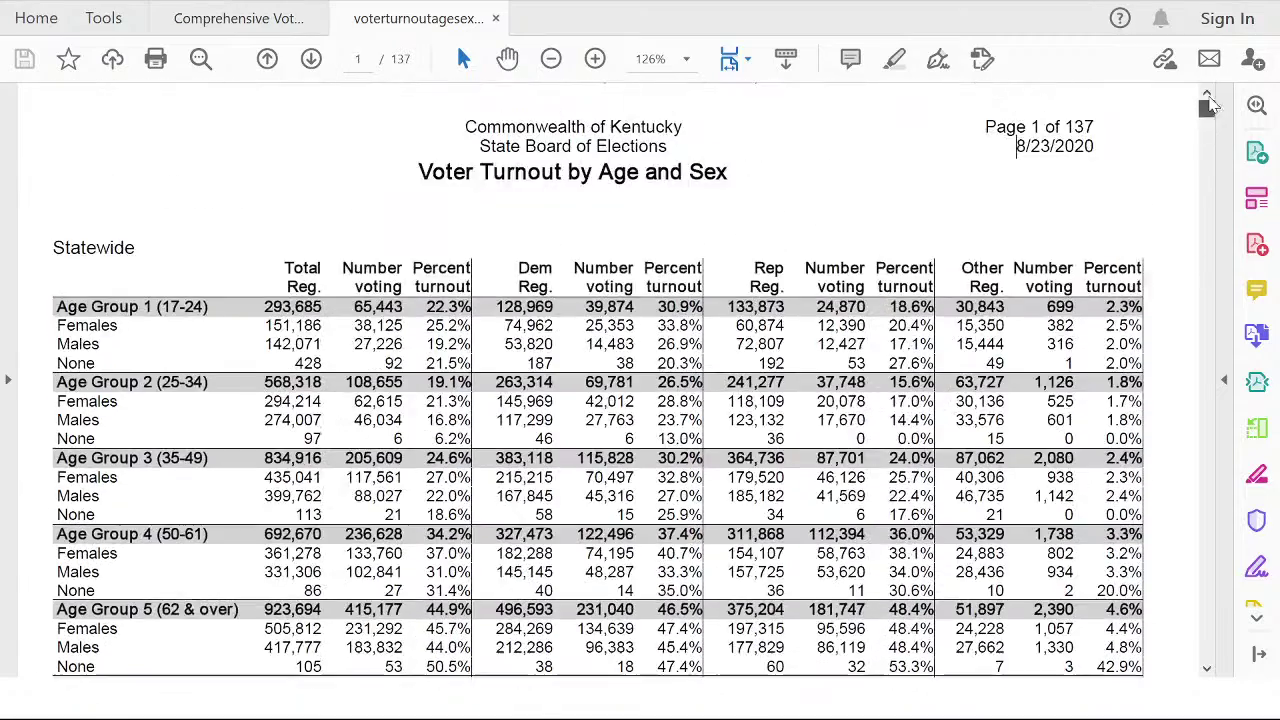
{"action": "scroll", "coordinate": [480, 265], "scroll_direction": "down", "scroll_amount": 15}
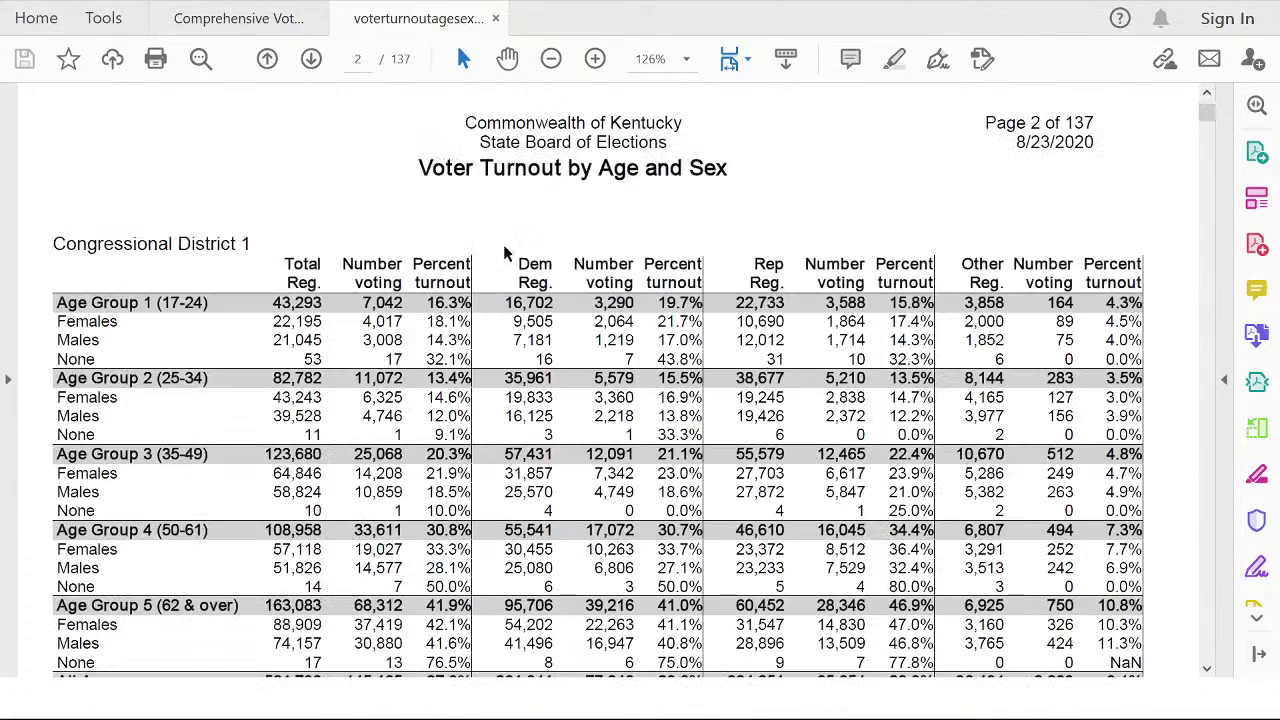
{"action": "scroll", "coordinate": [501, 258], "scroll_direction": "down", "scroll_amount": 5}
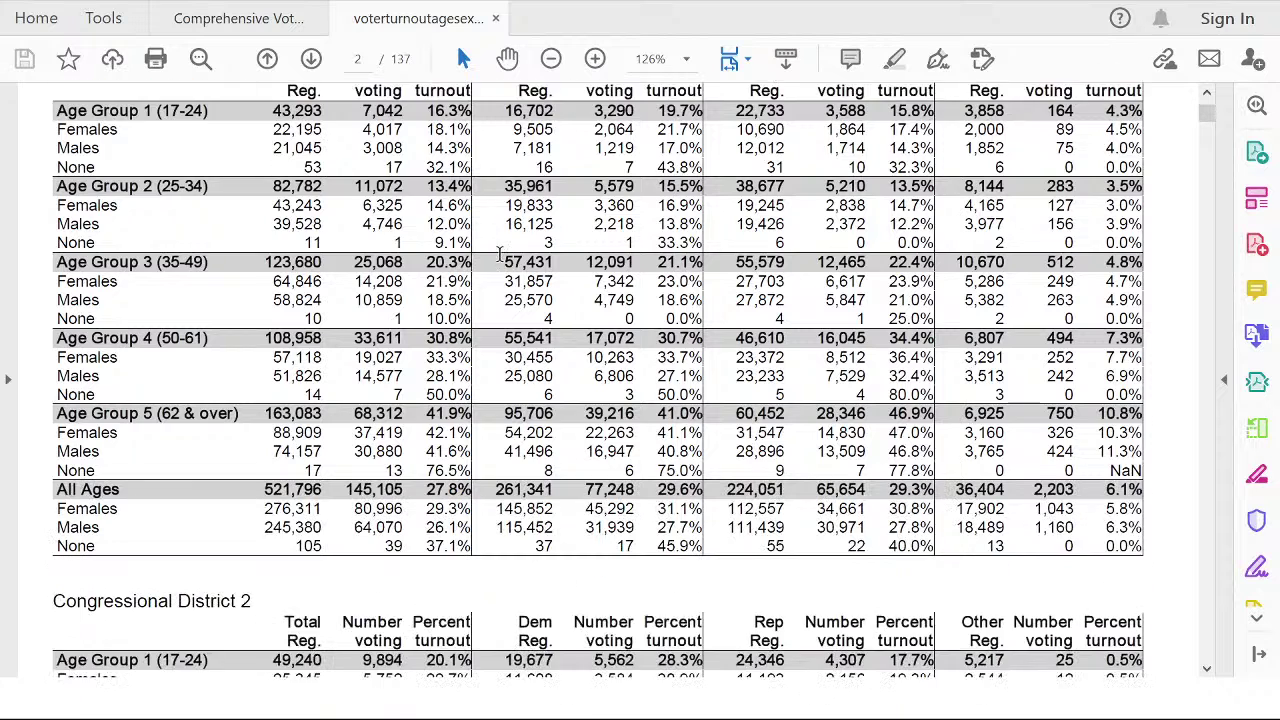
{"action": "scroll", "coordinate": [501, 258], "scroll_direction": "down", "scroll_amount": 2}
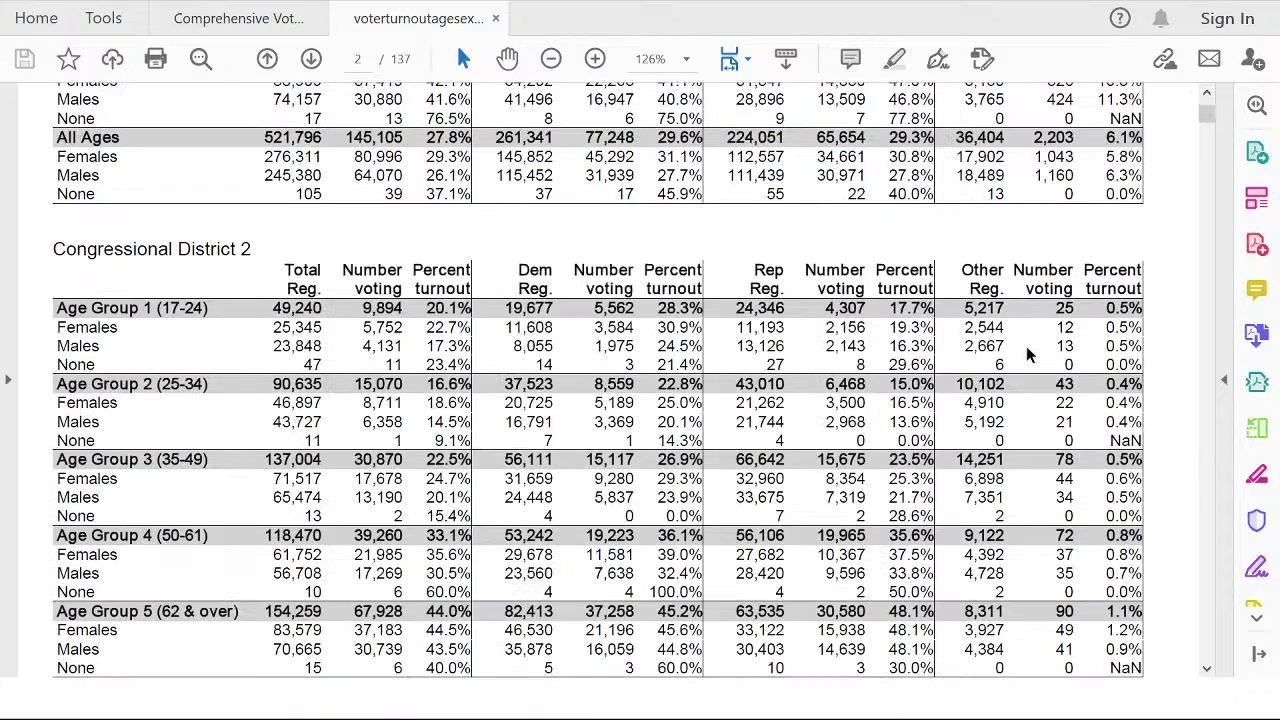
{"action": "double_click", "coordinate": [1116, 440]}
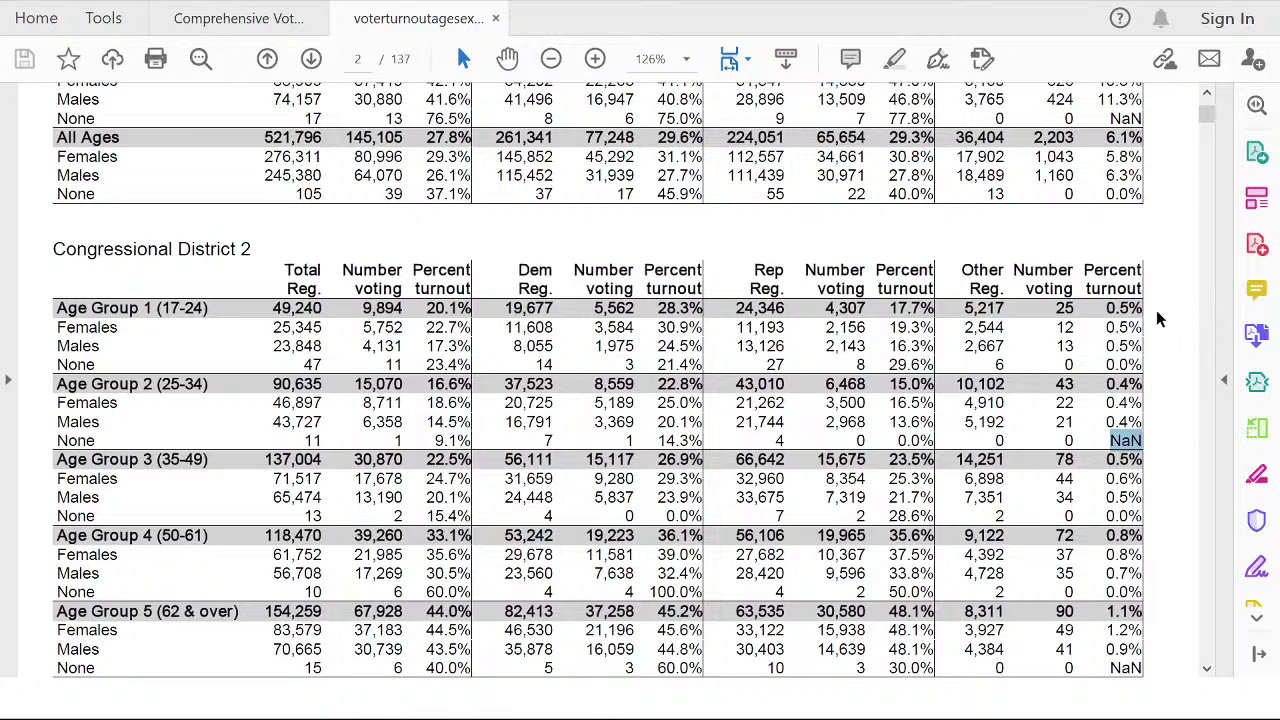
{"action": "left_click_drag", "start_coordinate": [1207, 115], "coordinate": [1207, 92]}
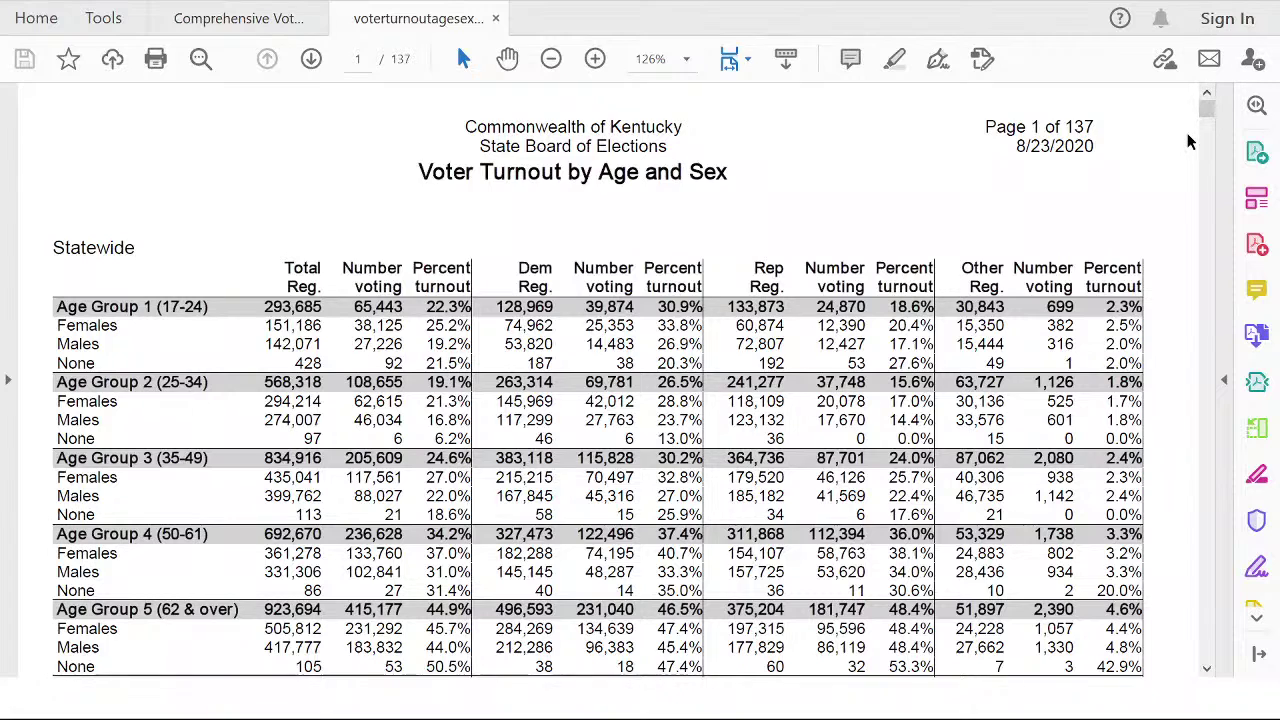
- Review the statewide table's Democratic turnout for ages 25-34 and glance at the Kentucky Turnout web page behind the report
{"action": "scroll", "coordinate": [1189, 140], "scroll_direction": "down", "scroll_amount": 3}
{"action": "scroll", "coordinate": [1189, 135], "scroll_direction": "up", "scroll_amount": 2}
{"action": "scroll", "coordinate": [1189, 132], "scroll_direction": "down", "scroll_amount": 2}
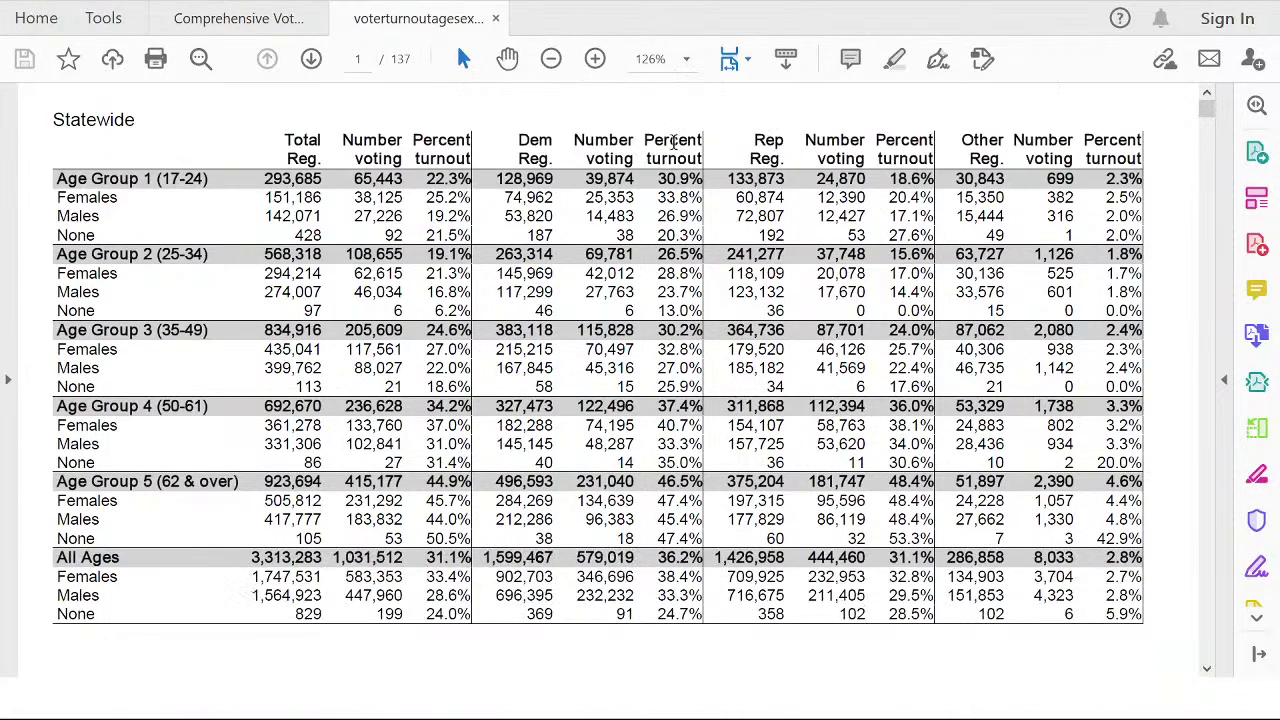
{"action": "left_click_drag", "start_coordinate": [660, 254], "coordinate": [686, 273]}
{"action": "left_click", "coordinate": [667, 277]}
{"action": "key", "text": "super+Down"}
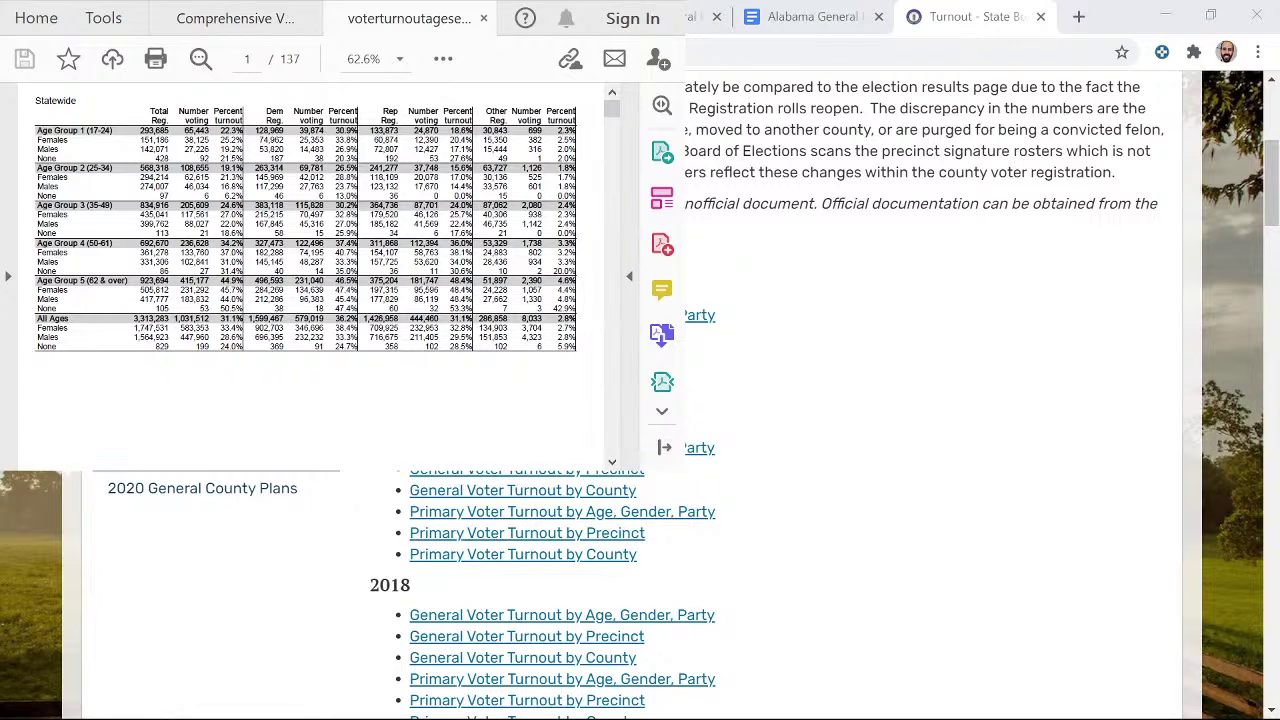
{"action": "key", "text": "super+Up"}
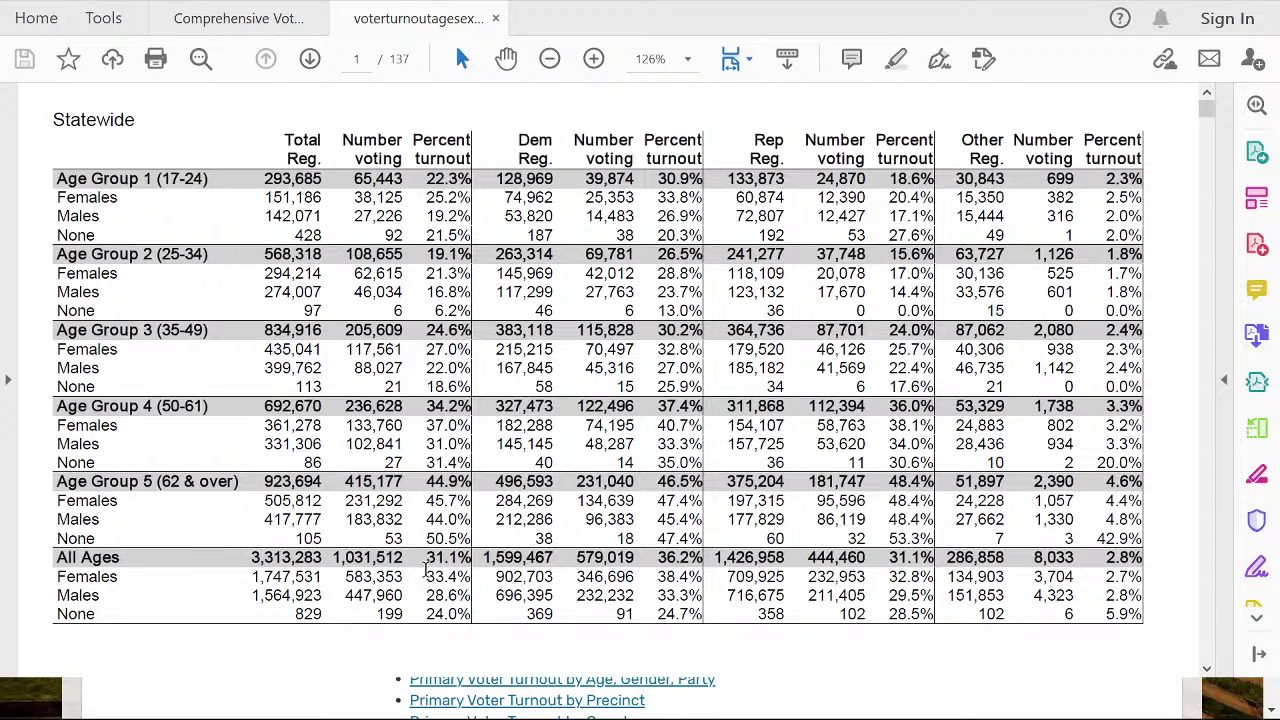
- Compare the statewide total percent turnout for all ages with that of each of the five age groups
{"action": "left_click_drag", "start_coordinate": [428, 556], "coordinate": [470, 558]}
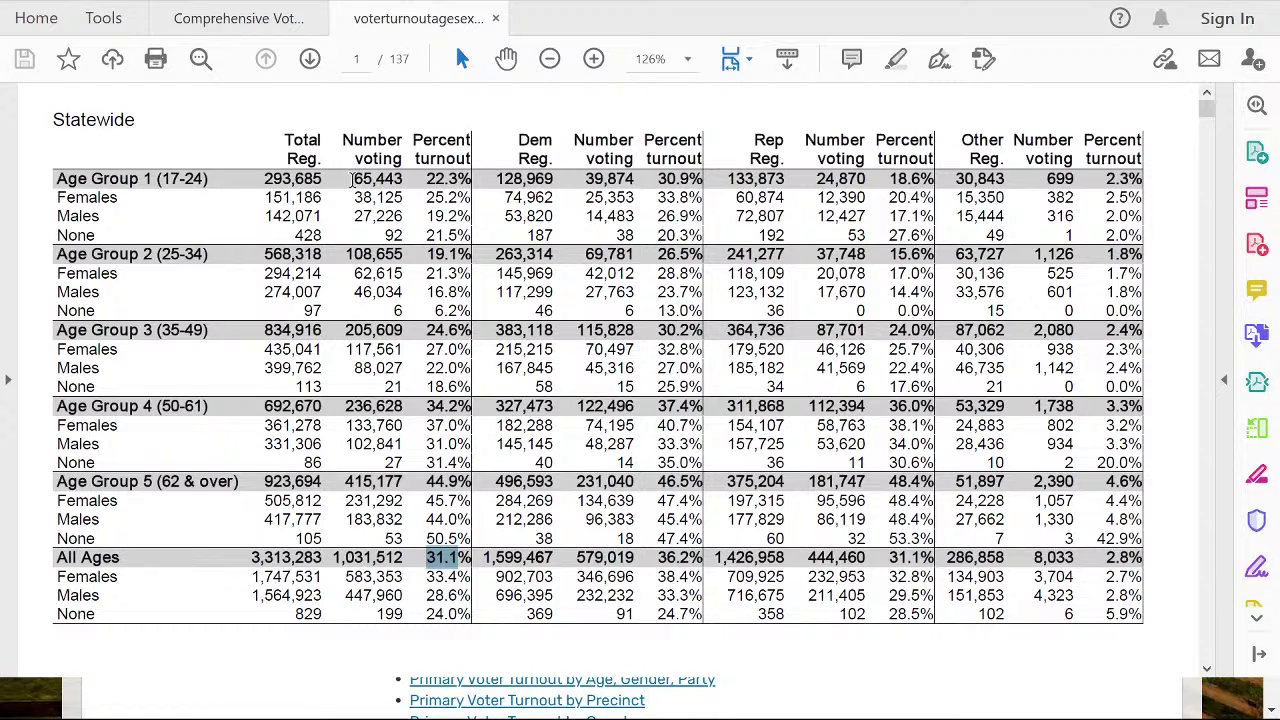
{"action": "left_click_drag", "start_coordinate": [427, 178], "coordinate": [462, 179]}
{"action": "left_click_drag", "start_coordinate": [430, 254], "coordinate": [466, 255]}
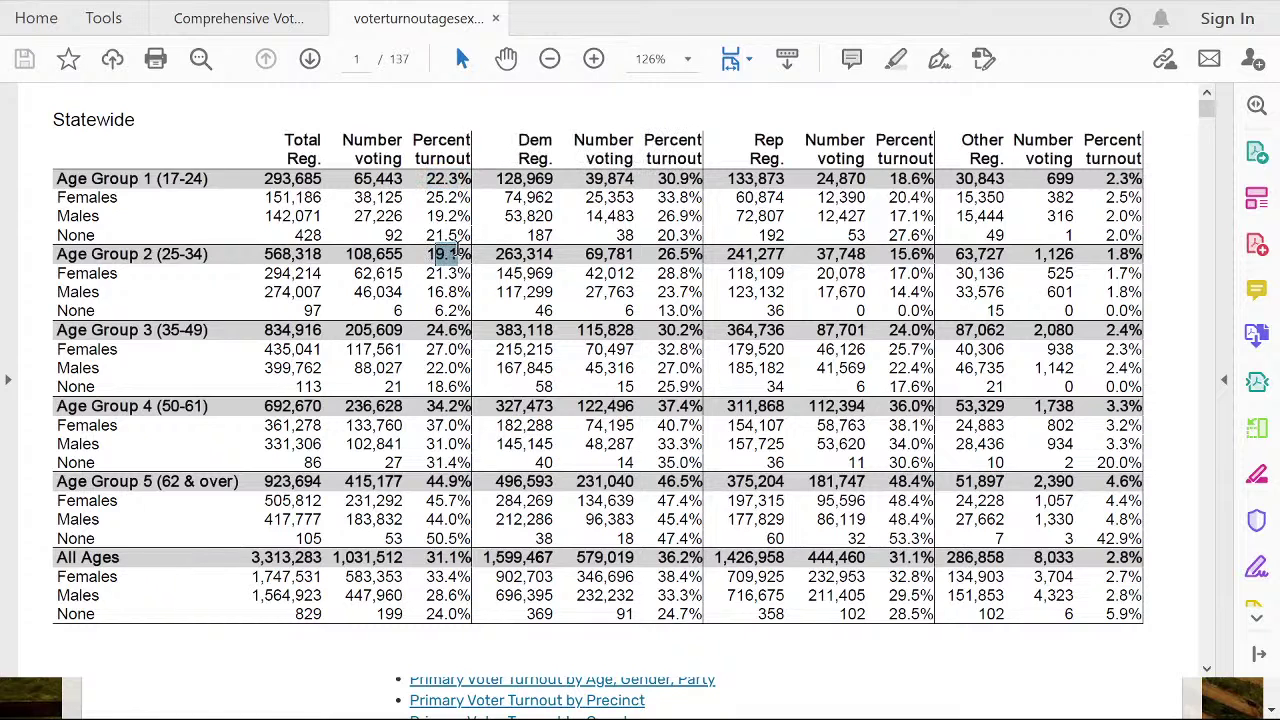
{"action": "left_click", "coordinate": [430, 257]}
{"action": "left_click_drag", "start_coordinate": [428, 330], "coordinate": [466, 331]}
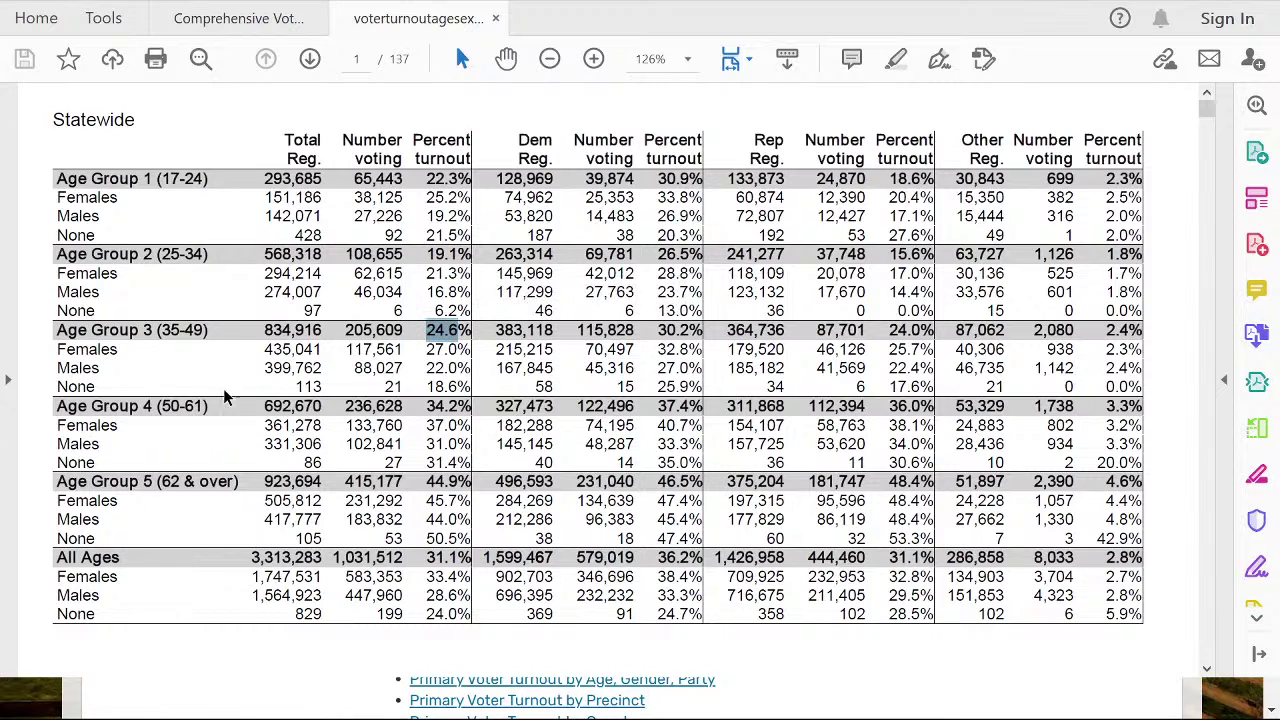
{"action": "left_click_drag", "start_coordinate": [418, 406], "coordinate": [466, 406]}
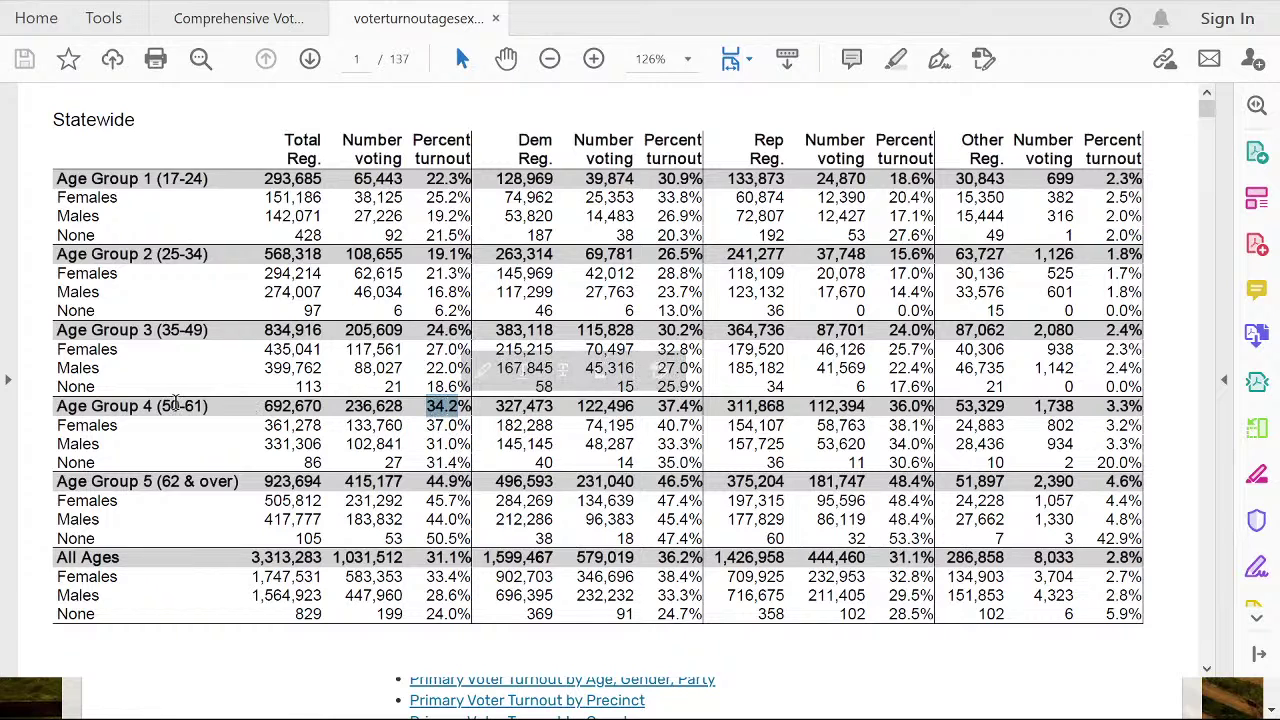
{"action": "left_click_drag", "start_coordinate": [162, 481], "coordinate": [237, 483]}
{"action": "left_click_drag", "start_coordinate": [426, 482], "coordinate": [467, 484]}
{"action": "left_click", "coordinate": [481, 492]}
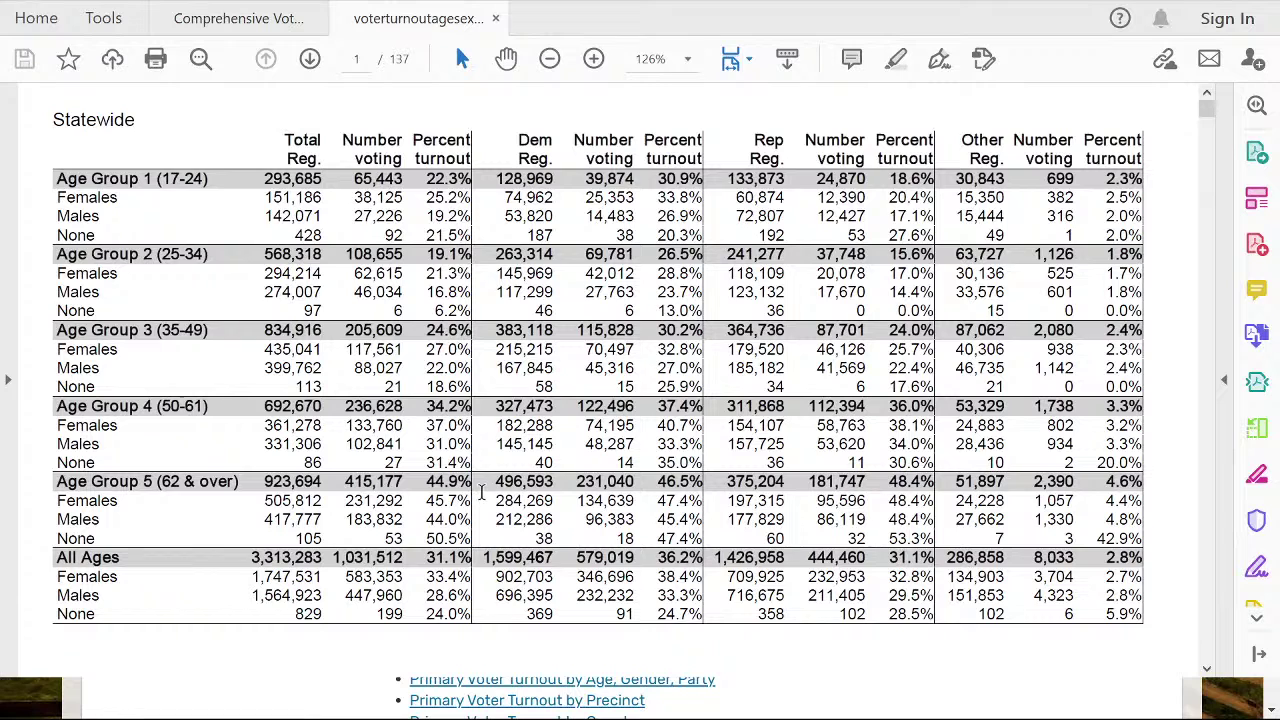
{"action": "left_click_drag", "start_coordinate": [424, 482], "coordinate": [463, 483]}
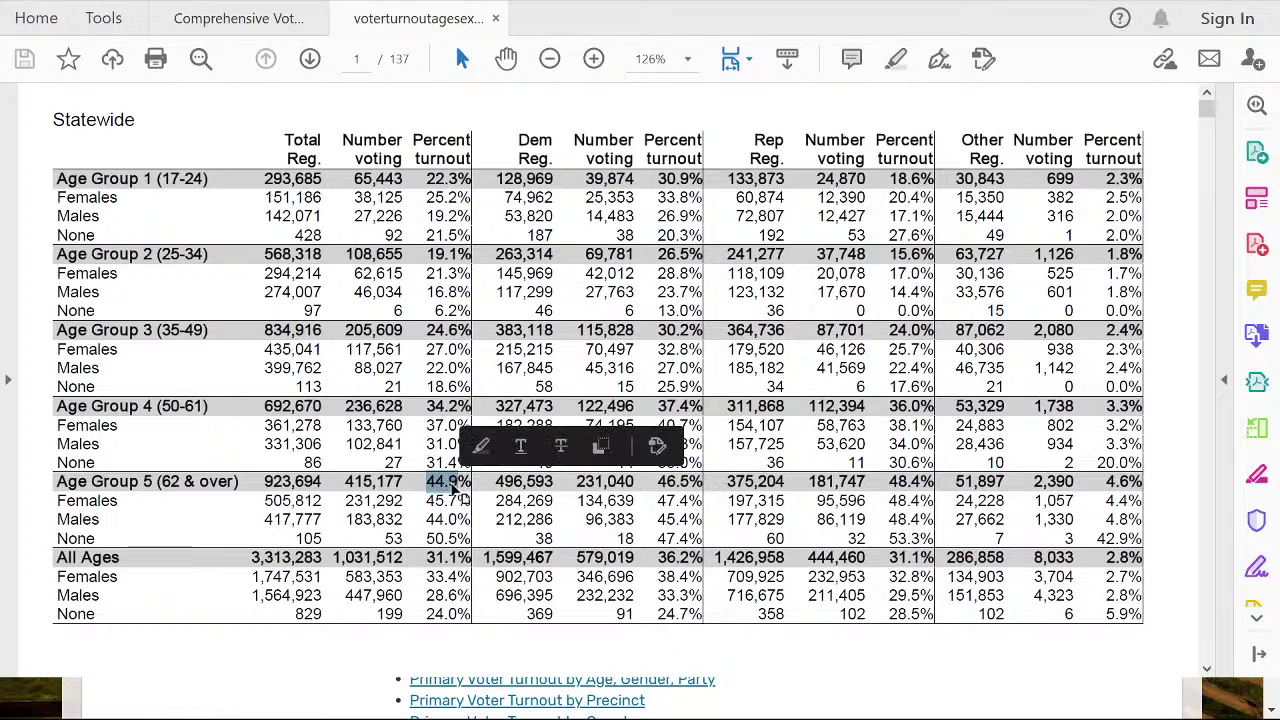
- Examine the number voting, total registration and percent turnout of the 62 & over age group in the statewide table
{"action": "left_click_drag", "start_coordinate": [343, 482], "coordinate": [403, 483]}
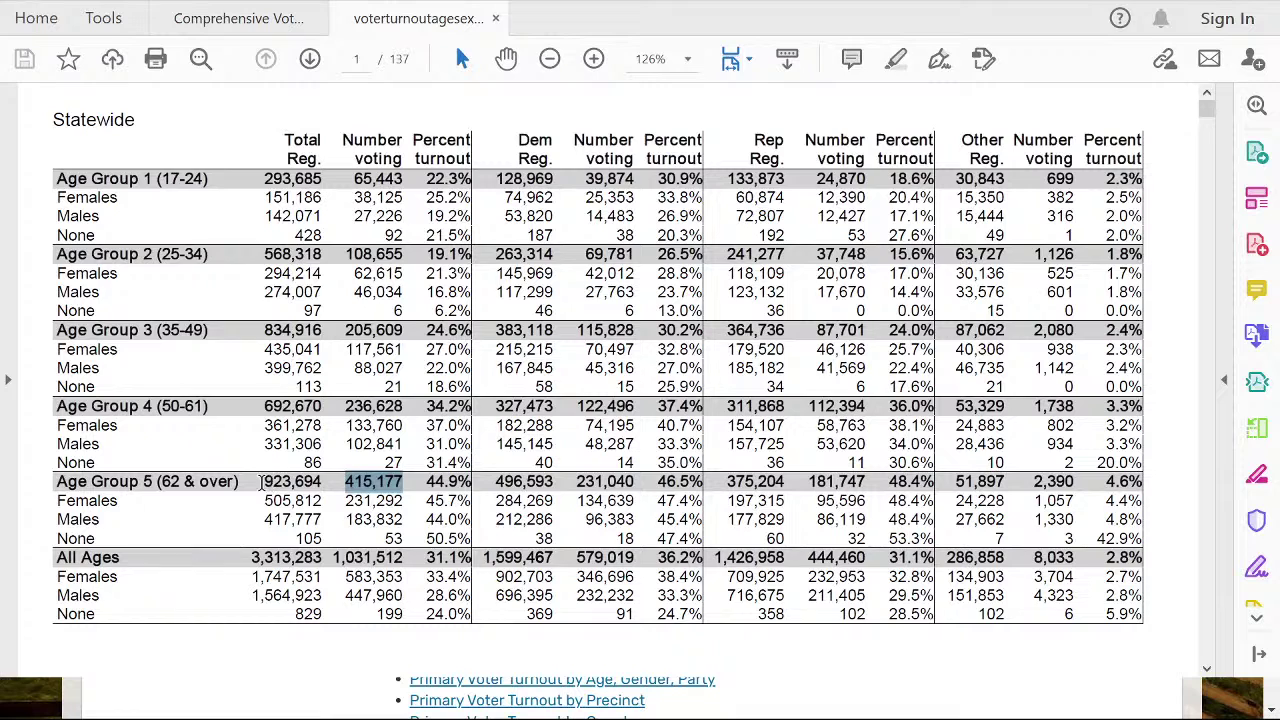
{"action": "left_click_drag", "start_coordinate": [263, 481], "coordinate": [293, 485]}
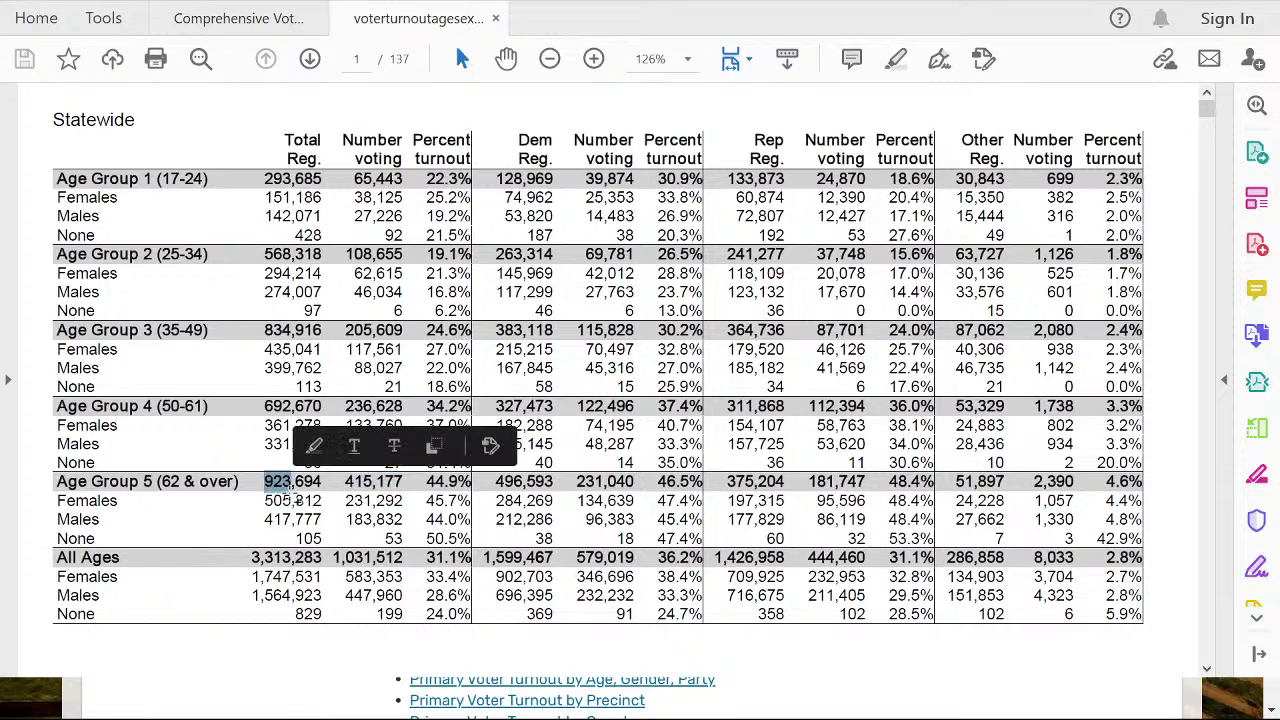
{"action": "left_click", "coordinate": [237, 485]}
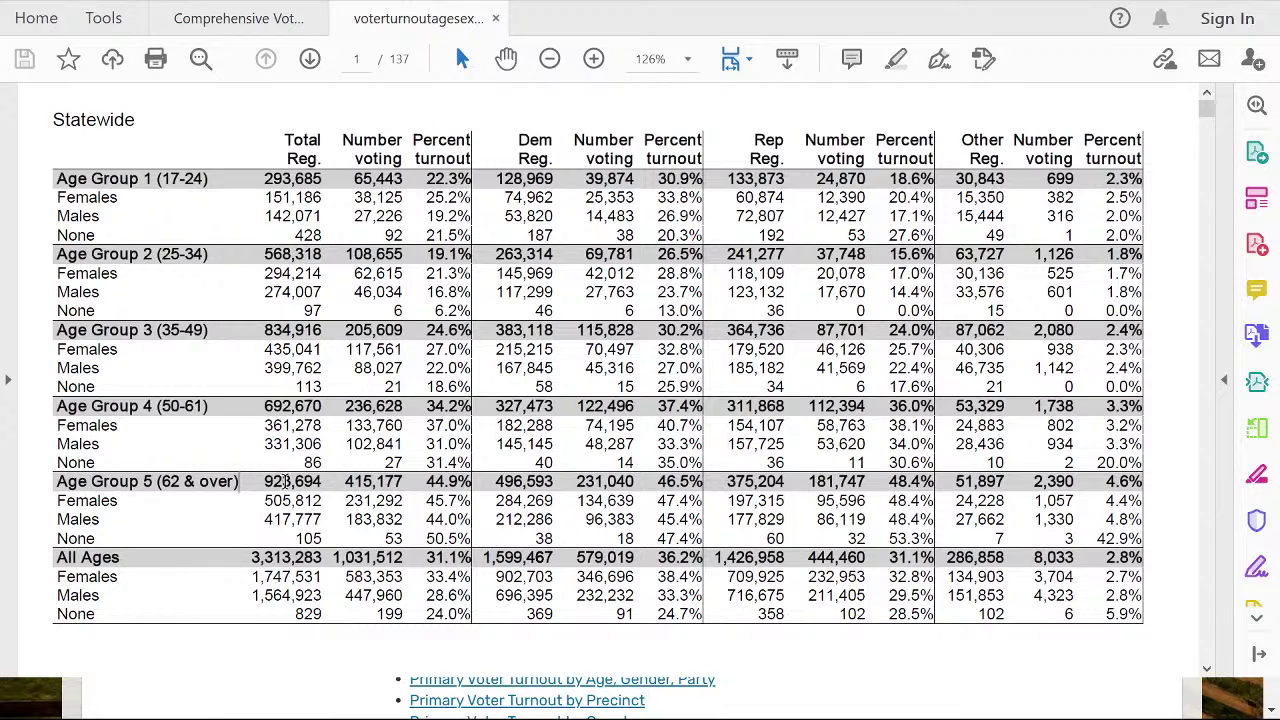
{"action": "left_click_drag", "start_coordinate": [264, 481], "coordinate": [321, 481]}
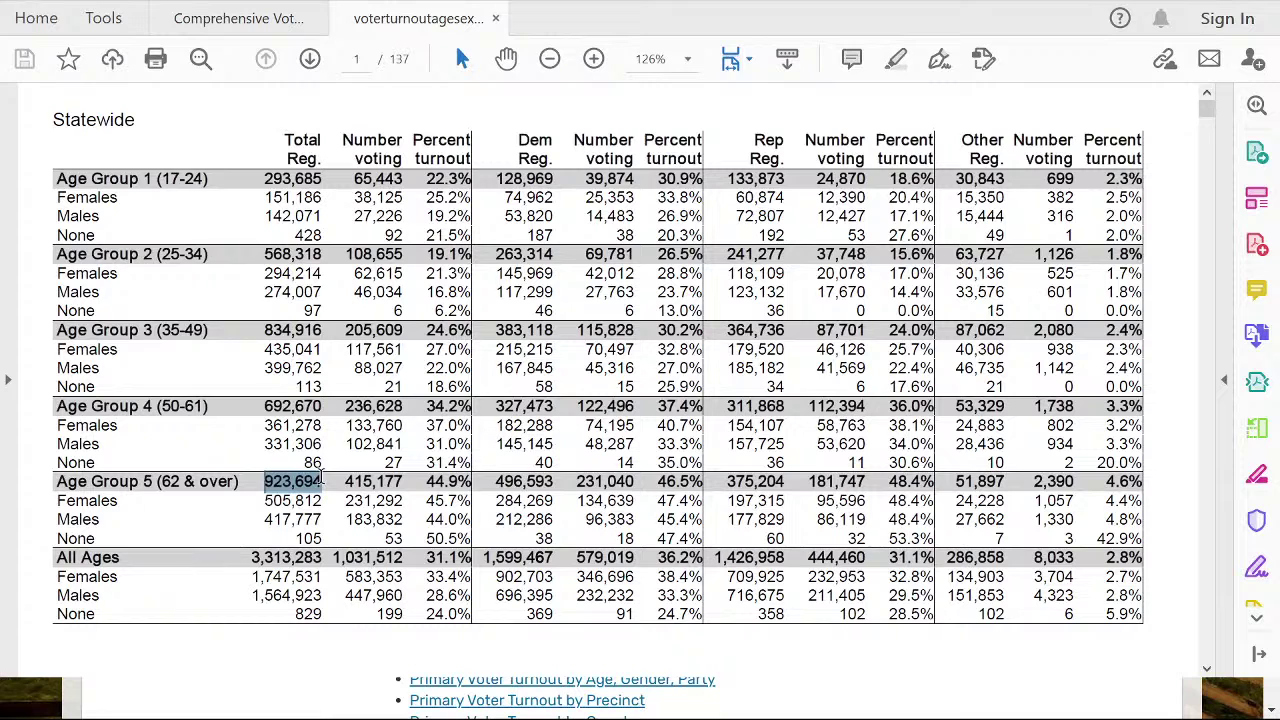
{"action": "left_click_drag", "start_coordinate": [427, 481], "coordinate": [470, 481]}
{"action": "left_click", "coordinate": [350, 481]}
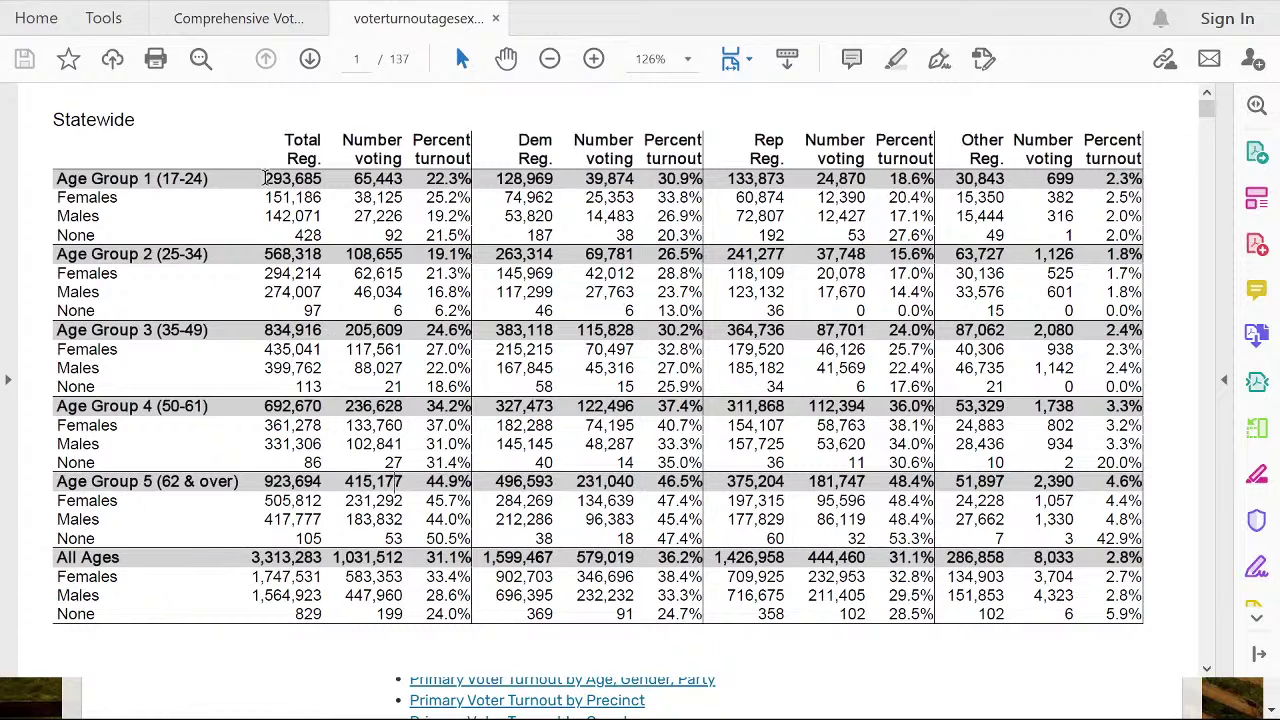
- Compare the statewide total registration of the 17-24, 25-34, 50-61 and 62 & over age groups
{"action": "left_click_drag", "start_coordinate": [267, 178], "coordinate": [322, 180]}
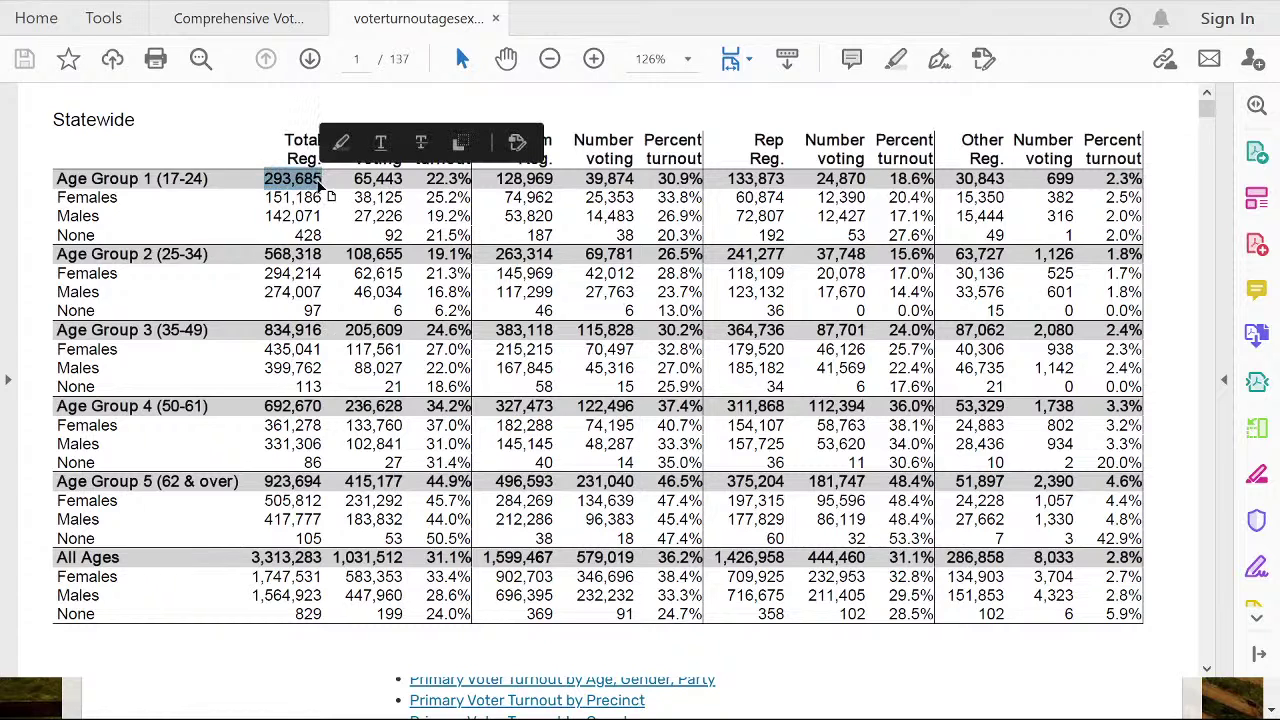
{"action": "left_click", "coordinate": [257, 180]}
{"action": "left_click_drag", "start_coordinate": [263, 481], "coordinate": [322, 481]}
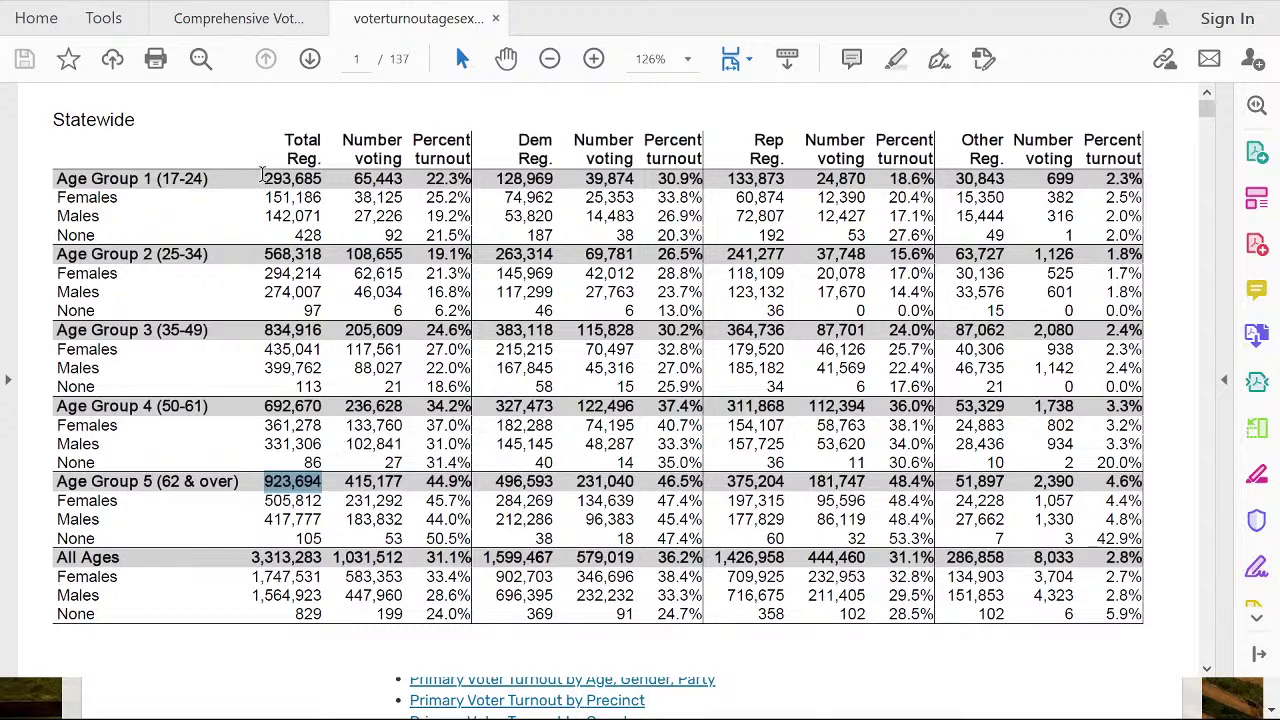
{"action": "left_click_drag", "start_coordinate": [255, 250], "coordinate": [322, 254]}
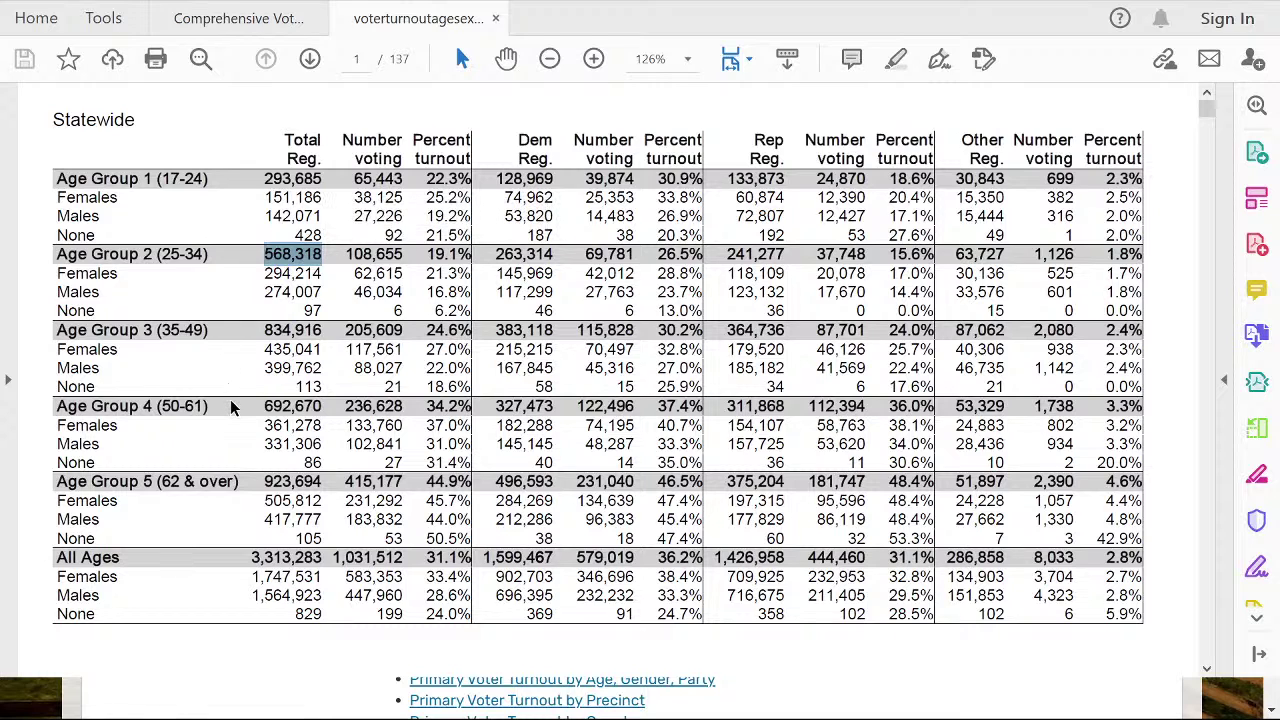
{"action": "left_click", "coordinate": [258, 405]}
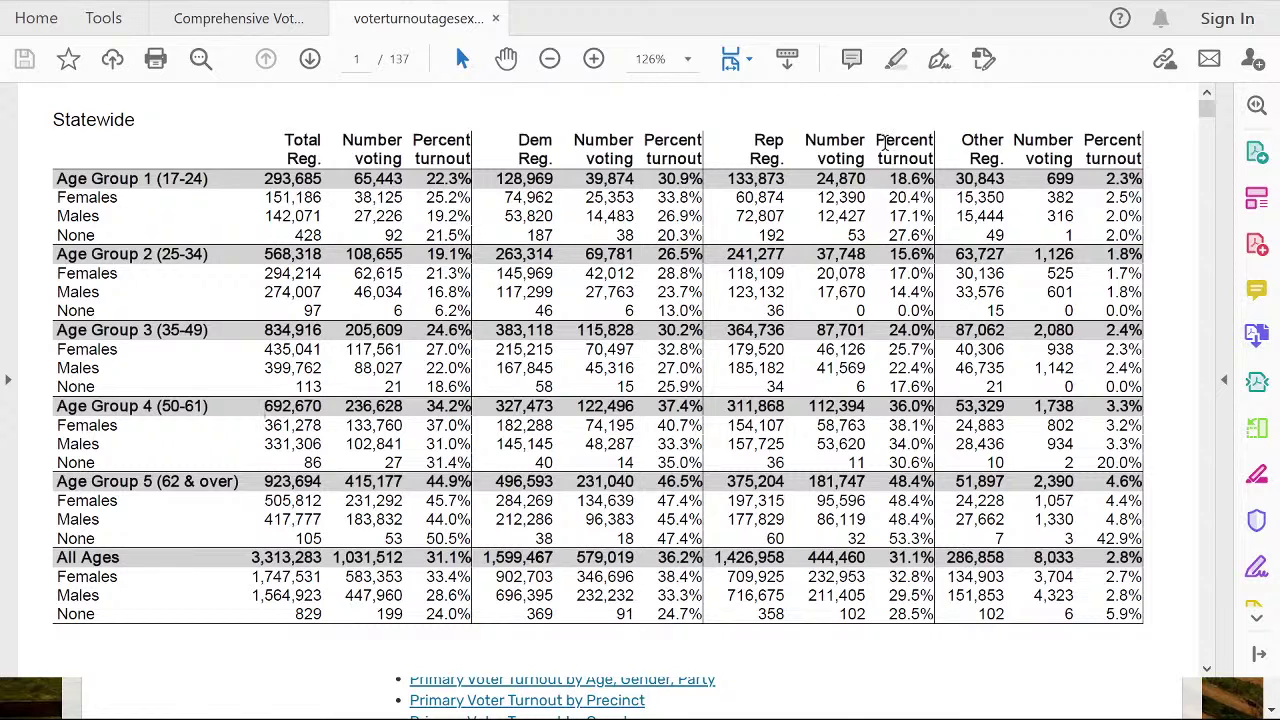
- Compare Democratic and Republican registration and voting numbers for ages 17-24, and examine Democratic voting and total percent turnout for ages 25-34
{"action": "left_click_drag", "start_coordinate": [585, 178], "coordinate": [636, 178]}
{"action": "left_click", "coordinate": [636, 178]}
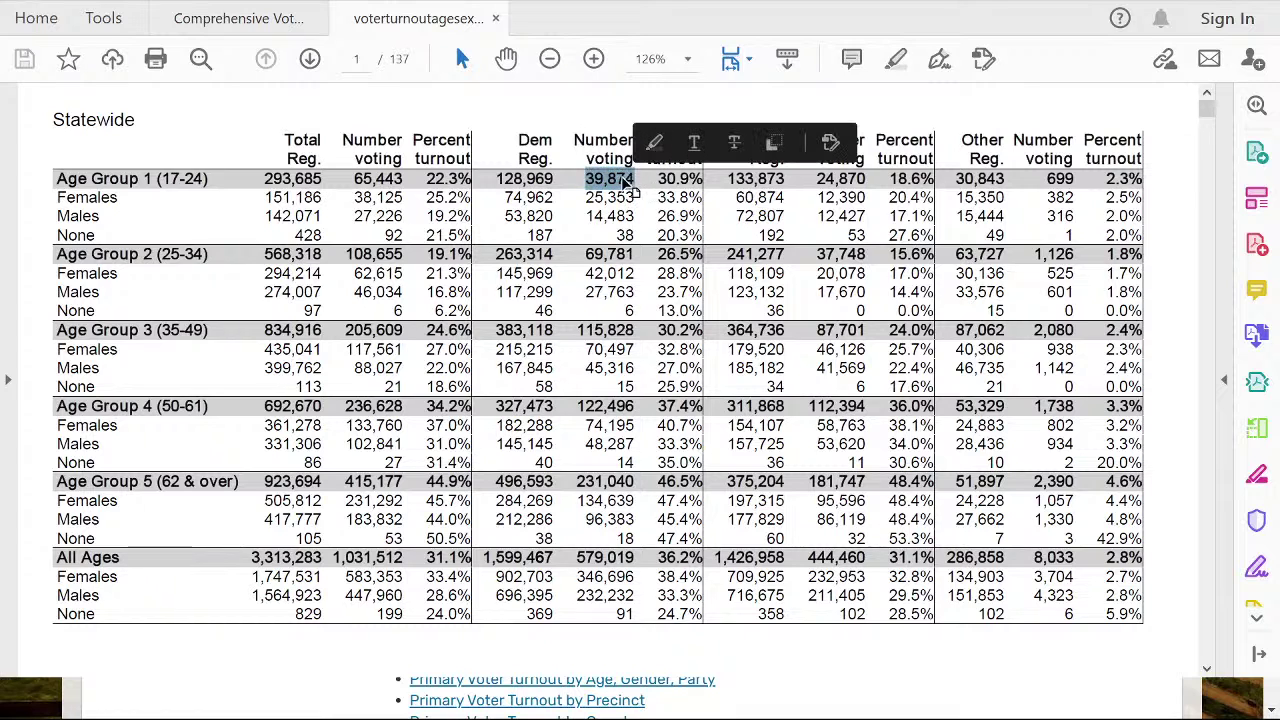
{"action": "left_click_drag", "start_coordinate": [816, 178], "coordinate": [866, 176]}
{"action": "left_click_drag", "start_coordinate": [784, 182], "coordinate": [742, 183]}
{"action": "left_click", "coordinate": [742, 183]}
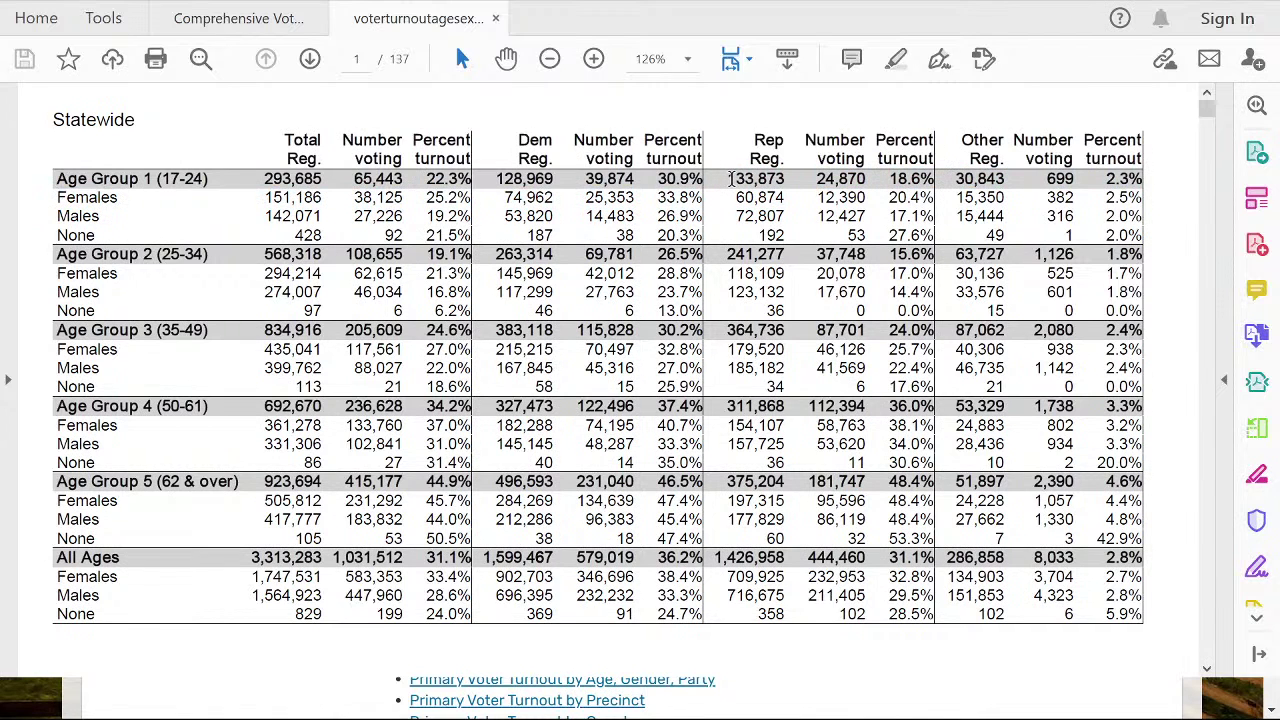
{"action": "left_click", "coordinate": [494, 178]}
{"action": "mouse_move", "coordinate": [580, 254]}
{"action": "left_mouse_down"}
{"action": "mouse_move", "coordinate": [695, 250]}
{"action": "mouse_move", "coordinate": [660, 252]}
{"action": "left_mouse_up"}
{"action": "left_click", "coordinate": [694, 262]}
{"action": "left_click_drag", "start_coordinate": [430, 256], "coordinate": [470, 257]}
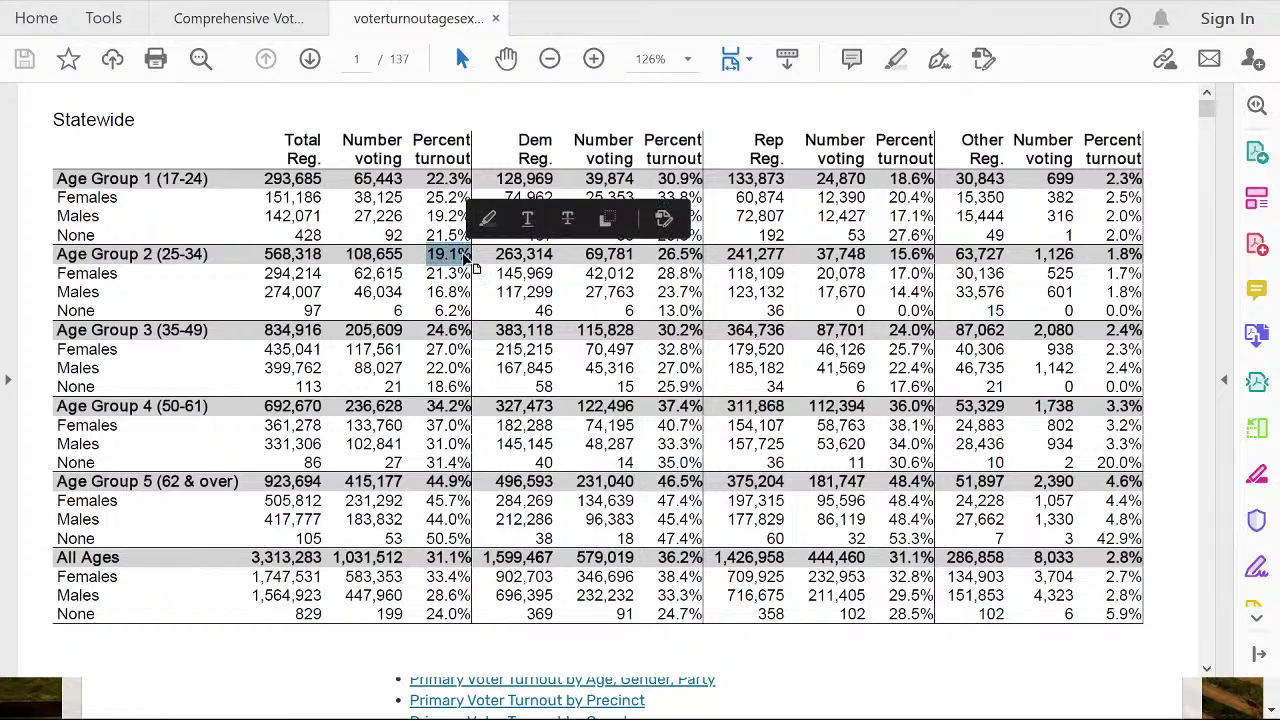
{"action": "left_click", "coordinate": [447, 262]}
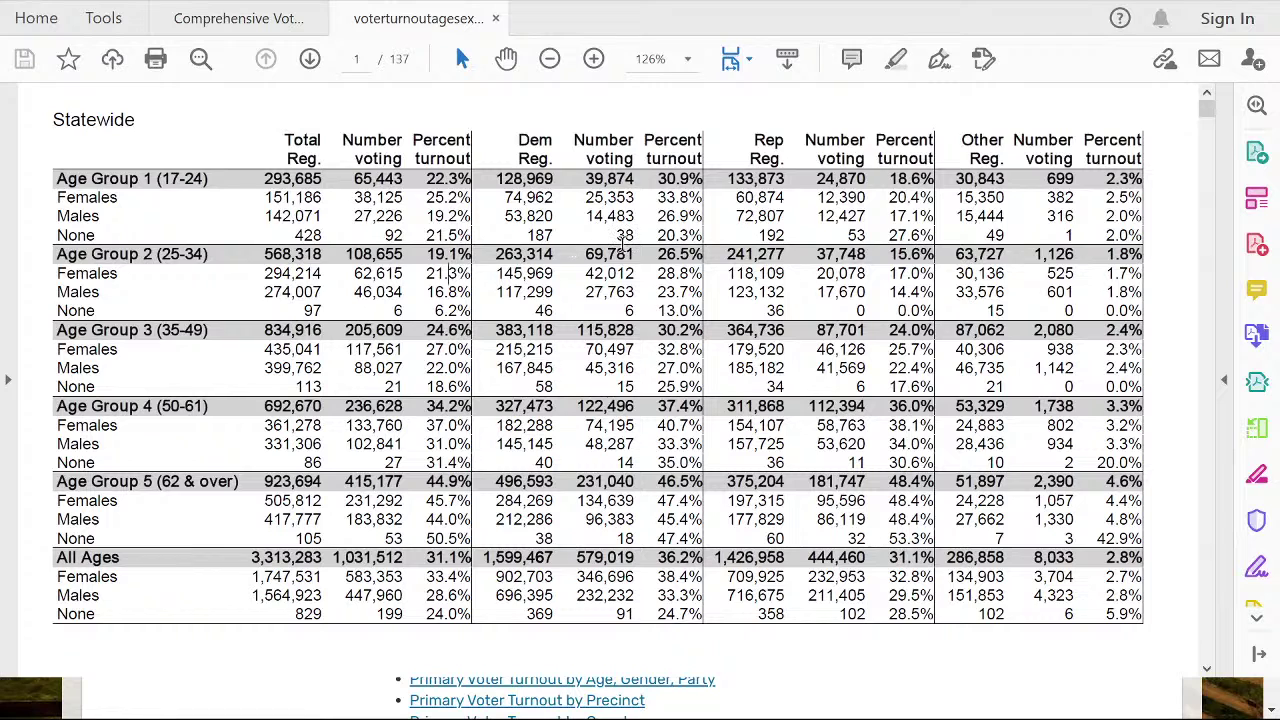
- Examine the Other registration column in the statewide table, including number voting and percent turnout in the 35-49 rows
{"action": "left_click_drag", "start_coordinate": [962, 140], "coordinate": [1004, 157]}
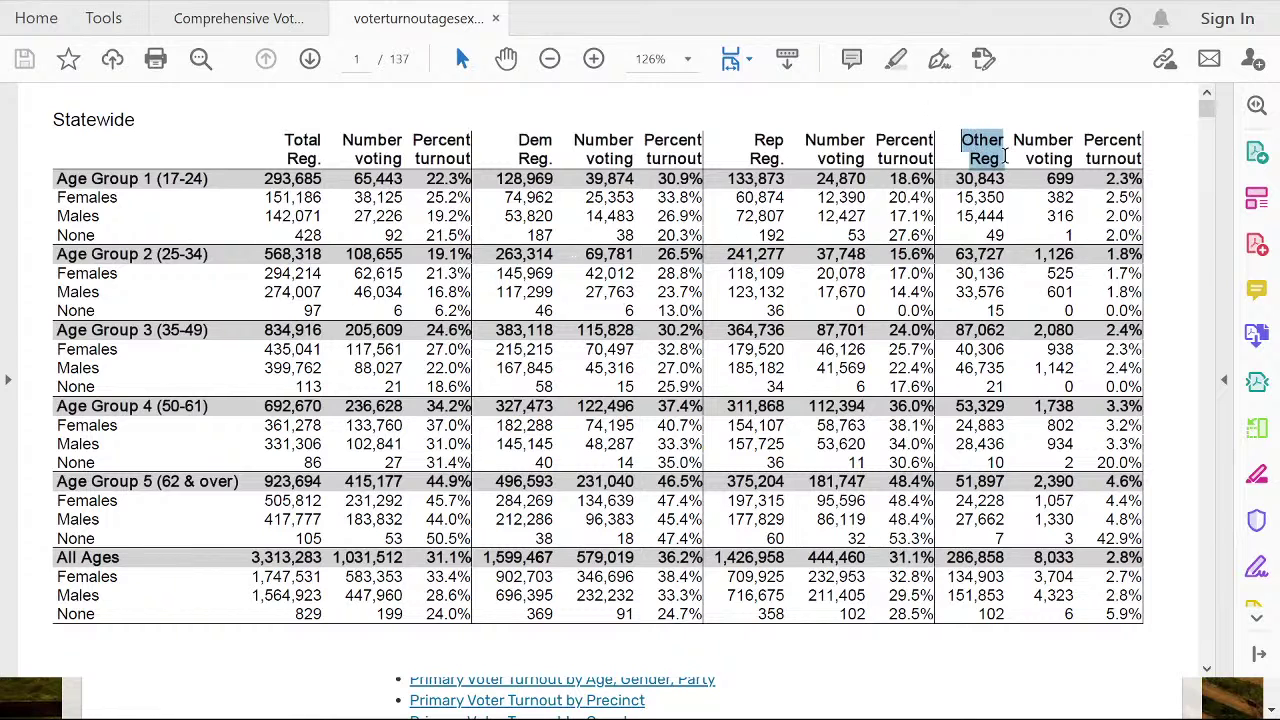
{"action": "left_click", "coordinate": [1005, 155]}
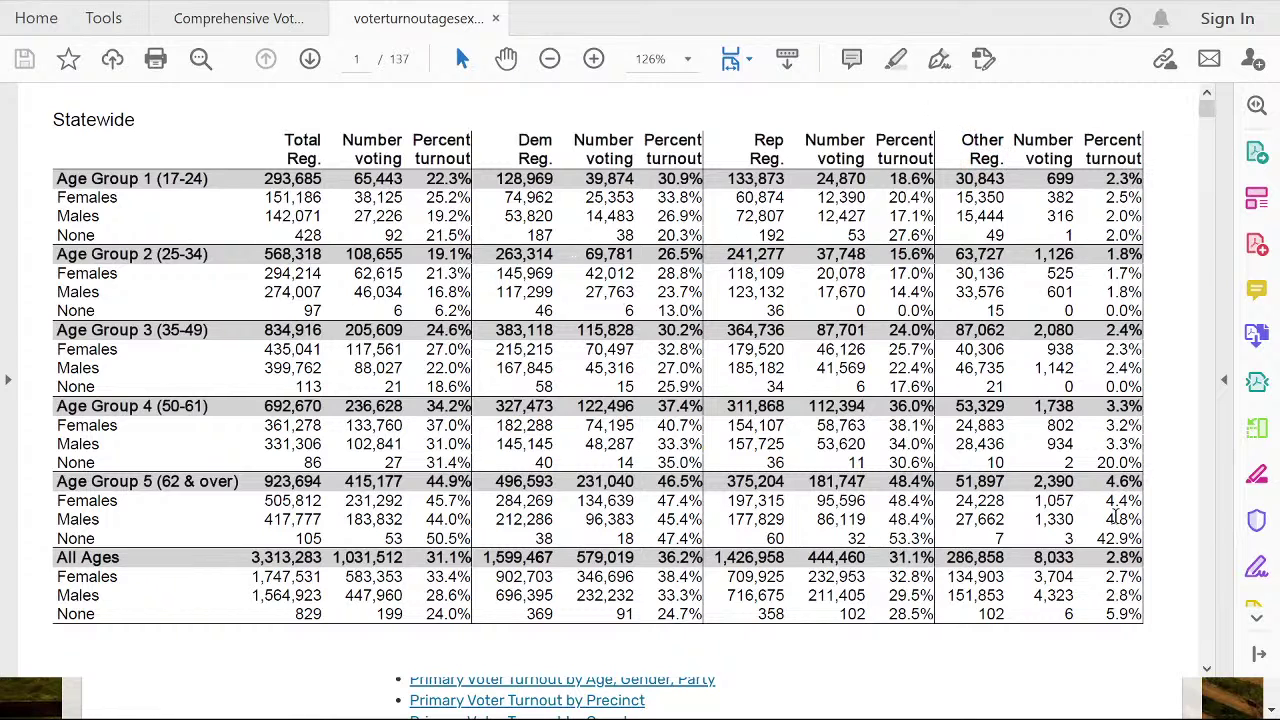
{"action": "left_click_drag", "start_coordinate": [1105, 387], "coordinate": [1132, 385]}
{"action": "left_click", "coordinate": [1130, 386]}
{"action": "left_click_drag", "start_coordinate": [984, 386], "coordinate": [1074, 388]}
{"action": "left_click", "coordinate": [1010, 386]}
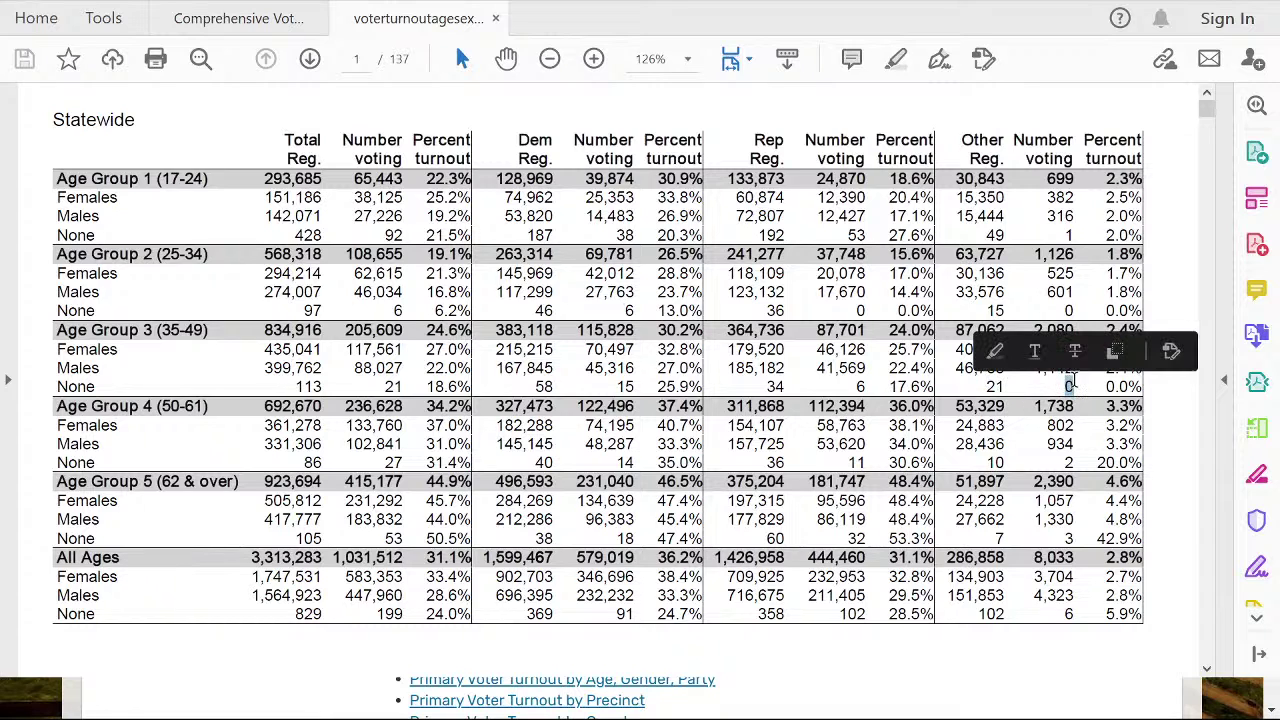
{"action": "left_click", "coordinate": [963, 388]}
{"action": "left_click_drag", "start_coordinate": [1090, 360], "coordinate": [1133, 368]}
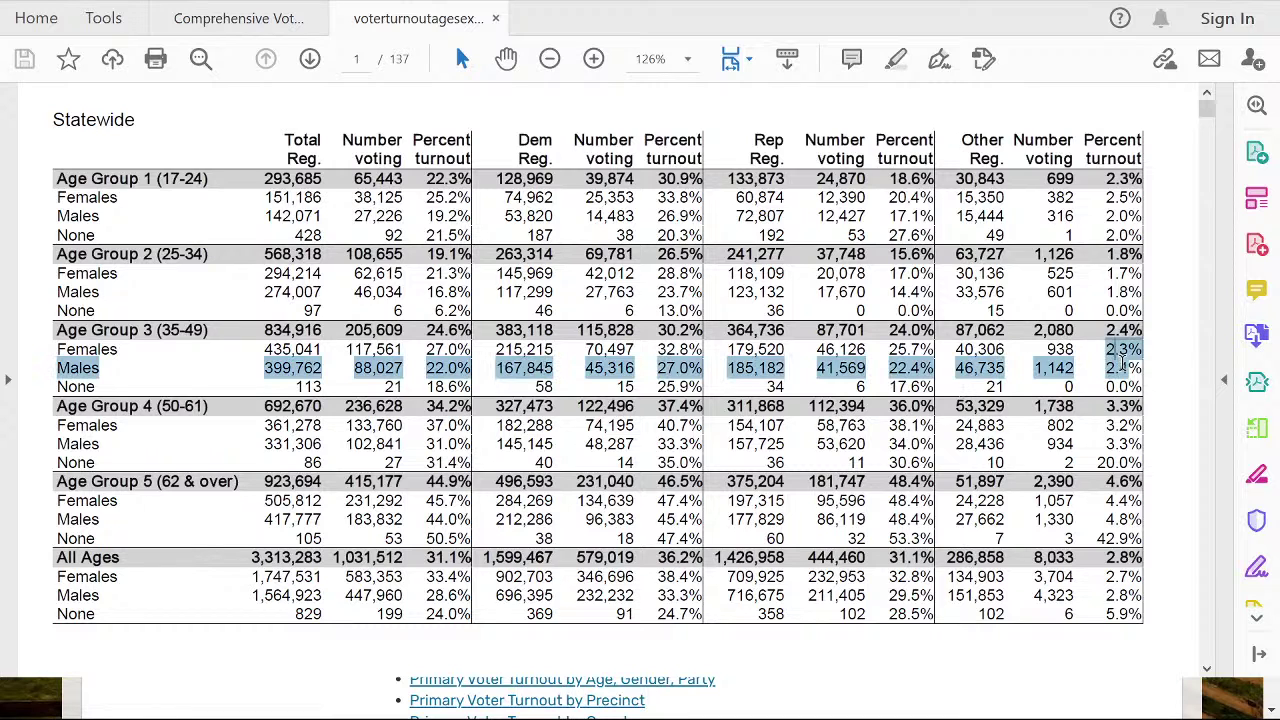
{"action": "left_click", "coordinate": [1133, 368]}
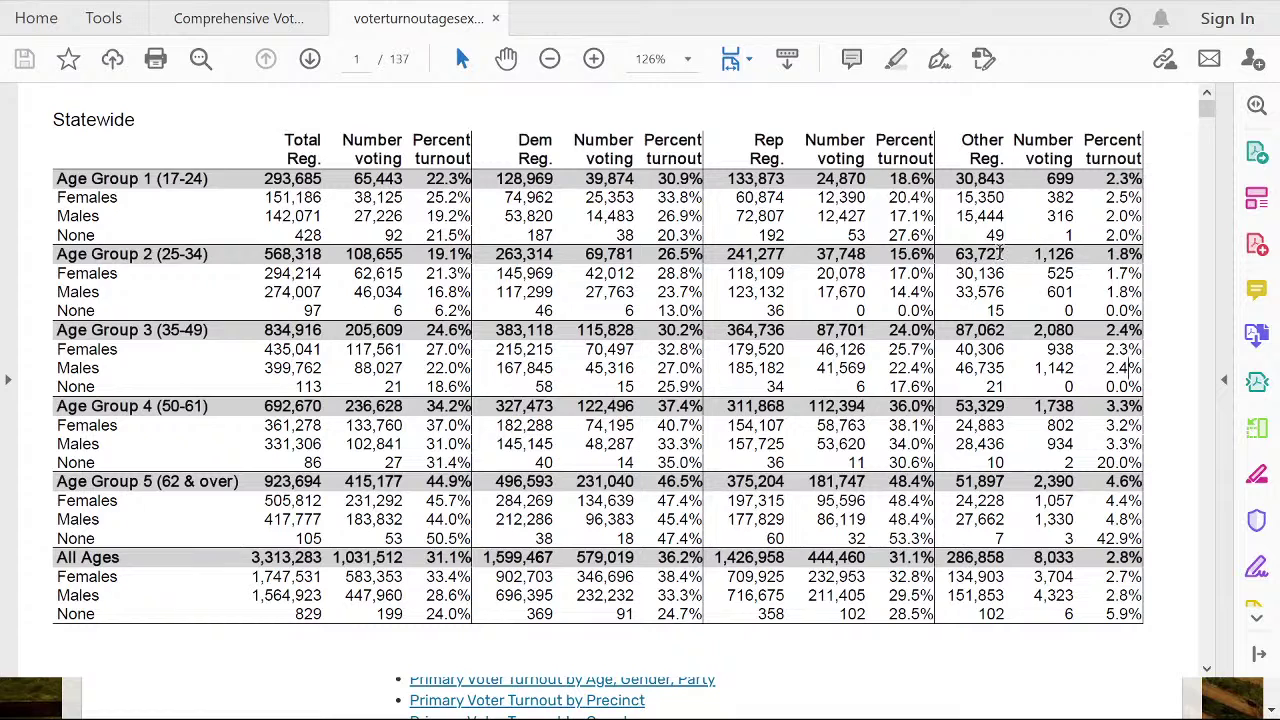
- Compare the Other registration of the 25-34 age group with the number of Republicans voting in the same group
{"action": "left_click_drag", "start_coordinate": [953, 255], "coordinate": [1006, 257]}
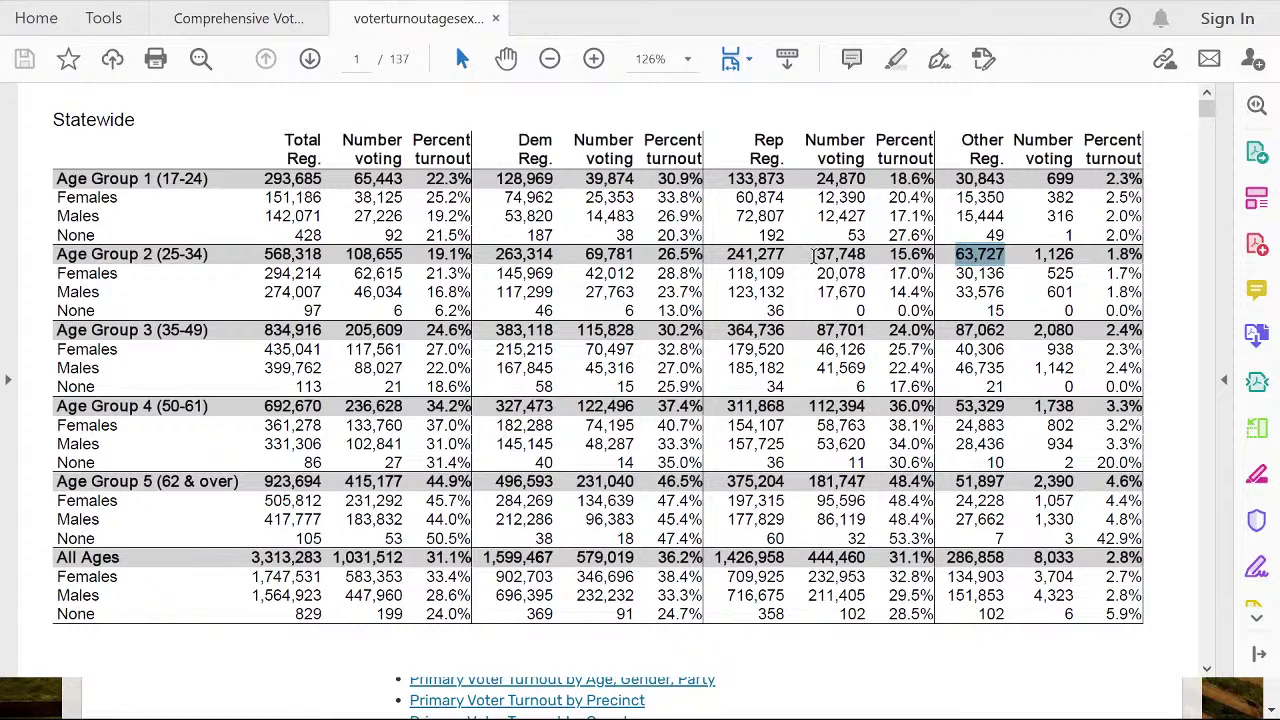
{"action": "left_click_drag", "start_coordinate": [816, 254], "coordinate": [864, 258]}
{"action": "left_click", "coordinate": [860, 262]}
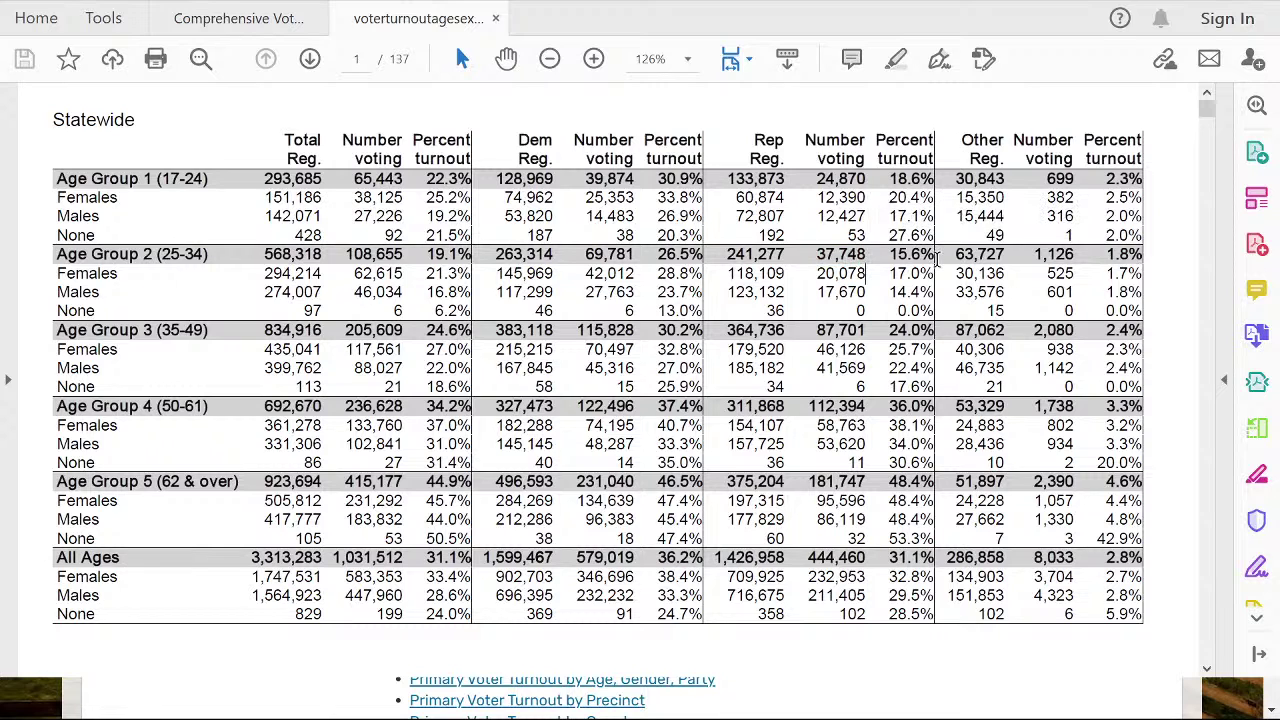
{"action": "left_click_drag", "start_coordinate": [955, 256], "coordinate": [1006, 258]}
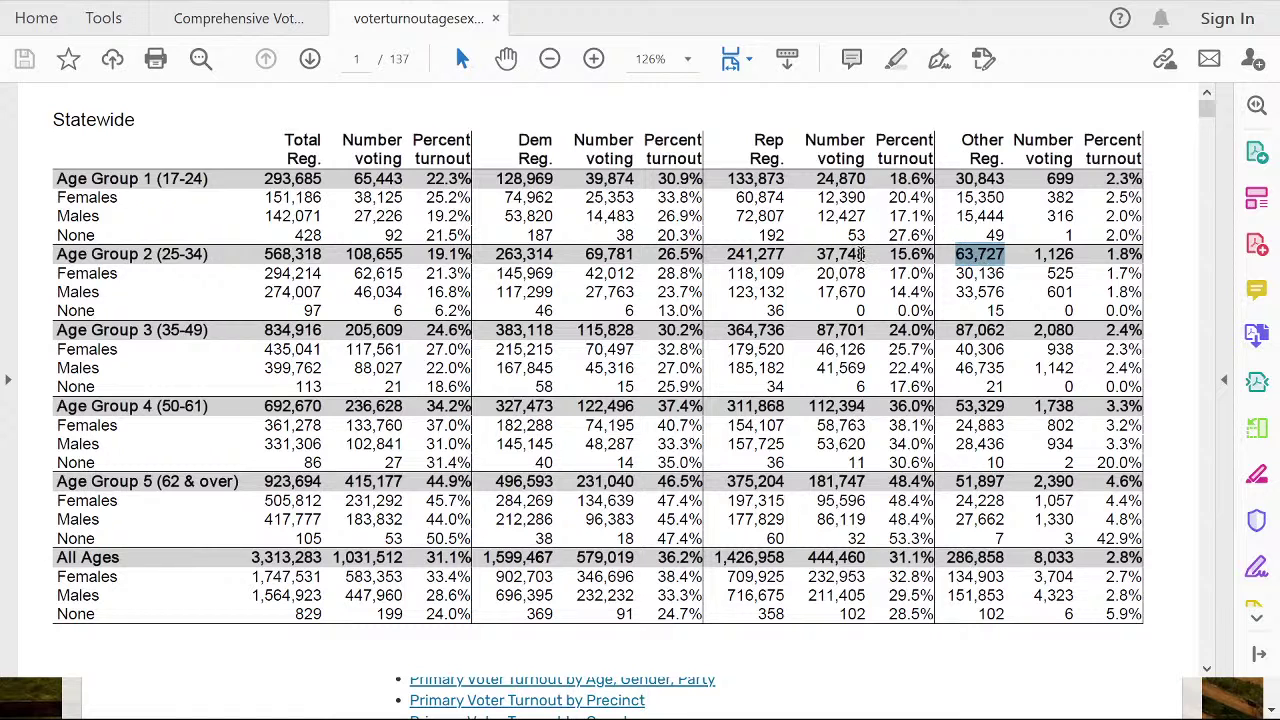
{"action": "left_click_drag", "start_coordinate": [865, 254], "coordinate": [861, 254]}
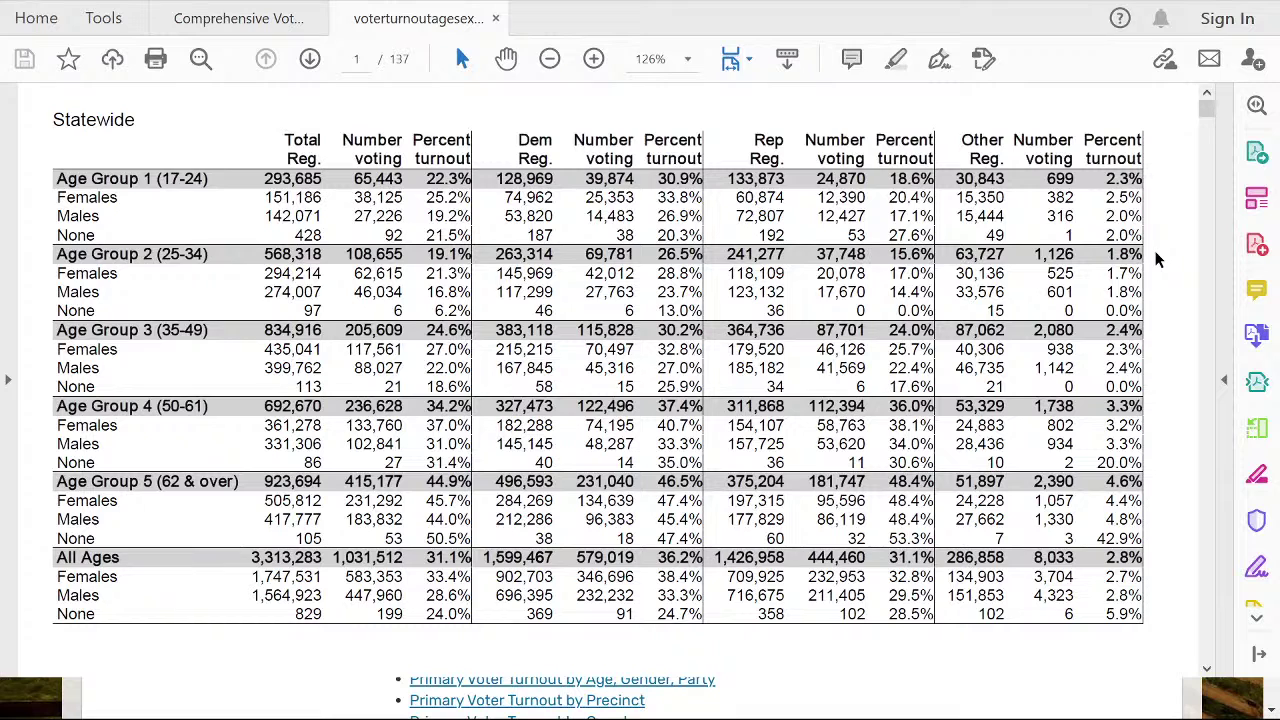
- Compare the Other registration of the 35-49 age group with its number voting
{"action": "mouse_move", "coordinate": [927, 345]}
{"action": "left_mouse_down"}
{"action": "mouse_move", "coordinate": [1018, 326]}
{"action": "mouse_move", "coordinate": [1005, 330]}
{"action": "left_mouse_up"}
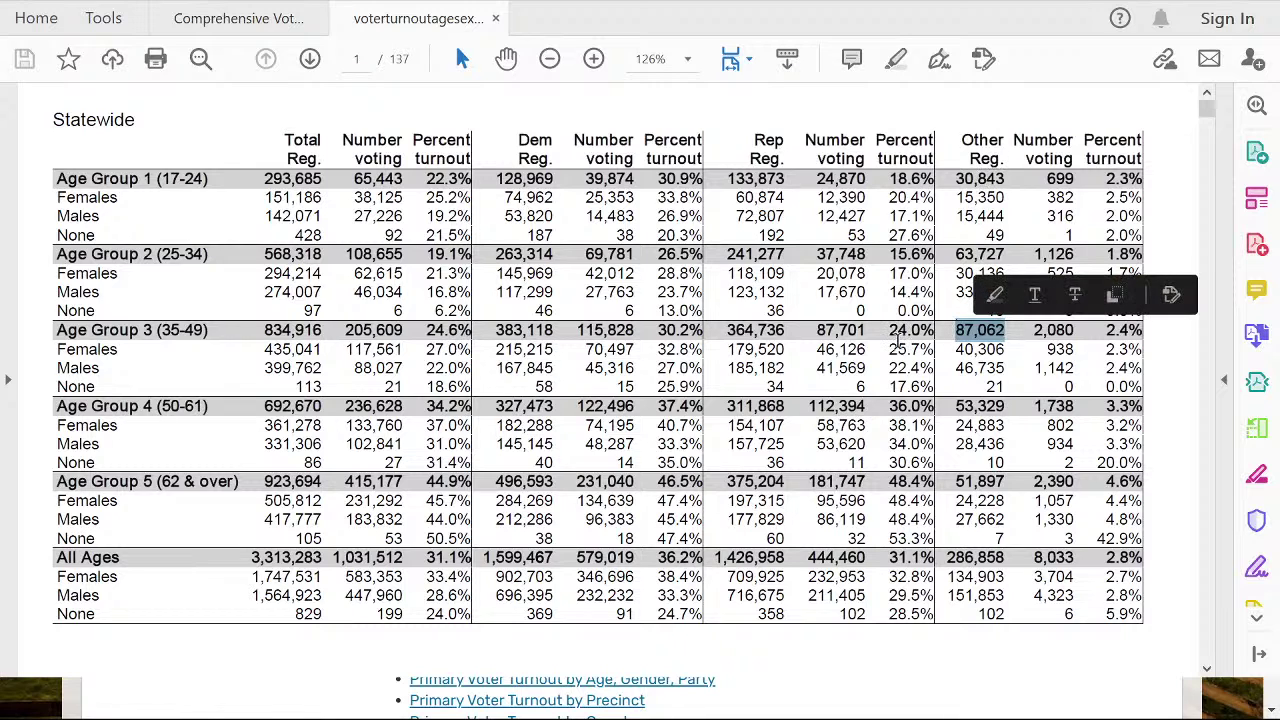
{"action": "left_click", "coordinate": [1045, 335]}
{"action": "left_click_drag", "start_coordinate": [1035, 332], "coordinate": [1076, 334]}
{"action": "left_click", "coordinate": [463, 343]}
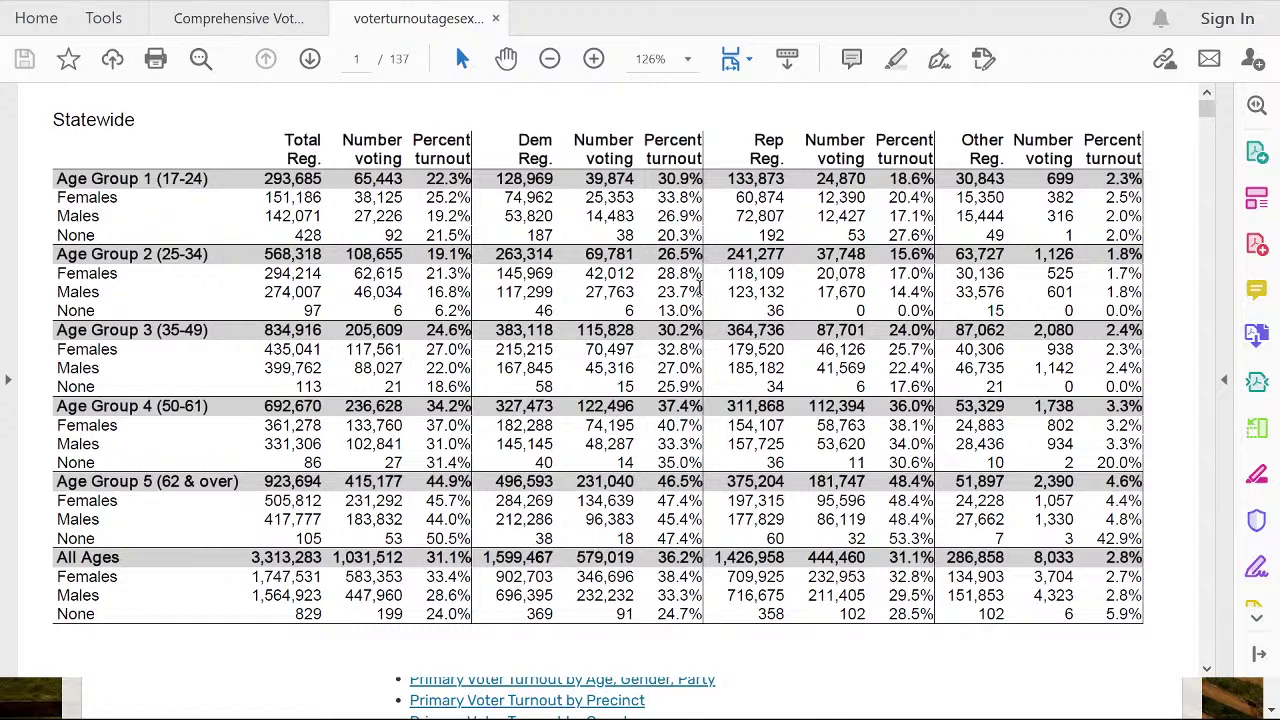
- Copy the statewide table's data rows from Age Group 1 (17-24) through the All Ages breakdown, without the column headings
{"action": "left_click_drag", "start_coordinate": [48, 172], "coordinate": [1137, 610]}
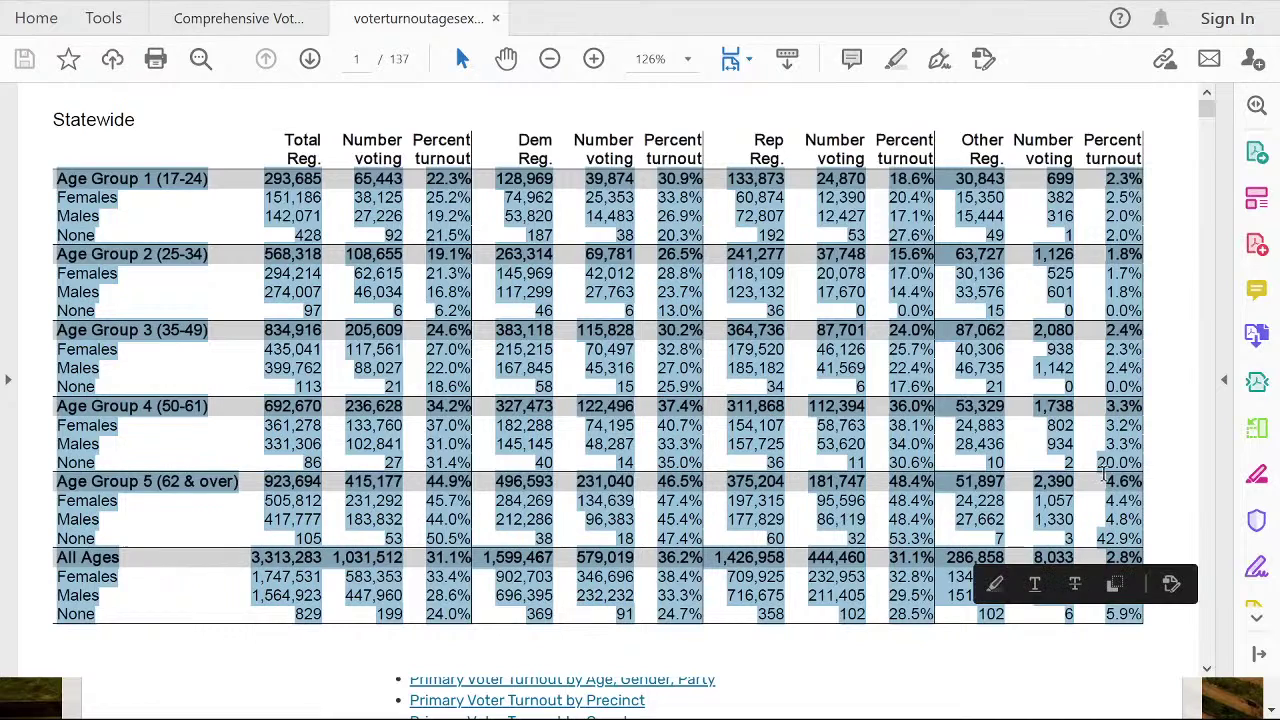
{"action": "scroll", "coordinate": [1091, 455], "scroll_direction": "down", "scroll_amount": 2}
{"action": "scroll", "coordinate": [1085, 448], "scroll_direction": "up", "scroll_amount": 3}
{"action": "scroll", "coordinate": [1082, 445], "scroll_direction": "down", "scroll_amount": 1}
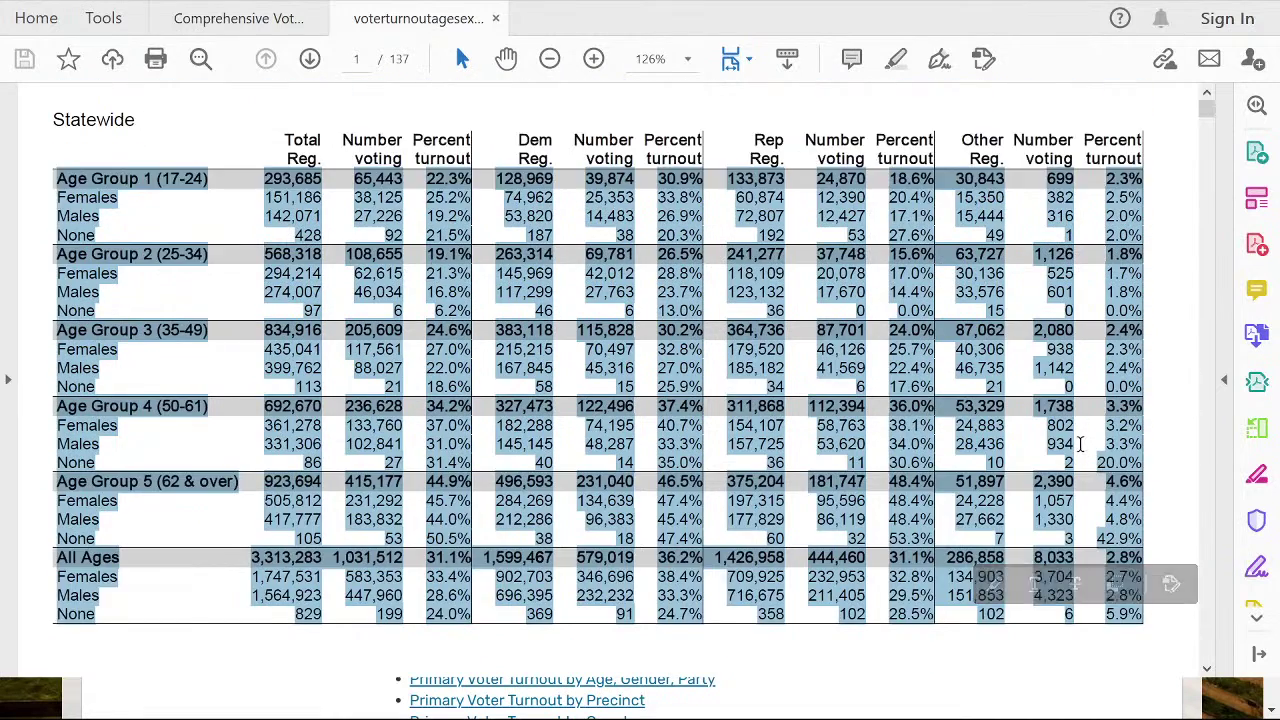
{"action": "scroll", "coordinate": [1082, 445], "scroll_direction": "up", "scroll_amount": 4}
{"action": "scroll", "coordinate": [500, 222], "scroll_direction": "down", "scroll_amount": 4}
{"action": "scroll", "coordinate": [500, 222], "scroll_direction": "down", "scroll_amount": 1}
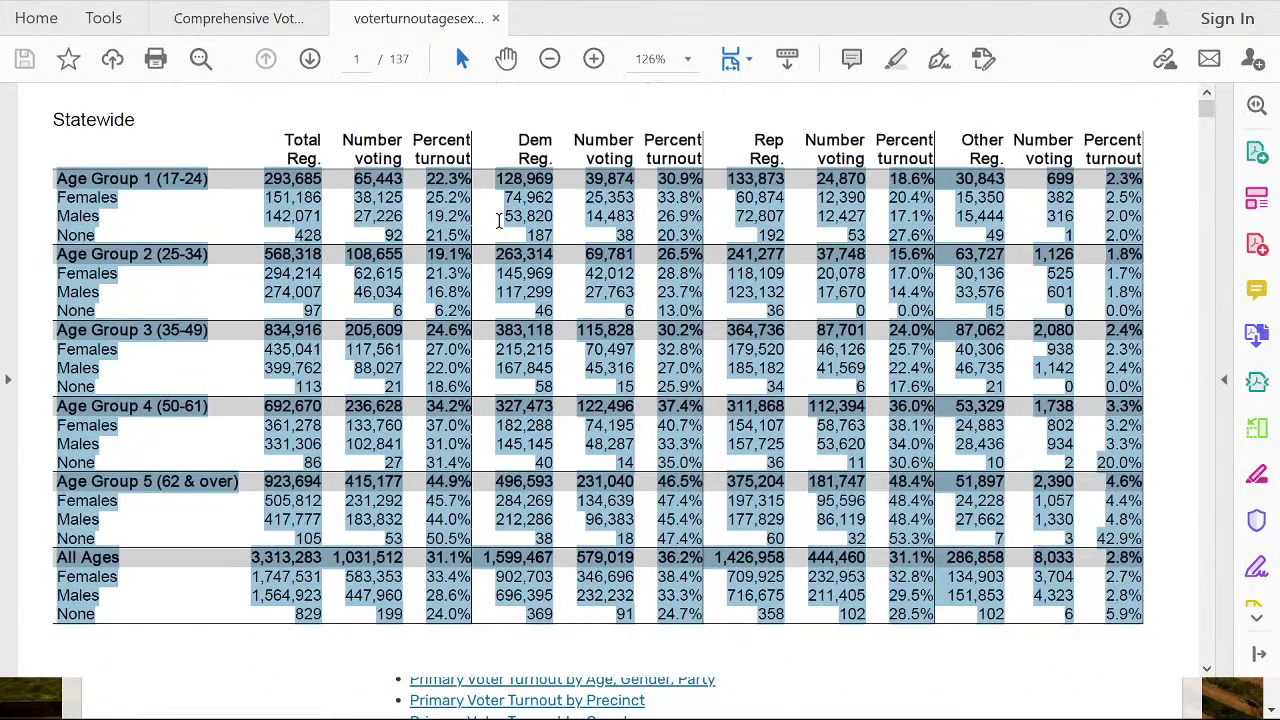
{"action": "scroll", "coordinate": [492, 254], "scroll_direction": "down", "scroll_amount": 1}
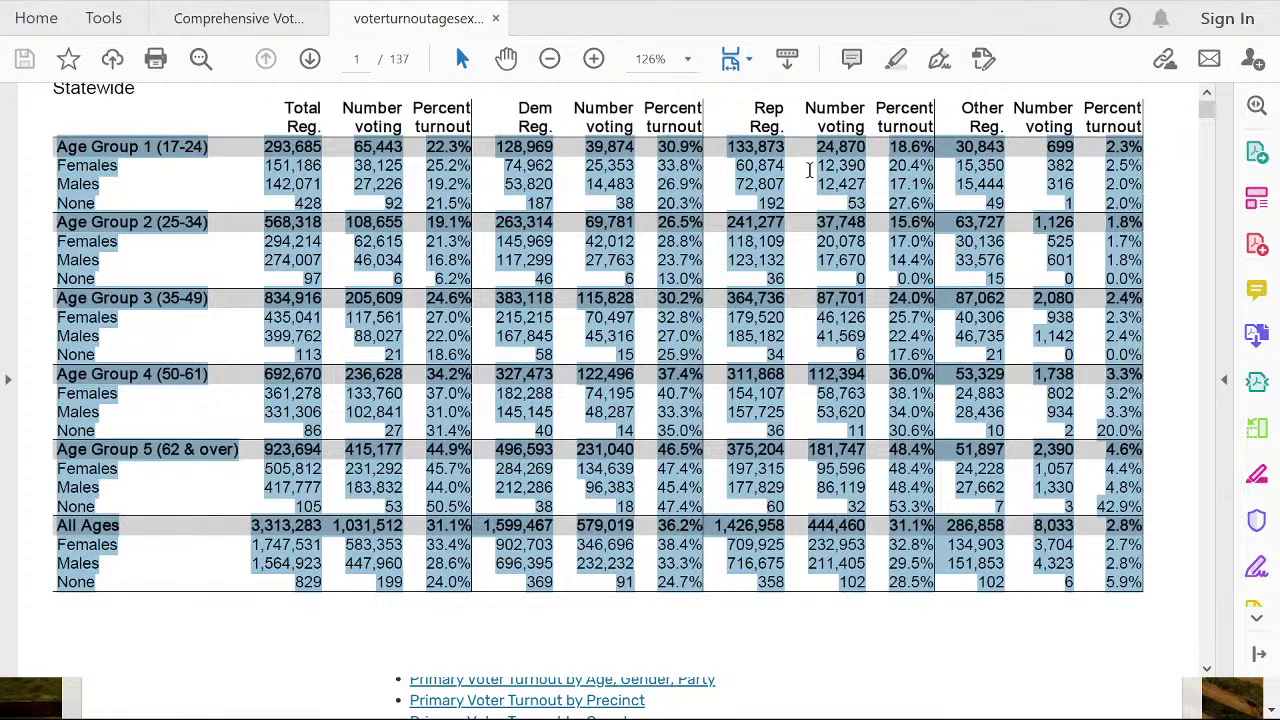
{"action": "scroll", "coordinate": [763, 165], "scroll_direction": "up", "scroll_amount": 1}
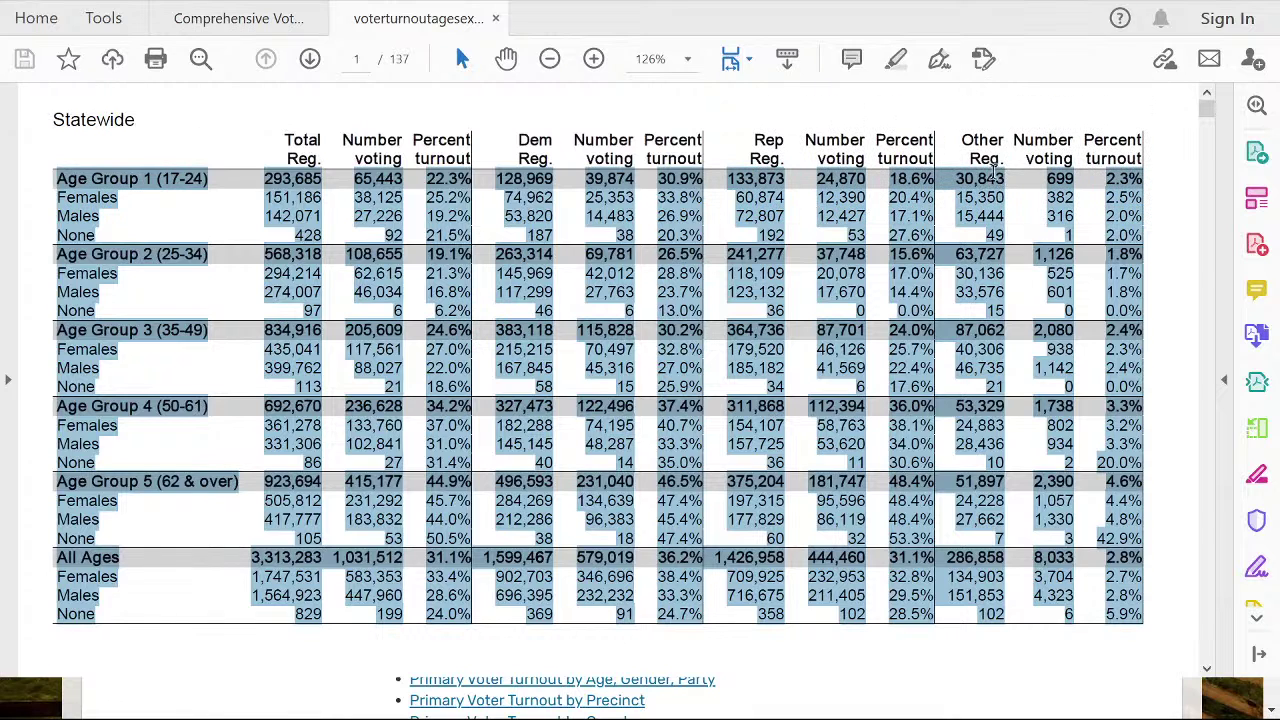
{"action": "scroll", "coordinate": [993, 168], "scroll_direction": "down", "scroll_amount": 2}
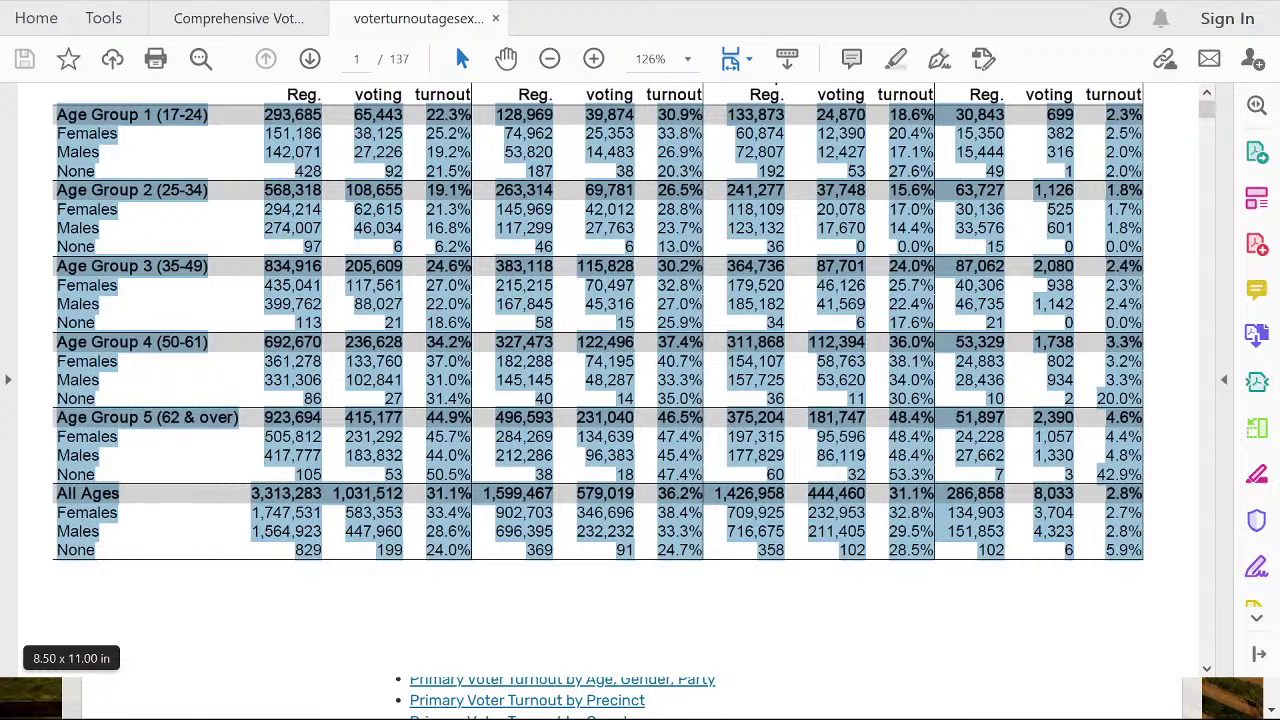
- Switch to the Primary vs. General election turnout comparison spreadsheet, add a new sheet and paste the copied rows from cell A1
{"action": "key", "text": "alt+Tab"}
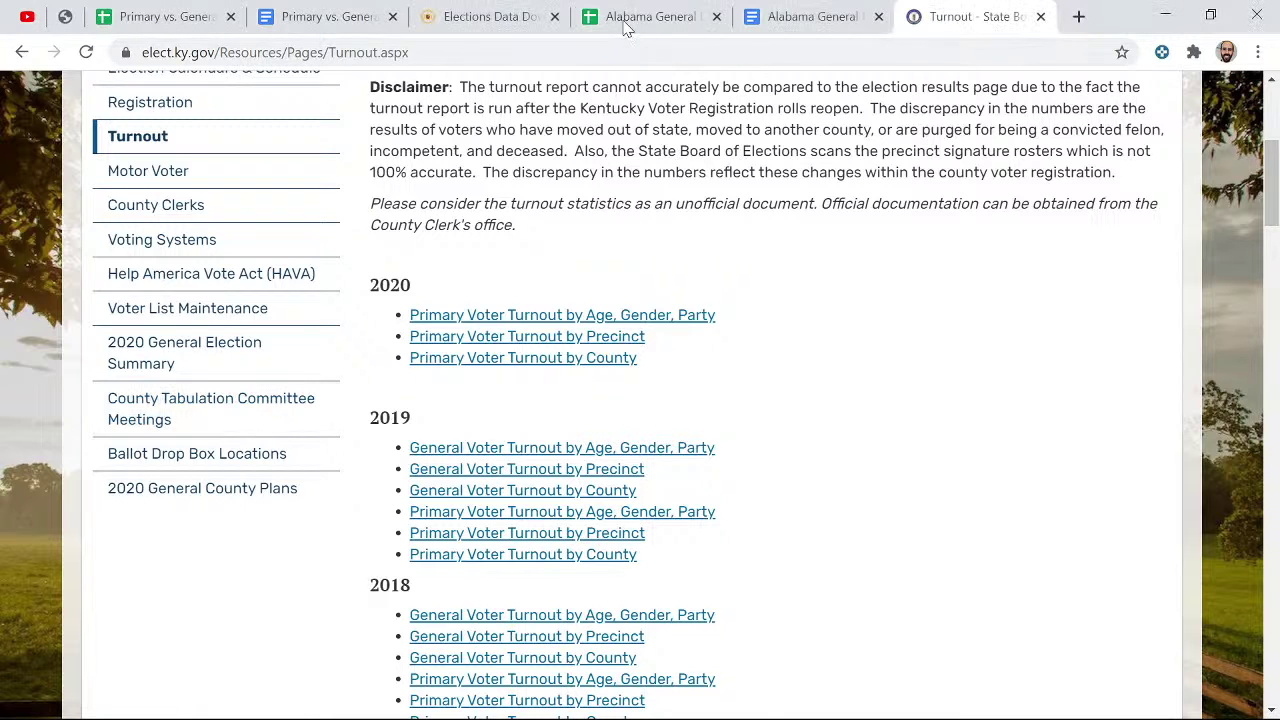
{"action": "left_click", "coordinate": [165, 16]}
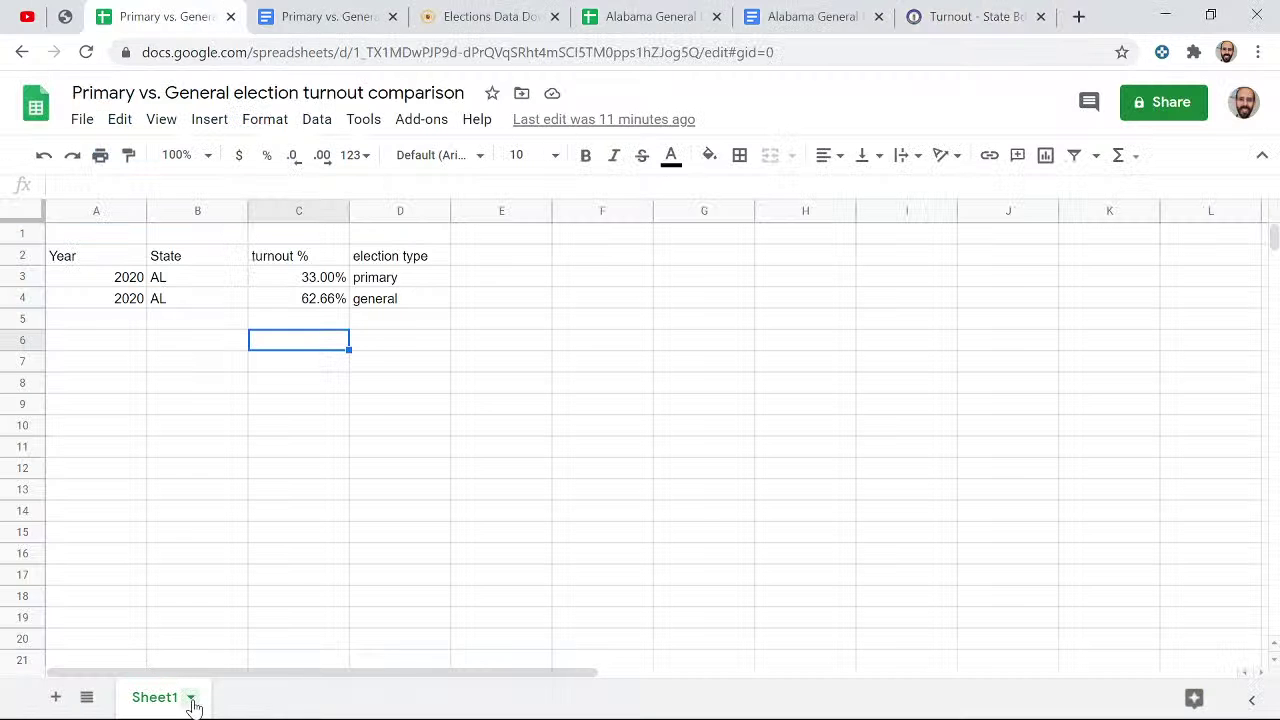
{"action": "left_click", "coordinate": [55, 698]}
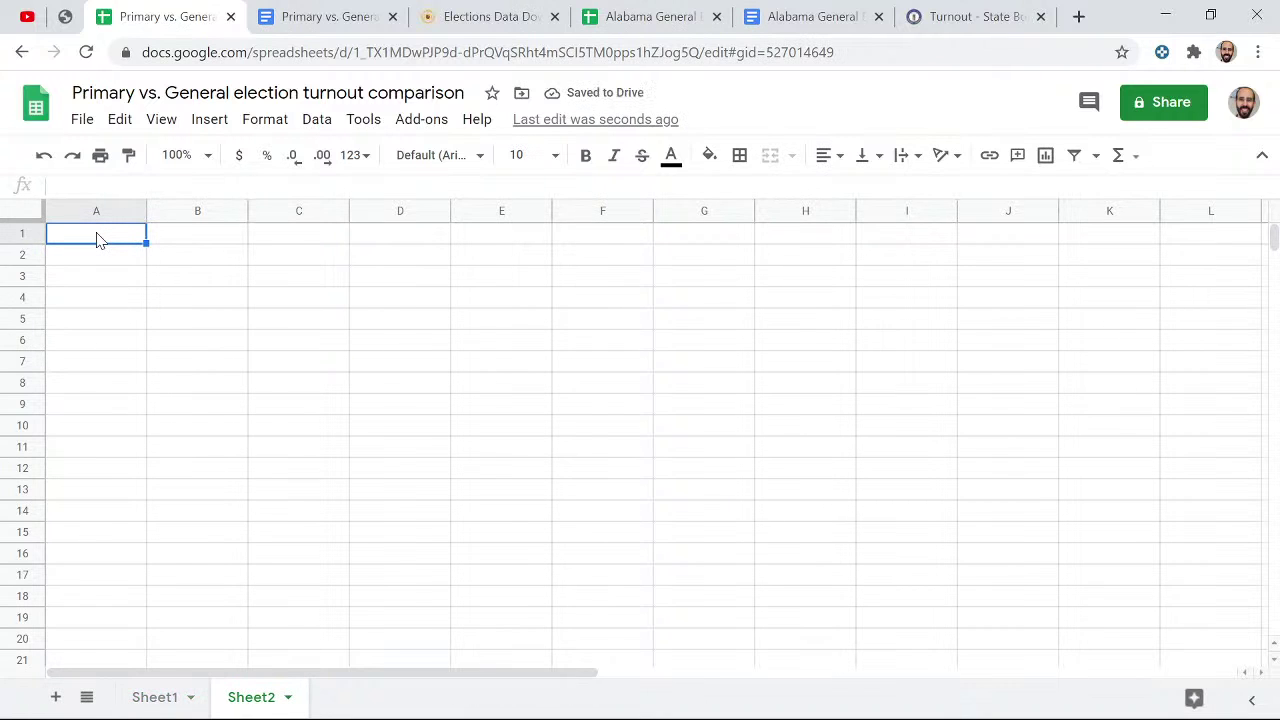
{"action": "key", "text": "ctrl+v"}
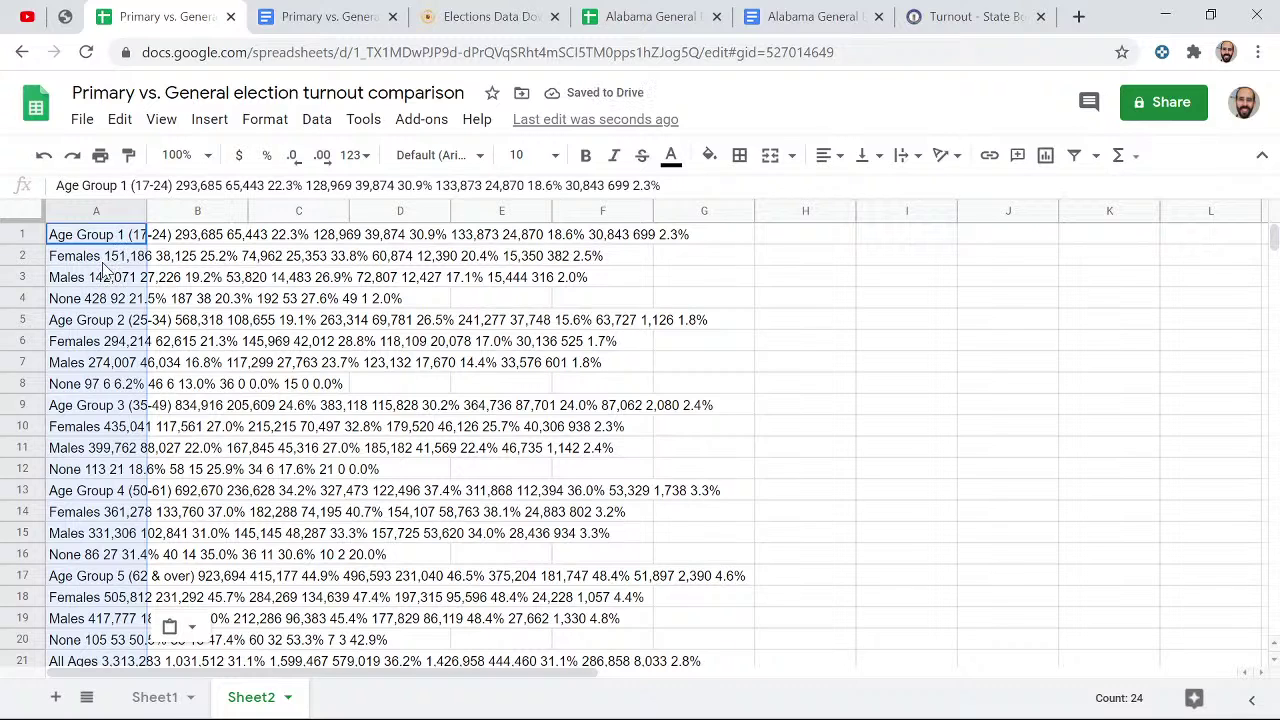
- Check the pasted turnout data in column A for cleanup suggestions
{"action": "left_click", "coordinate": [122, 211]}
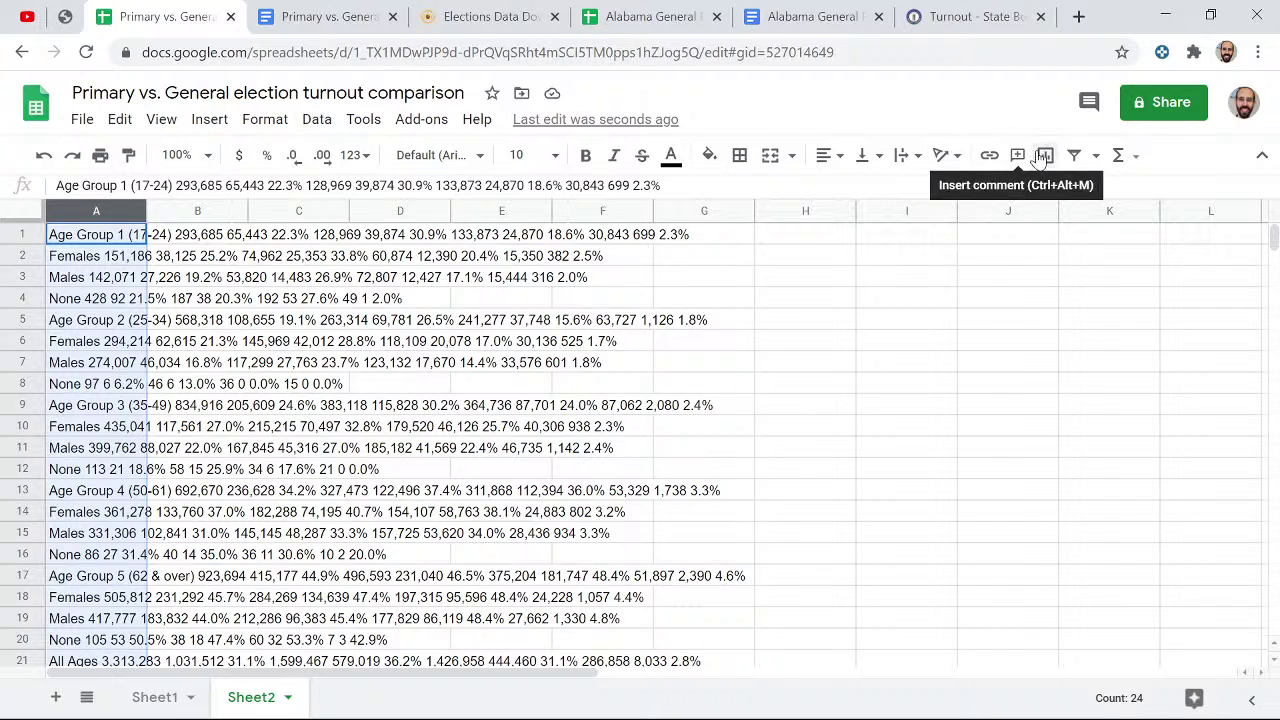
{"action": "left_click", "coordinate": [265, 119]}
{"action": "mouse_move", "coordinate": [317, 120]}
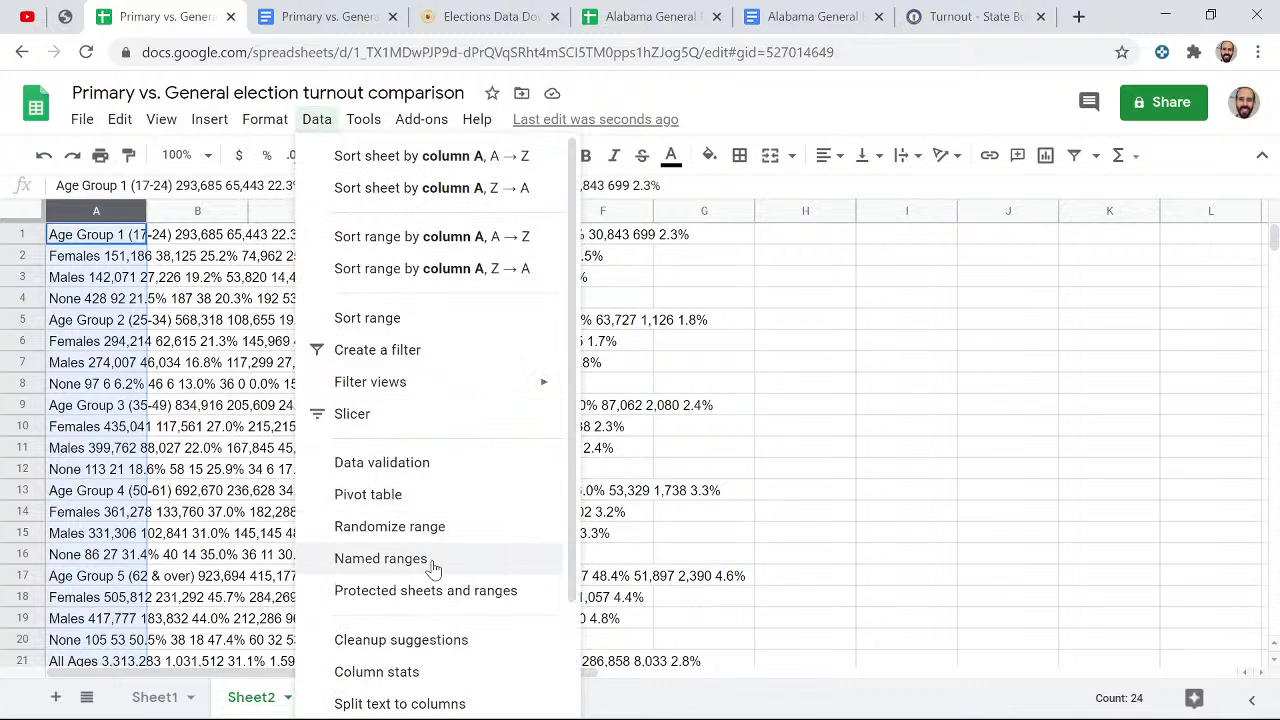
{"action": "scroll", "coordinate": [446, 645], "scroll_direction": "down", "scroll_amount": 2}
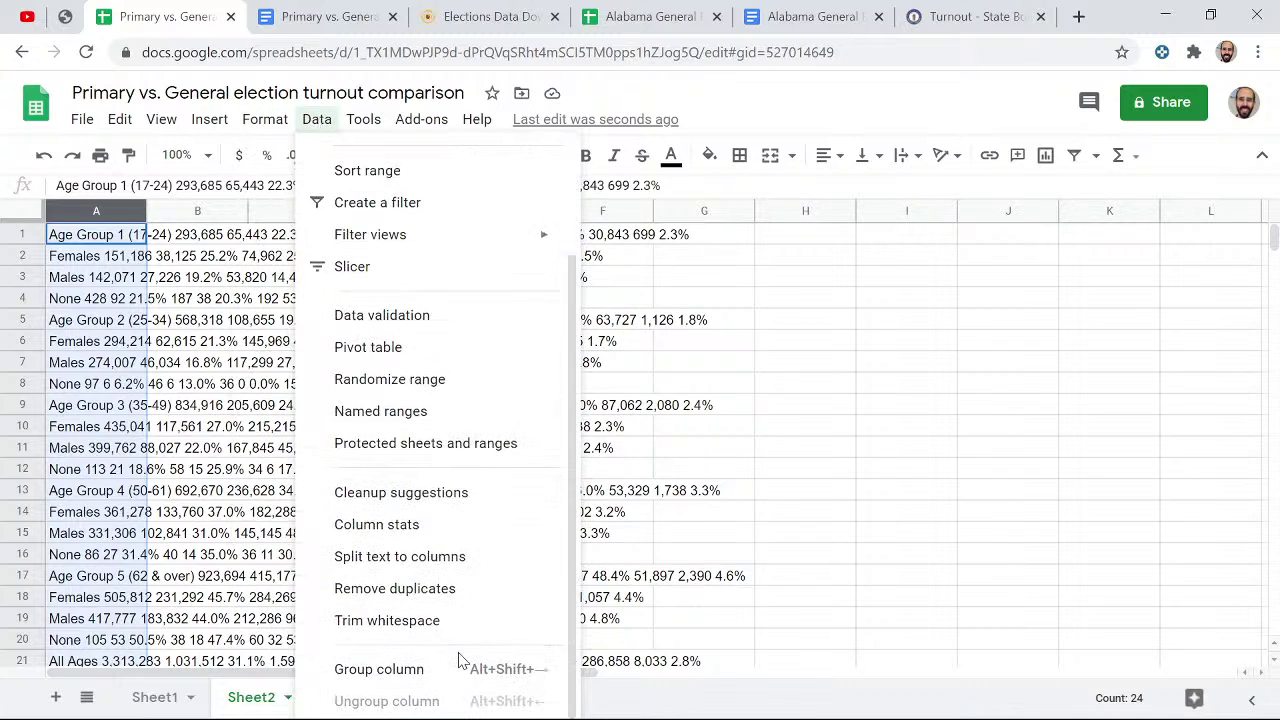
{"action": "left_click", "coordinate": [455, 503]}
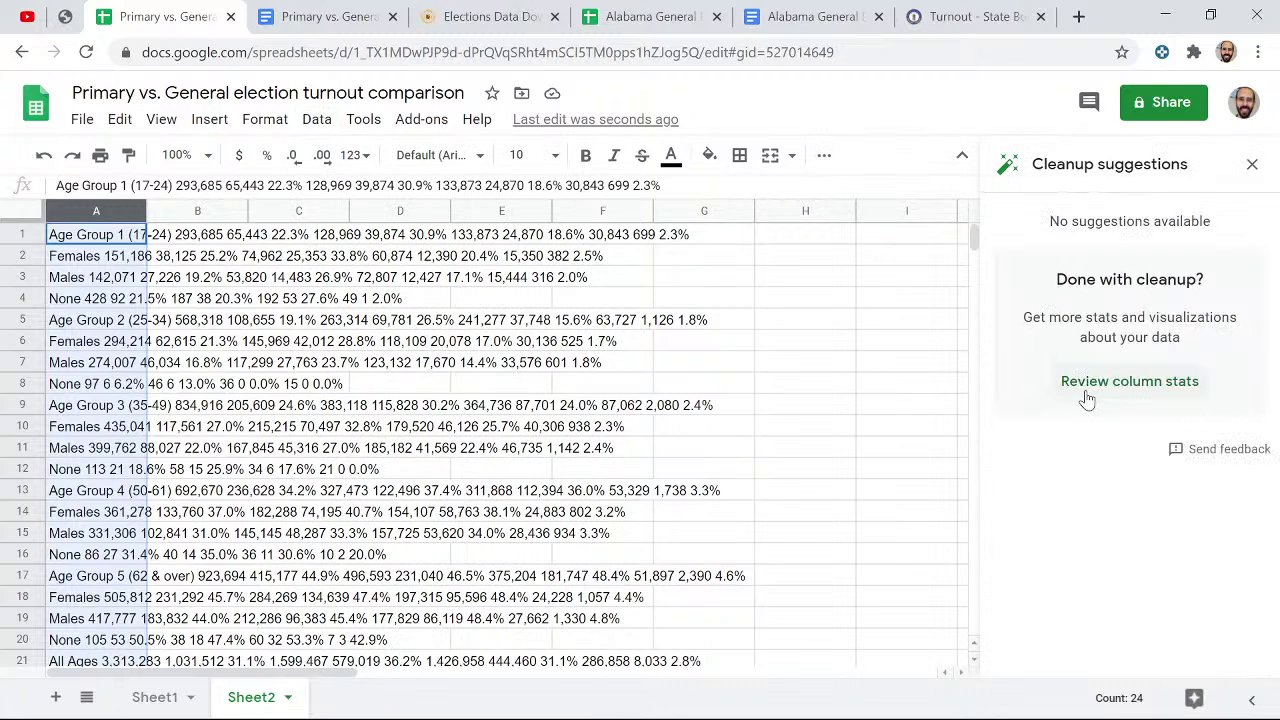
{"action": "left_click", "coordinate": [1252, 165]}
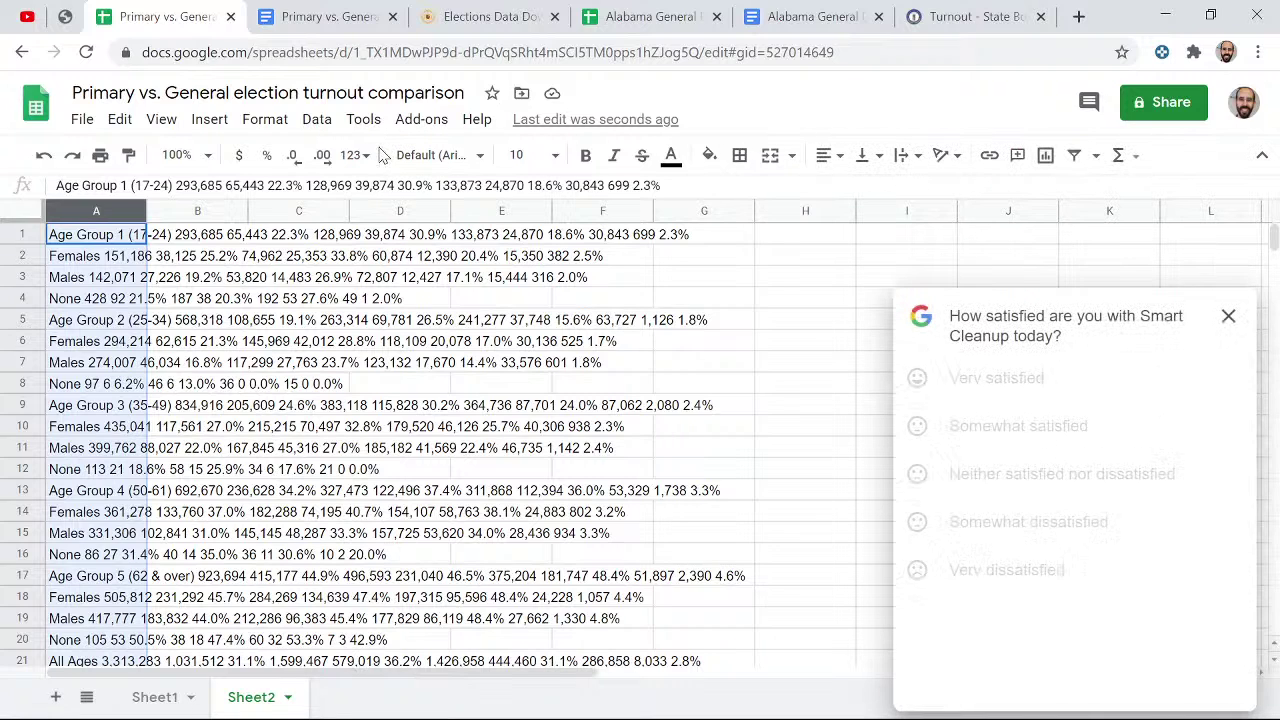
{"action": "left_click", "coordinate": [1225, 313]}
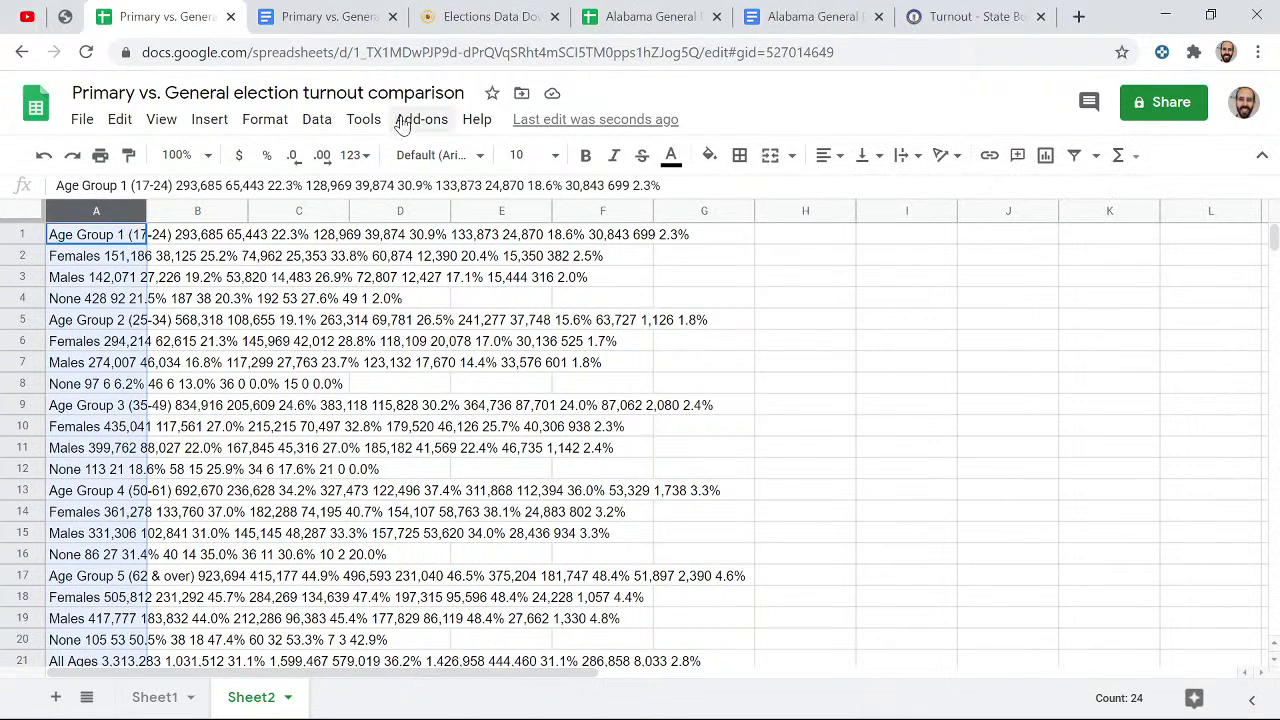
- Split the pasted text in column A into columns with Space as the separator, and look over the resulting rows
{"action": "left_click", "coordinate": [430, 124]}
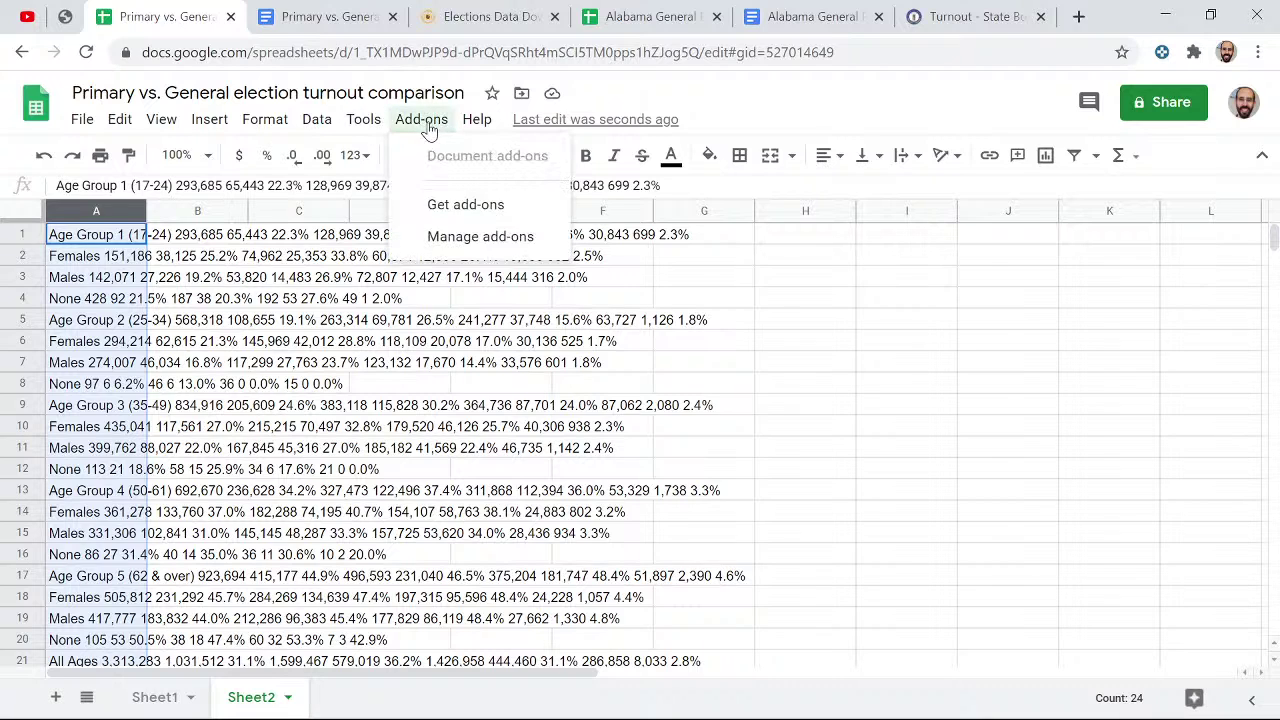
{"action": "left_click", "coordinate": [370, 124]}
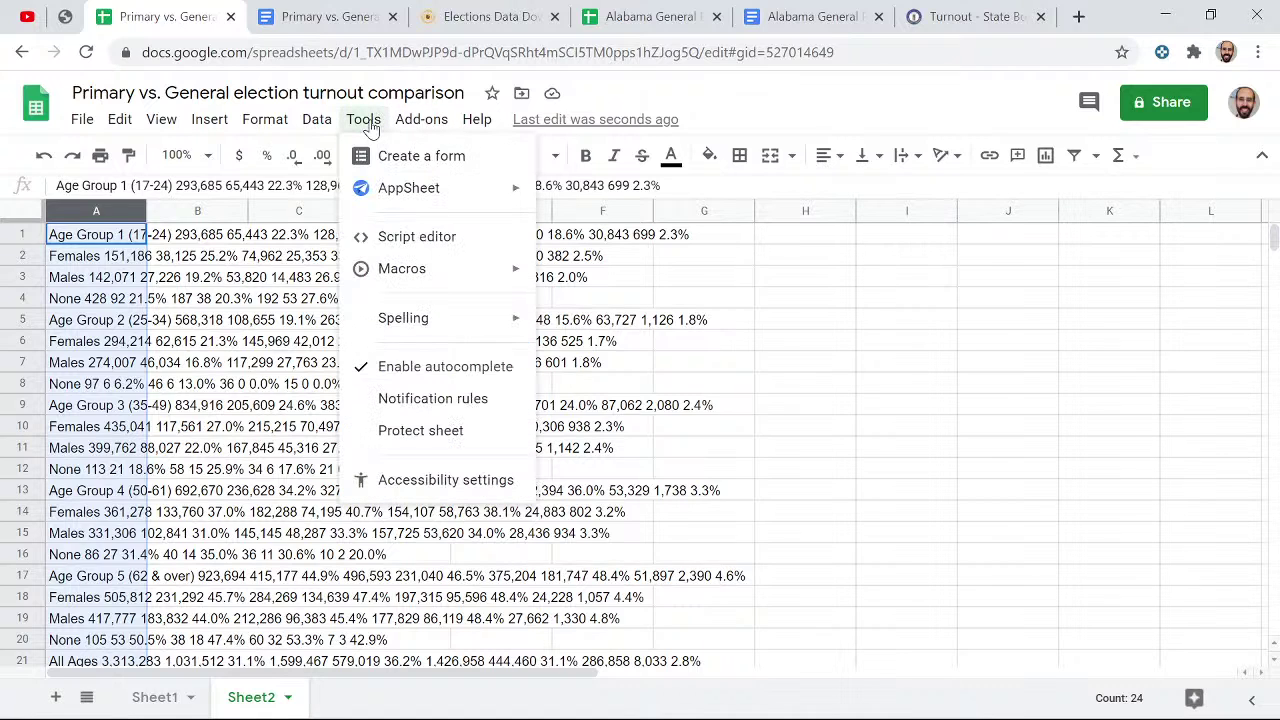
{"action": "mouse_move", "coordinate": [318, 128]}
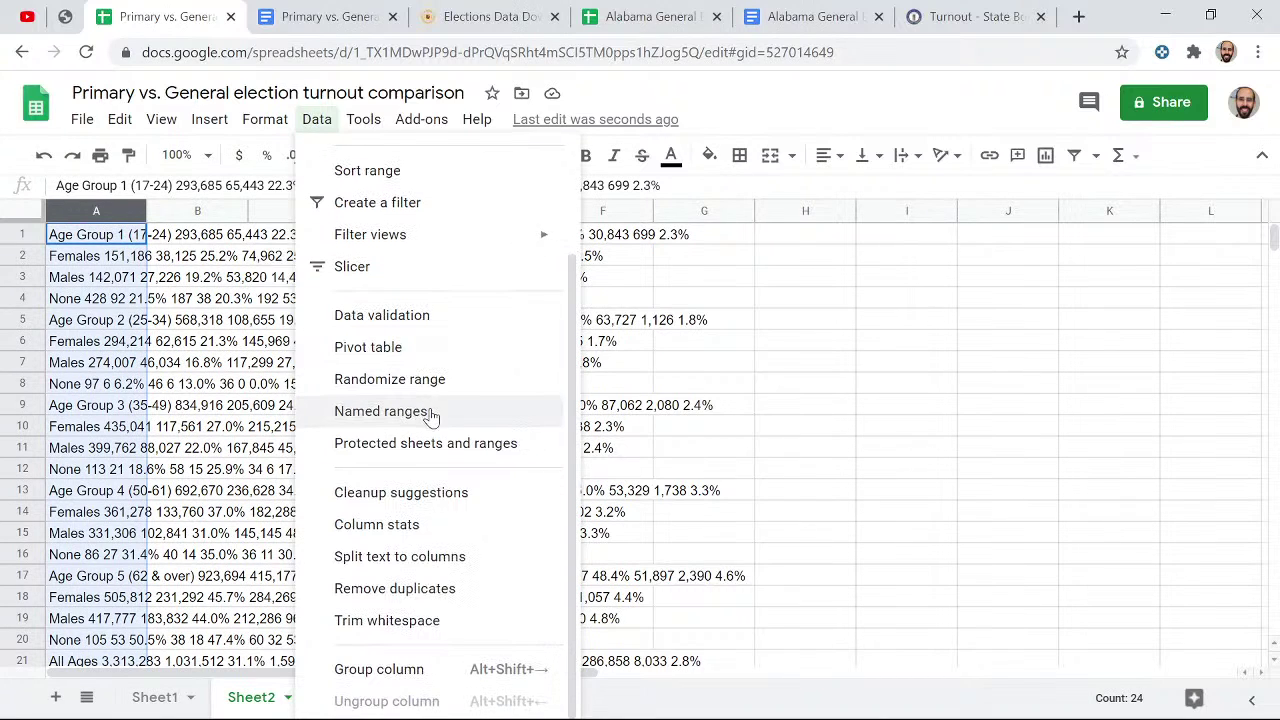
{"action": "left_click", "coordinate": [467, 567]}
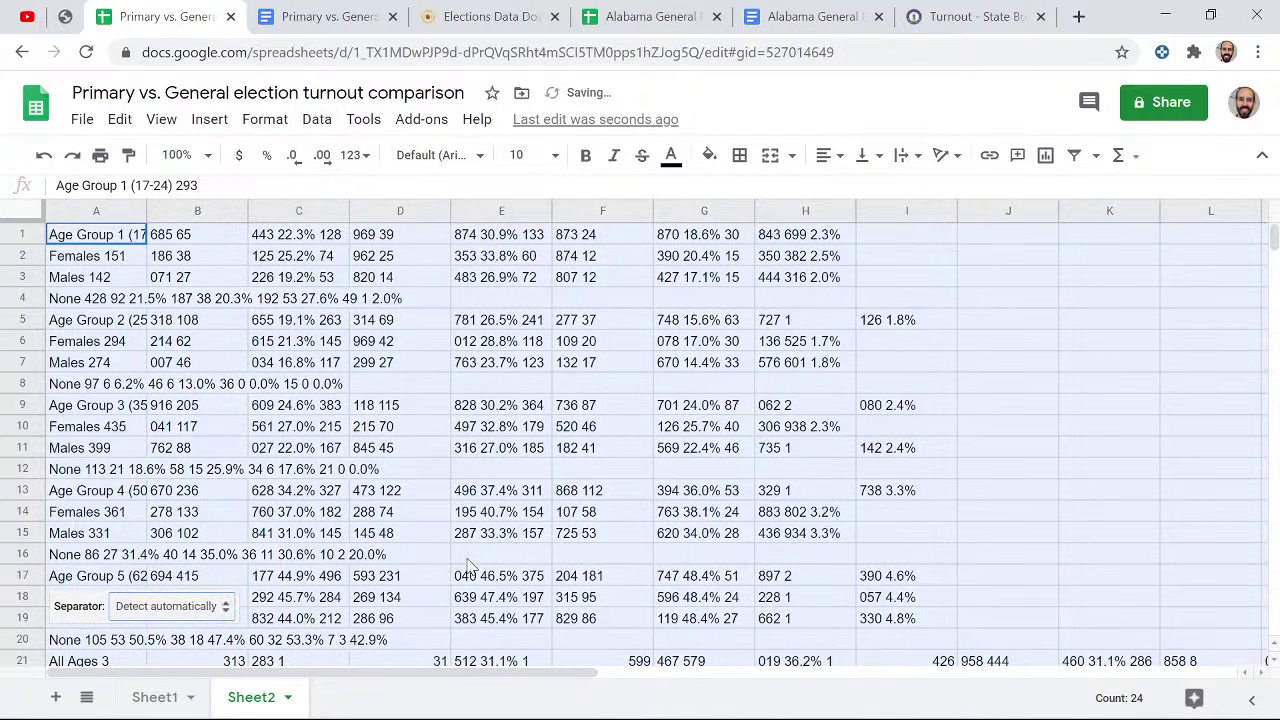
{"action": "left_click", "coordinate": [224, 607]}
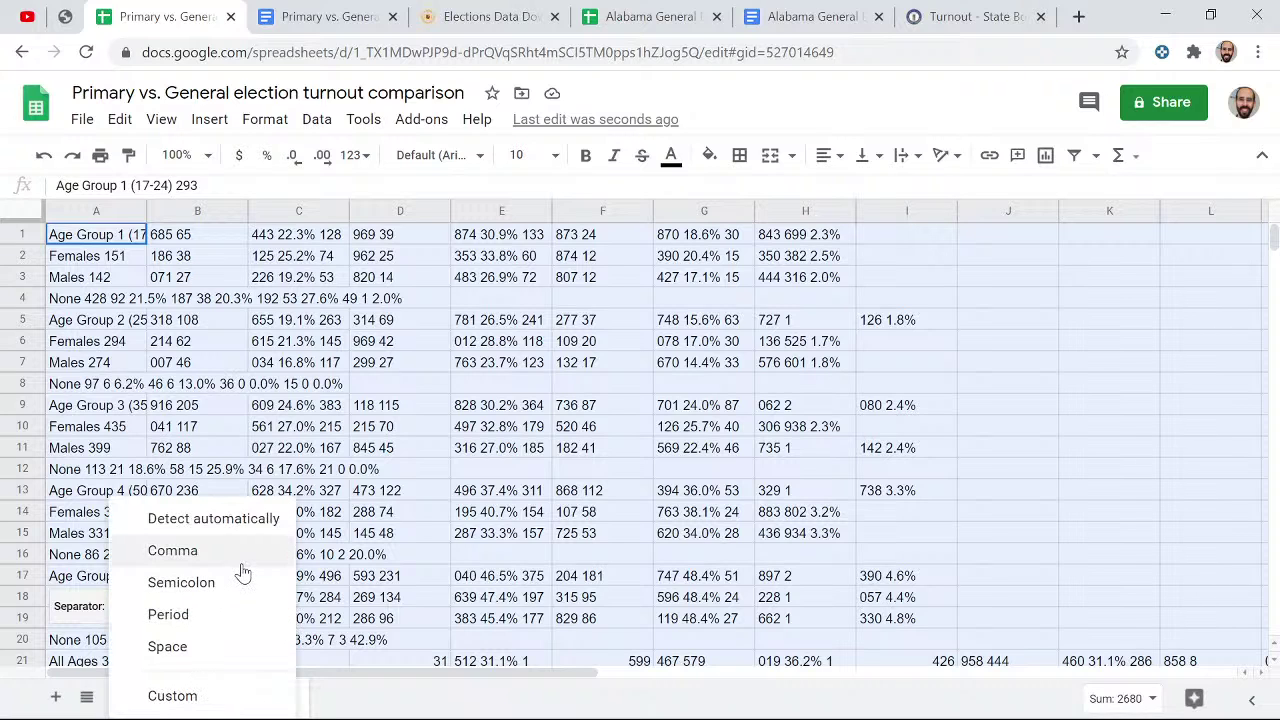
{"action": "left_click", "coordinate": [230, 660]}
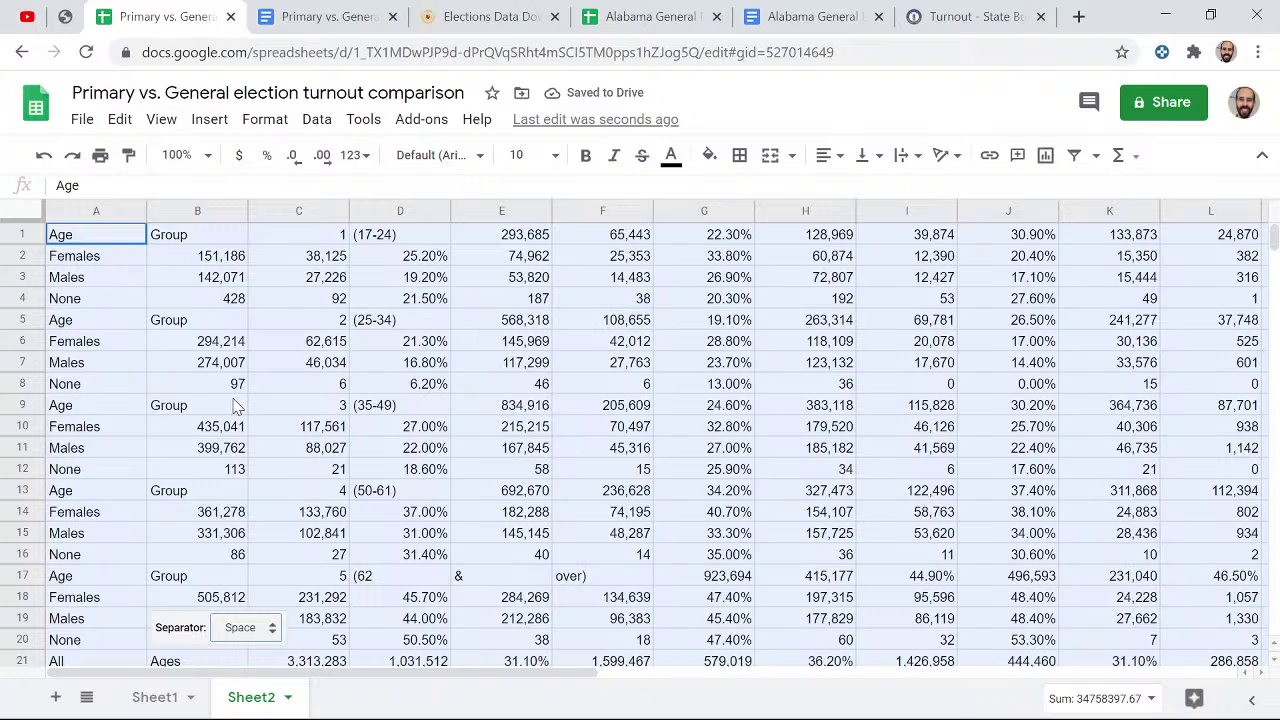
{"action": "left_click", "coordinate": [274, 283]}
{"action": "scroll", "coordinate": [272, 292], "scroll_direction": "down", "scroll_amount": 1}
{"action": "scroll", "coordinate": [272, 292], "scroll_direction": "down", "scroll_amount": 3}
{"action": "scroll", "coordinate": [270, 288], "scroll_direction": "up", "scroll_amount": 4}
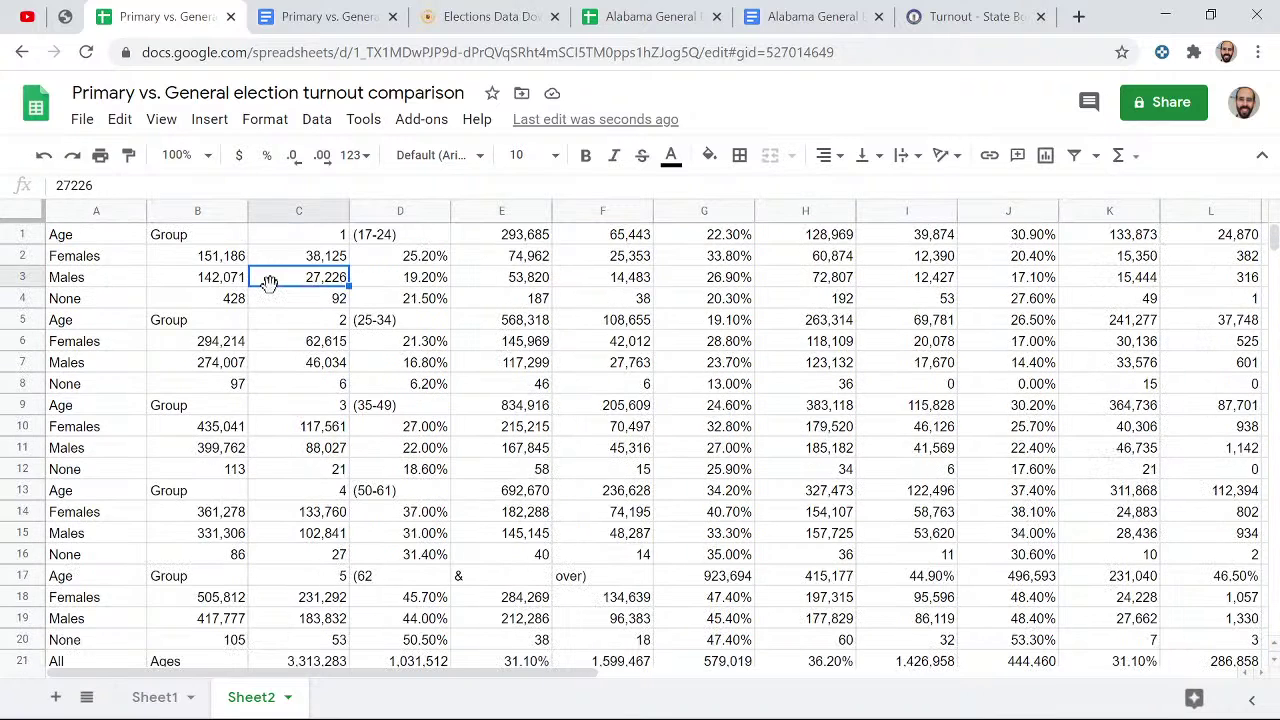
{"action": "scroll", "coordinate": [270, 288], "scroll_direction": "down", "scroll_amount": 4}
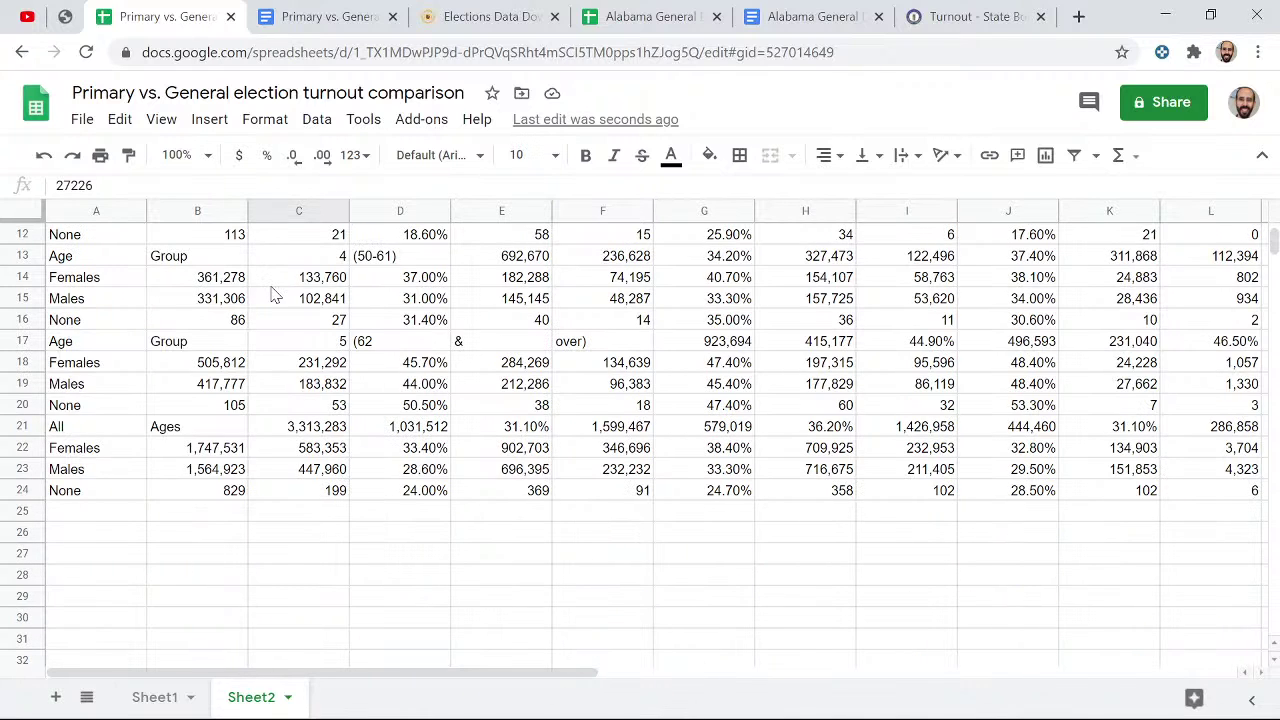
- Insert an empty row above the first row of the split turnout data for column headings
{"action": "scroll", "coordinate": [272, 295], "scroll_direction": "up", "scroll_amount": 4}
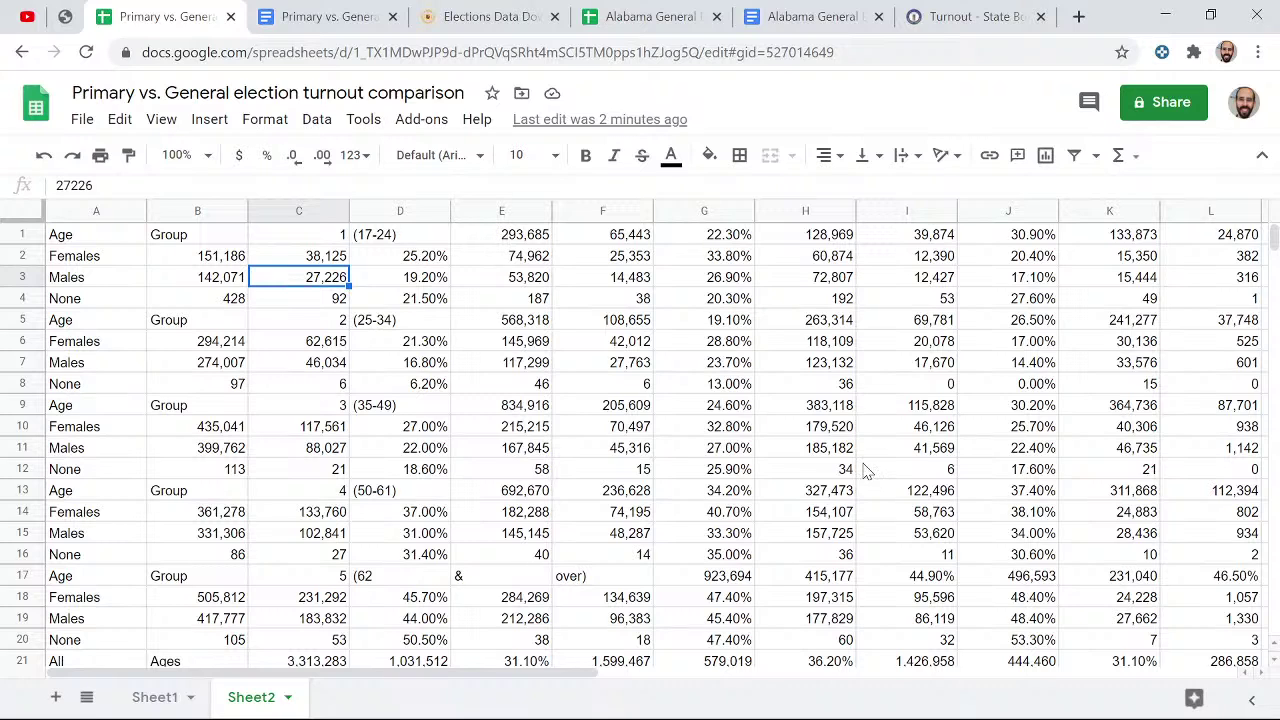
{"action": "left_click", "coordinate": [32, 232]}
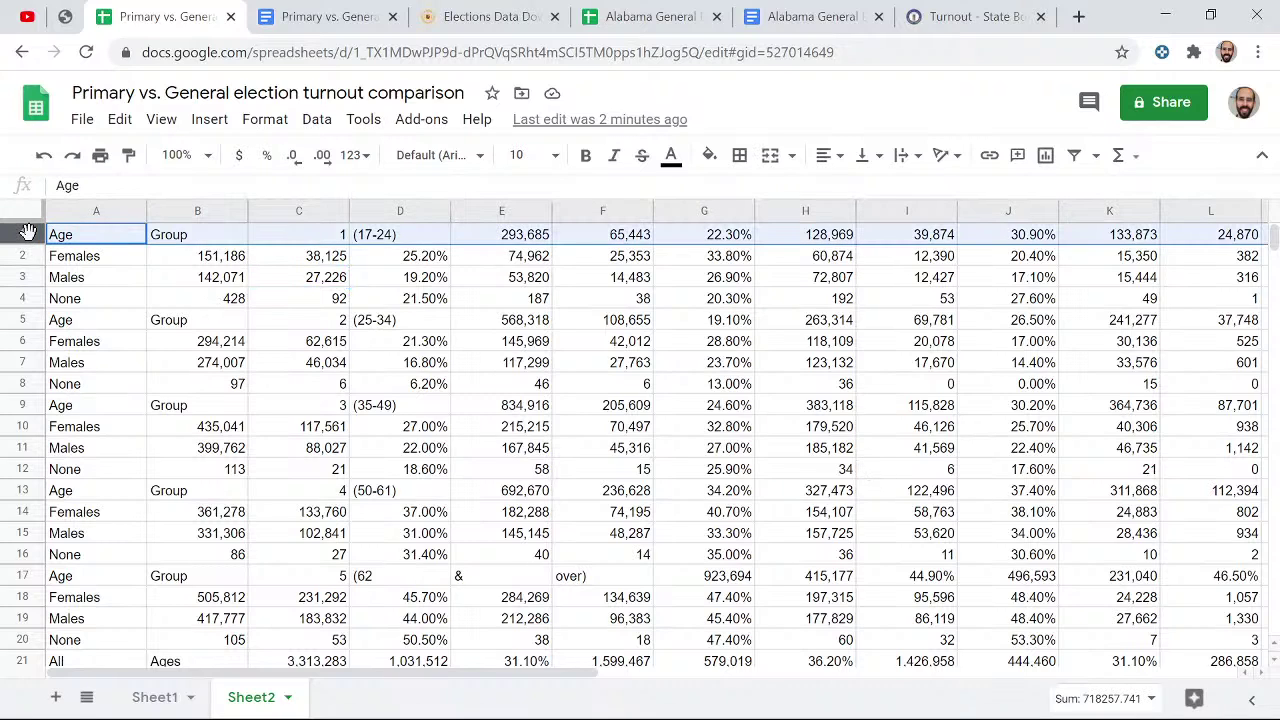
{"action": "right_click", "coordinate": [26, 233]}
{"action": "left_click", "coordinate": [89, 305]}
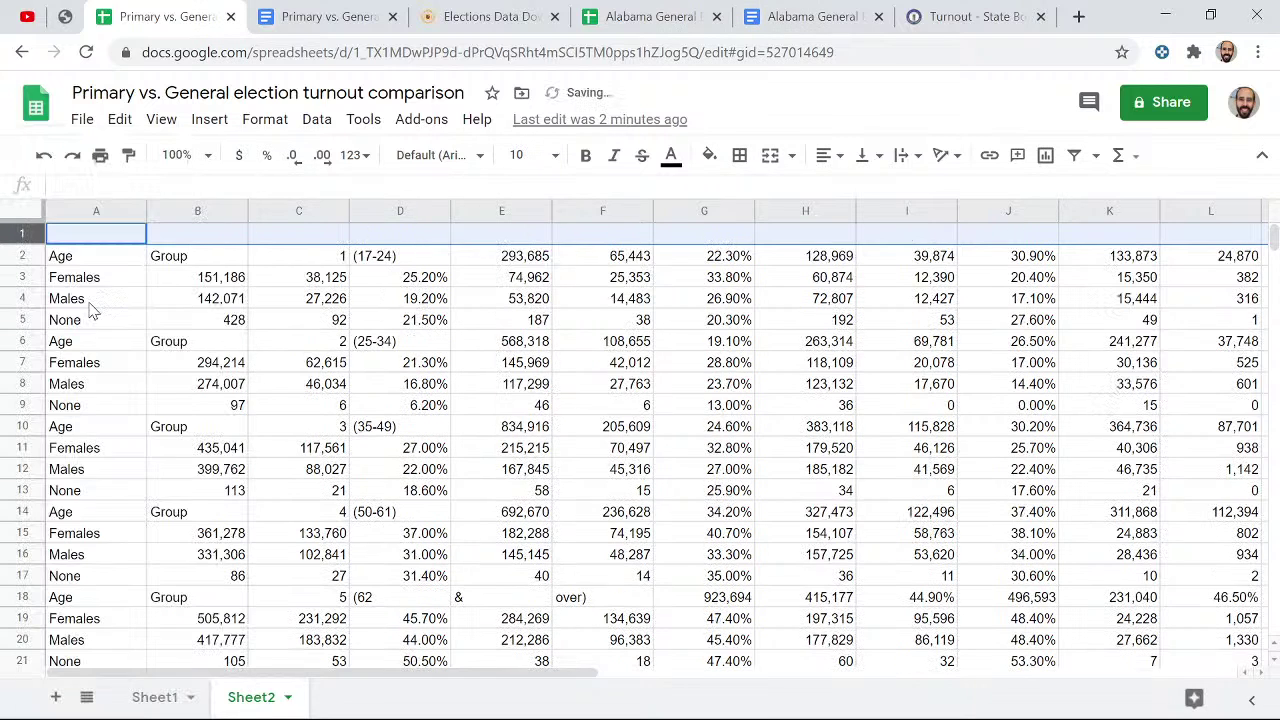
{"action": "left_click", "coordinate": [216, 262]}
{"action": "left_click", "coordinate": [286, 252]}
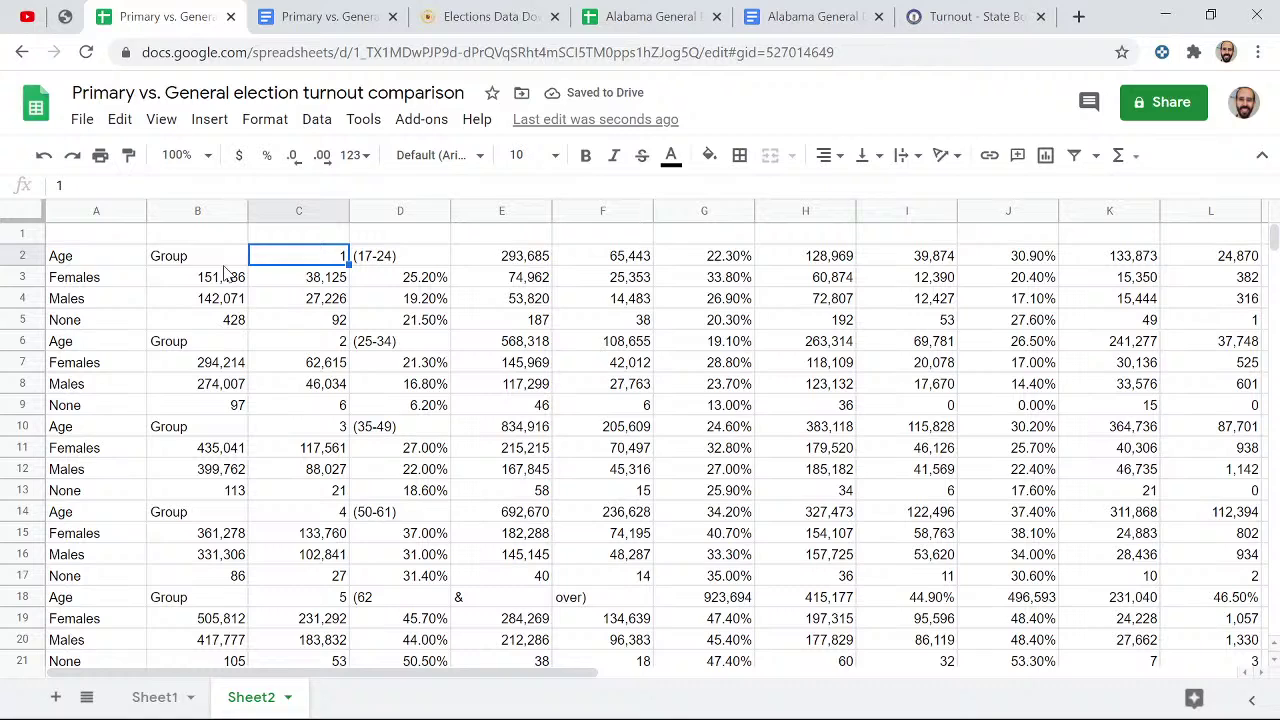
- Switch to the Kentucky State Board of Elections site and open the 2020 page of its election results
{"action": "left_click", "coordinate": [992, 20]}
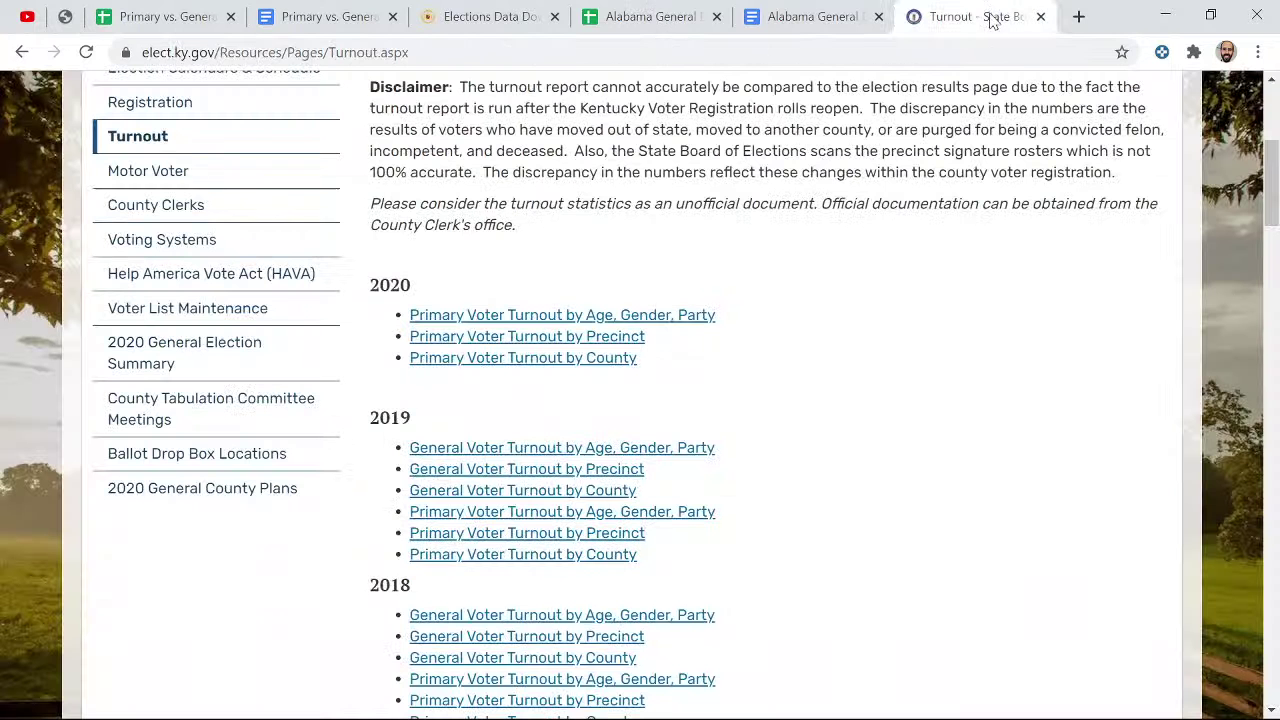
{"action": "scroll", "coordinate": [594, 325], "scroll_direction": "up", "scroll_amount": 4}
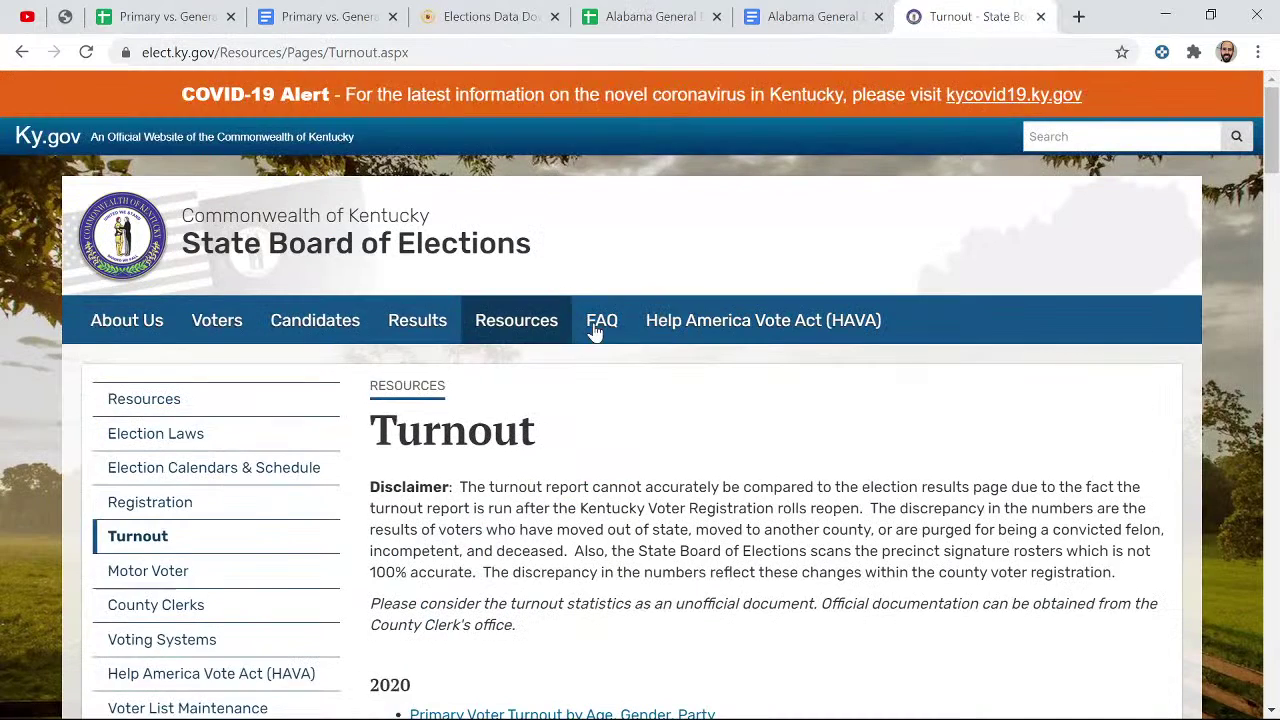
{"action": "scroll", "coordinate": [594, 334], "scroll_direction": "down", "scroll_amount": 1}
{"action": "scroll", "coordinate": [580, 334], "scroll_direction": "up", "scroll_amount": 1}
{"action": "left_click", "coordinate": [443, 335]}
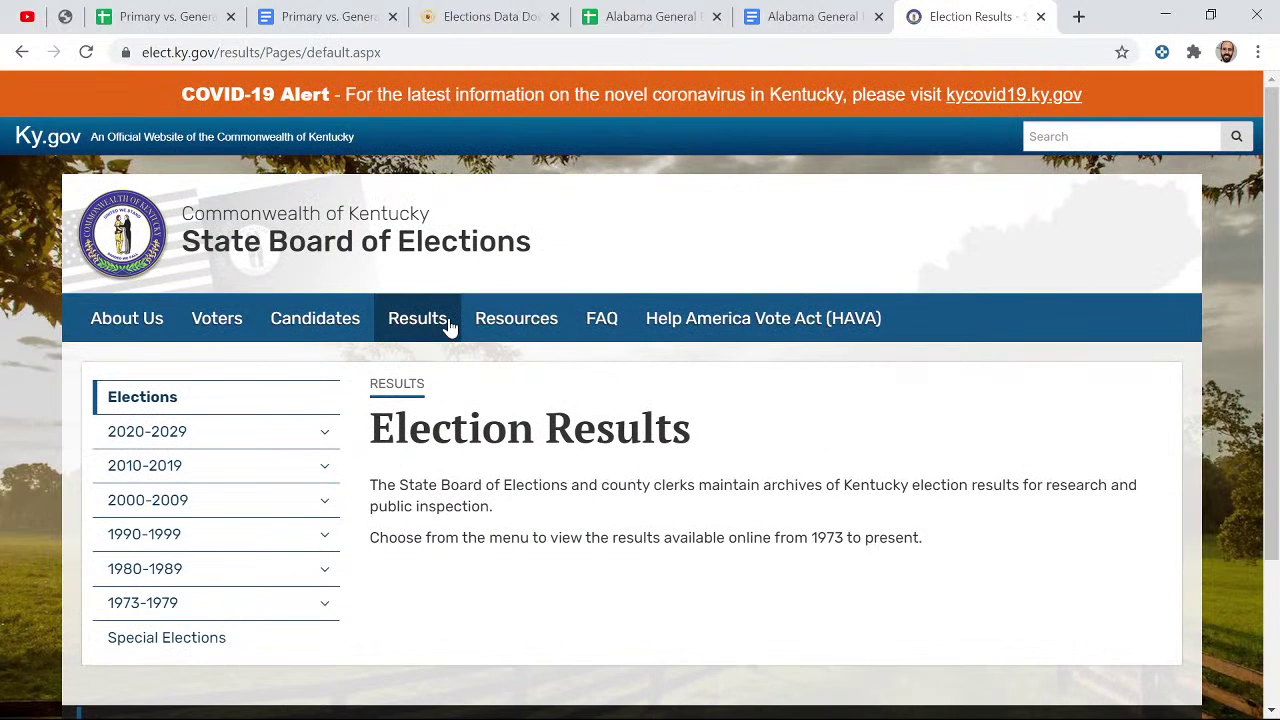
{"action": "left_click", "coordinate": [305, 435]}
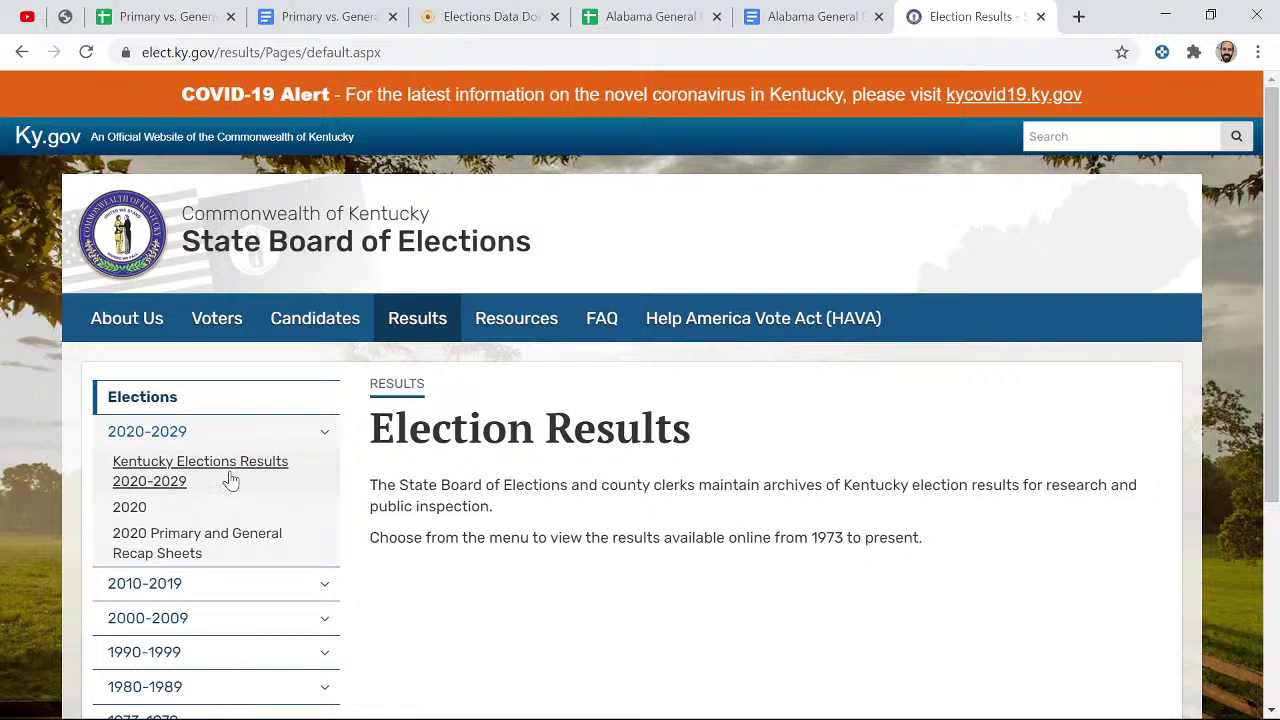
{"action": "left_click", "coordinate": [130, 507]}
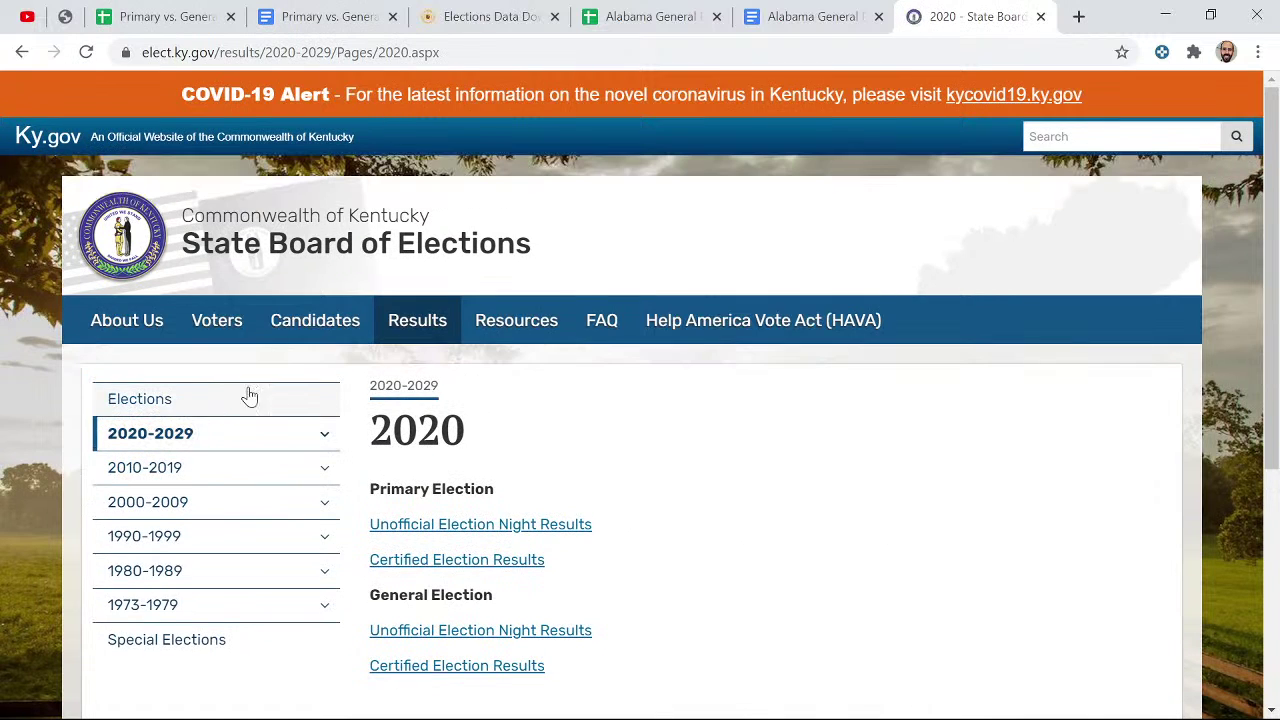
- Open the unofficial election night results for the 2020 General Election and check the total voter turnout percentage
{"action": "scroll", "coordinate": [451, 387], "scroll_direction": "down", "scroll_amount": 2}
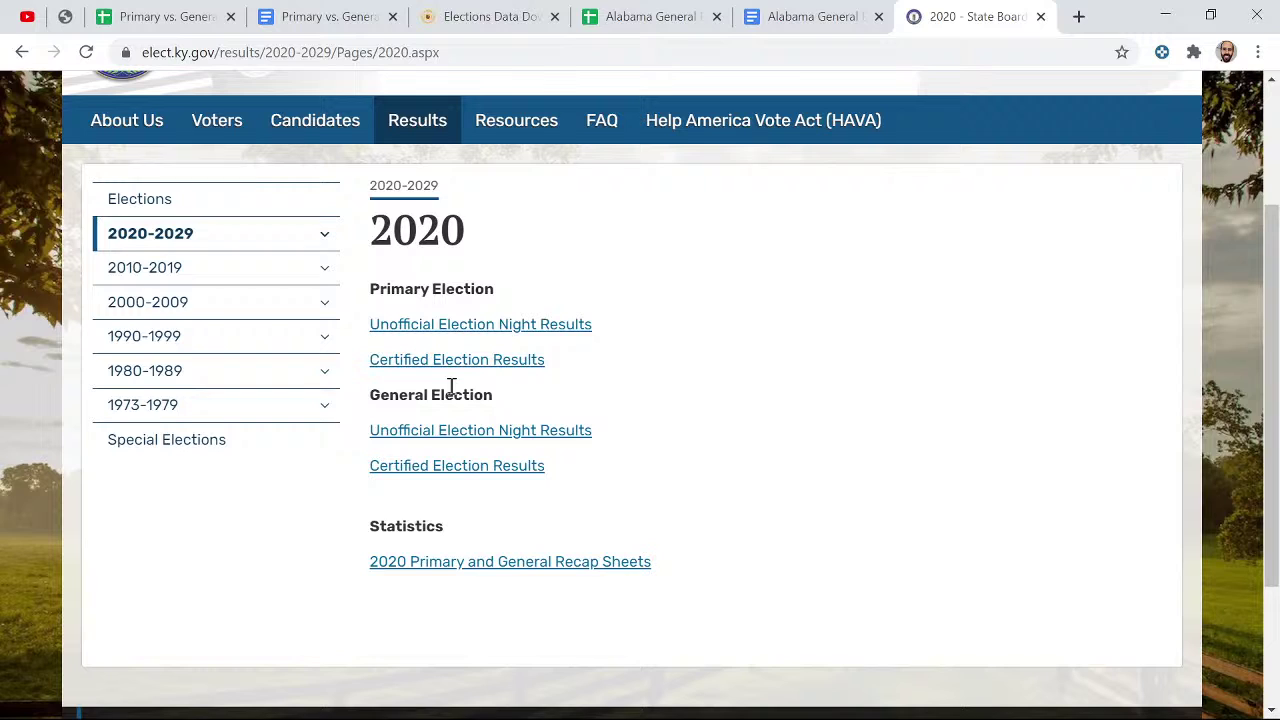
{"action": "left_click", "coordinate": [466, 466]}
{"action": "left_click", "coordinate": [433, 437]}
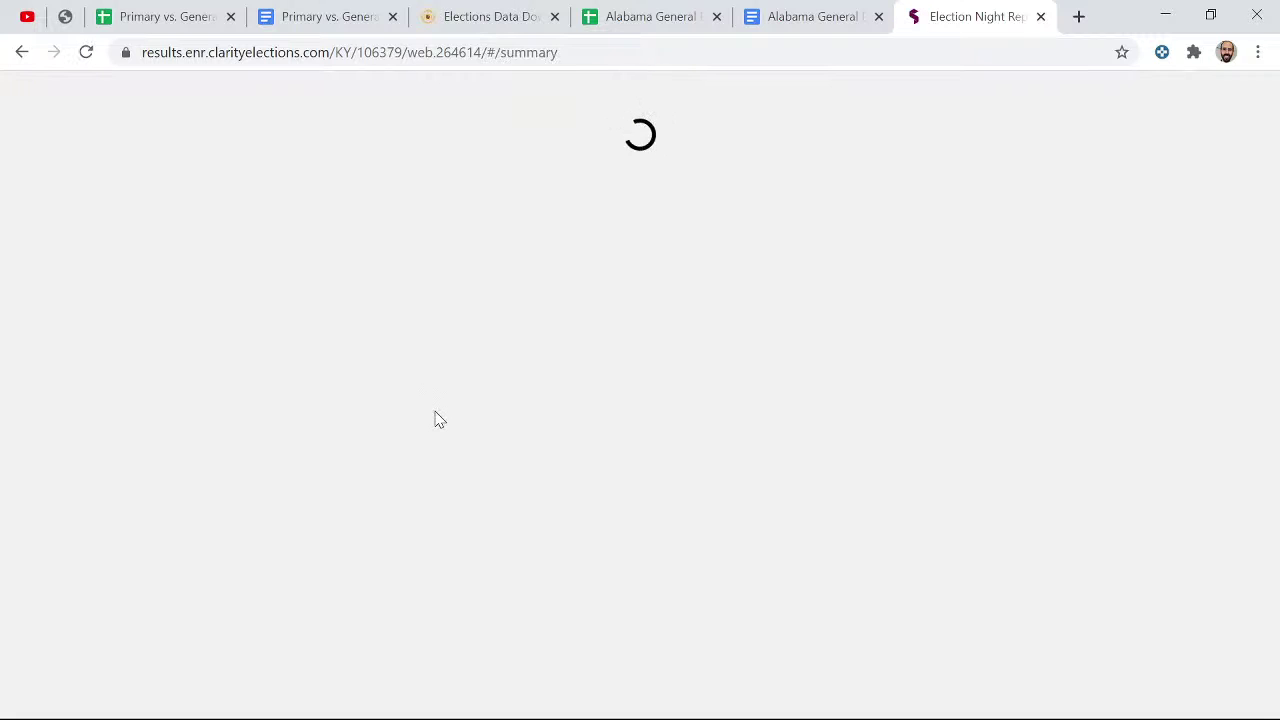
{"action": "scroll", "coordinate": [444, 376], "scroll_direction": "down", "scroll_amount": 3}
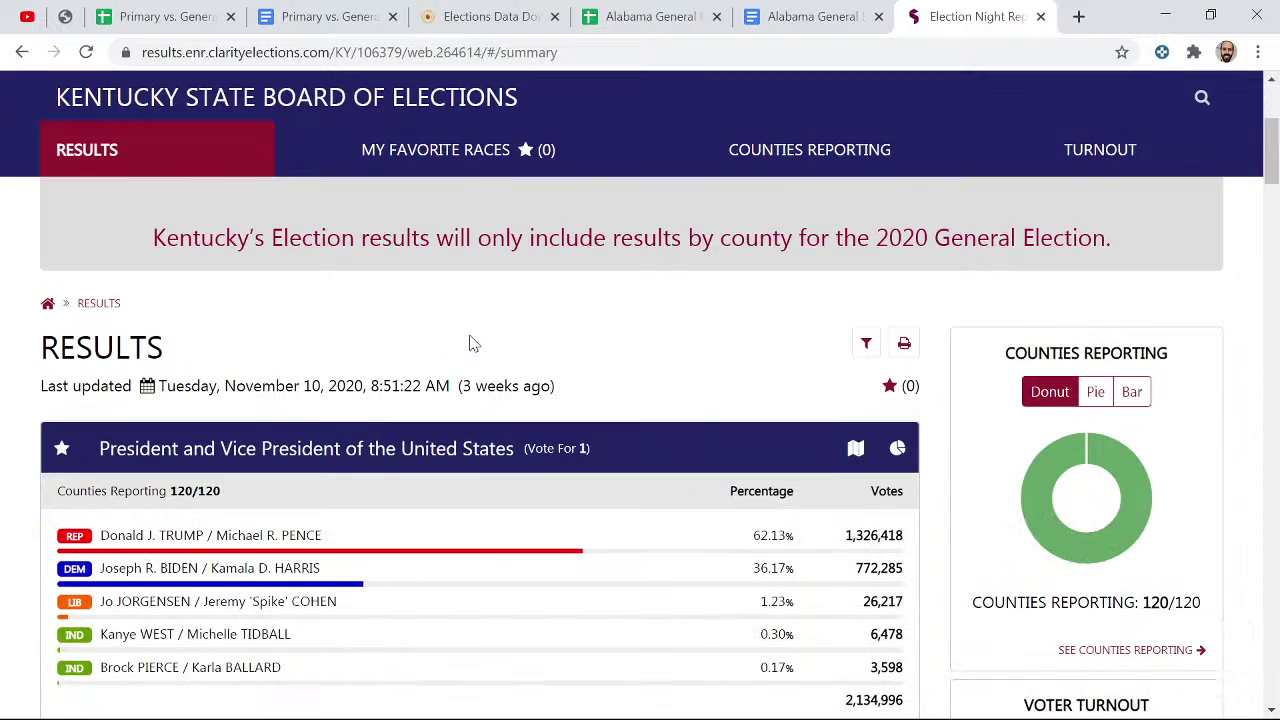
{"action": "scroll", "coordinate": [866, 240], "scroll_direction": "up", "scroll_amount": 3}
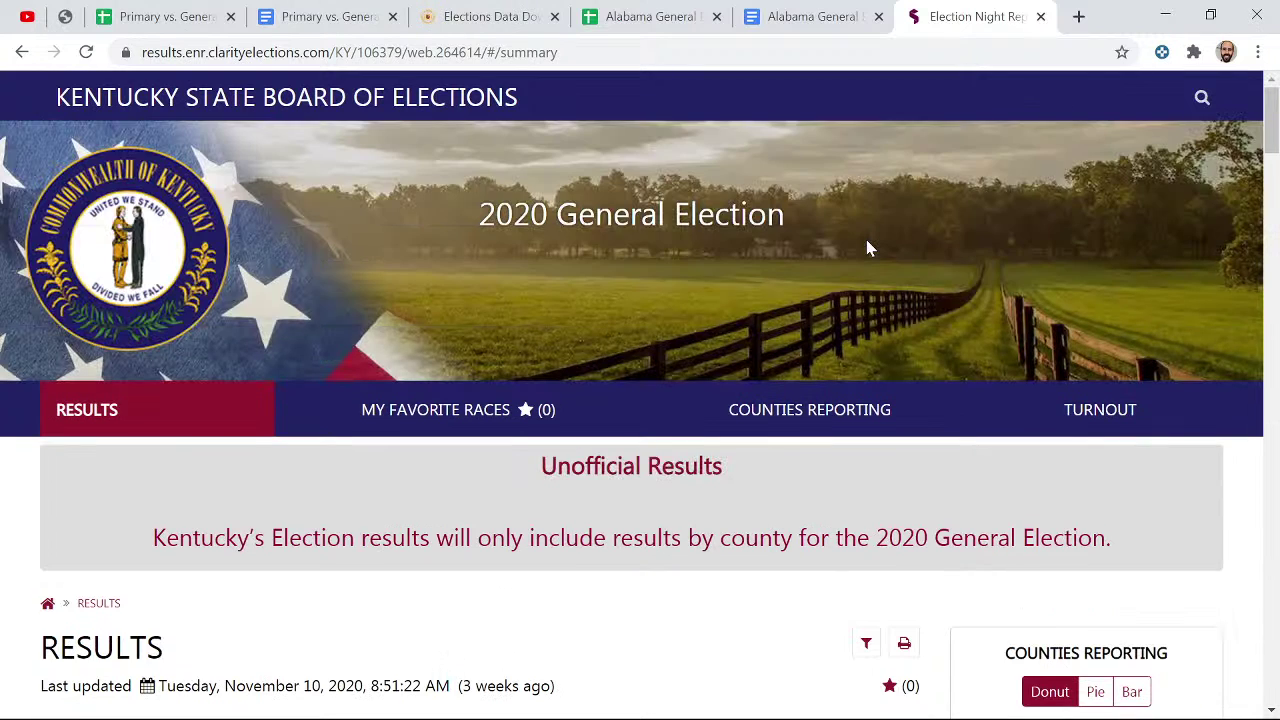
{"action": "scroll", "coordinate": [877, 229], "scroll_direction": "down", "scroll_amount": 5}
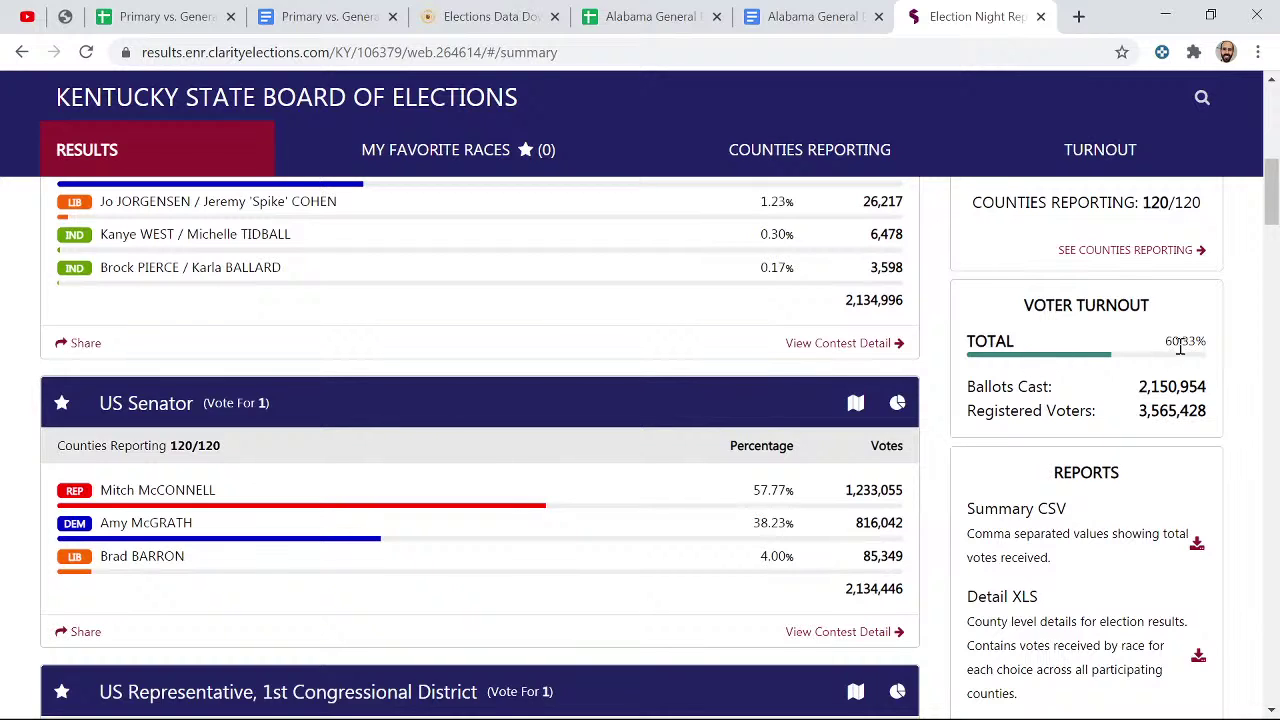
{"action": "left_click_drag", "start_coordinate": [1166, 343], "coordinate": [1217, 345]}
{"action": "left_click", "coordinate": [1155, 357]}
{"action": "scroll", "coordinate": [1240, 346], "scroll_direction": "down", "scroll_amount": 2}
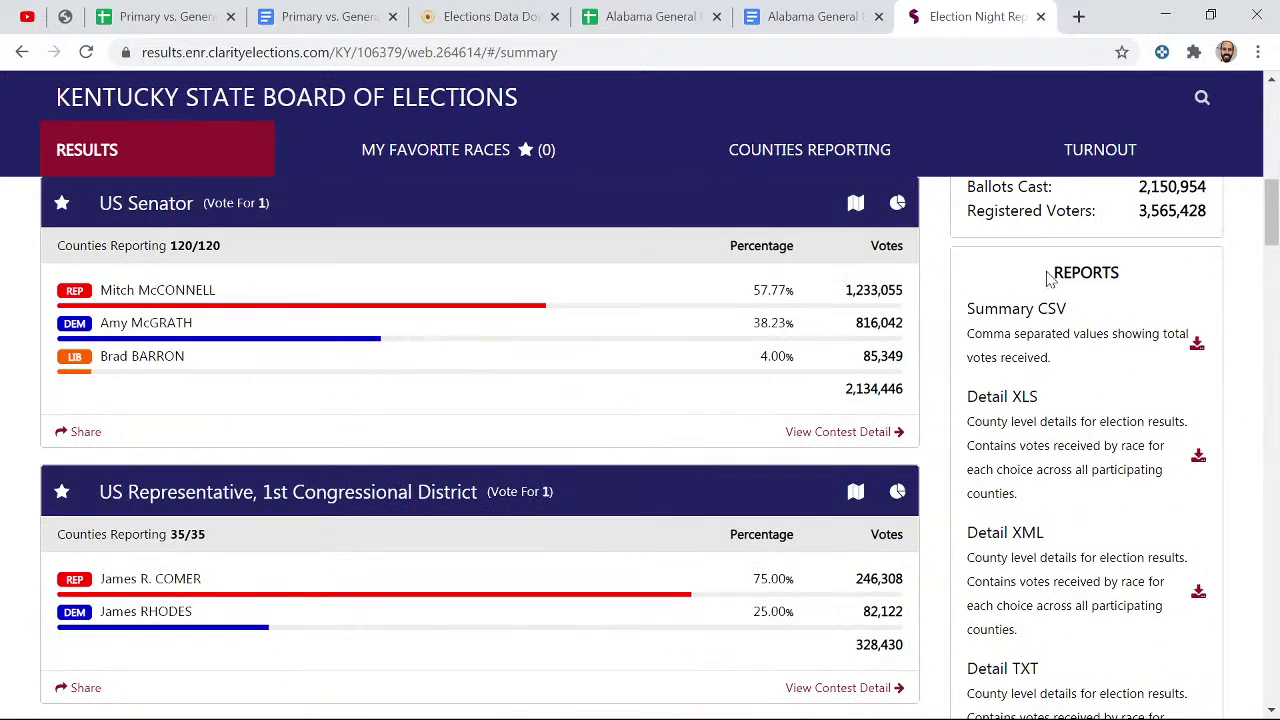
- Examine the downloadable report formats offered for the general election results, from Summary CSV to Detail TXT
{"action": "left_click_drag", "start_coordinate": [1051, 272], "coordinate": [1128, 277]}
{"action": "left_click", "coordinate": [1128, 277]}
{"action": "double_click", "coordinate": [1051, 308]}
{"action": "left_click", "coordinate": [1077, 311]}
{"action": "scroll", "coordinate": [1045, 485], "scroll_direction": "down", "scroll_amount": 1}
{"action": "left_click_drag", "start_coordinate": [972, 424], "coordinate": [1072, 442]}
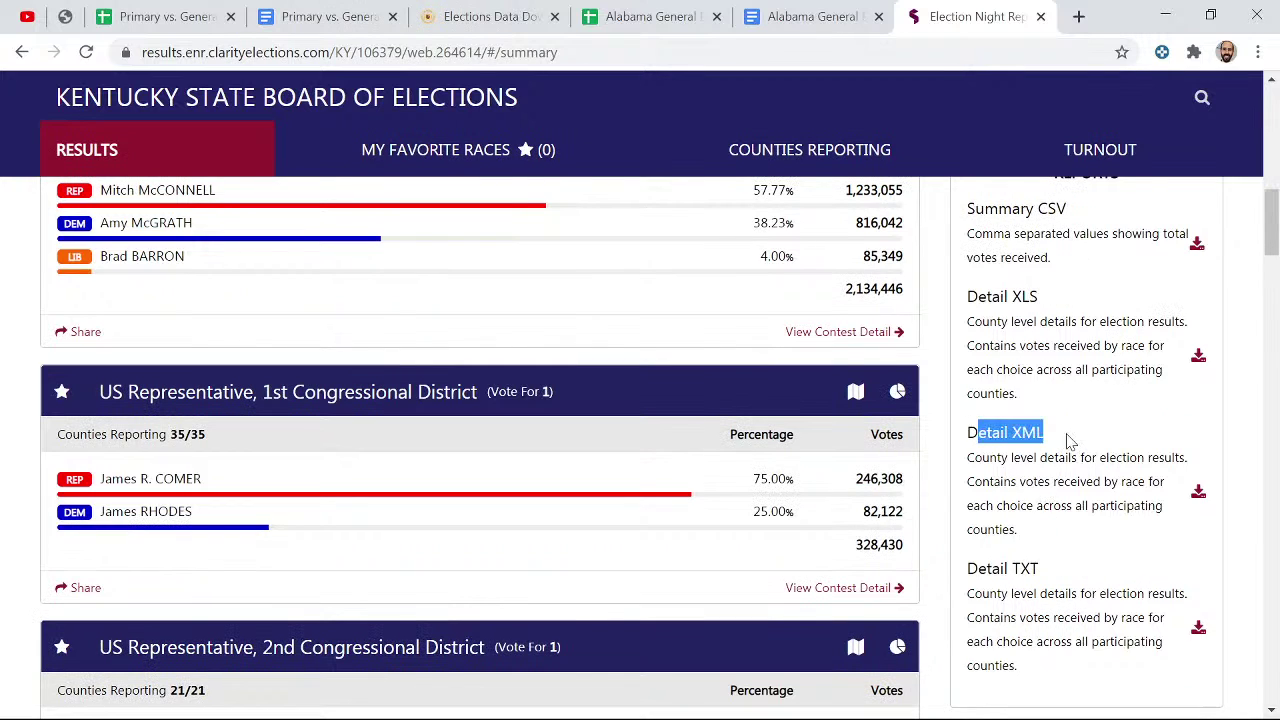
{"action": "left_click", "coordinate": [1088, 526]}
{"action": "scroll", "coordinate": [1100, 500], "scroll_direction": "down", "scroll_amount": 1}
{"action": "scroll", "coordinate": [1110, 490], "scroll_direction": "up", "scroll_amount": 4}
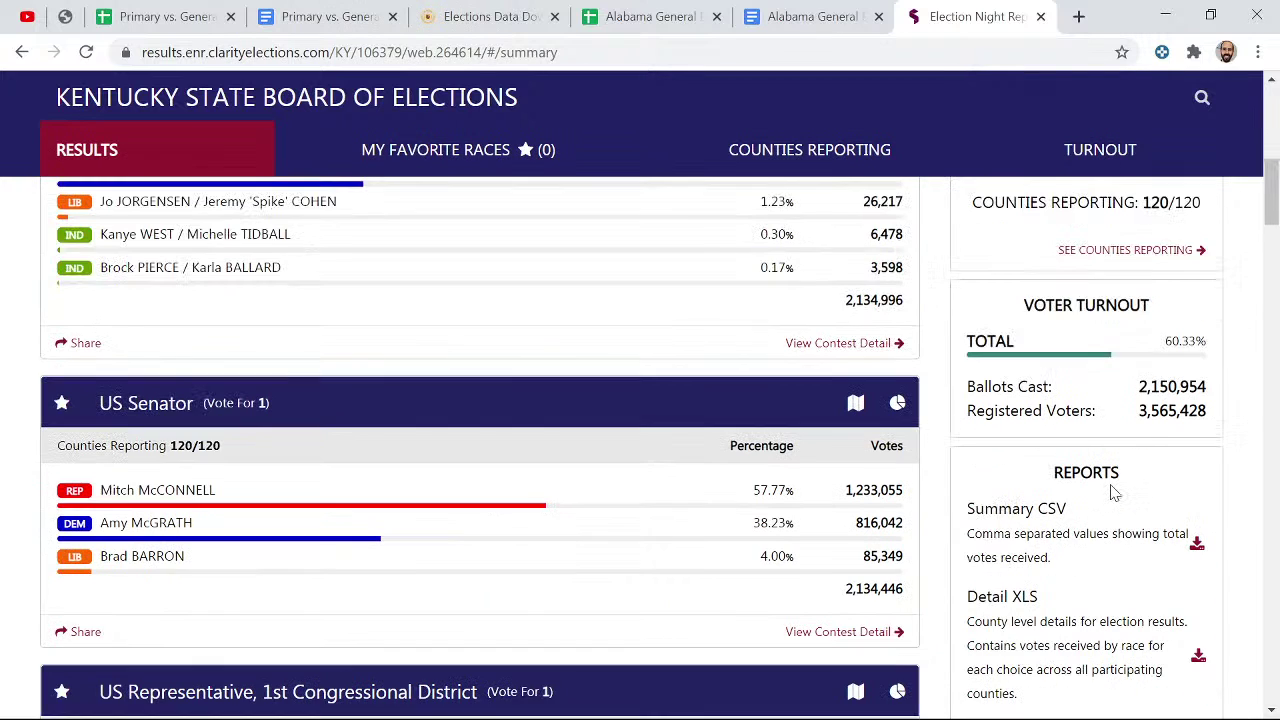
- Download the Summary CSV report as summary.zip and locate the downloaded archive
{"action": "left_click", "coordinate": [1198, 543]}
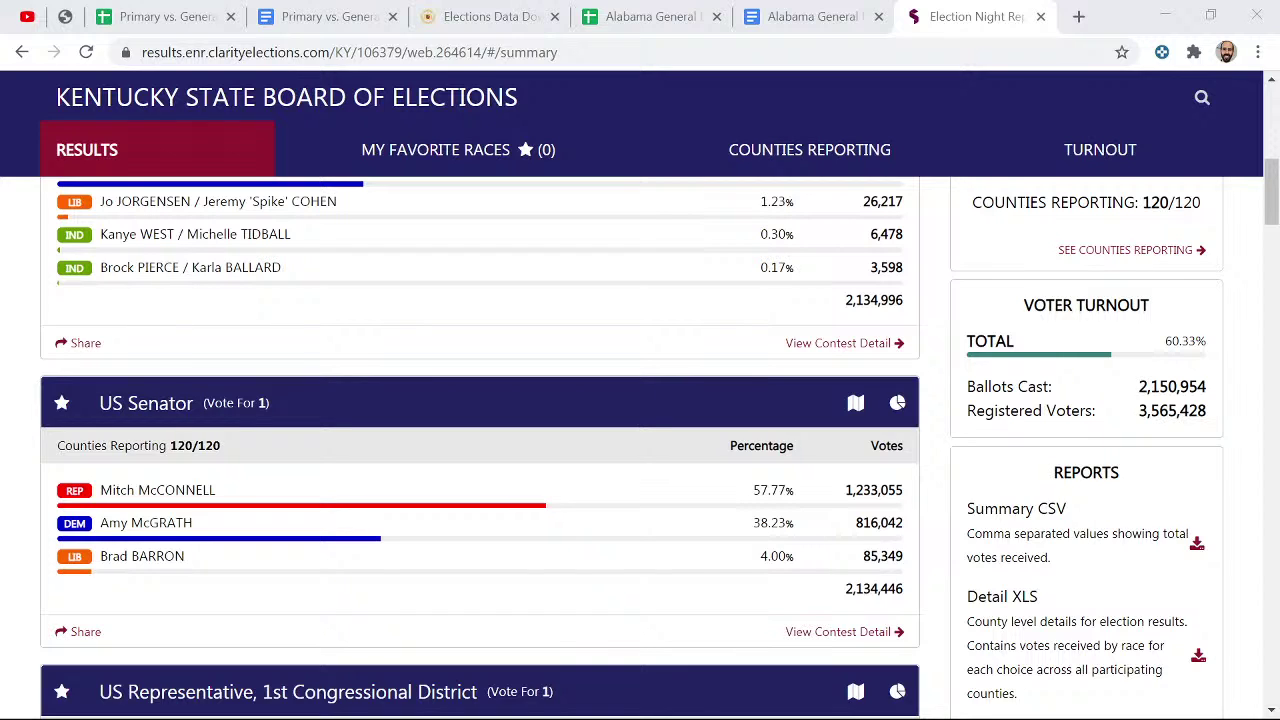
{"action": "key", "text": "Return"}
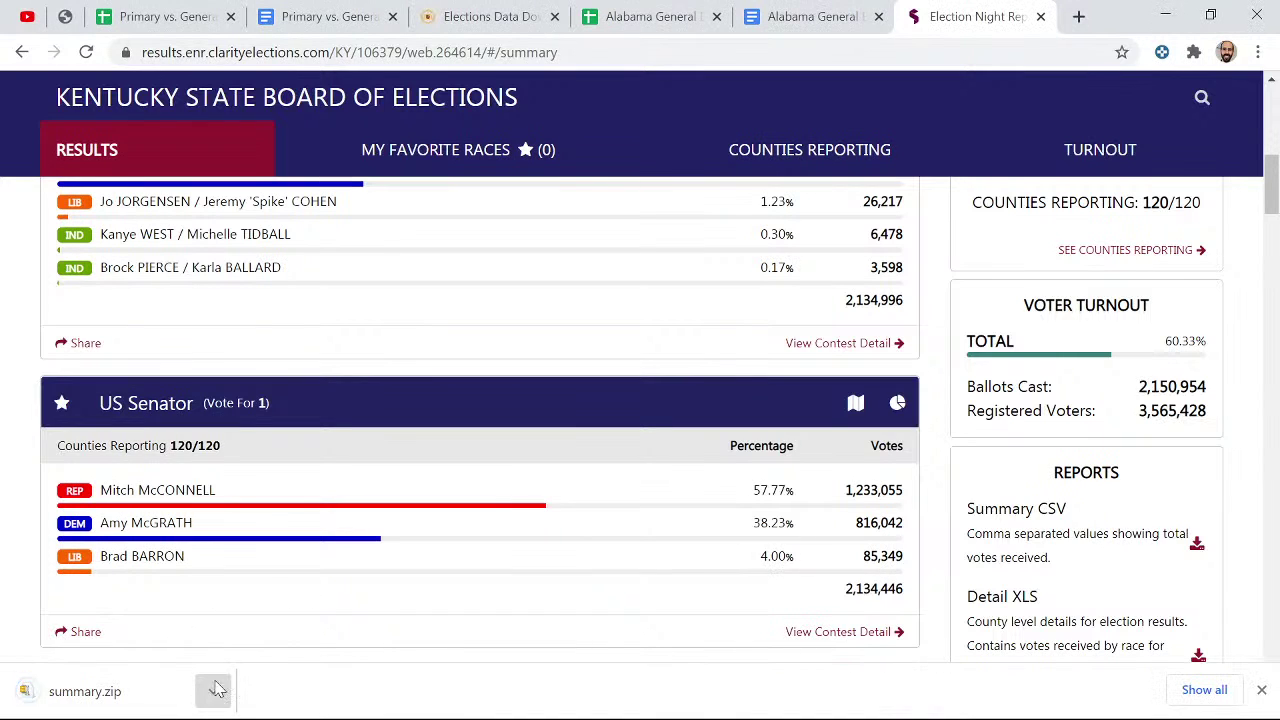
{"action": "left_click", "coordinate": [263, 627]}
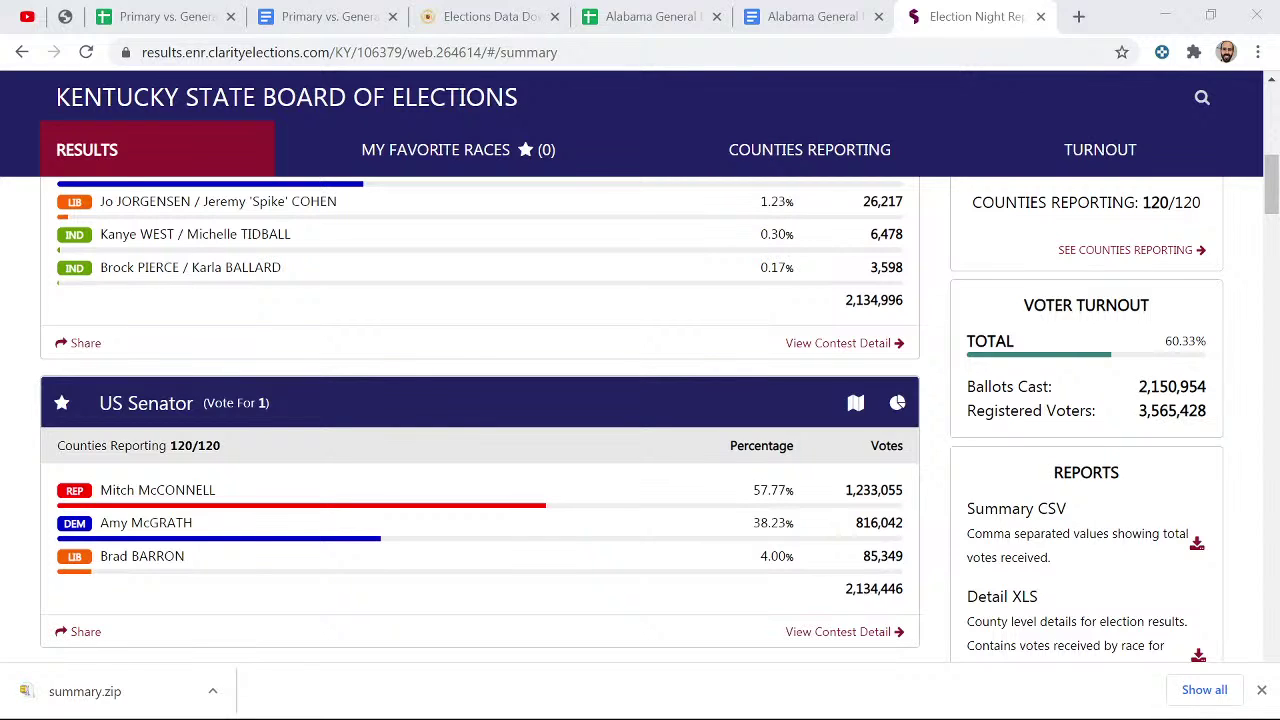
- Switch back to the turnout comparison spreadsheet and import summary.csv from the device as a new sheet, with the separator detected automatically
{"action": "left_click", "coordinate": [180, 15]}
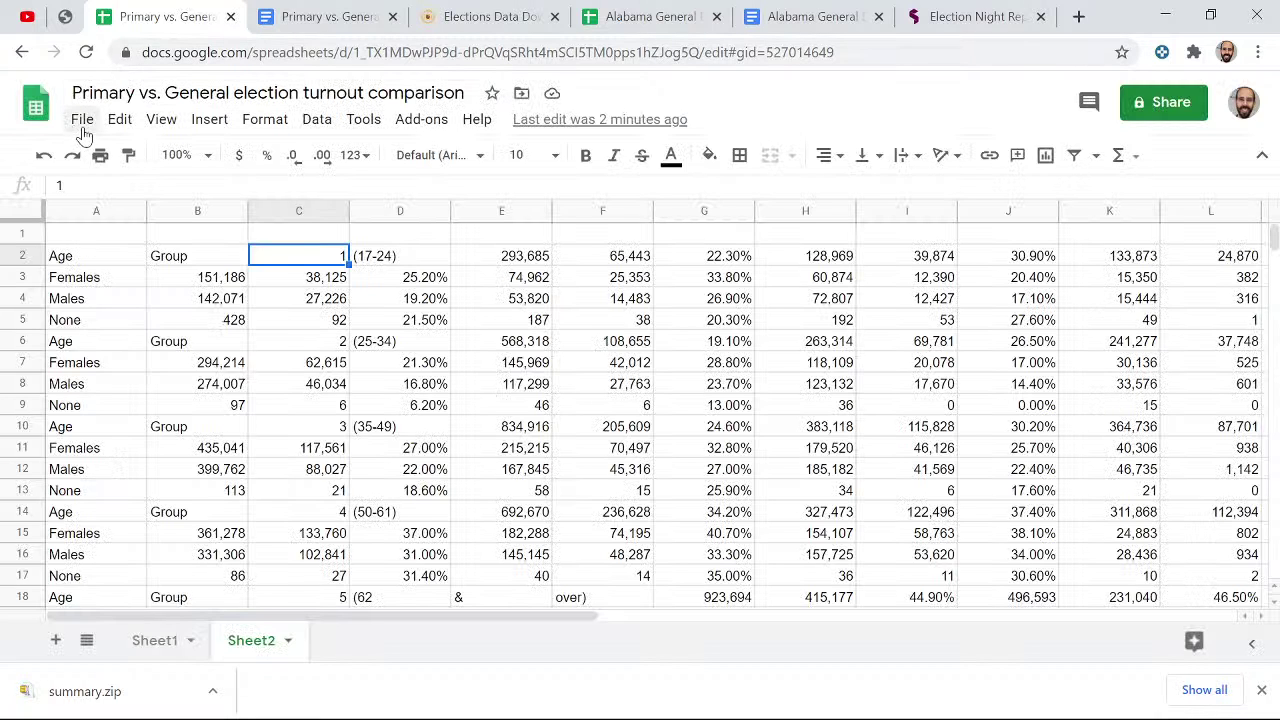
{"action": "left_click", "coordinate": [82, 120]}
{"action": "left_click", "coordinate": [154, 272]}
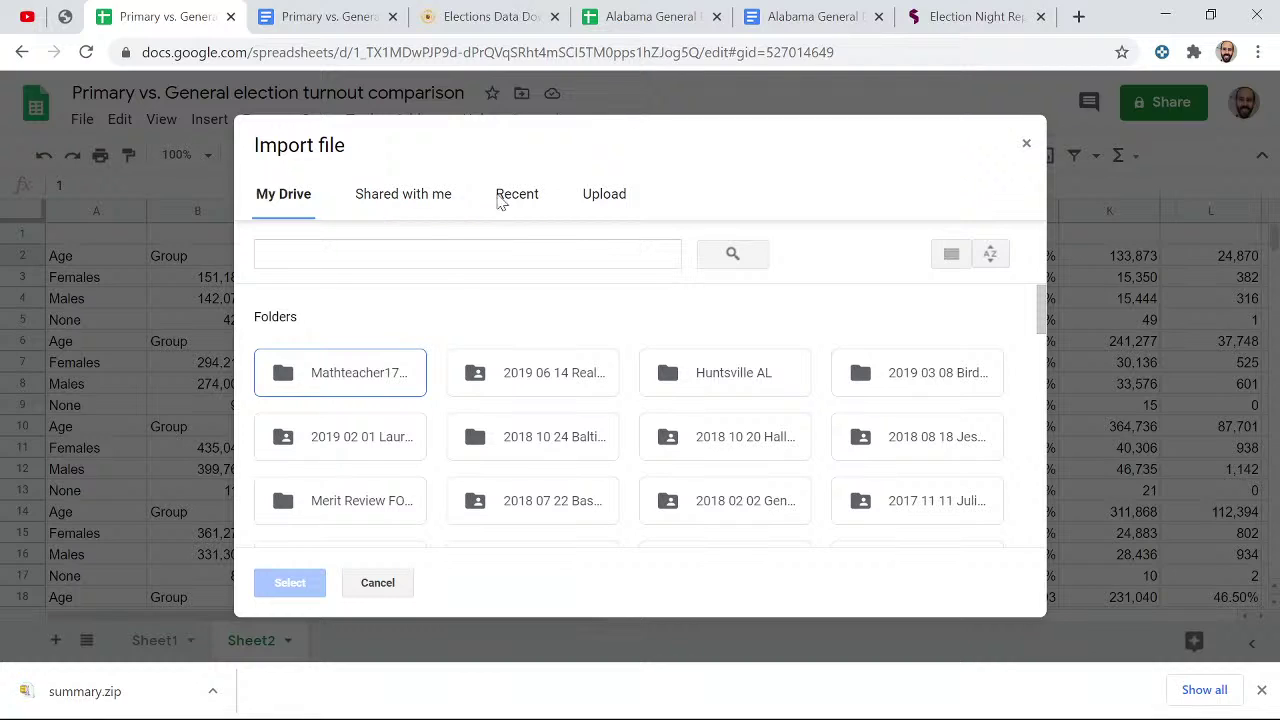
{"action": "left_click", "coordinate": [601, 194]}
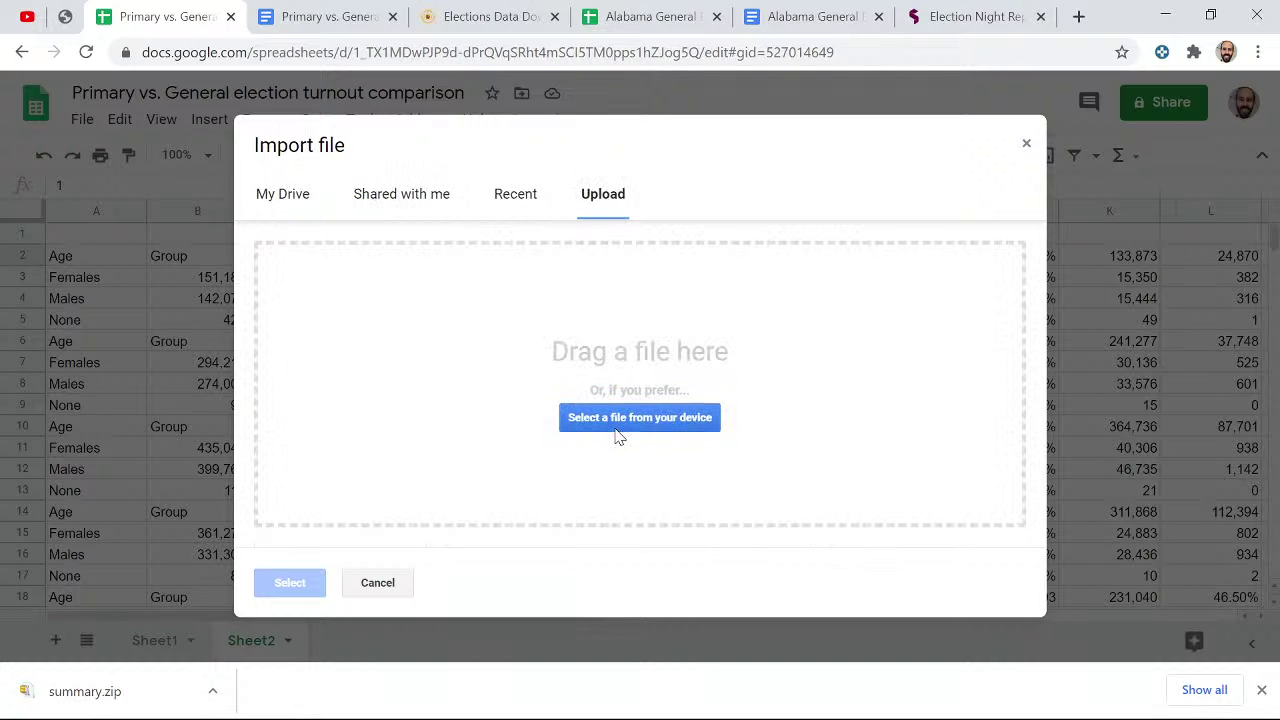
{"action": "left_click", "coordinate": [618, 428]}
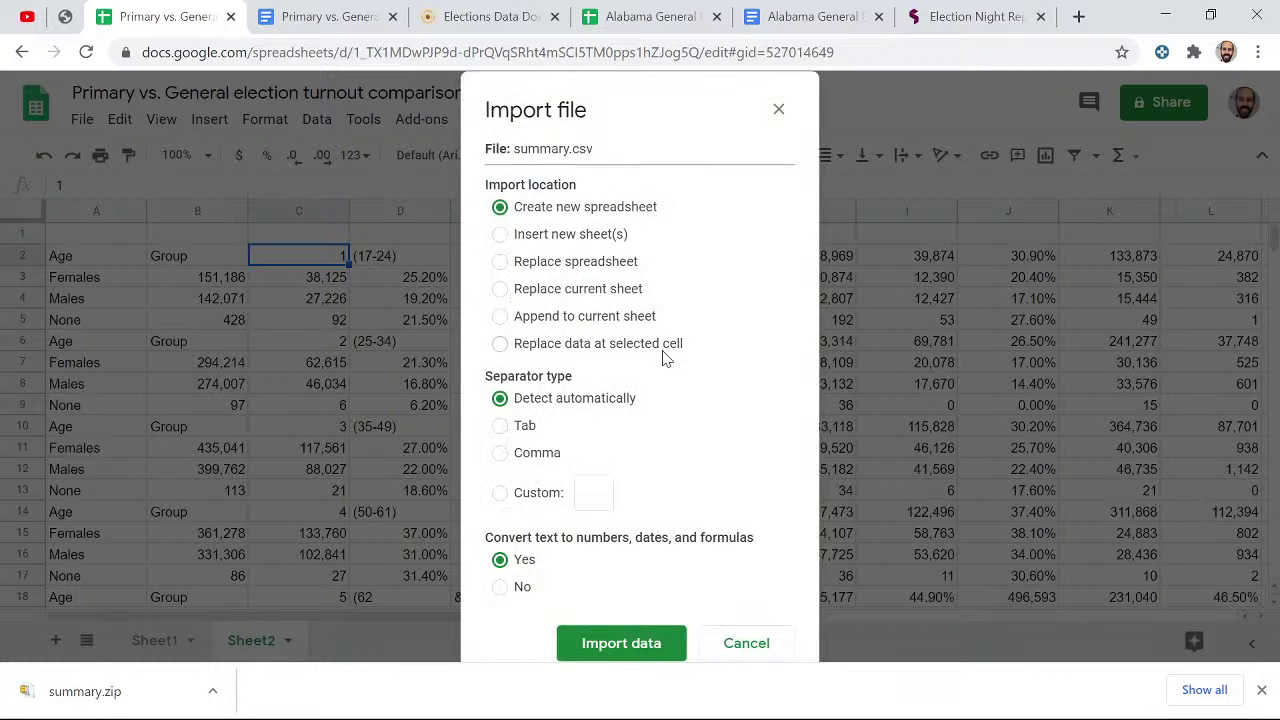
{"action": "left_click", "coordinate": [506, 238]}
{"action": "left_click", "coordinate": [603, 642]}
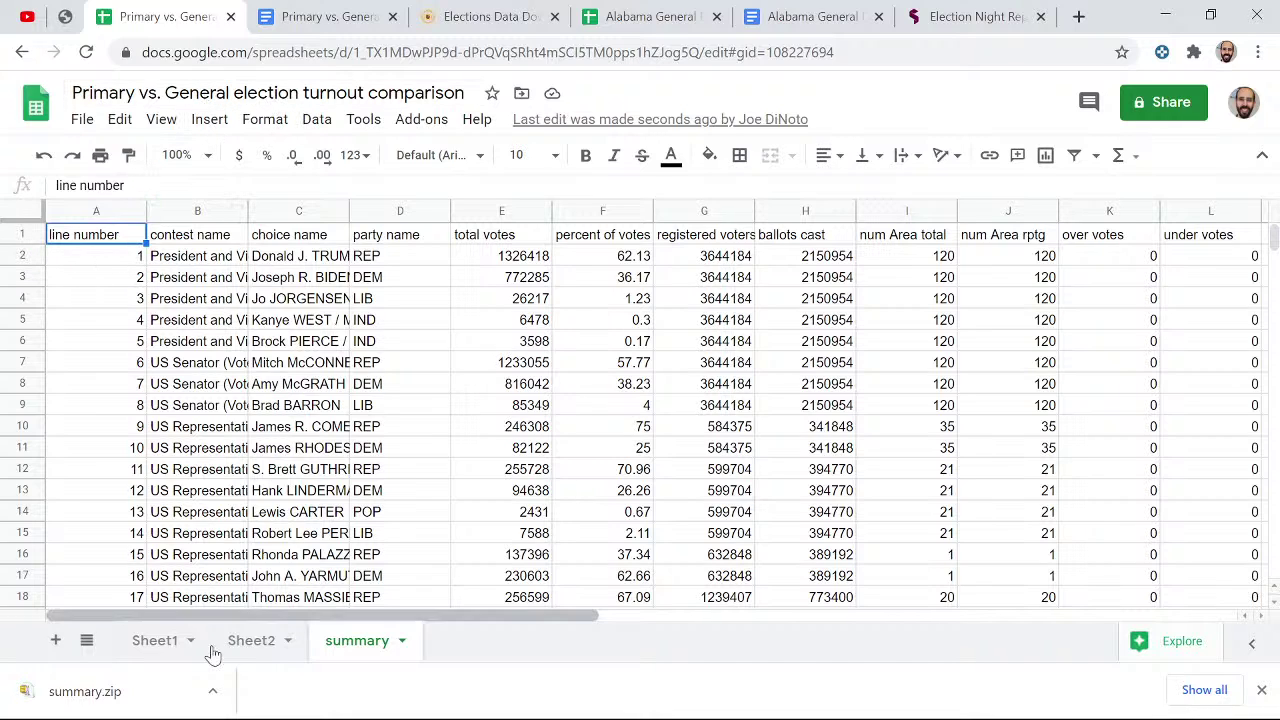
- Rename the imported summary sheet as KY General election
{"action": "left_click", "coordinate": [402, 642]}
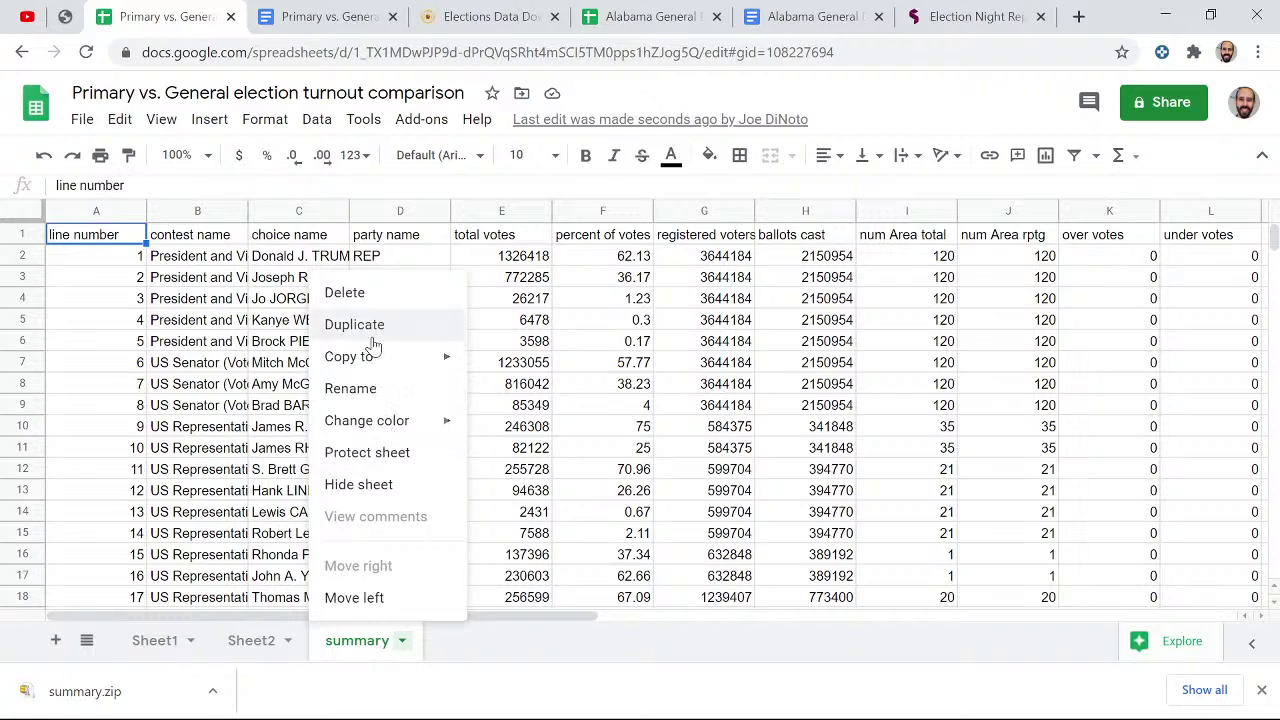
{"action": "left_click", "coordinate": [366, 388]}
{"action": "type", "text": "K"}
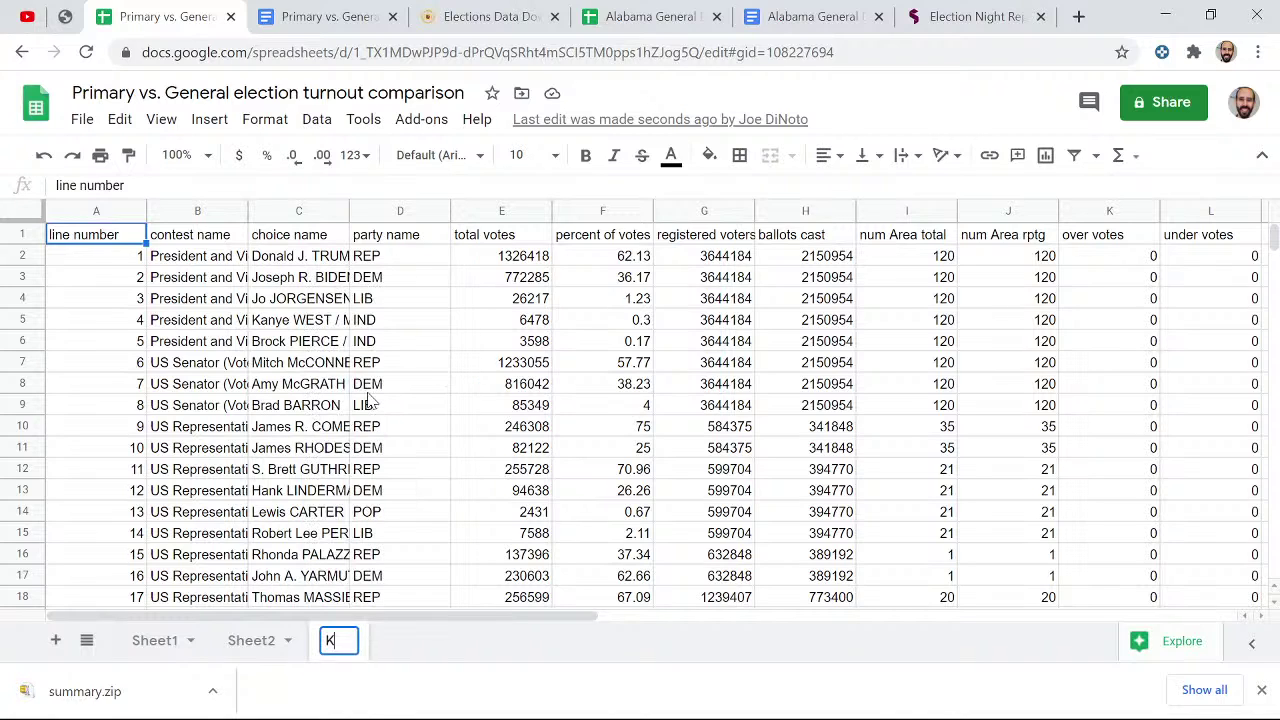
{"action": "type", "text": "Y General election"}
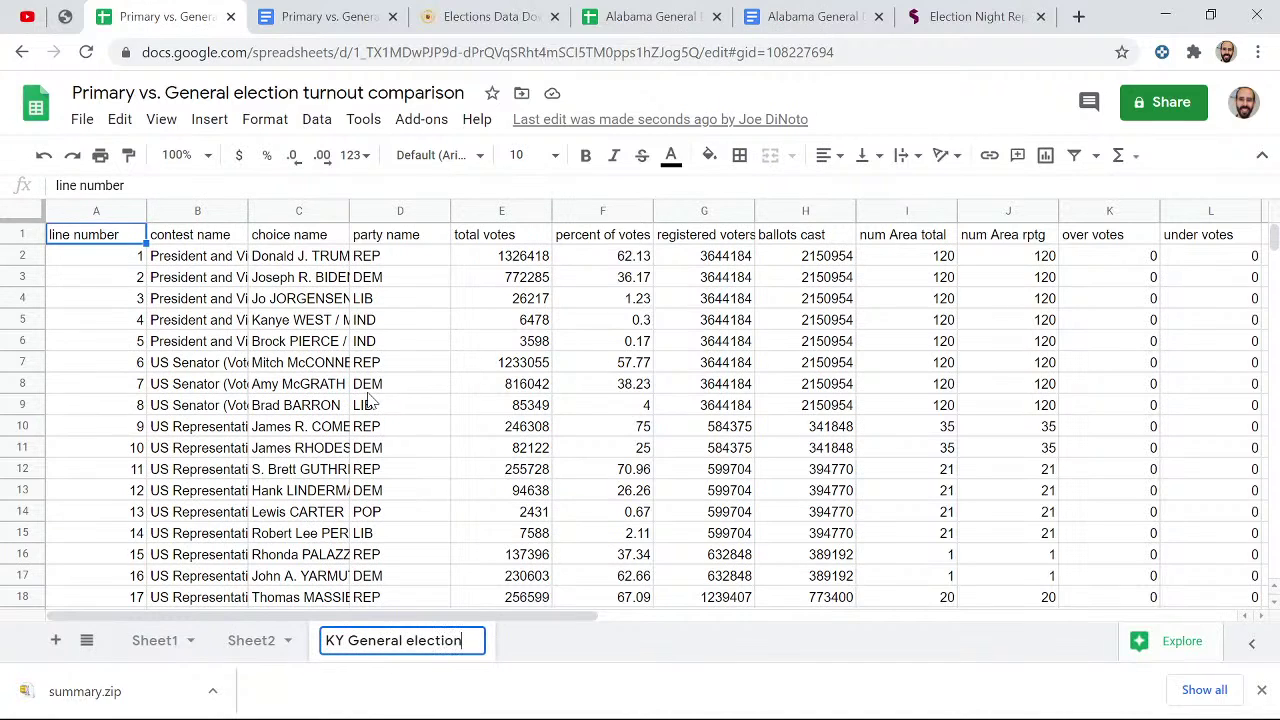
{"action": "key", "text": "Return"}
{"action": "scroll", "coordinate": [366, 400], "scroll_direction": "down", "scroll_amount": 1}
- Rename Sheet2 as KY Primary, dismiss the download bar and look over the primary turnout rows
{"action": "left_click", "coordinate": [251, 651]}
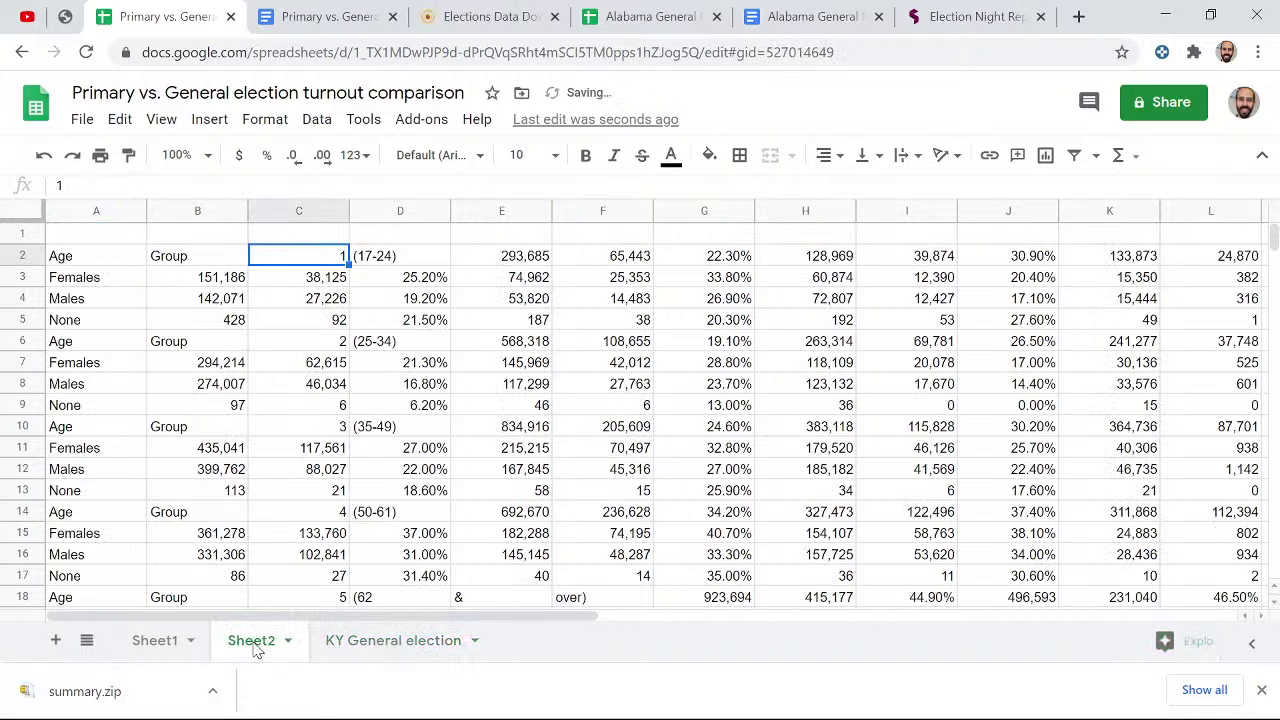
{"action": "left_click", "coordinate": [288, 642]}
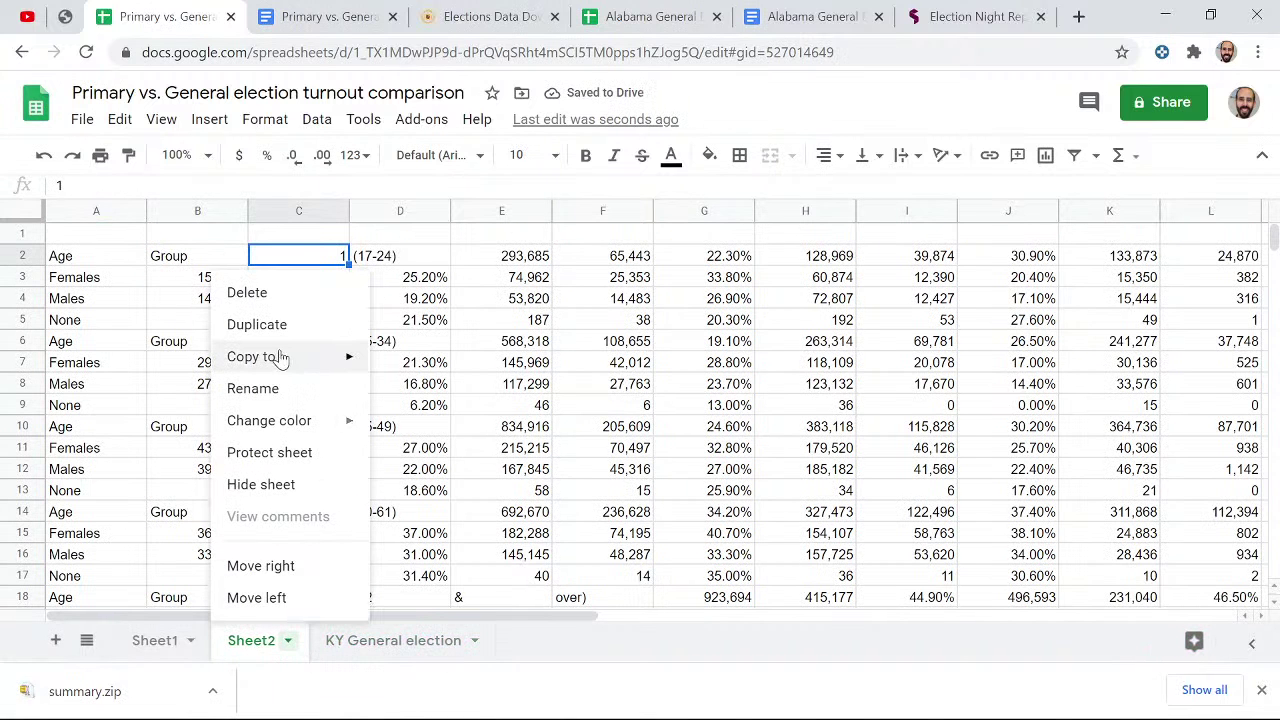
{"action": "left_click", "coordinate": [275, 390]}
{"action": "type", "text": "KY Primary"}
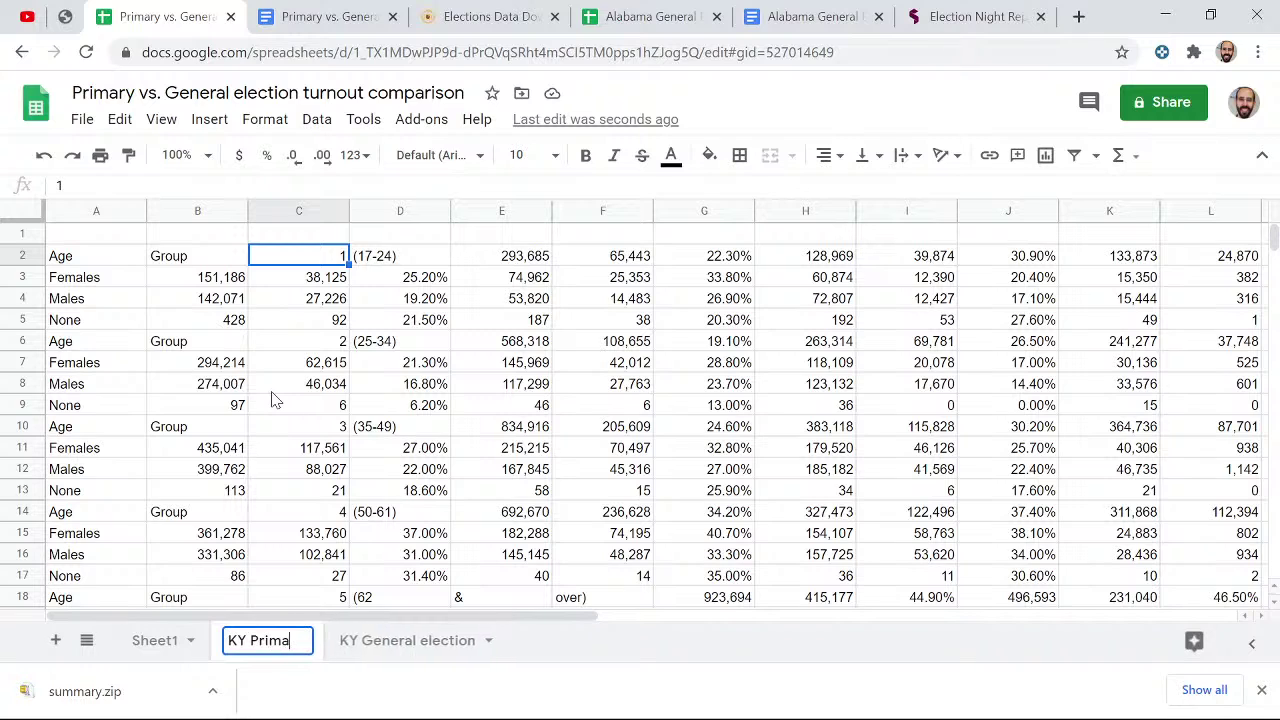
{"action": "key", "text": "Return"}
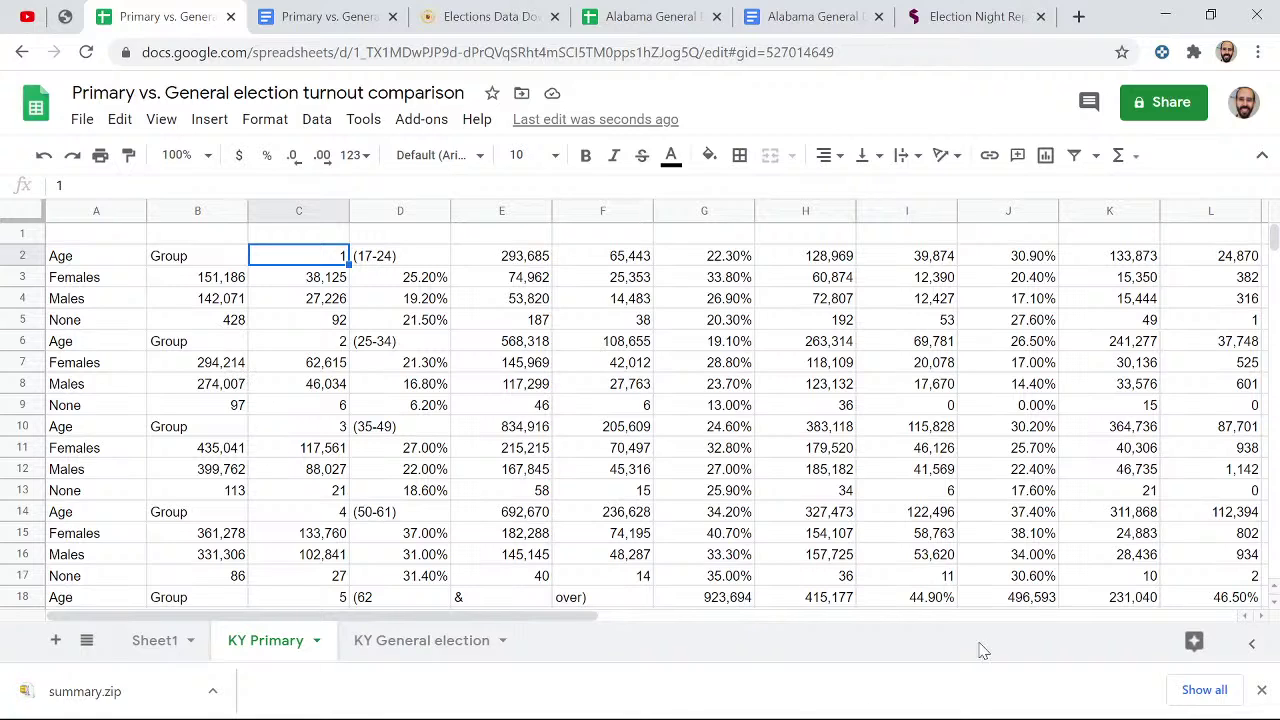
{"action": "left_click", "coordinate": [1261, 690]}
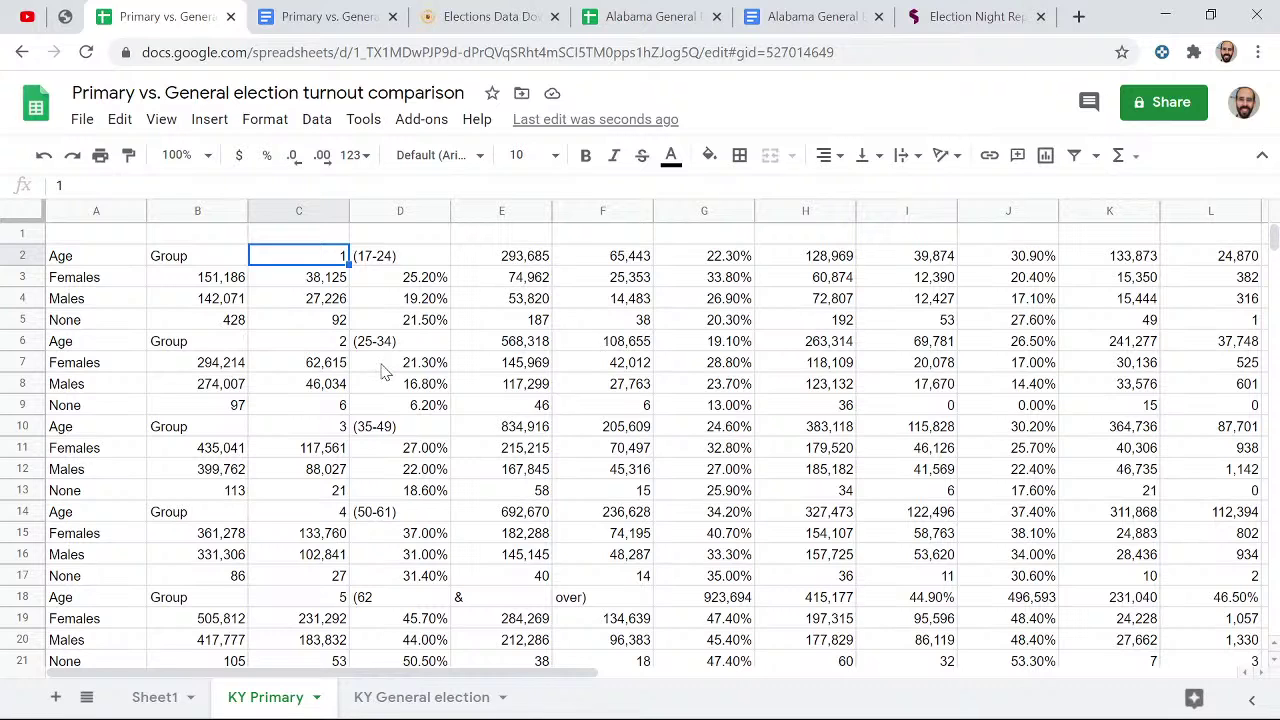
{"action": "scroll", "coordinate": [455, 415], "scroll_direction": "down", "scroll_amount": 3}
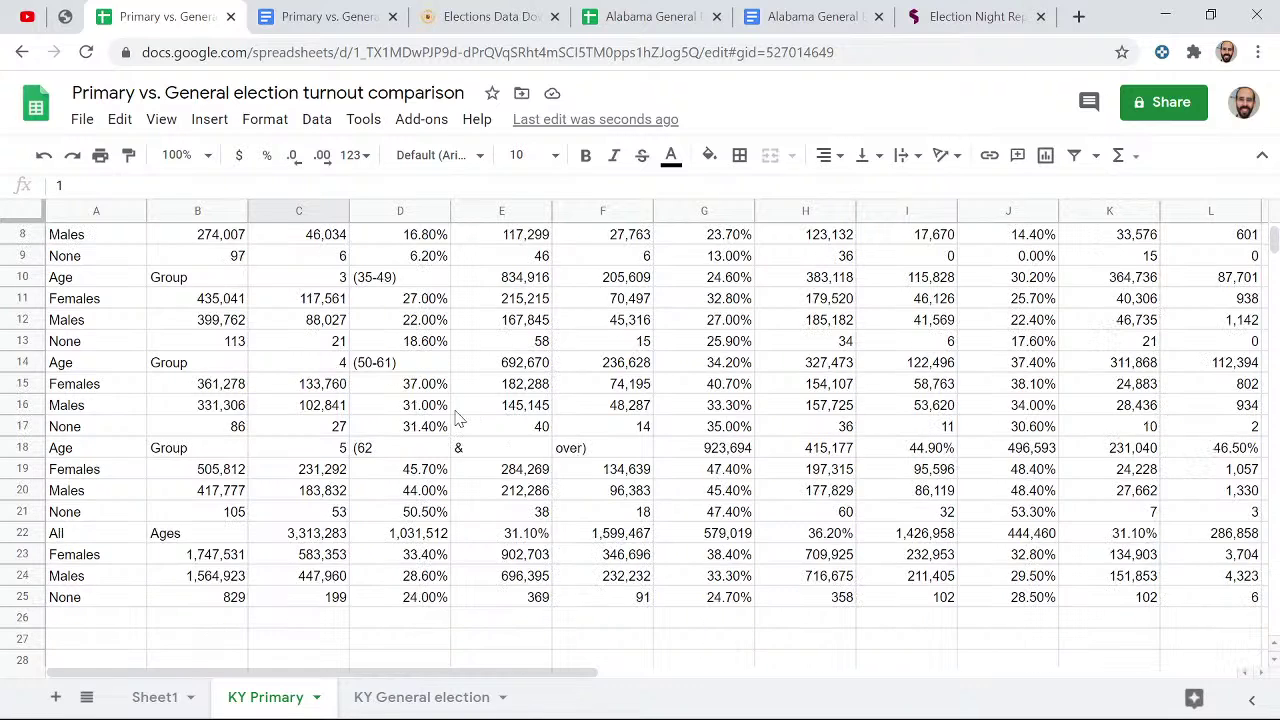
{"action": "scroll", "coordinate": [455, 420], "scroll_direction": "up", "scroll_amount": 3}
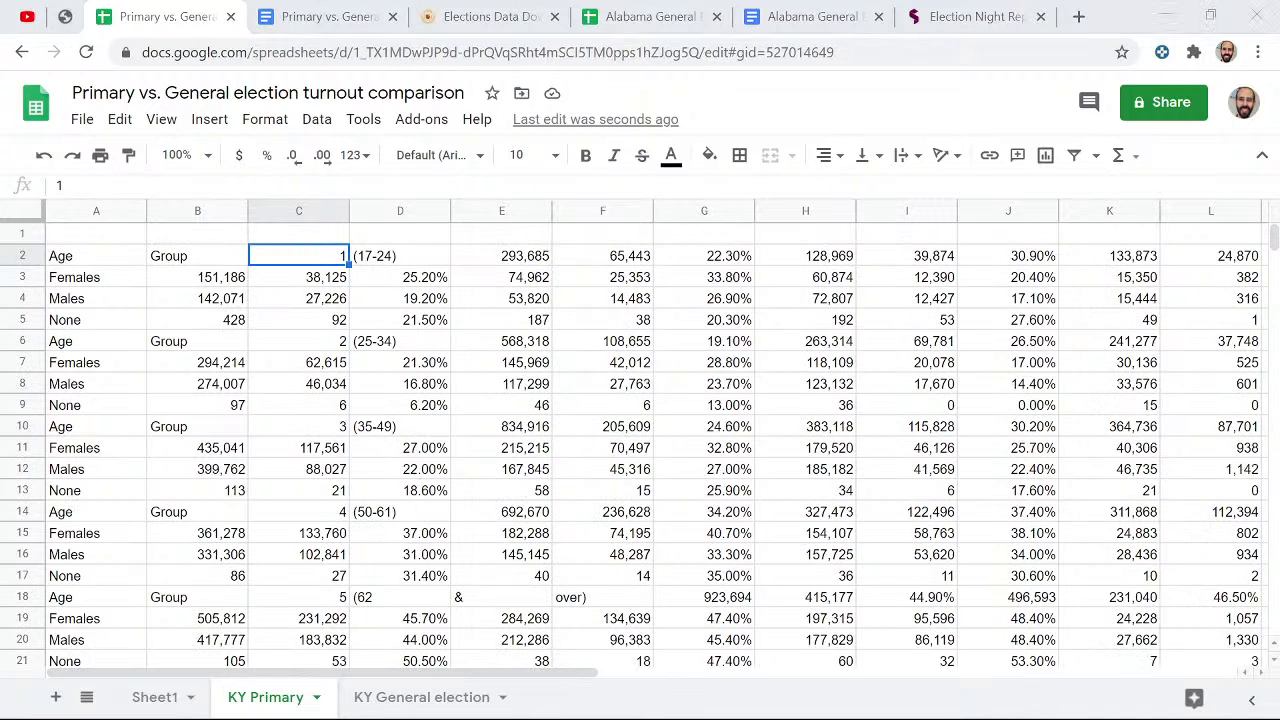
- On the KY General election sheet, auto-fit the widths of columns A through M to their contents
{"action": "left_click", "coordinate": [450, 700]}
{"action": "scroll", "coordinate": [363, 337], "scroll_direction": "up", "scroll_amount": 1}
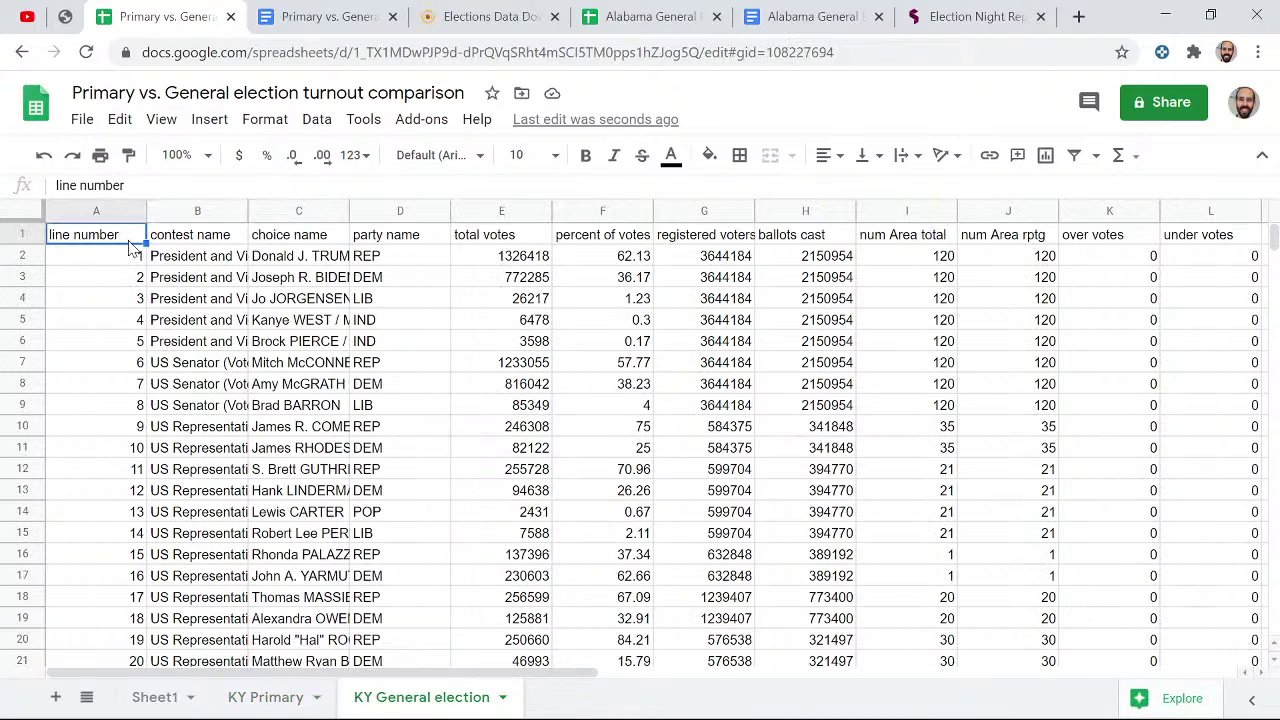
{"action": "left_click", "coordinate": [110, 208]}
{"action": "left_click_drag", "start_coordinate": [110, 208], "coordinate": [860, 216]}
{"action": "double_click", "coordinate": [856, 214]}
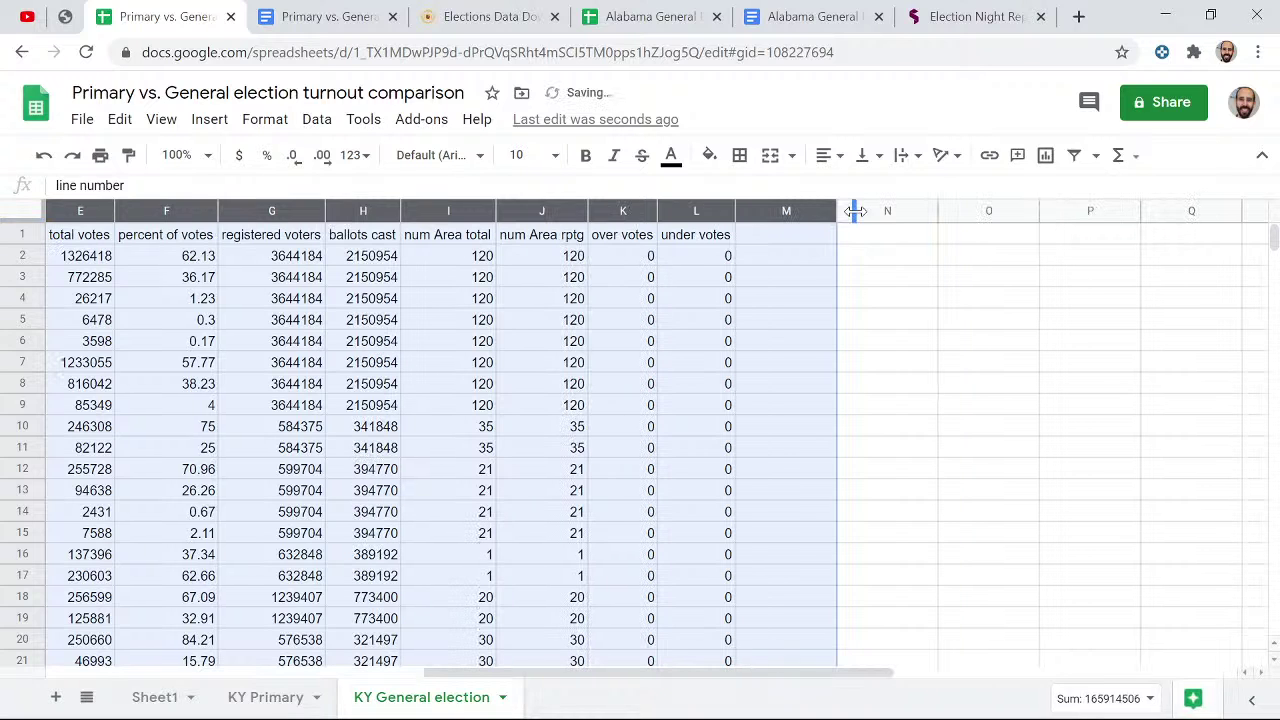
{"action": "left_click", "coordinate": [251, 307]}
- Look over the general election columns, comparing the total votes, registered voters and ballots cast for the presidential contest
{"action": "key", "text": "Left"}
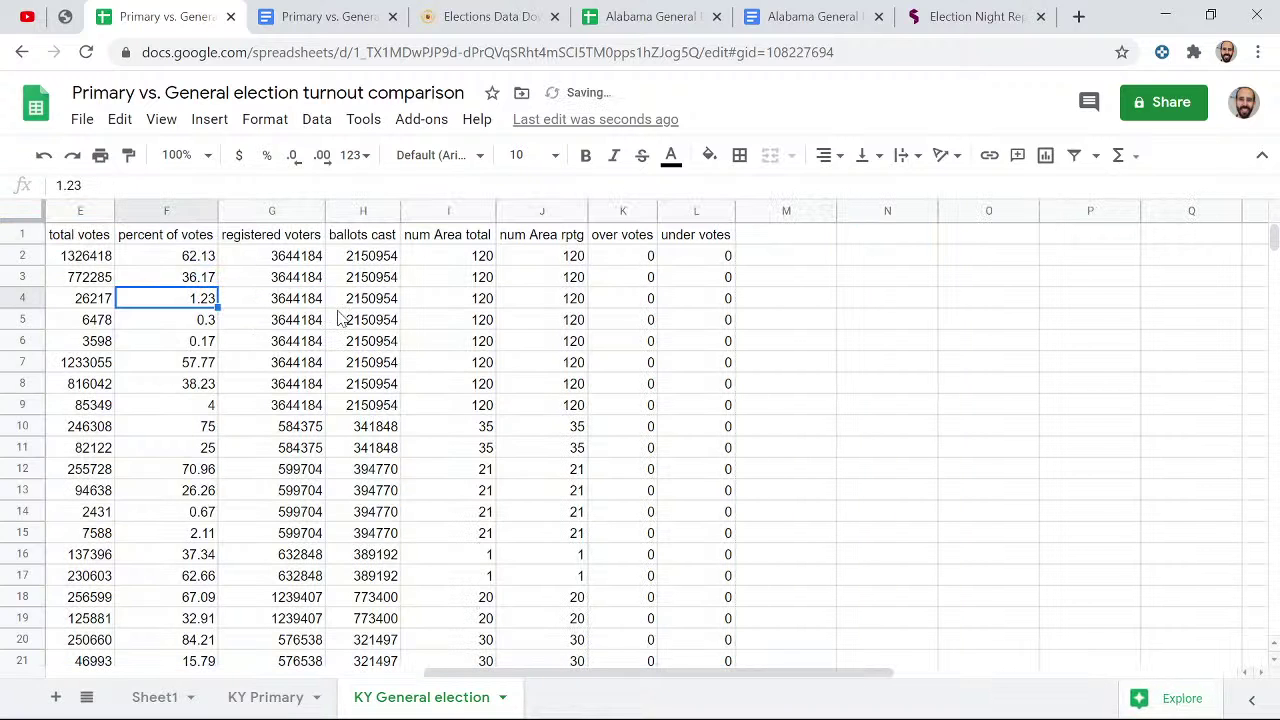
{"action": "key", "text": "Home"}
{"action": "key", "text": "Right"}
{"action": "key", "text": "Right"}
{"action": "key", "text": "Right"}
{"action": "key", "text": "Right"}
{"action": "key", "text": "Right"}
{"action": "key", "text": "Right"}
{"action": "key", "text": "Right"}
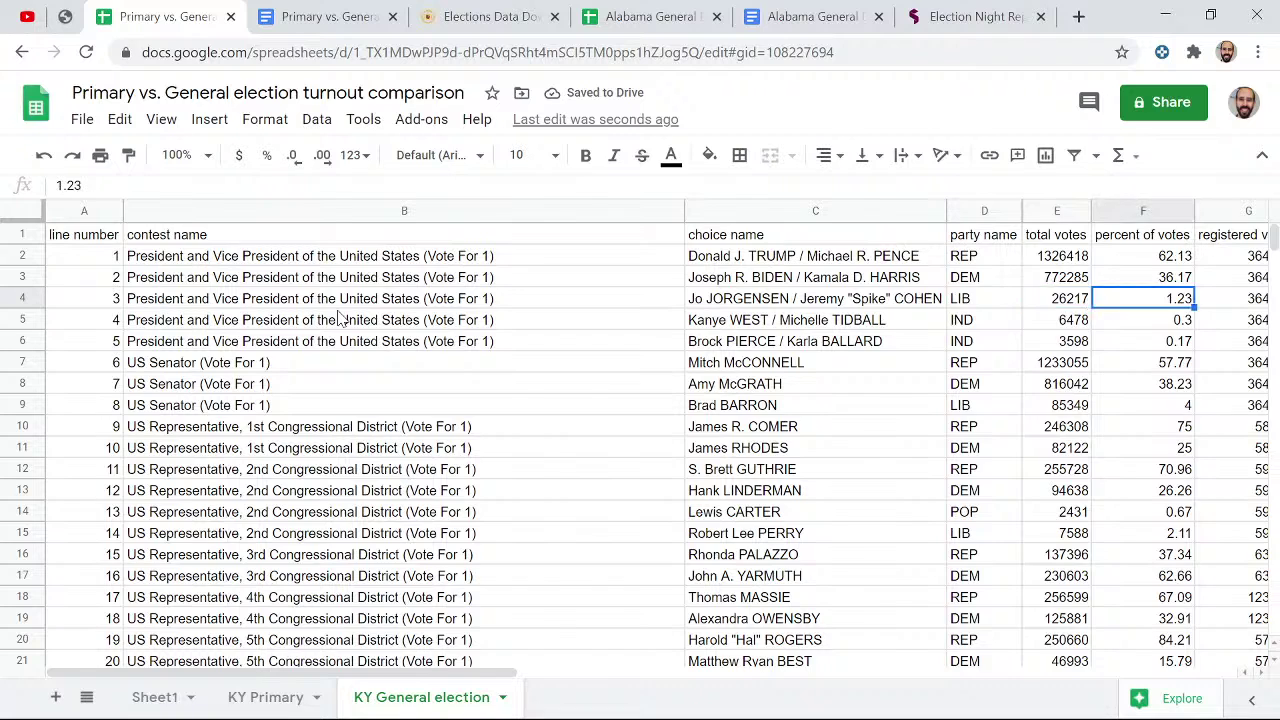
{"action": "key", "text": "Left"}
{"action": "key", "text": "Right"}
{"action": "key", "text": "Up"}
{"action": "key", "text": "Left"}
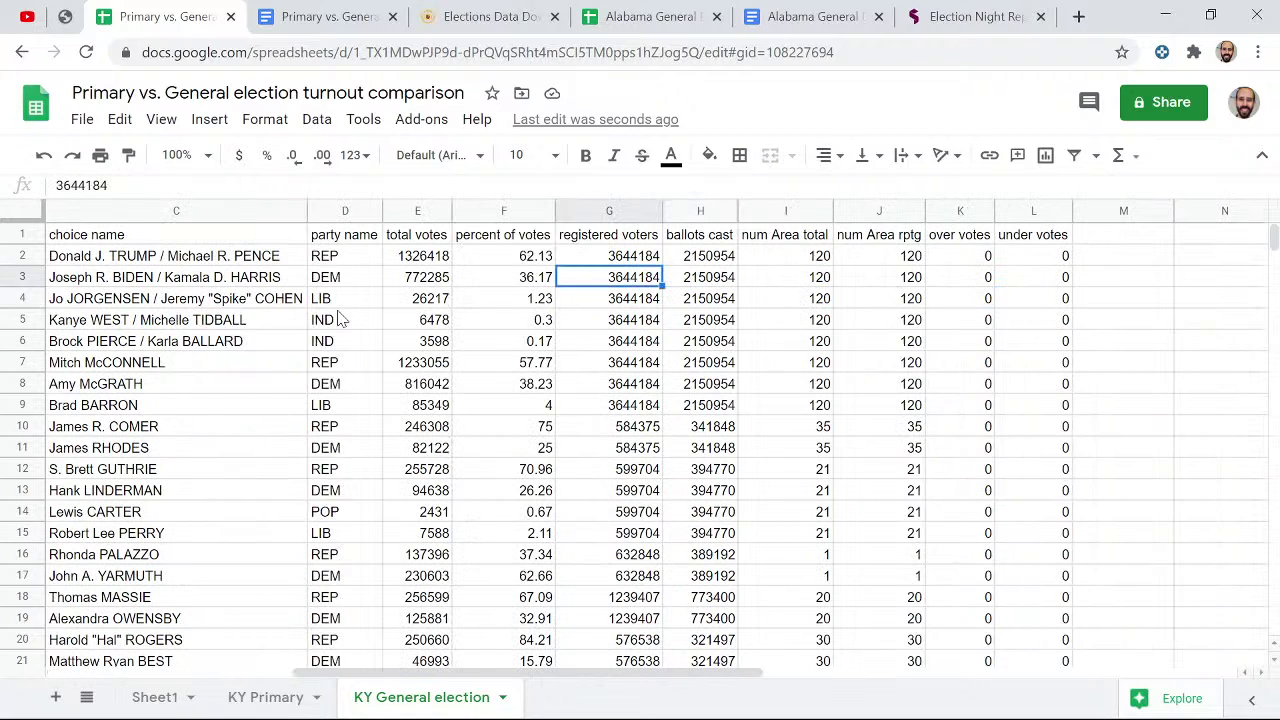
{"action": "key", "text": "Up"}
{"action": "key", "text": "Right"}
{"action": "key", "text": "Left"}
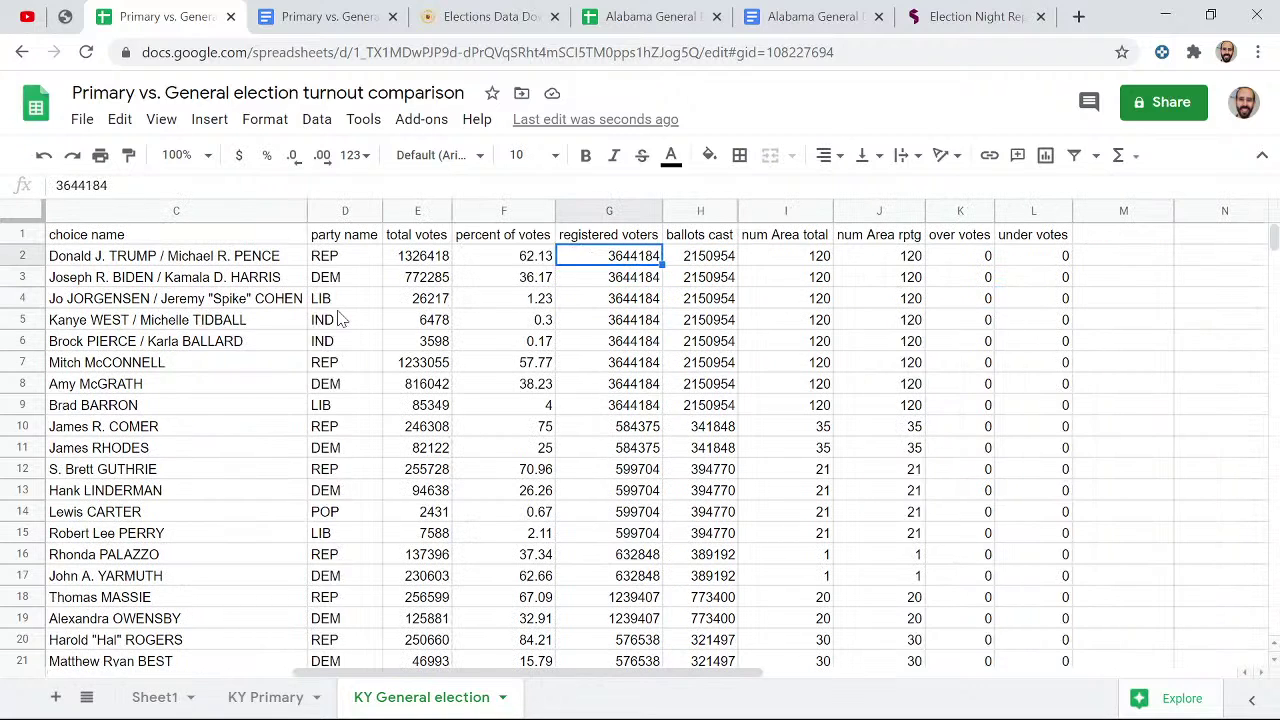
{"action": "key", "text": "Left"}
{"action": "key", "text": "Left"}
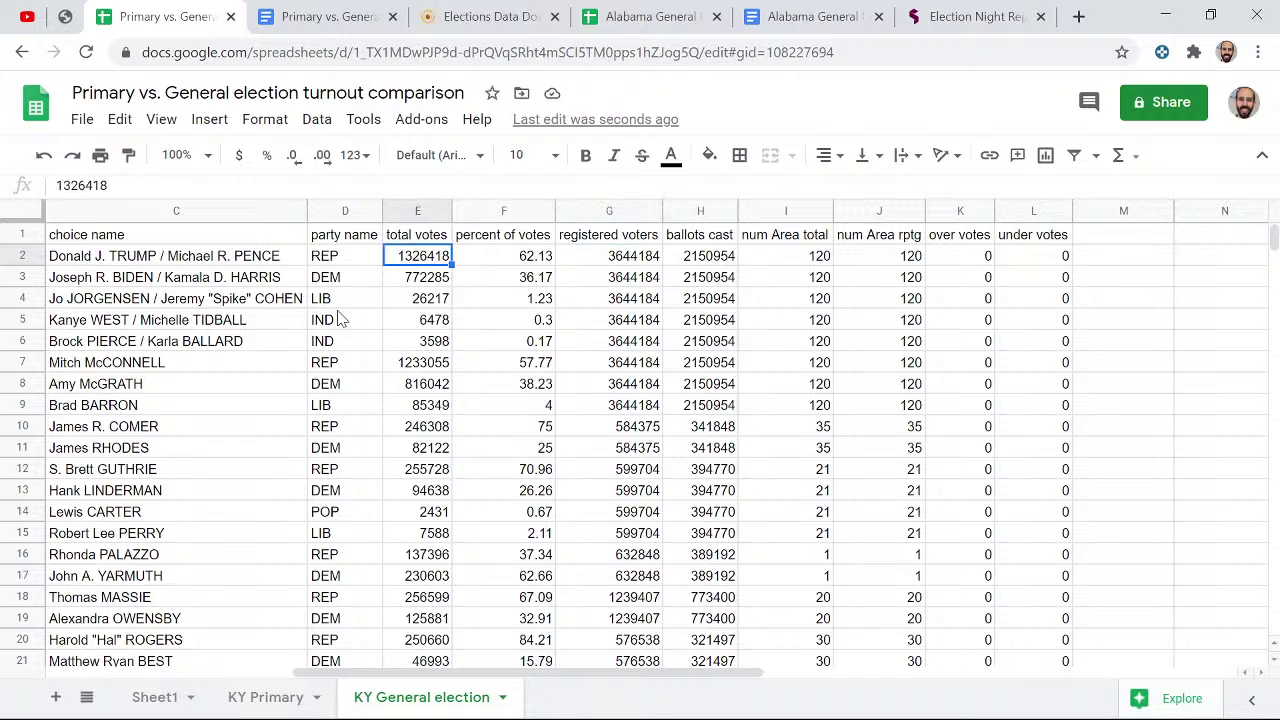
{"action": "key", "text": "Right"}
{"action": "key", "text": "Right"}
{"action": "key", "text": "Right"}
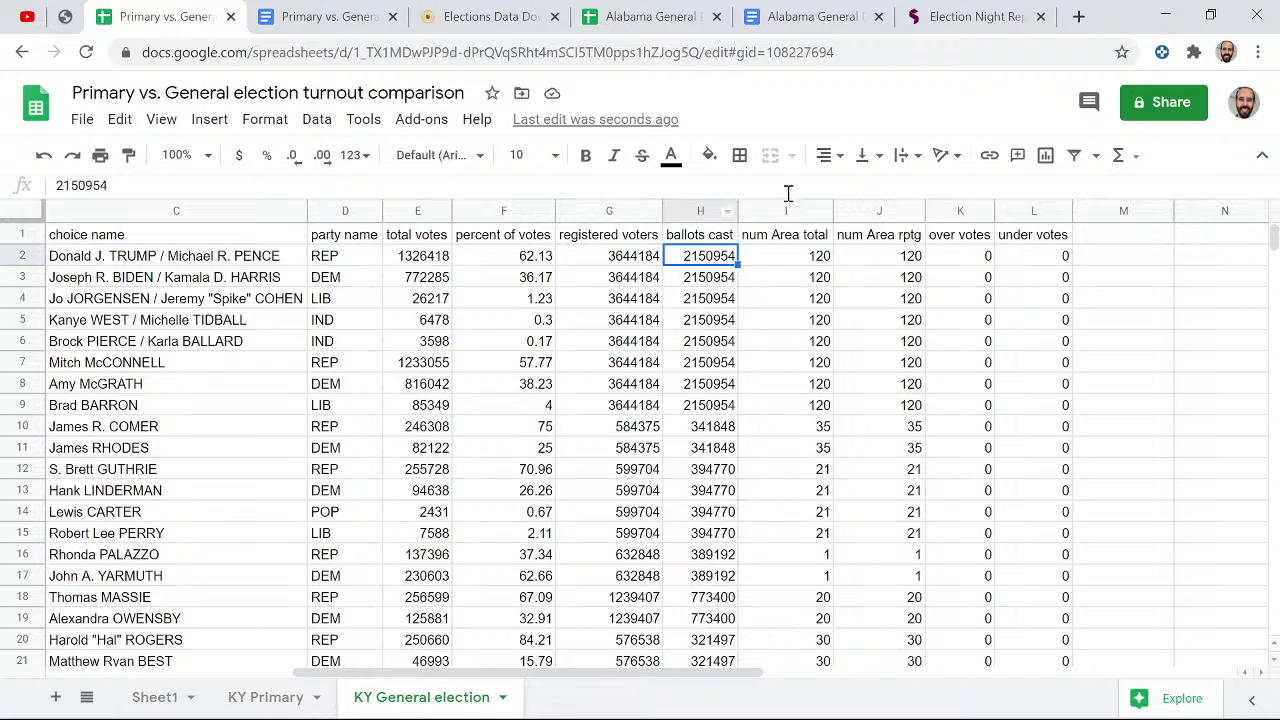
- Insert a column titled turnout_% directly after ballots cast and begin a formula in its first data row
{"action": "right_click", "coordinate": [772, 212]}
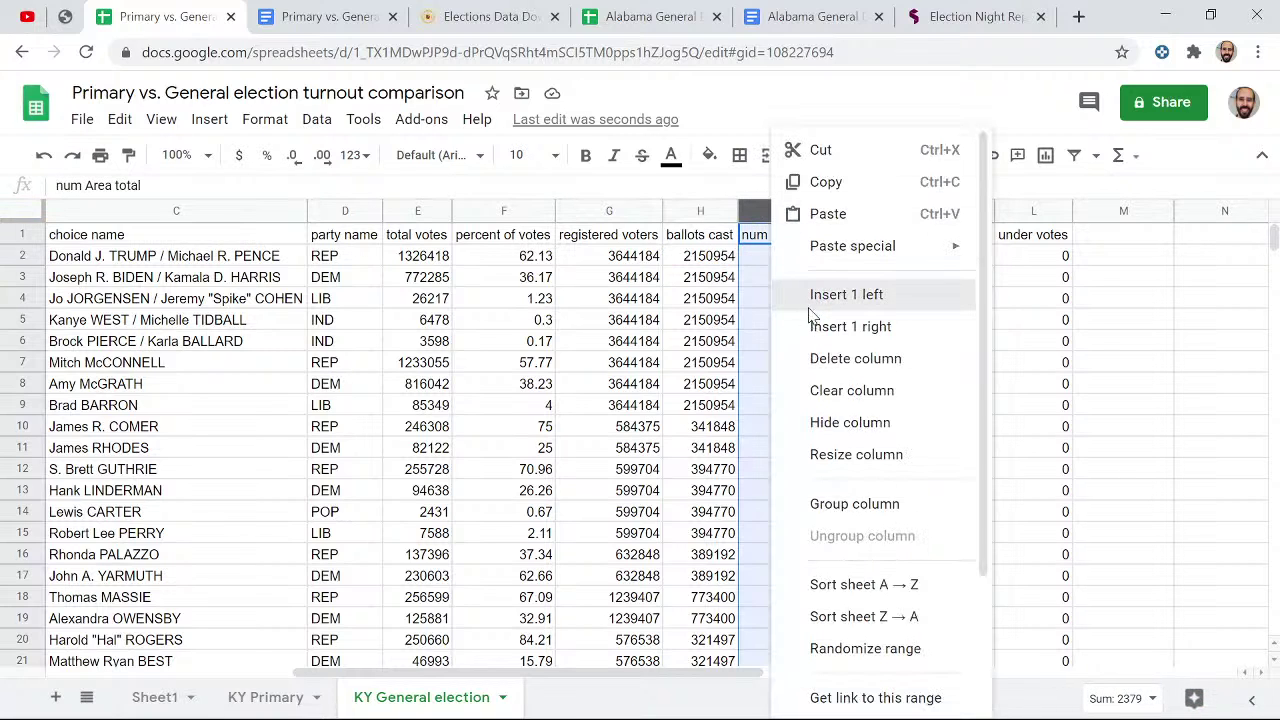
{"action": "left_click", "coordinate": [806, 304]}
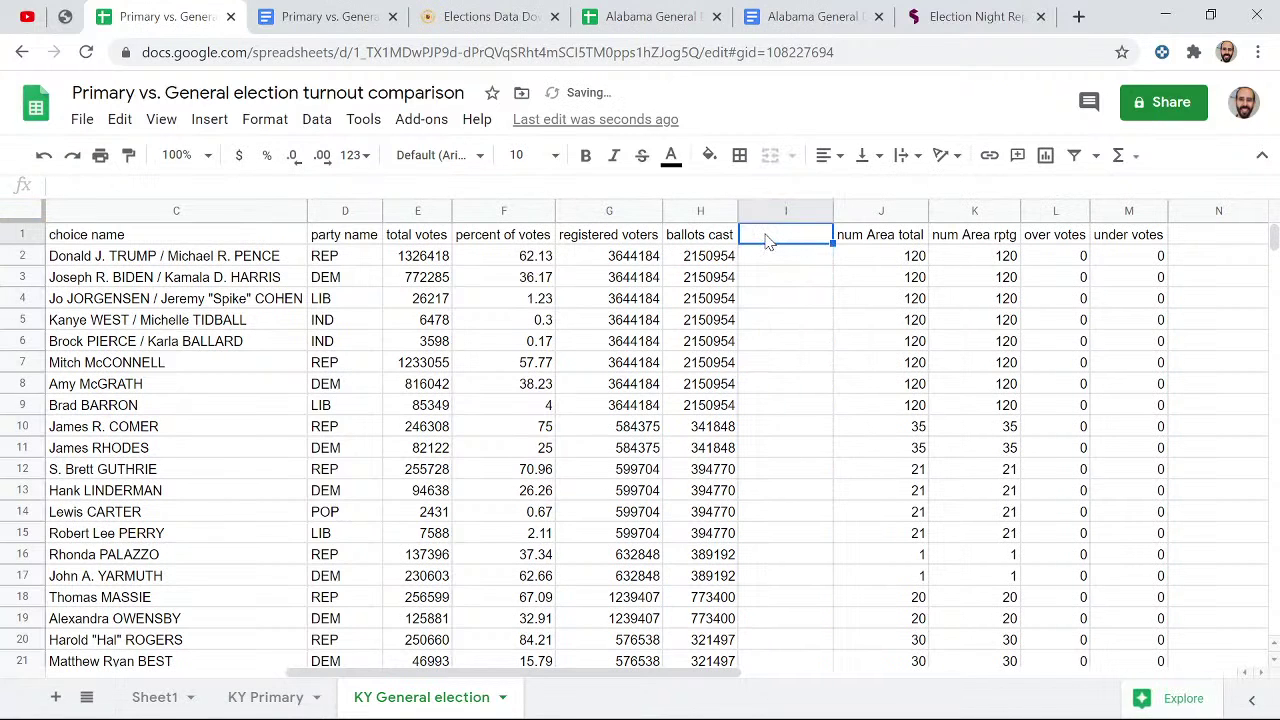
{"action": "type", "text": "turnout"}
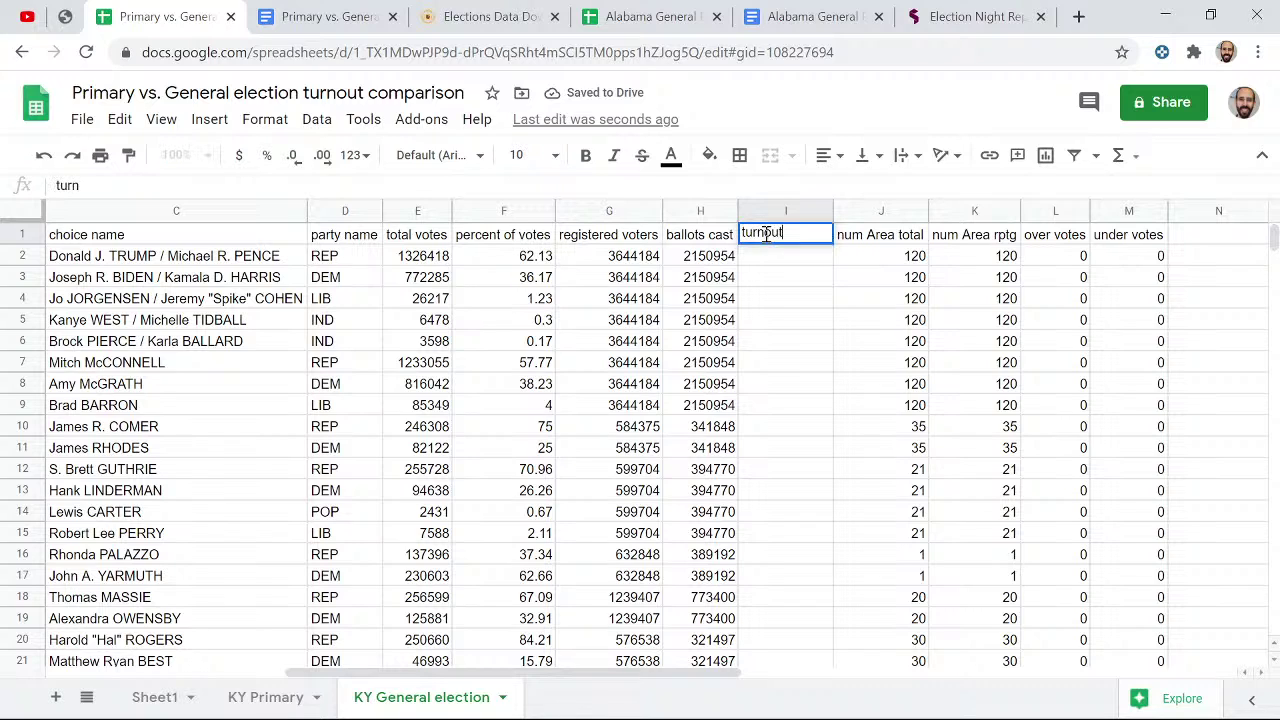
{"action": "type", "text": "_%"}
{"action": "key", "text": "Tab"}
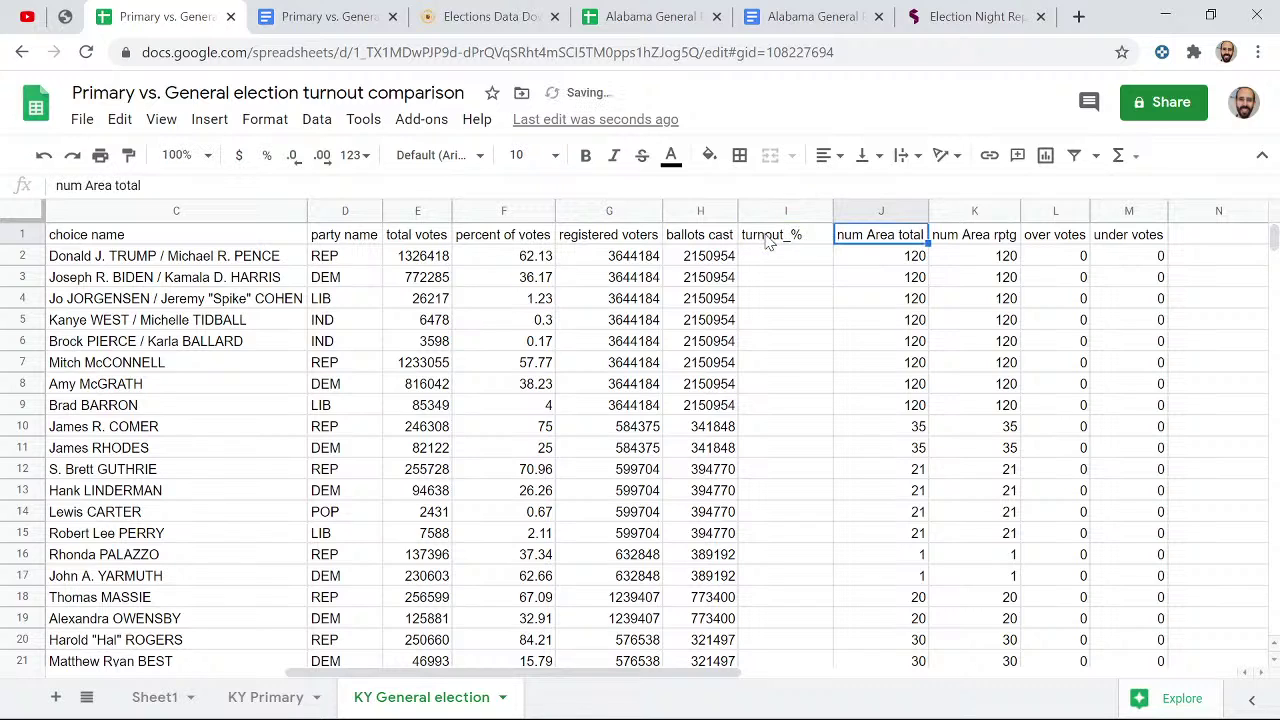
{"action": "key", "text": "Return"}
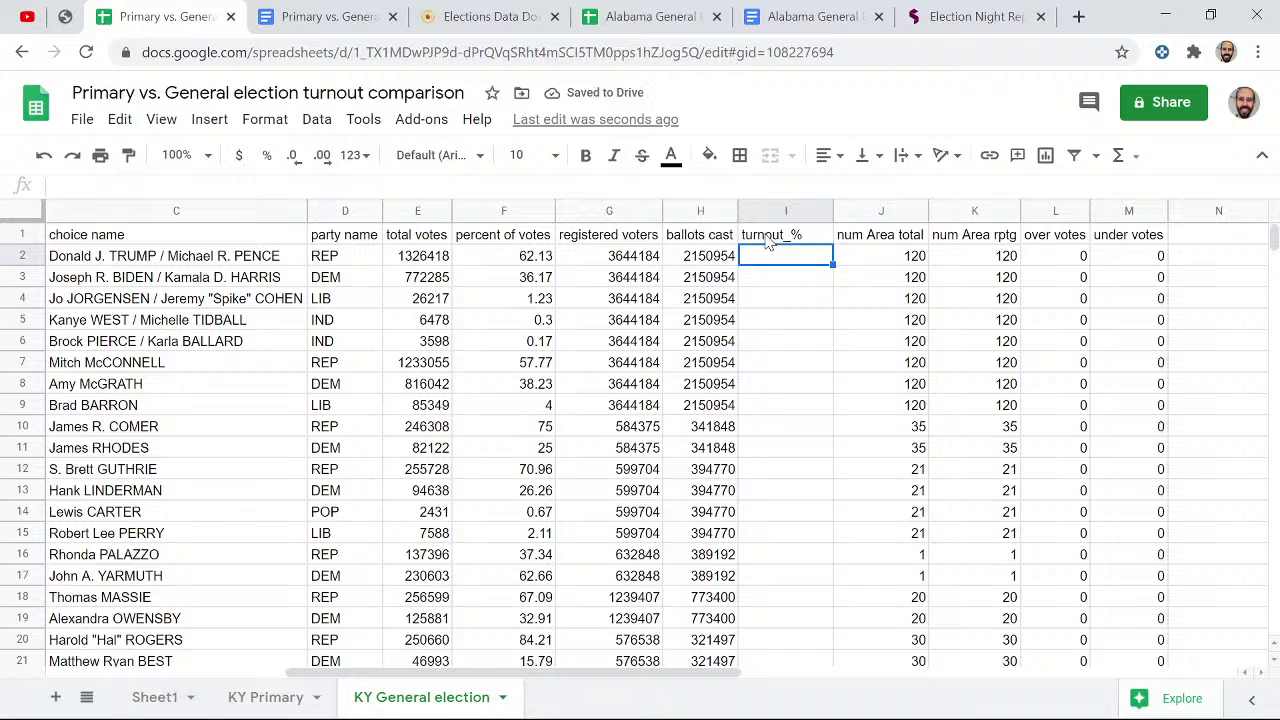
{"action": "type", "text": "="}
{"action": "left_click", "coordinate": [640, 256]}
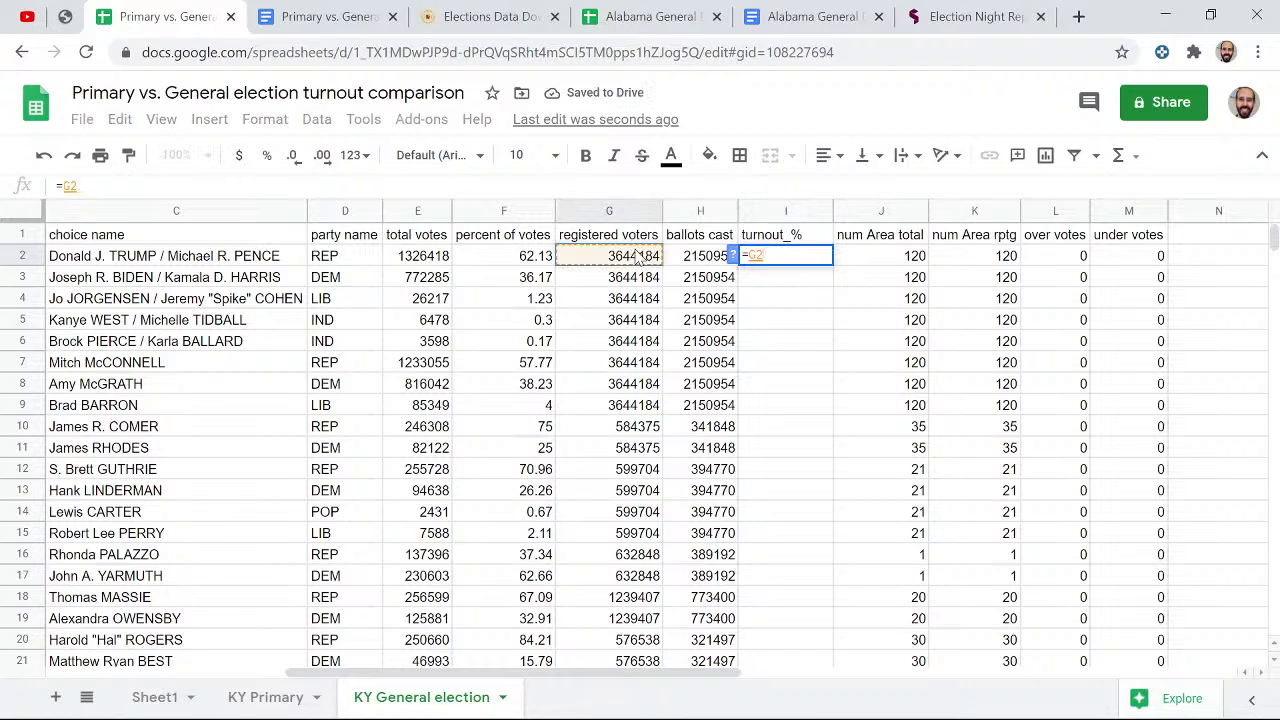
{"action": "type", "text": "/"}
{"action": "left_click", "coordinate": [706, 258]}
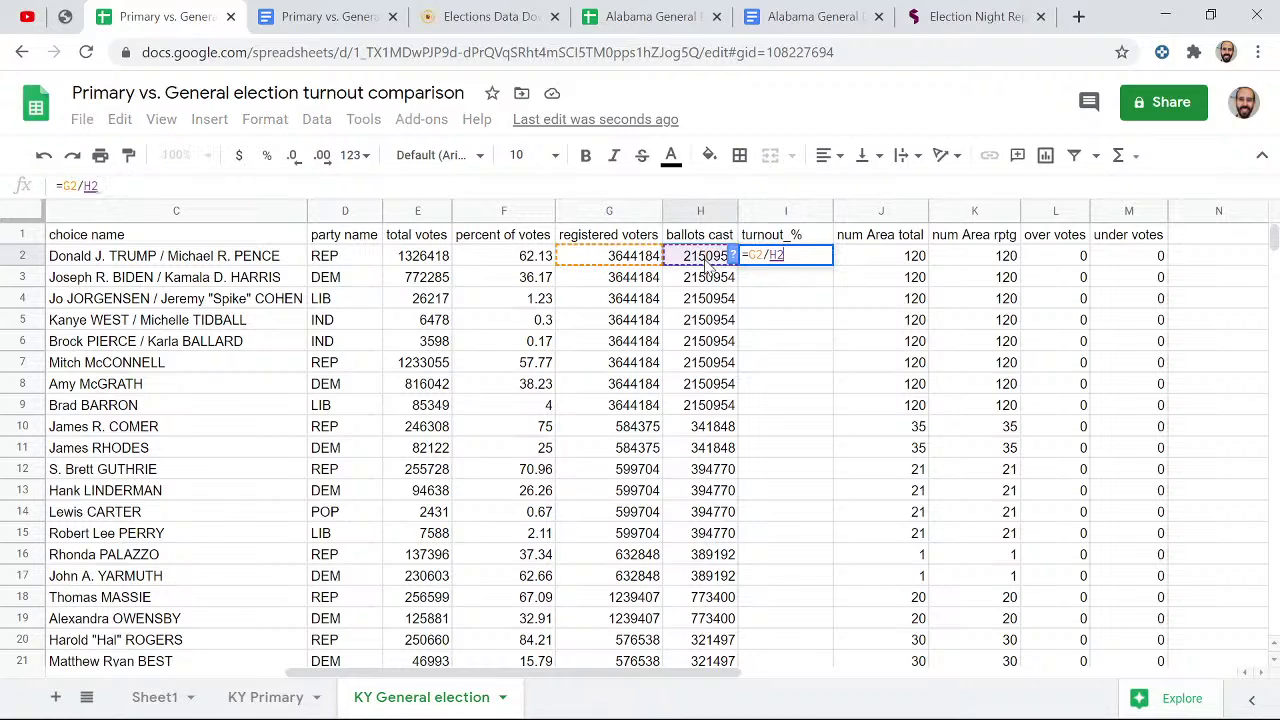
{"action": "key", "text": "BackSpace"}
{"action": "key", "text": "BackSpace"}
{"action": "key", "text": "BackSpace"}
{"action": "key", "text": "BackSpace"}
{"action": "key", "text": "BackSpace"}
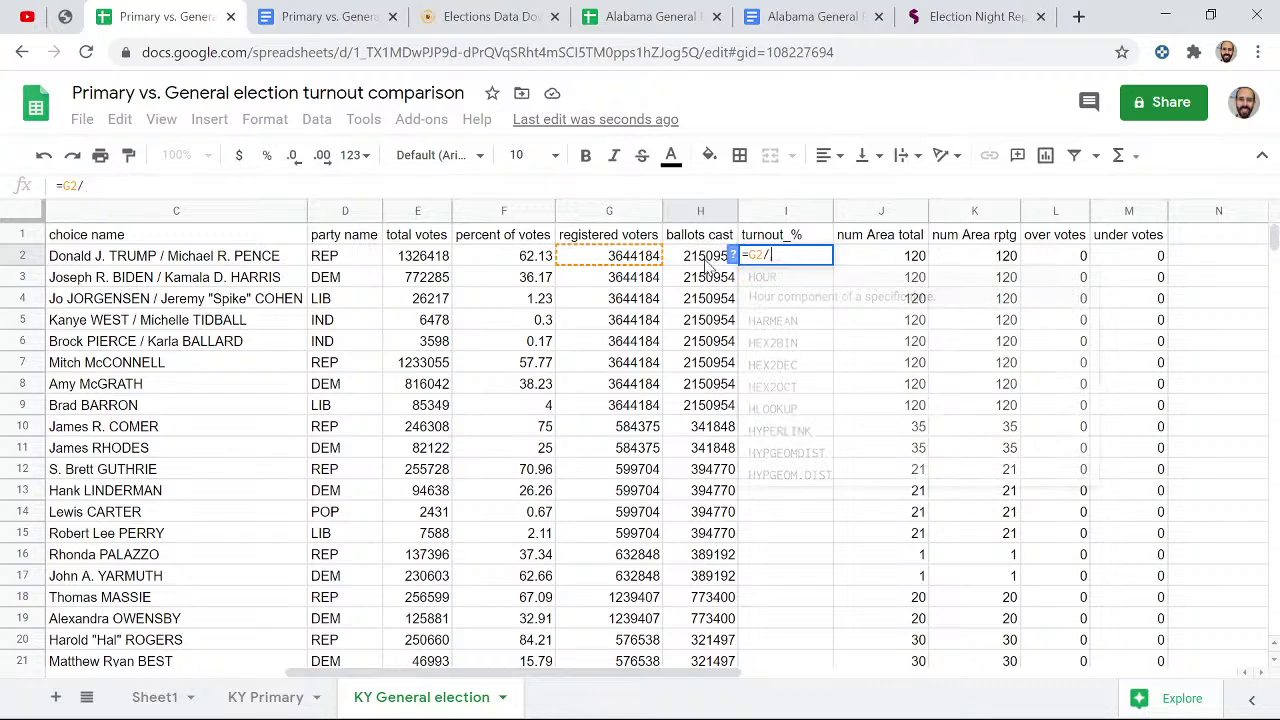
- Complete the turnout formula in I2 as =H2/G2 and accept the suggested autofill for the rest of the column
{"action": "left_click", "coordinate": [707, 262]}
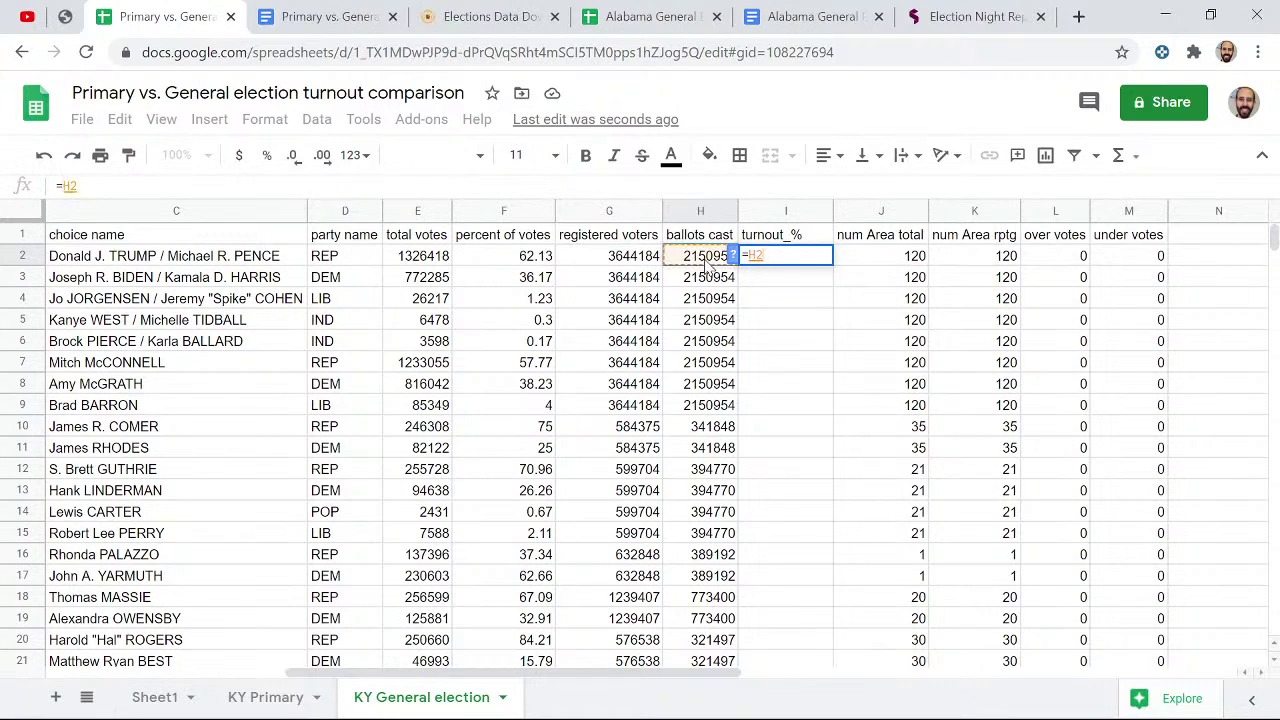
{"action": "type", "text": "/"}
{"action": "left_click", "coordinate": [633, 258]}
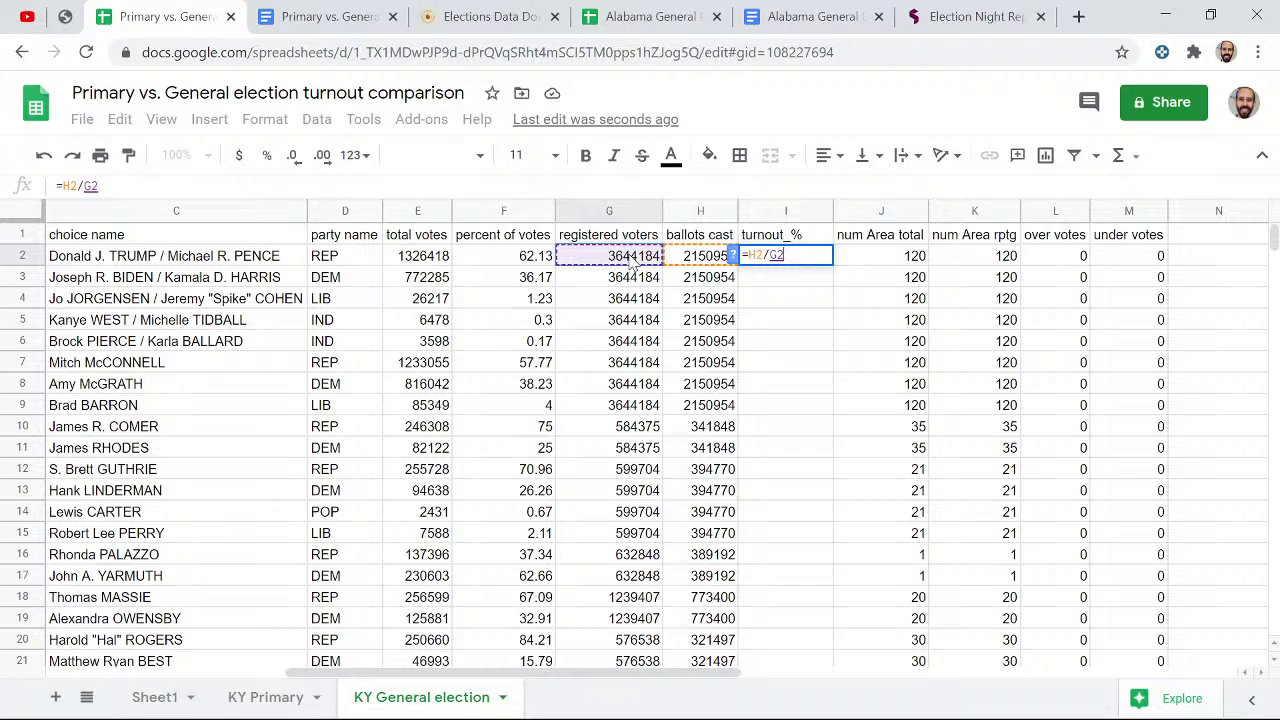
{"action": "key", "text": "Return"}
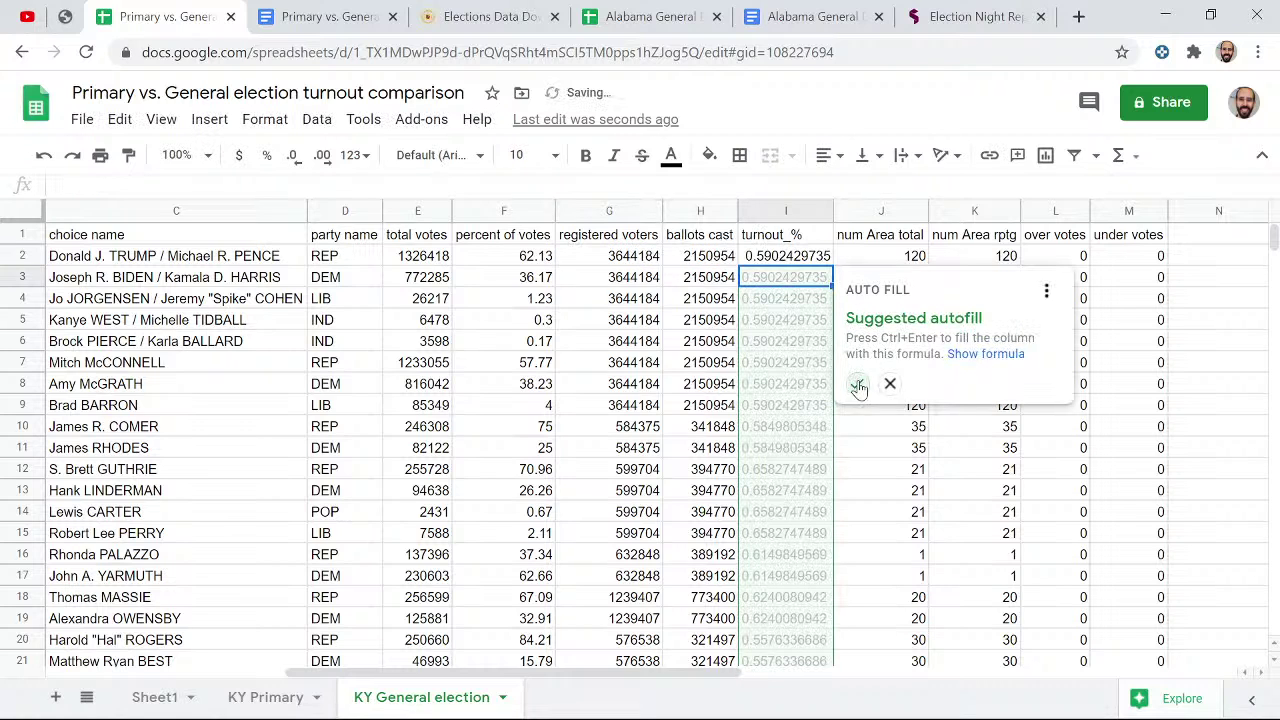
{"action": "left_click", "coordinate": [858, 386]}
- Format the whole turnout_% column as percentages
{"action": "left_click", "coordinate": [786, 211]}
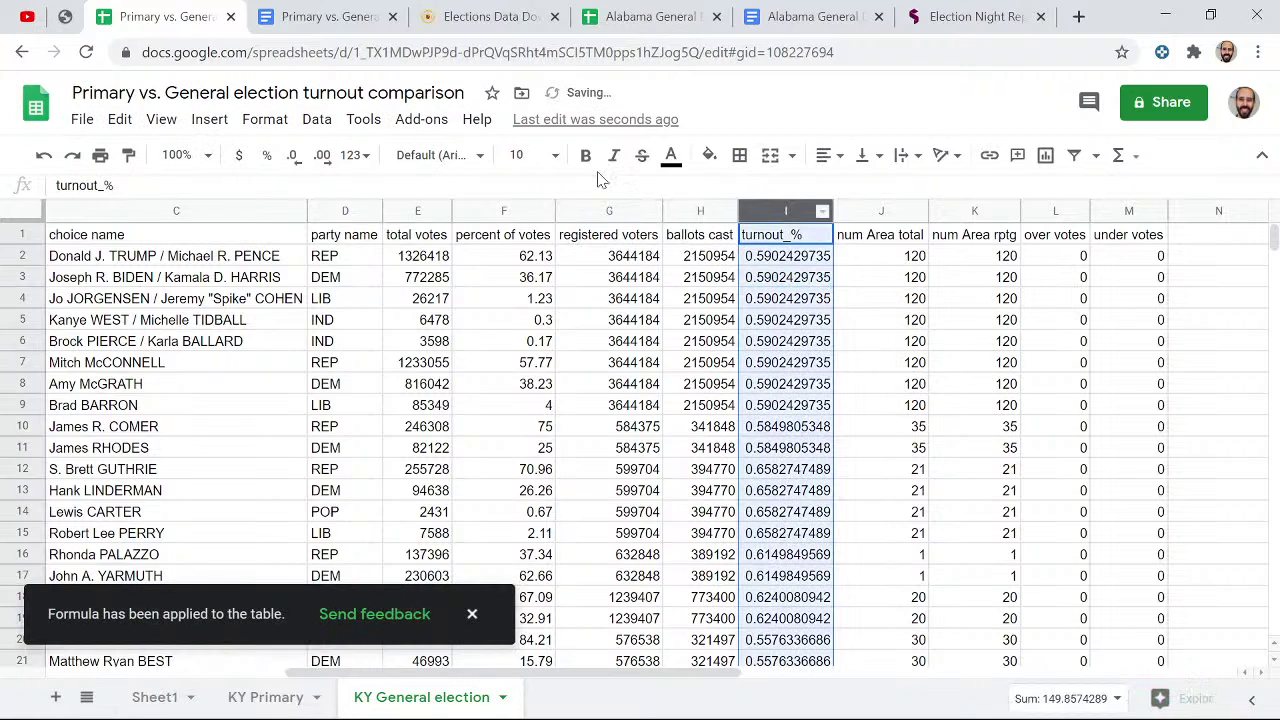
{"action": "left_click", "coordinate": [267, 155]}
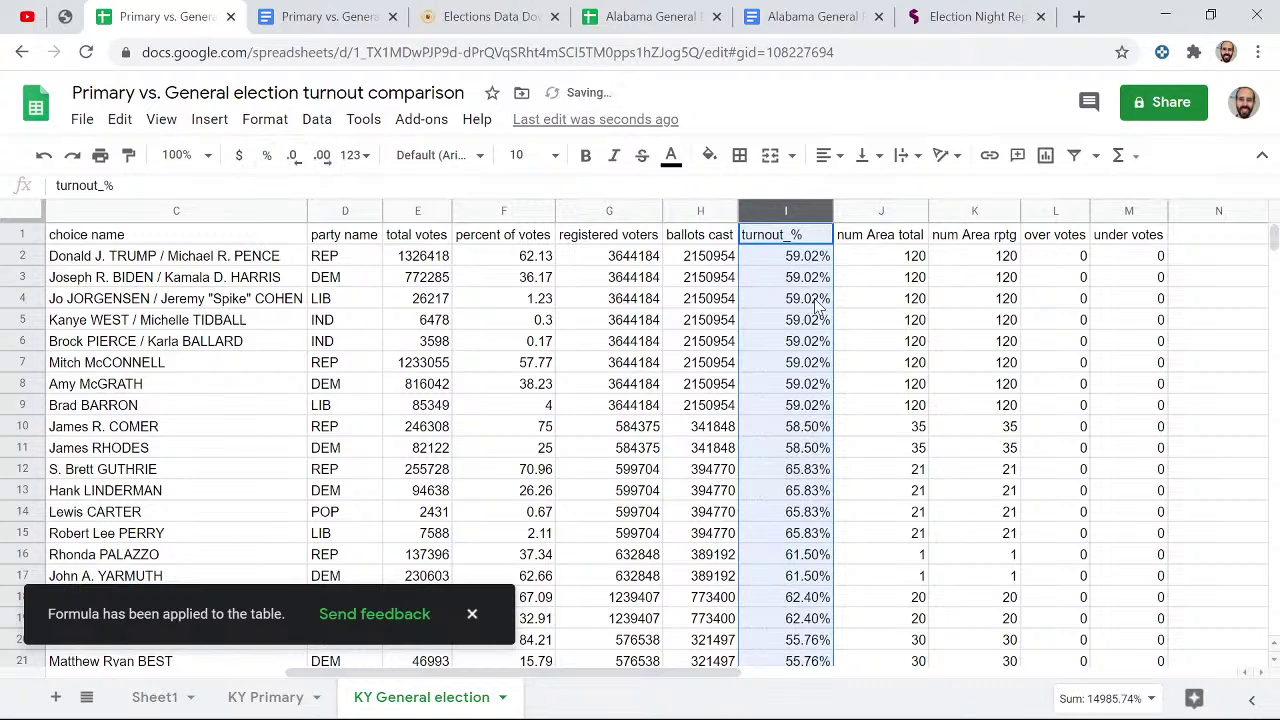
{"action": "left_click", "coordinate": [772, 284]}
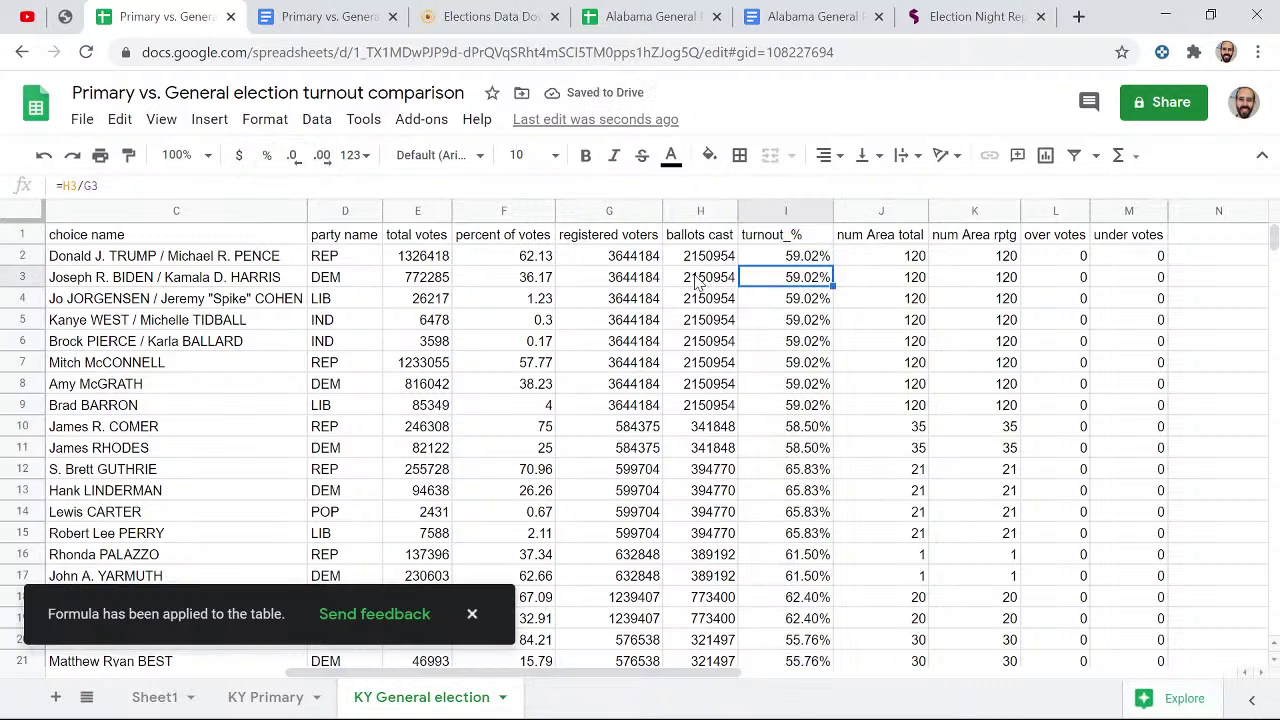
- Return to cell A1 and create a filter over the entire general election sheet
{"action": "key", "text": "Left"}
{"action": "key", "text": "Left"}
{"action": "key", "text": "Left"}
{"action": "key", "text": "Left"}
{"action": "key", "text": "Left"}
{"action": "key", "text": "Left"}
{"action": "key", "text": "Left"}
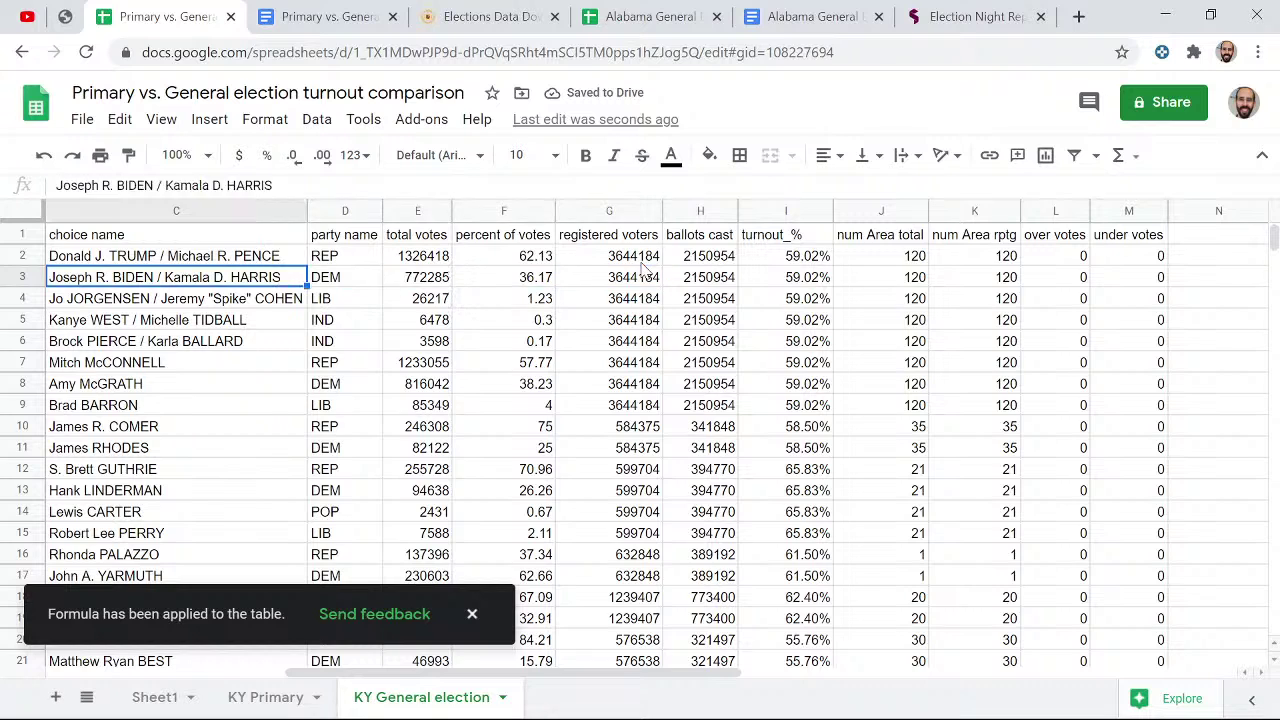
{"action": "key", "text": "Up"}
{"action": "key", "text": "Up"}
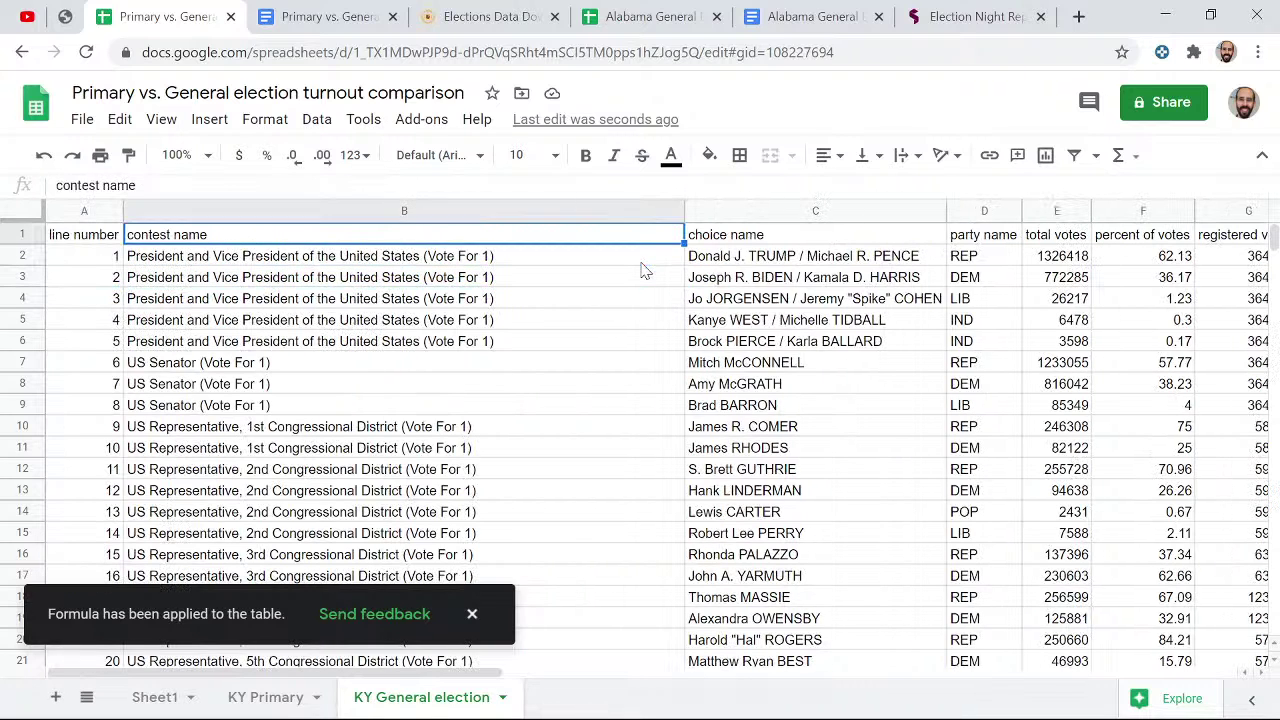
{"action": "key", "text": "Left"}
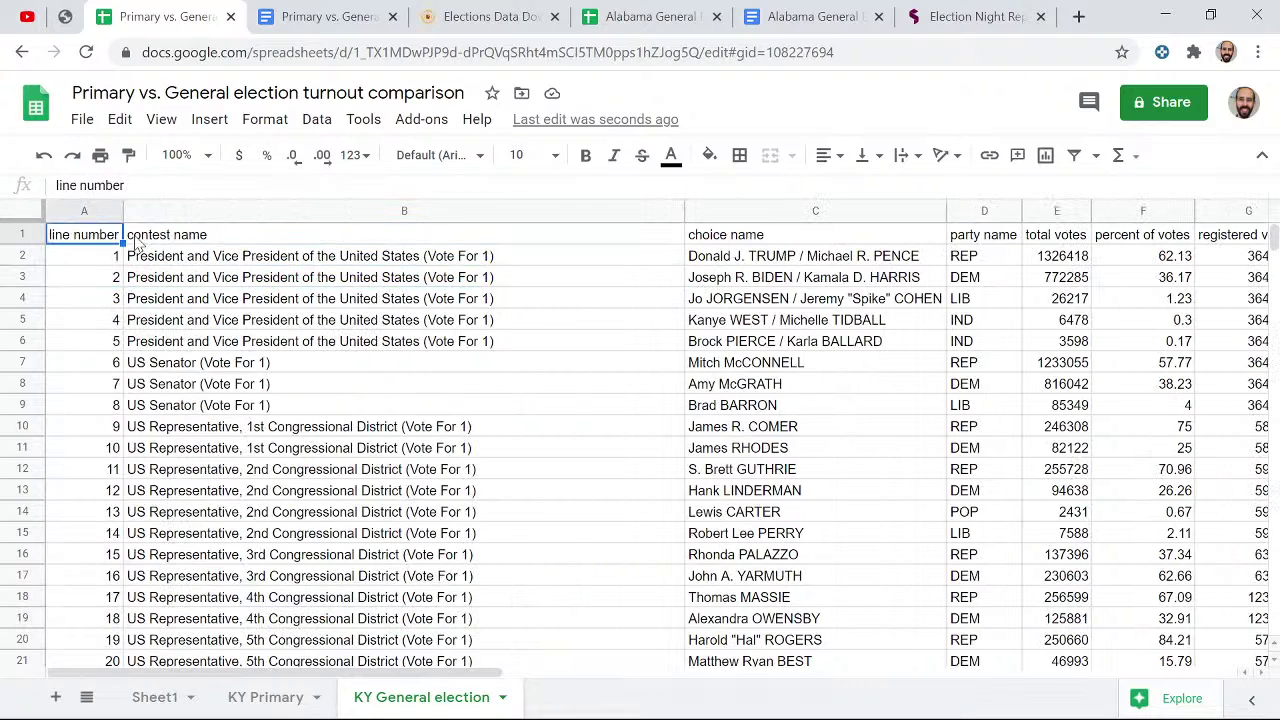
{"action": "key", "text": "ctrl+a"}
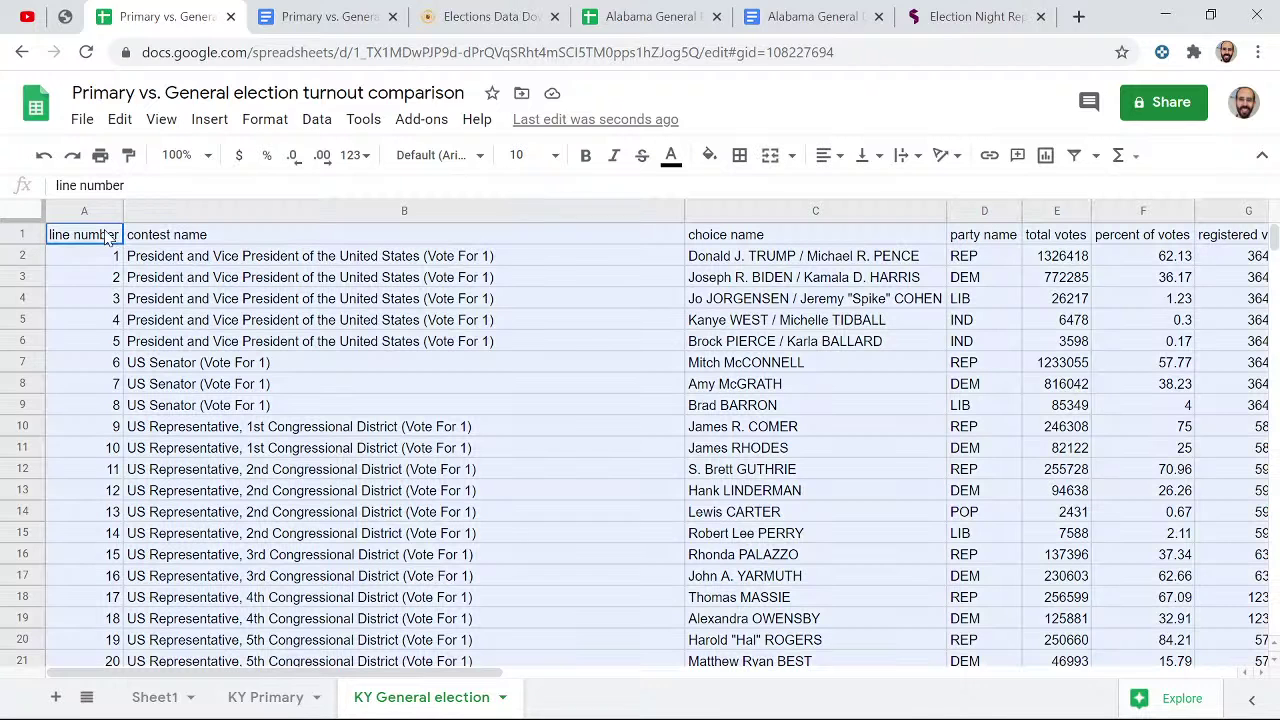
{"action": "left_click", "coordinate": [326, 124]}
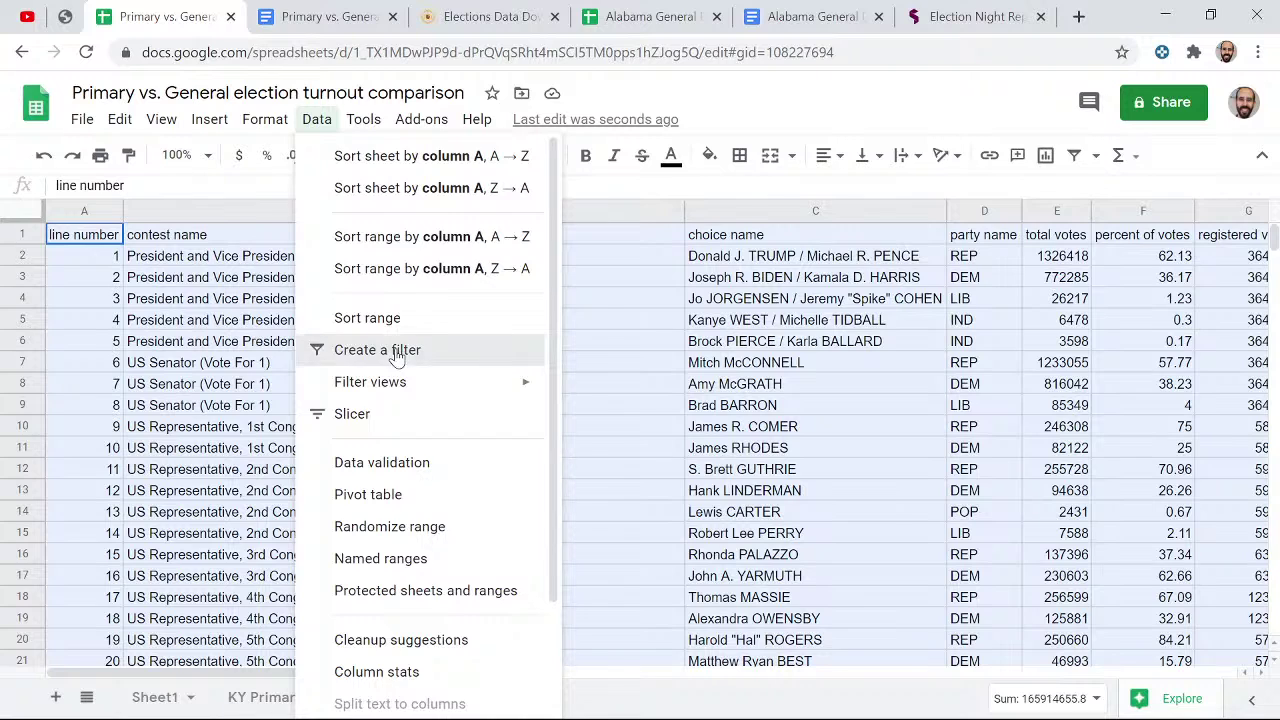
{"action": "left_click", "coordinate": [398, 352]}
{"action": "left_click", "coordinate": [305, 300]}
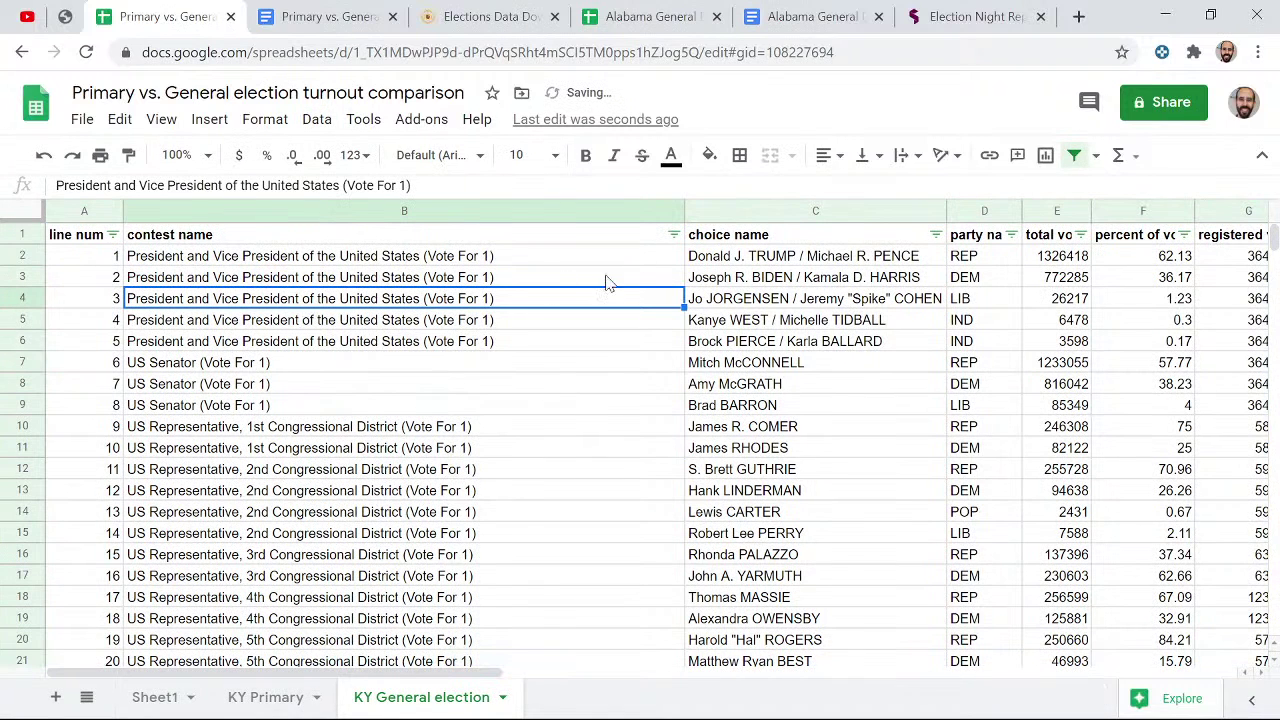
- Filter the contest name column by values, searching for president, to show only the President and Vice President contest
{"action": "left_click", "coordinate": [674, 234]}
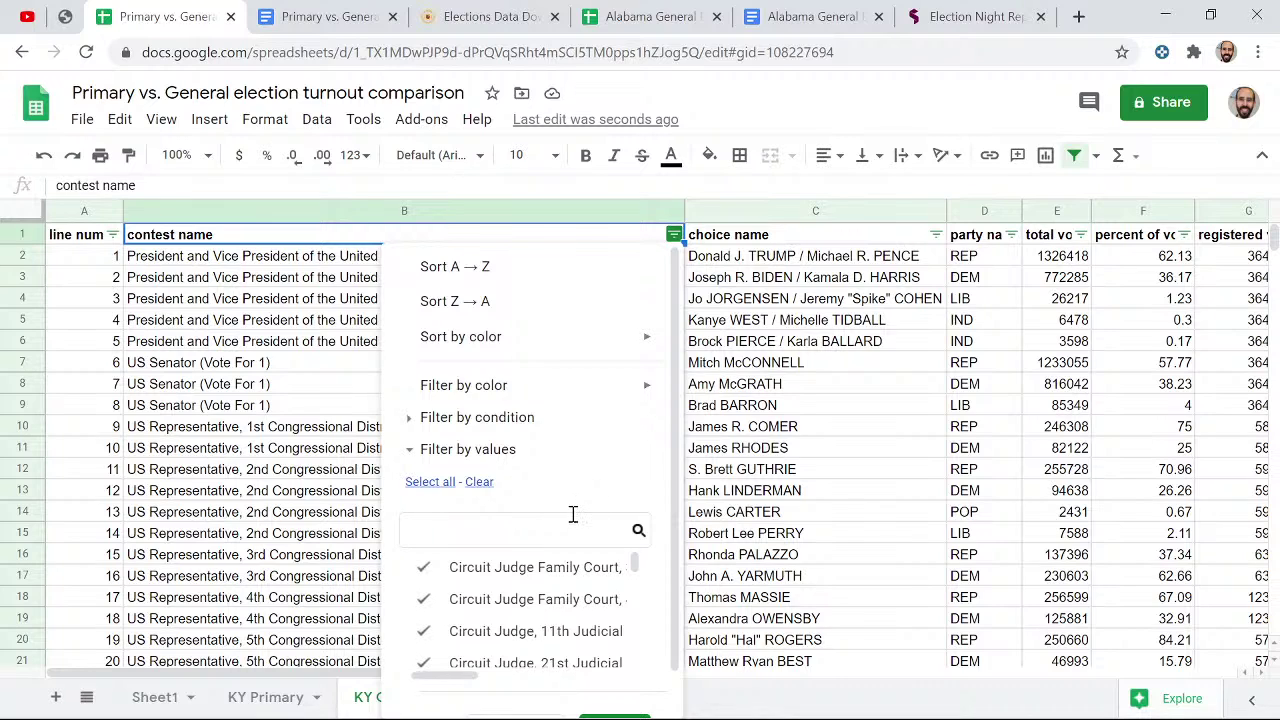
{"action": "left_click", "coordinate": [479, 481]}
{"action": "left_click", "coordinate": [551, 514]}
{"action": "type", "text": "pr"}
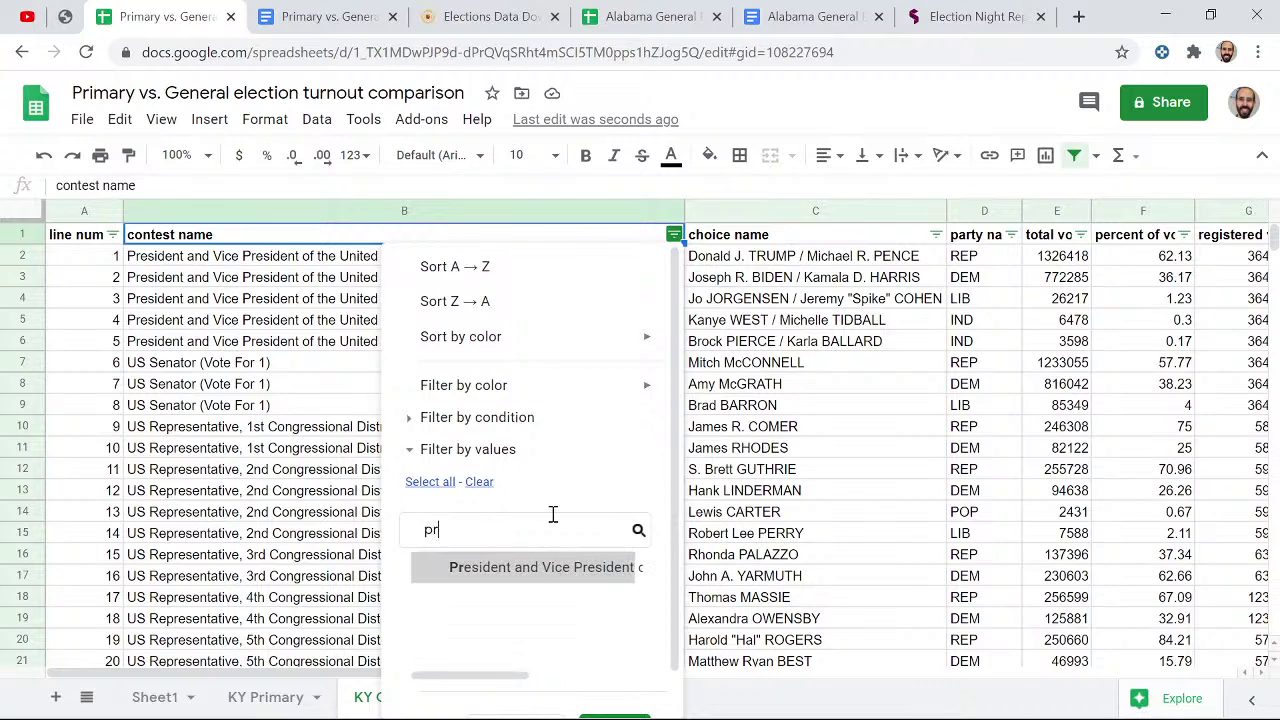
{"action": "type", "text": "esident"}
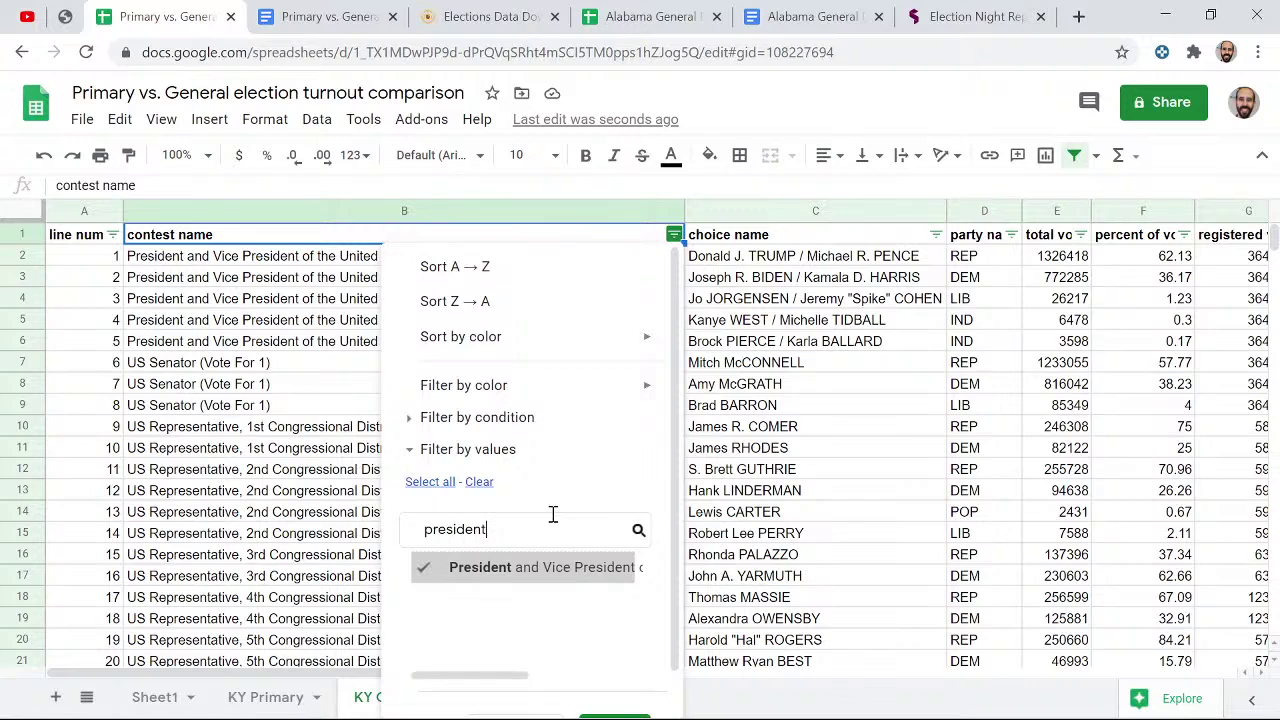
{"action": "scroll", "coordinate": [611, 680], "scroll_direction": "down", "scroll_amount": 1}
{"action": "left_click", "coordinate": [614, 688]}
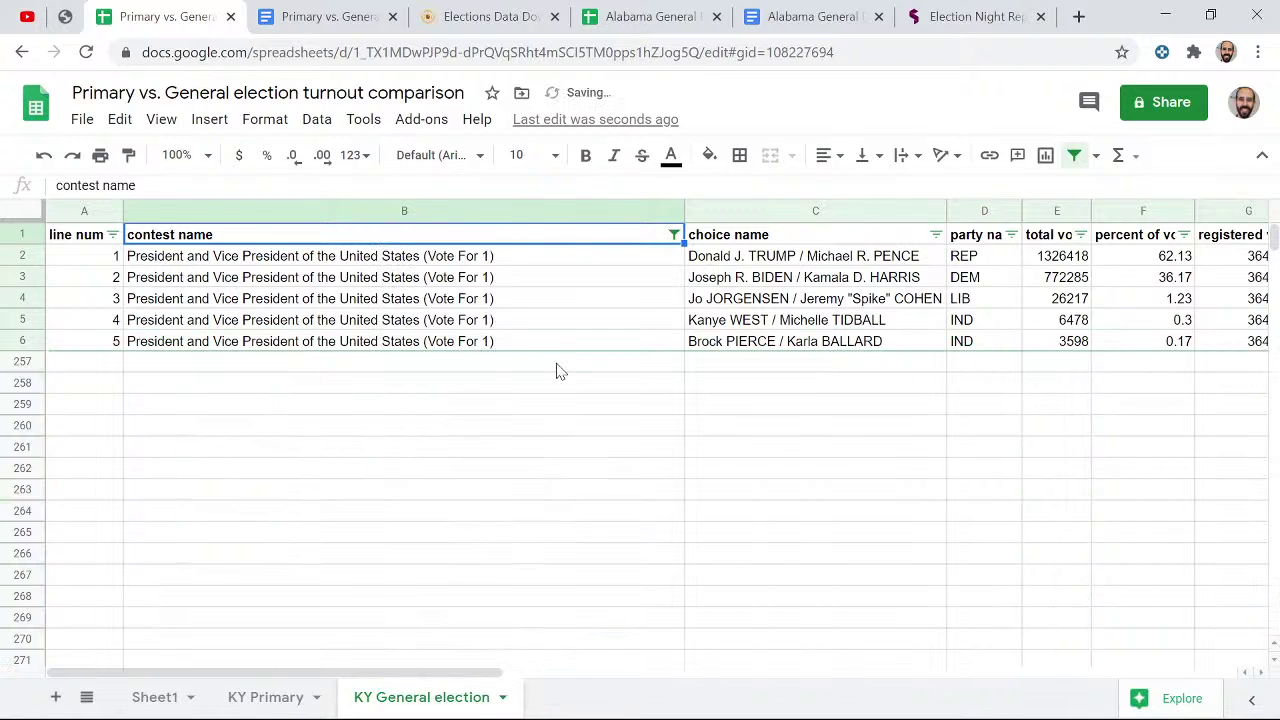
- Narrow the contest name column to bring more columns into view, and select the total votes header
{"action": "left_click", "coordinate": [555, 279]}
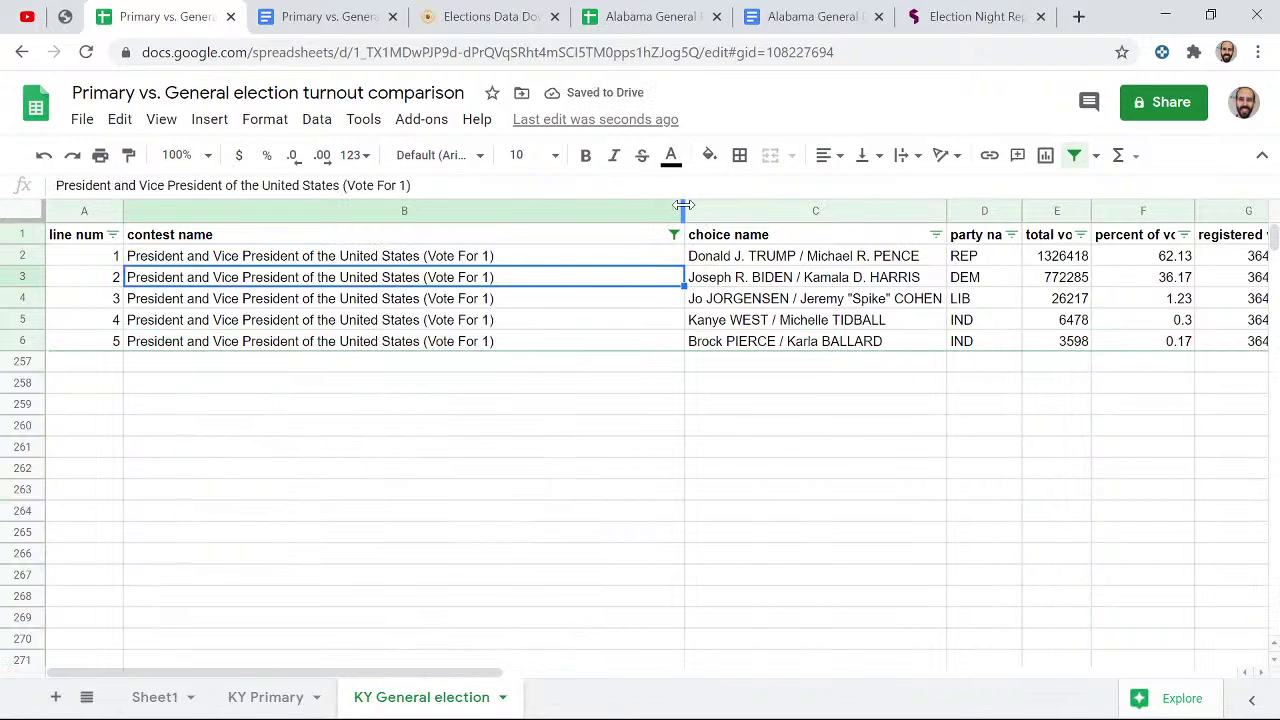
{"action": "left_click_drag", "start_coordinate": [684, 205], "coordinate": [517, 205]}
{"action": "left_click", "coordinate": [817, 299]}
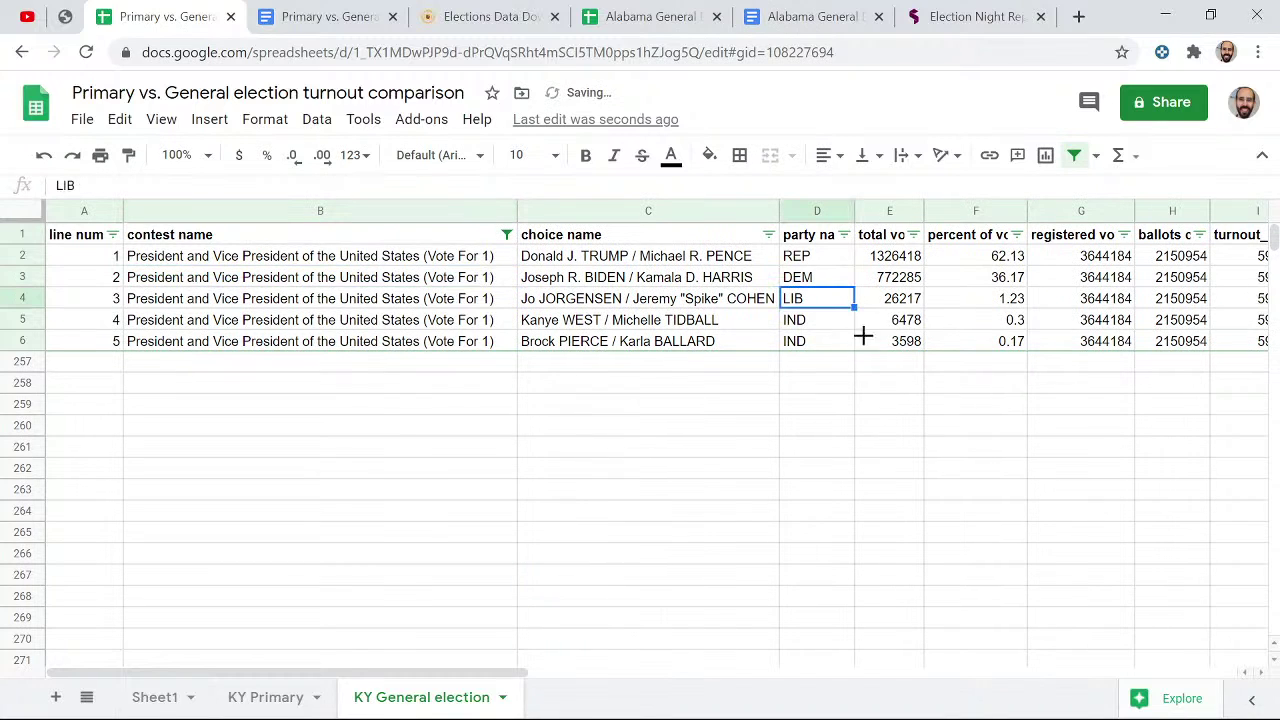
{"action": "key", "text": "Up"}
{"action": "key", "text": "Up"}
{"action": "key", "text": "Up"}
{"action": "key", "text": "Right"}
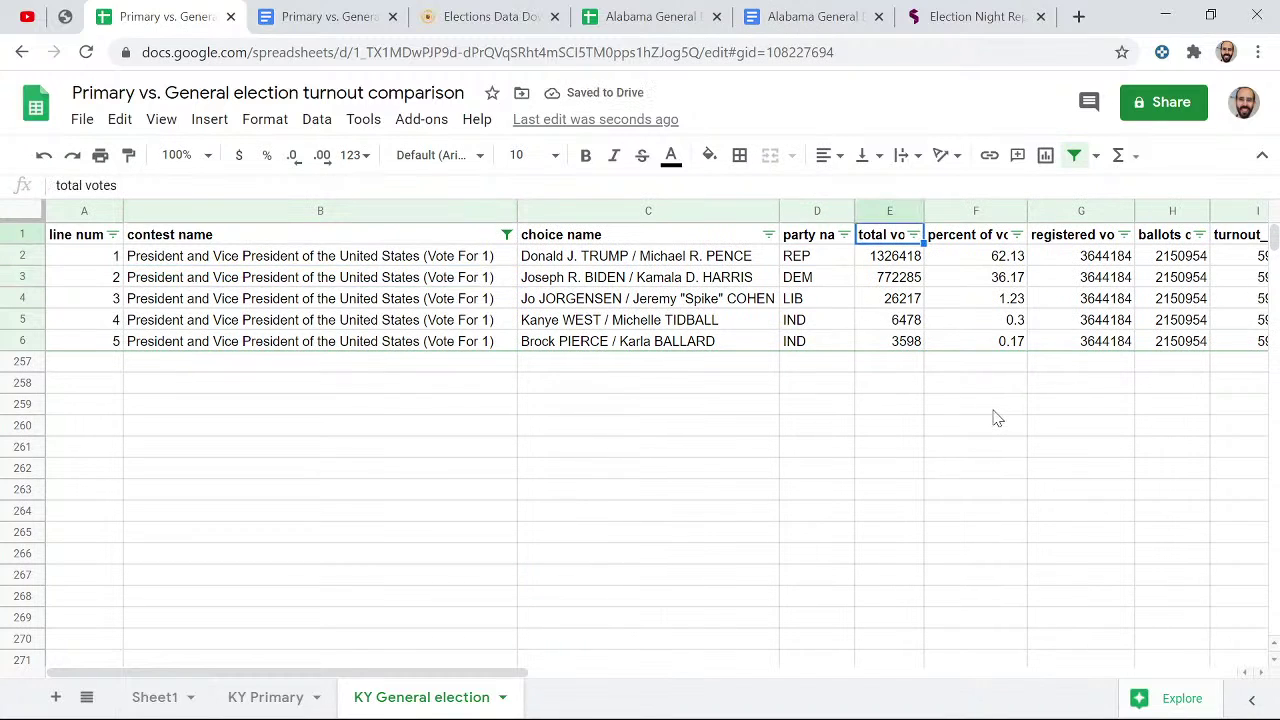
- Format the whole total votes column as numbers with thousands separators and no decimal places
{"action": "key", "text": "Left"}
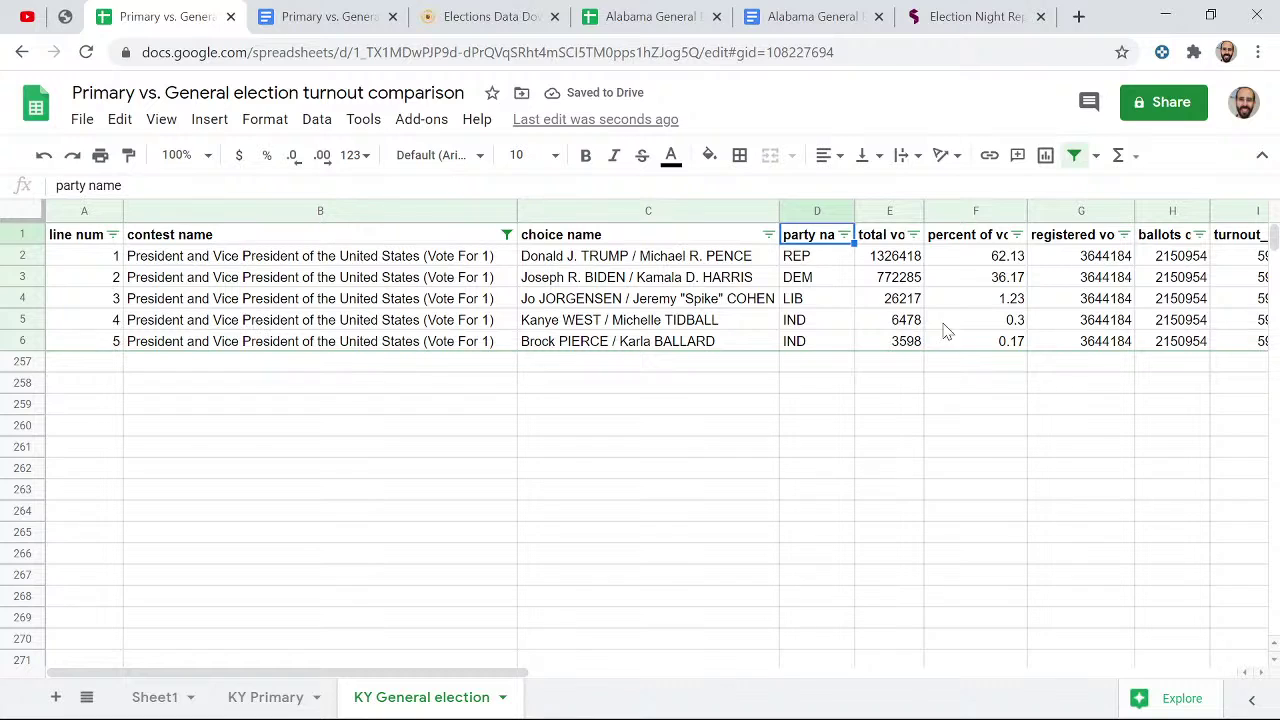
{"action": "left_click", "coordinate": [817, 263]}
{"action": "key", "text": "Right"}
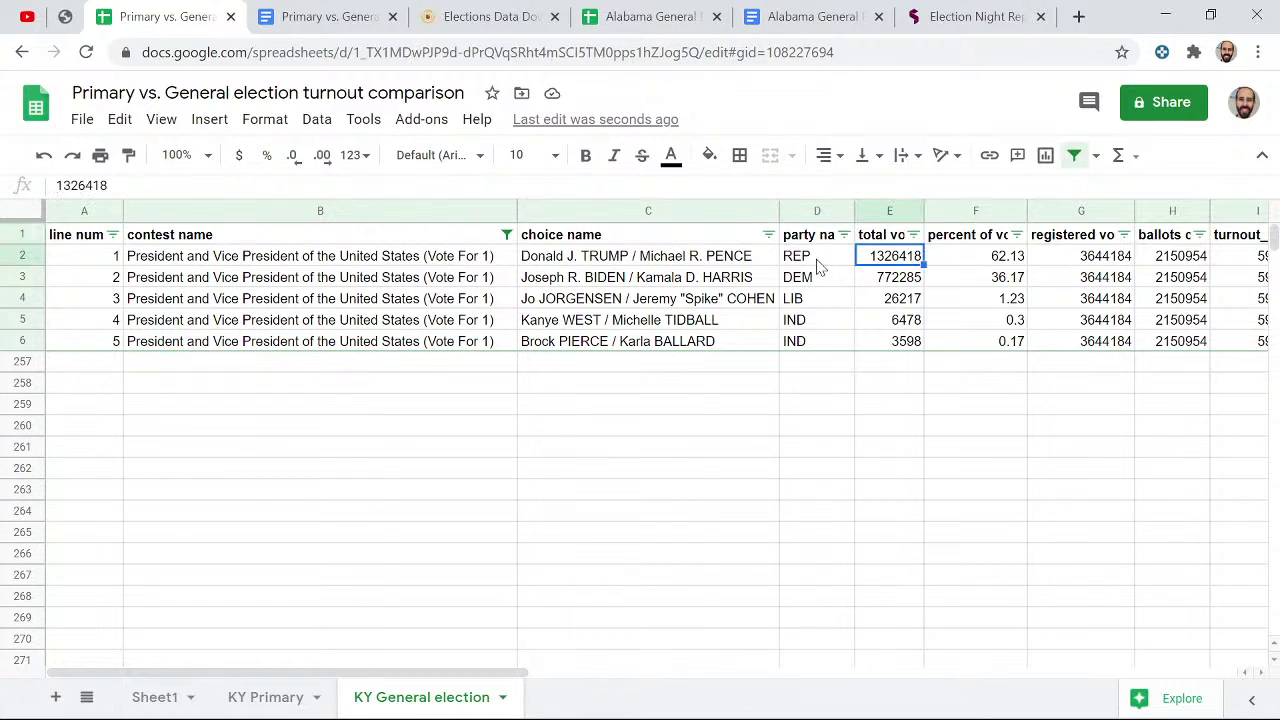
{"action": "left_click", "coordinate": [877, 210]}
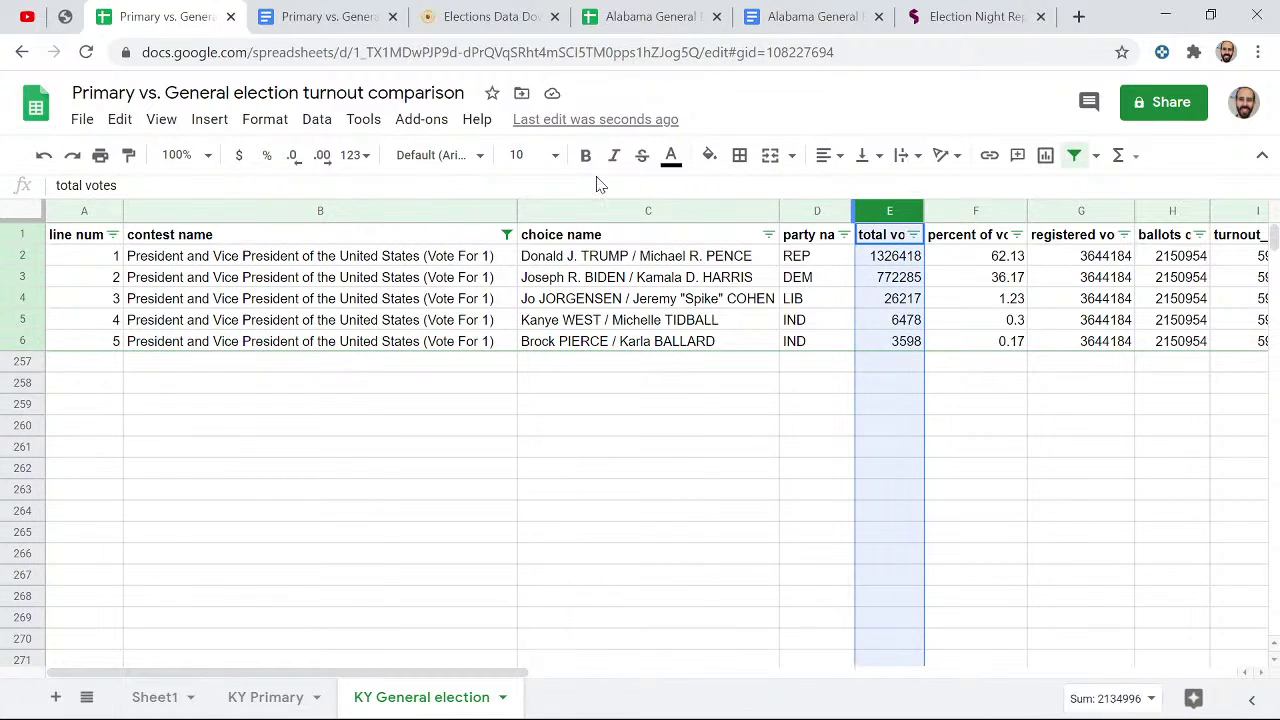
{"action": "left_click", "coordinate": [355, 156]}
{"action": "left_click", "coordinate": [380, 271]}
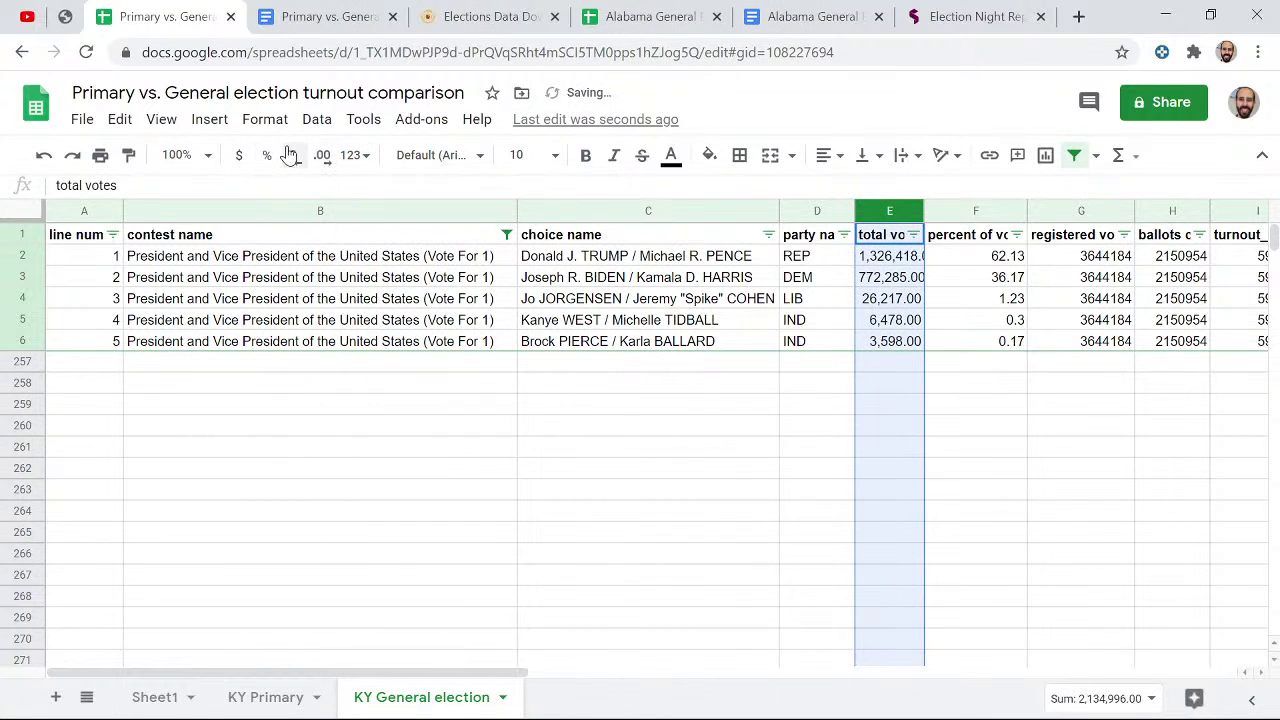
{"action": "left_click", "coordinate": [291, 156]}
{"action": "left_click", "coordinate": [291, 156]}
{"action": "left_click", "coordinate": [935, 300]}
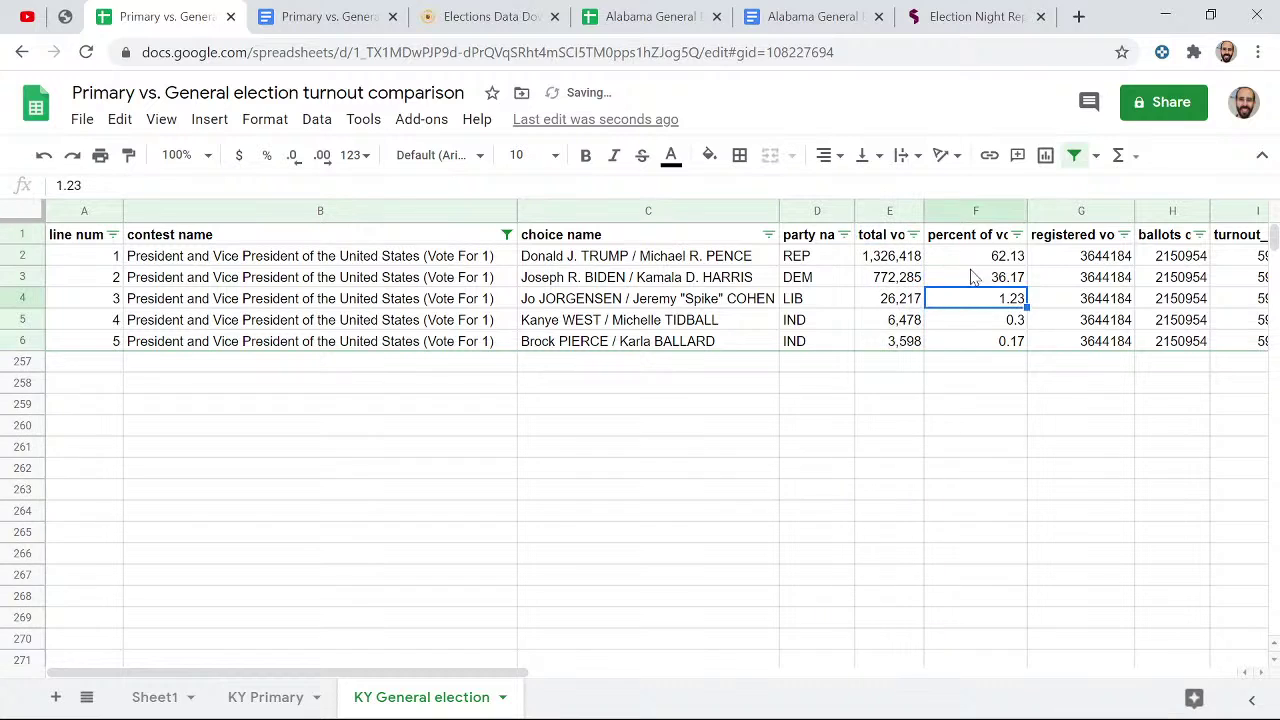
- Examine the first candidate row's percent of votes, registered voters, ballots cast and turnout_% cells, including the turnout formula
{"action": "left_click", "coordinate": [995, 256]}
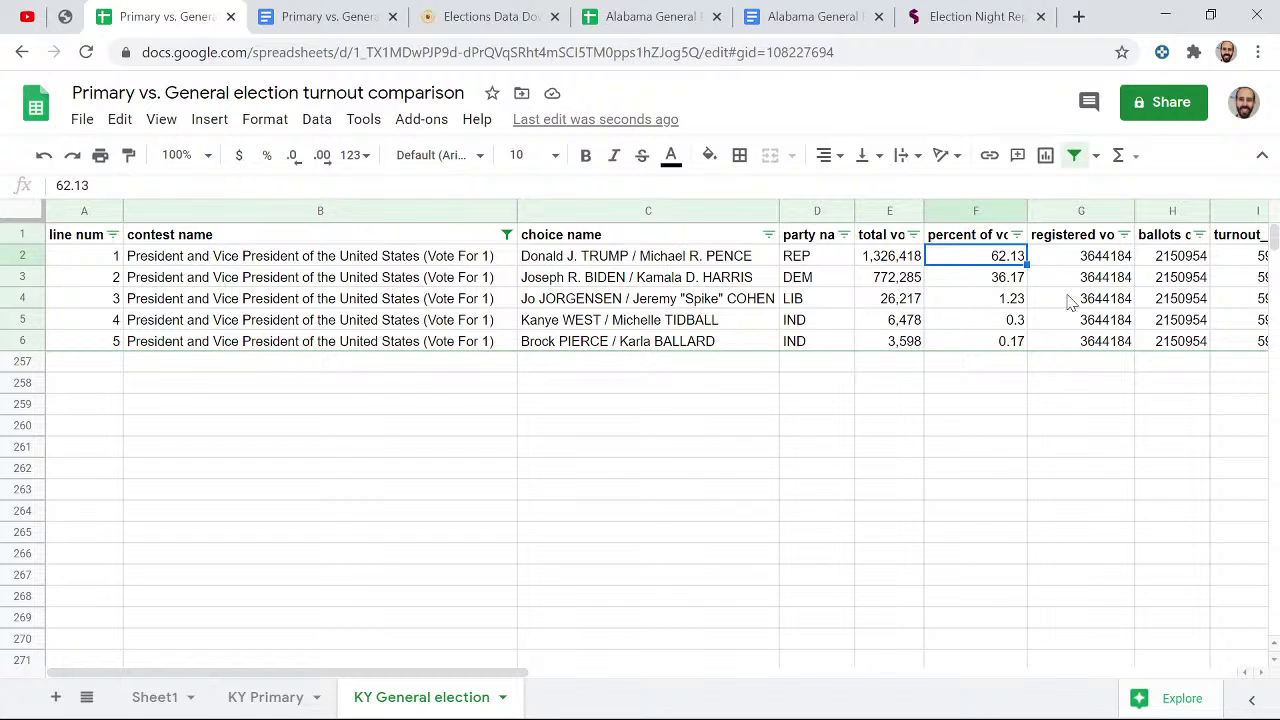
{"action": "key", "text": "Right"}
{"action": "key", "text": "Right"}
{"action": "key", "text": "Left"}
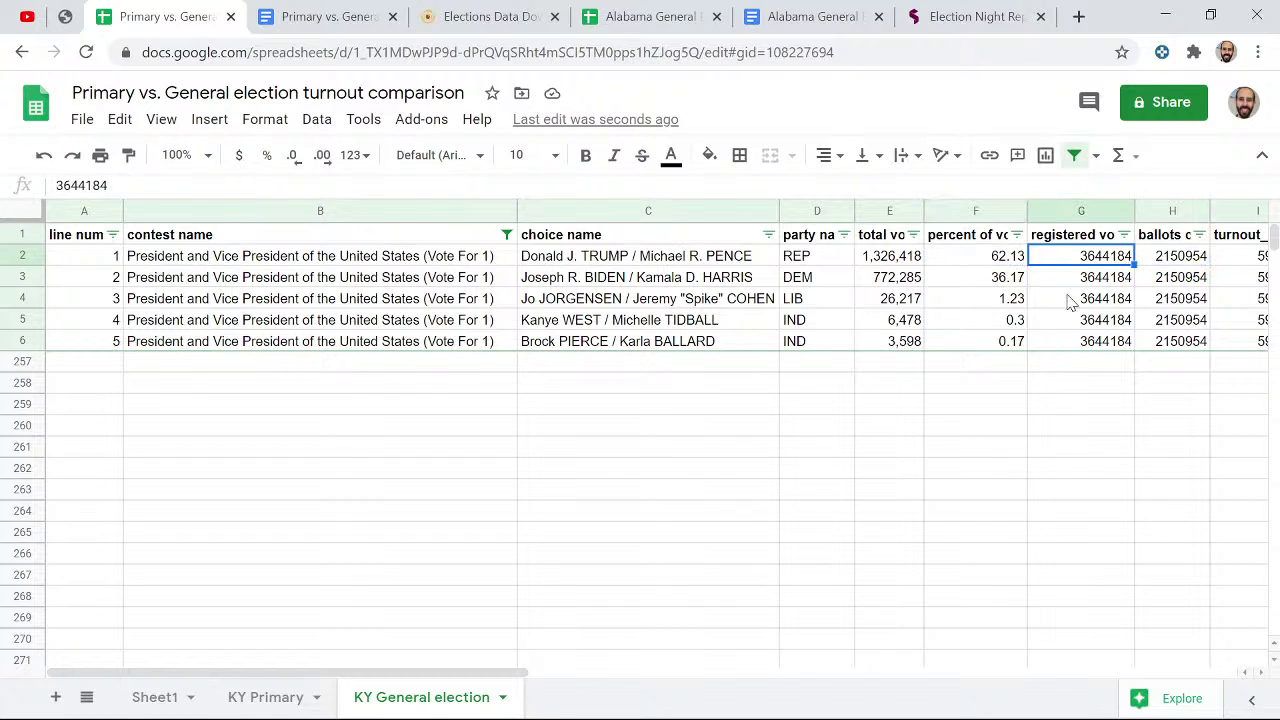
{"action": "key", "text": "Right"}
{"action": "key", "text": "Right"}
{"action": "key", "text": "Right"}
{"action": "key", "text": "Left"}
{"action": "key", "text": "Left"}
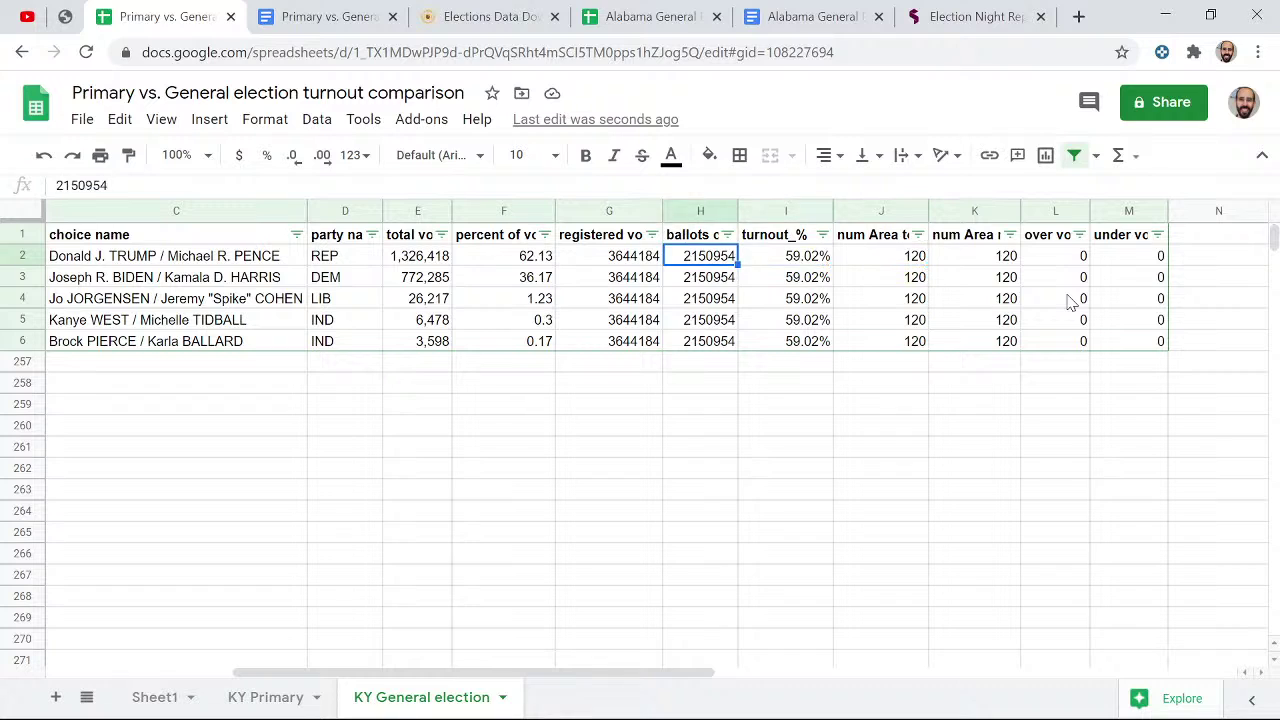
{"action": "key", "text": "Right"}
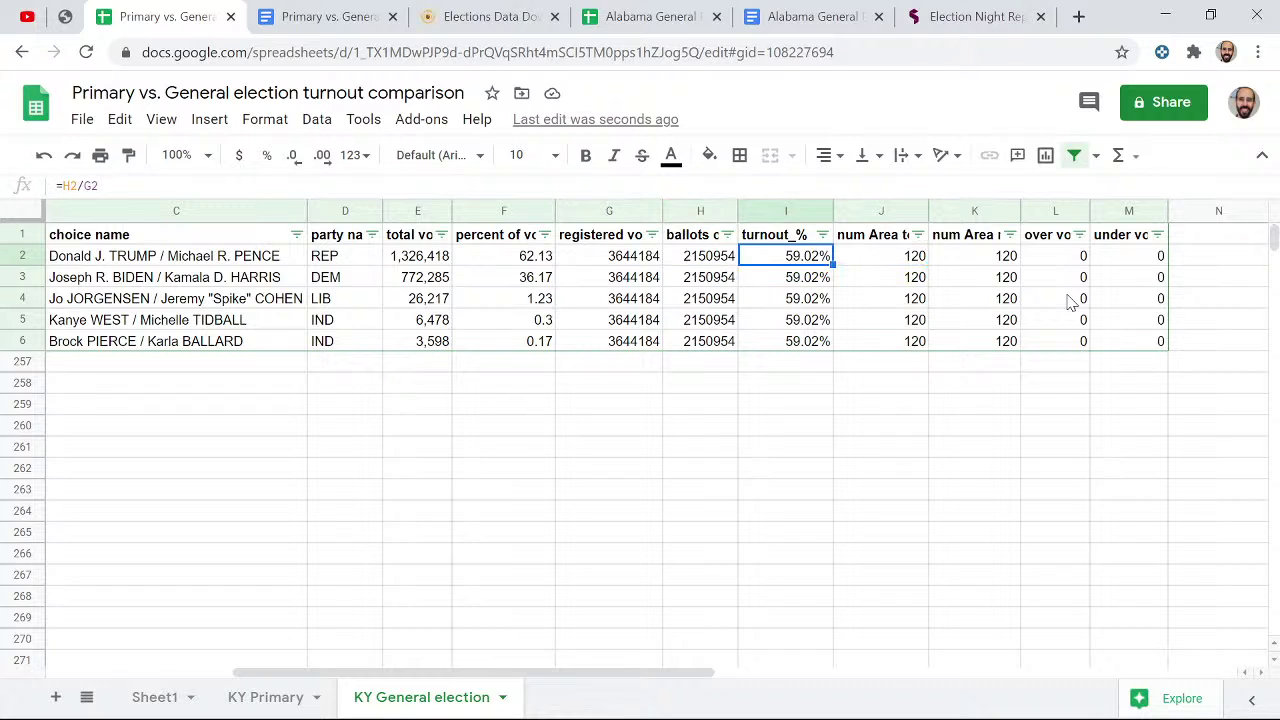
{"action": "key", "text": "Left"}
{"action": "key", "text": "Left"}
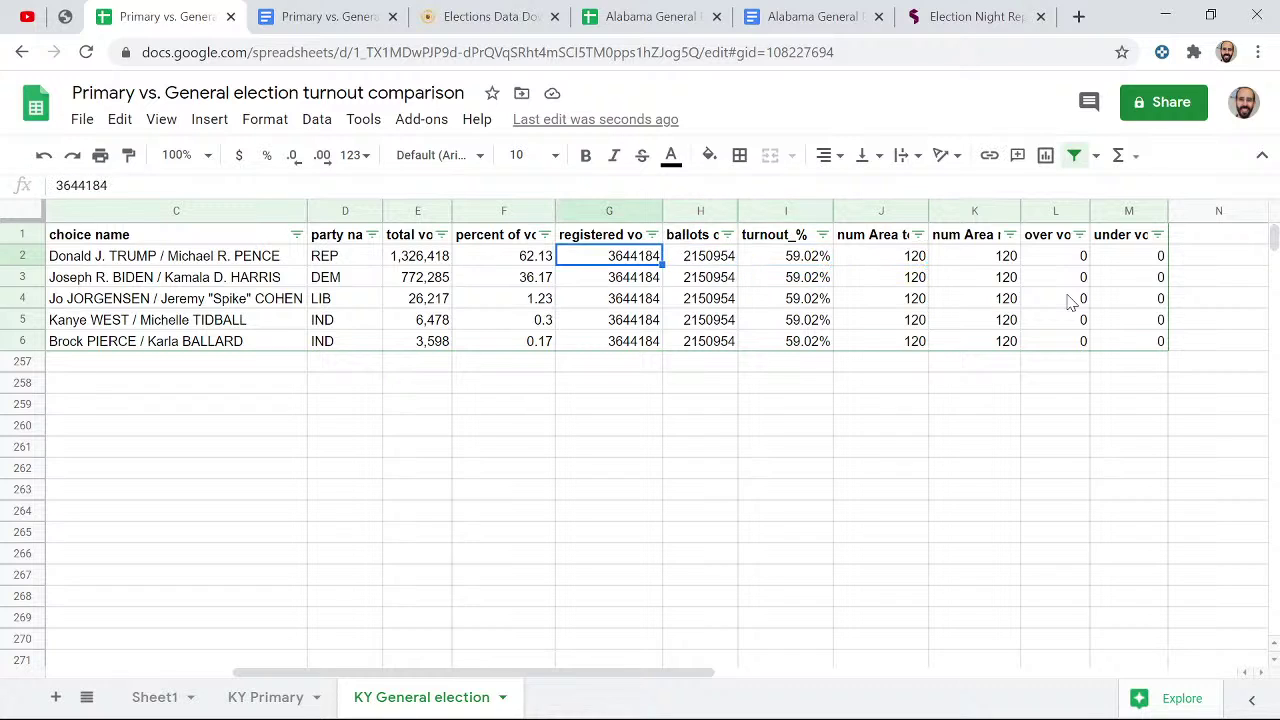
{"action": "key", "text": "Right"}
{"action": "key", "text": "Right"}
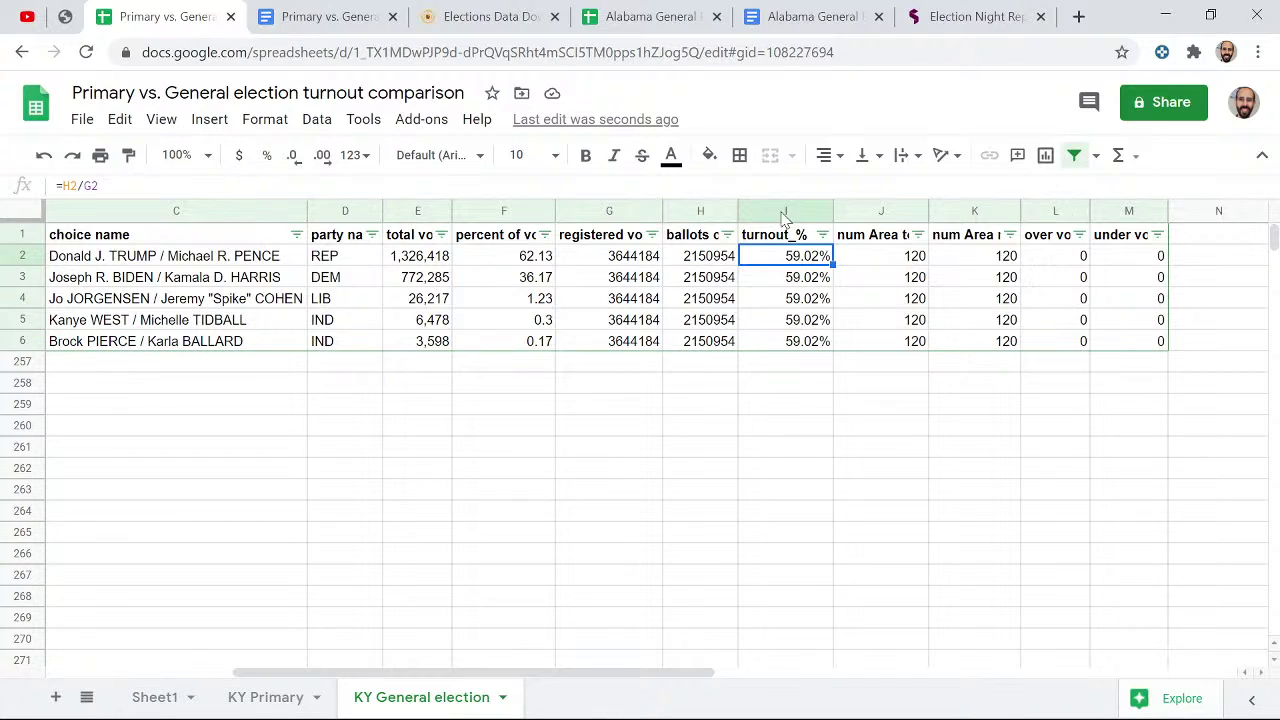
{"action": "left_click", "coordinate": [505, 260]}
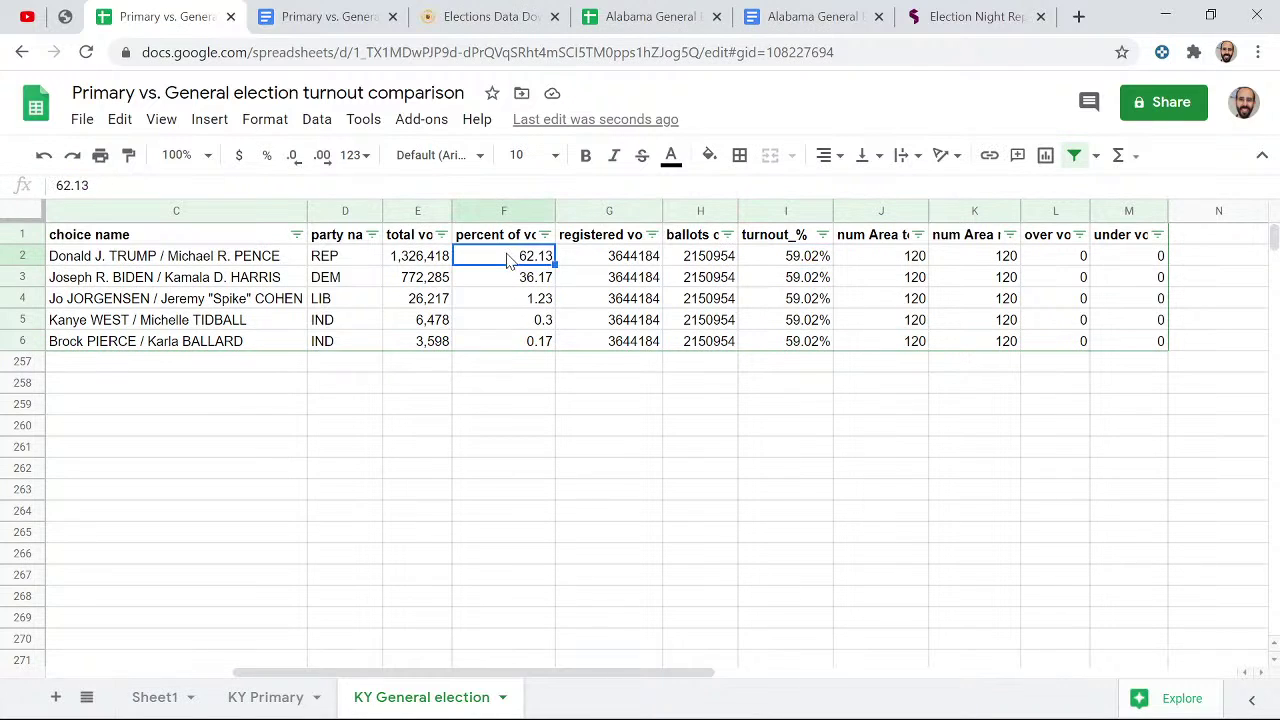
{"action": "left_click", "coordinate": [238, 264]}
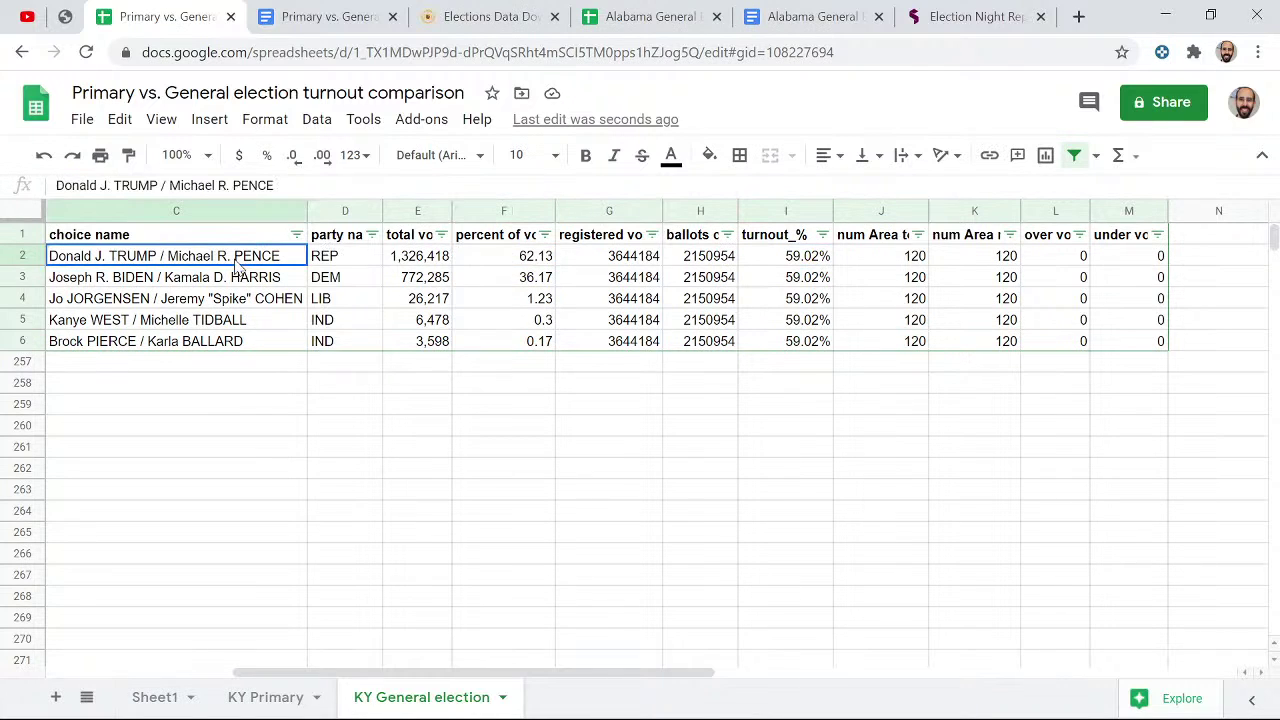
{"action": "left_click", "coordinate": [488, 262]}
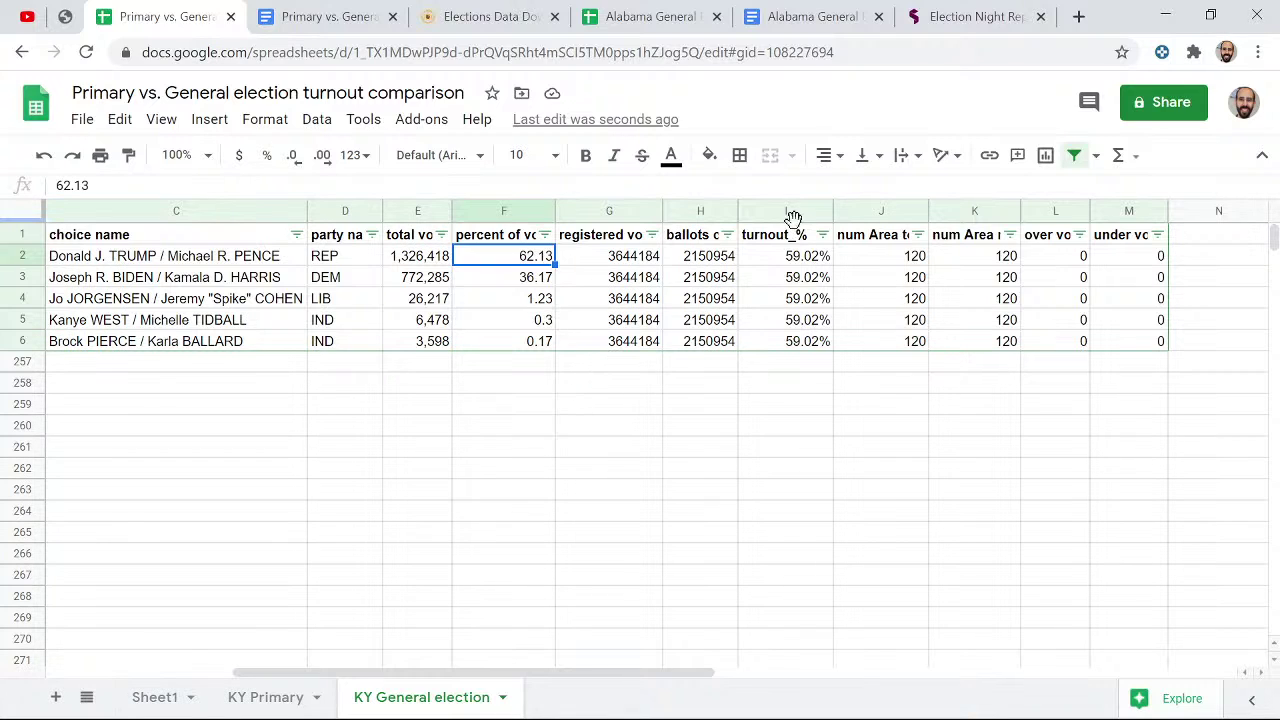
- Rename the turnout_% column header to contest_turnout_%
{"action": "double_click", "coordinate": [756, 234]}
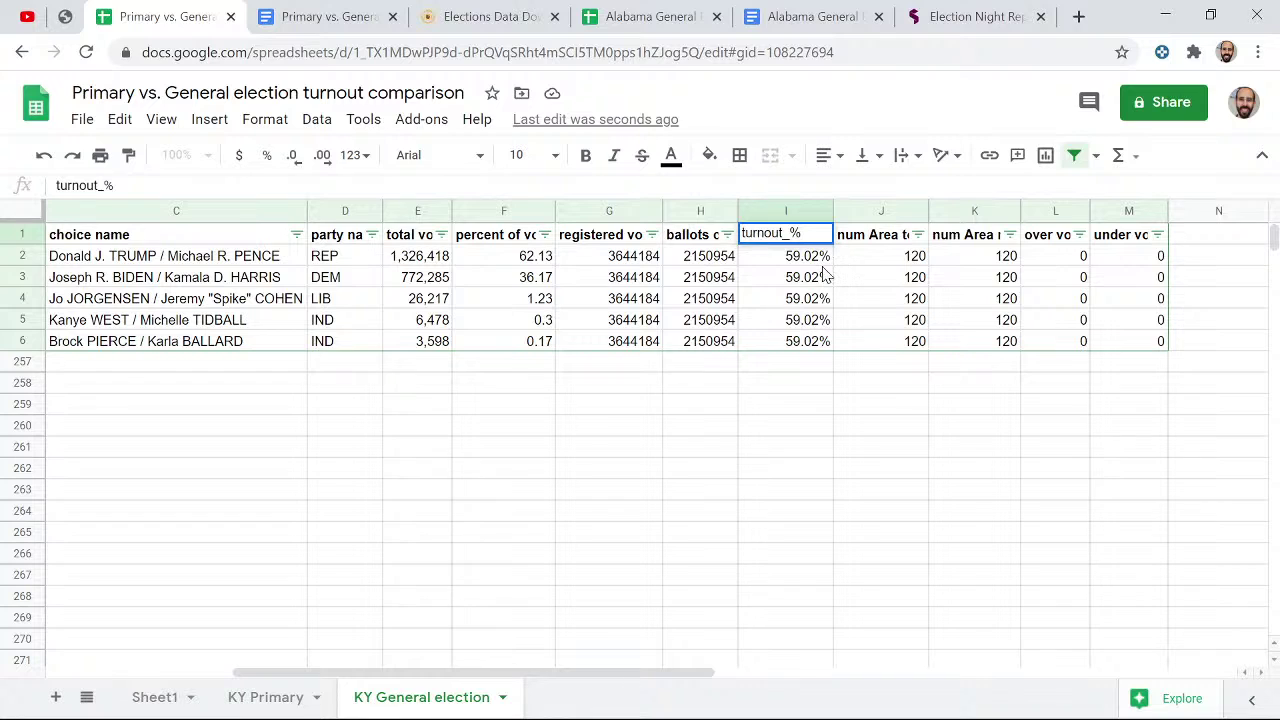
{"action": "type", "text": "overall "}
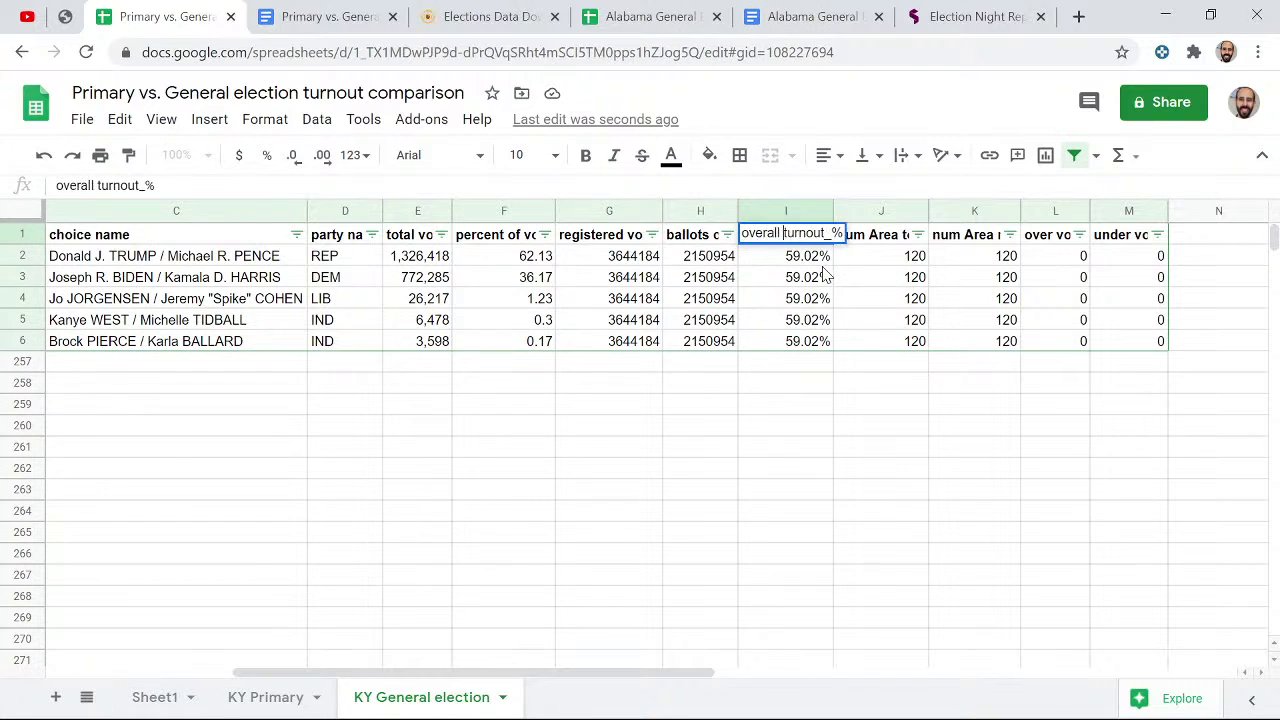
{"action": "type", "text": "_"}
{"action": "key", "text": "BackSpace"}
{"action": "key", "text": "BackSpace"}
{"action": "key", "text": "BackSpace"}
{"action": "key", "text": "BackSpace"}
{"action": "key", "text": "BackSpace"}
{"action": "key", "text": "BackSpace"}
{"action": "key", "text": "BackSpace"}
{"action": "key", "text": "BackSpace"}
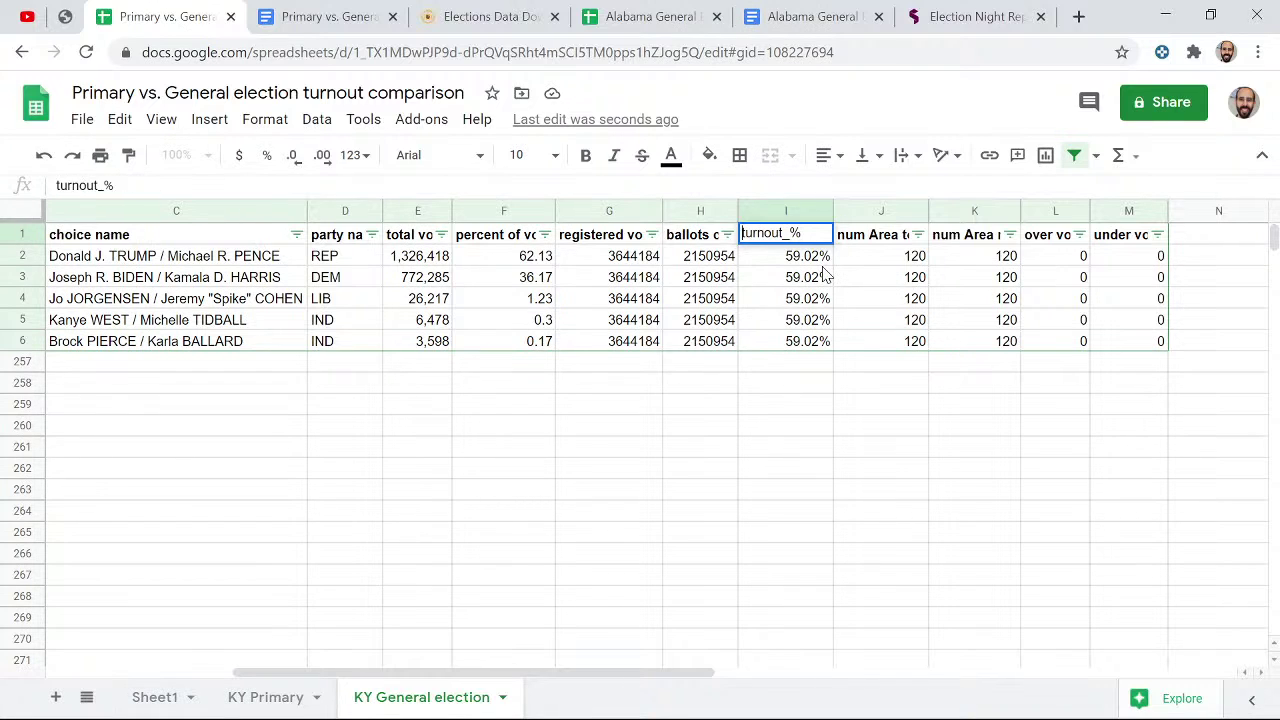
{"action": "type", "text": "contest_"}
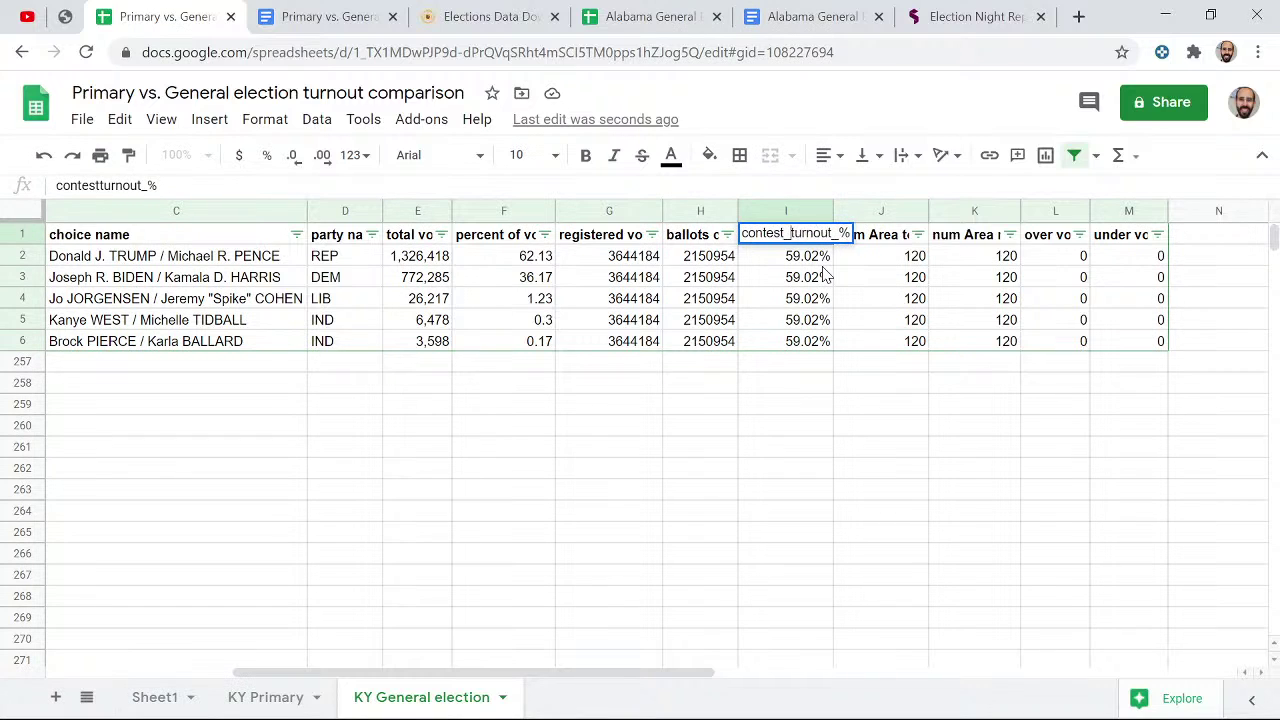
{"action": "key", "text": "Return"}
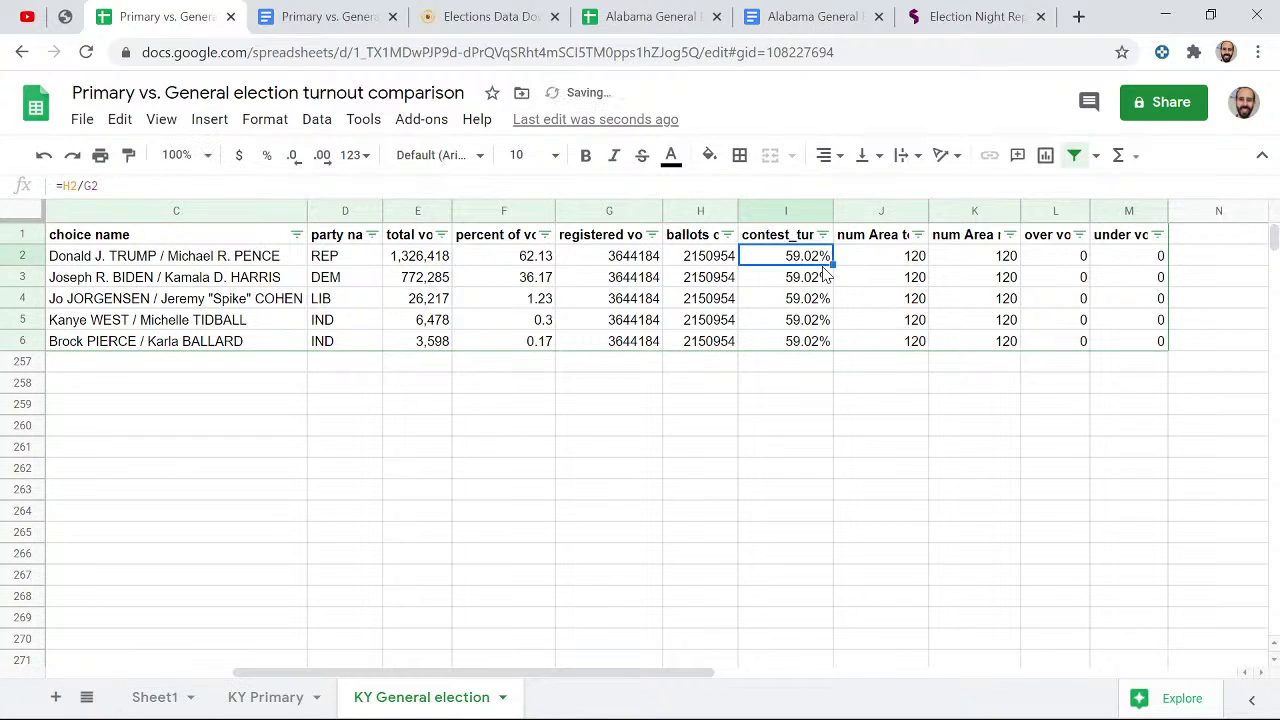
- Insert a blank column between the contest turnout and num Area total columns and give it the header %_of_votes_cast
{"action": "right_click", "coordinate": [872, 212]}
{"action": "left_click", "coordinate": [947, 300]}
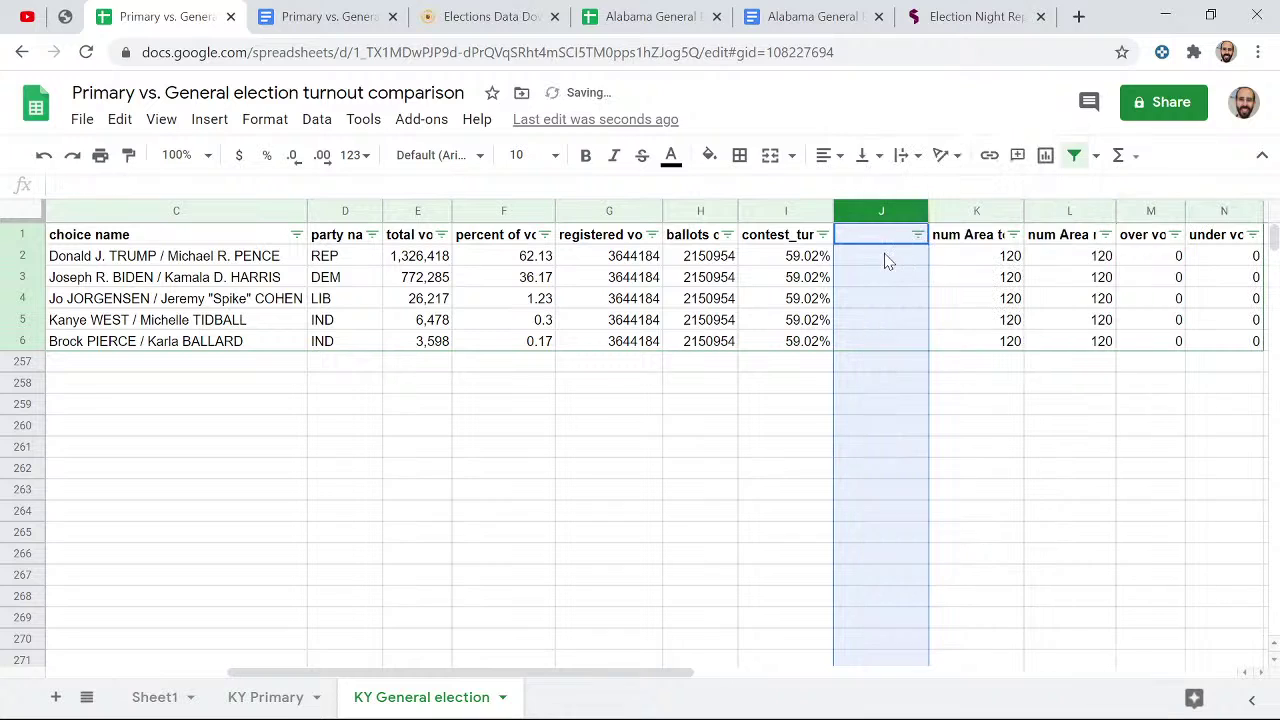
{"action": "left_click", "coordinate": [866, 244]}
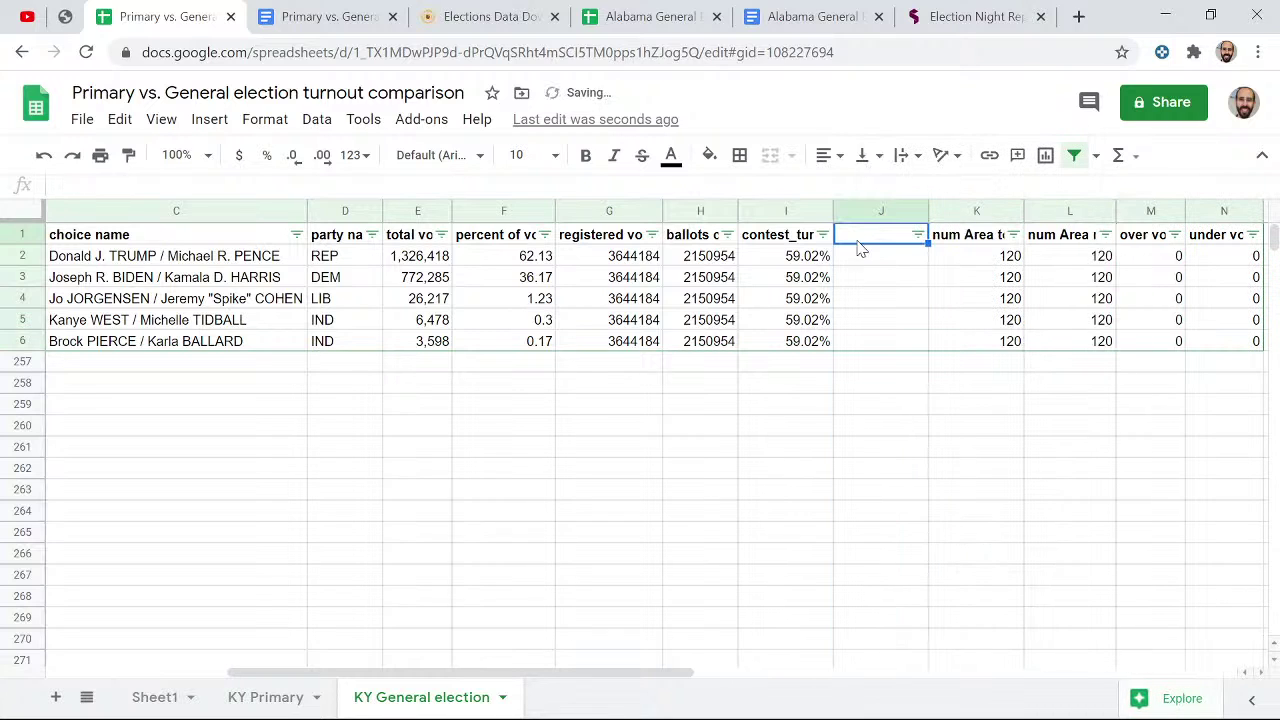
{"action": "double_click", "coordinate": [878, 232]}
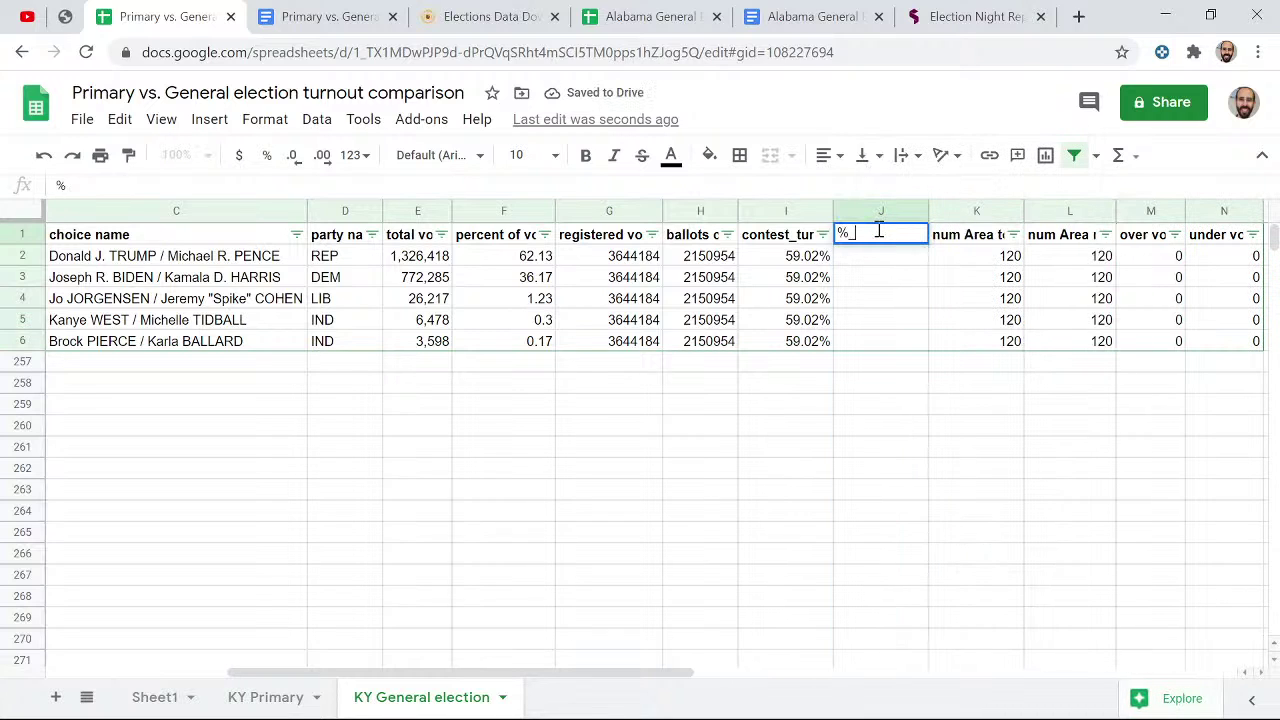
{"action": "type", "text": "%_of_votes"}
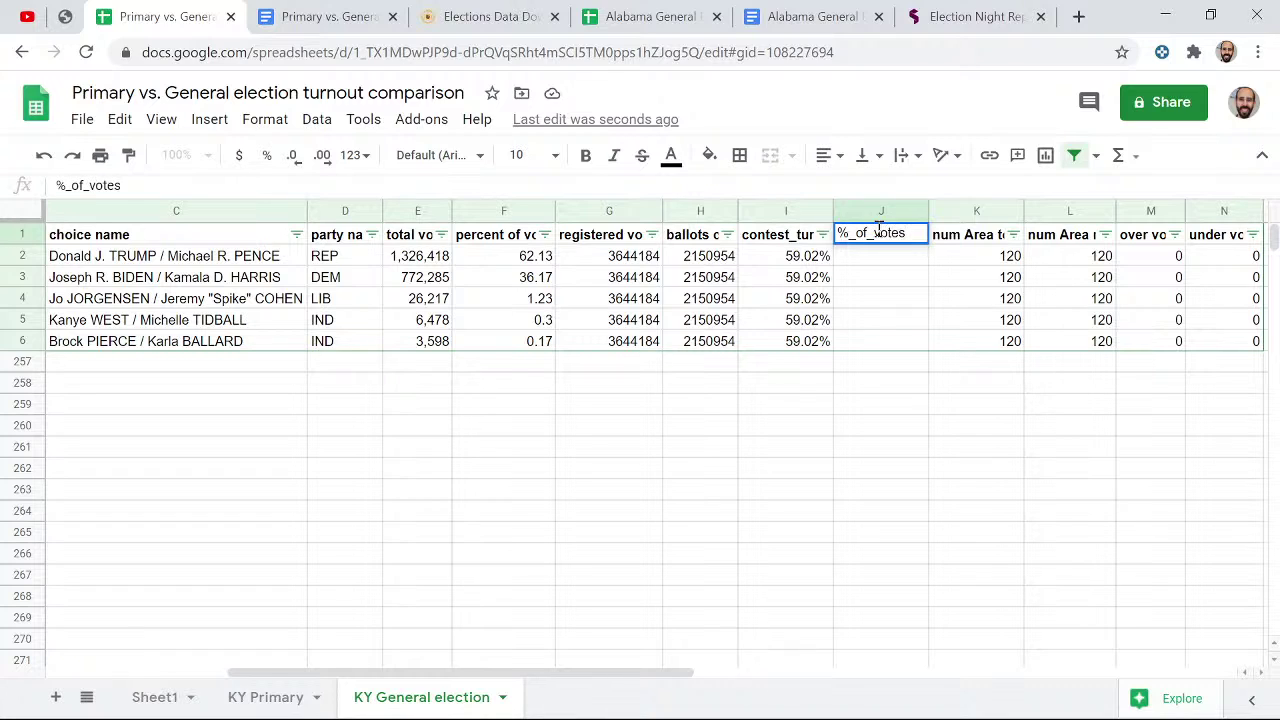
{"action": "type", "text": "_for_c"}
{"action": "key", "text": "BackSpace"}
{"action": "key", "text": "BackSpace"}
{"action": "key", "text": "BackSpace"}
{"action": "key", "text": "BackSpace"}
{"action": "type", "text": "cast"}
{"action": "key", "text": "Return"}
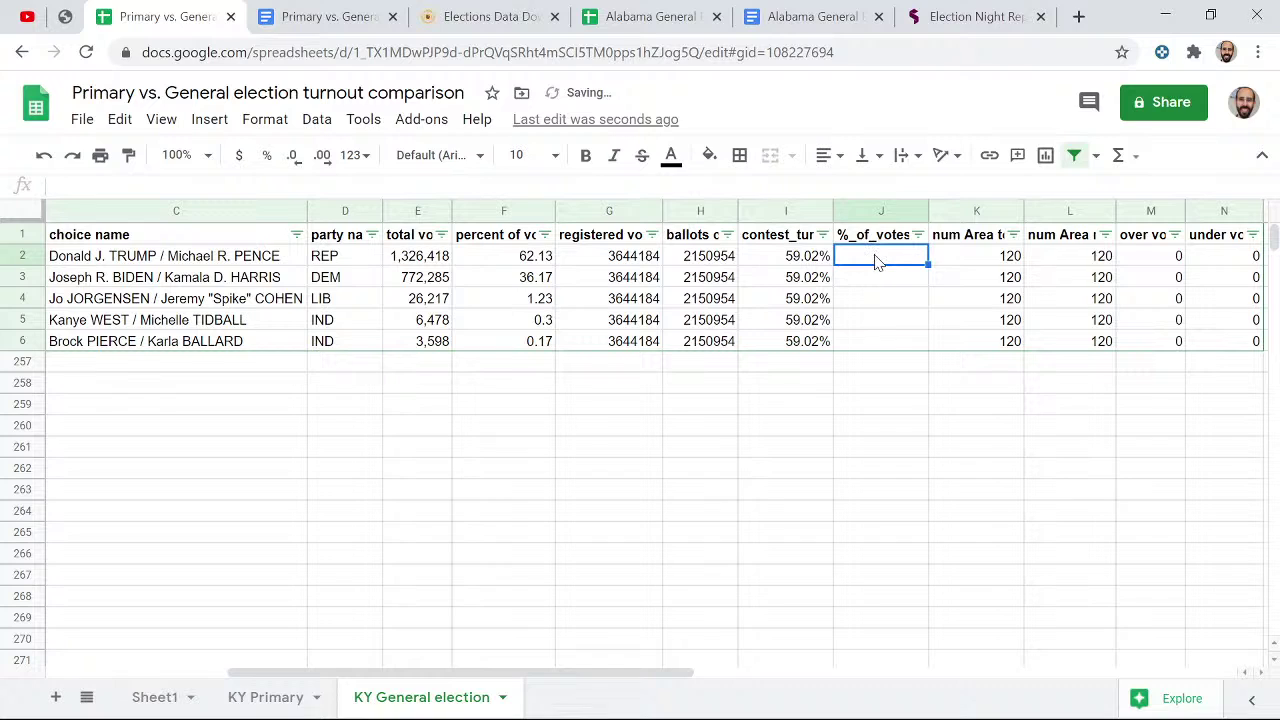
- Fill the %_of_votes_cast column with total votes divided by ballots cast, starting with =E2/H2, and format the column as percentages
{"action": "type", "text": "="}
{"action": "left_click", "coordinate": [420, 264]}
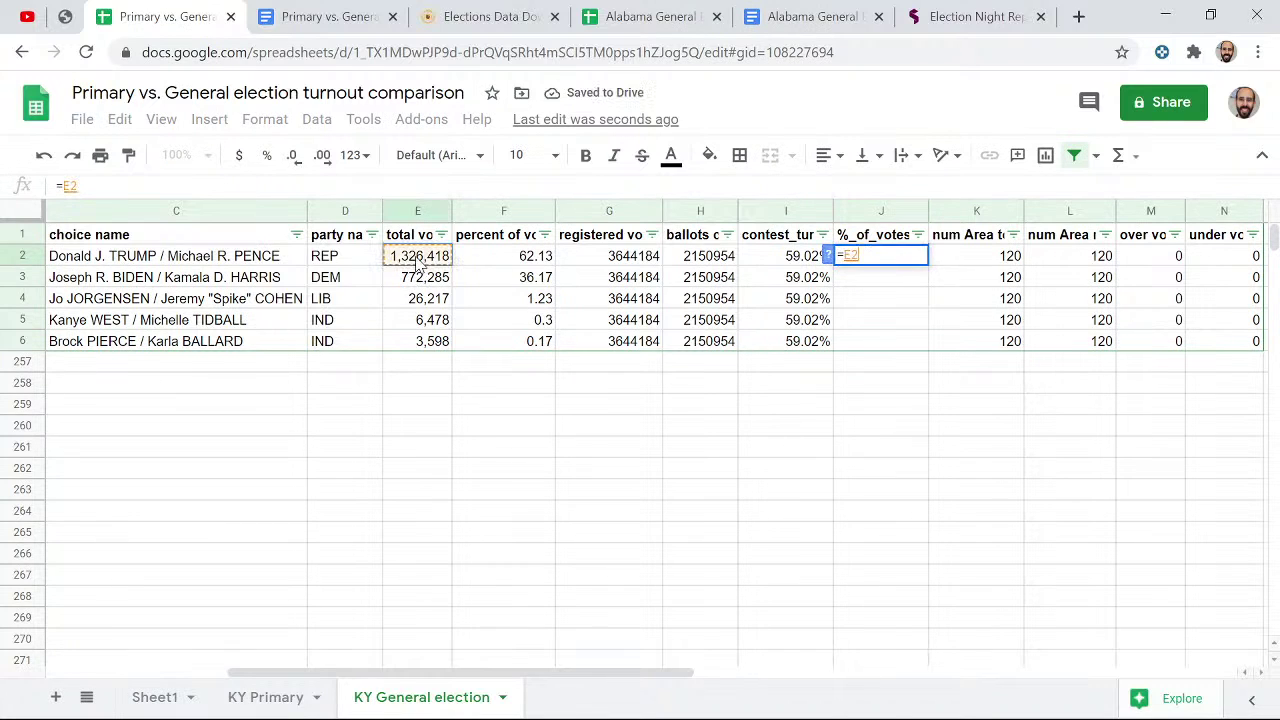
{"action": "type", "text": "/"}
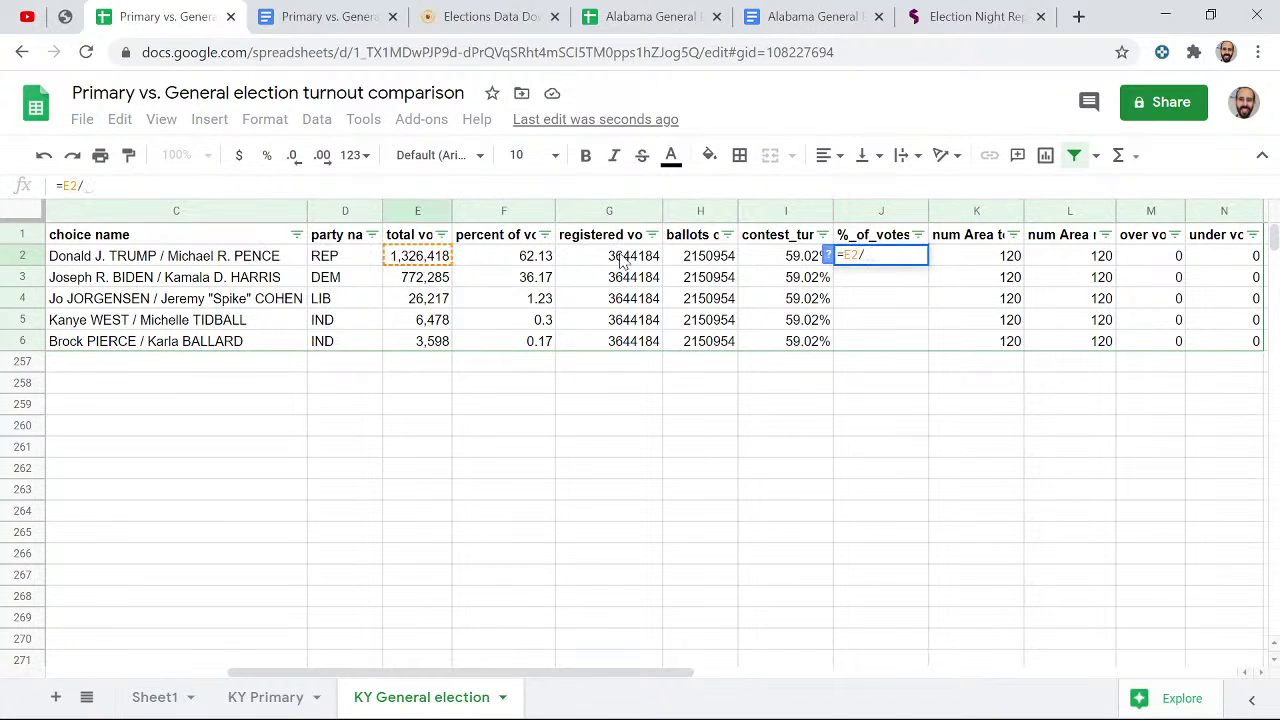
{"action": "left_click", "coordinate": [628, 258]}
{"action": "key", "text": "Right"}
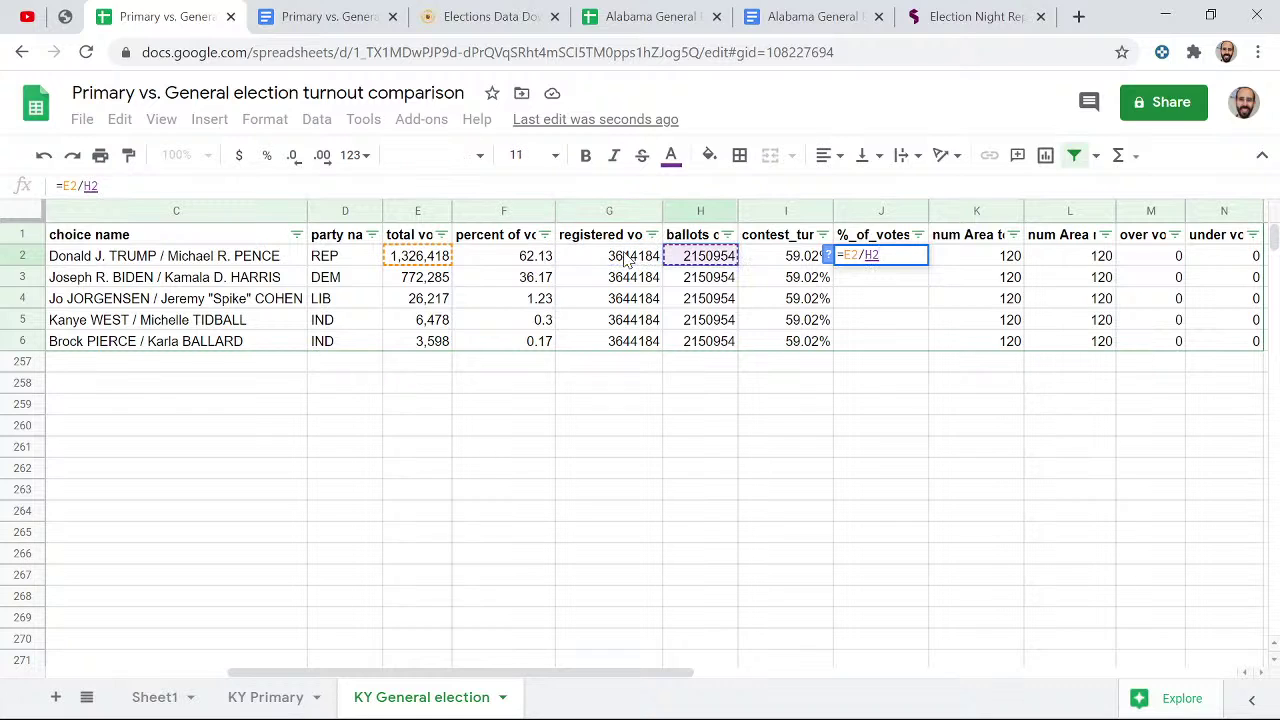
{"action": "key", "text": "Return"}
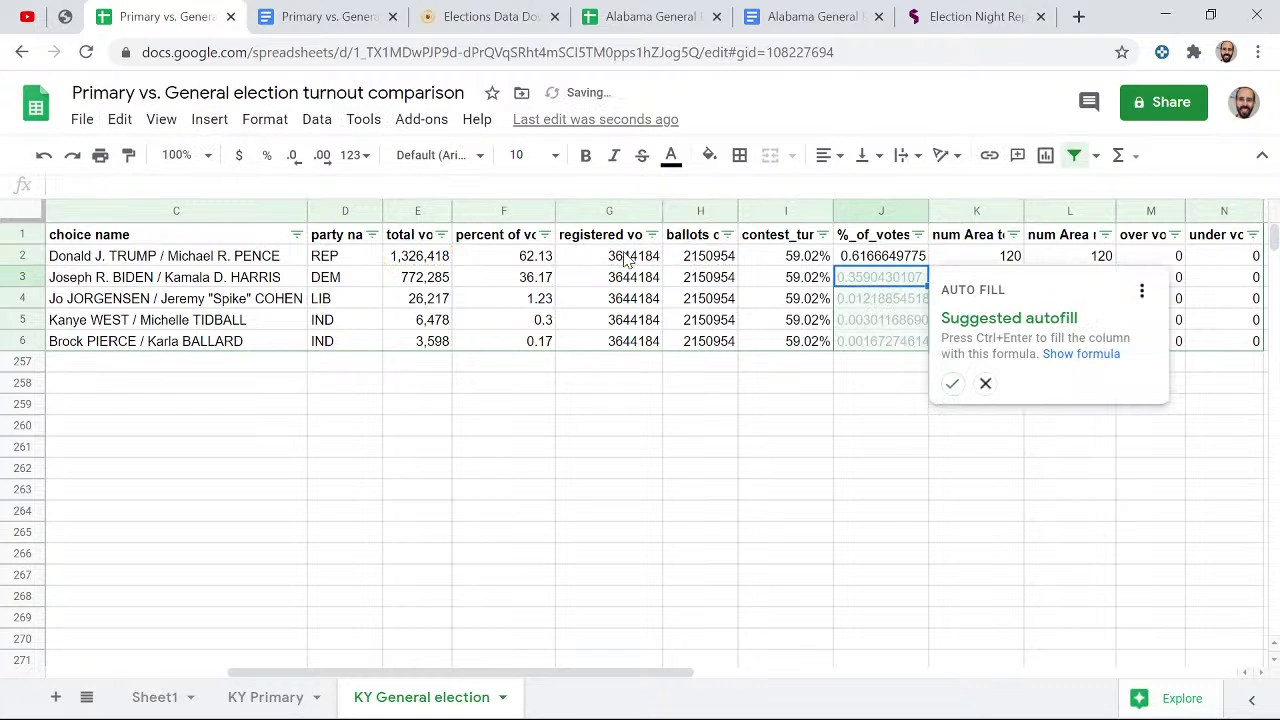
{"action": "left_click", "coordinate": [952, 383]}
{"action": "left_click", "coordinate": [868, 212]}
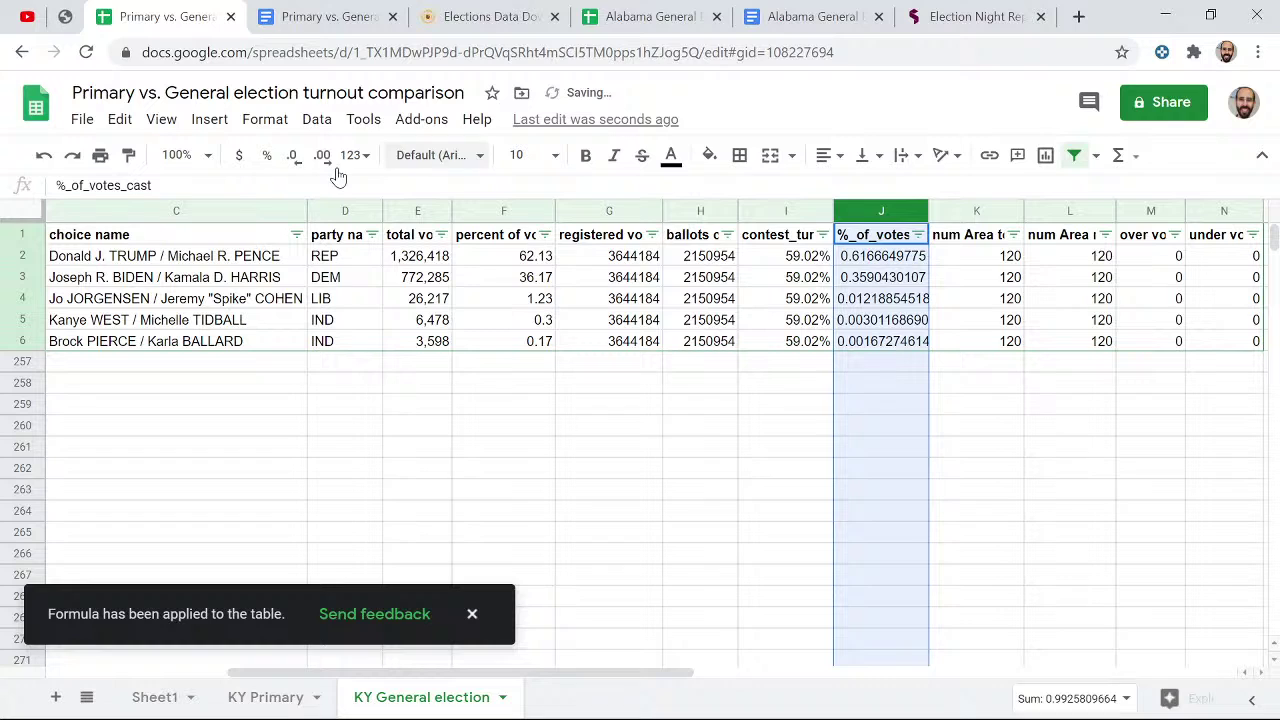
{"action": "left_click", "coordinate": [260, 158]}
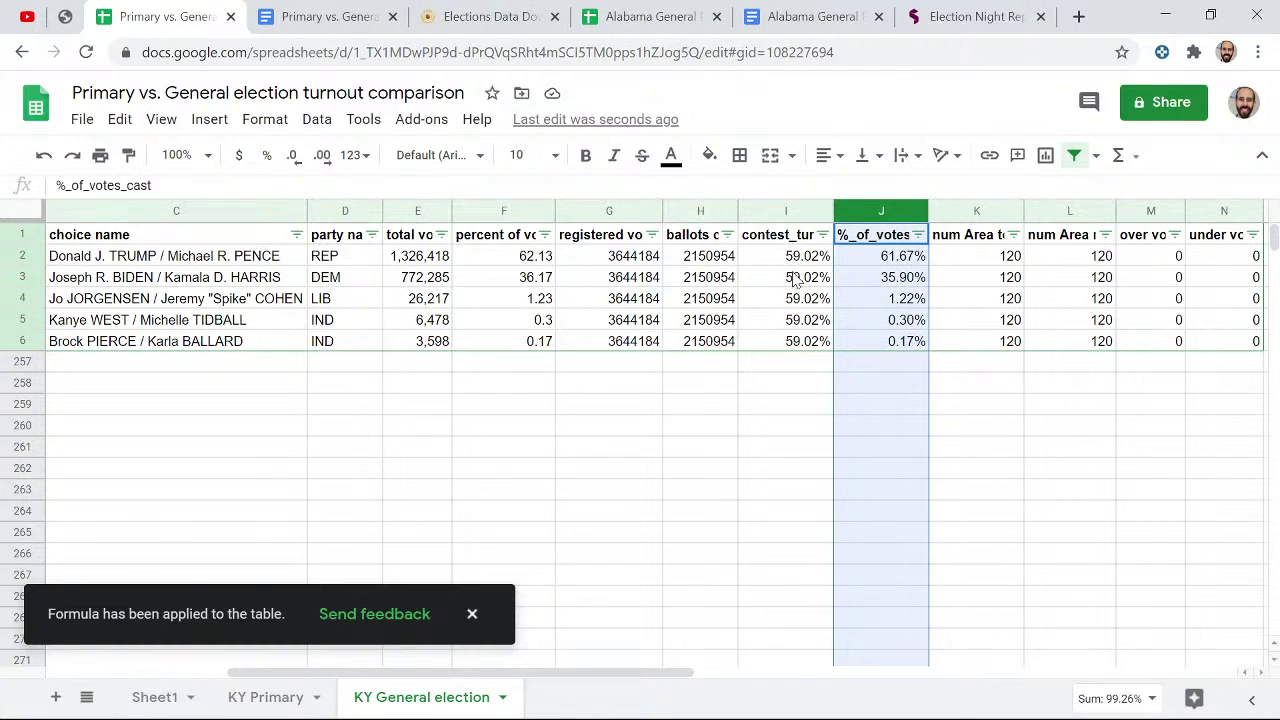
- Widen the num Area total and num Area rptg columns to show their full headers
{"action": "left_click_drag", "start_coordinate": [1022, 207], "coordinate": [1050, 207]}
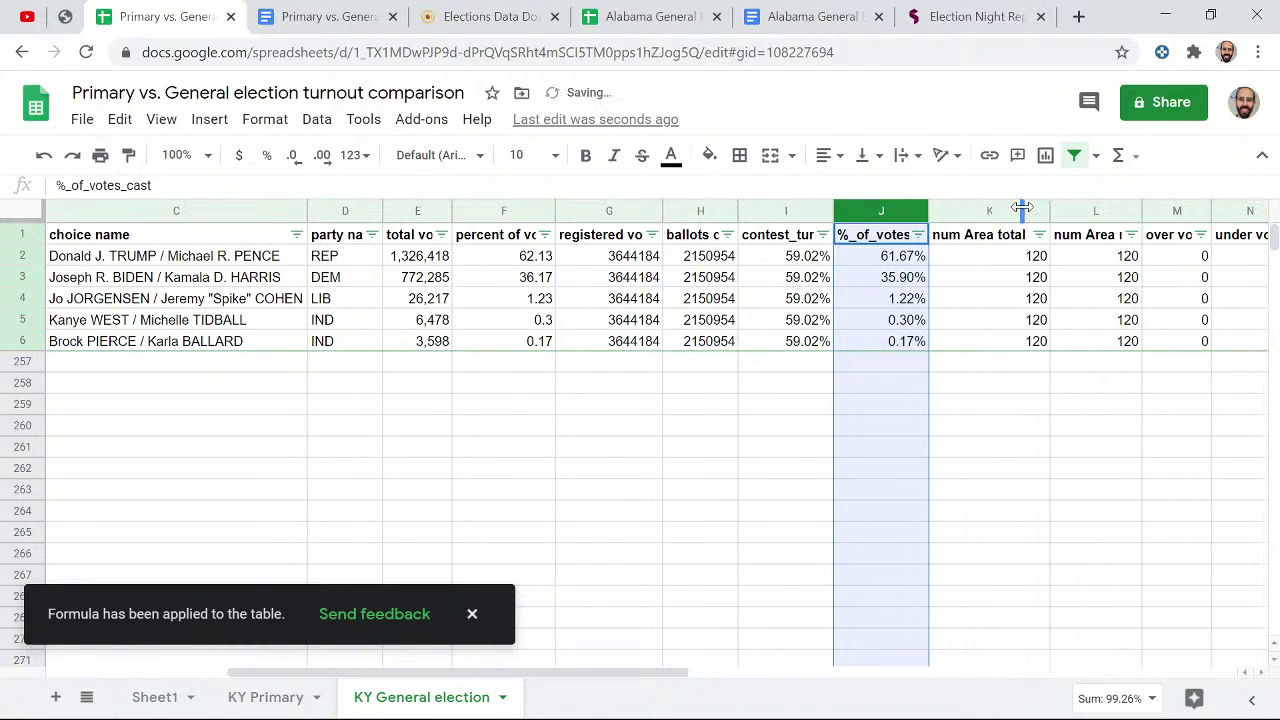
{"action": "left_click", "coordinate": [1132, 210]}
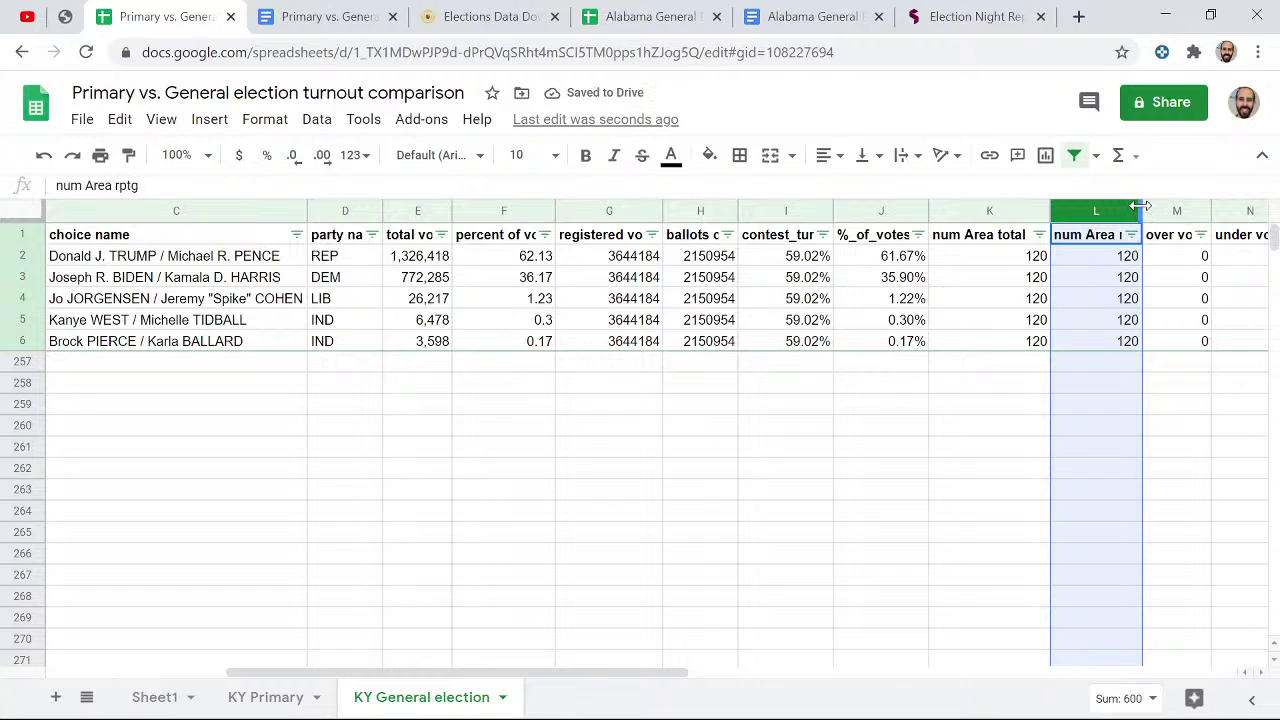
{"action": "double_click", "coordinate": [1141, 207]}
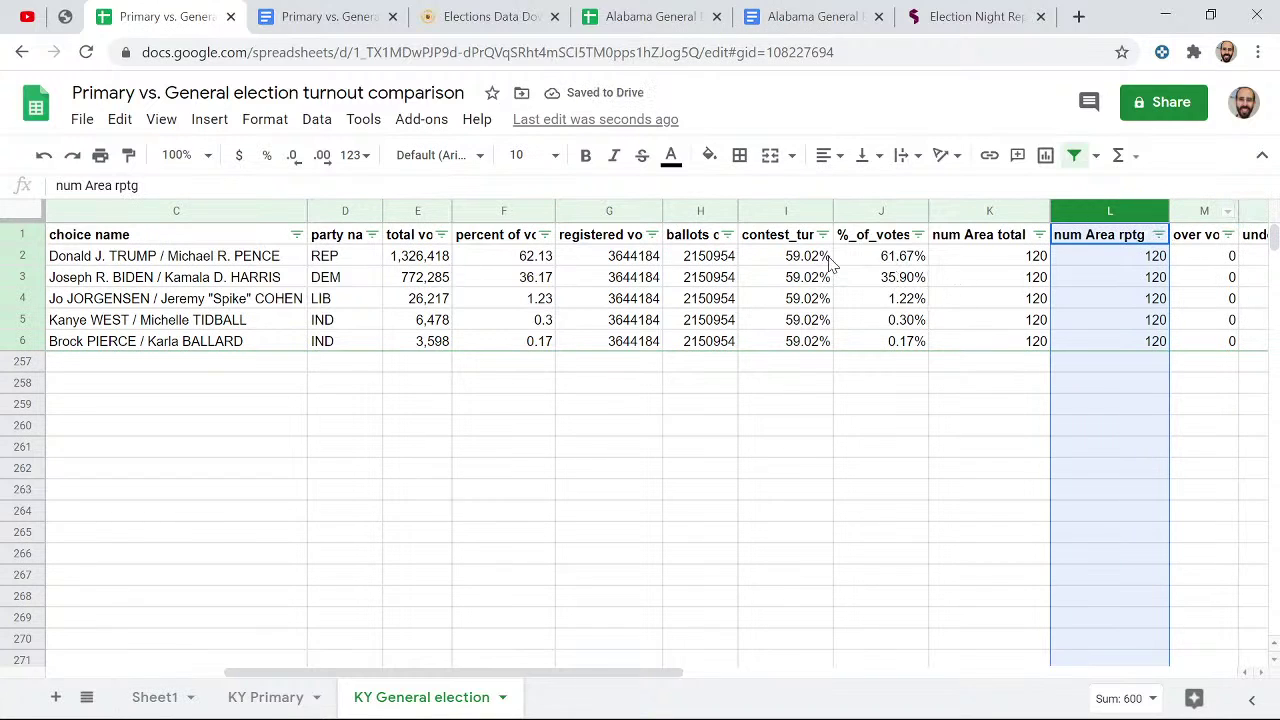
- Try the formula =(E2+K2+L2)/H2 in J2 to add the num Area columns to the votes cast share, then undo it
{"action": "double_click", "coordinate": [876, 259]}
{"action": "left_click", "coordinate": [846, 255]}
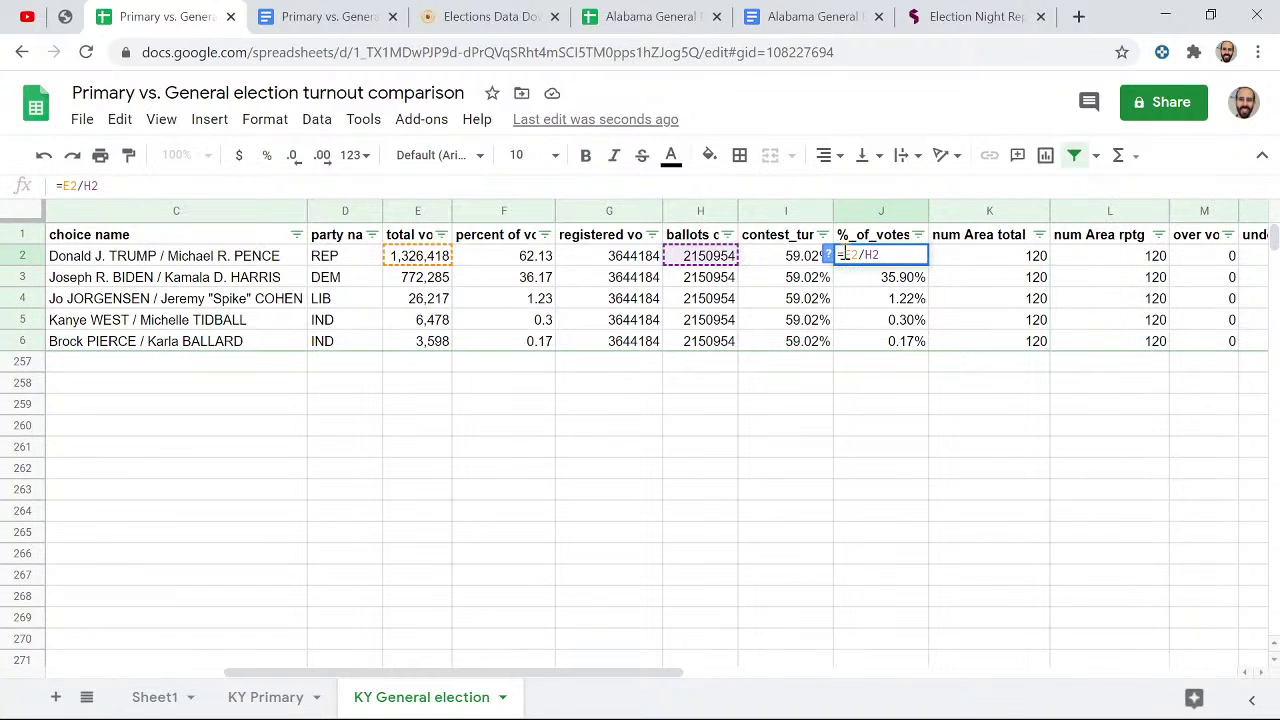
{"action": "type", "text": "(E2"}
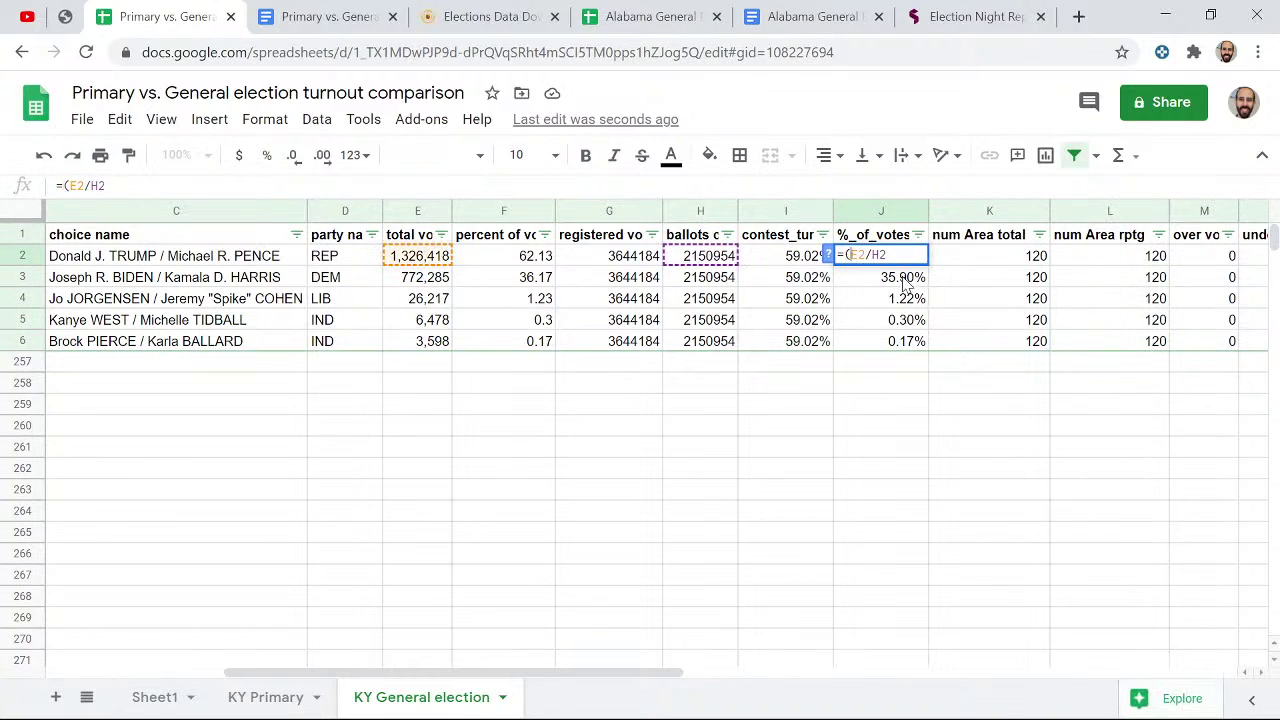
{"action": "type", "text": "+"}
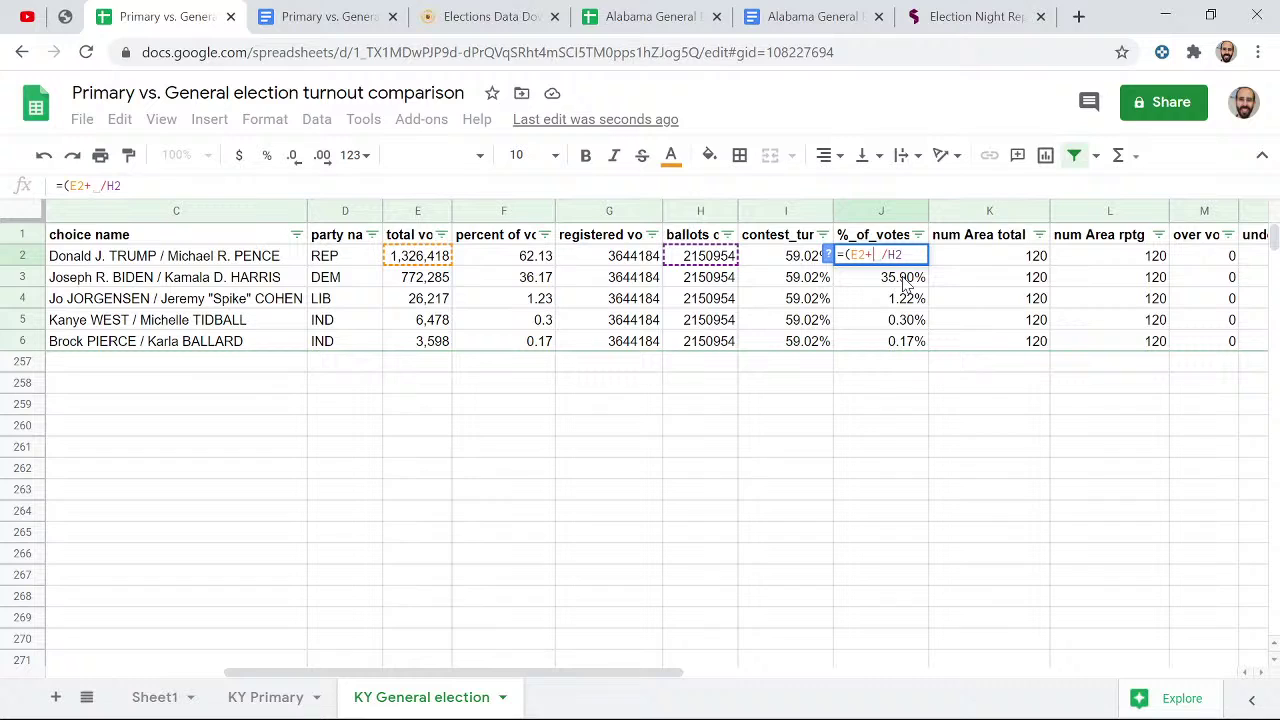
{"action": "left_click", "coordinate": [1020, 256]}
{"action": "type", "text": "+K"}
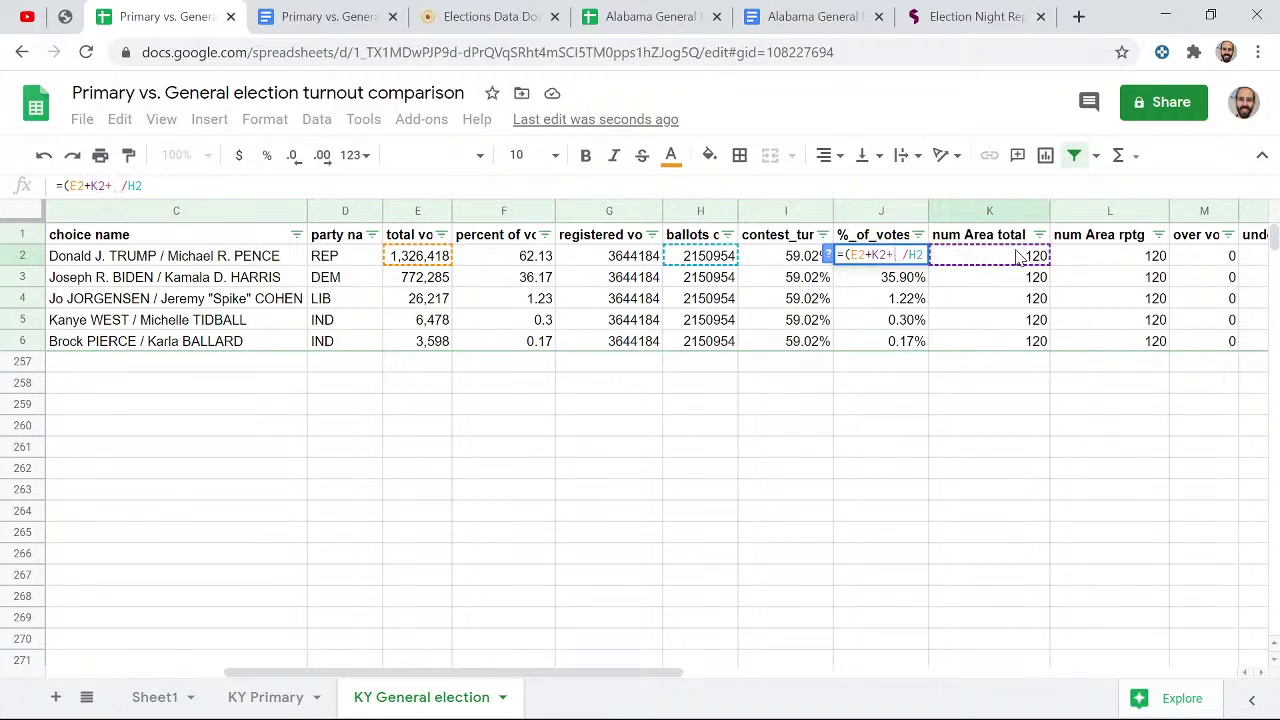
{"action": "left_click", "coordinate": [1092, 257]}
{"action": "type", "text": ")"}
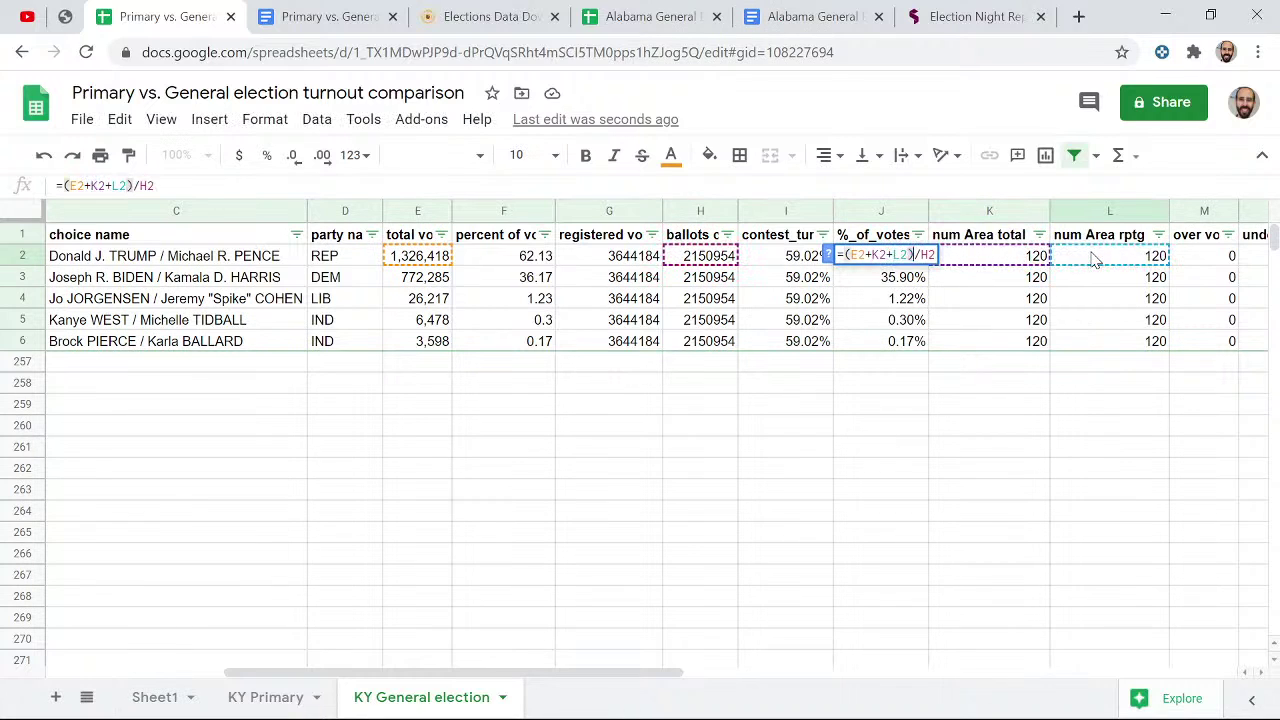
{"action": "key", "text": "Return"}
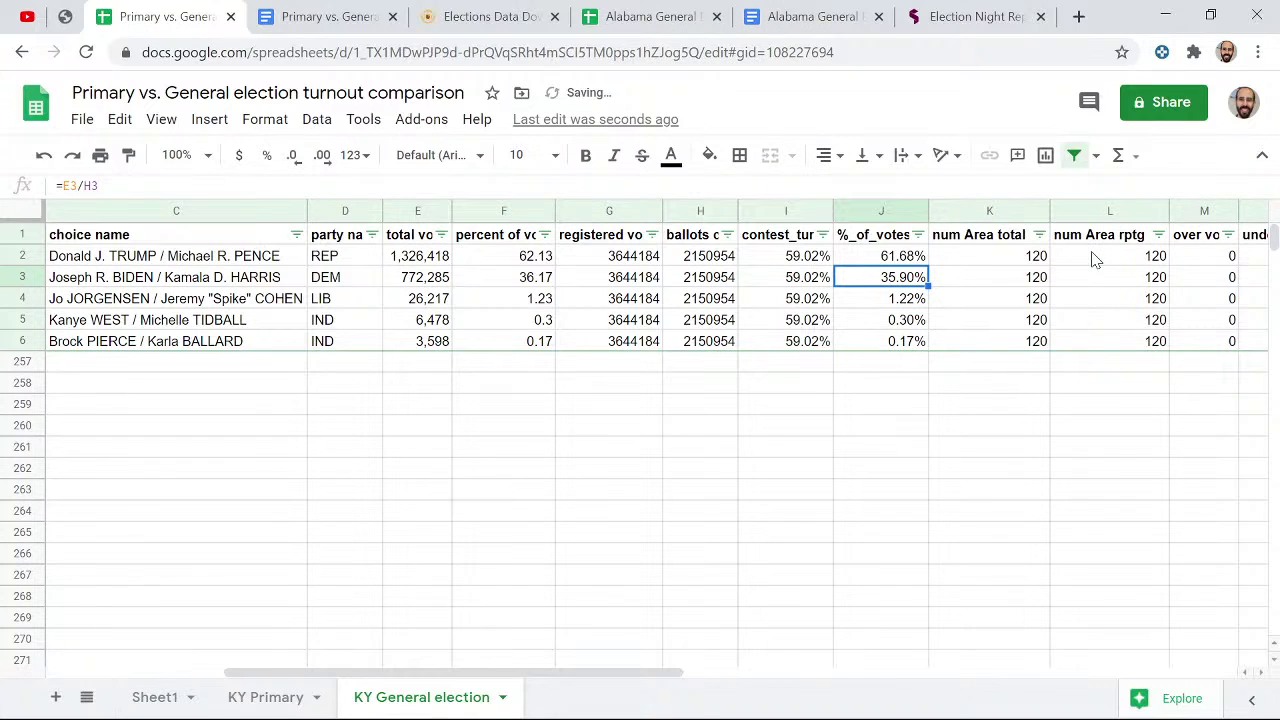
{"action": "key", "text": "ctrl+z"}
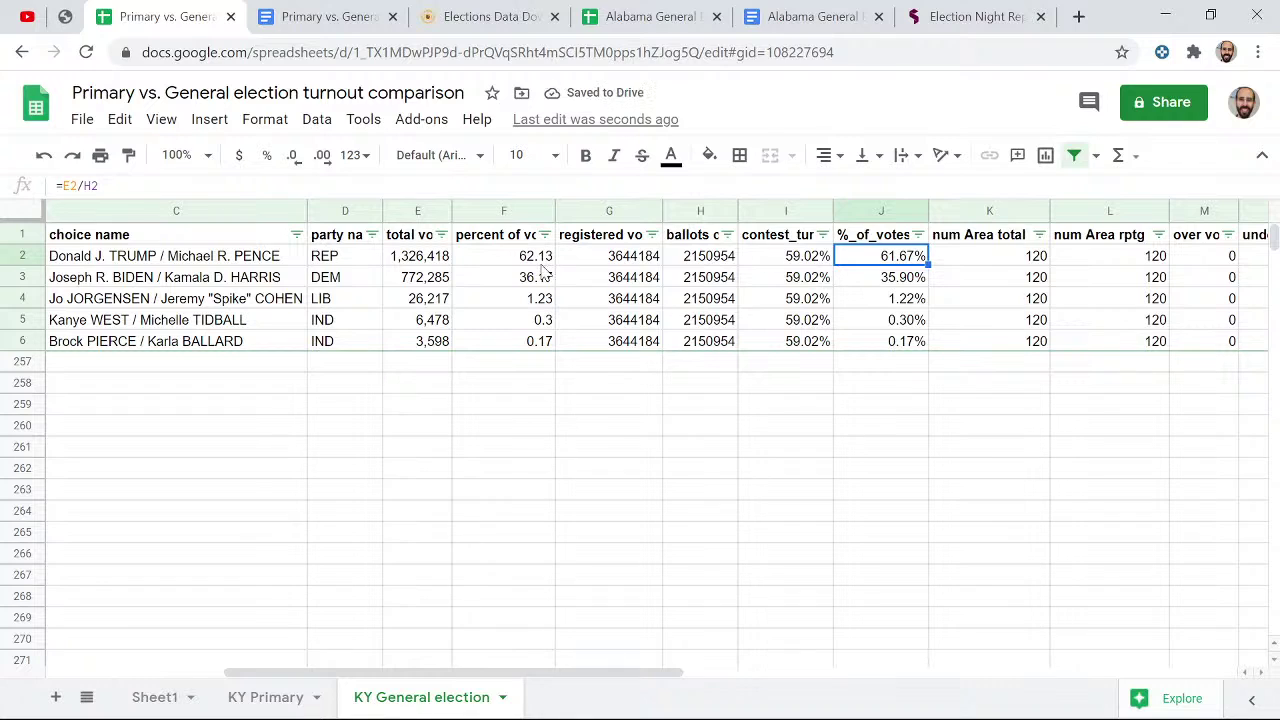
- Check the first candidate's votes and share formula against the Kentucky results site, displaying its results filters and reviewing presidential votes and turnout
{"action": "left_click", "coordinate": [411, 258]}
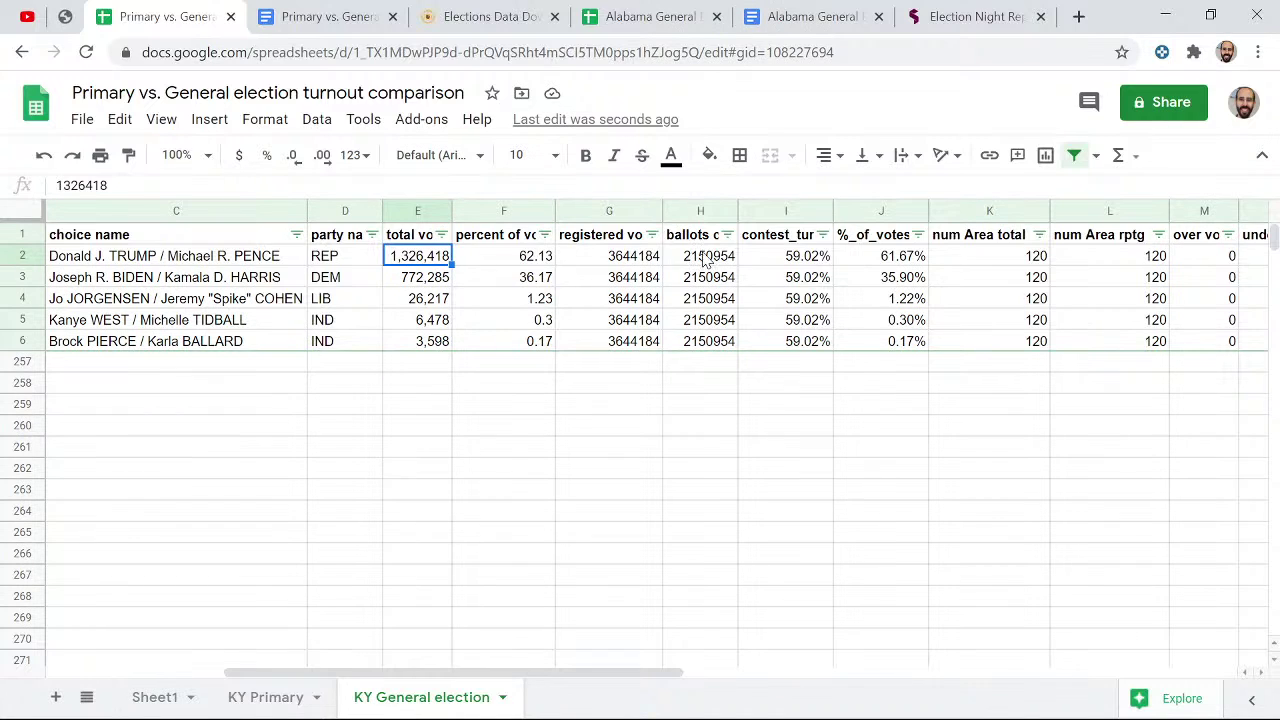
{"action": "left_click", "coordinate": [892, 262]}
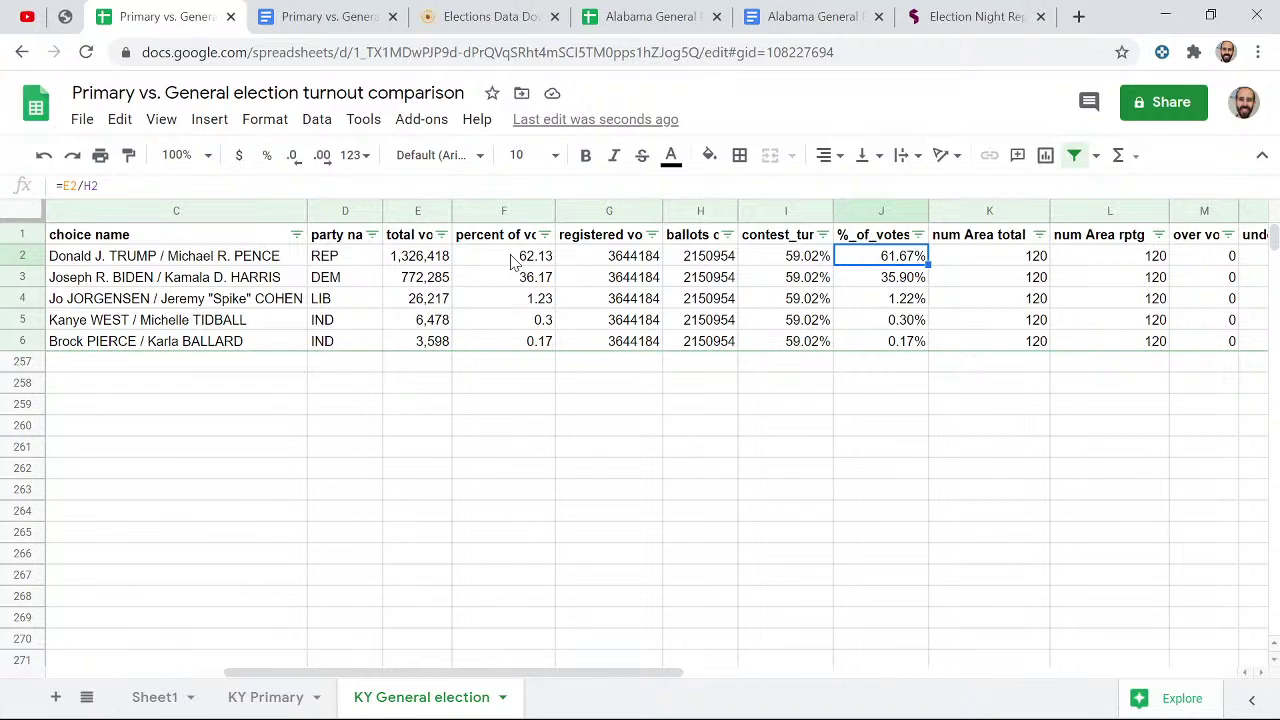
{"action": "left_click", "coordinate": [968, 30]}
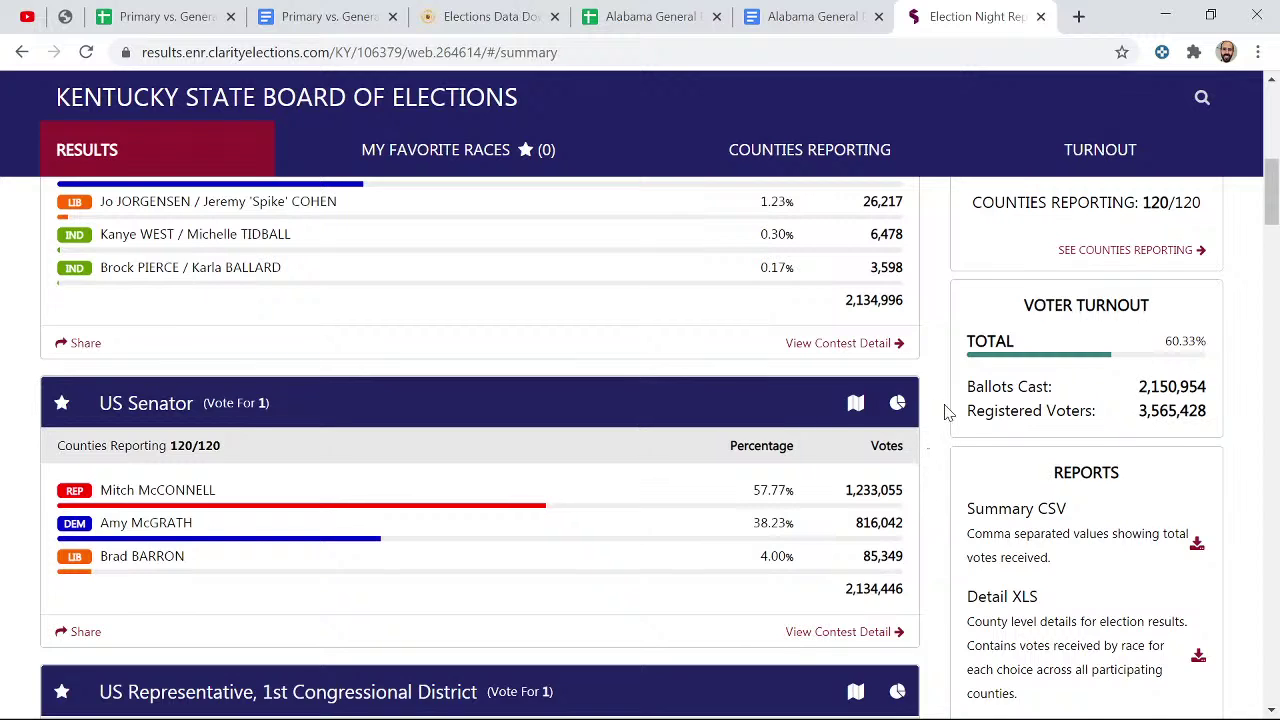
{"action": "scroll", "coordinate": [948, 410], "scroll_direction": "down", "scroll_amount": 1}
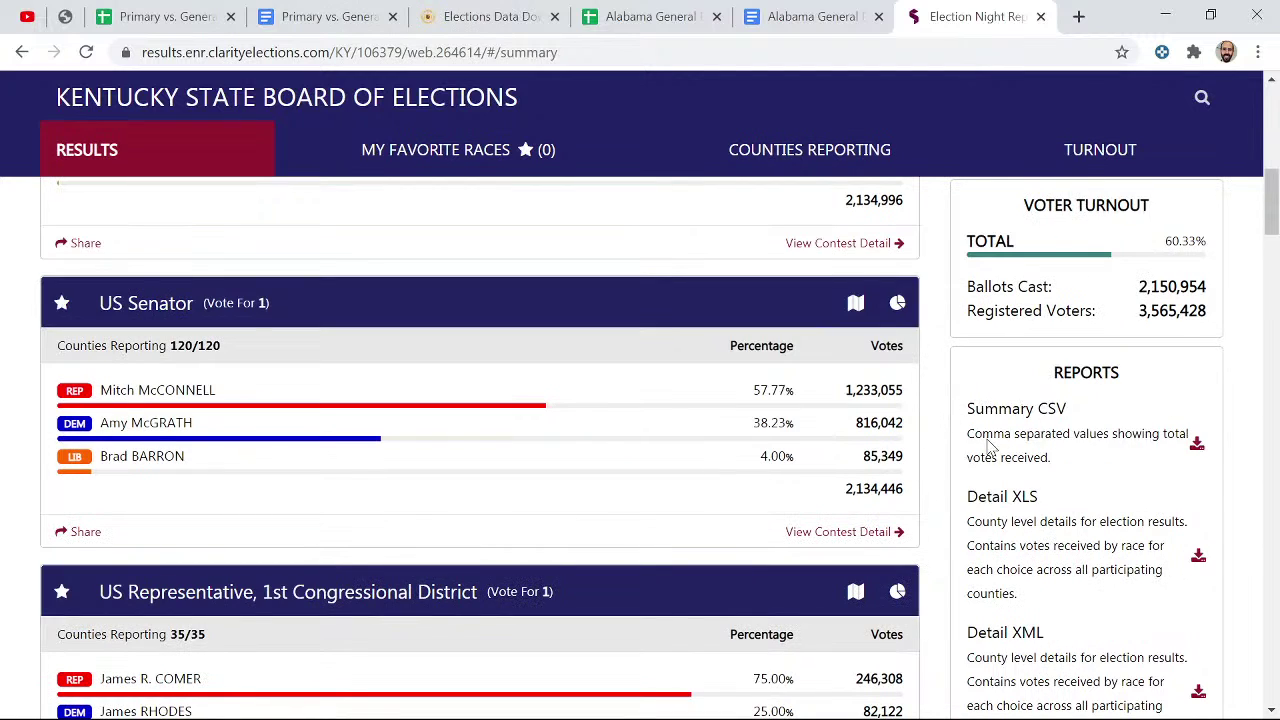
{"action": "scroll", "coordinate": [988, 445], "scroll_direction": "up", "scroll_amount": 4}
{"action": "scroll", "coordinate": [983, 497], "scroll_direction": "down", "scroll_amount": 3}
{"action": "scroll", "coordinate": [975, 505], "scroll_direction": "up", "scroll_amount": 5}
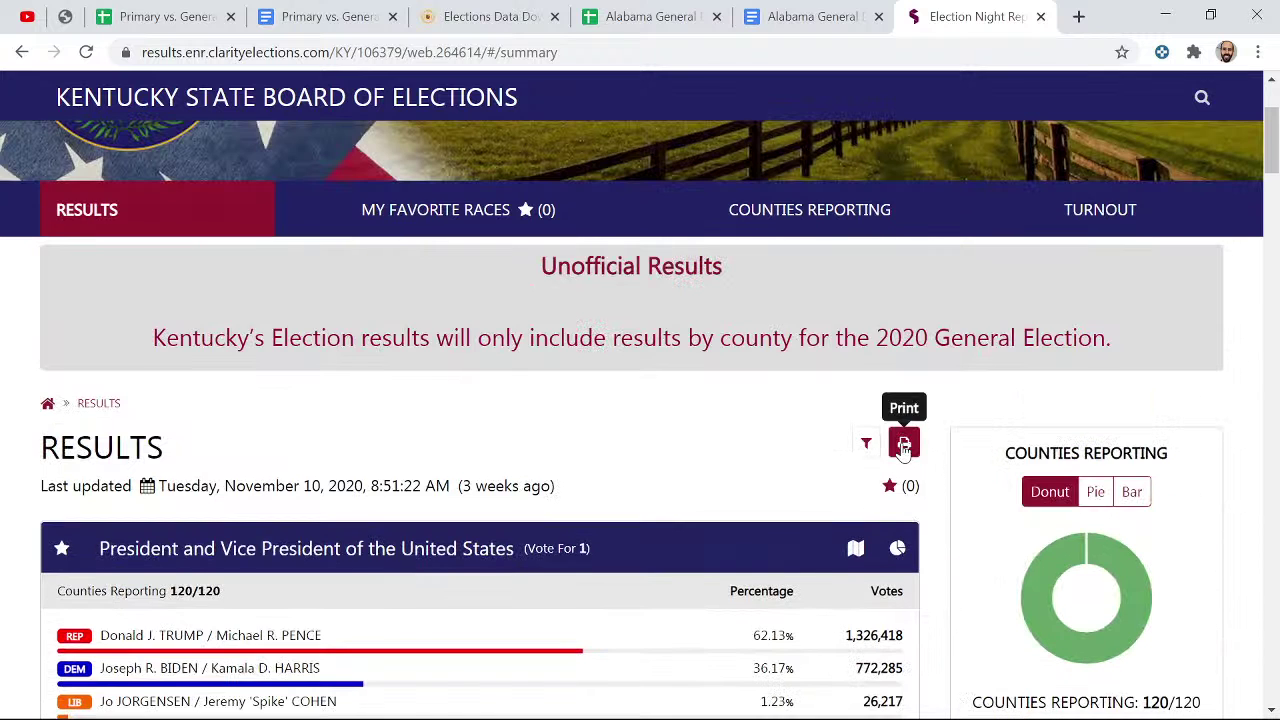
{"action": "scroll", "coordinate": [903, 443], "scroll_direction": "down", "scroll_amount": 1}
{"action": "left_click", "coordinate": [866, 342]}
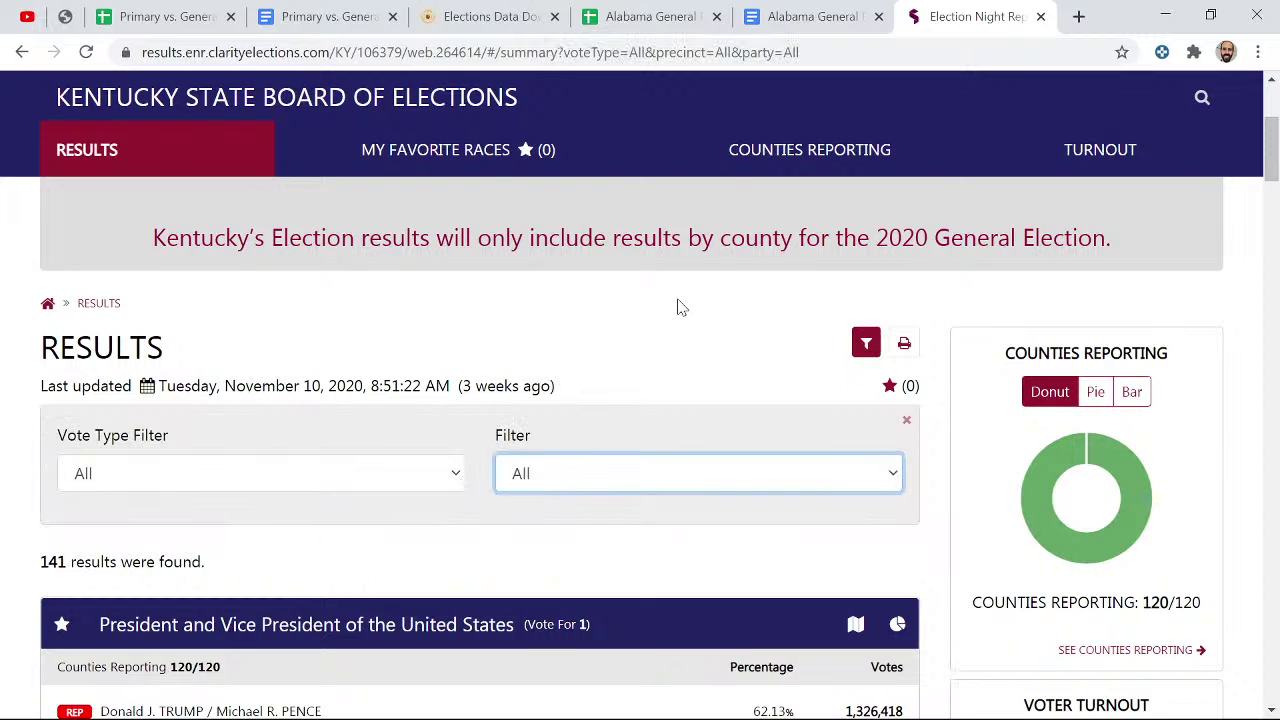
{"action": "scroll", "coordinate": [6, 337], "scroll_direction": "down", "scroll_amount": 1}
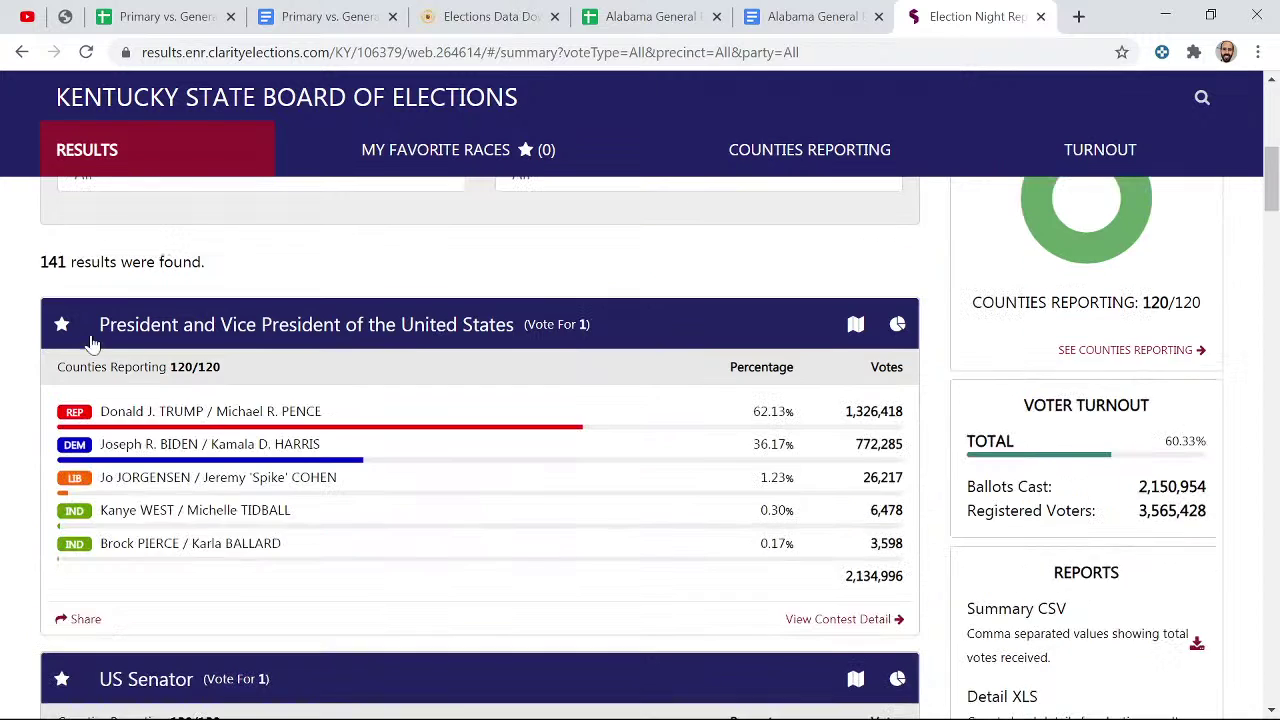
{"action": "scroll", "coordinate": [5, 330], "scroll_direction": "down", "scroll_amount": 2}
{"action": "scroll", "coordinate": [210, 320], "scroll_direction": "up", "scroll_amount": 1}
- Compare the spreadsheet's ballots cast values with the presidential vote total and ballots cast on the Kentucky results site
{"action": "left_click", "coordinate": [628, 20]}
{"action": "left_click", "coordinate": [171, 20]}
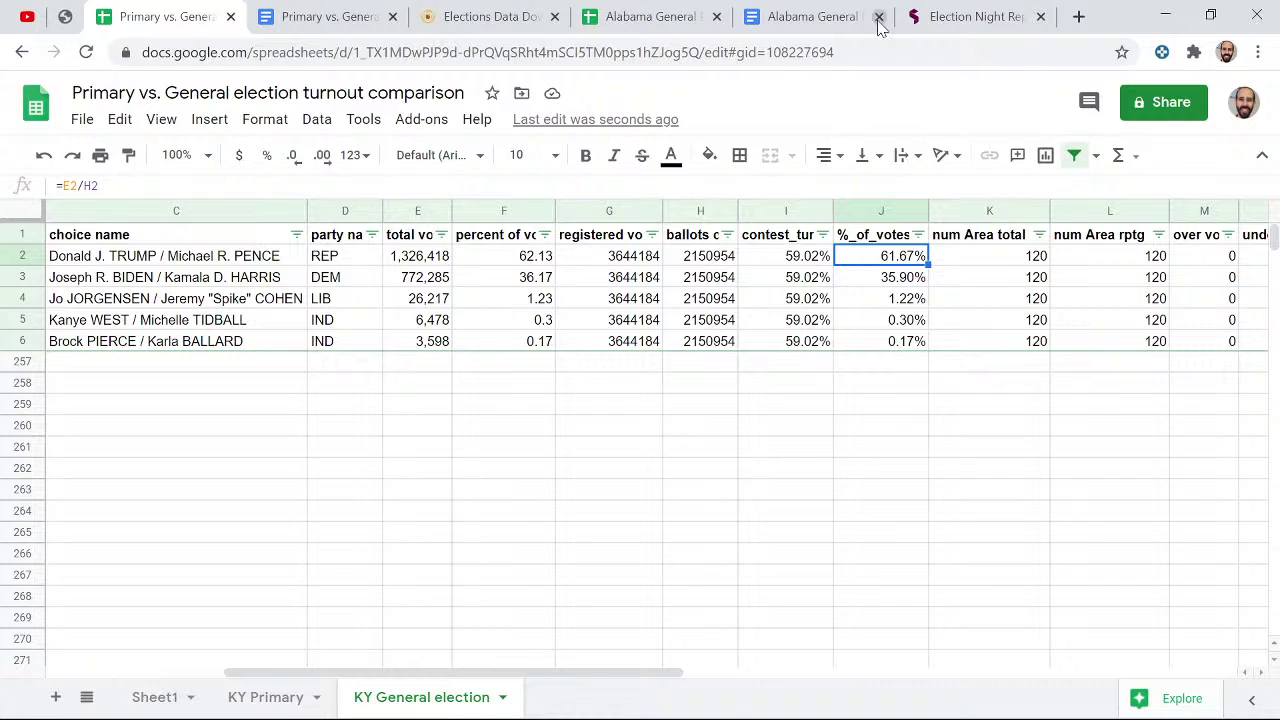
{"action": "left_click", "coordinate": [958, 17]}
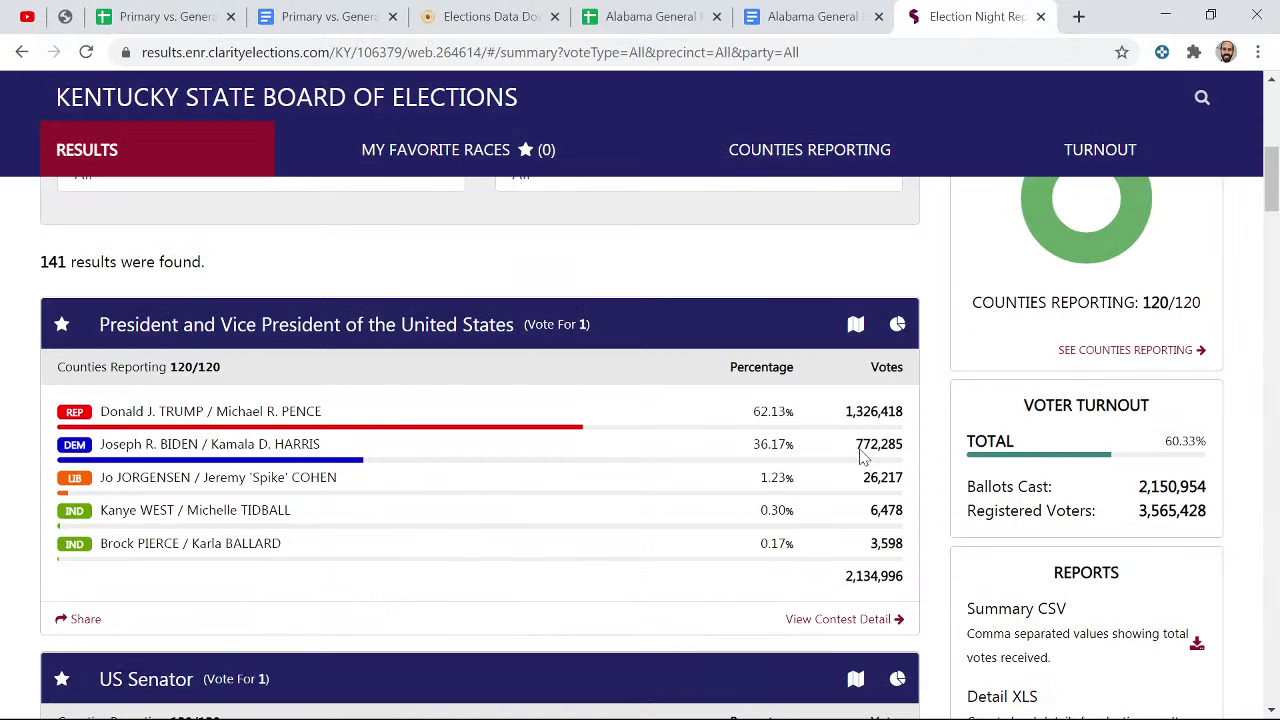
{"action": "left_click", "coordinate": [205, 20]}
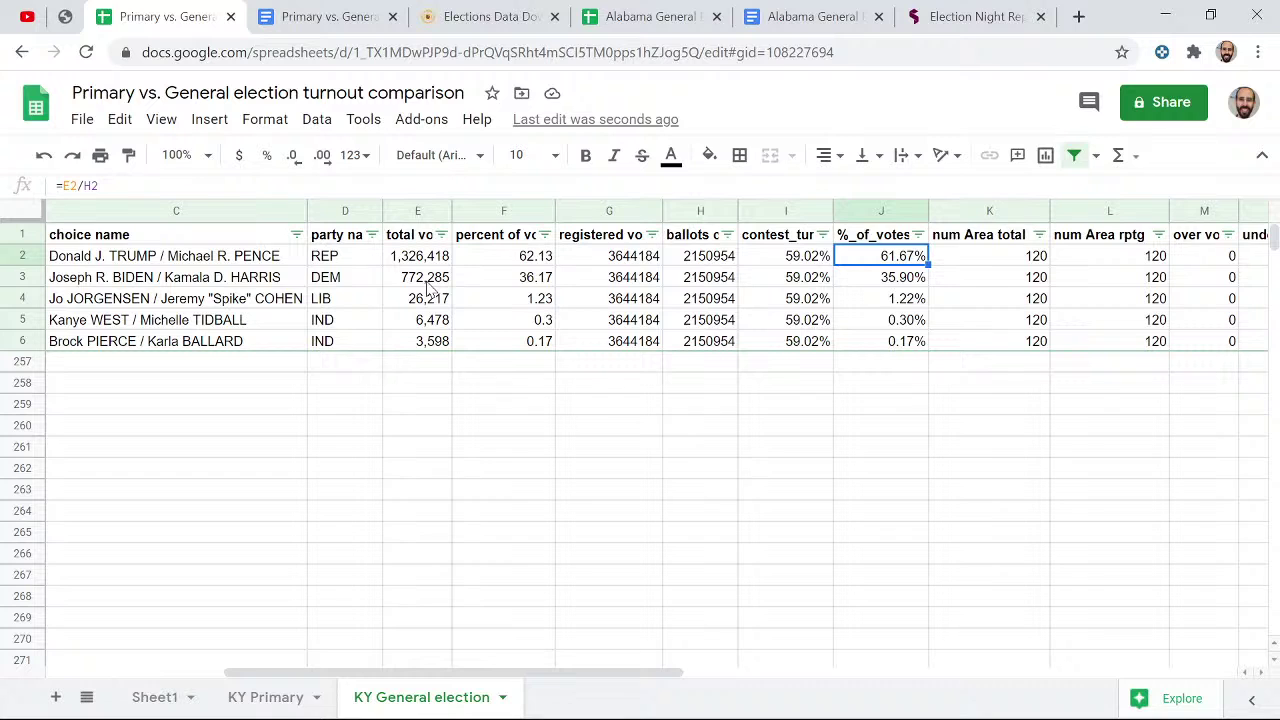
{"action": "left_click_drag", "start_coordinate": [721, 318], "coordinate": [708, 283]}
{"action": "key", "text": "ctrl+c"}
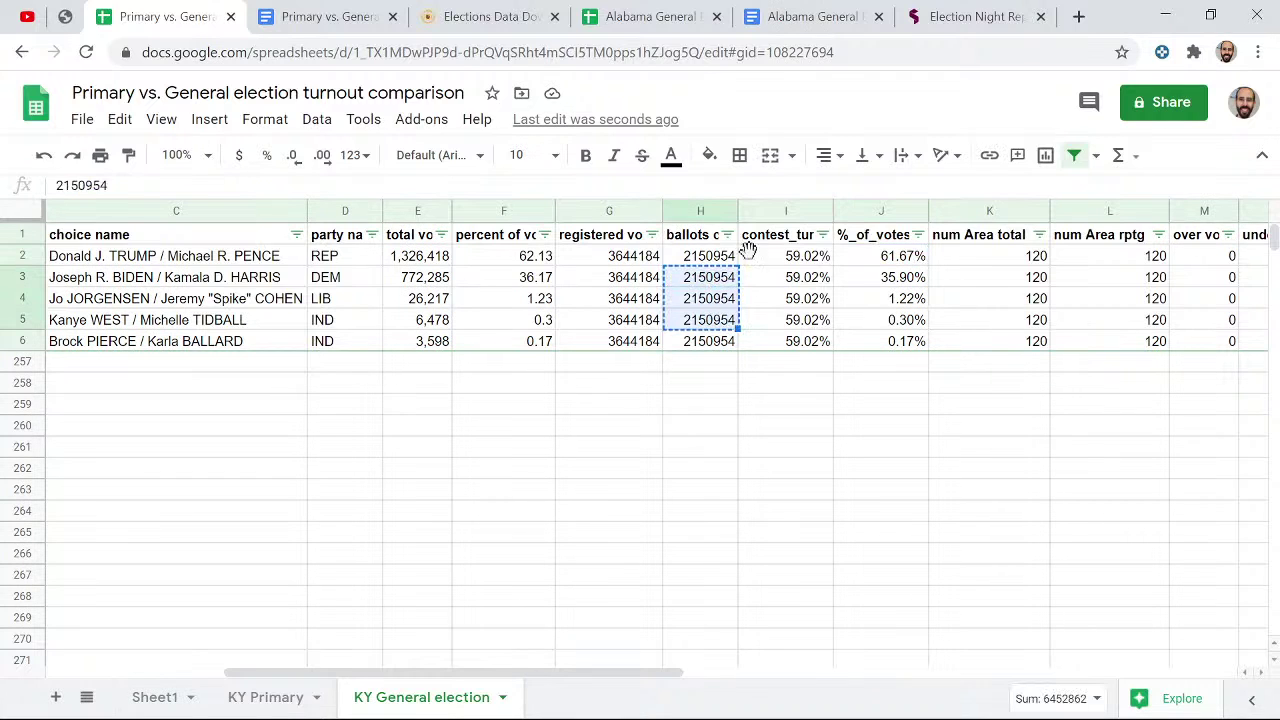
{"action": "key", "text": "Escape"}
{"action": "left_click", "coordinate": [933, 19]}
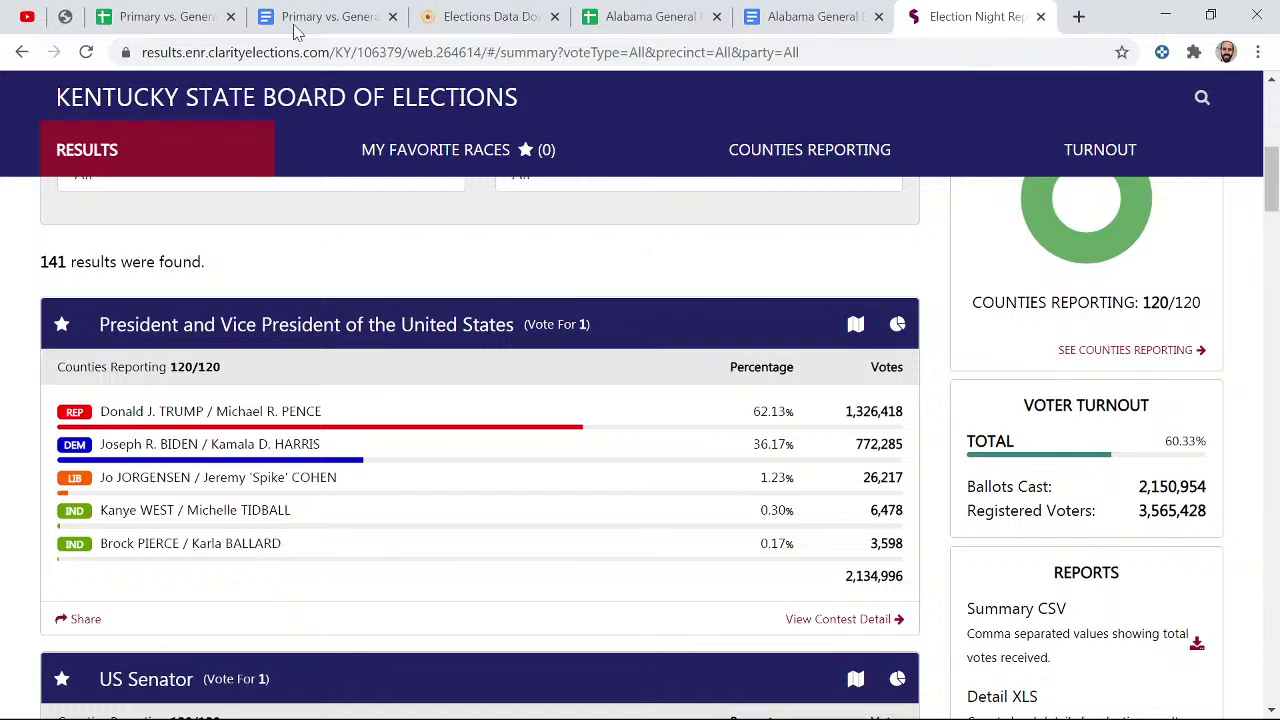
{"action": "left_click", "coordinate": [178, 14]}
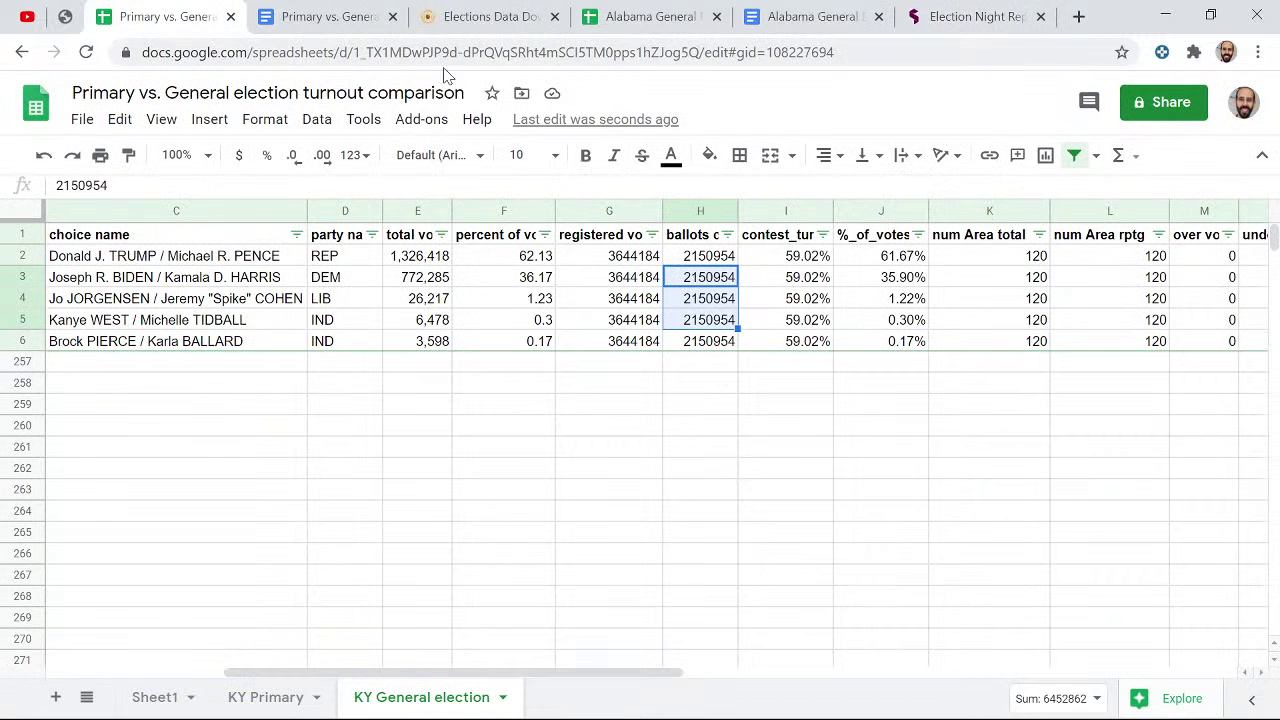
{"action": "left_click", "coordinate": [702, 258]}
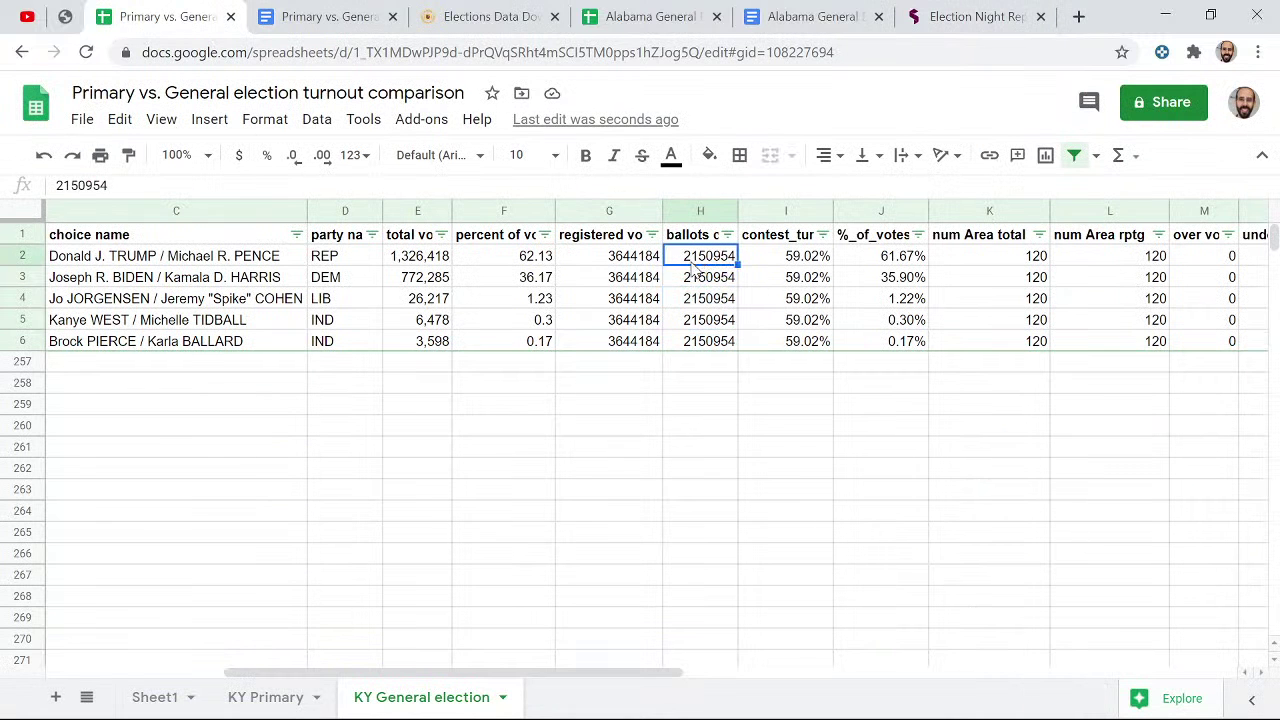
- Enter 2134996 in H258 below the ballots cast column and label it "sos website says for ballots cast" in I258
{"action": "left_click", "coordinate": [700, 385]}
{"action": "type", "text": "213"}
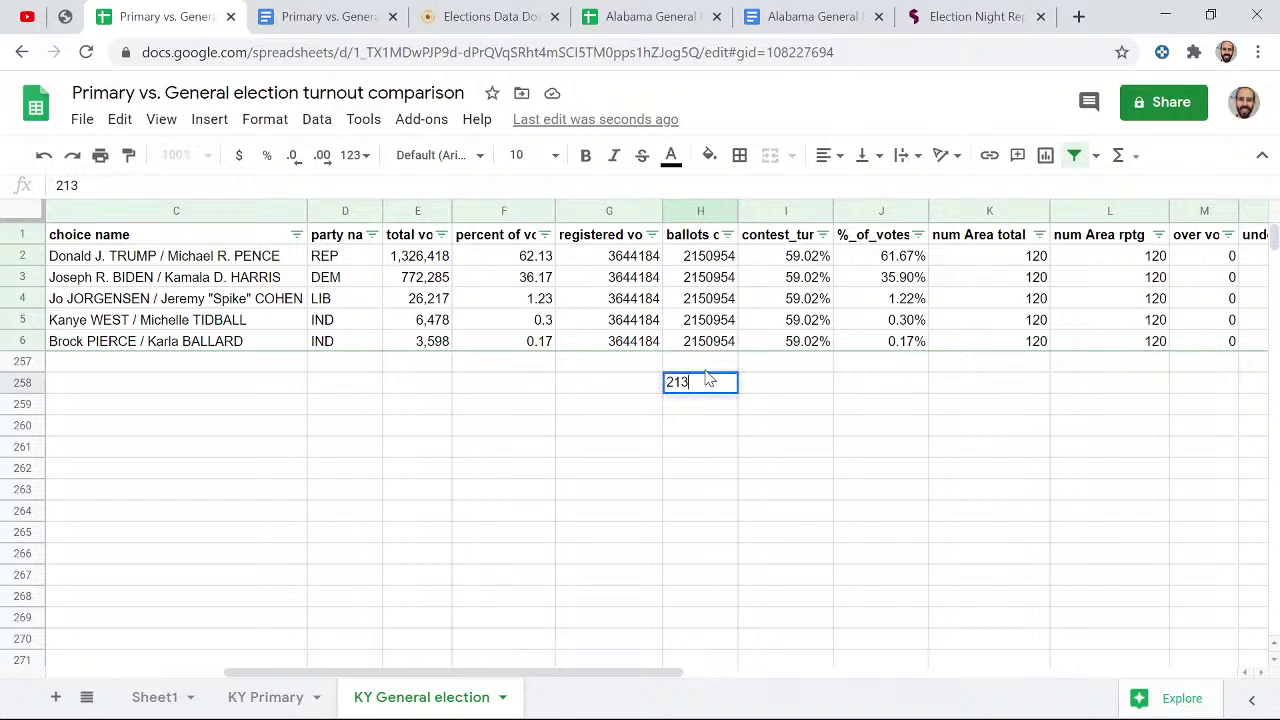
{"action": "type", "text": "4996"}
{"action": "key", "text": "Return"}
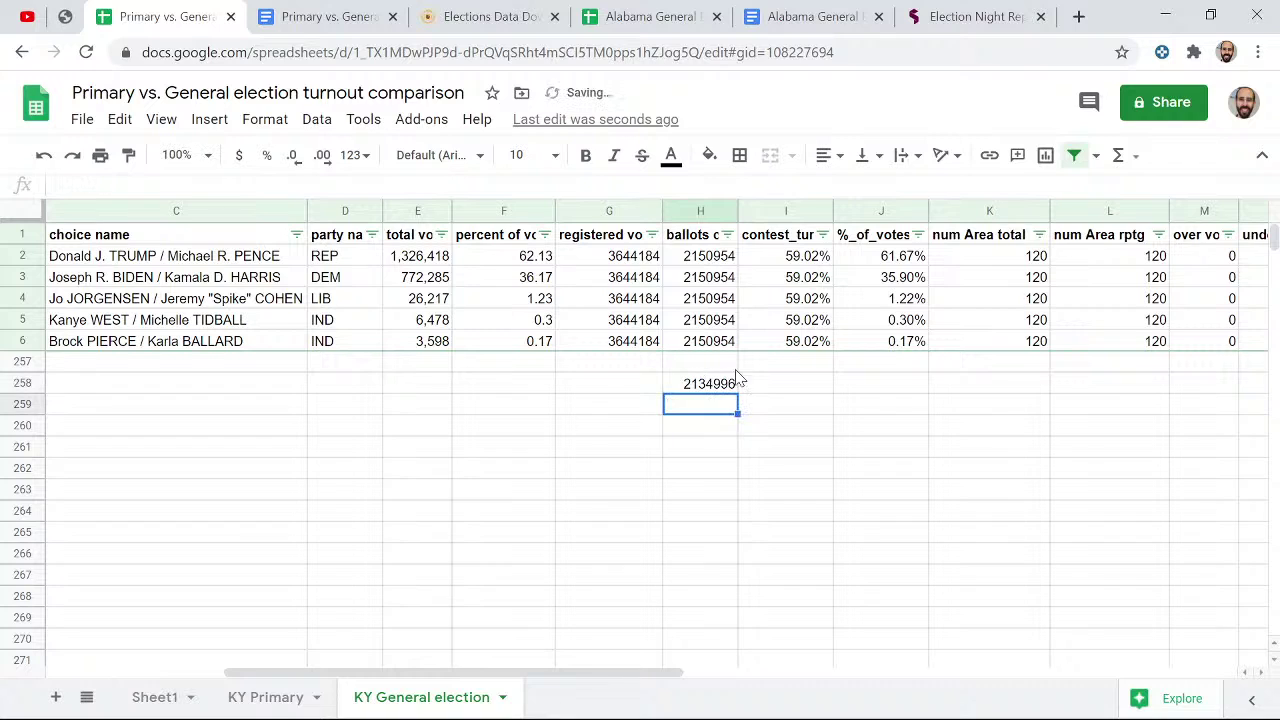
{"action": "left_click", "coordinate": [765, 385]}
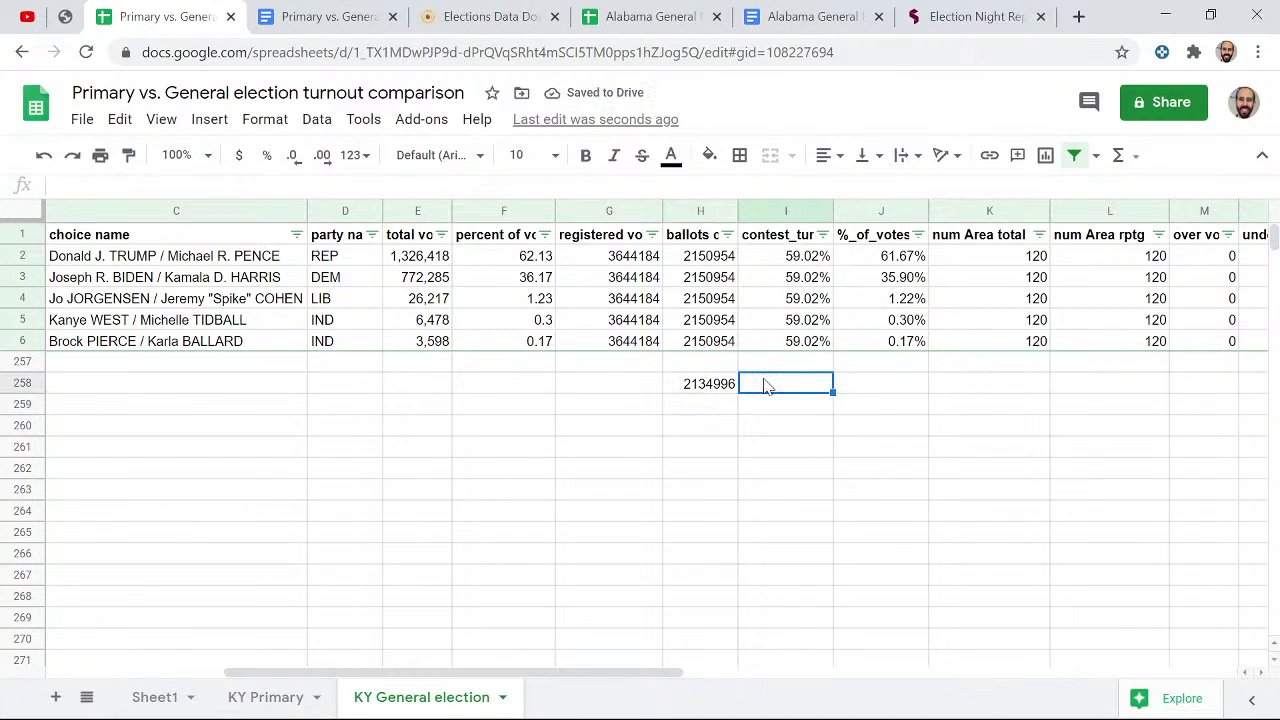
{"action": "type", "text": "sos website says "}
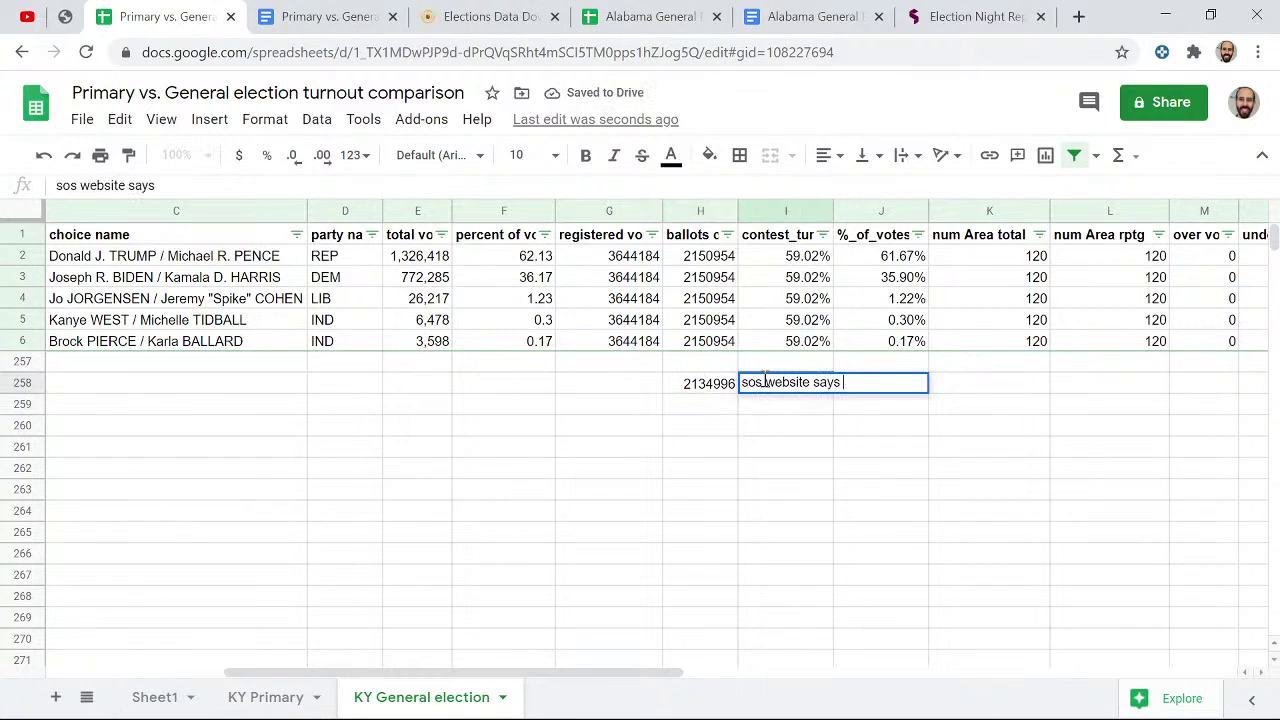
{"action": "type", "text": "for ballots ca"}
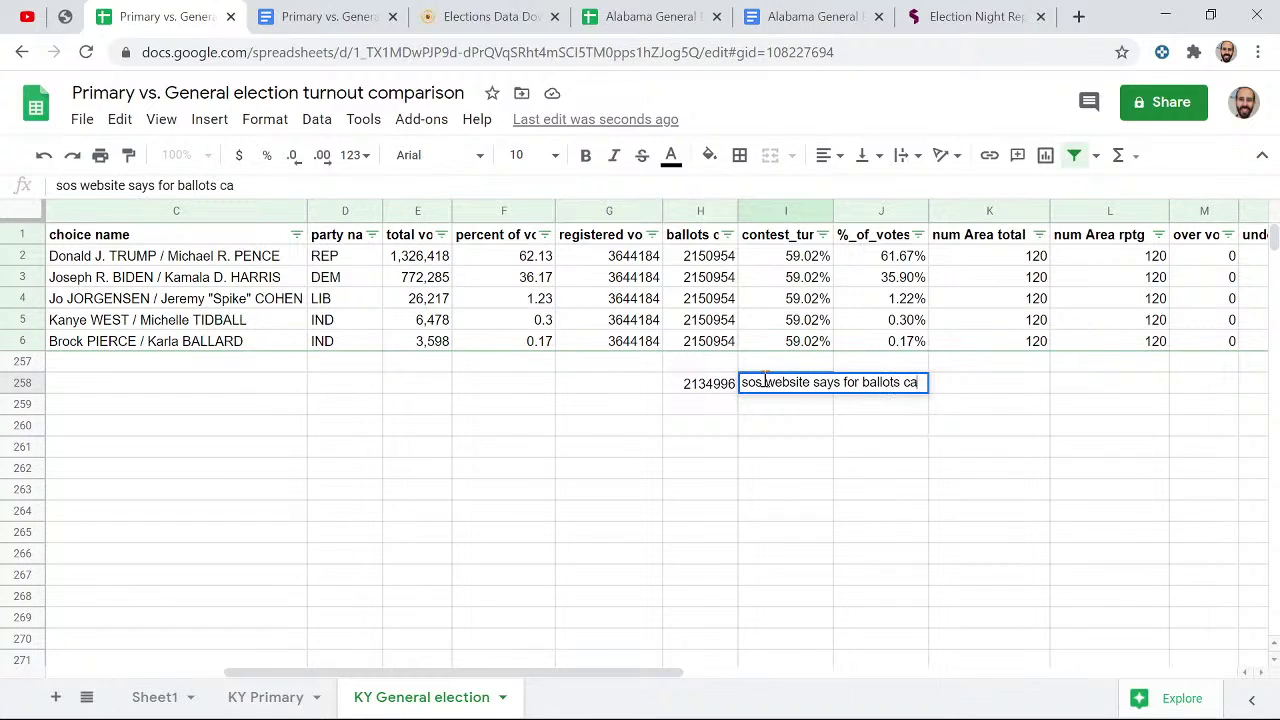
{"action": "type", "text": "st"}
{"action": "key", "text": "Return"}
{"action": "key", "text": "Left"}
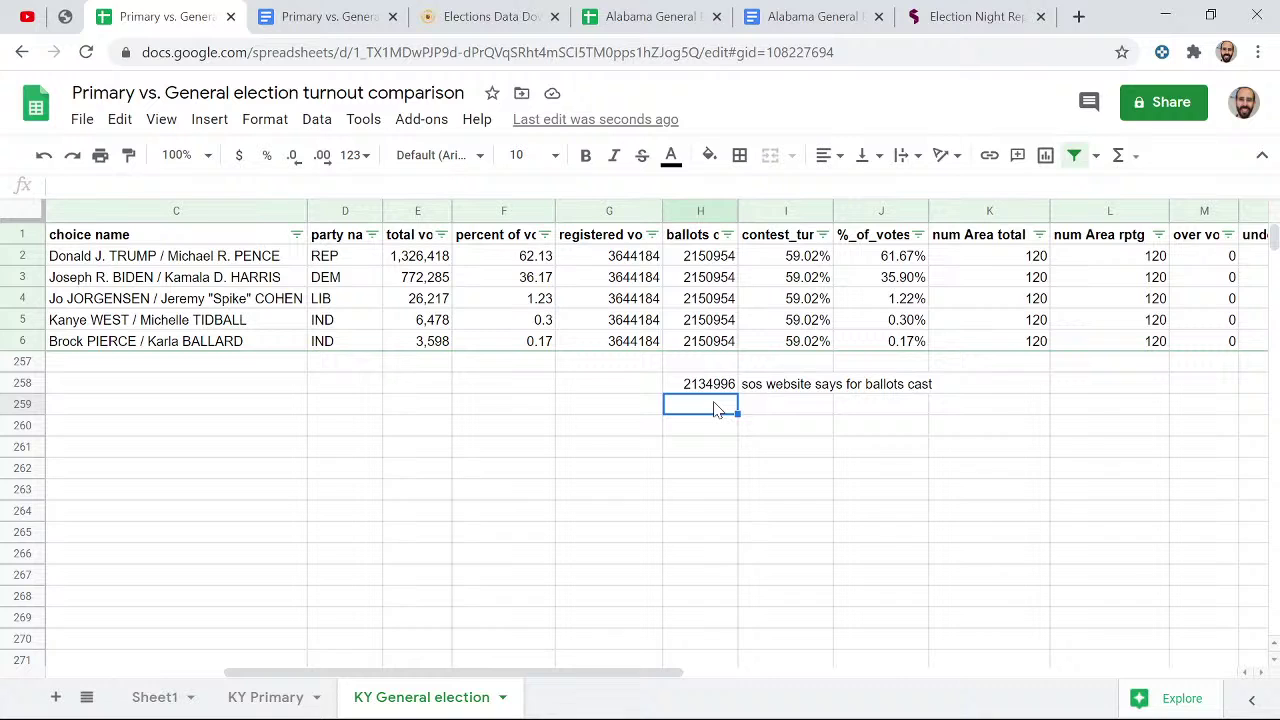
- Open the presidential contest detail on the Kentucky results site and compare its candidate votes and votes cast with the spreadsheet
{"action": "left_click", "coordinate": [952, 16]}
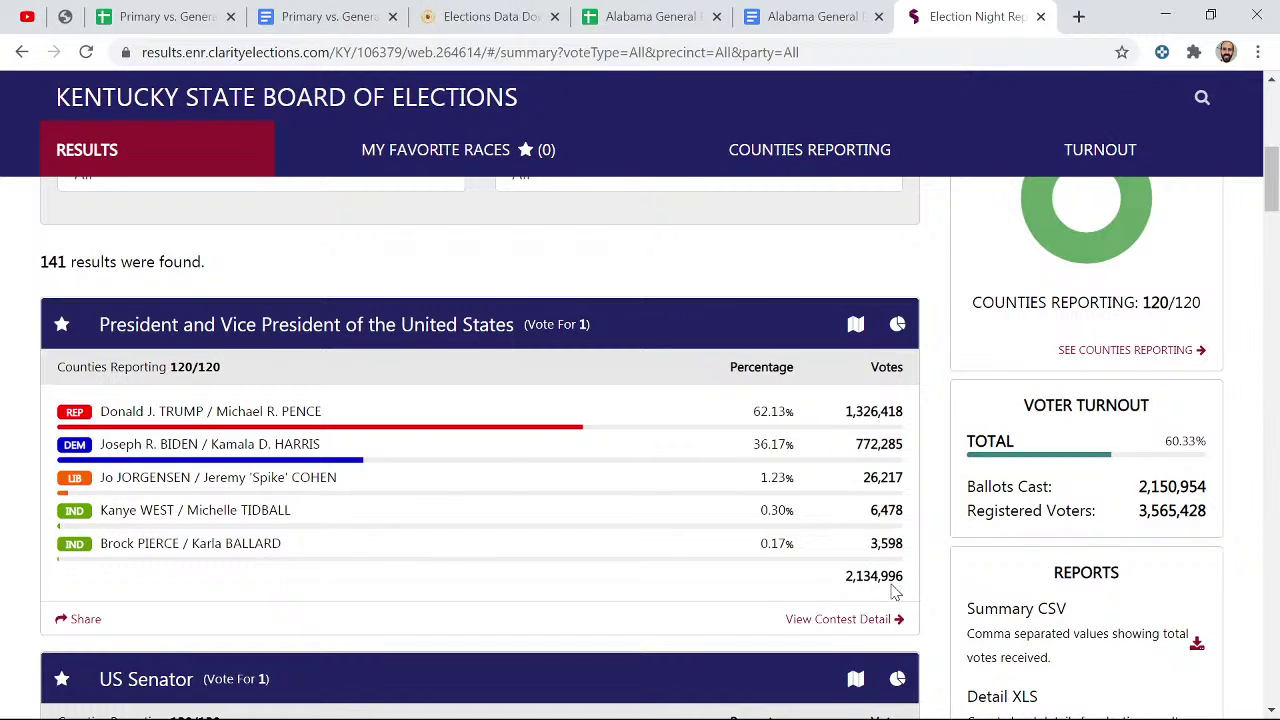
{"action": "left_click", "coordinate": [844, 620]}
{"action": "scroll", "coordinate": [762, 420], "scroll_direction": "down", "scroll_amount": 3}
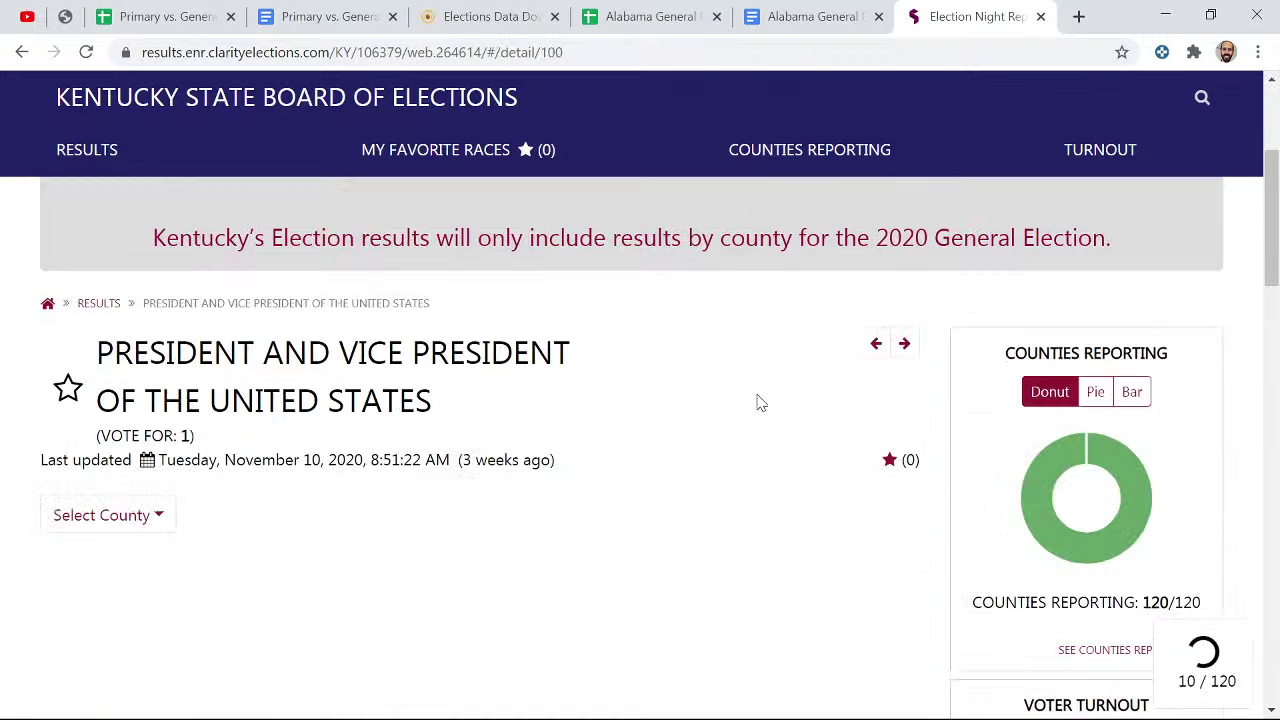
{"action": "scroll", "coordinate": [920, 326], "scroll_direction": "down", "scroll_amount": 2}
{"action": "scroll", "coordinate": [953, 295], "scroll_direction": "down", "scroll_amount": 4}
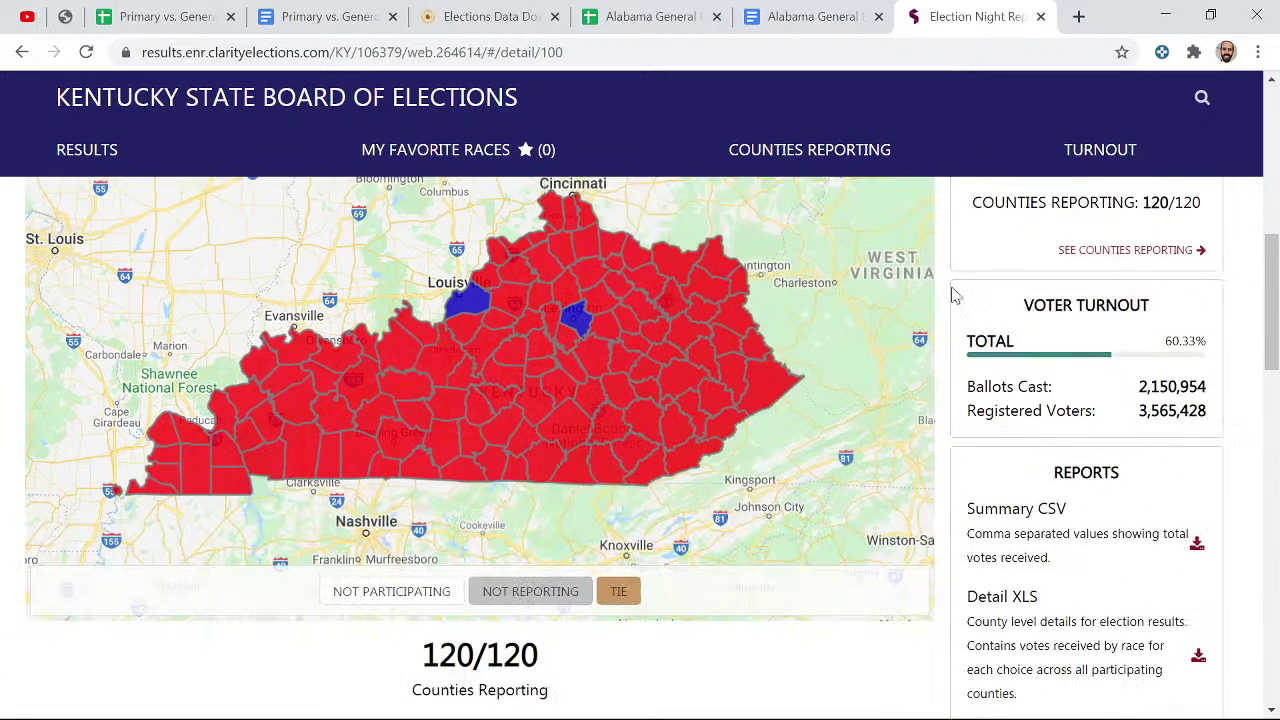
{"action": "scroll", "coordinate": [953, 295], "scroll_direction": "down", "scroll_amount": 5}
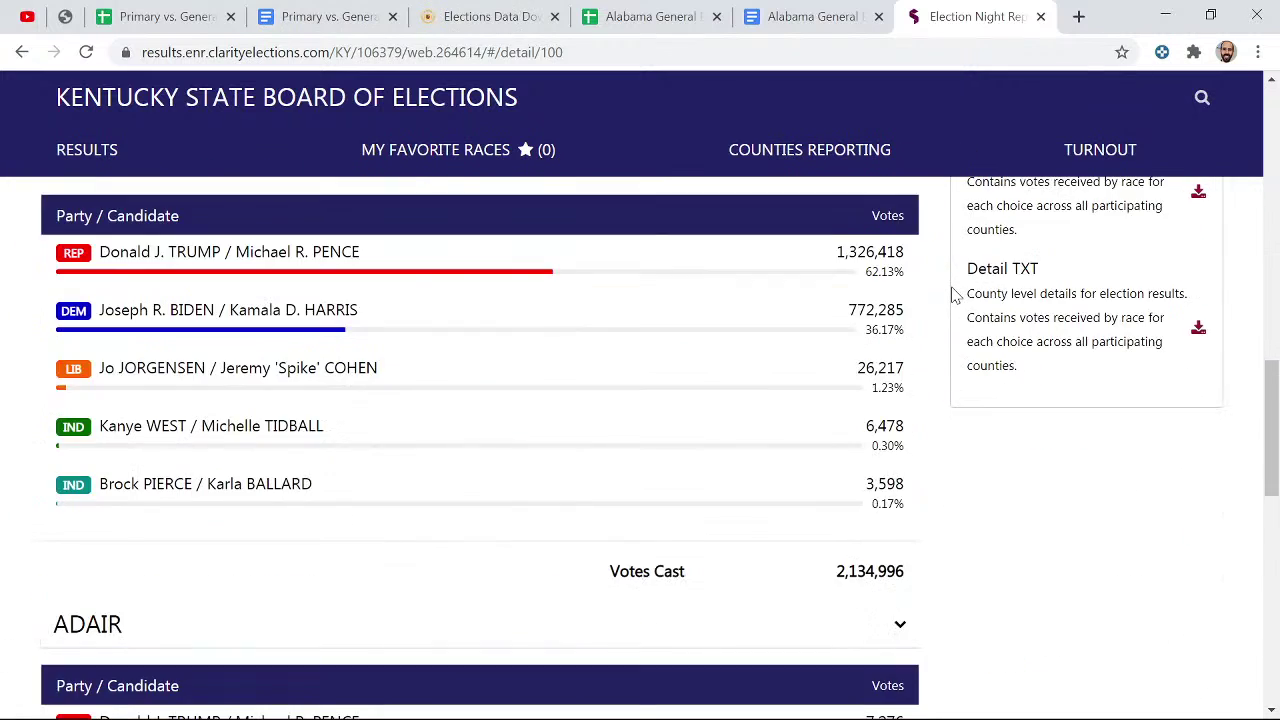
{"action": "scroll", "coordinate": [953, 295], "scroll_direction": "up", "scroll_amount": 1}
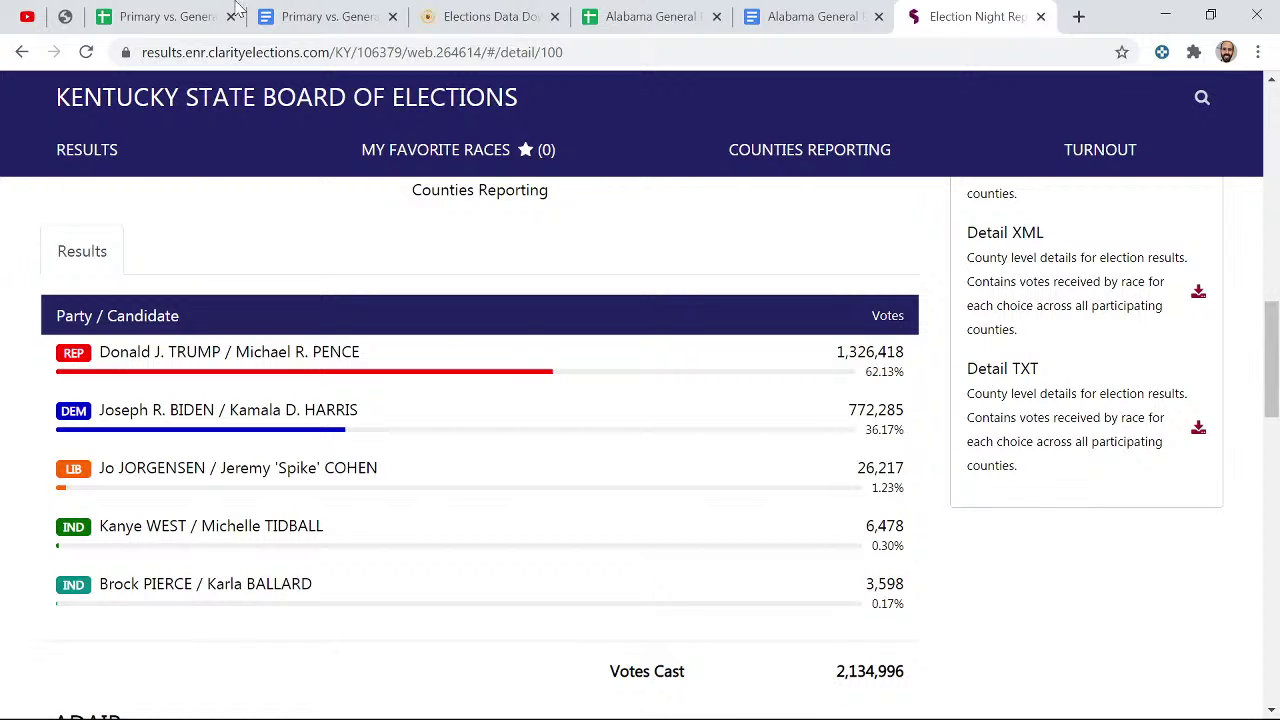
{"action": "left_click", "coordinate": [200, 18]}
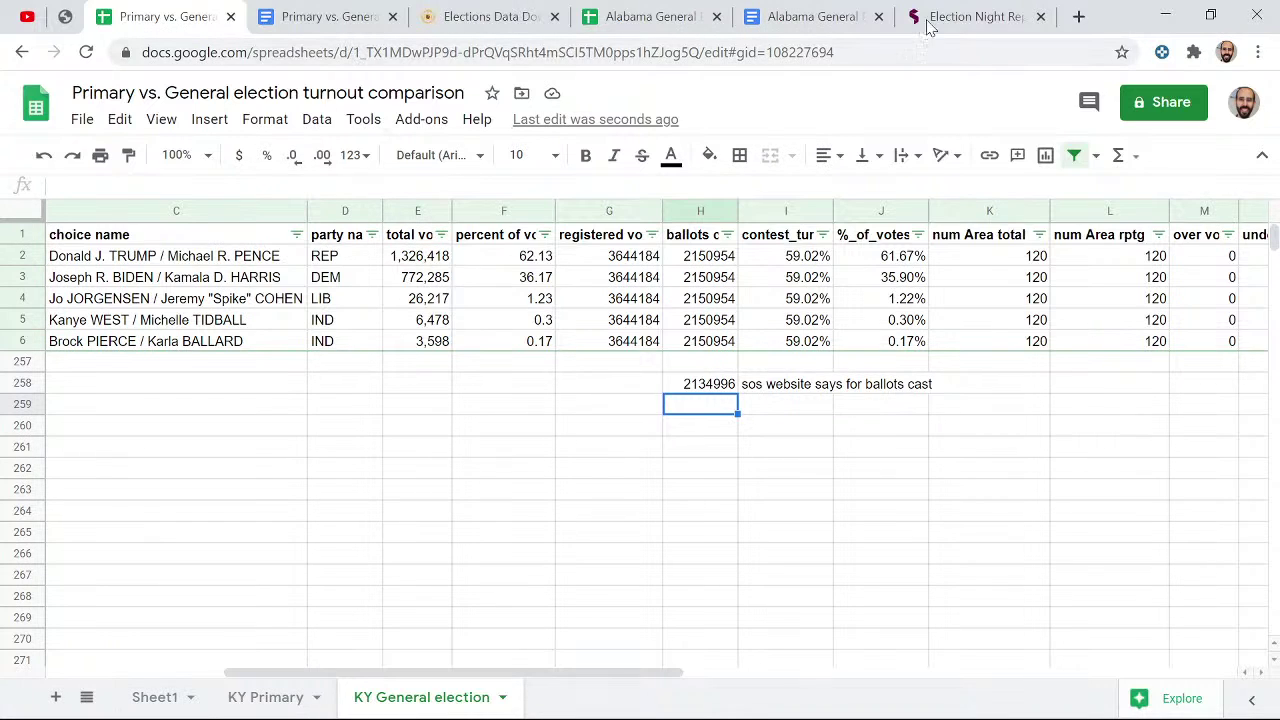
{"action": "left_click", "coordinate": [980, 17]}
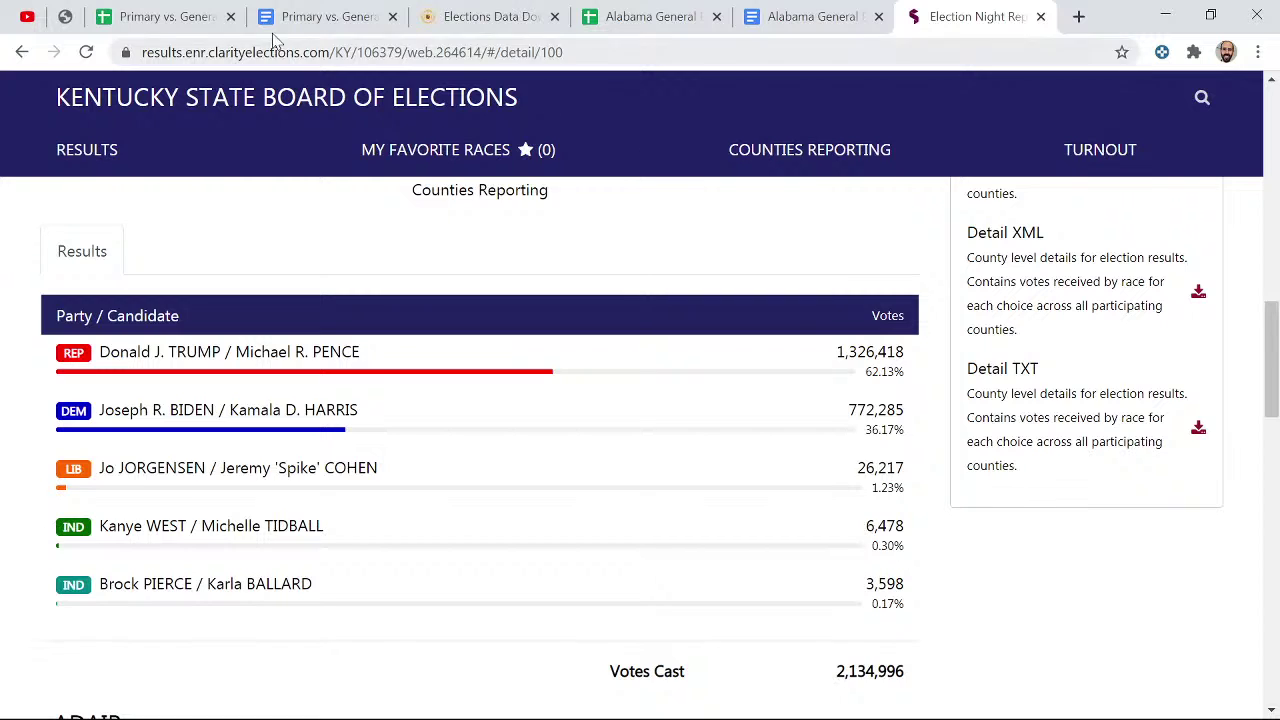
{"action": "left_click", "coordinate": [152, 17]}
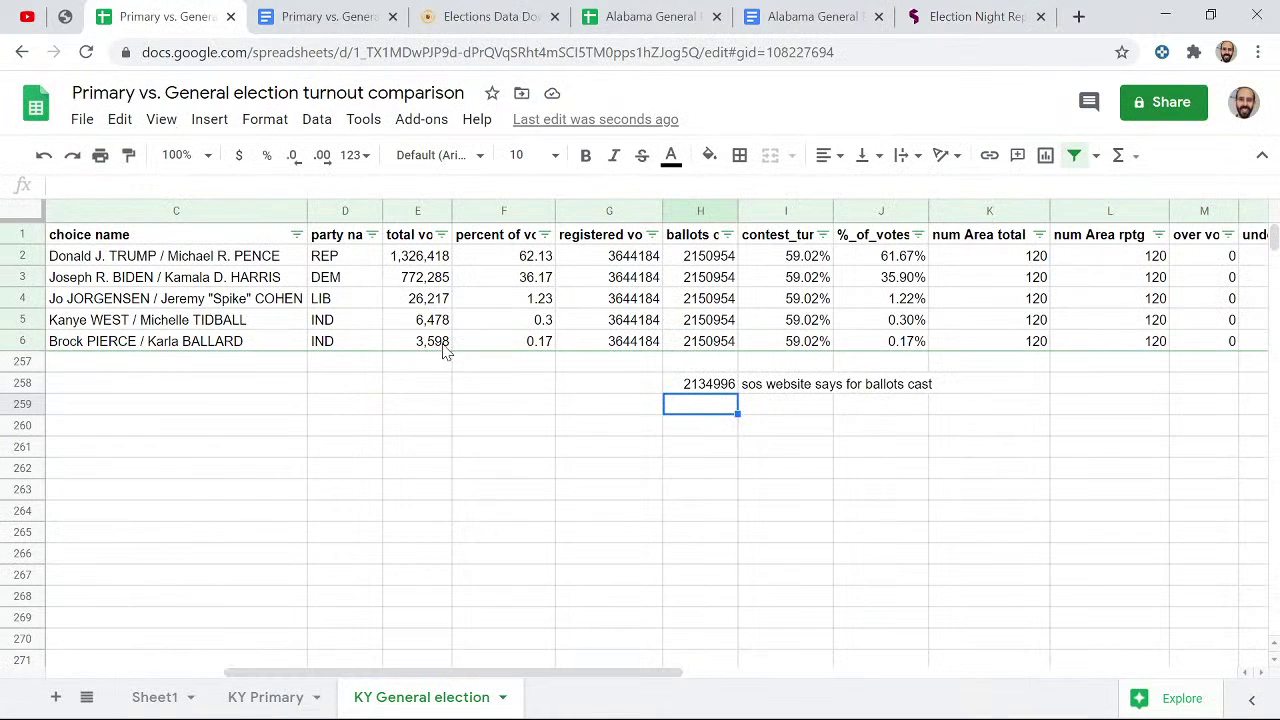
{"action": "left_click", "coordinate": [964, 14]}
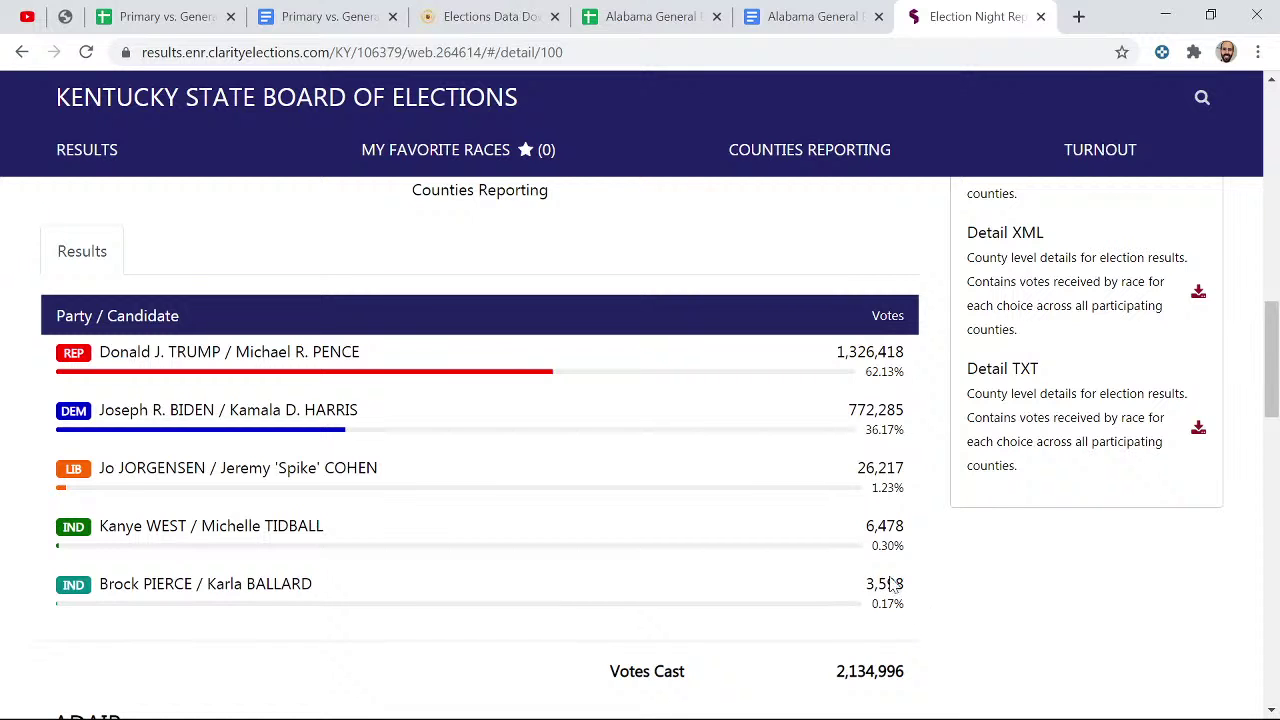
- Start a SUM formula in E258, below the total votes column of the KY General election sheet
{"action": "left_click", "coordinate": [190, 17]}
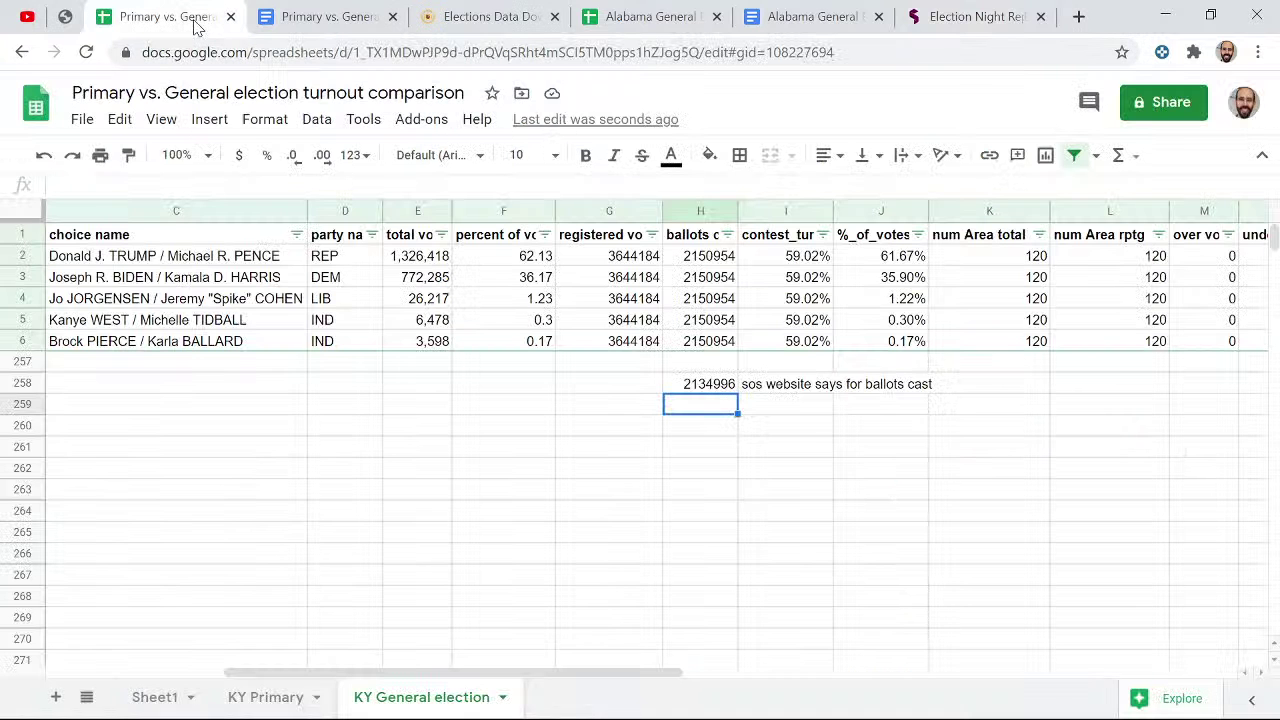
{"action": "left_click", "coordinate": [416, 388]}
{"action": "type", "text": "=sum("}
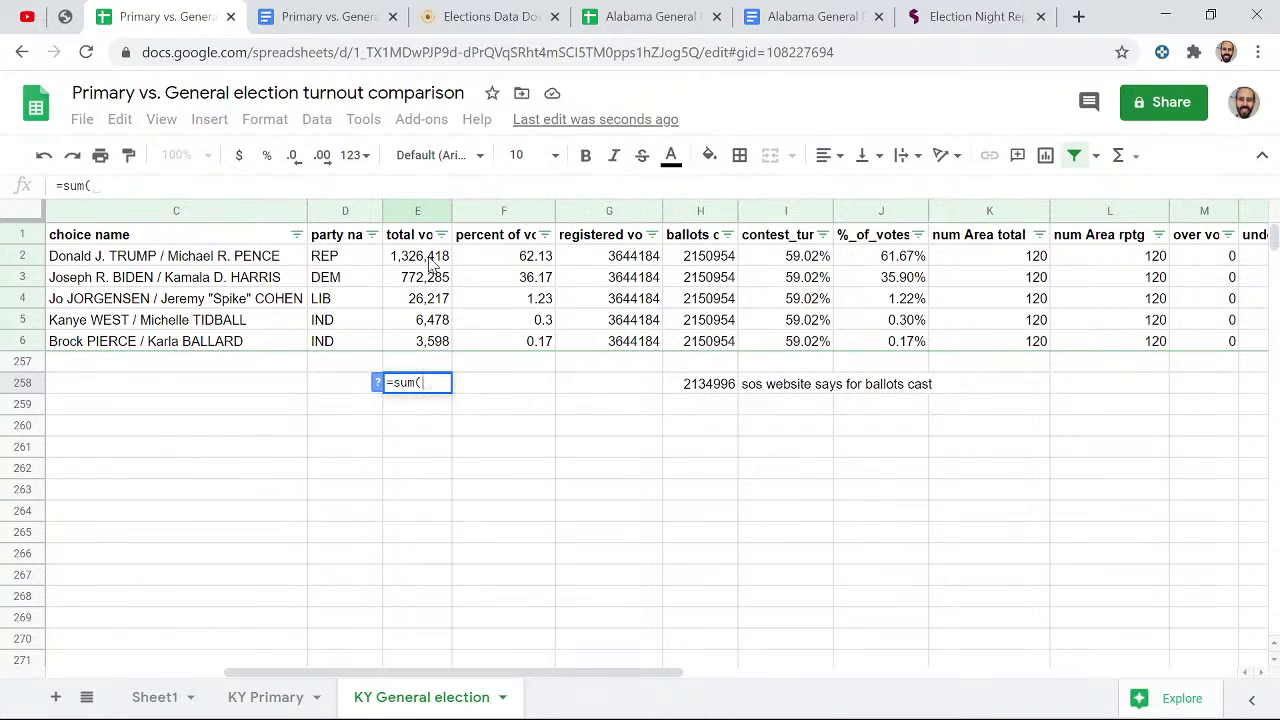
- Sum the candidates' total votes (E2:E6) in cell E258 of the KY General election sheet
{"action": "left_click_drag", "start_coordinate": [430, 260], "coordinate": [437, 340]}
{"action": "type", "text": ")"}
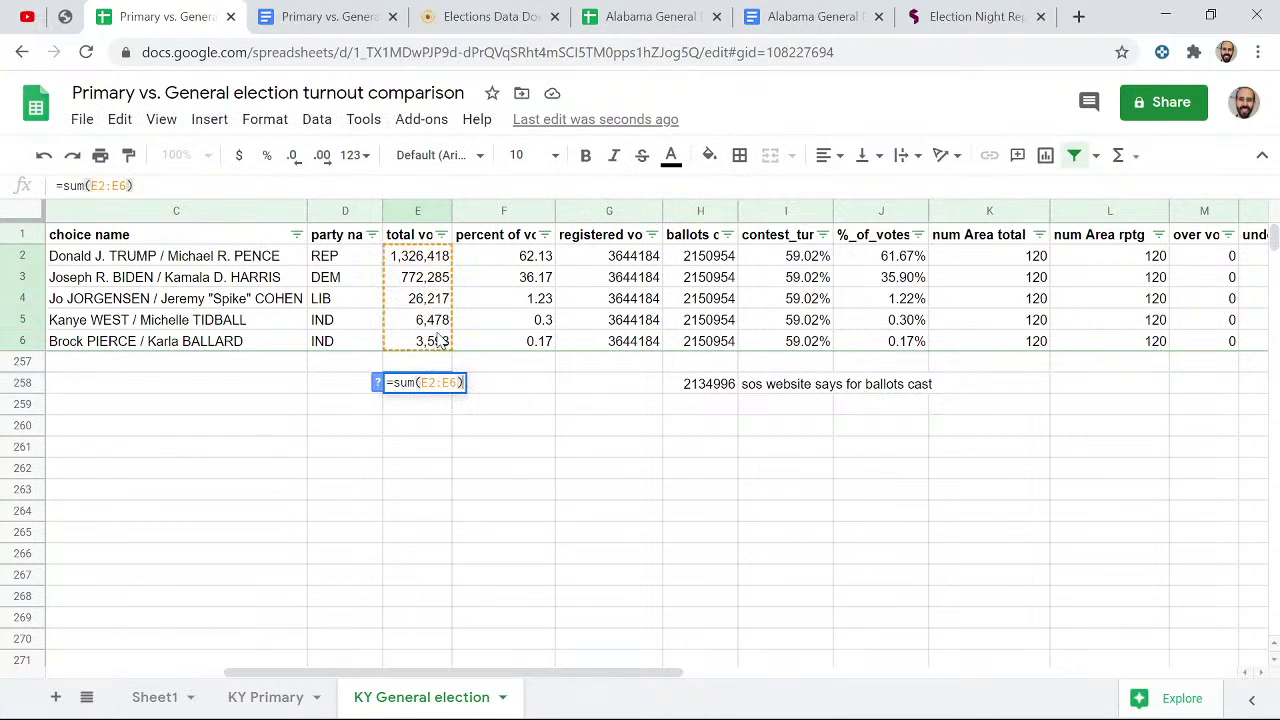
{"action": "key", "text": "Return"}
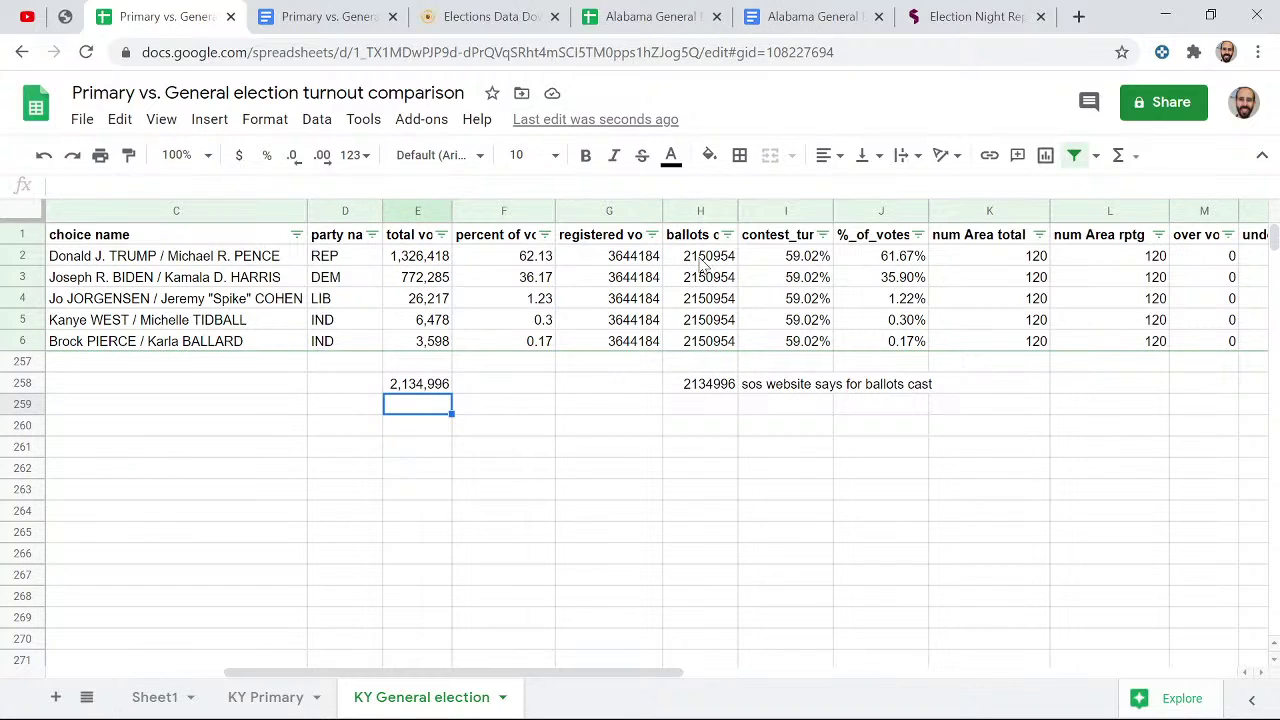
- Fit the width of the ballots cast column to its contents and select the vote sum in E258
{"action": "left_click", "coordinate": [733, 210]}
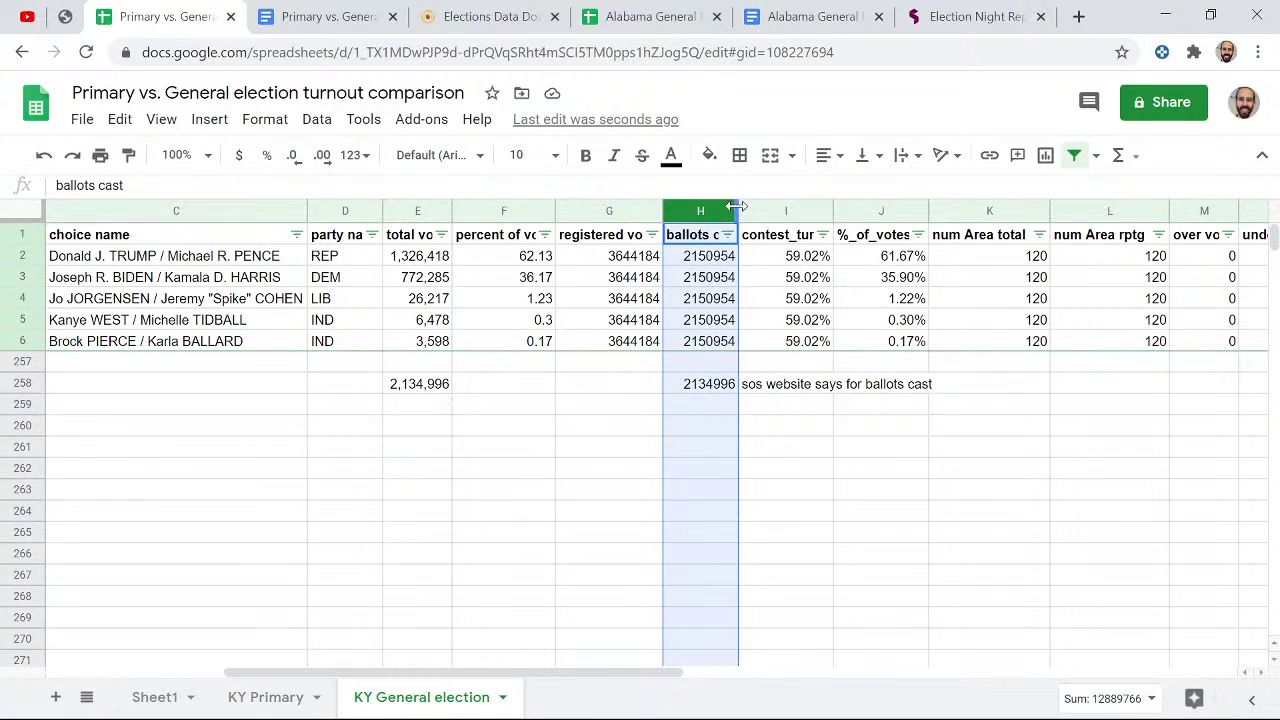
{"action": "double_click", "coordinate": [737, 206]}
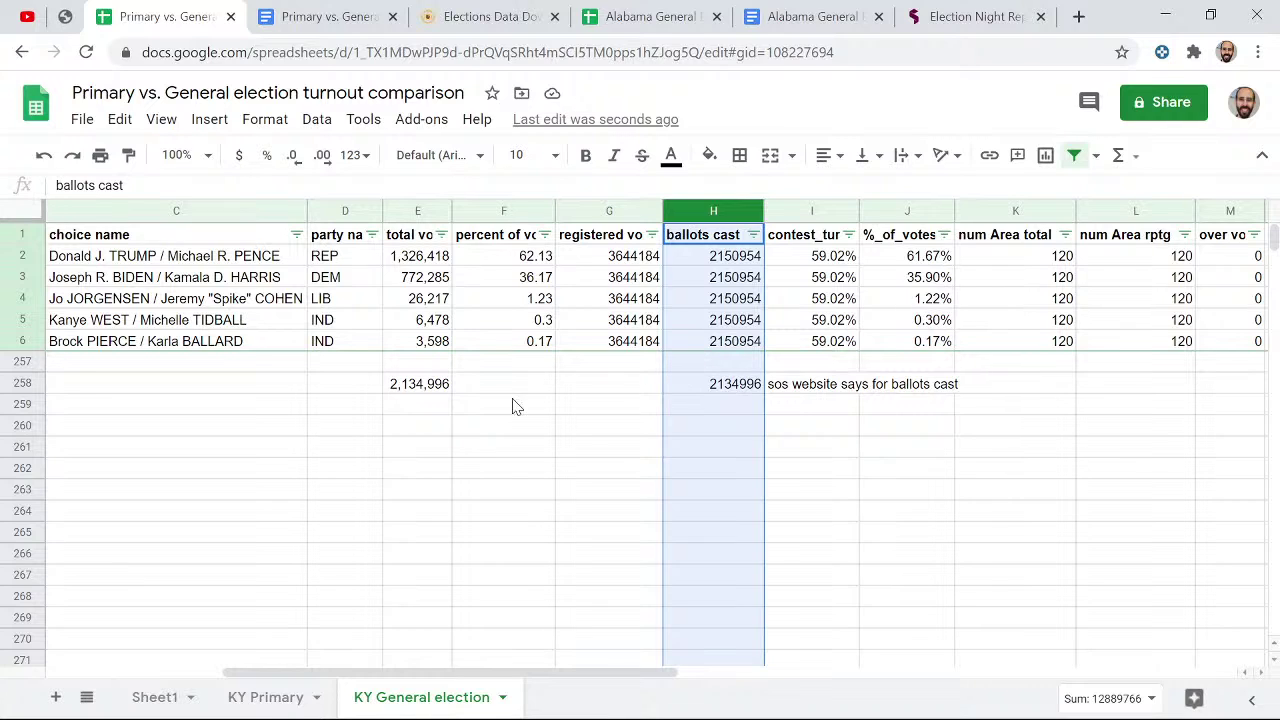
{"action": "left_click", "coordinate": [423, 384]}
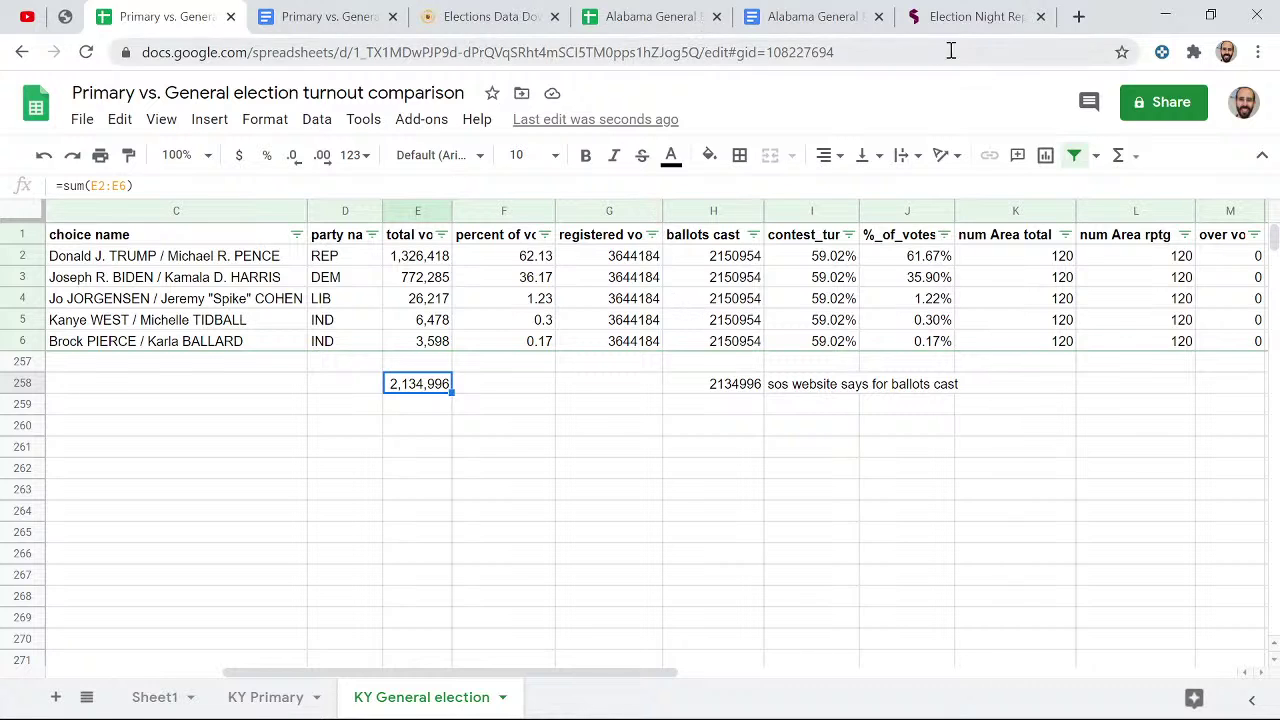
- Examine the Kentucky State Board of Elections results page for votes cast, ballots cast and voter turnout in the presidential race
{"action": "left_click", "coordinate": [966, 20]}
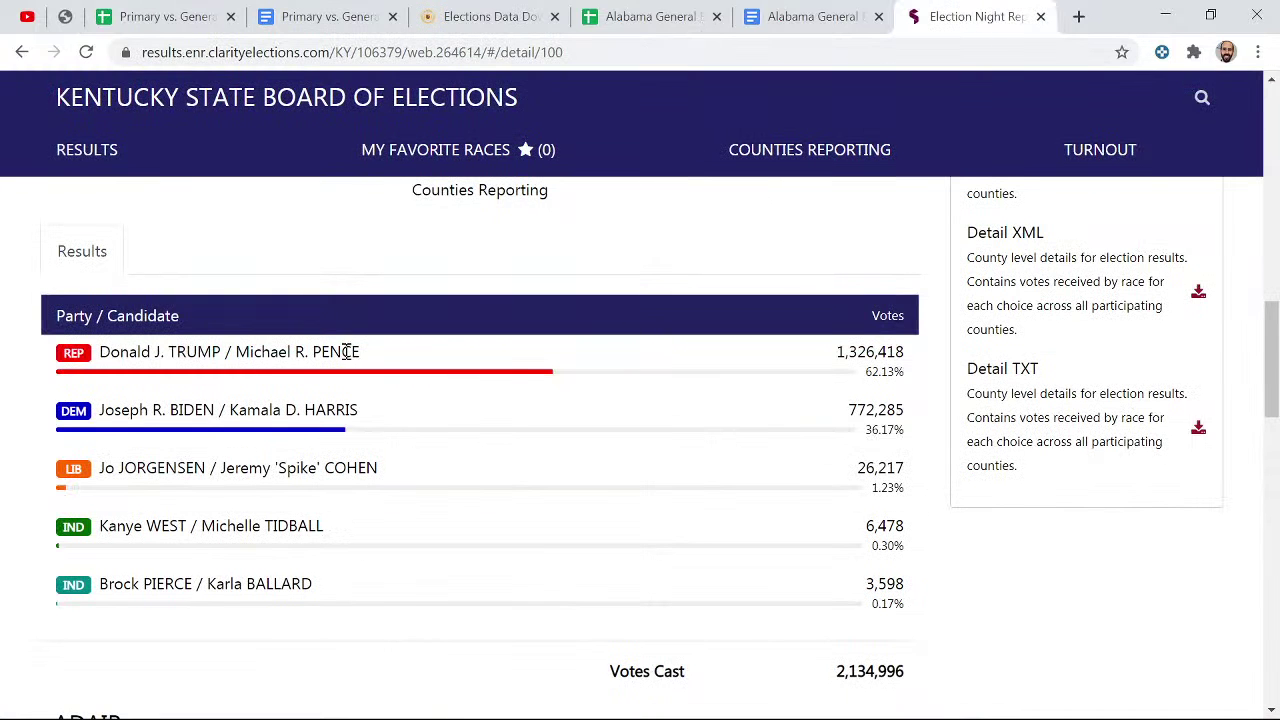
{"action": "scroll", "coordinate": [352, 345], "scroll_direction": "down", "scroll_amount": 4}
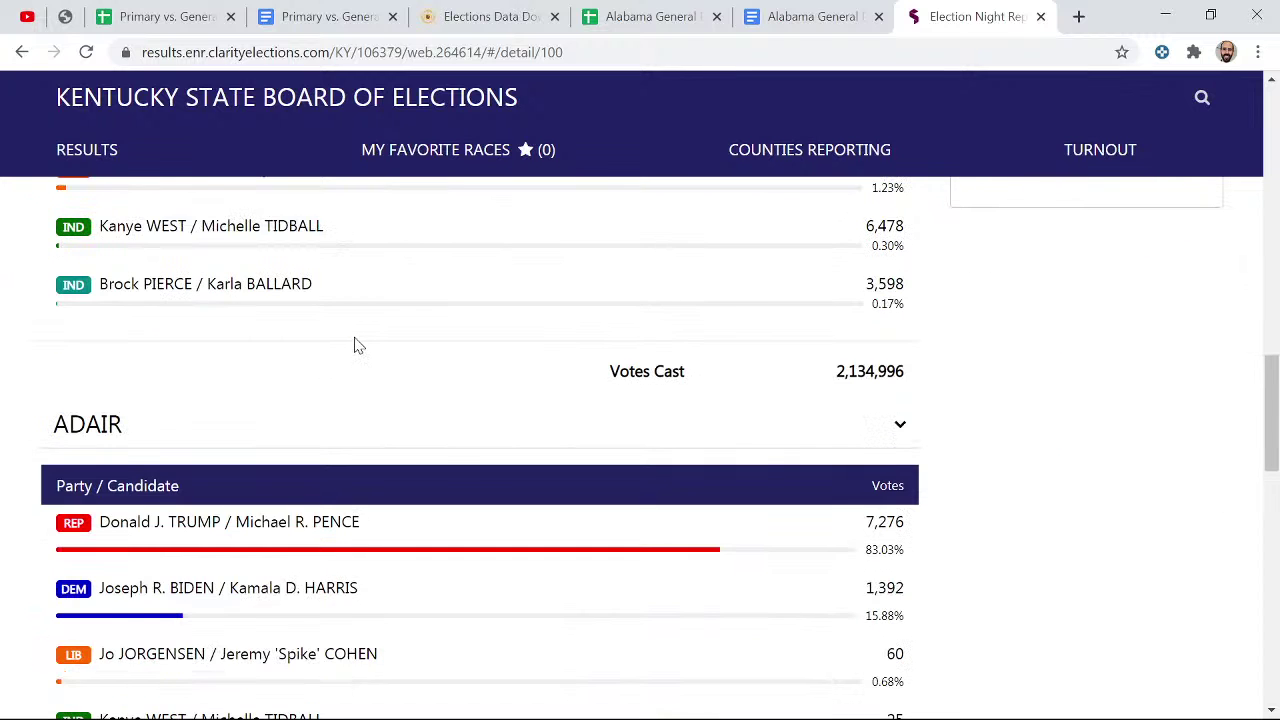
{"action": "scroll", "coordinate": [355, 345], "scroll_direction": "down", "scroll_amount": 1}
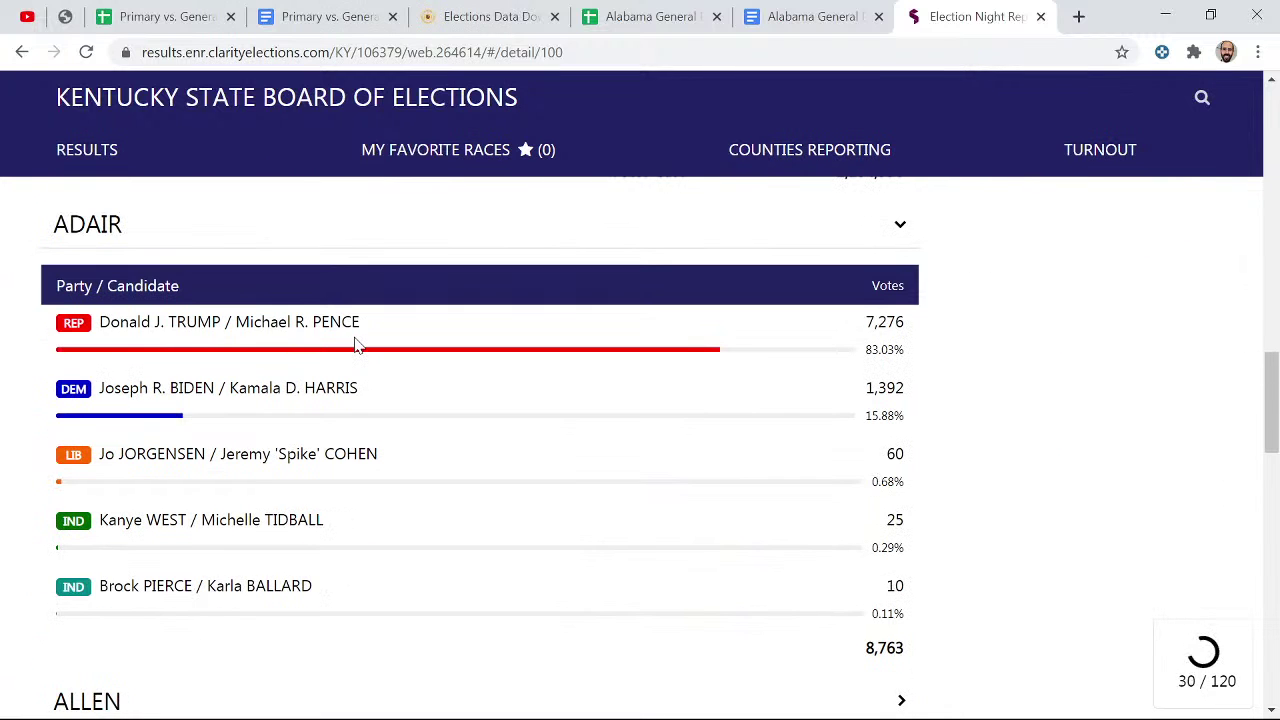
{"action": "scroll", "coordinate": [358, 338], "scroll_direction": "up", "scroll_amount": 5}
{"action": "scroll", "coordinate": [358, 340], "scroll_direction": "up", "scroll_amount": 1}
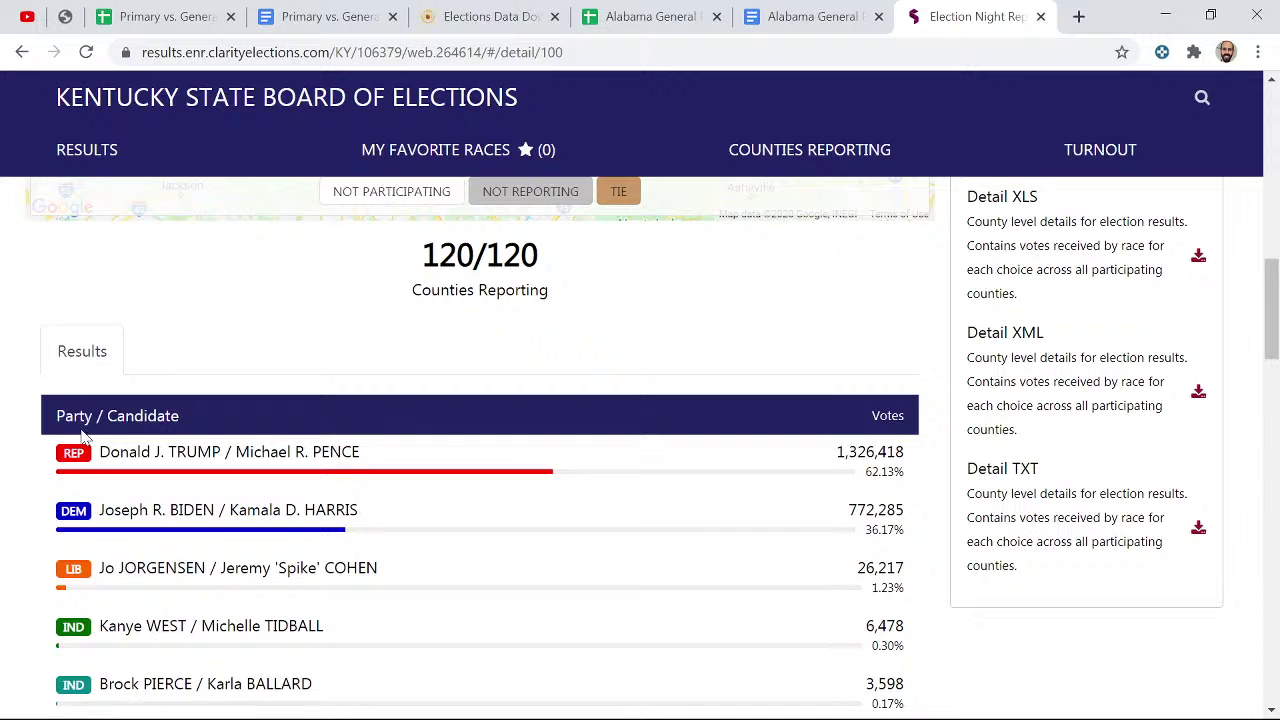
{"action": "scroll", "coordinate": [4, 418], "scroll_direction": "up", "scroll_amount": 4}
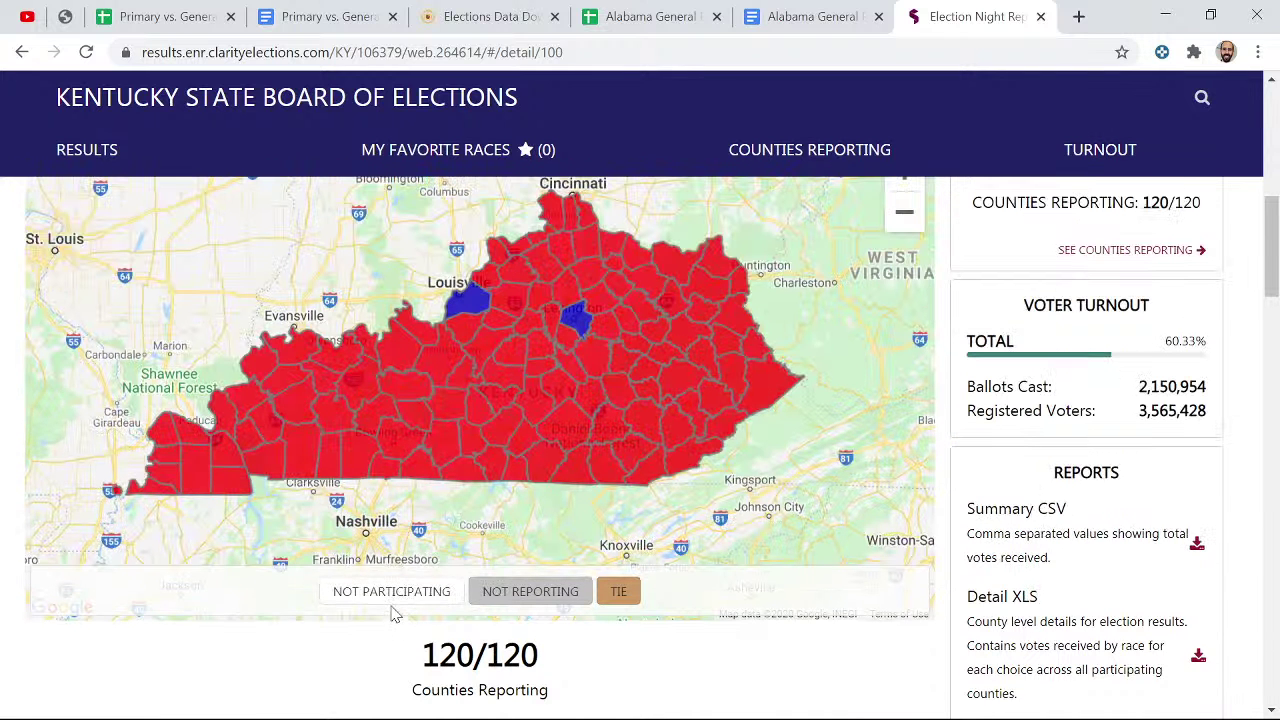
{"action": "left_click", "coordinate": [485, 594]}
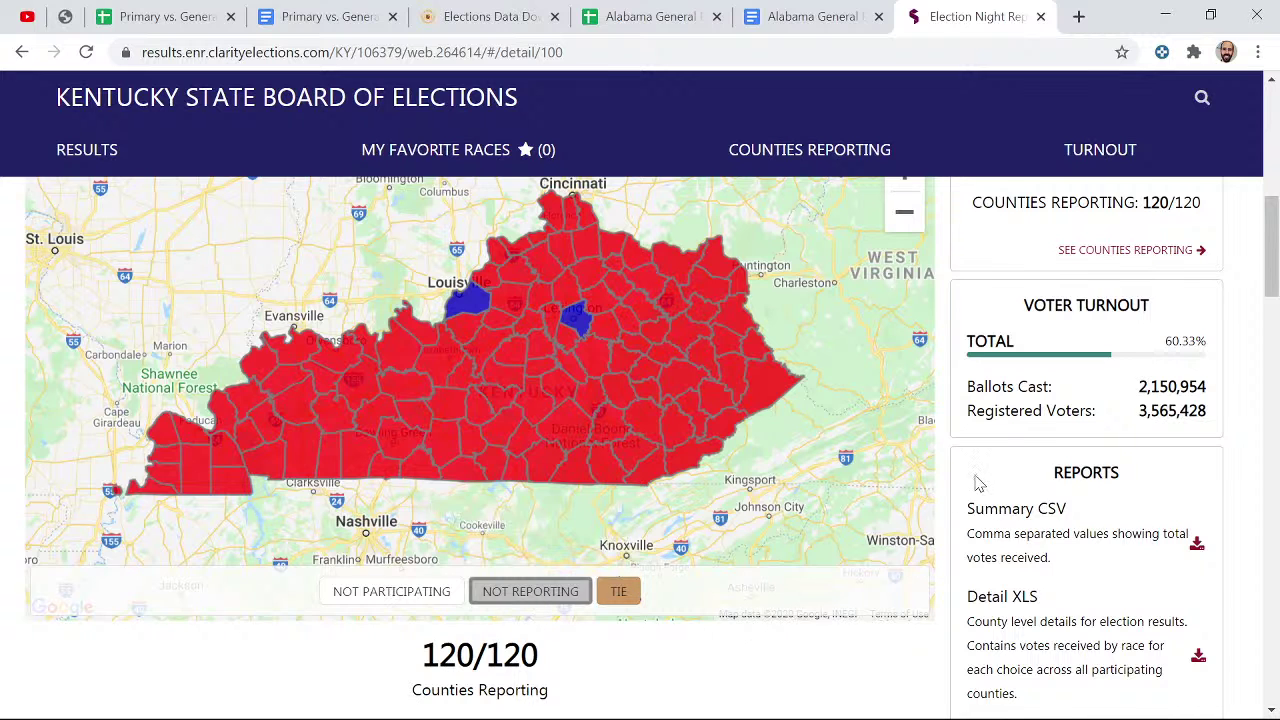
{"action": "scroll", "coordinate": [978, 482], "scroll_direction": "up", "scroll_amount": 3}
{"action": "scroll", "coordinate": [980, 483], "scroll_direction": "down", "scroll_amount": 2}
{"action": "scroll", "coordinate": [978, 477], "scroll_direction": "up", "scroll_amount": 4}
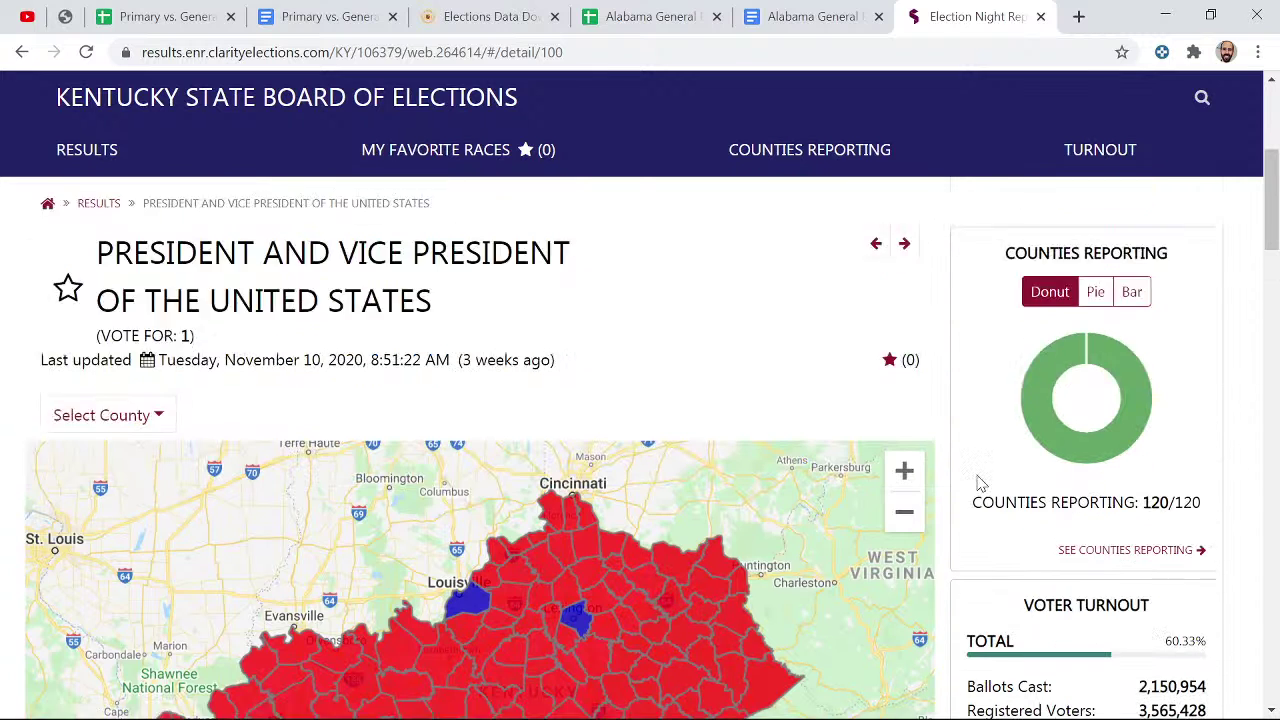
{"action": "left_click", "coordinate": [800, 28]}
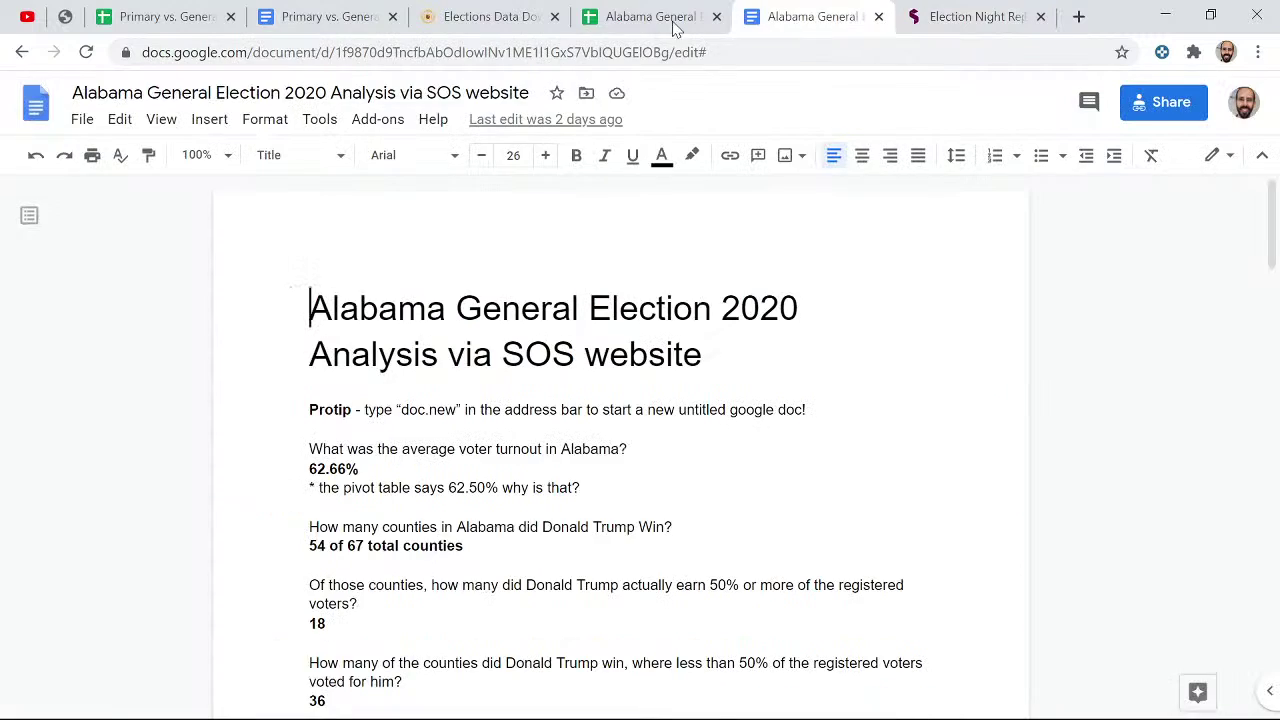
{"action": "left_click", "coordinate": [672, 28]}
{"action": "left_click", "coordinate": [496, 28]}
{"action": "left_click", "coordinate": [290, 28]}
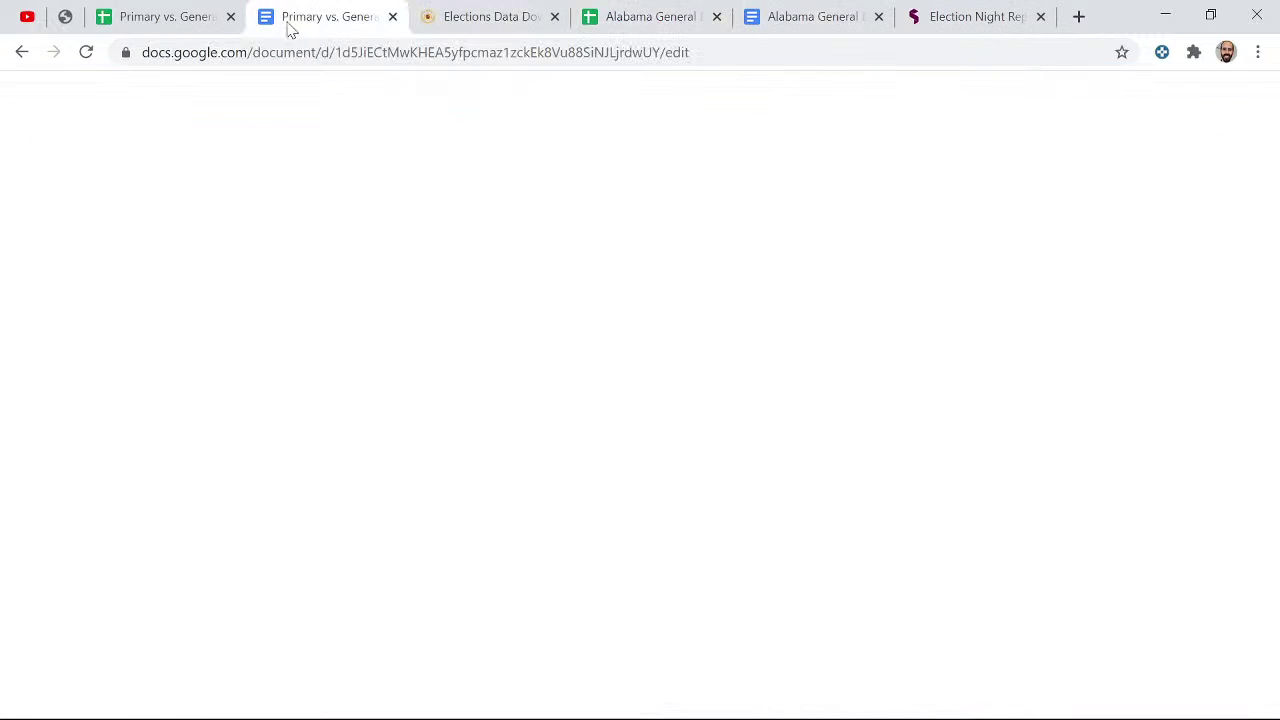
{"action": "left_click", "coordinate": [145, 20]}
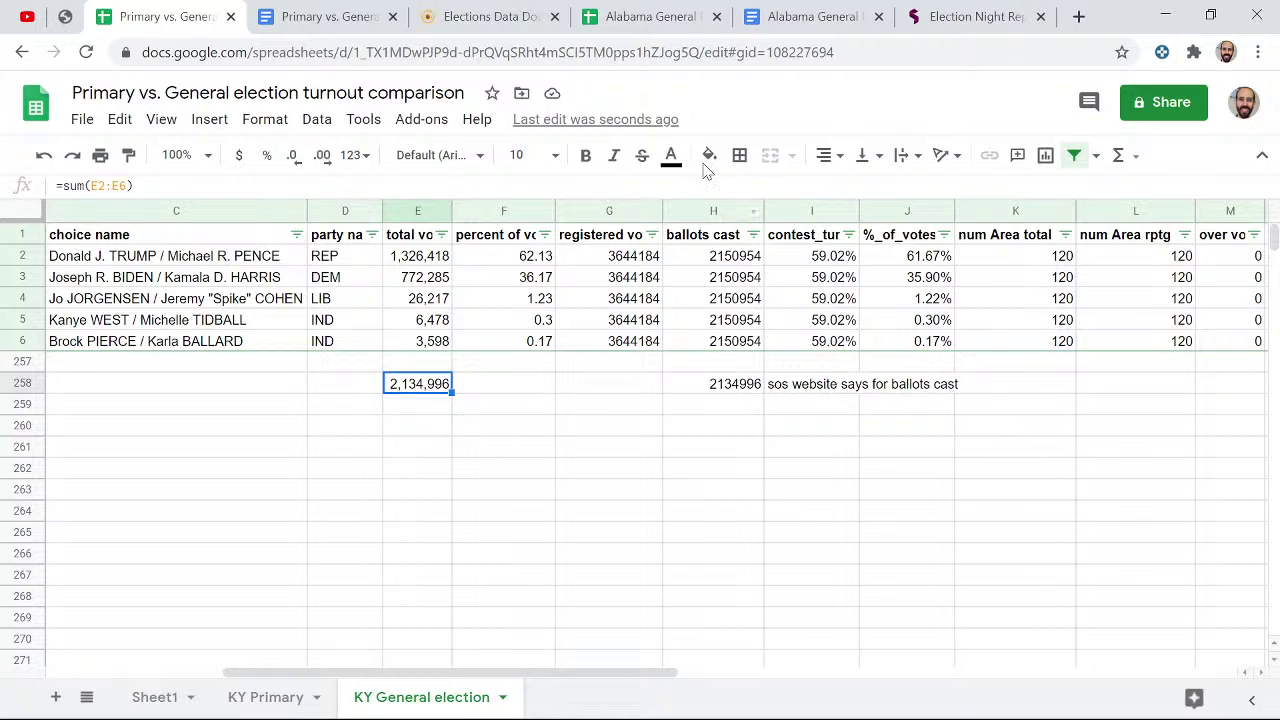
- Take the total voter turnout from the Kentucky results page and enter it as .6033 in cell C5 of Sheet1
{"action": "left_click", "coordinate": [953, 20]}
{"action": "scroll", "coordinate": [1088, 520], "scroll_direction": "down", "scroll_amount": 3}
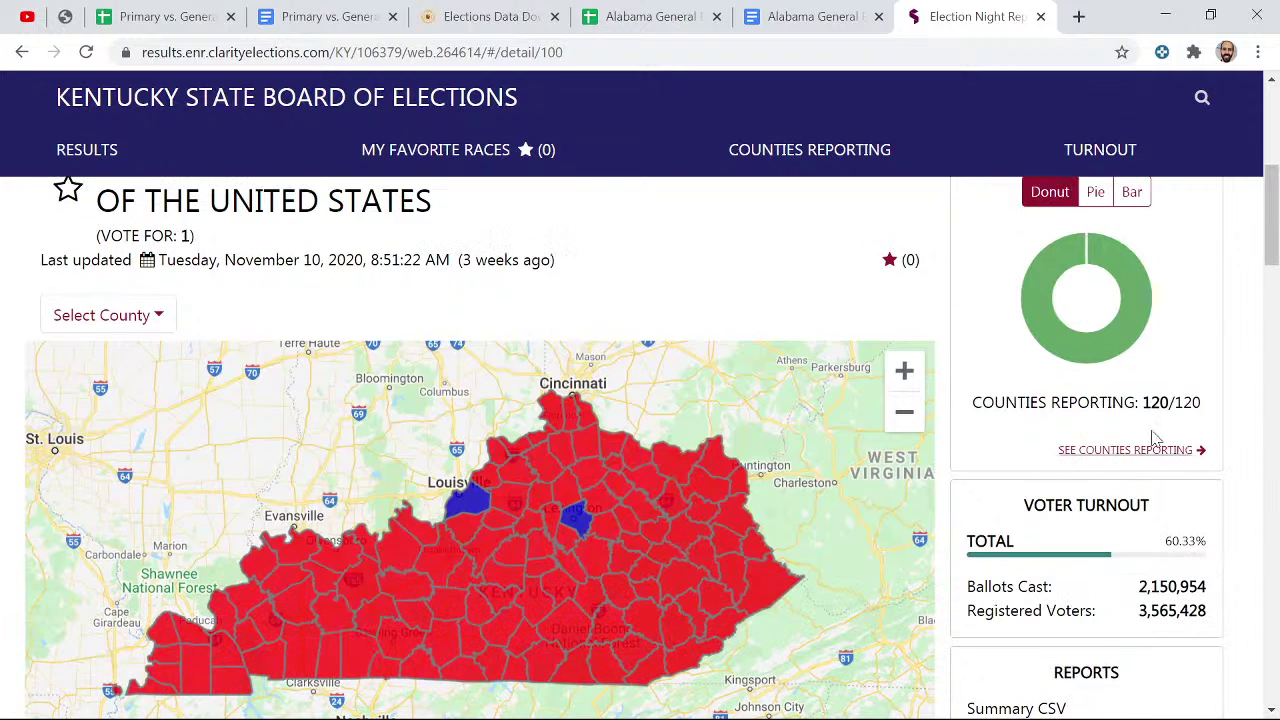
{"action": "left_click_drag", "start_coordinate": [1163, 541], "coordinate": [1200, 541]}
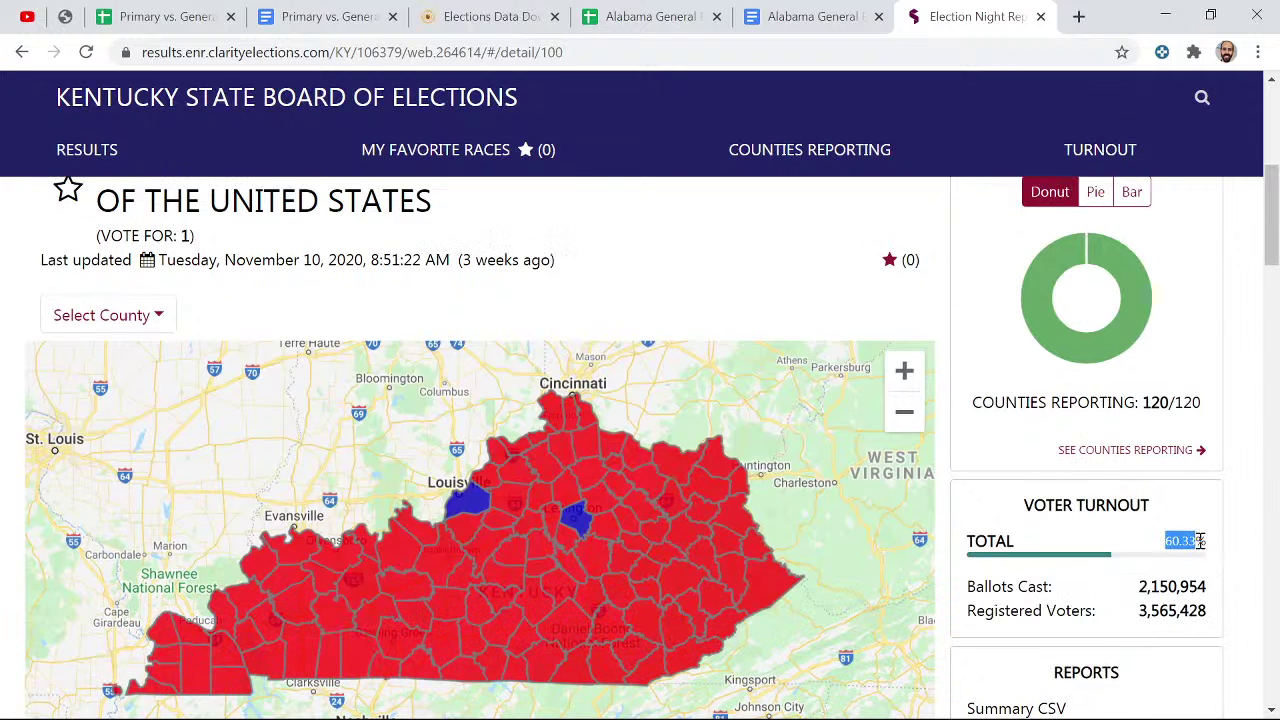
{"action": "left_click", "coordinate": [166, 24]}
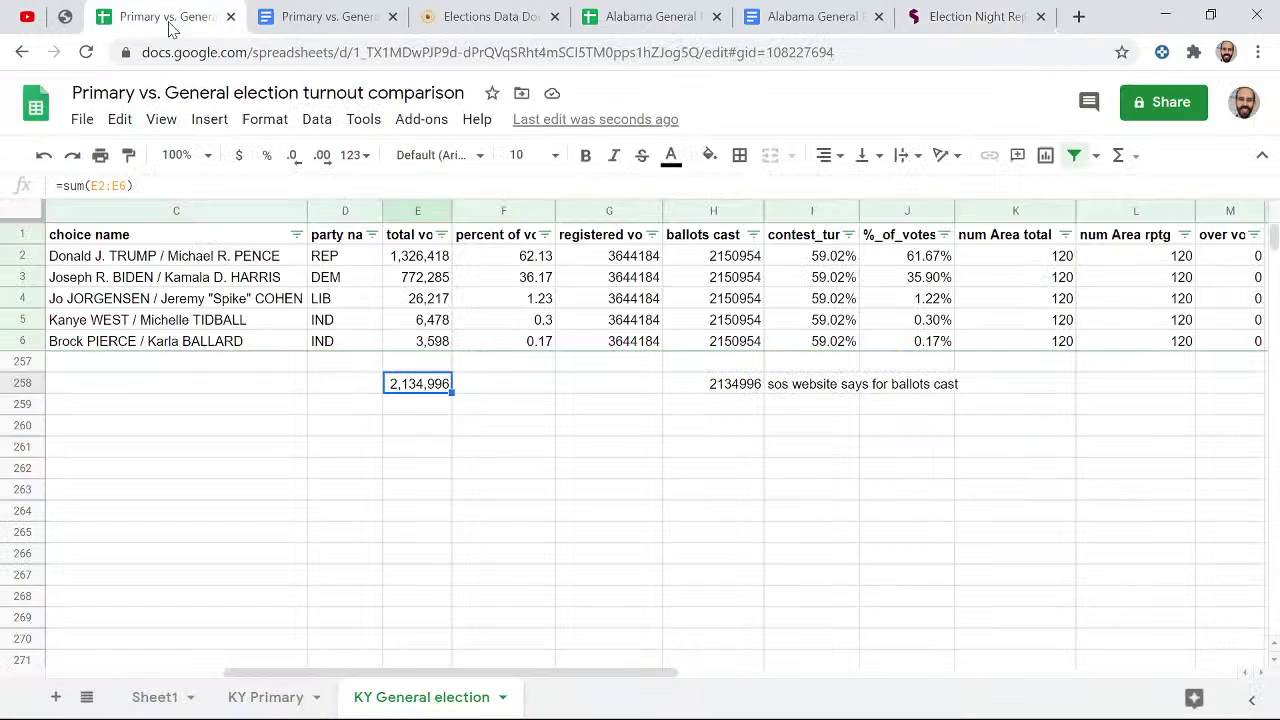
{"action": "left_click", "coordinate": [160, 695]}
{"action": "left_click", "coordinate": [300, 320]}
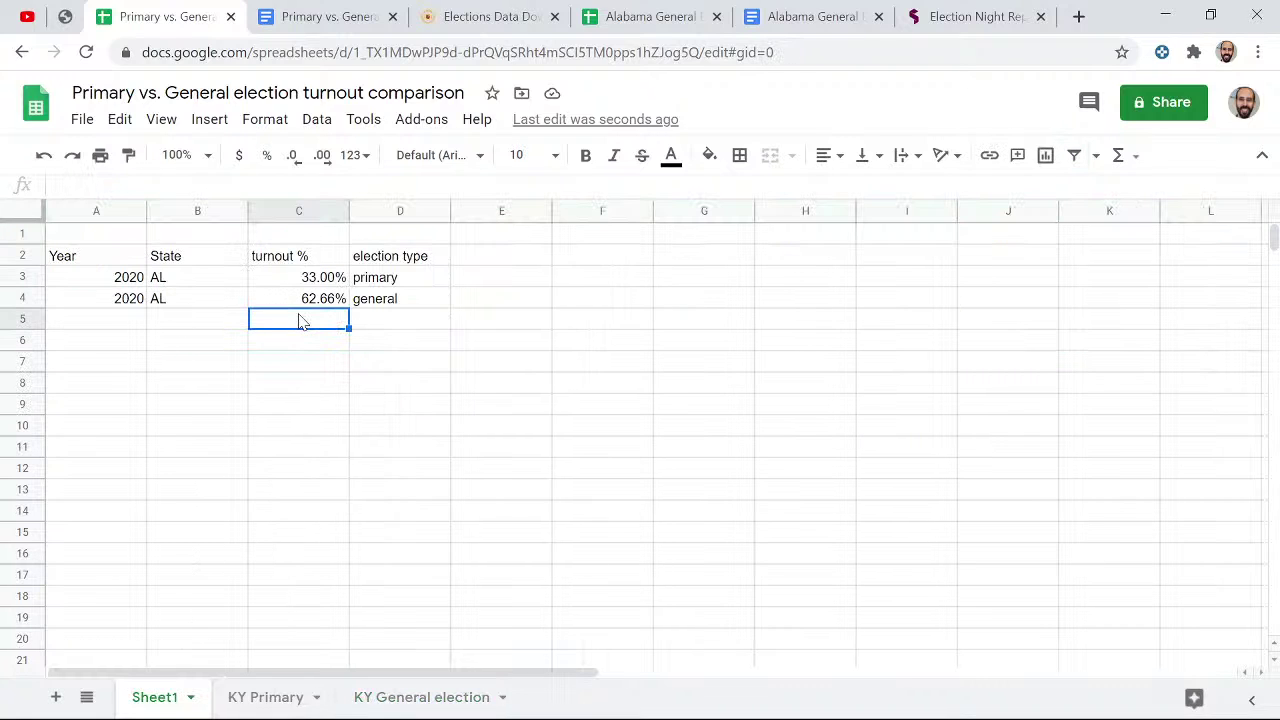
{"action": "double_click", "coordinate": [301, 318]}
{"action": "type", "text": "."}
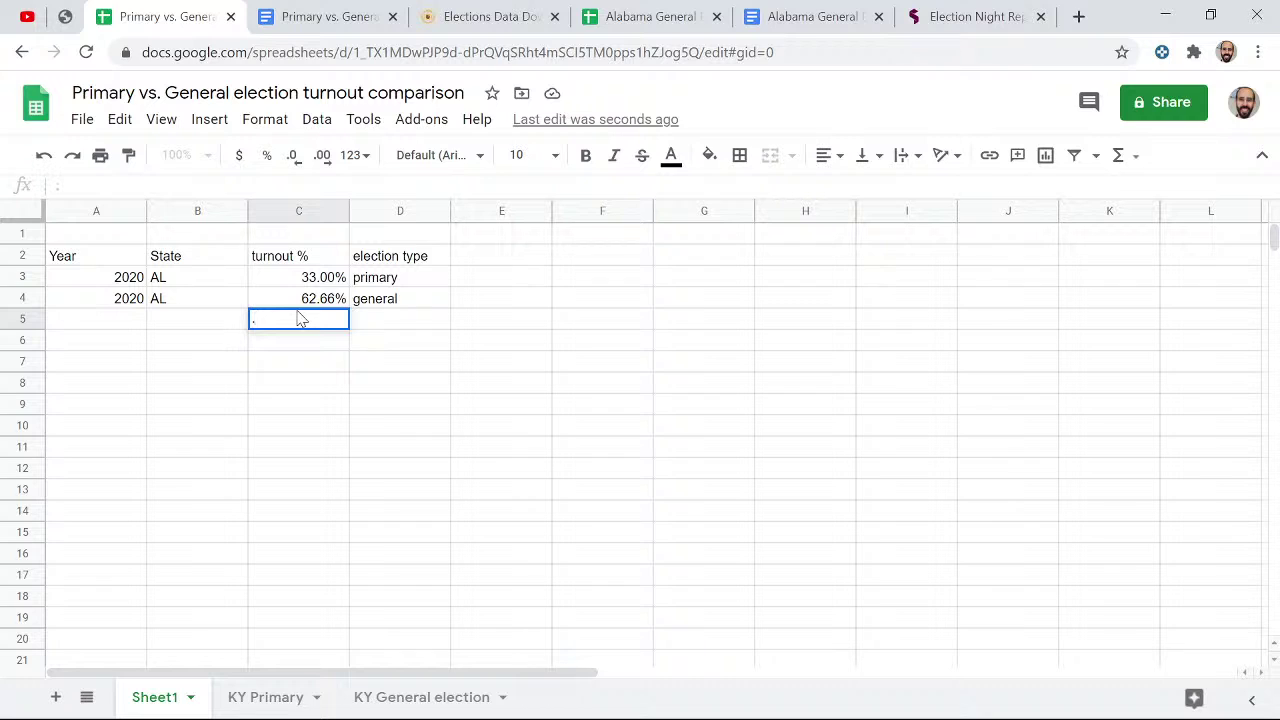
{"action": "type", "text": "6033"}
{"action": "key", "text": "Tab"}
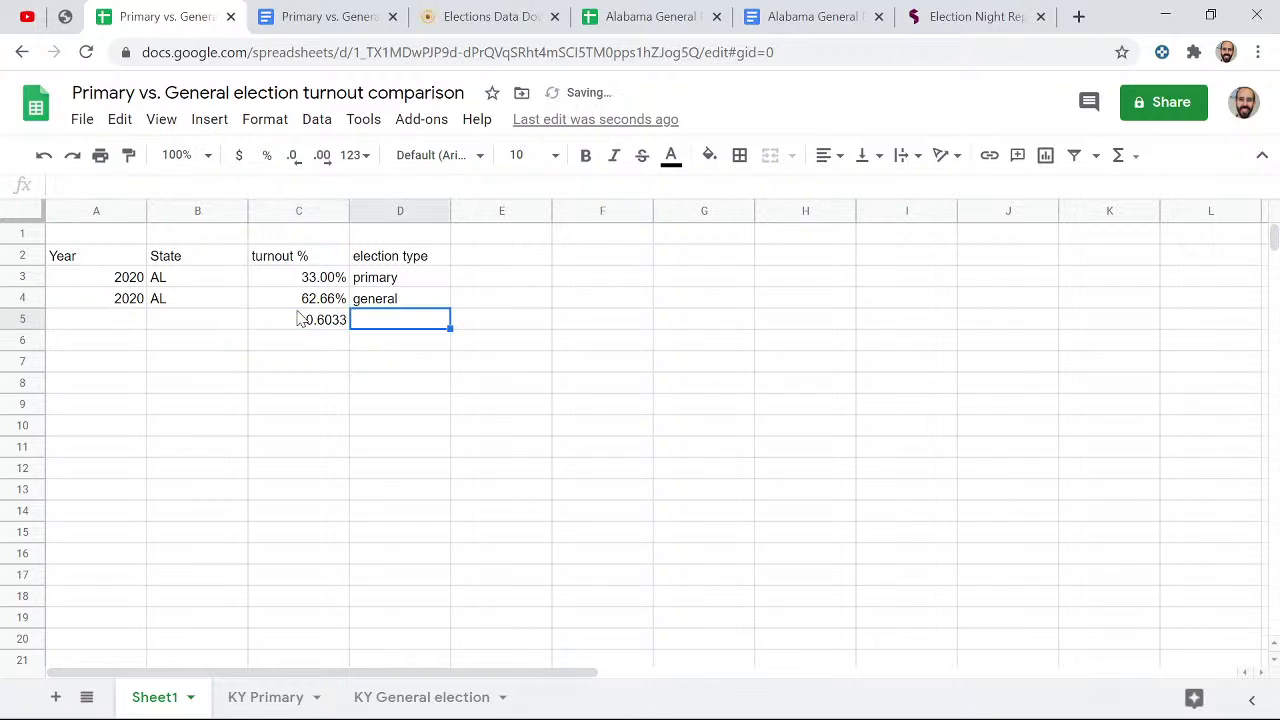
- Complete row 5 of the turnout table with election type general, state KY and year 2020
{"action": "type", "text": "general"}
{"action": "key", "text": "Return"}
{"action": "key", "text": "Up"}
{"action": "key", "text": "Left"}
{"action": "key", "text": "Left"}
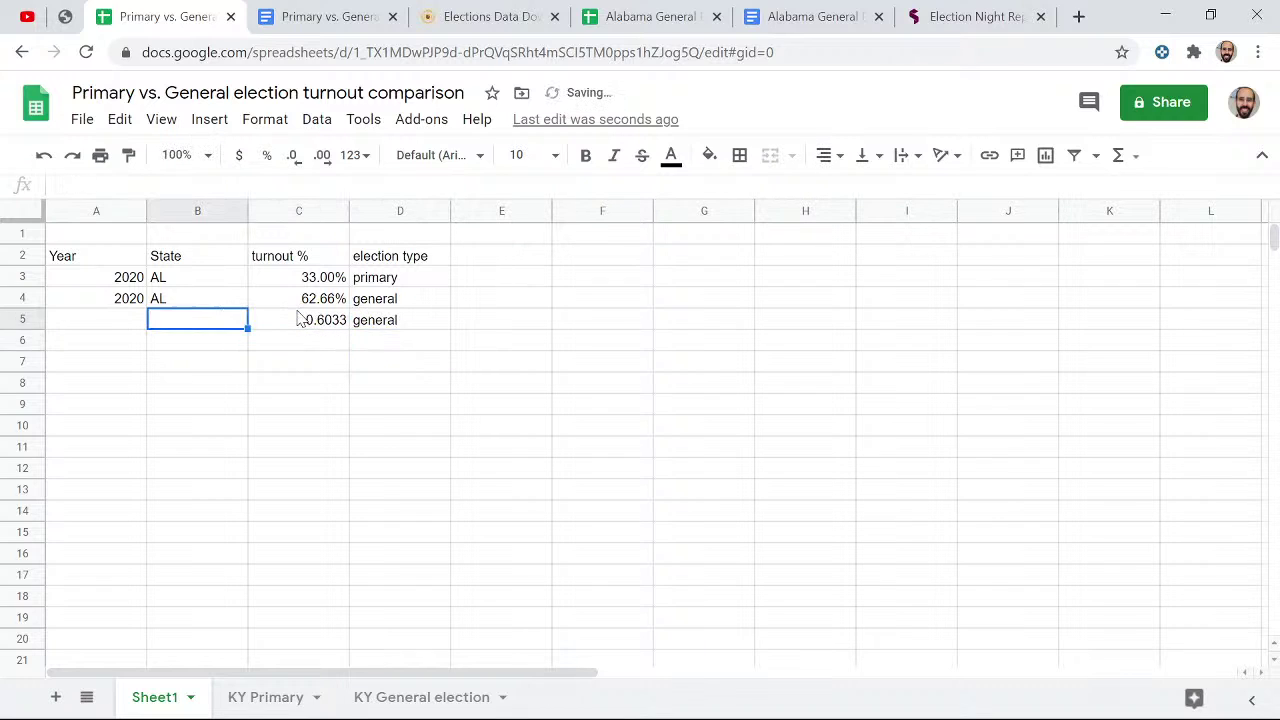
{"action": "type", "text": "KY"}
{"action": "key", "text": "Up"}
{"action": "key", "text": "Left"}
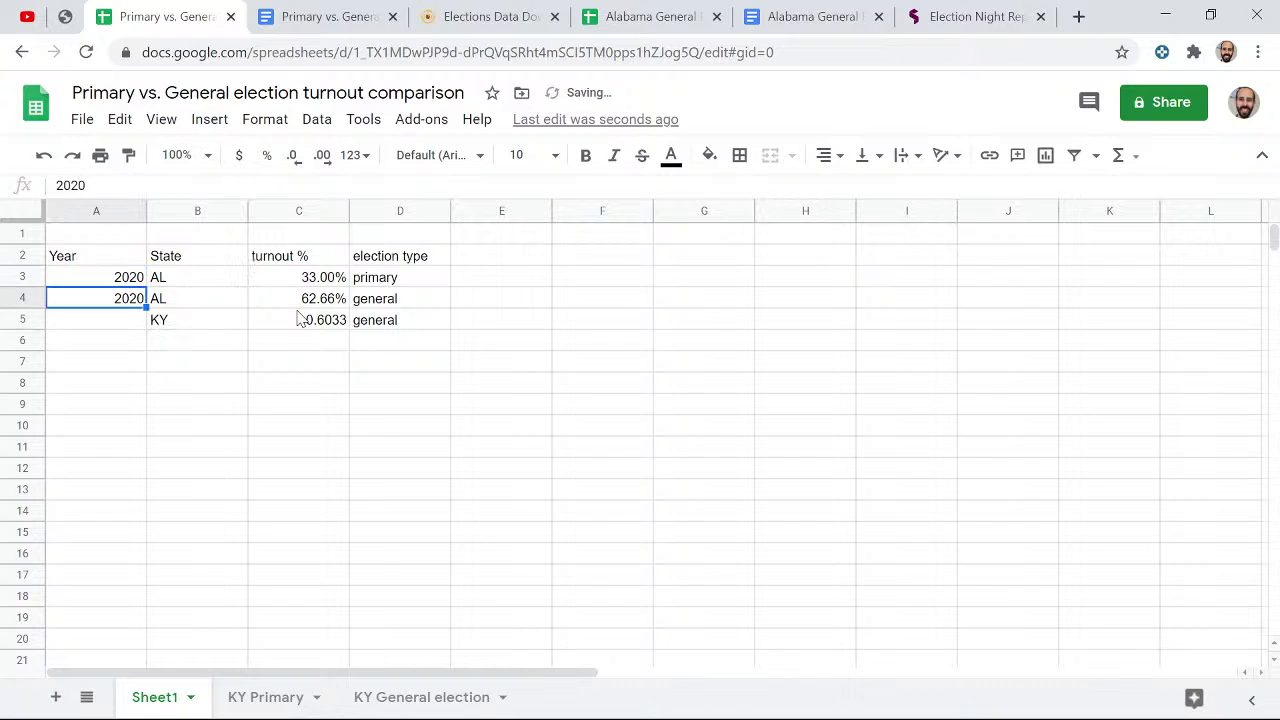
{"action": "key", "text": "Down"}
{"action": "type", "text": "2020"}
{"action": "key", "text": "Return"}
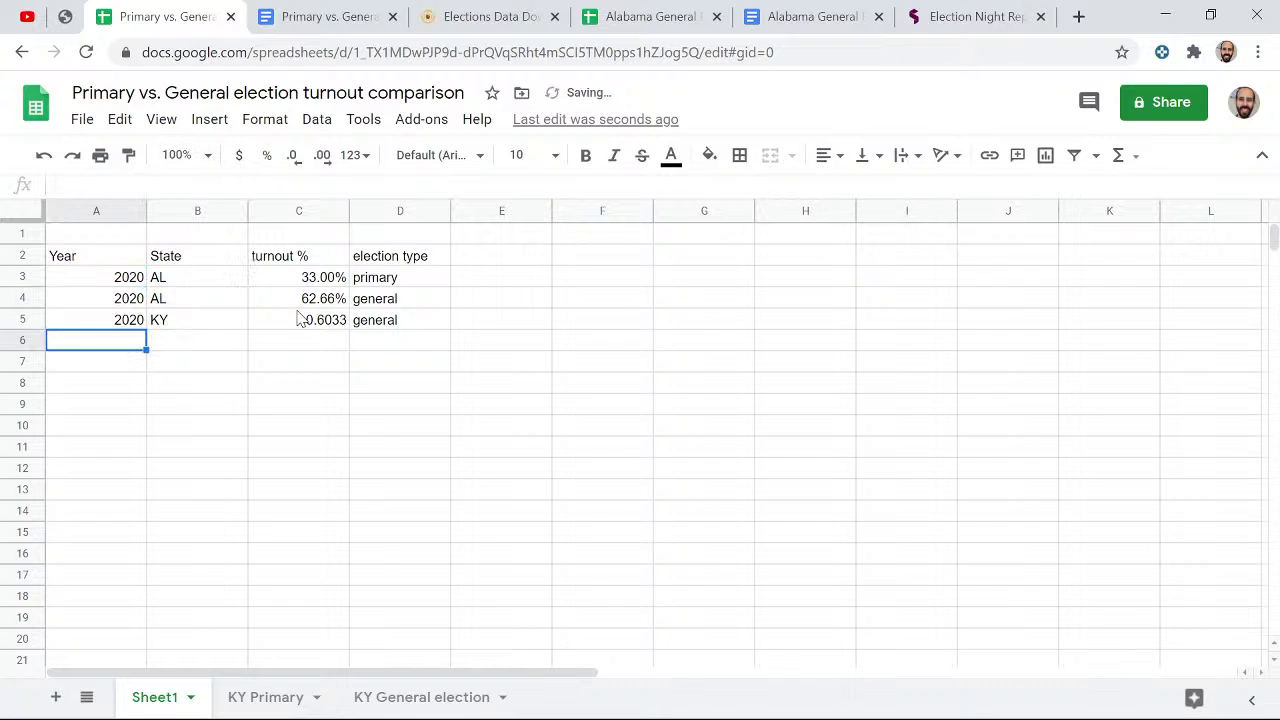
- Add a row 6 entry with year 2020, state KY and election type primary, leaving its turnout empty
{"action": "type", "text": "2020"}
{"action": "key", "text": "Tab"}
{"action": "type", "text": "KY"}
{"action": "key", "text": "Tab"}
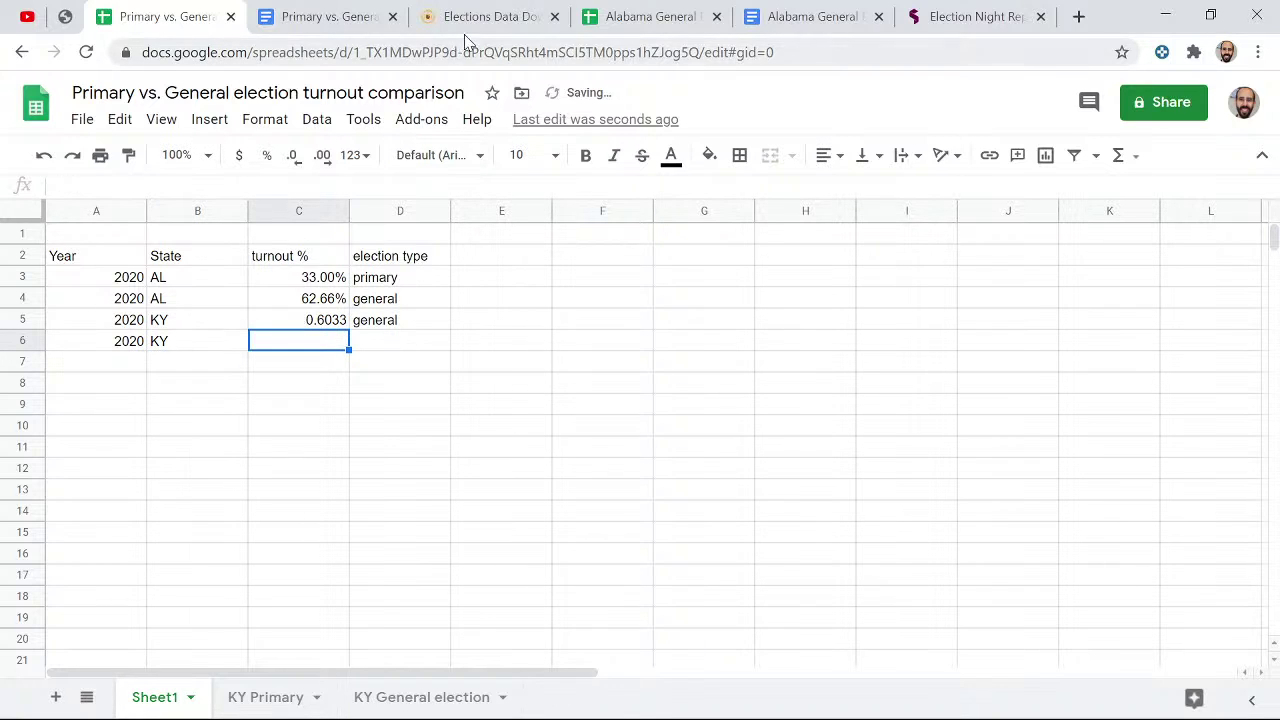
{"action": "left_click", "coordinate": [425, 341]}
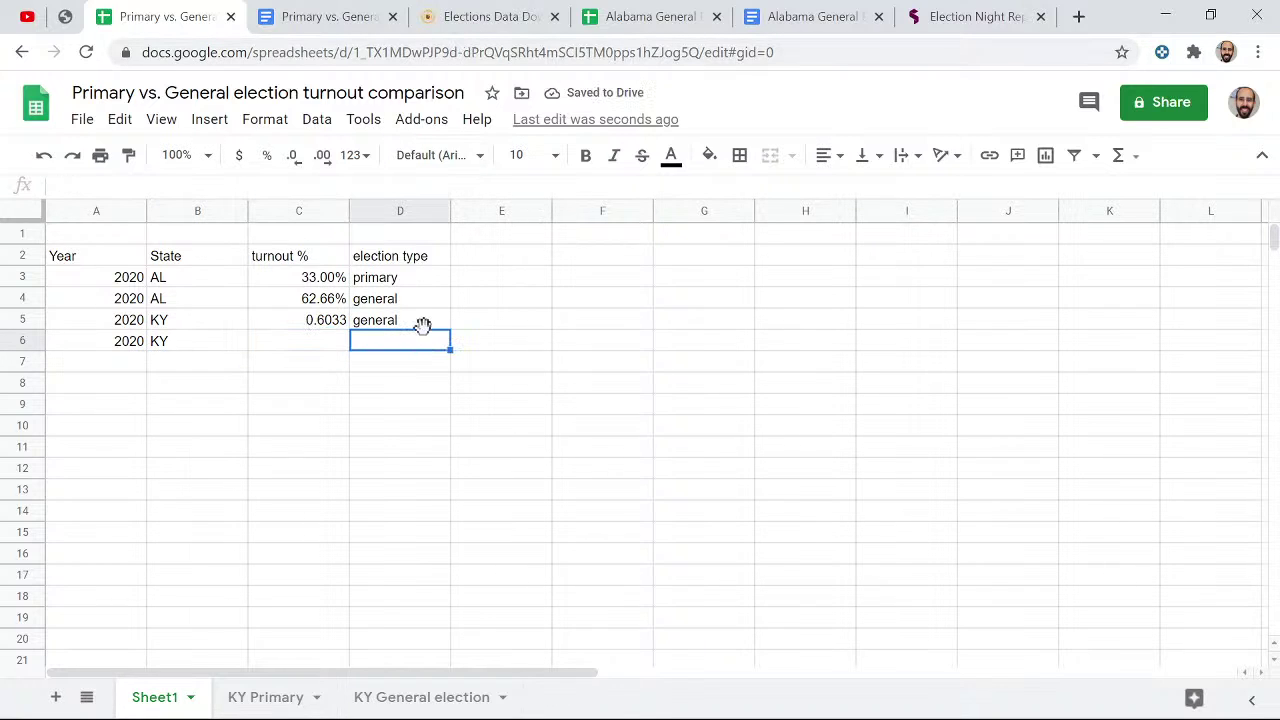
{"action": "type", "text": "primary"}
{"action": "key", "text": "Return"}
{"action": "key", "text": "Left"}
{"action": "key", "text": "Up"}
{"action": "key", "text": "Left"}
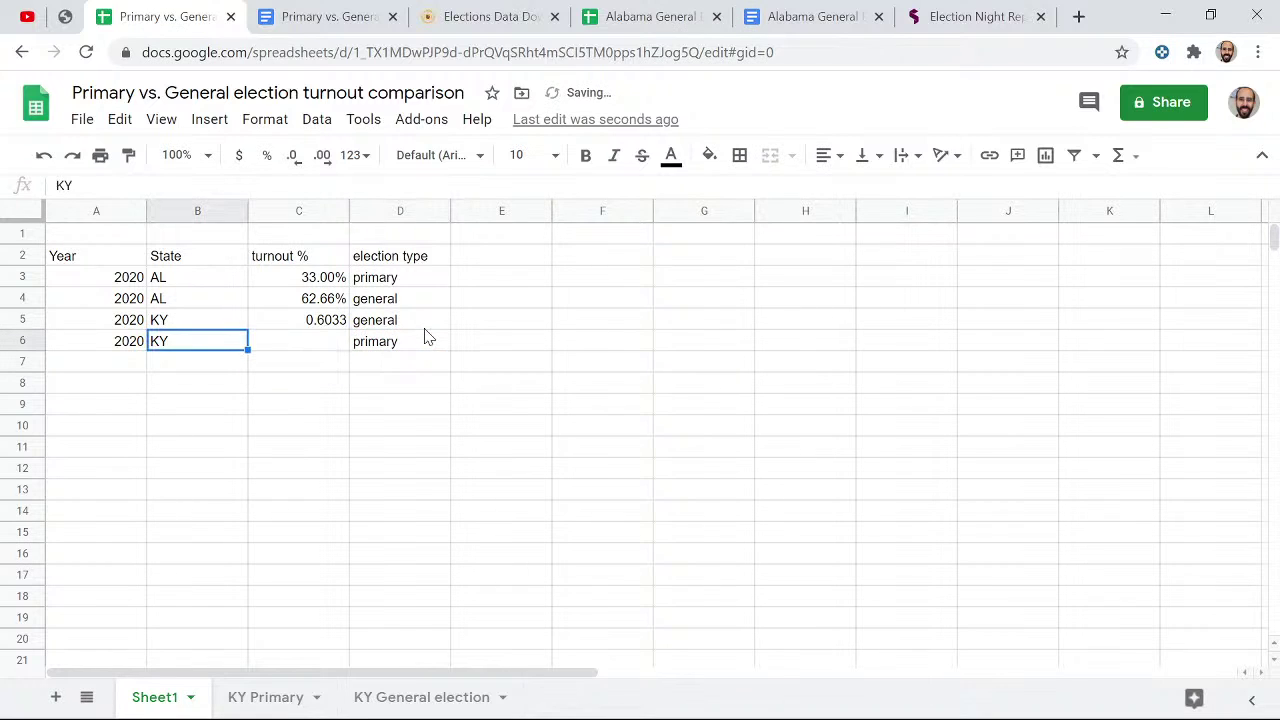
{"action": "key", "text": "Right"}
- Format the turnout % column as percentages and select the empty Kentucky primary turnout cell
{"action": "left_click", "coordinate": [290, 210]}
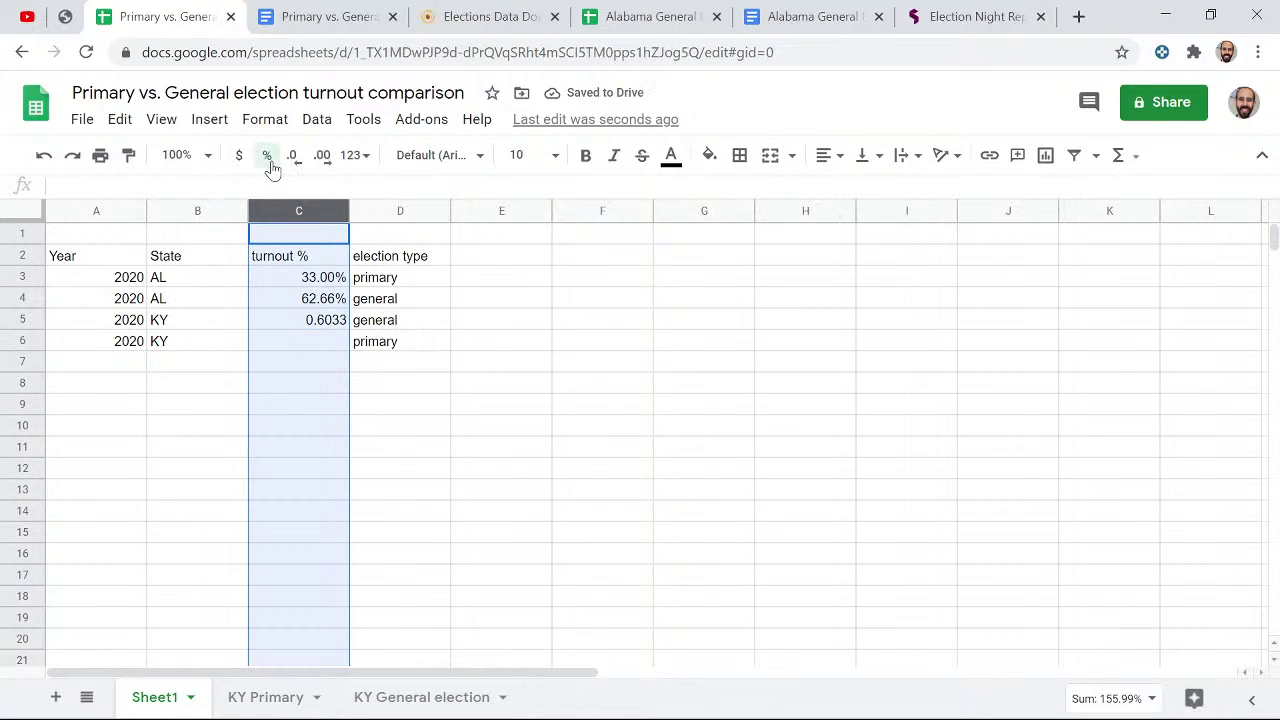
{"action": "left_click", "coordinate": [266, 155]}
{"action": "left_click", "coordinate": [305, 342]}
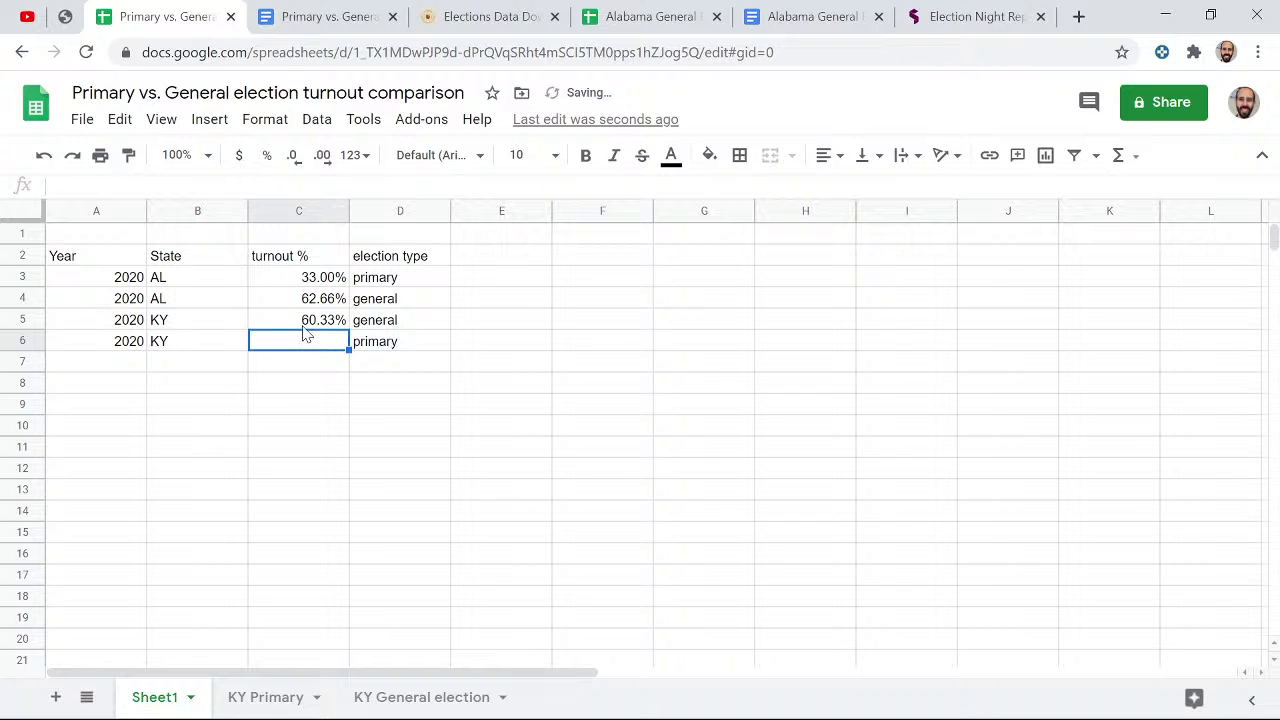
- Look up the all-ages turnout percentage in the KY Primary sheet and enter .3131 as the Kentucky primary turnout in cell C6 of Sheet1
{"action": "left_click", "coordinate": [275, 697]}
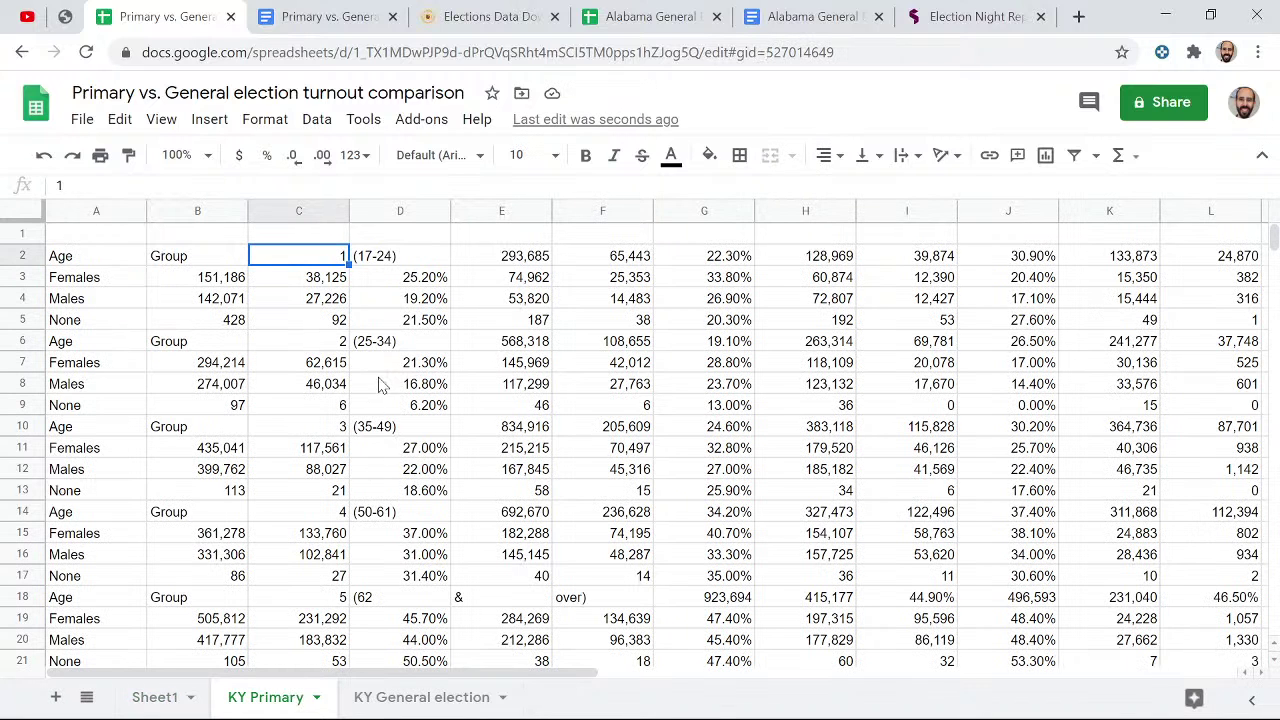
{"action": "key", "text": "alt+Tab"}
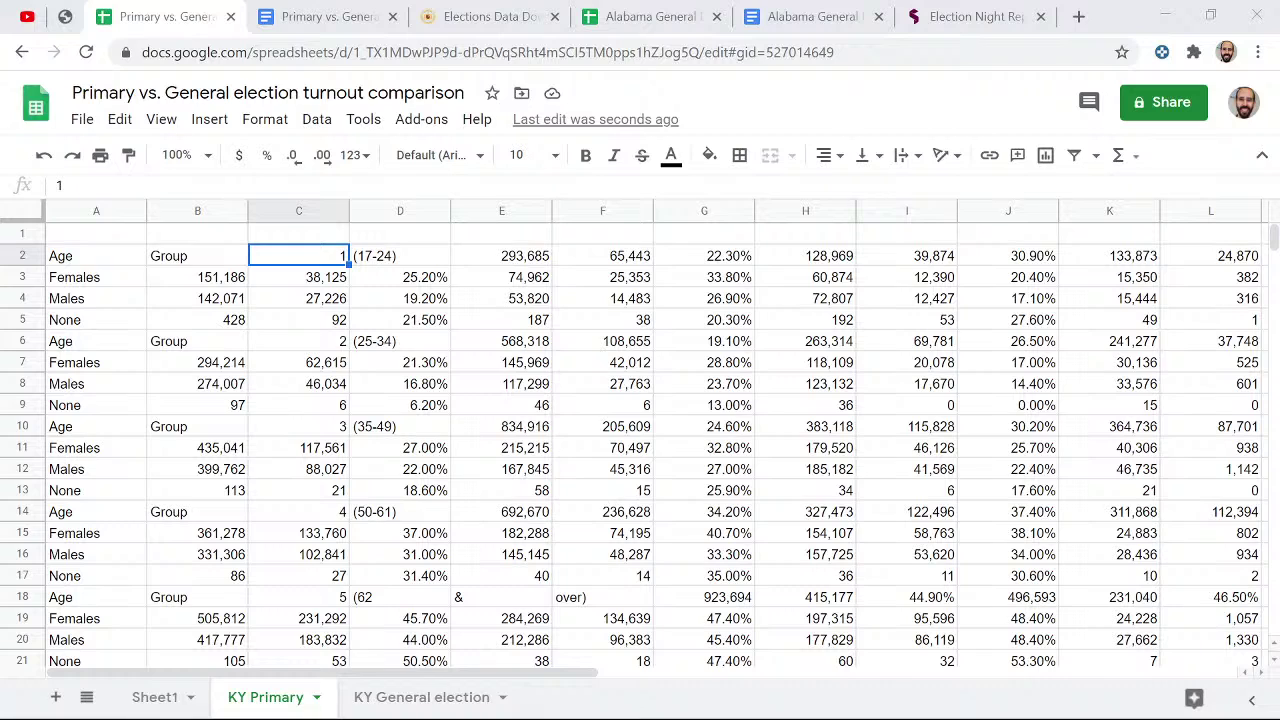
{"action": "key", "text": "alt+Tab"}
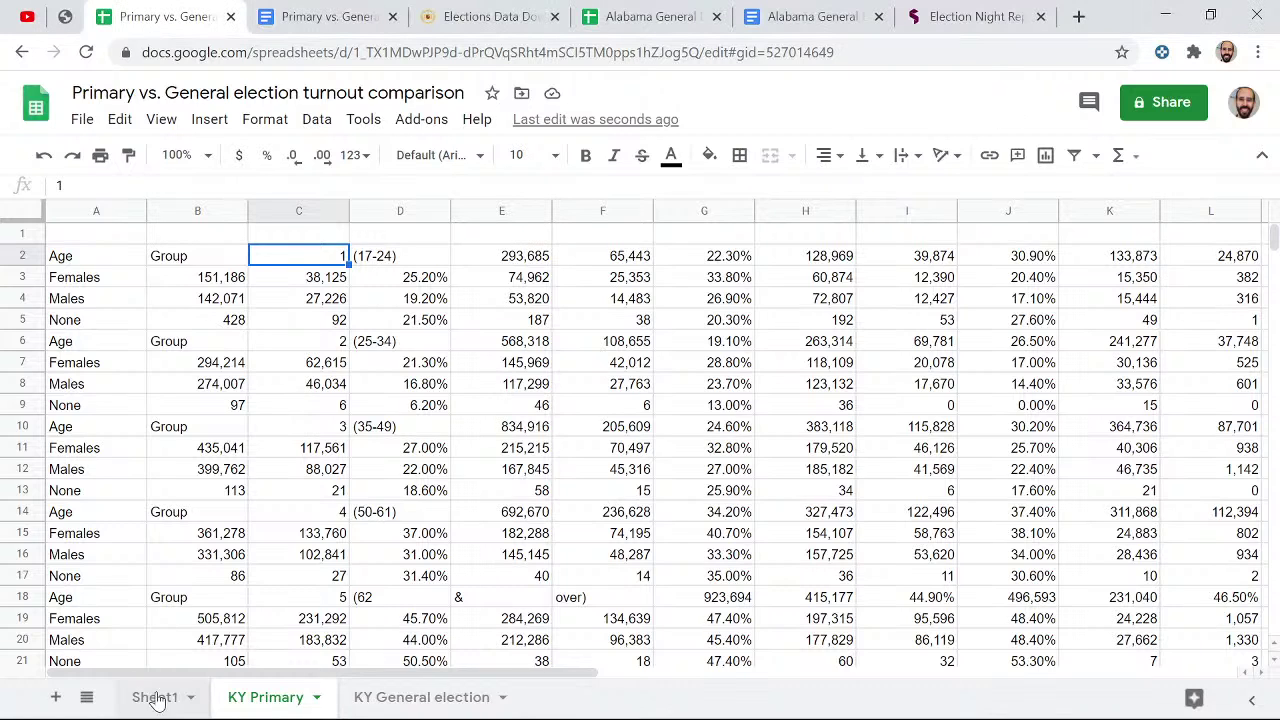
{"action": "scroll", "coordinate": [300, 440], "scroll_direction": "down", "scroll_amount": 4}
{"action": "scroll", "coordinate": [300, 430], "scroll_direction": "up", "scroll_amount": 1}
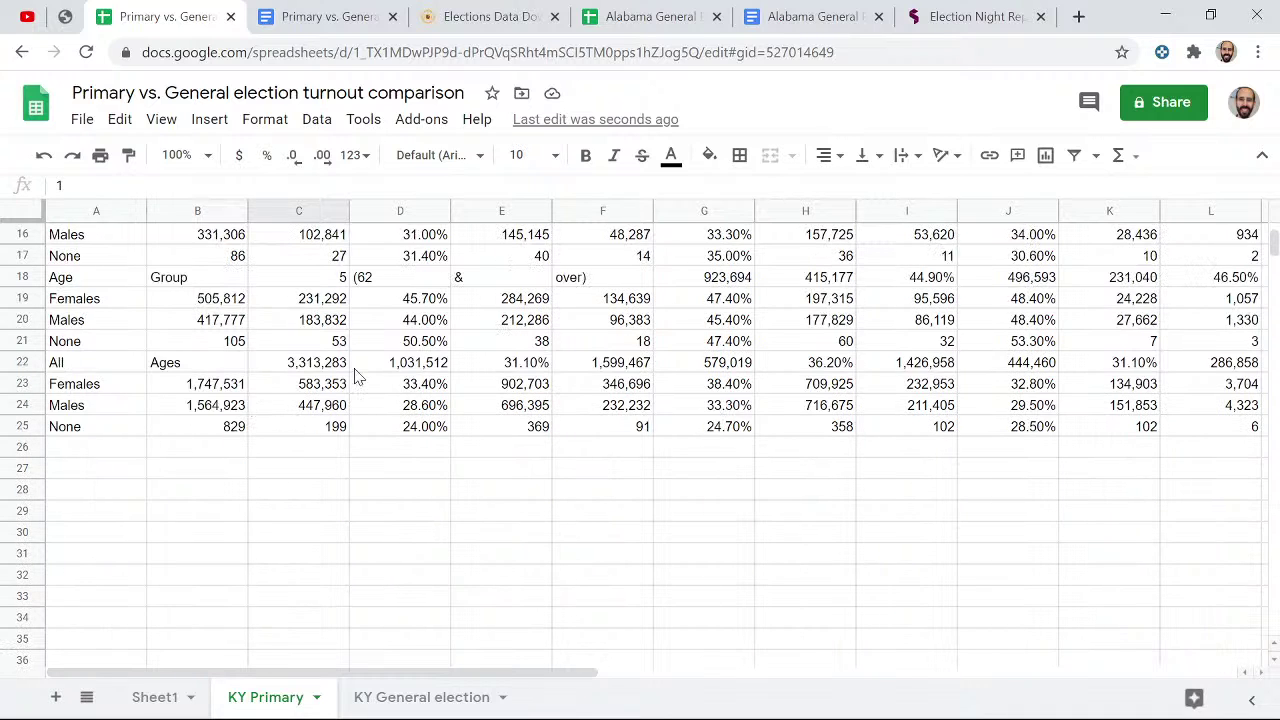
{"action": "left_click", "coordinate": [522, 366]}
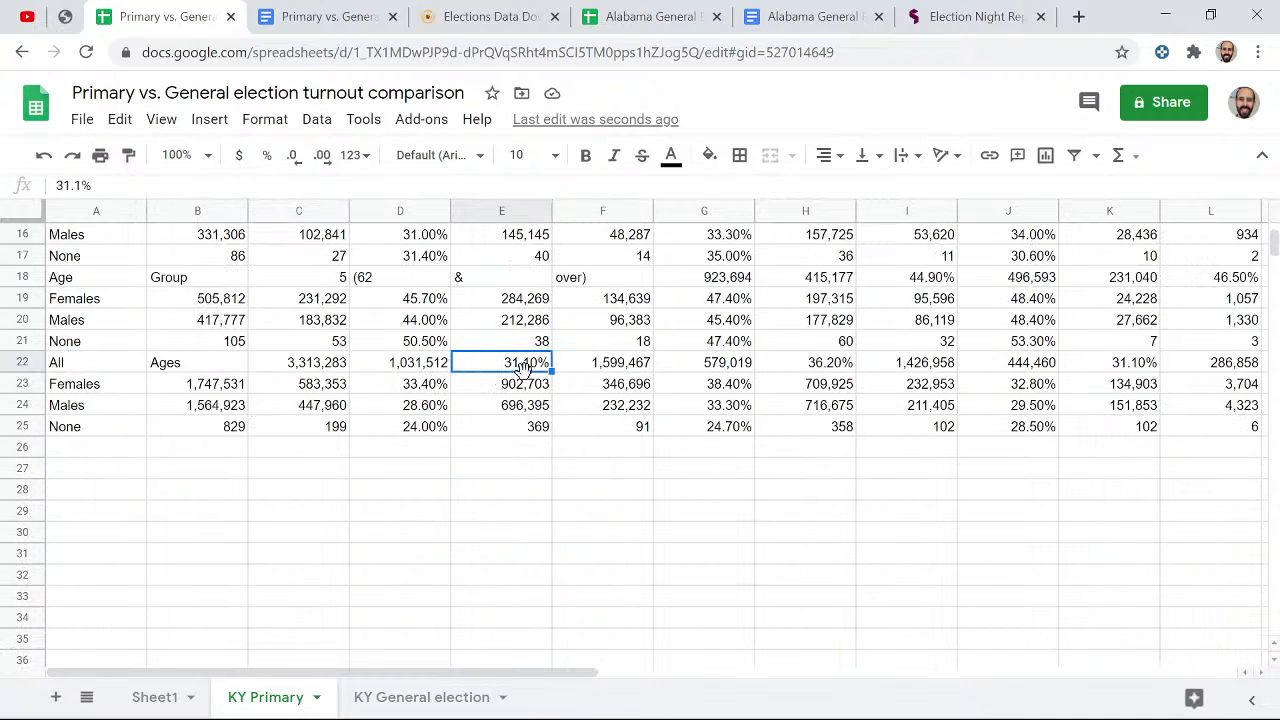
{"action": "left_click", "coordinate": [165, 697]}
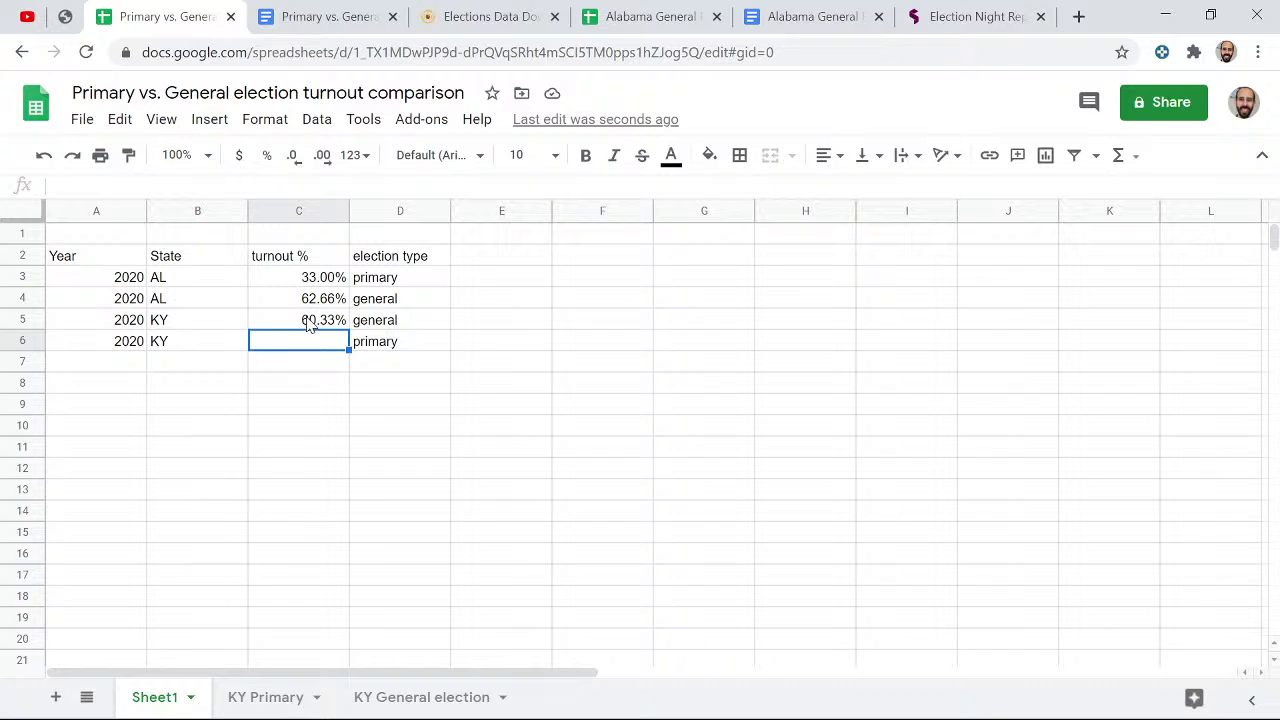
{"action": "type", "text": ".3131"}
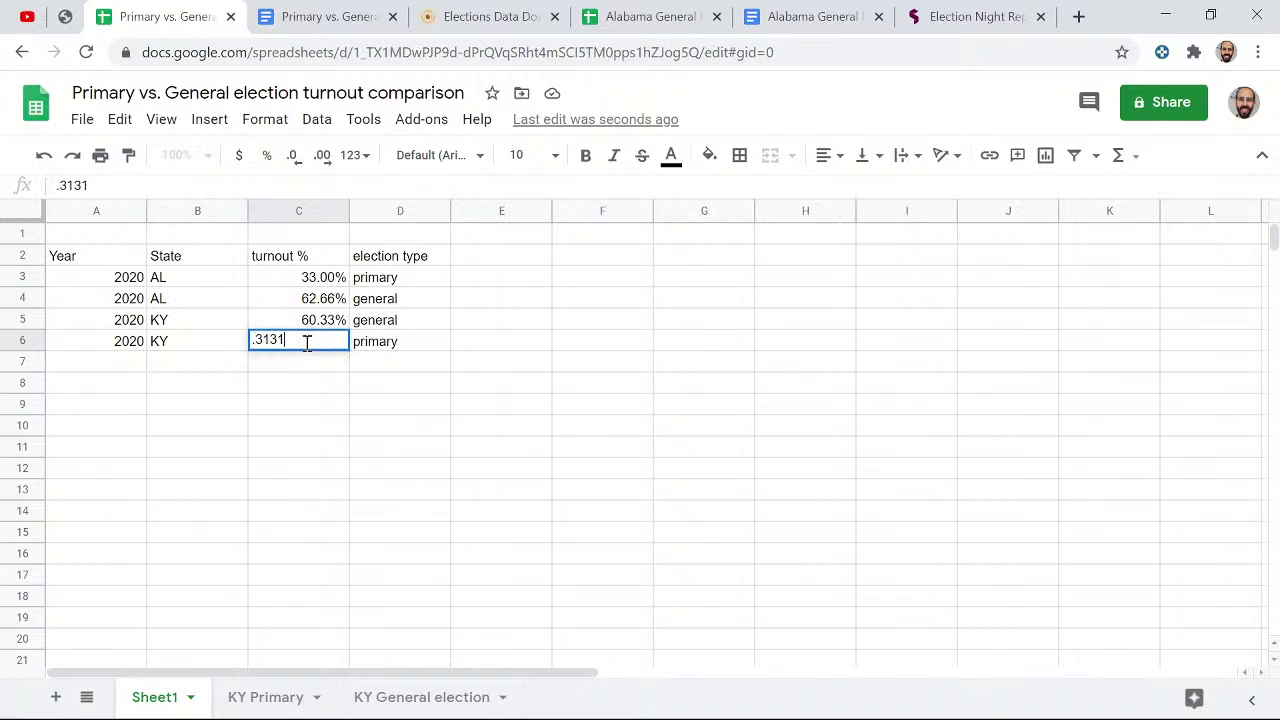
{"action": "key", "text": "Return"}
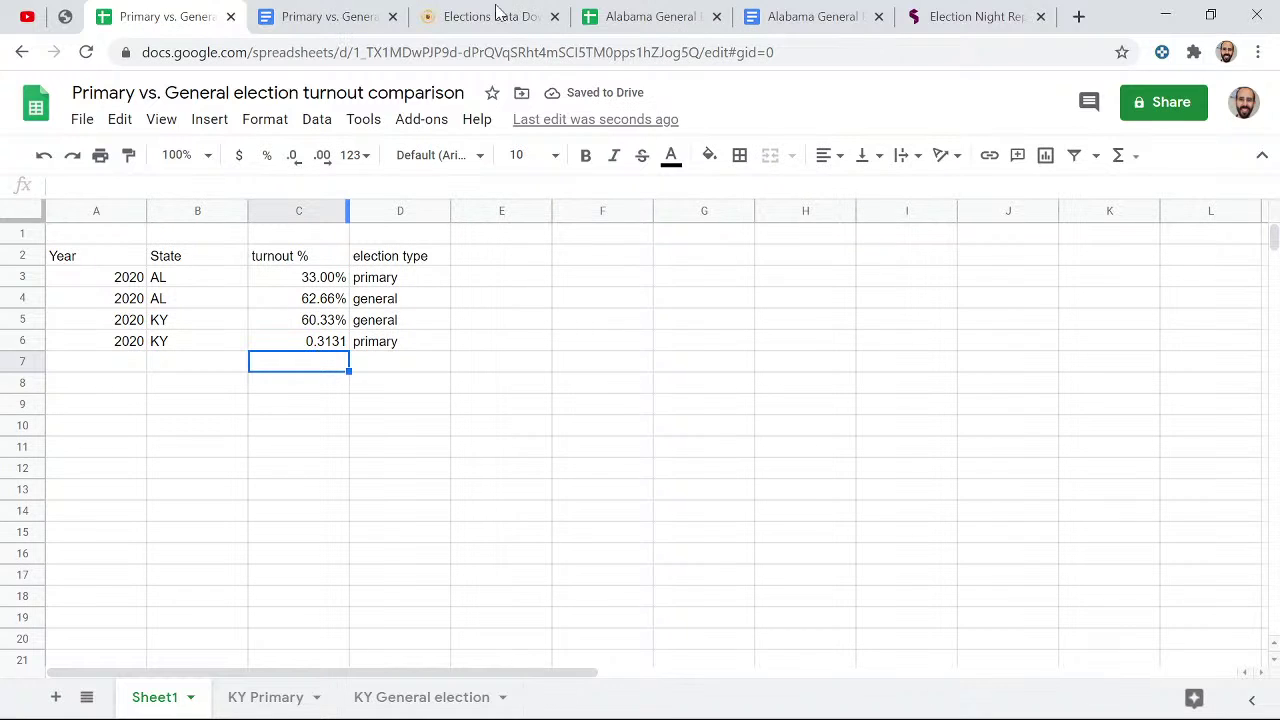
- Recheck the KY Primary sheet, correct the Kentucky primary turnout in Sheet1 to 0.311 and format it as a percentage
{"action": "left_click", "coordinate": [245, 697]}
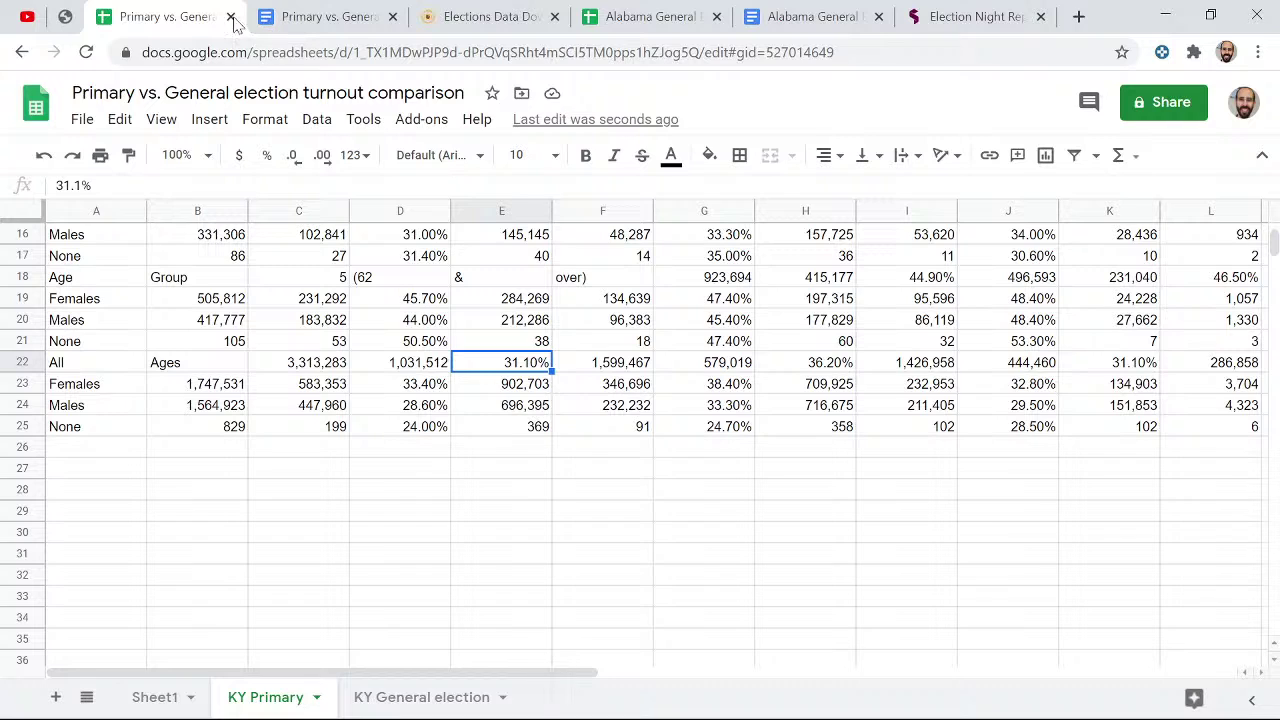
{"action": "left_click", "coordinate": [157, 696]}
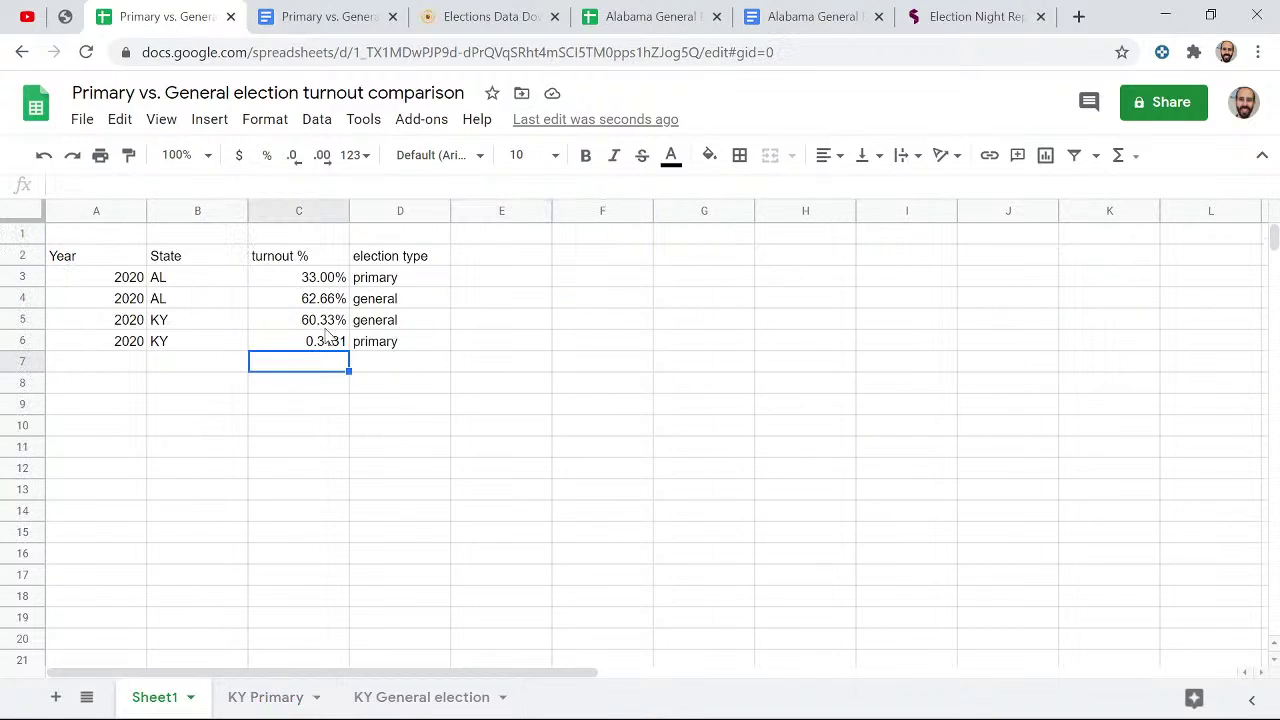
{"action": "double_click", "coordinate": [331, 341]}
{"action": "left_click_drag", "start_coordinate": [331, 341], "coordinate": [352, 348]}
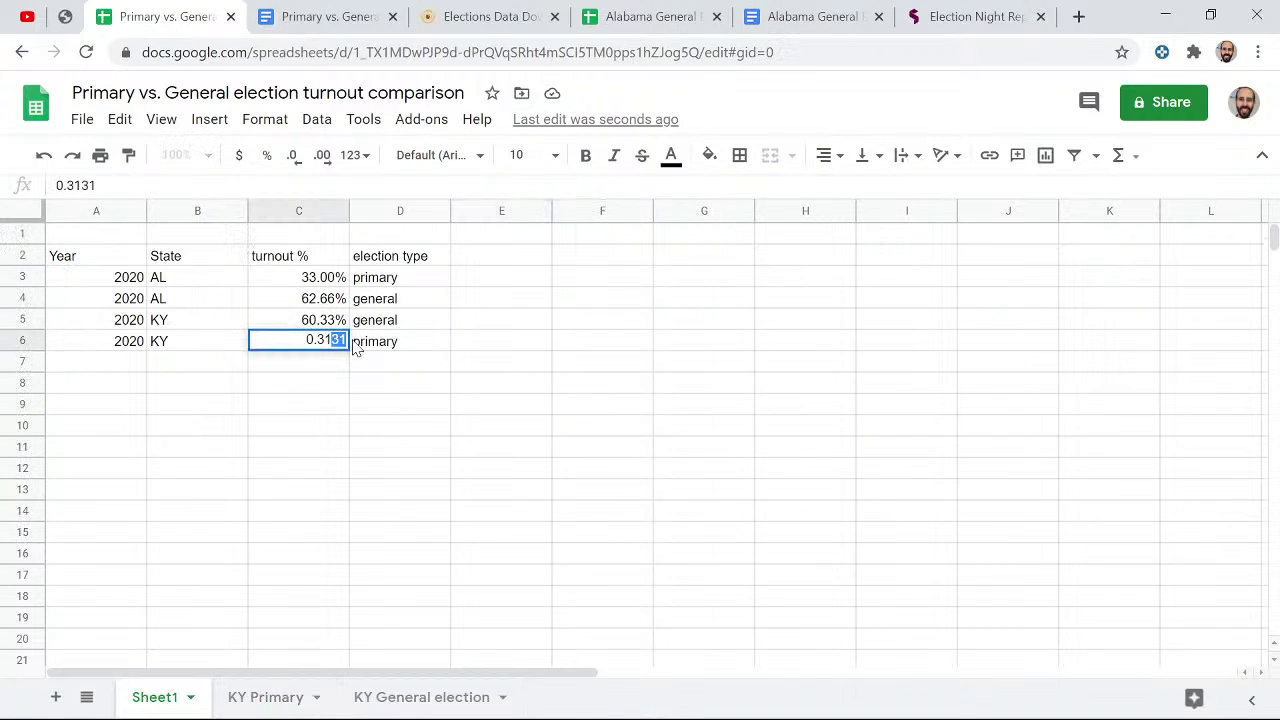
{"action": "type", "text": "1"}
{"action": "key", "text": "Return"}
{"action": "left_click", "coordinate": [319, 348]}
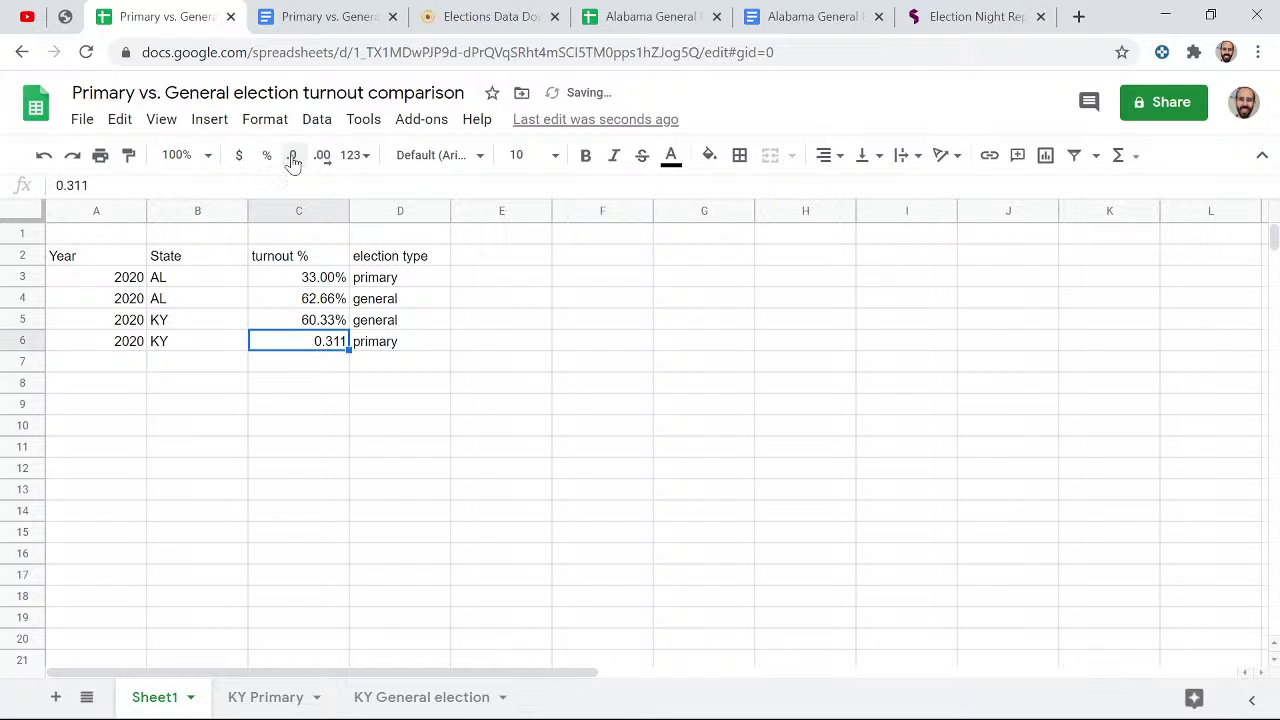
{"action": "left_click", "coordinate": [267, 157]}
{"action": "left_click", "coordinate": [333, 381]}
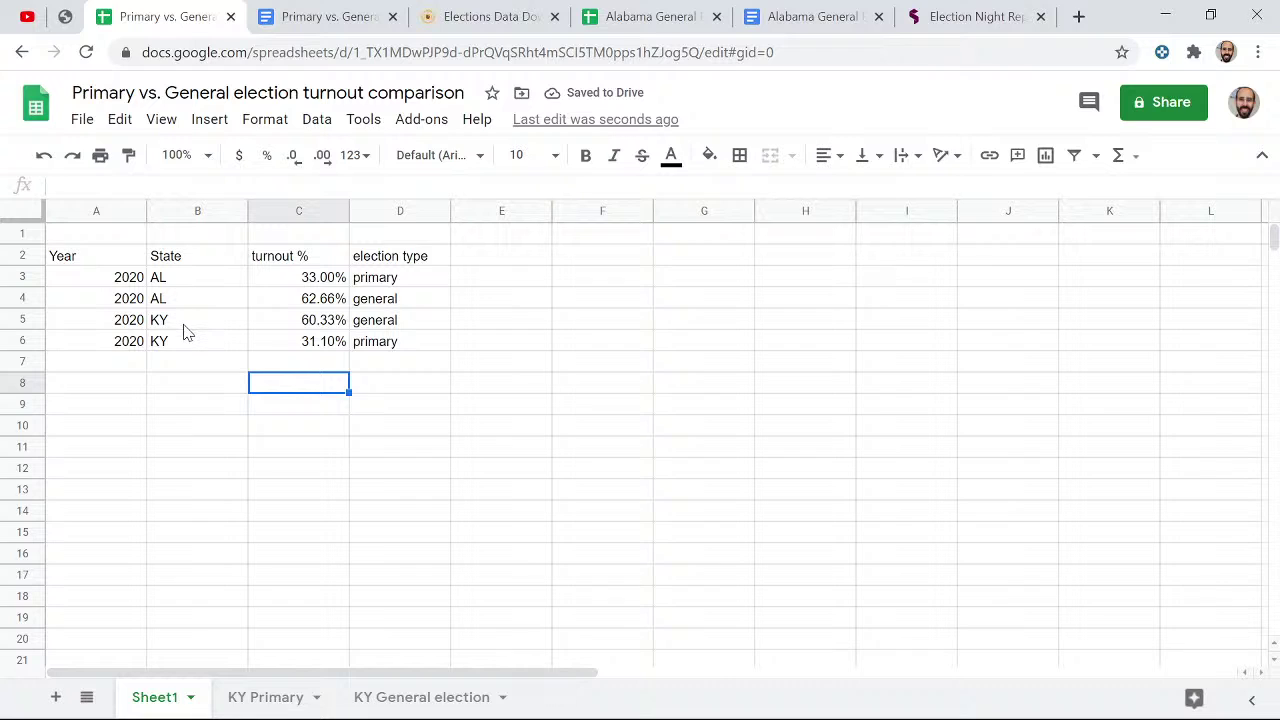
- Review the Alabama and Kentucky rows of the turnout table one at a time, comparing primary with general turnout
{"action": "mouse_move", "coordinate": [320, 298]}
{"action": "left_mouse_down"}
{"action": "mouse_move", "coordinate": [316, 285]}
{"action": "mouse_move", "coordinate": [300, 297]}
{"action": "left_mouse_up"}
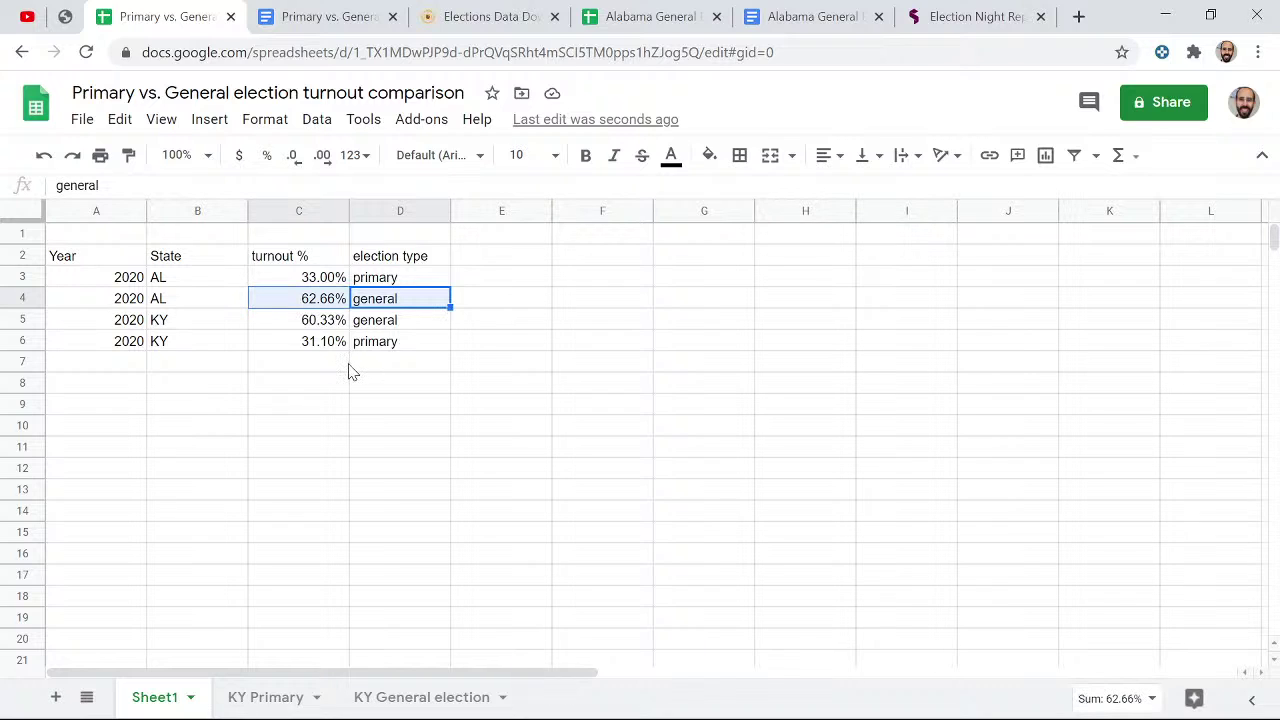
{"action": "left_click_drag", "start_coordinate": [125, 298], "coordinate": [370, 302]}
{"action": "left_click_drag", "start_coordinate": [125, 278], "coordinate": [397, 277]}
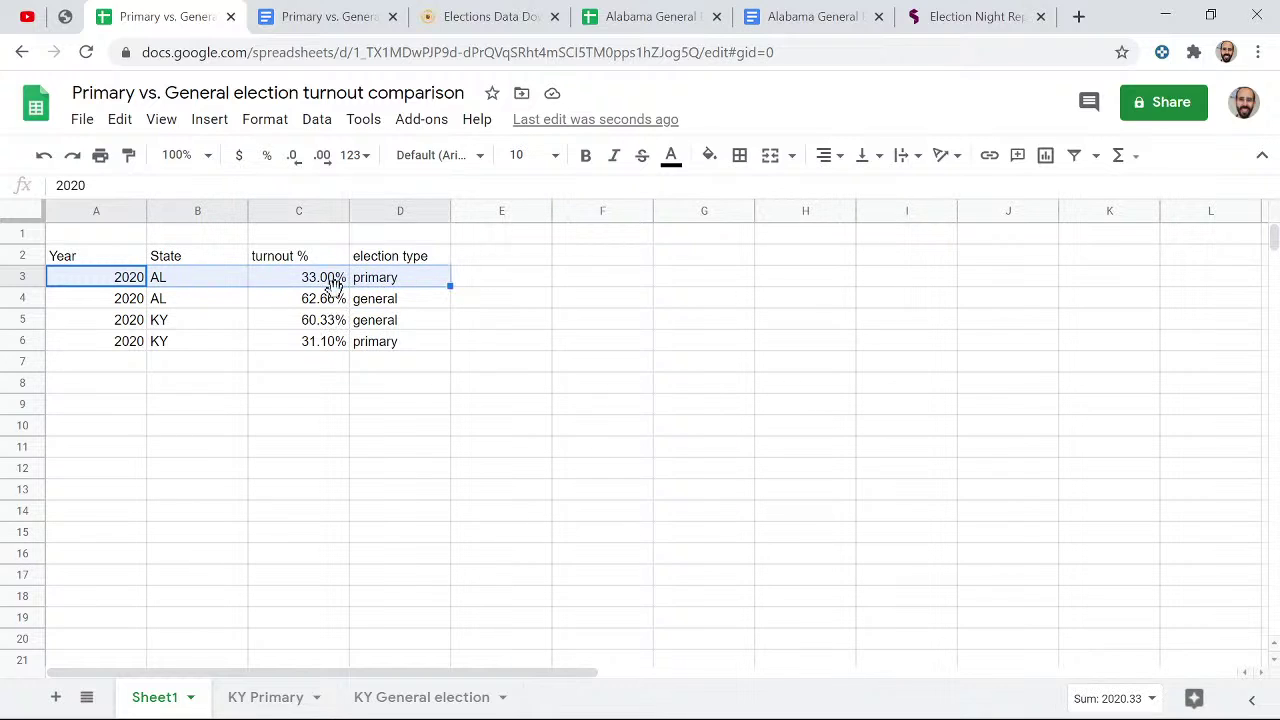
{"action": "left_click_drag", "start_coordinate": [125, 320], "coordinate": [386, 330]}
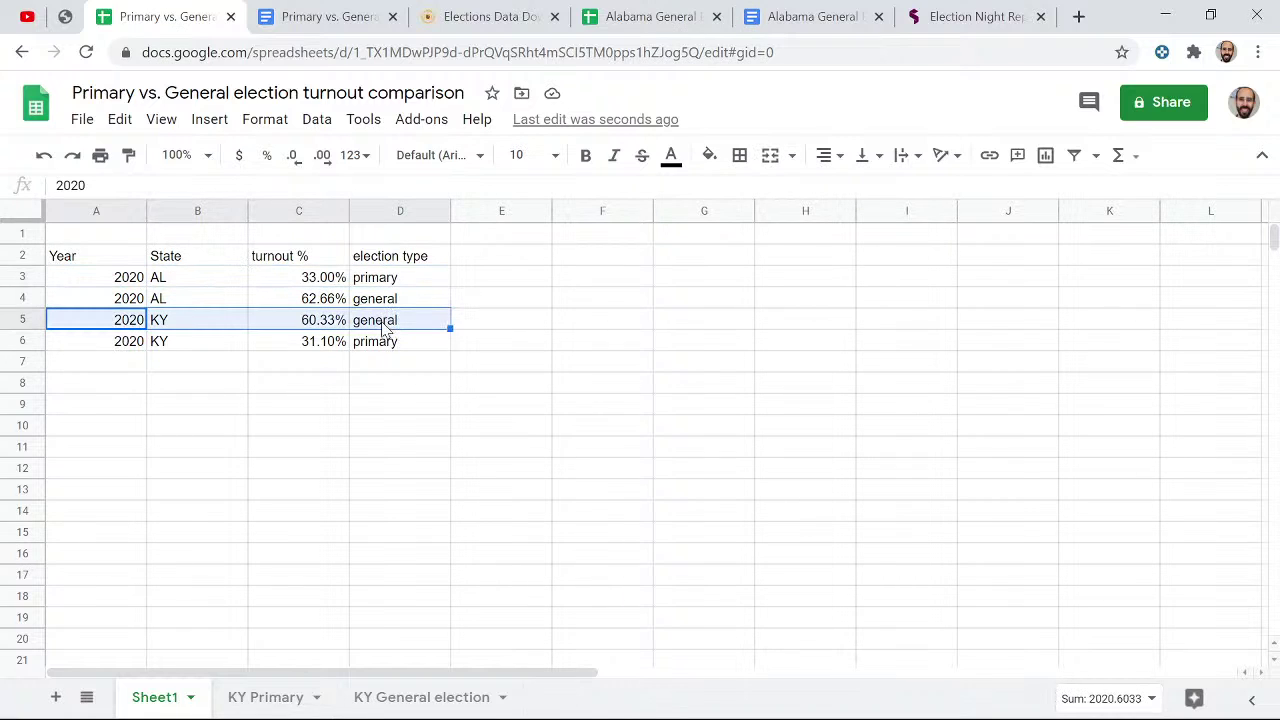
{"action": "left_click_drag", "start_coordinate": [129, 341], "coordinate": [378, 345]}
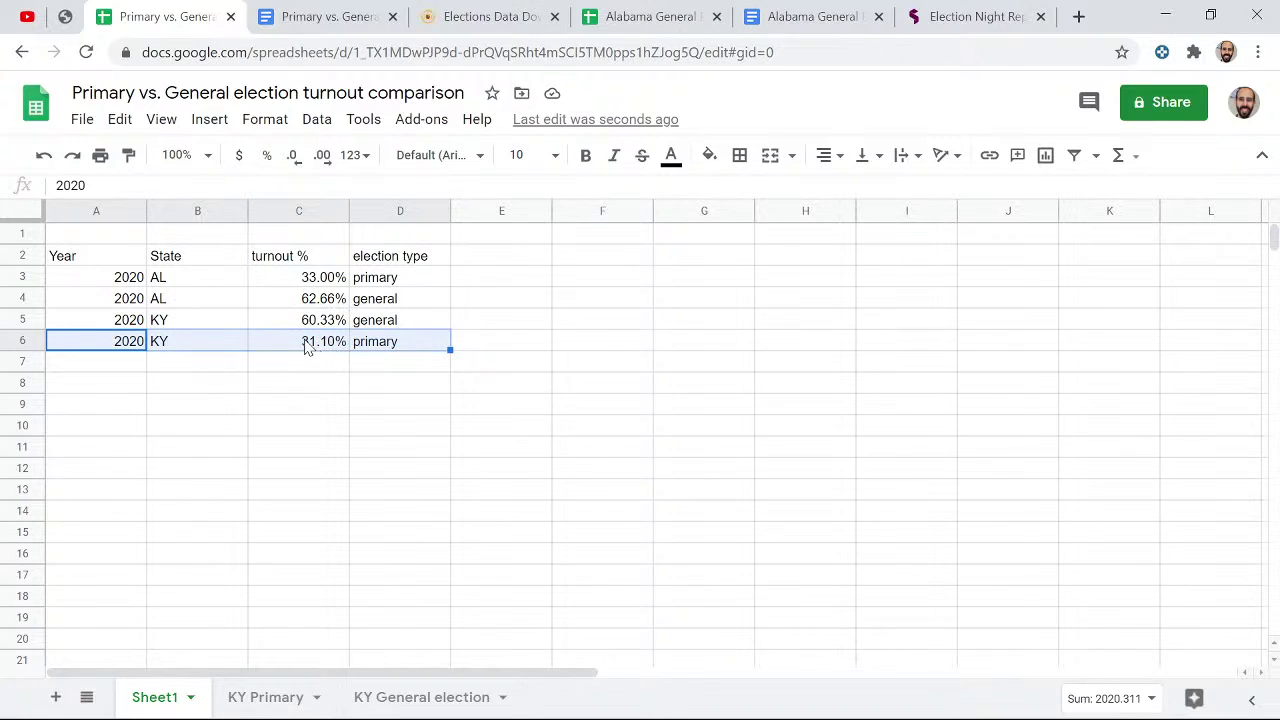
{"action": "mouse_move", "coordinate": [320, 388]}
{"action": "left_mouse_down"}
{"action": "mouse_move", "coordinate": [320, 417]}
{"action": "mouse_move", "coordinate": [318, 383]}
{"action": "left_mouse_up"}
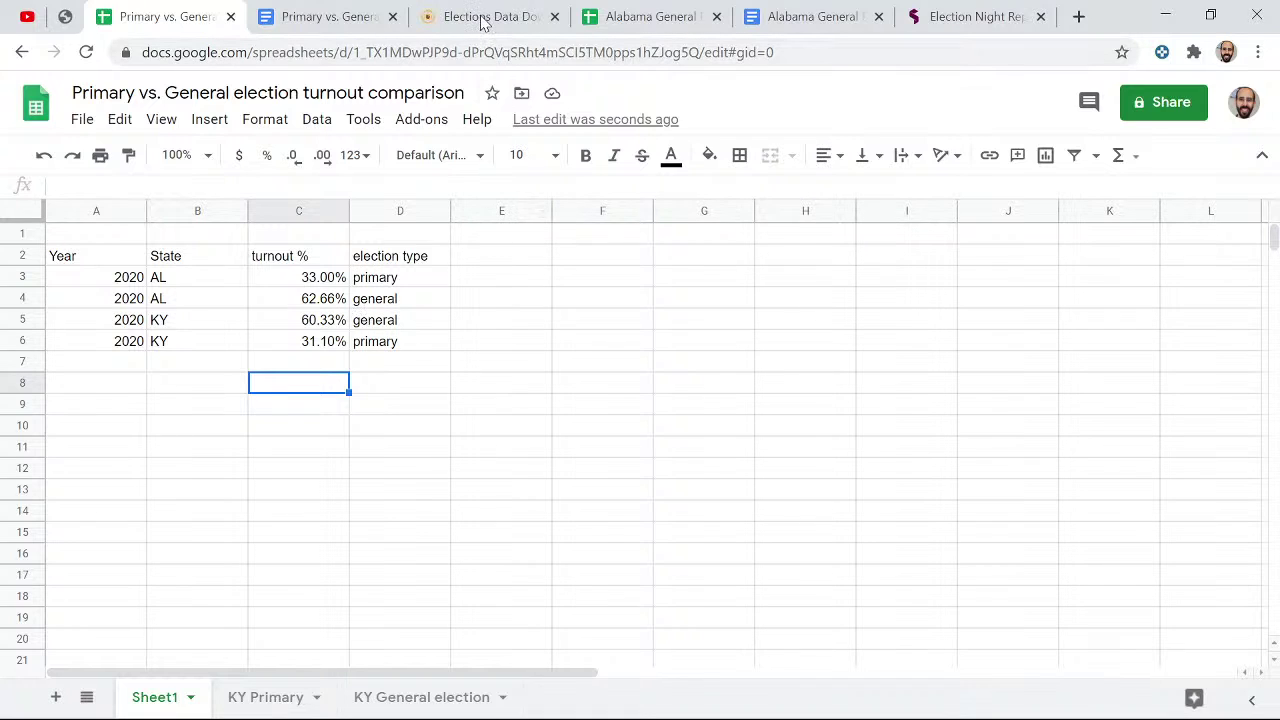
- Search Google in a new browser tab for "georgia primary 2020 turnout"
{"action": "left_click", "coordinate": [1086, 17]}
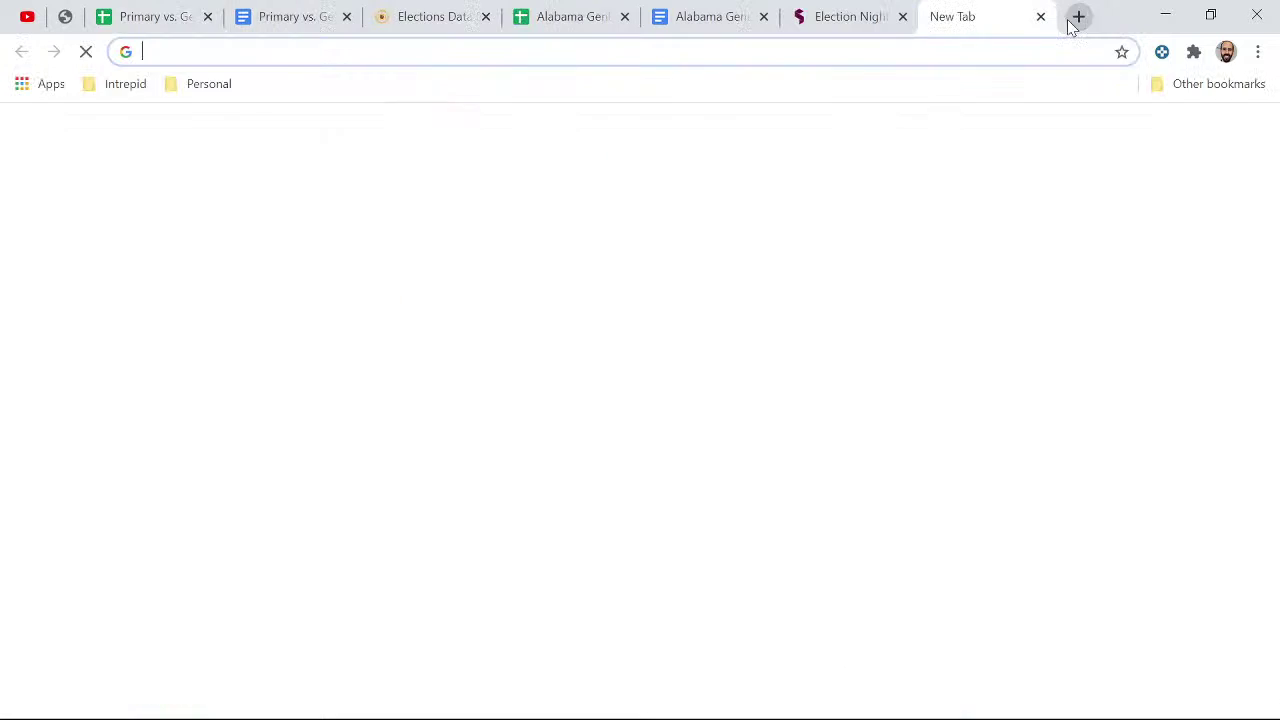
{"action": "left_click", "coordinate": [870, 54]}
{"action": "type", "text": "geor"}
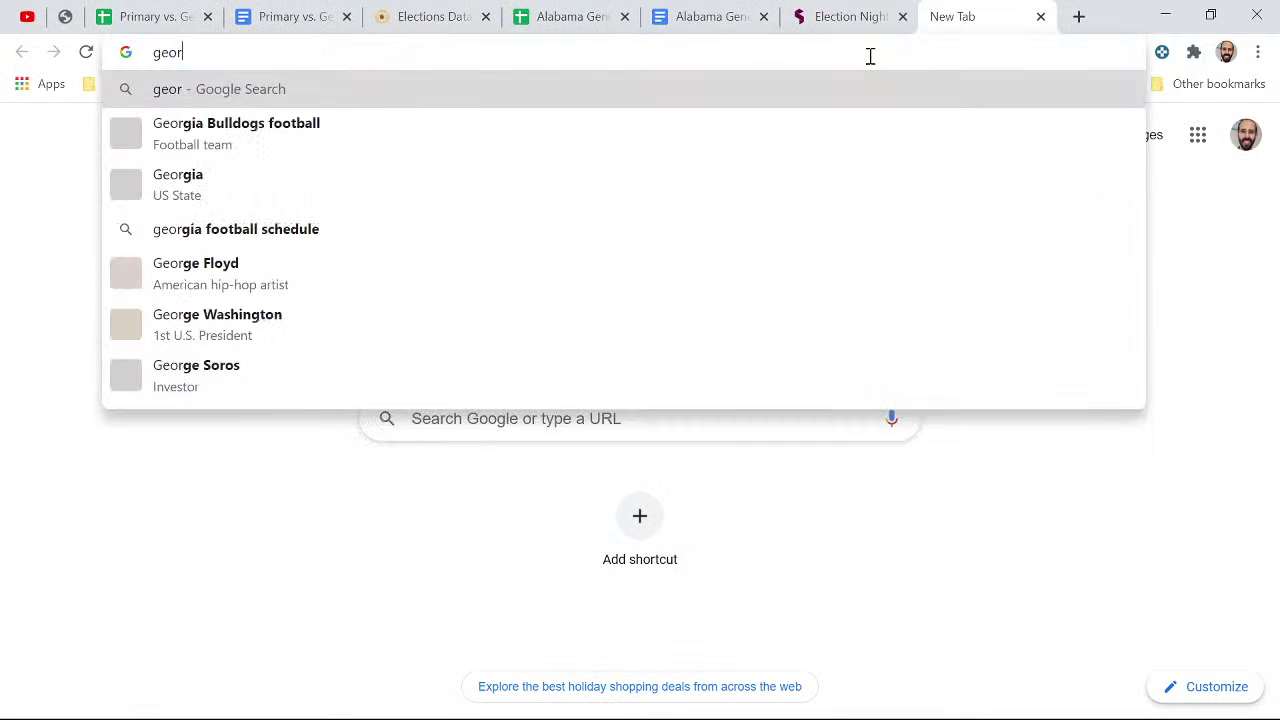
{"action": "type", "text": "gia primary 2020 turnout"}
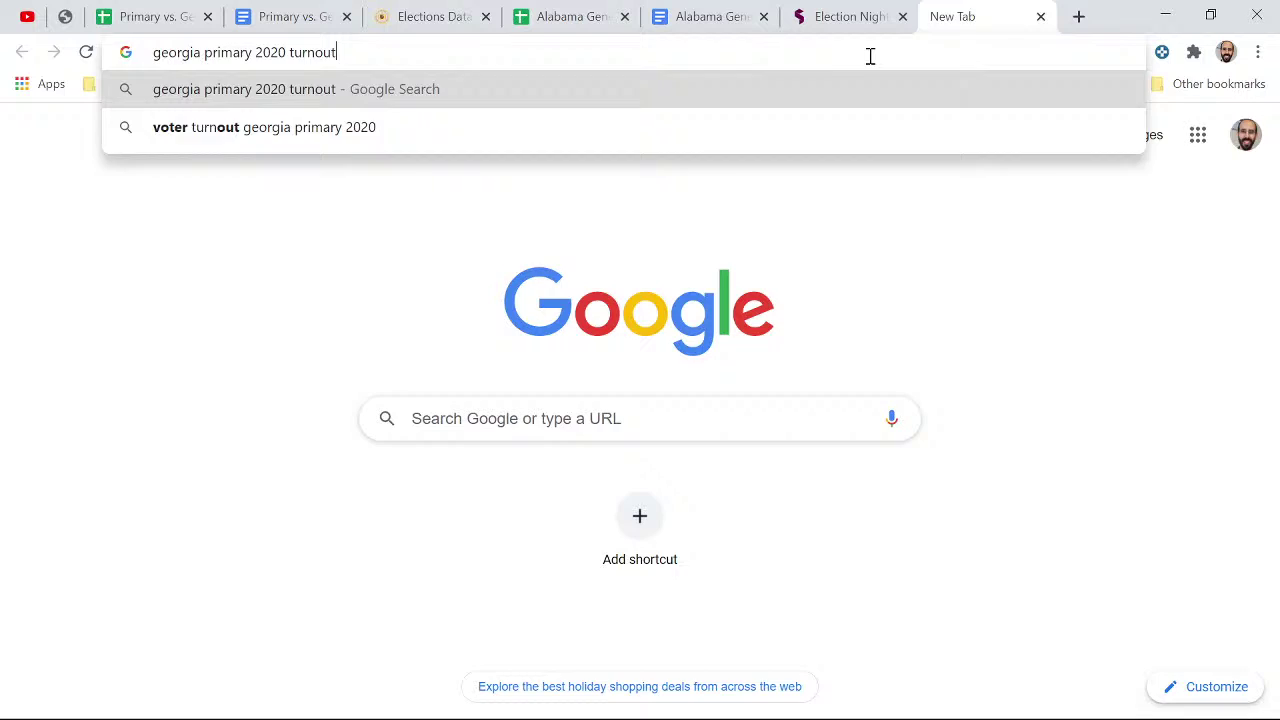
{"action": "key", "text": "Return"}
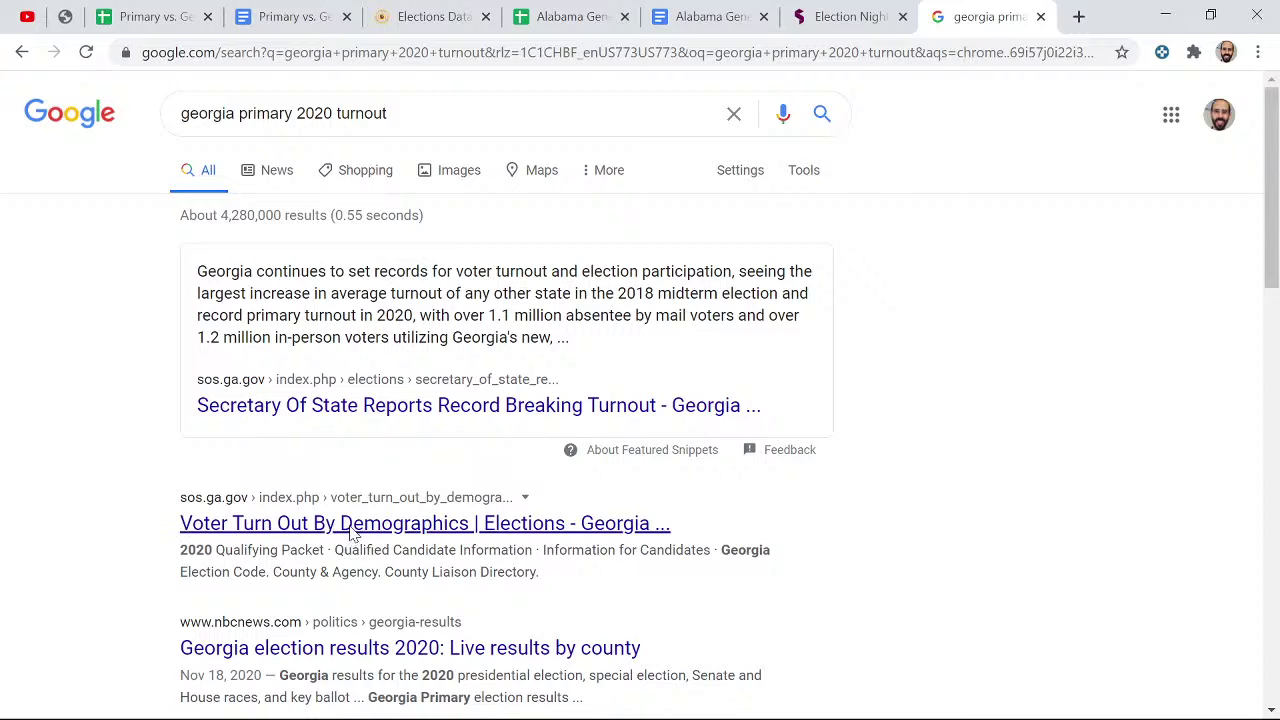
- Open the Georgia Secretary of State record-breaking turnout report and the Voter Turn Out By Demographics result in separate tabs
{"action": "scroll", "coordinate": [68, 320], "scroll_direction": "down", "scroll_amount": 2}
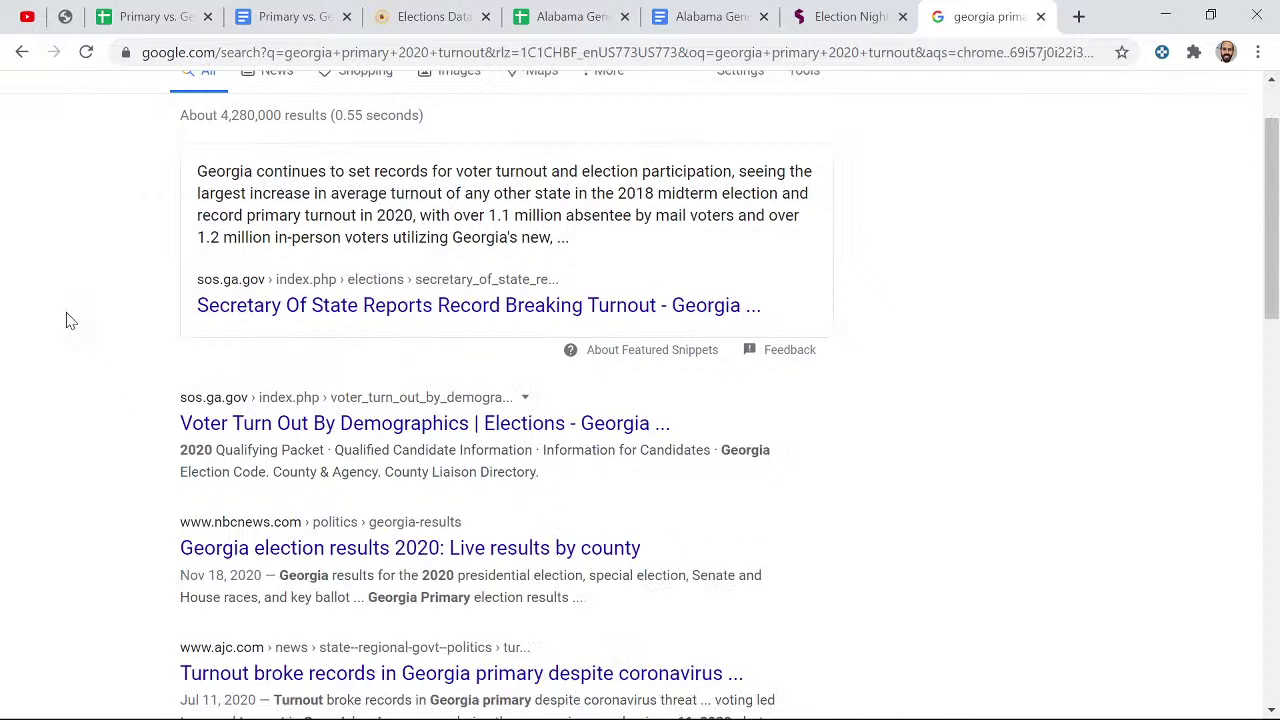
{"action": "scroll", "coordinate": [68, 320], "scroll_direction": "up", "scroll_amount": 2}
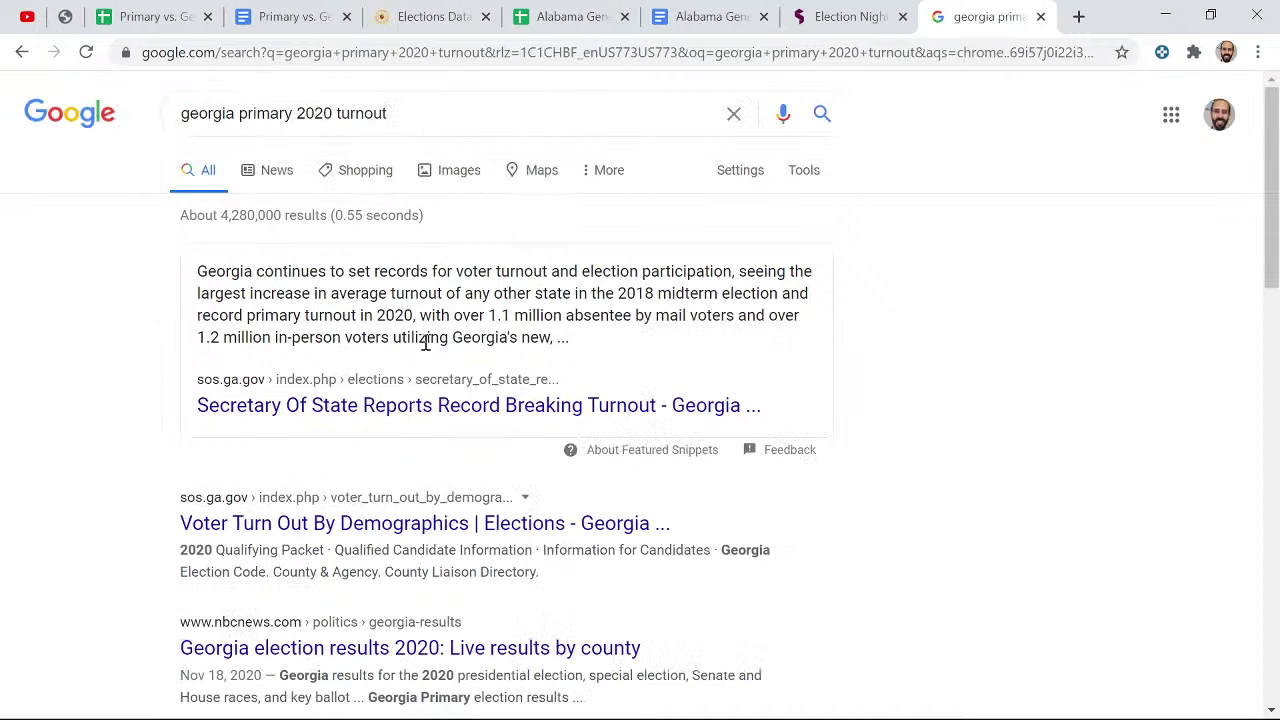
{"action": "middle_click", "coordinate": [312, 420]}
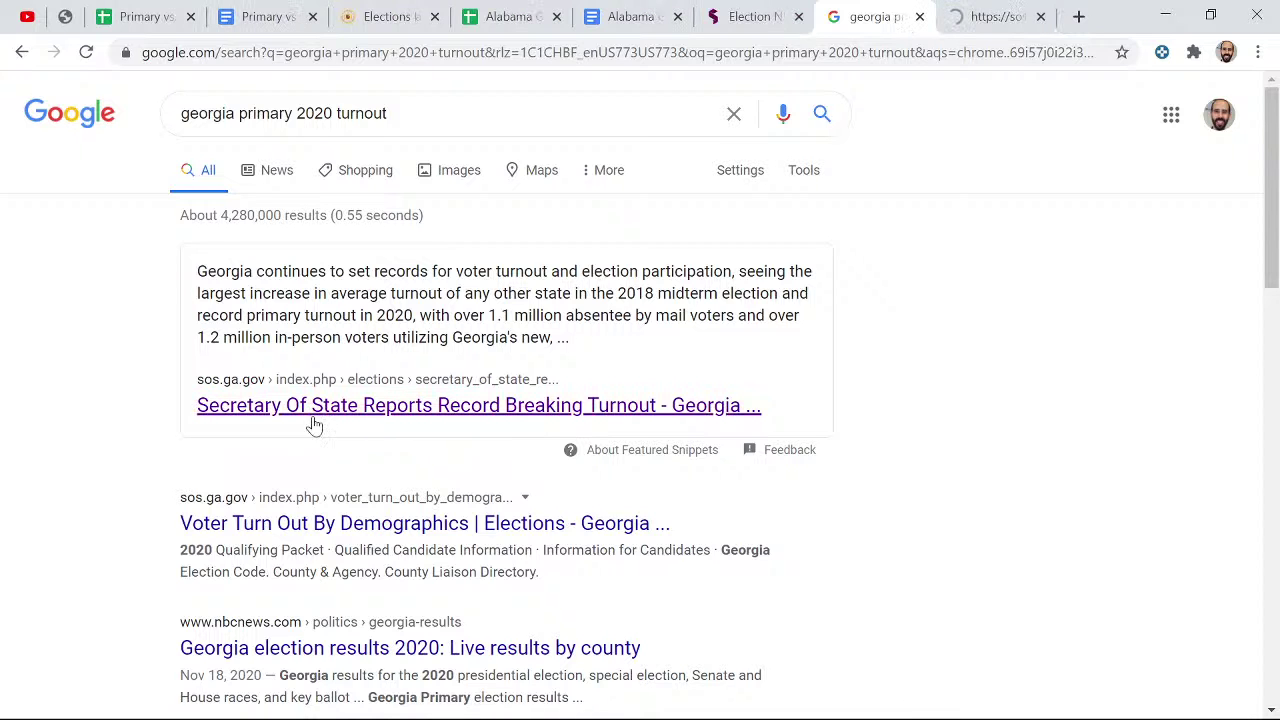
{"action": "middle_click", "coordinate": [323, 523]}
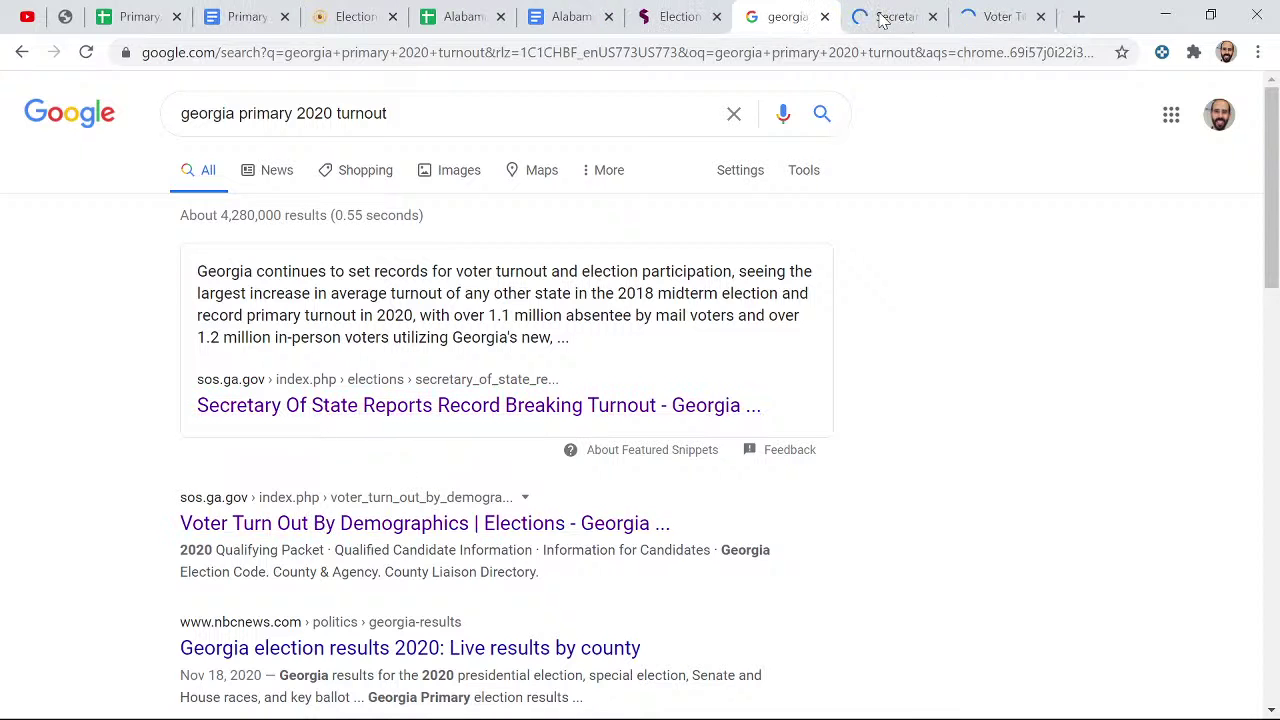
- Examine the enlarged Georgia Secretary of State turnout report and its quick links for 2020 primary turnout figures
{"action": "left_click", "coordinate": [880, 18]}
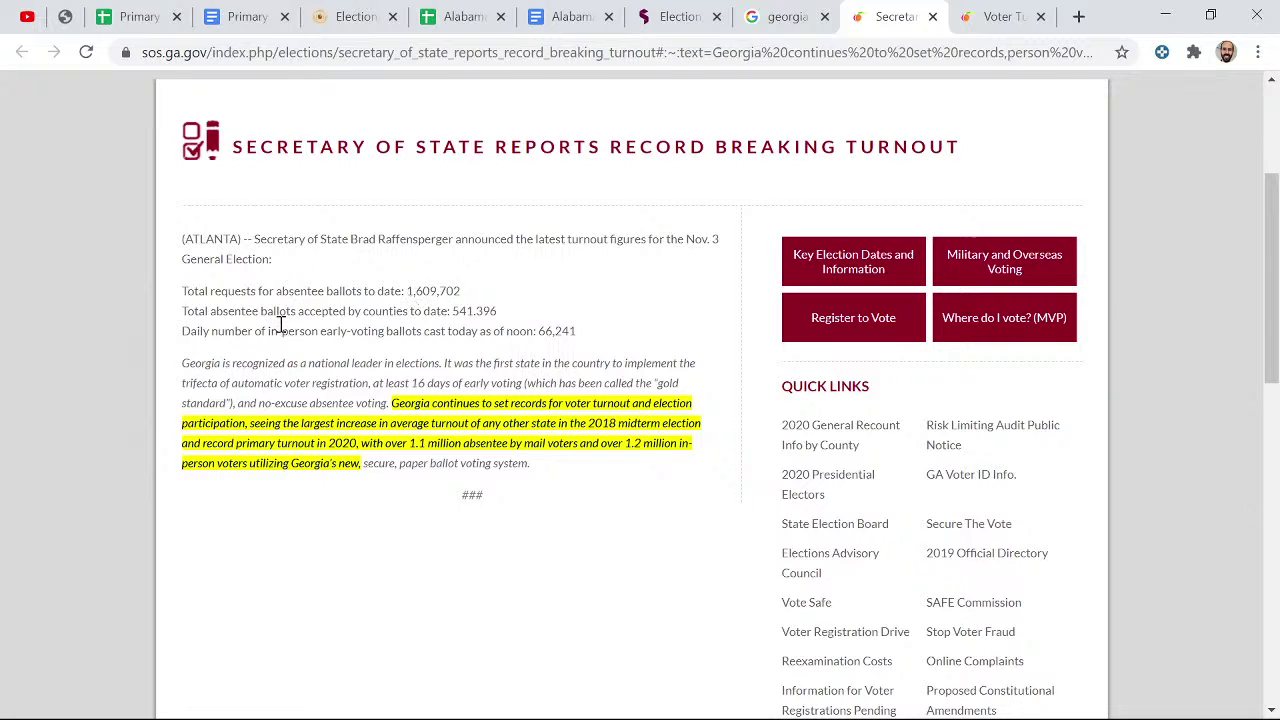
{"action": "key", "text": "ctrl+plus"}
{"action": "key", "text": "ctrl+plus"}
{"action": "key", "text": "ctrl+plus"}
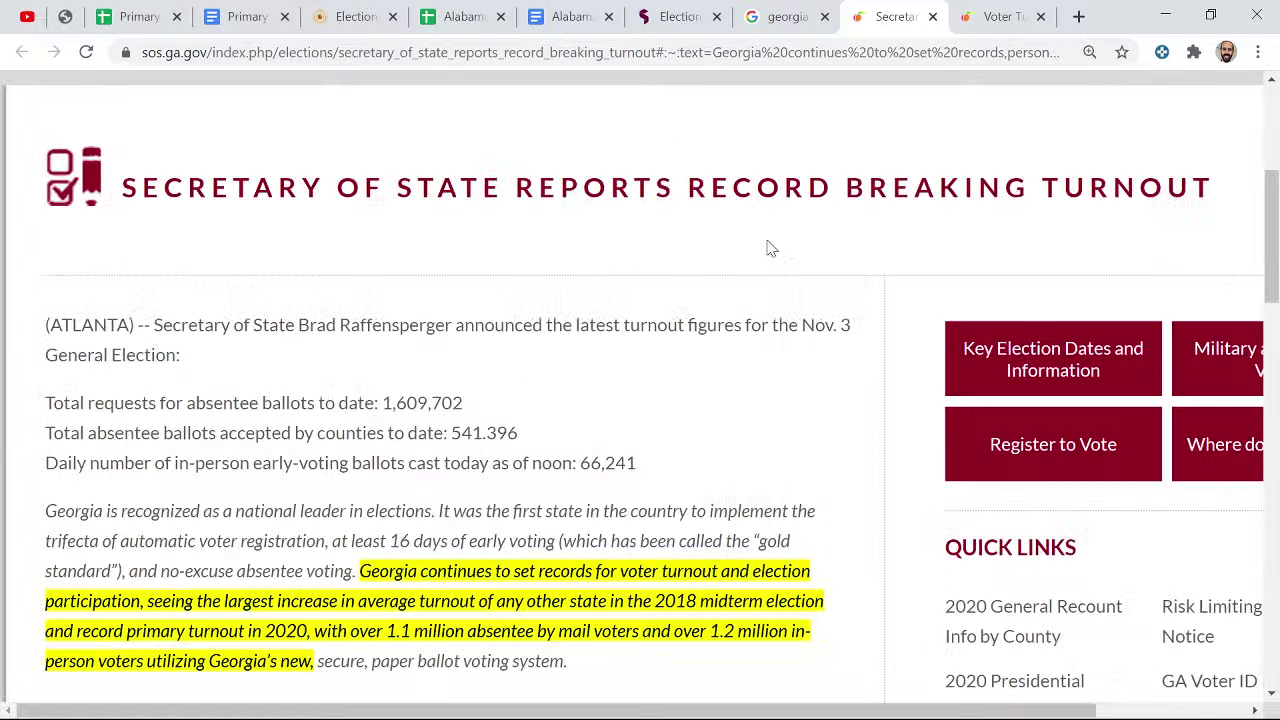
{"action": "middle_click", "coordinate": [845, 237]}
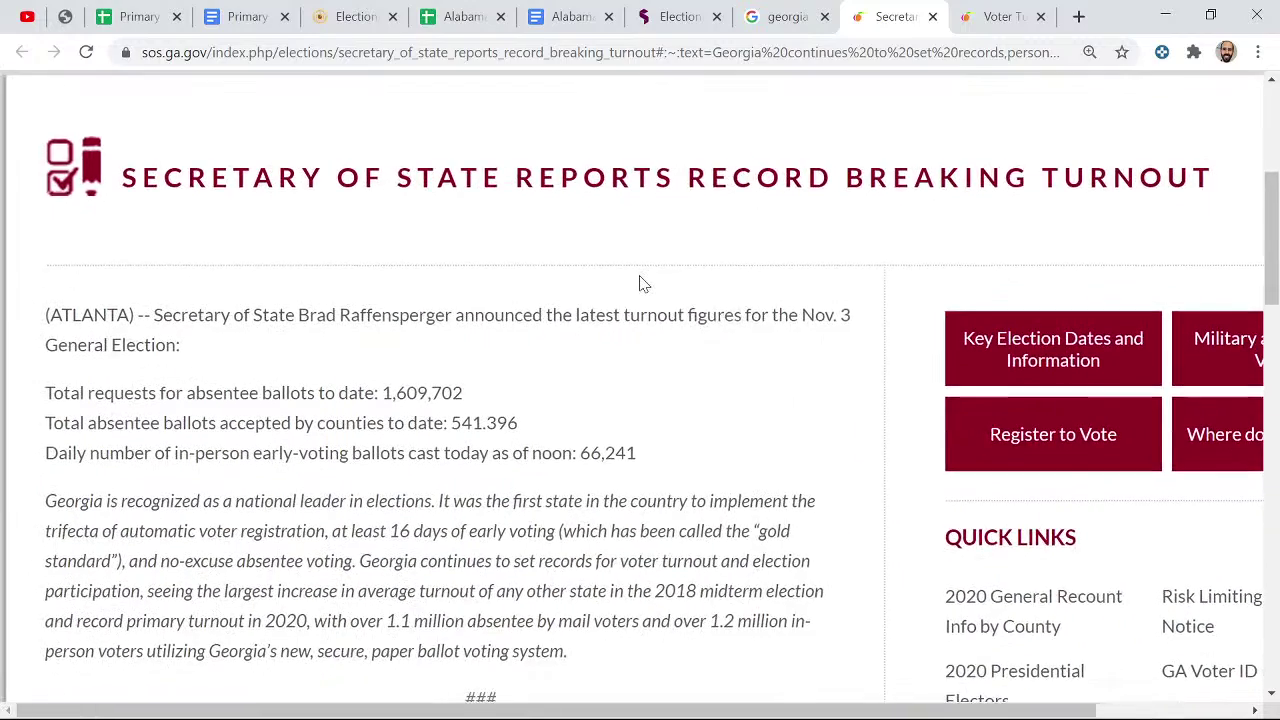
{"action": "scroll", "coordinate": [778, 308], "scroll_direction": "down", "scroll_amount": 2}
{"action": "scroll", "coordinate": [943, 394], "scroll_direction": "right", "scroll_amount": 4}
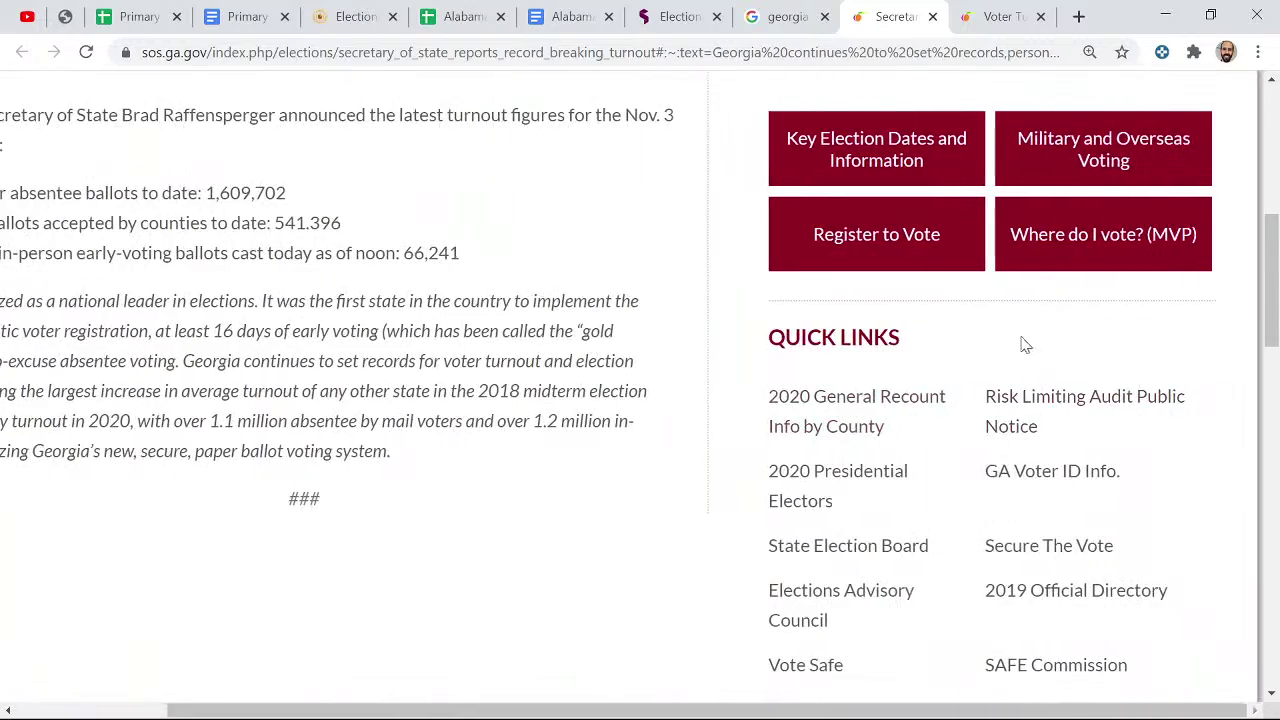
{"action": "scroll", "coordinate": [706, 318], "scroll_direction": "down", "scroll_amount": 1}
{"action": "scroll", "coordinate": [706, 318], "scroll_direction": "down", "scroll_amount": 3}
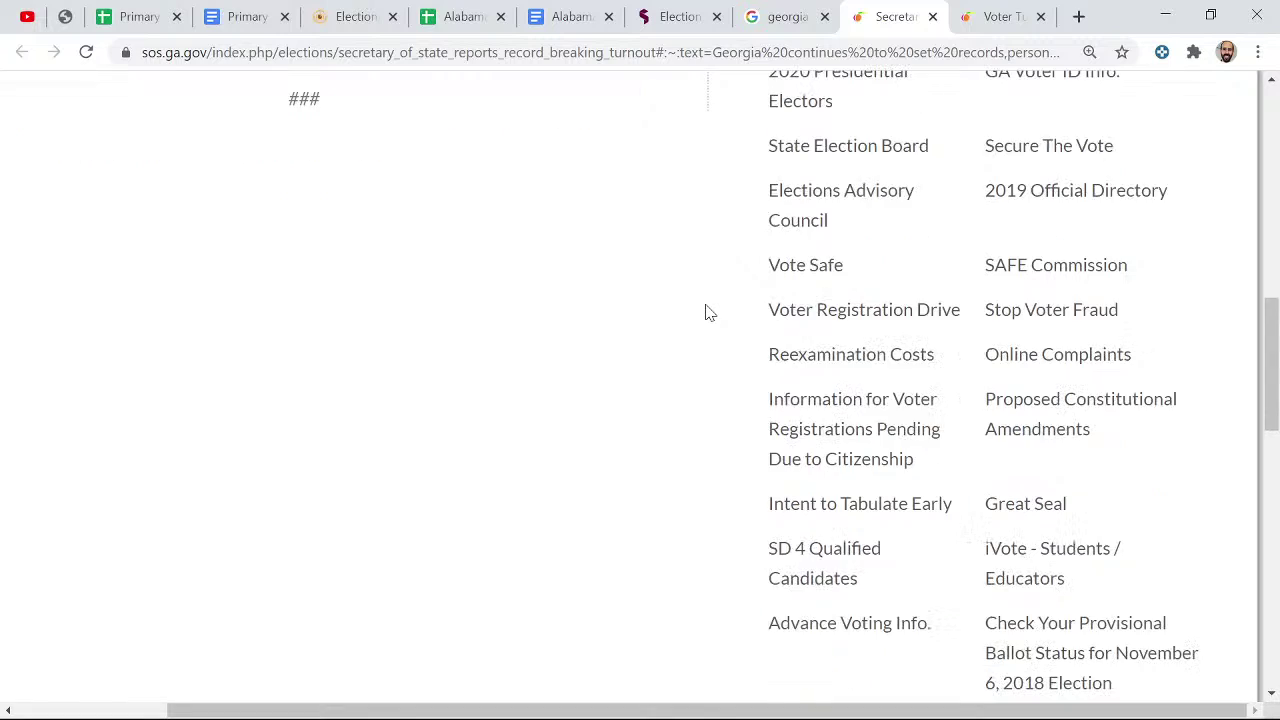
{"action": "scroll", "coordinate": [706, 312], "scroll_direction": "up", "scroll_amount": 4}
{"action": "scroll", "coordinate": [705, 312], "scroll_direction": "up", "scroll_amount": 2}
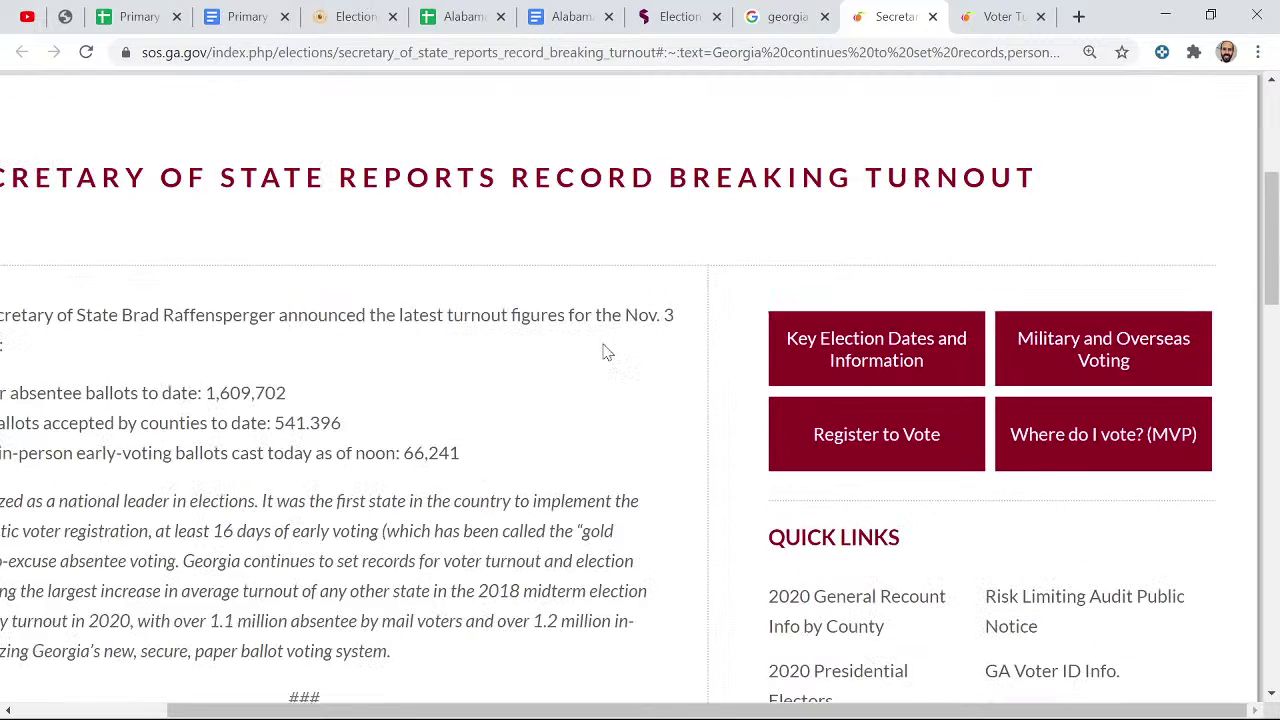
{"action": "scroll", "coordinate": [403, 366], "scroll_direction": "left", "scroll_amount": 3}
{"action": "middle_click", "coordinate": [563, 377]}
{"action": "middle_click", "coordinate": [468, 362]}
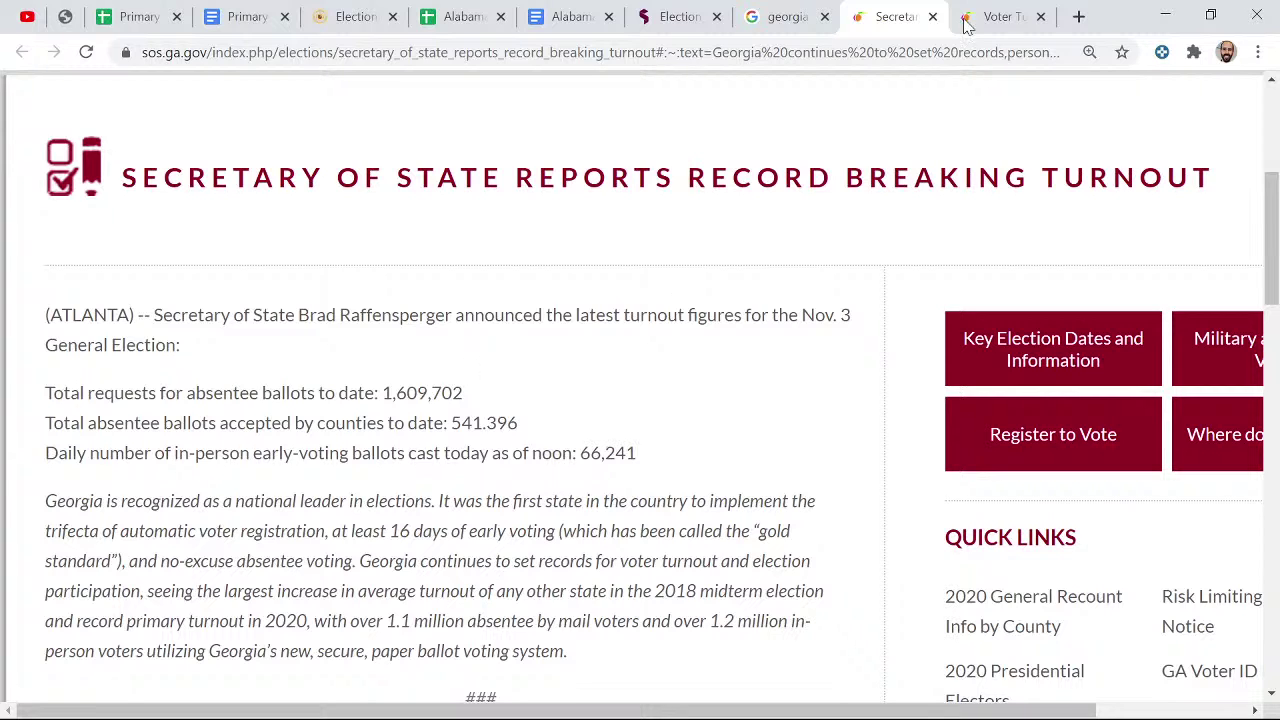
- Open the November 6, 2018 General Election page from Georgia's Current - 2010 demographic turnout results
{"action": "left_click", "coordinate": [1010, 16]}
{"action": "scroll", "coordinate": [693, 242], "scroll_direction": "down", "scroll_amount": 3}
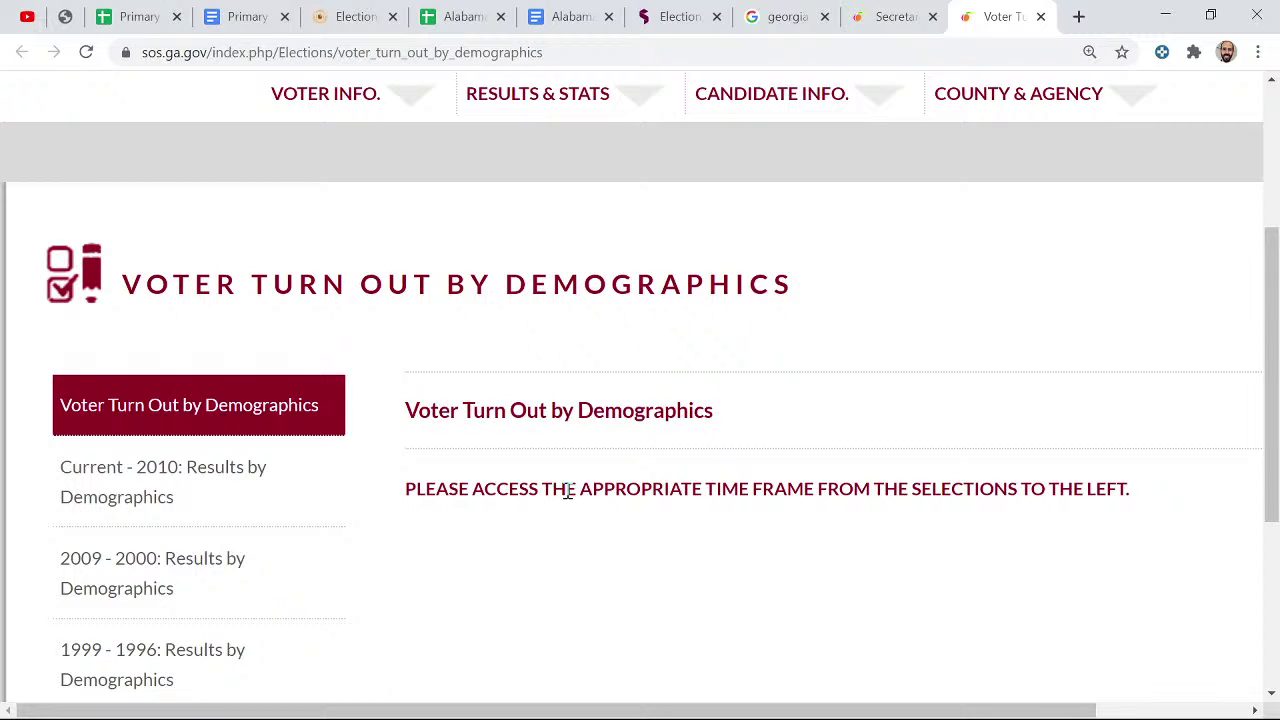
{"action": "scroll", "coordinate": [564, 400], "scroll_direction": "down", "scroll_amount": 1}
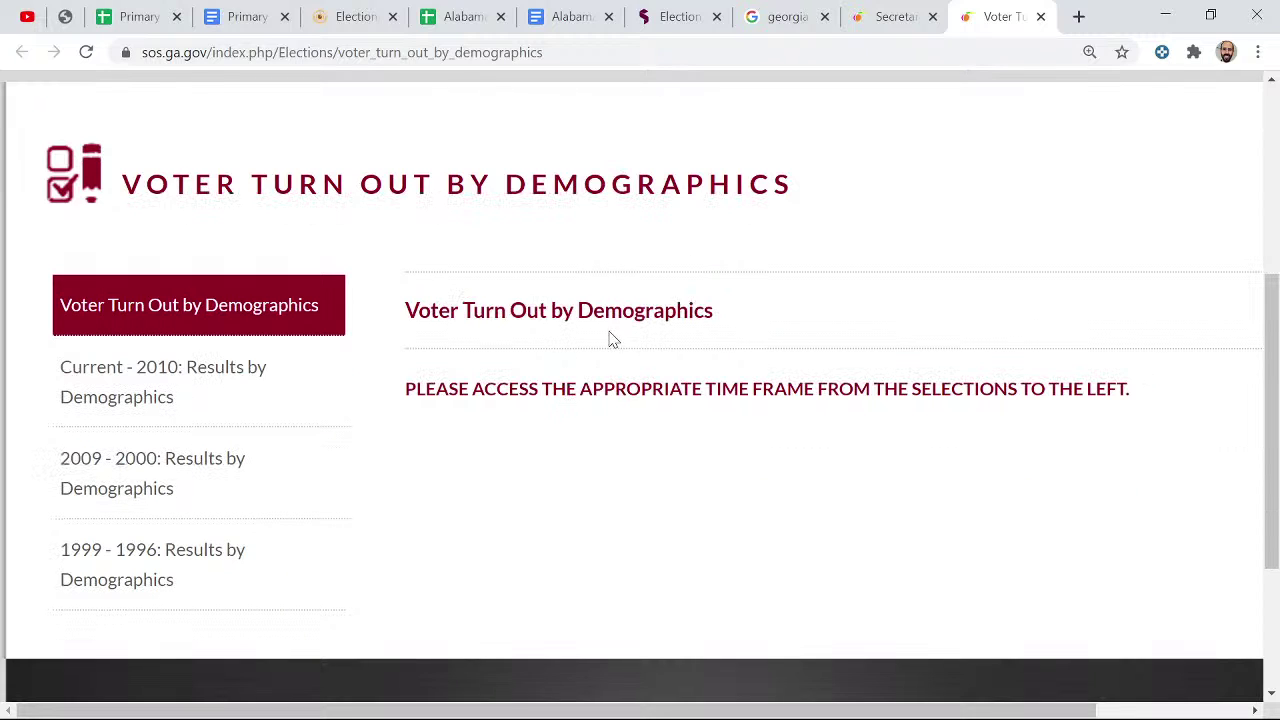
{"action": "key", "text": "ctrl+minus"}
{"action": "key", "text": "ctrl+minus"}
{"action": "key", "text": "ctrl+minus"}
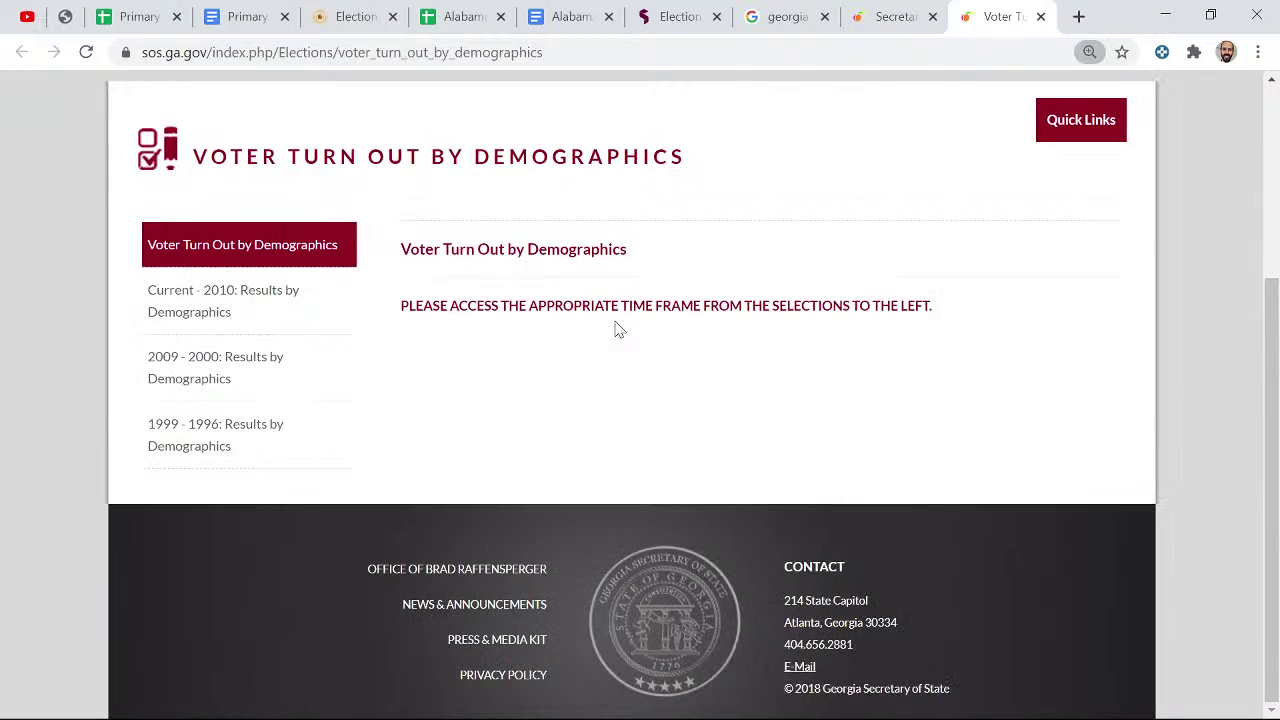
{"action": "left_click", "coordinate": [296, 310]}
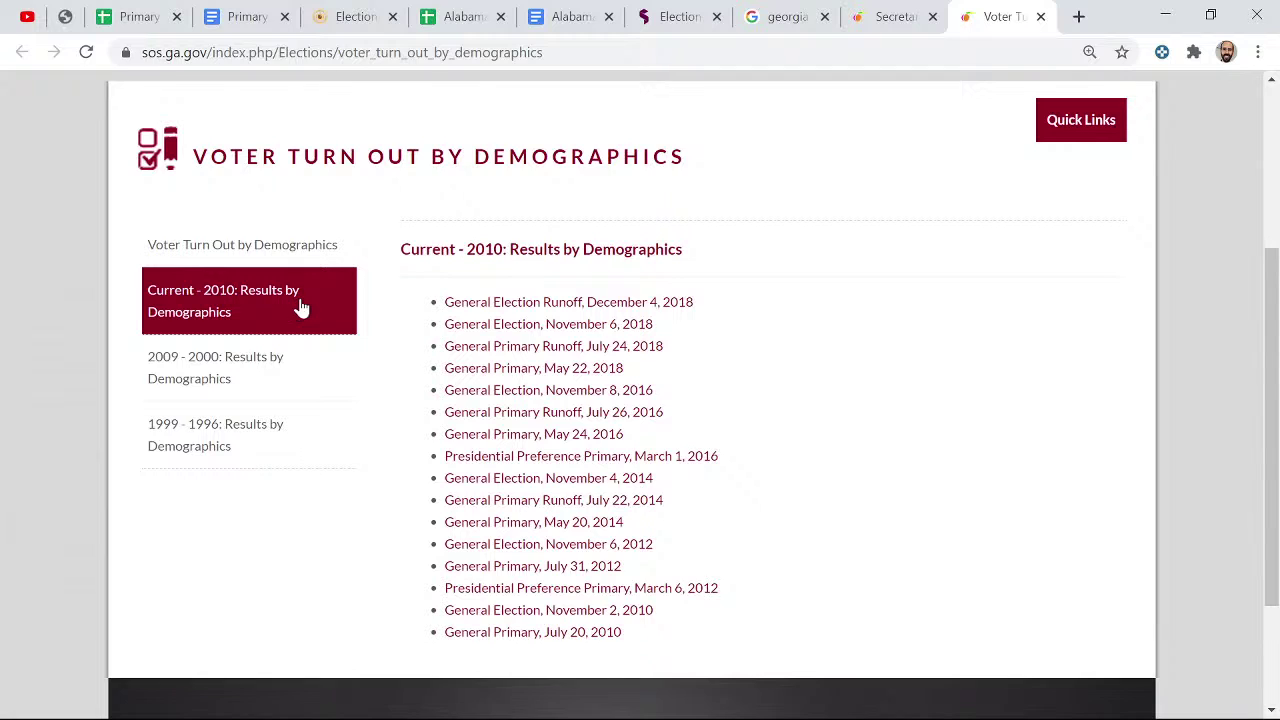
{"action": "left_click", "coordinate": [576, 330]}
{"action": "scroll", "coordinate": [540, 371], "scroll_direction": "down", "scroll_amount": 2}
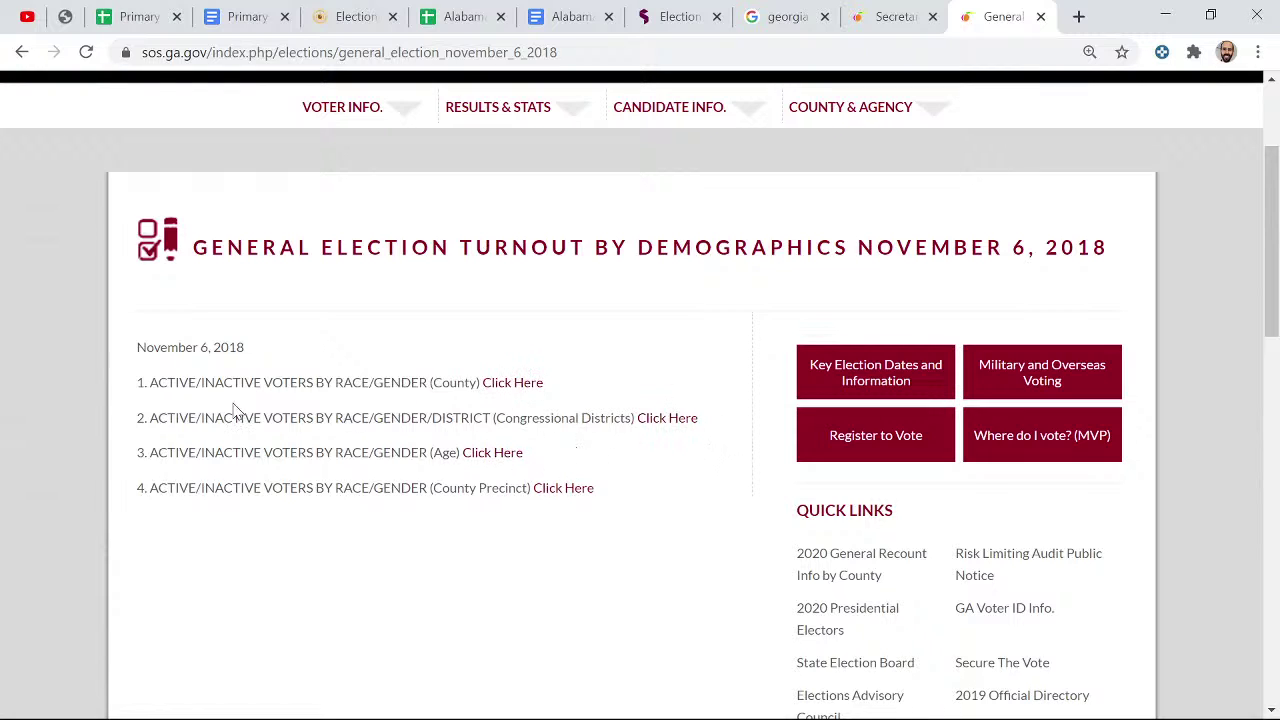
- Download the county-level active/inactive voters by race/gender file for the November 6, 2018 election and access the downloaded archive
{"action": "left_click_drag", "start_coordinate": [150, 382], "coordinate": [478, 382]}
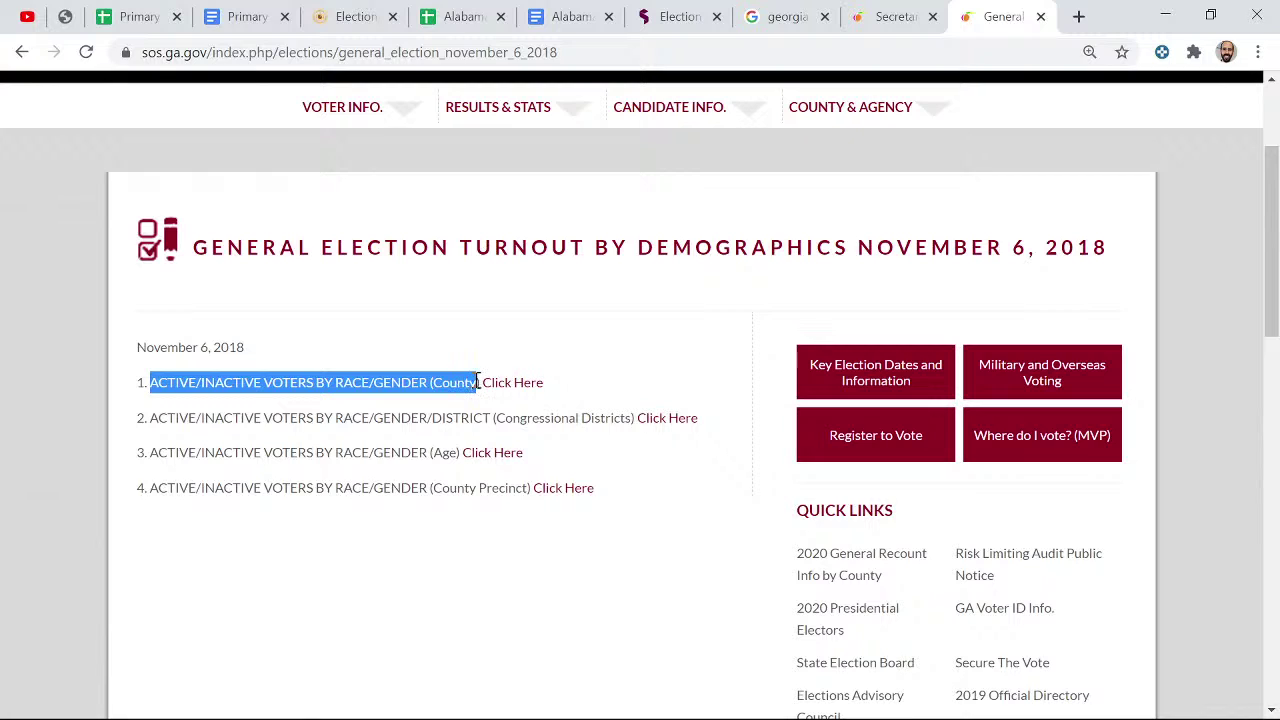
{"action": "left_click", "coordinate": [443, 414]}
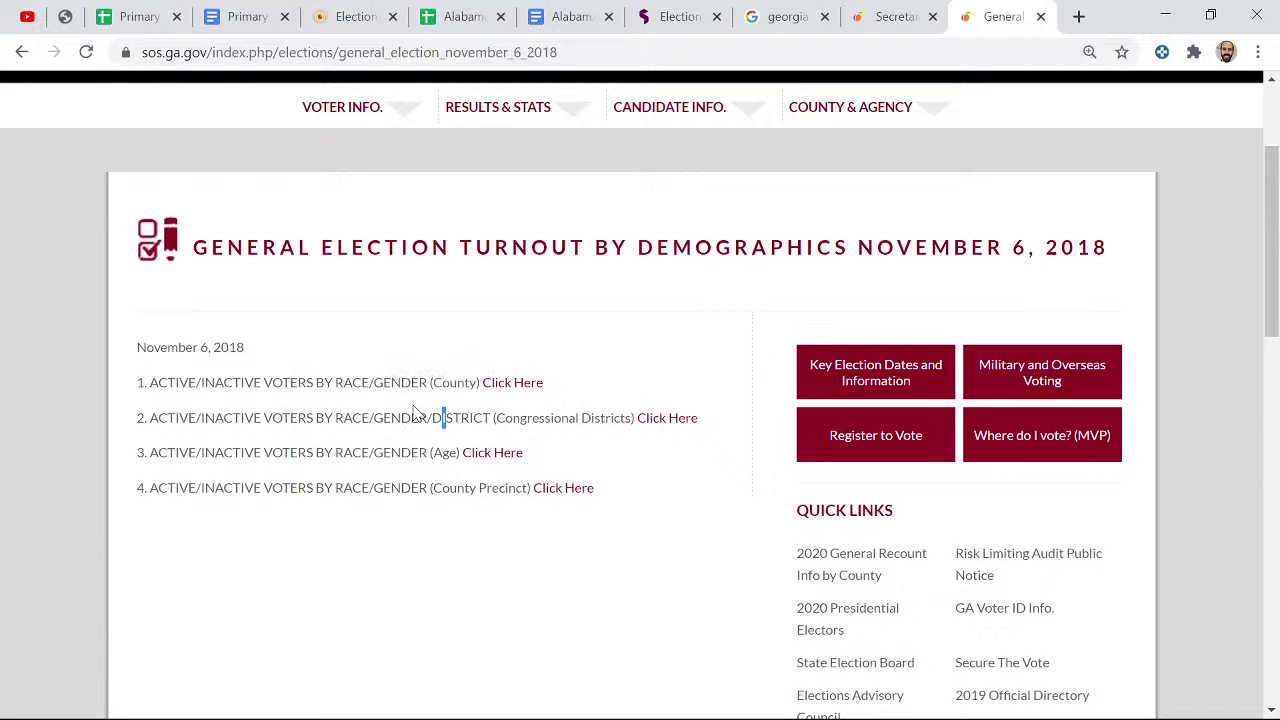
{"action": "left_click", "coordinate": [386, 483]}
{"action": "left_click", "coordinate": [507, 384]}
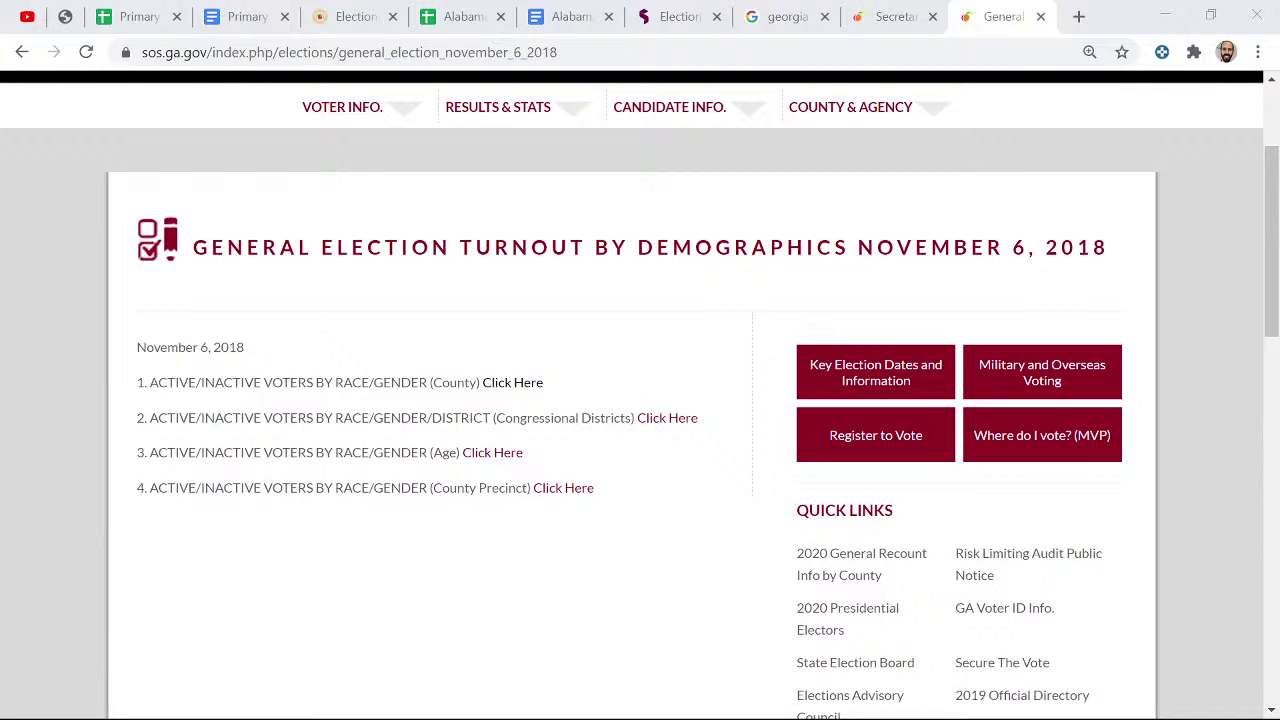
{"action": "left_click", "coordinate": [851, 577]}
{"action": "left_click", "coordinate": [212, 692]}
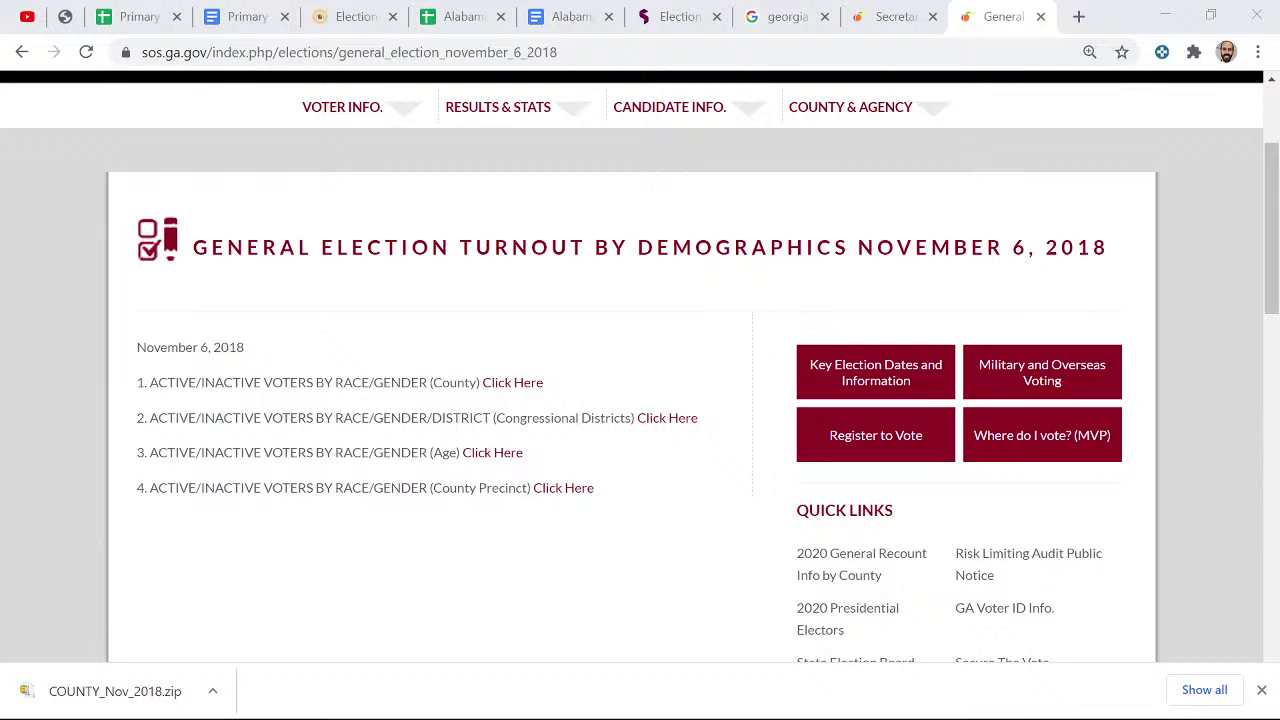
- Import DocumentDirect SSVRZ376R3.xlsx from the computer into the turnout comparison spreadsheet, inserting it as a new sheet
{"action": "left_click", "coordinate": [150, 18]}
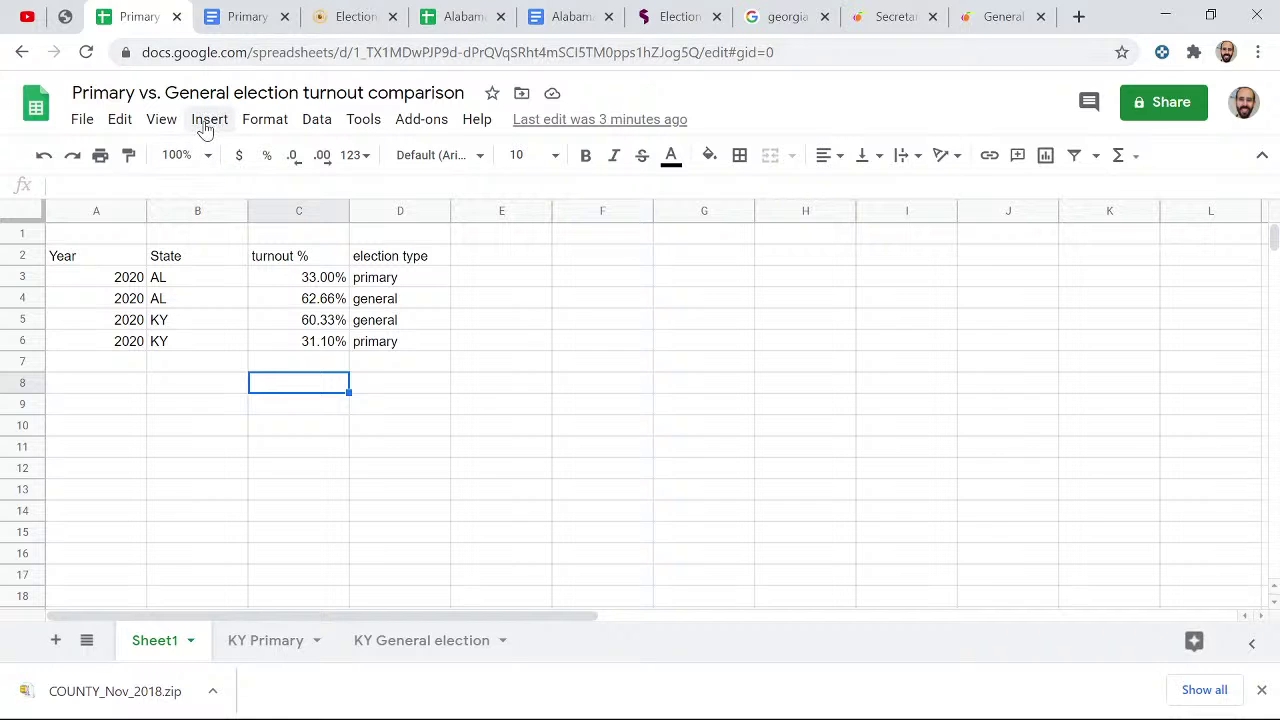
{"action": "left_click", "coordinate": [84, 122]}
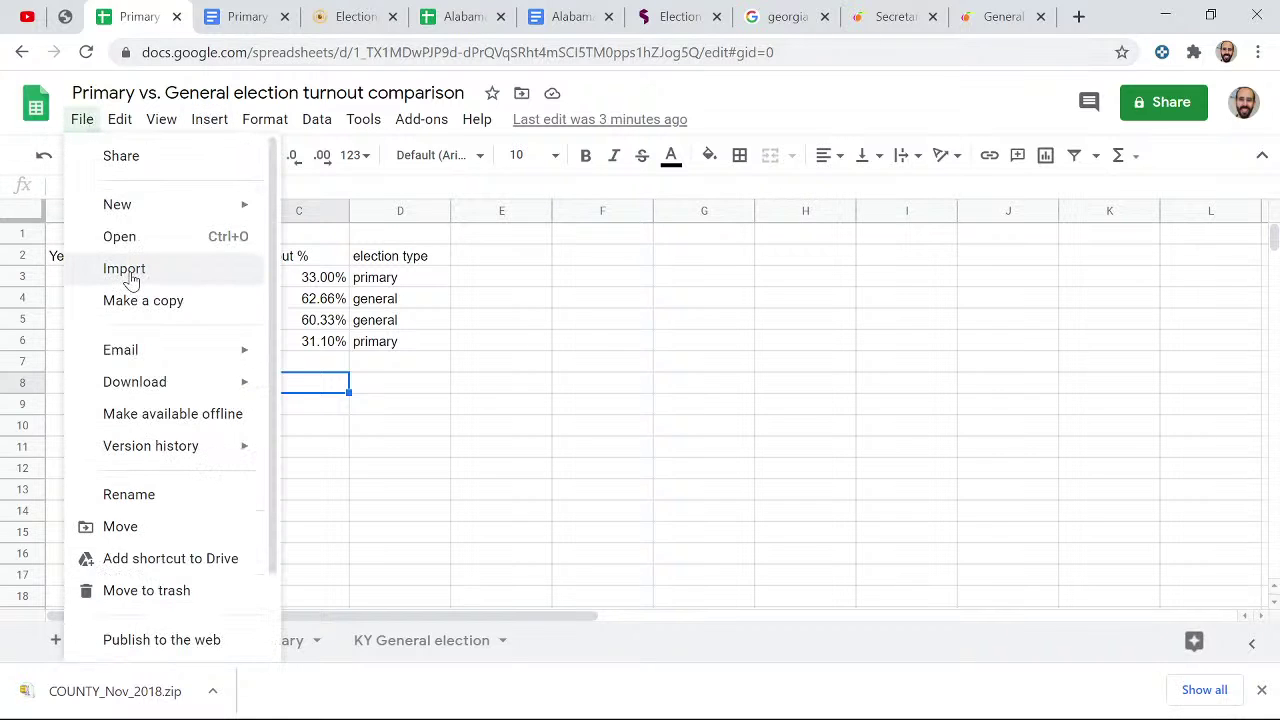
{"action": "left_click", "coordinate": [128, 272]}
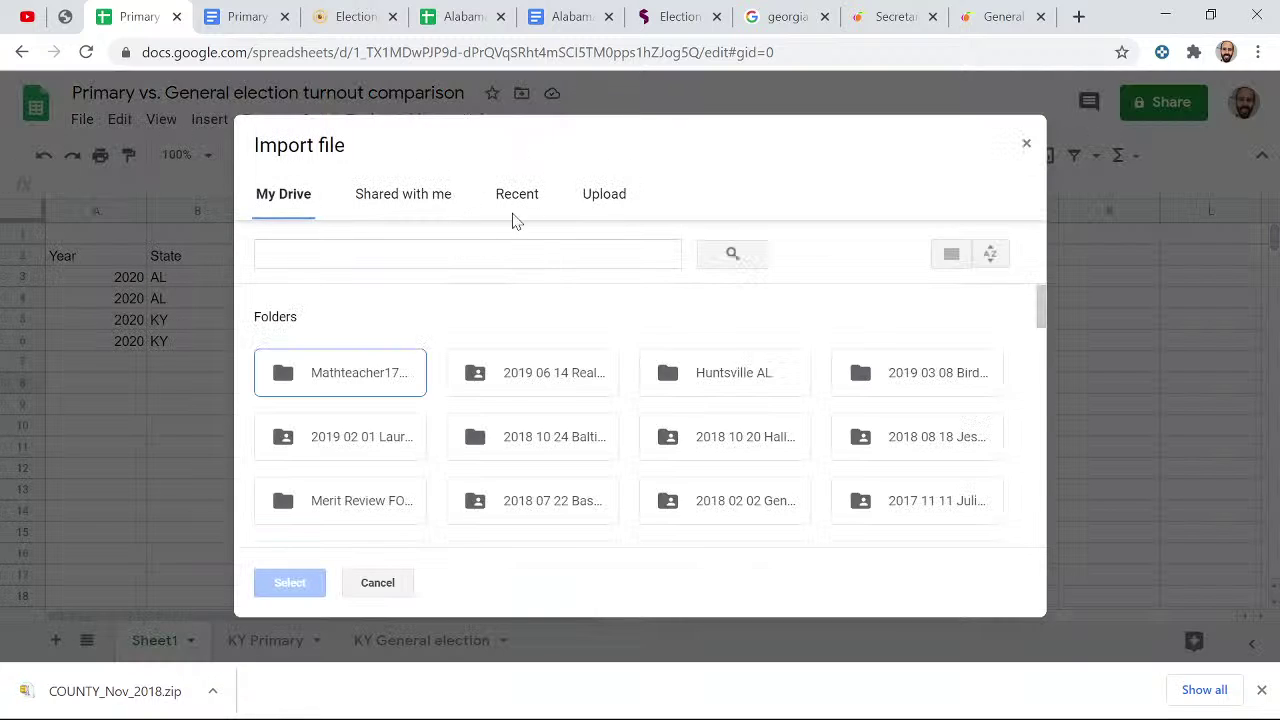
{"action": "left_click", "coordinate": [591, 198]}
{"action": "left_click", "coordinate": [620, 430]}
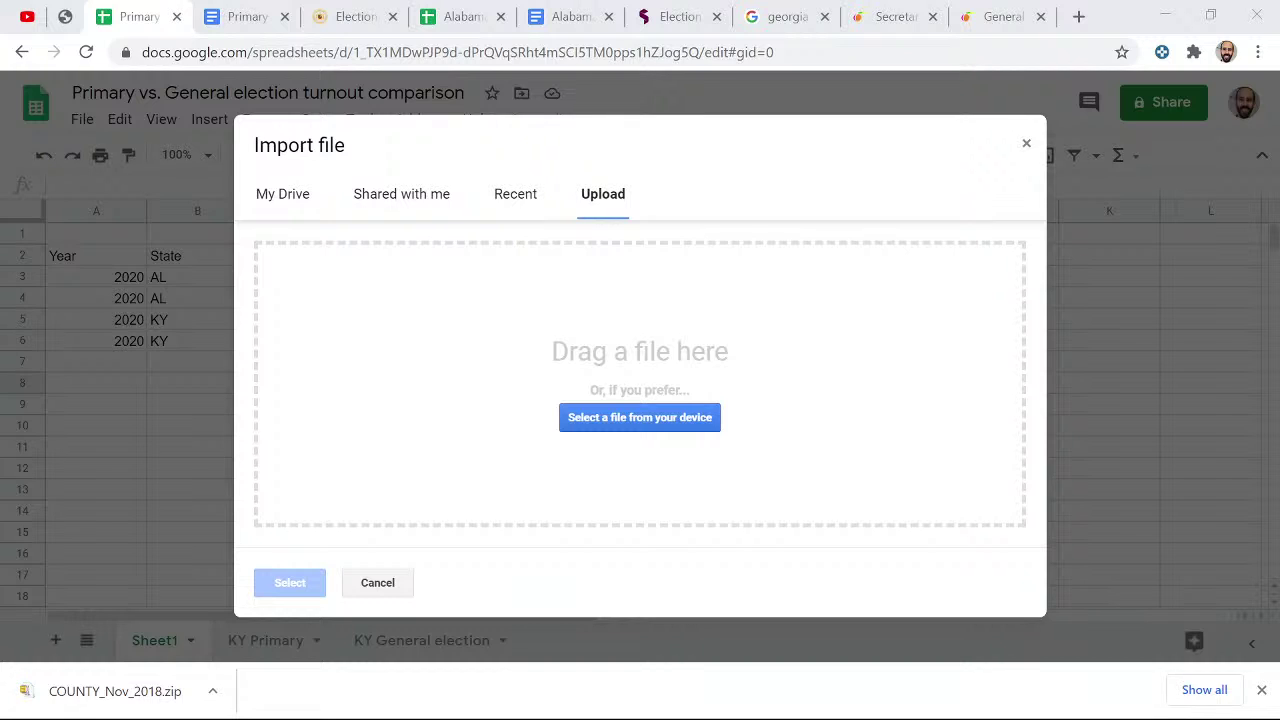
{"action": "left_click", "coordinate": [866, 589]}
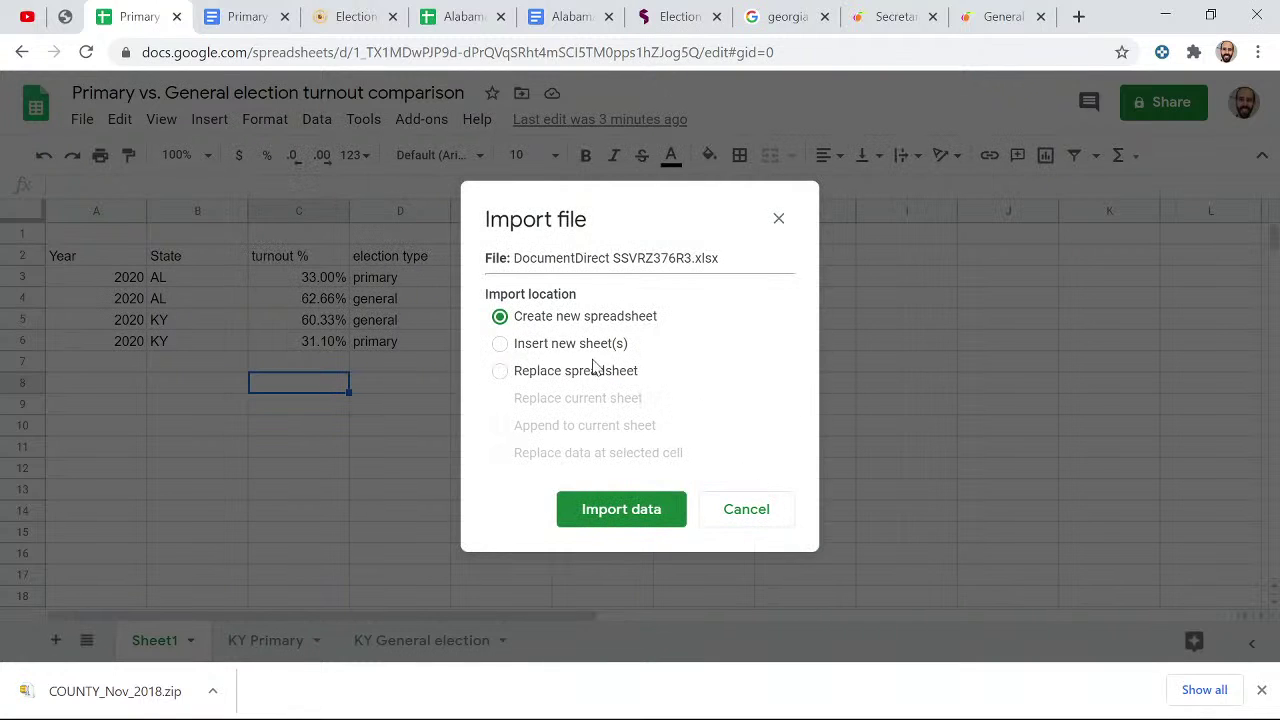
{"action": "left_click", "coordinate": [500, 344]}
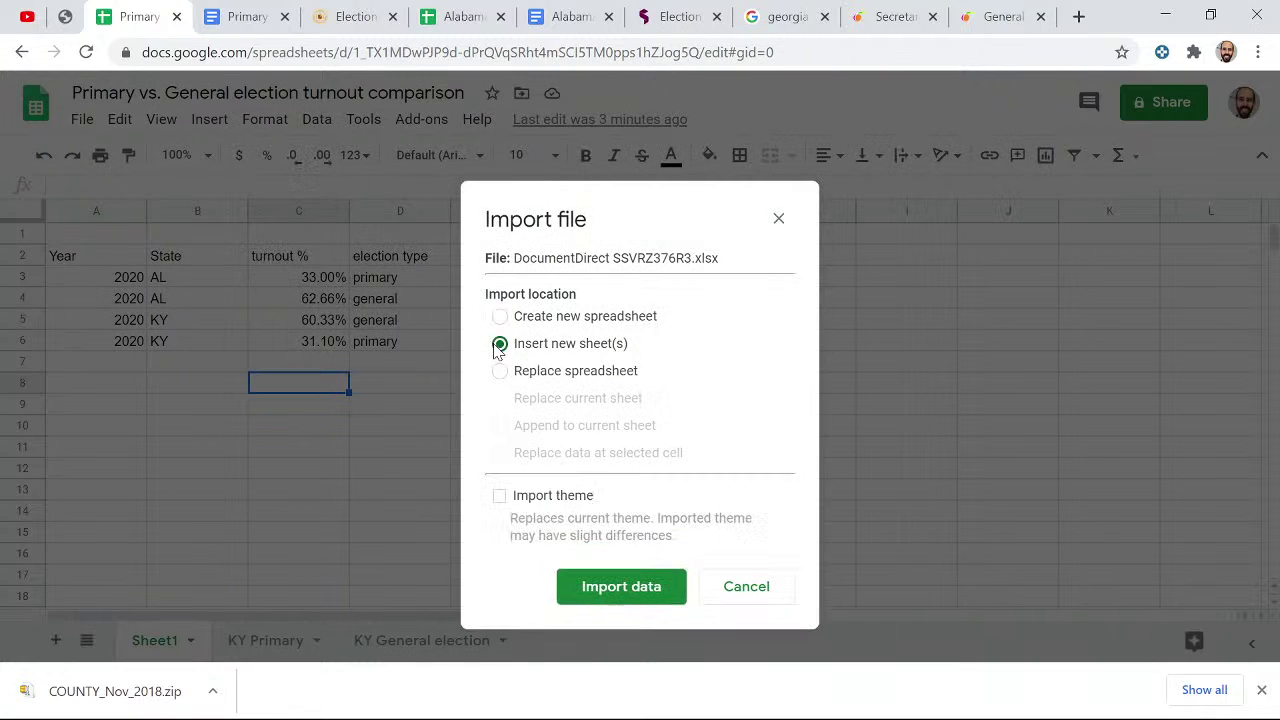
{"action": "left_click", "coordinate": [606, 588]}
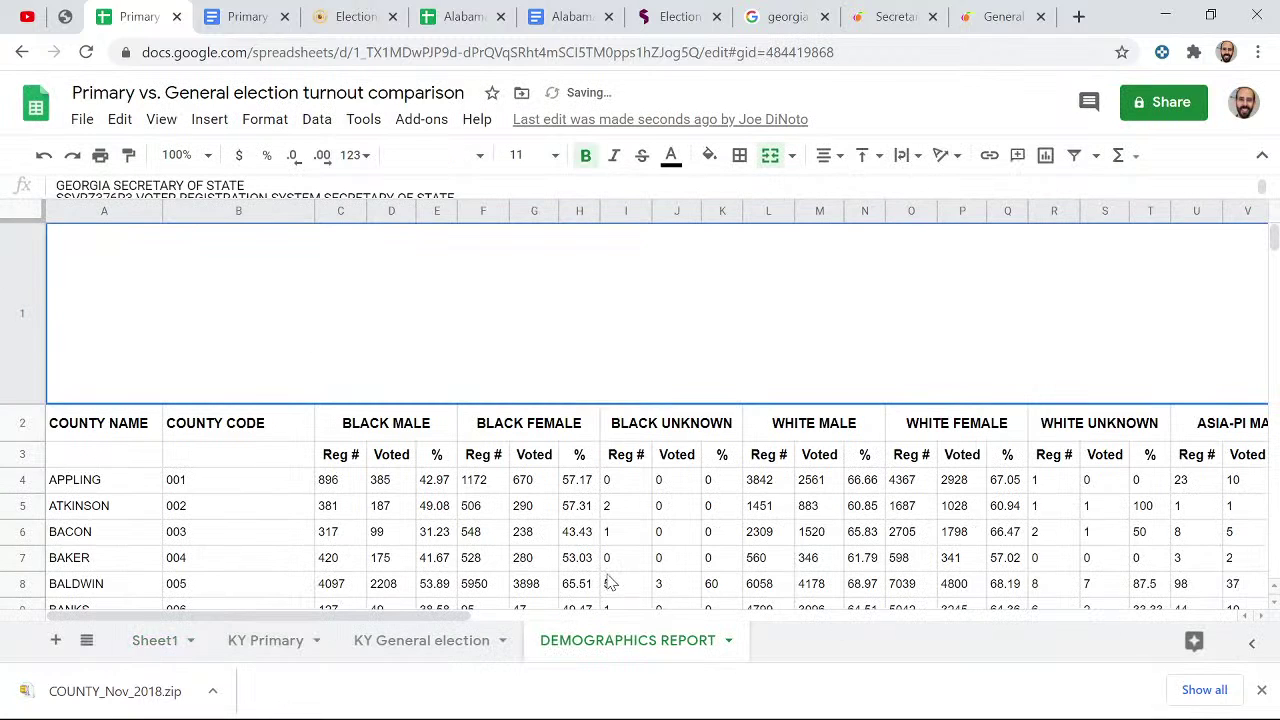
- Rename the imported demographics report sheet as "GA 2020 General"
{"action": "left_click", "coordinate": [728, 641]}
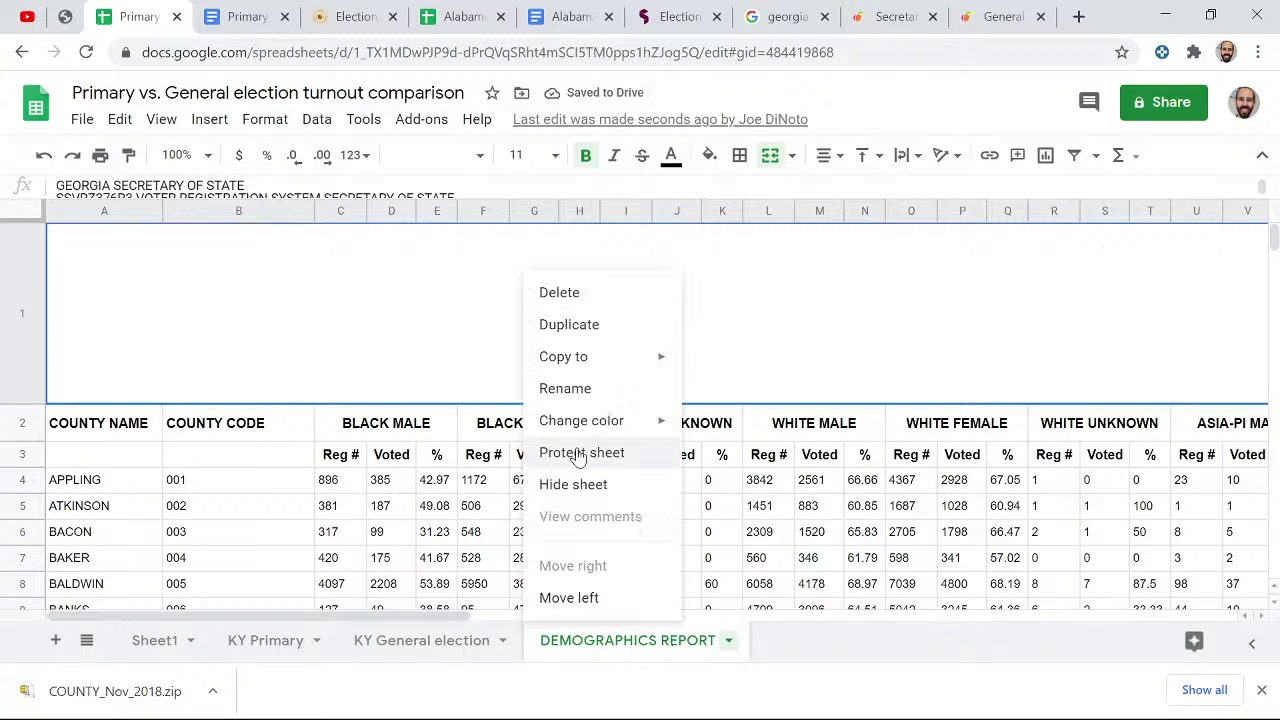
{"action": "left_click", "coordinate": [570, 389]}
{"action": "key", "text": "Home"}
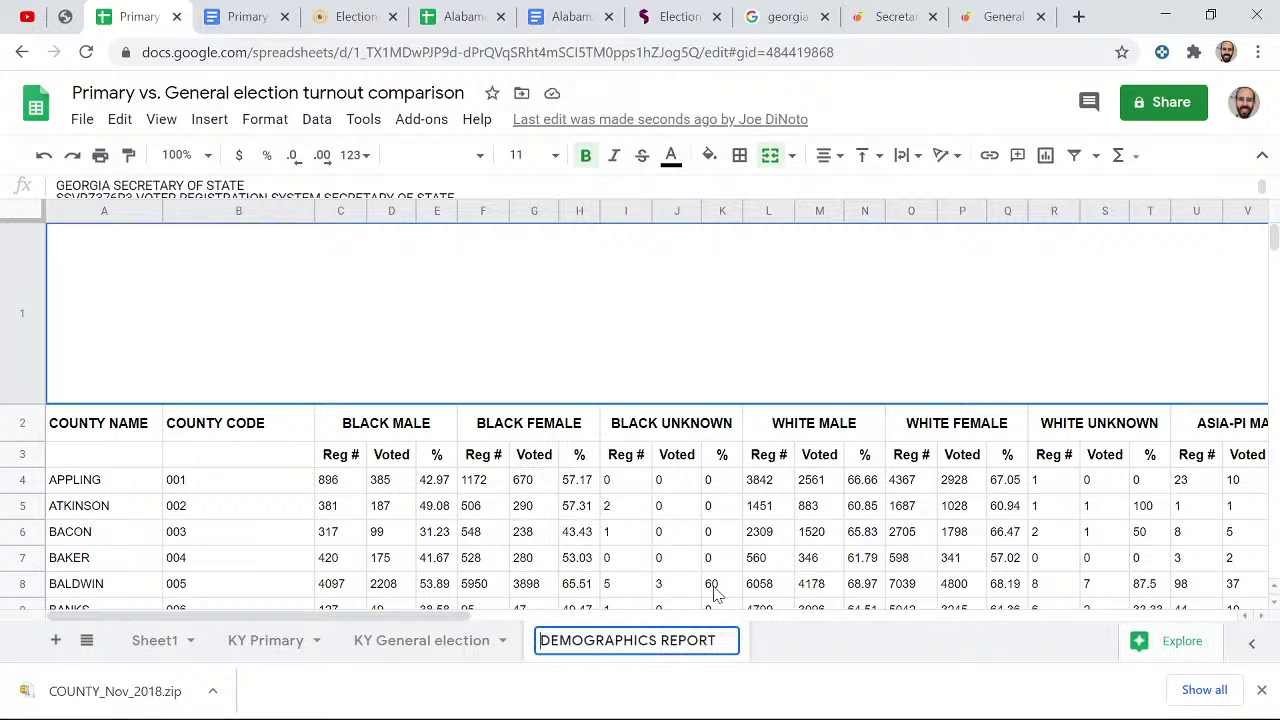
{"action": "type", "text": "GA 202"}
{"action": "type", "text": "0 General"}
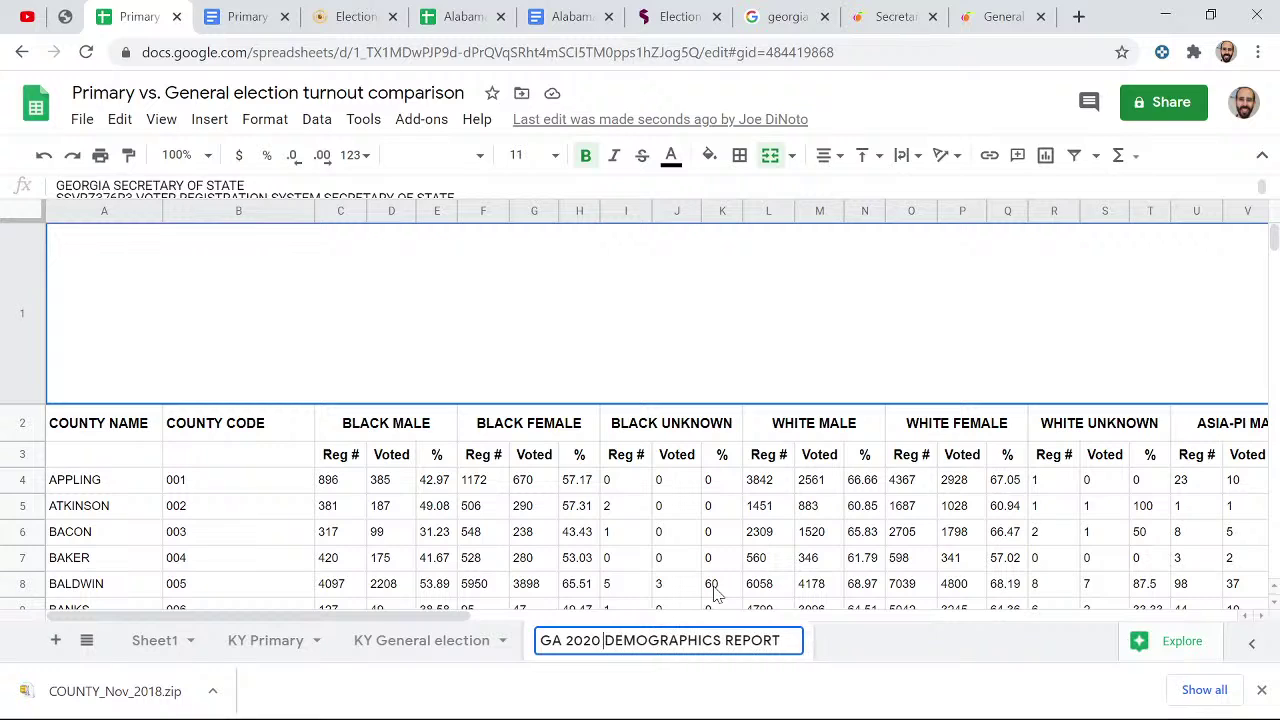
{"action": "key", "text": "ctrl+Delete"}
{"action": "key", "text": "ctrl+Delete"}
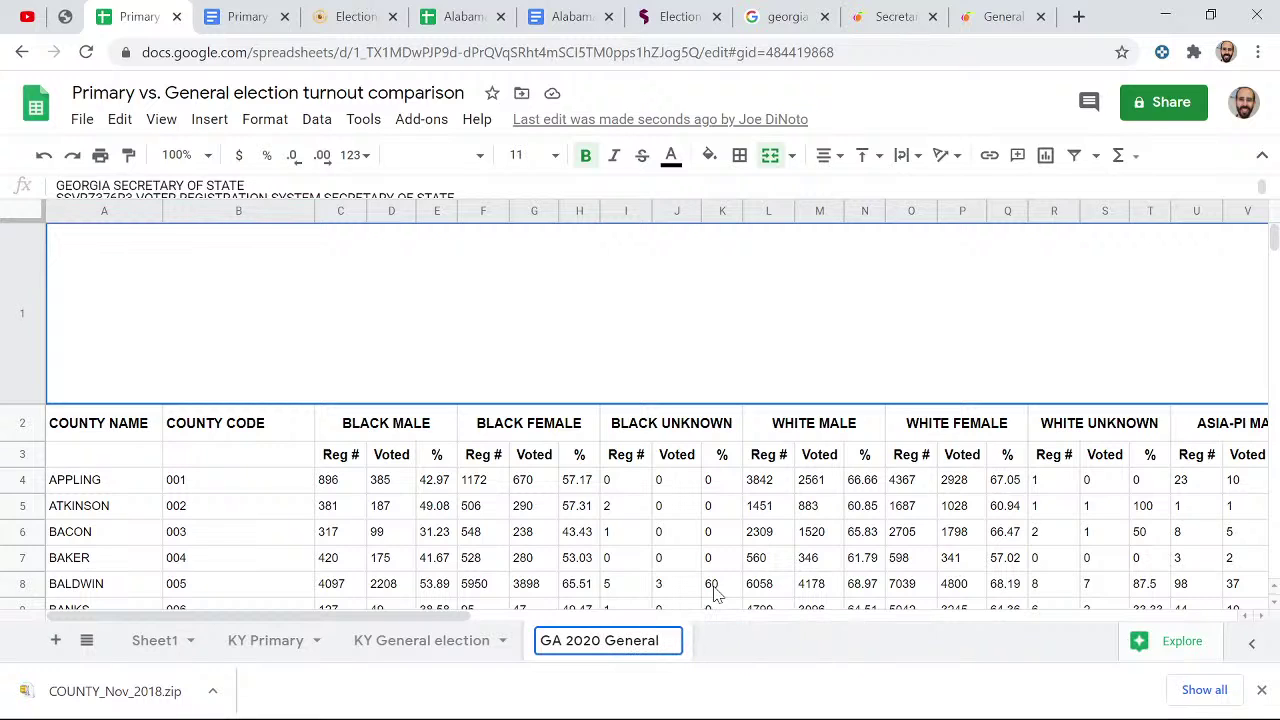
{"action": "key", "text": "Return"}
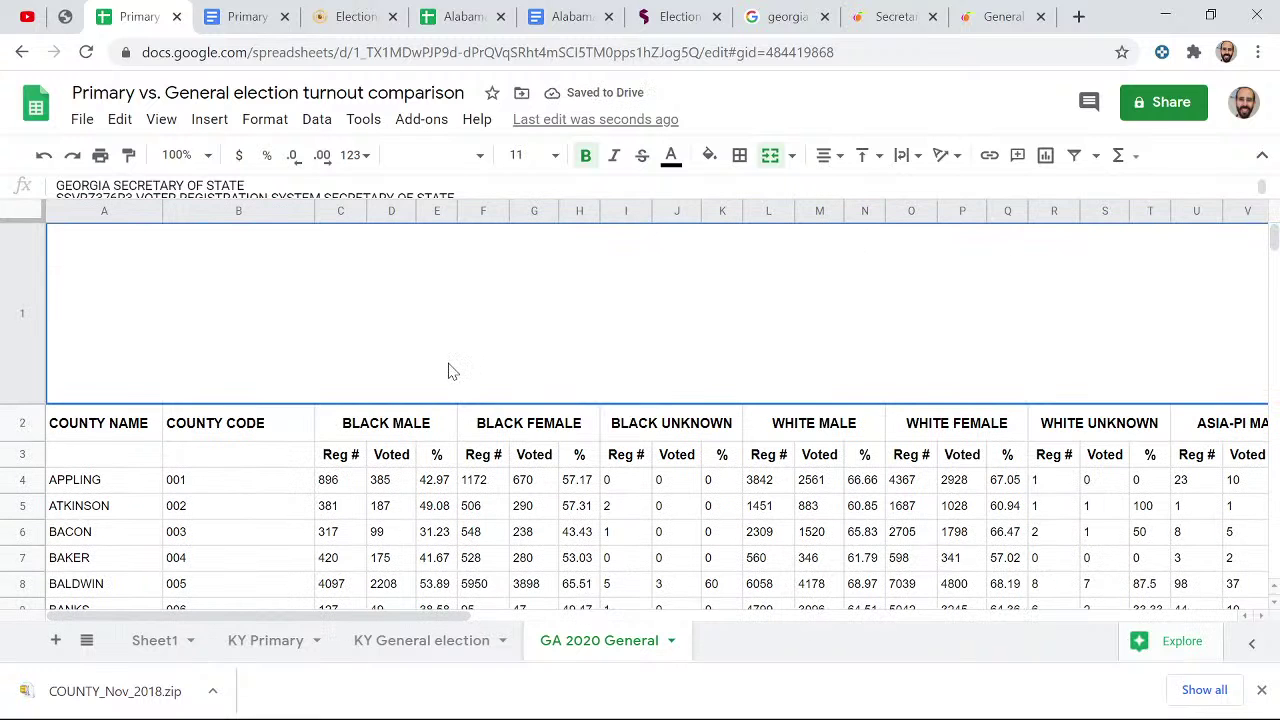
- Examine the county rows and the Black and White voter column groups in the Georgia sheet
{"action": "scroll", "coordinate": [265, 345], "scroll_direction": "down", "scroll_amount": 1}
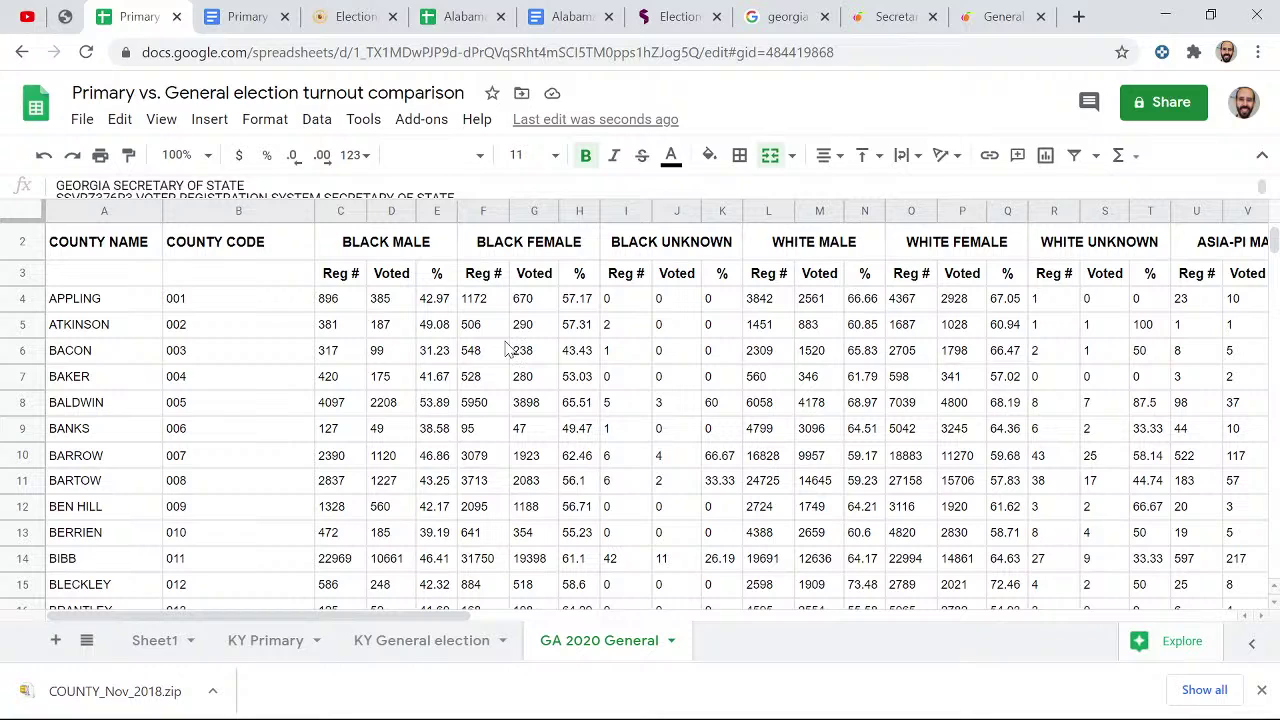
{"action": "left_click_drag", "start_coordinate": [123, 300], "coordinate": [447, 410]}
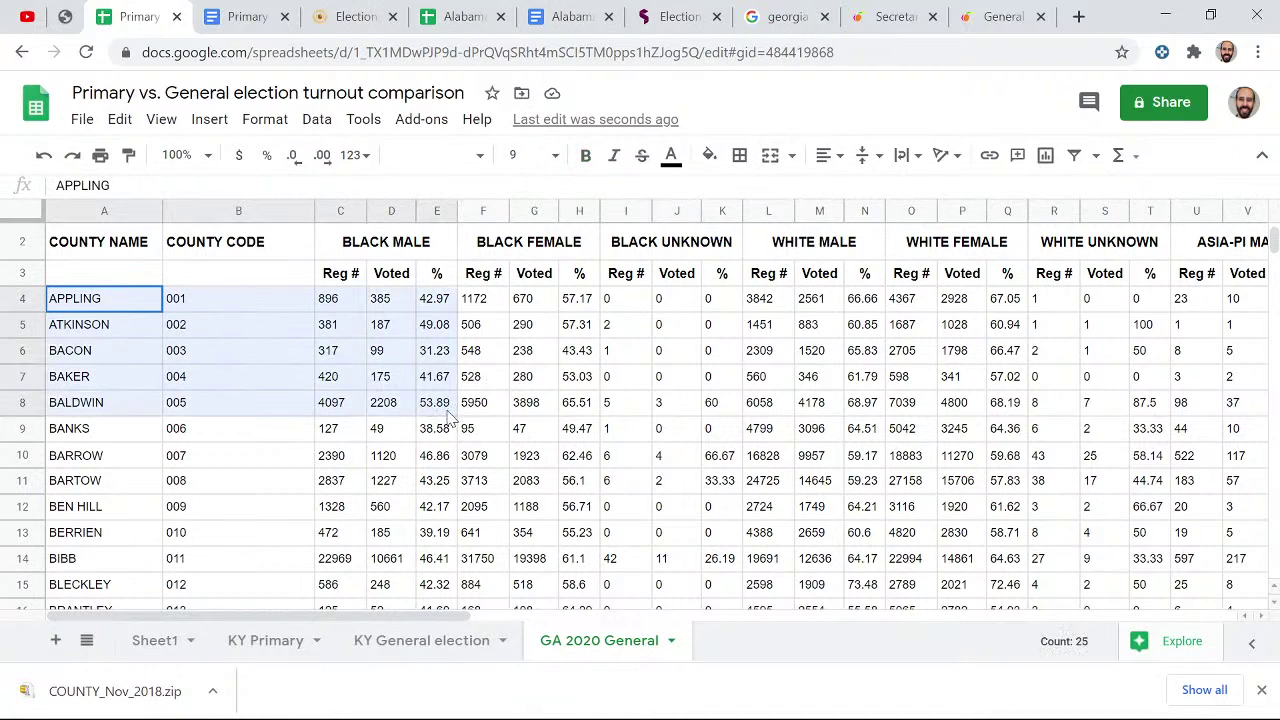
{"action": "left_click", "coordinate": [447, 410]}
{"action": "left_click", "coordinate": [342, 232]}
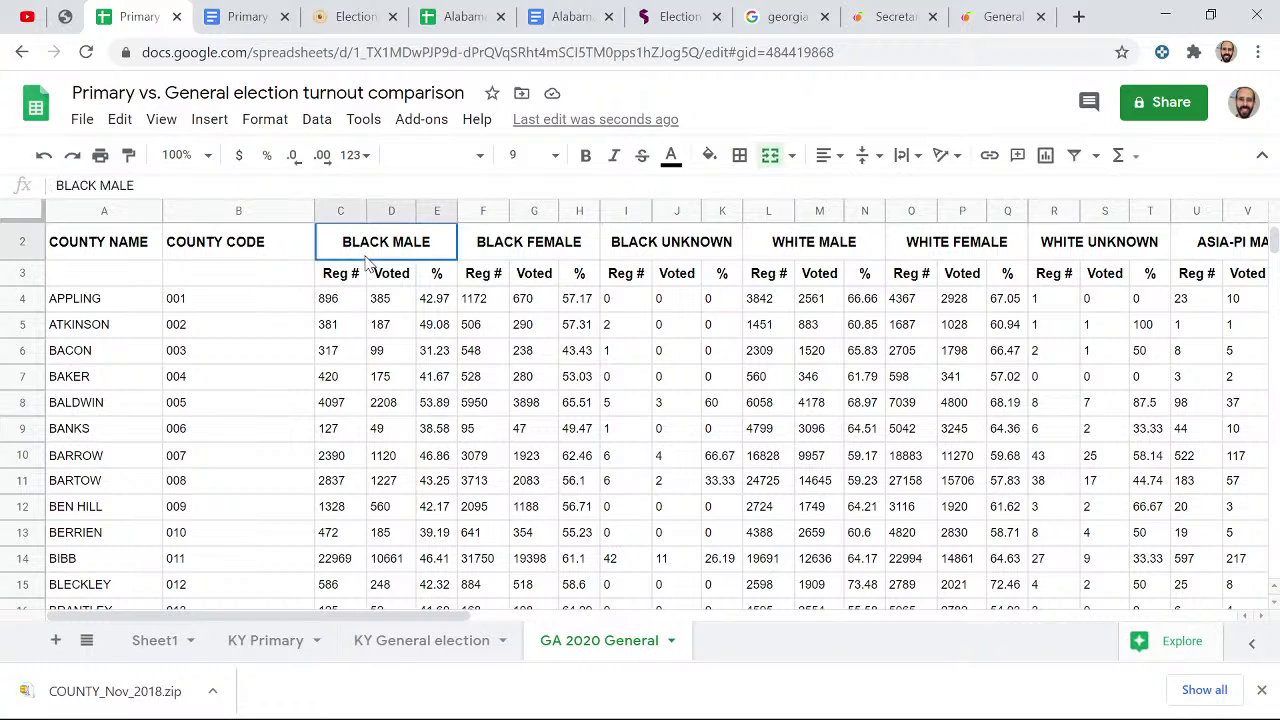
{"action": "left_click", "coordinate": [519, 256]}
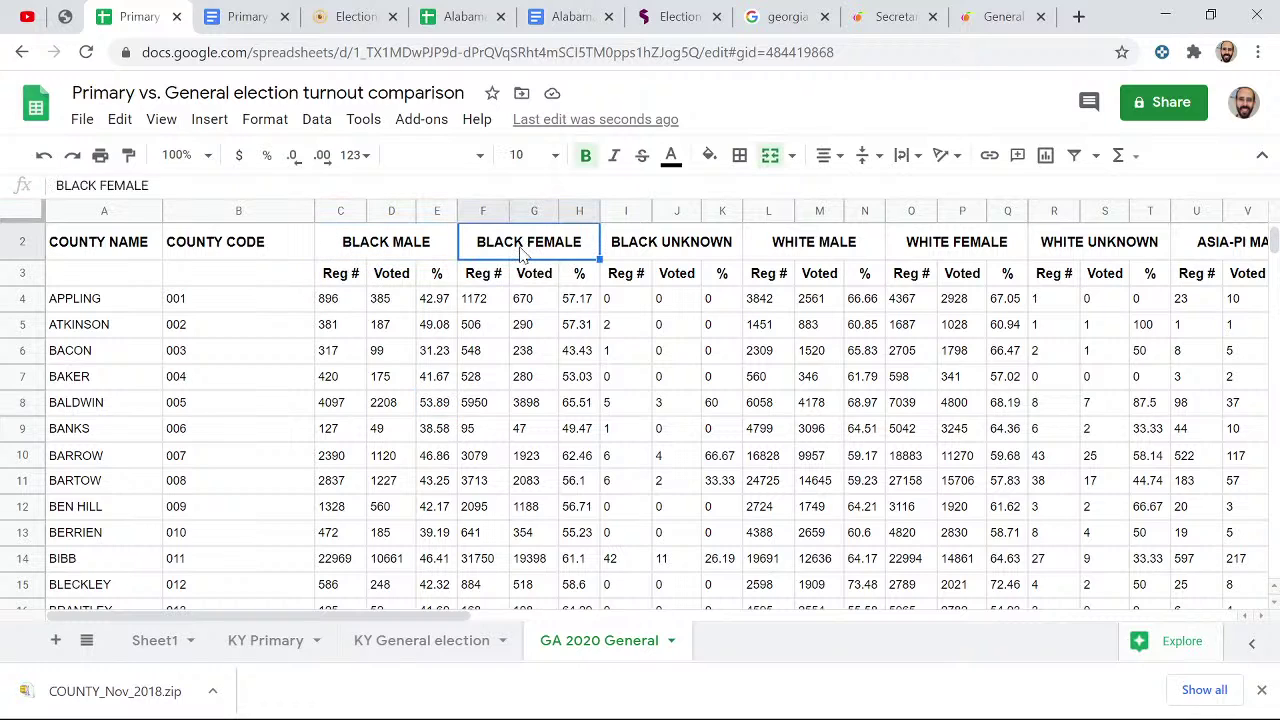
{"action": "left_click", "coordinate": [663, 256]}
{"action": "left_click", "coordinate": [794, 256]}
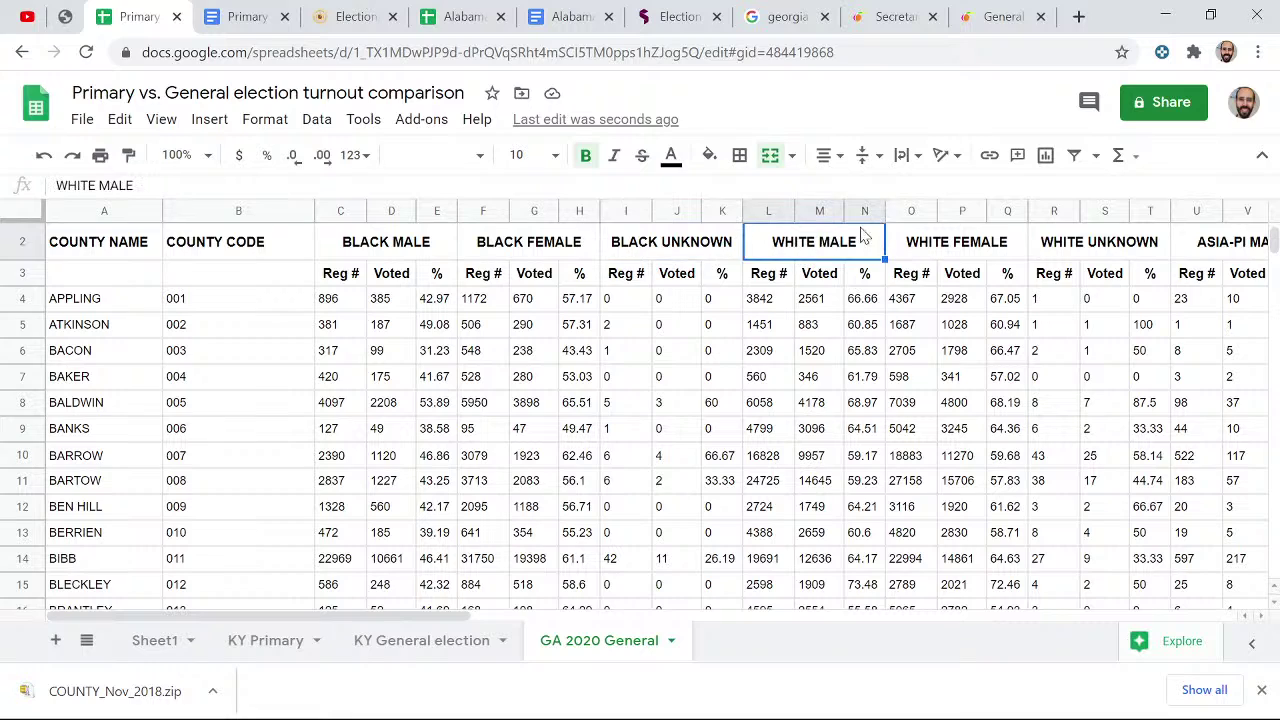
{"action": "left_click", "coordinate": [905, 245]}
- Review the Asian-Pacific and Hispanic-Latino column groups by gender in the header row of the Georgia sheet
{"action": "key", "text": "Right"}
{"action": "key", "text": "Right"}
{"action": "key", "text": "Right"}
{"action": "key", "text": "Right"}
{"action": "key", "text": "Right"}
{"action": "key", "text": "Right"}
{"action": "key", "text": "Right"}
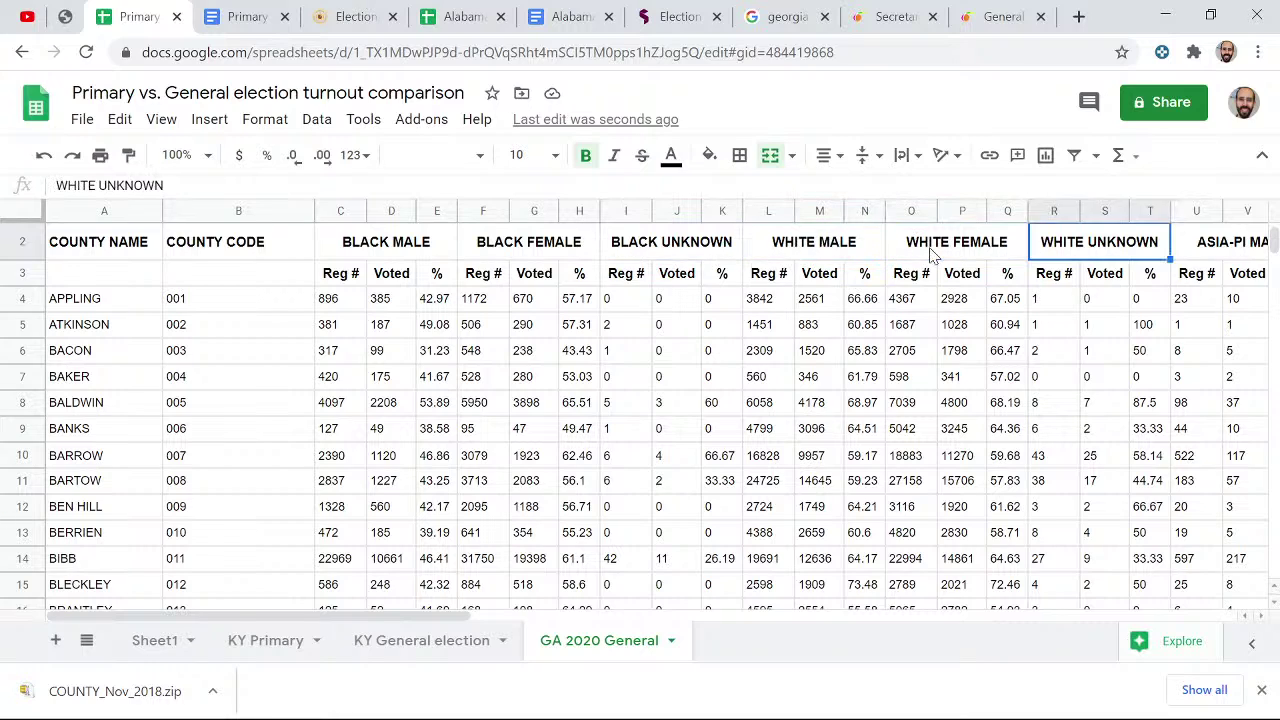
{"action": "key", "text": "Right"}
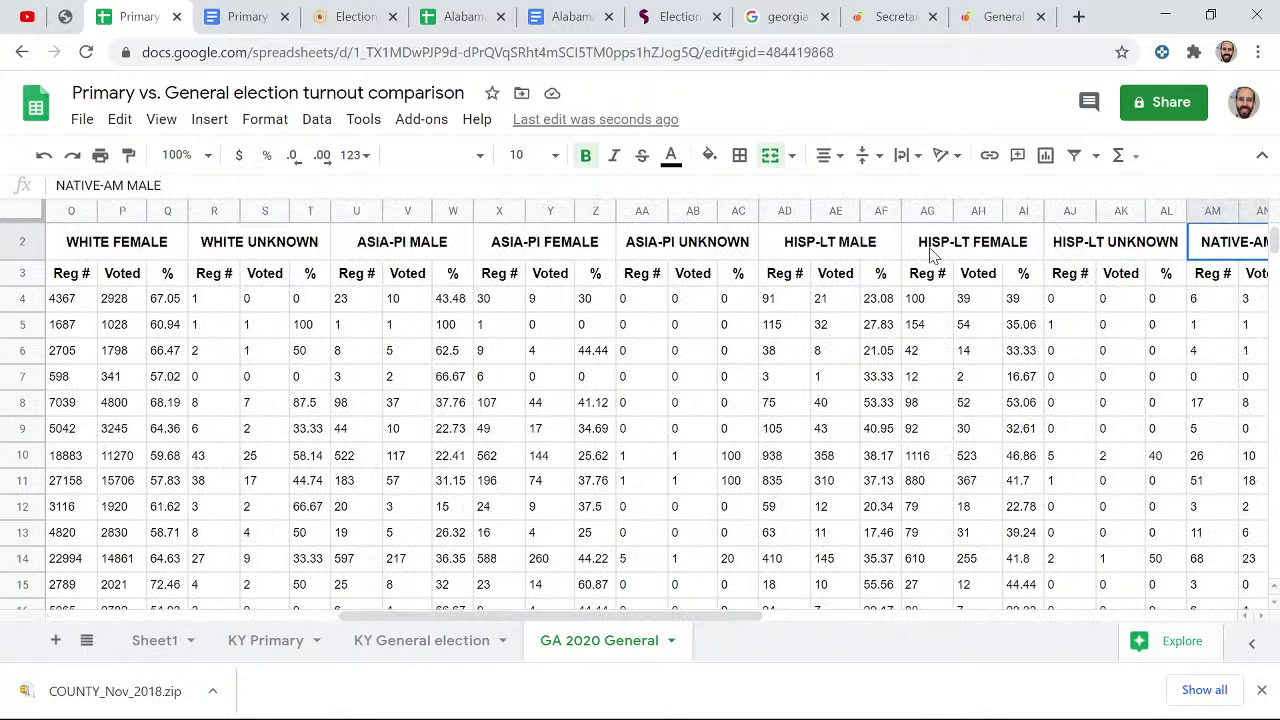
{"action": "key", "text": "Left"}
{"action": "key", "text": "Left"}
{"action": "key", "text": "Left"}
{"action": "key", "text": "Left"}
{"action": "key", "text": "Left"}
{"action": "key", "text": "Left"}
{"action": "key", "text": "Right"}
{"action": "key", "text": "Right"}
{"action": "key", "text": "Right"}
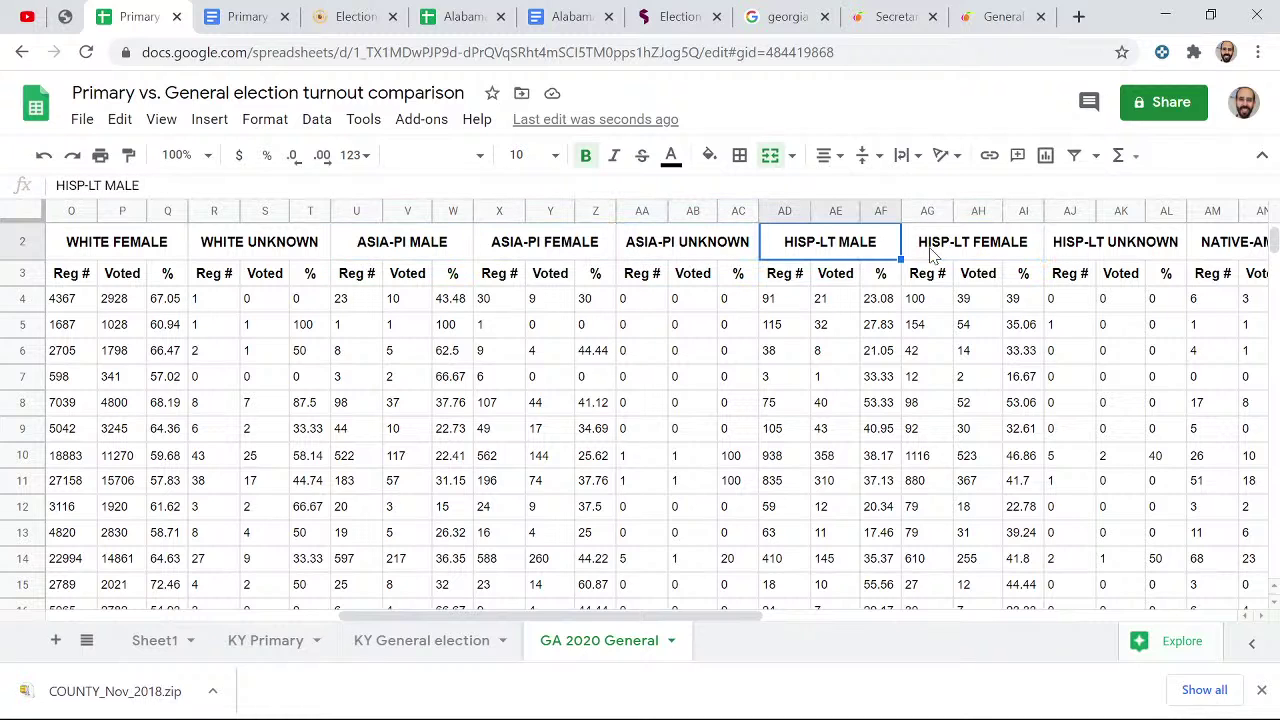
{"action": "key", "text": "Right"}
{"action": "key", "text": "Left"}
{"action": "key", "text": "Right"}
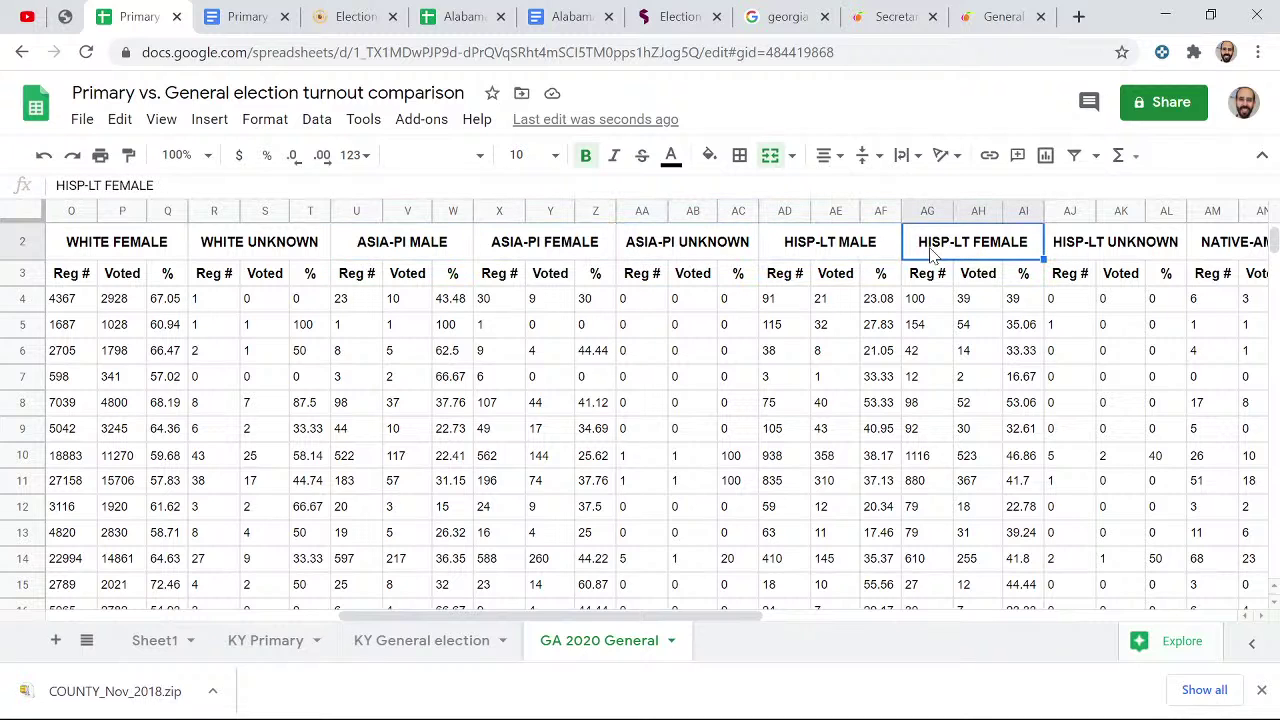
- Review the remaining header groups from Native American through Total Voters, ending at Appling county's total registered voters
{"action": "key", "text": "Right"}
{"action": "key", "text": "Right"}
{"action": "key", "text": "Right"}
{"action": "key", "text": "Right"}
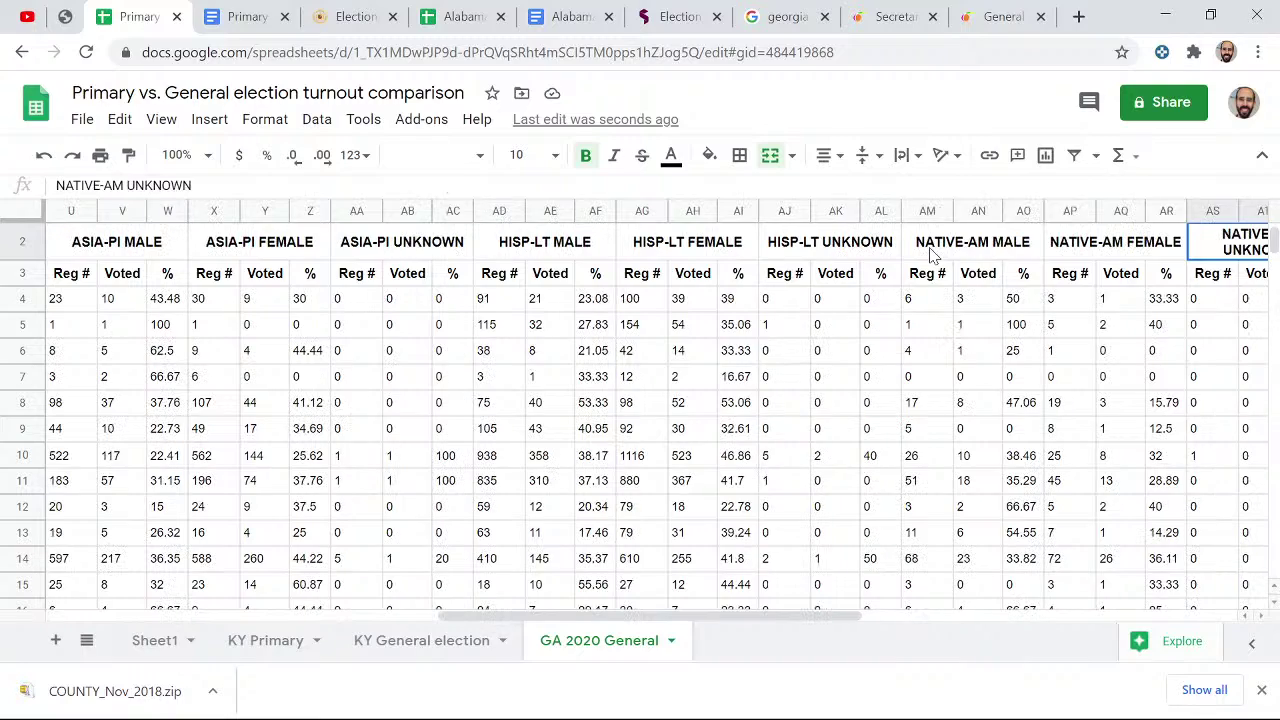
{"action": "key", "text": "Left"}
{"action": "key", "text": "Right"}
{"action": "key", "text": "Right"}
{"action": "key", "text": "Right"}
{"action": "key", "text": "Right"}
{"action": "key", "text": "Right"}
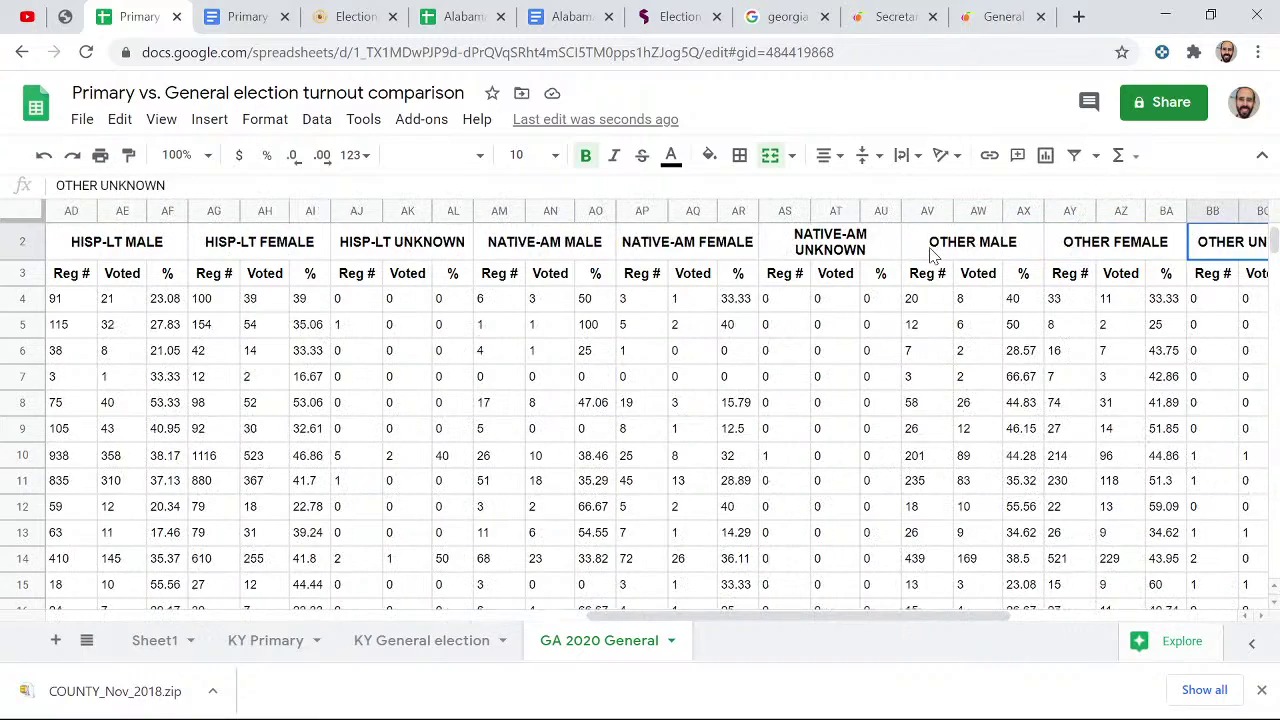
{"action": "key", "text": "Right"}
{"action": "key", "text": "Right"}
{"action": "key", "text": "Right"}
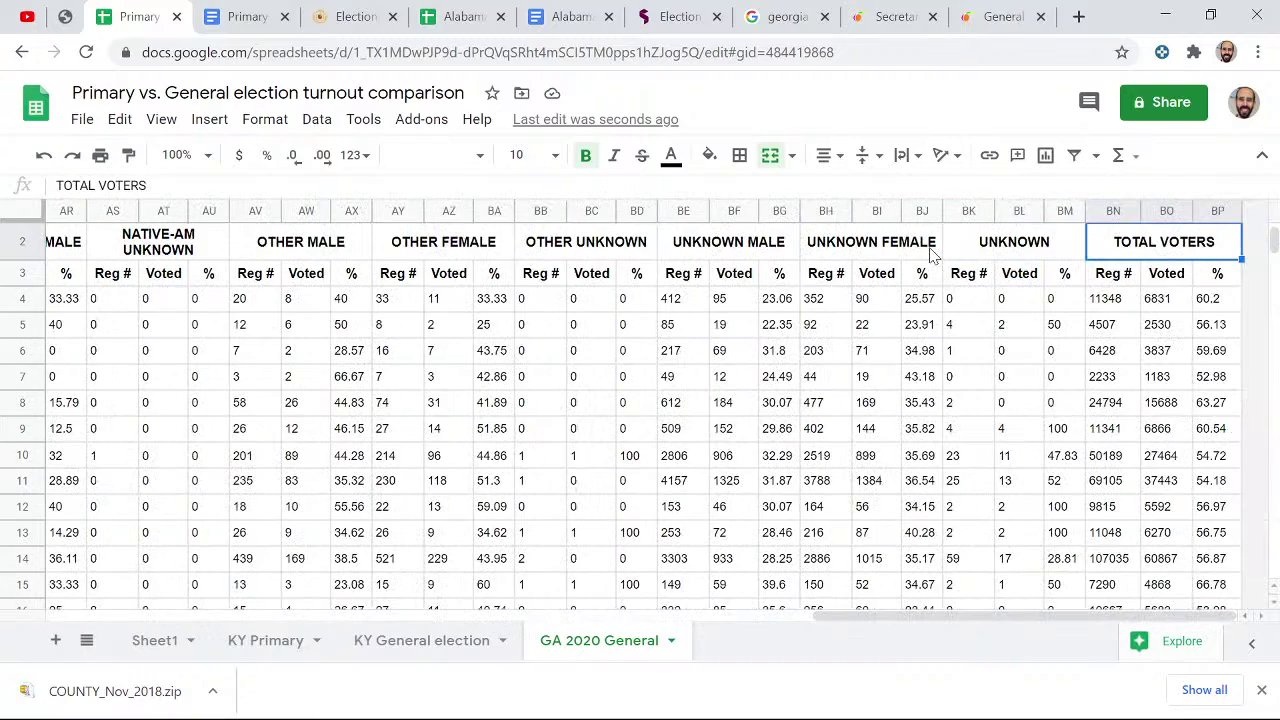
{"action": "key", "text": "Down"}
{"action": "key", "text": "Down"}
{"action": "key", "text": "Left"}
{"action": "key", "text": "Left"}
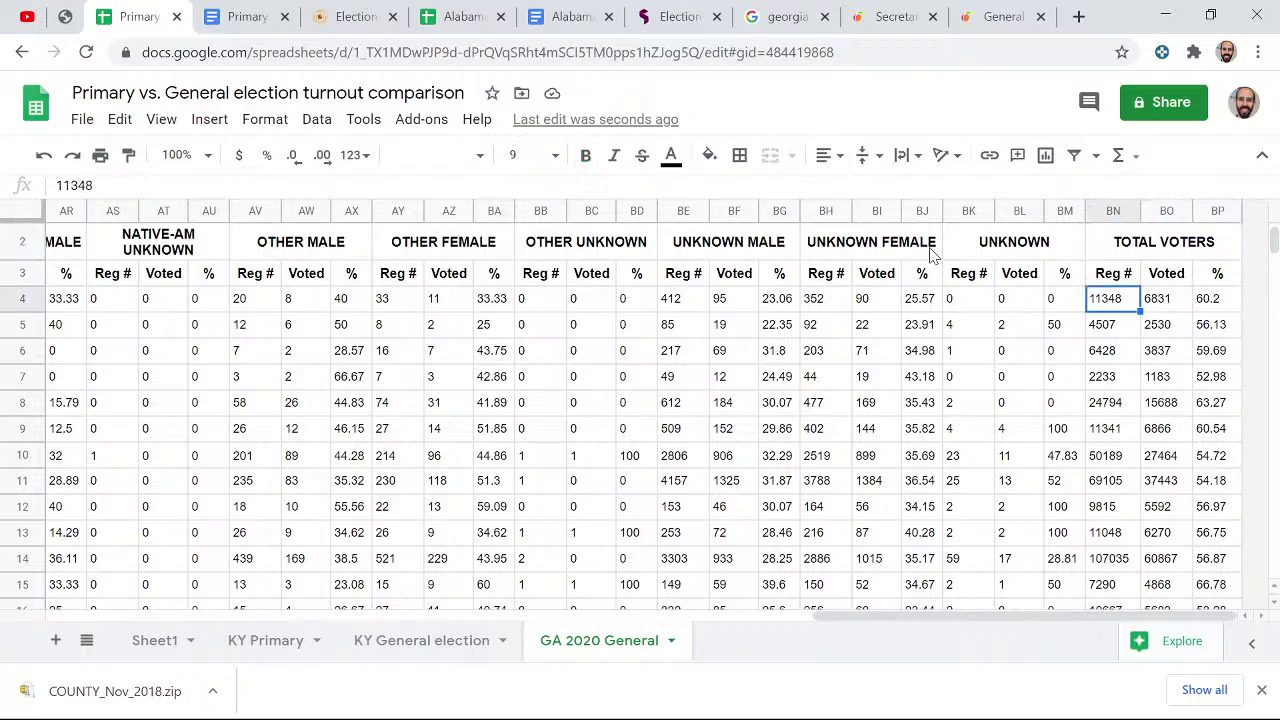
- Return to the county name column and look through the county rows down to the last county, Worth
{"action": "key", "text": "Left"}
{"action": "key", "text": "Left"}
{"action": "key", "text": "Left"}
{"action": "key", "text": "Left"}
{"action": "key", "text": "Left"}
{"action": "key", "text": "Left"}
{"action": "key", "text": "Left"}
{"action": "key", "text": "Left"}
{"action": "key", "text": "Left"}
{"action": "key", "text": "Left"}
{"action": "key", "text": "Left"}
{"action": "key", "text": "Left"}
{"action": "key", "text": "Left"}
{"action": "key", "text": "Left"}
{"action": "key", "text": "Left"}
{"action": "key", "text": "Left"}
{"action": "key", "text": "Left"}
{"action": "key", "text": "Left"}
{"action": "key", "text": "Left"}
{"action": "key", "text": "Left"}
{"action": "key", "text": "Left"}
{"action": "key", "text": "Left"}
{"action": "key", "text": "Left"}
{"action": "key", "text": "Left"}
{"action": "key", "text": "Left"}
{"action": "key", "text": "Left"}
{"action": "key", "text": "Left"}
{"action": "key", "text": "Left"}
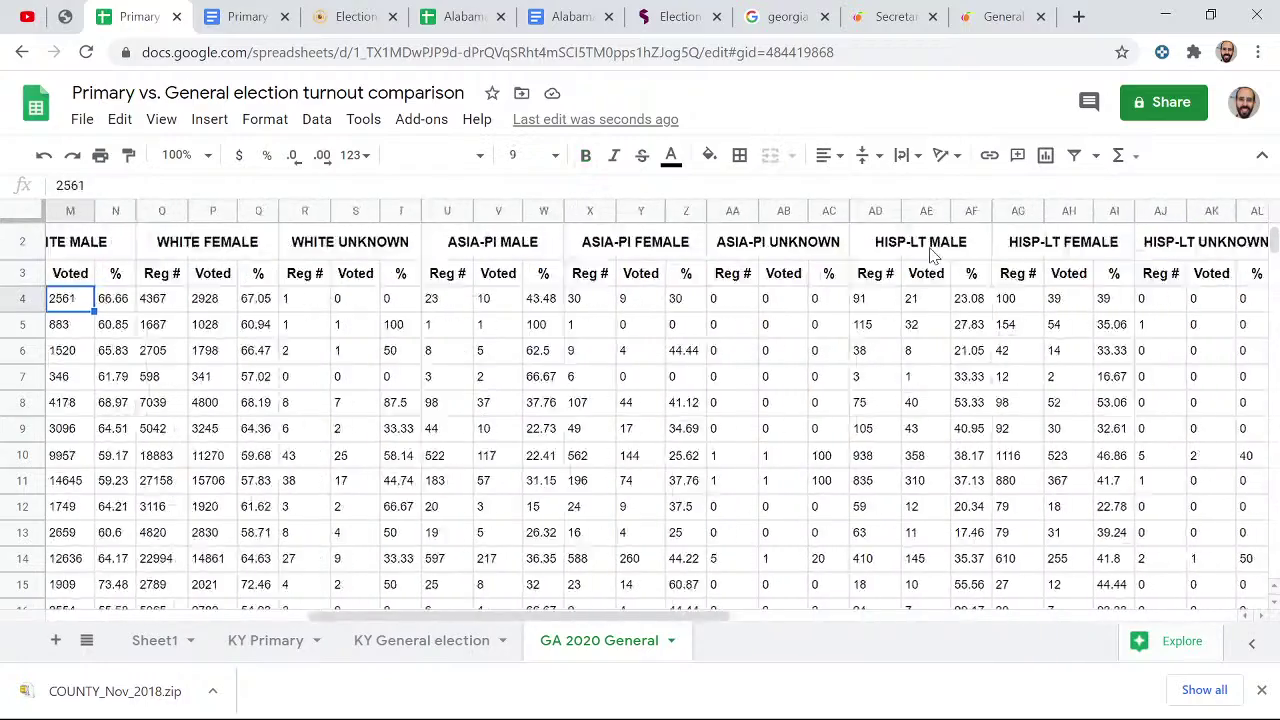
{"action": "key", "text": "Down"}
{"action": "key", "text": "Down"}
{"action": "key", "text": "Down"}
{"action": "key", "text": "Down"}
{"action": "key", "text": "Down"}
{"action": "key", "text": "Down"}
{"action": "key", "text": "Down"}
{"action": "key", "text": "Down"}
{"action": "key", "text": "Down"}
{"action": "key", "text": "Down"}
{"action": "key", "text": "Down"}
{"action": "key", "text": "Down"}
{"action": "key", "text": "Down"}
{"action": "key", "text": "Down"}
{"action": "key", "text": "Down"}
{"action": "key", "text": "Down"}
{"action": "key", "text": "Down"}
{"action": "key", "text": "Down"}
{"action": "key", "text": "Down"}
{"action": "key", "text": "Down"}
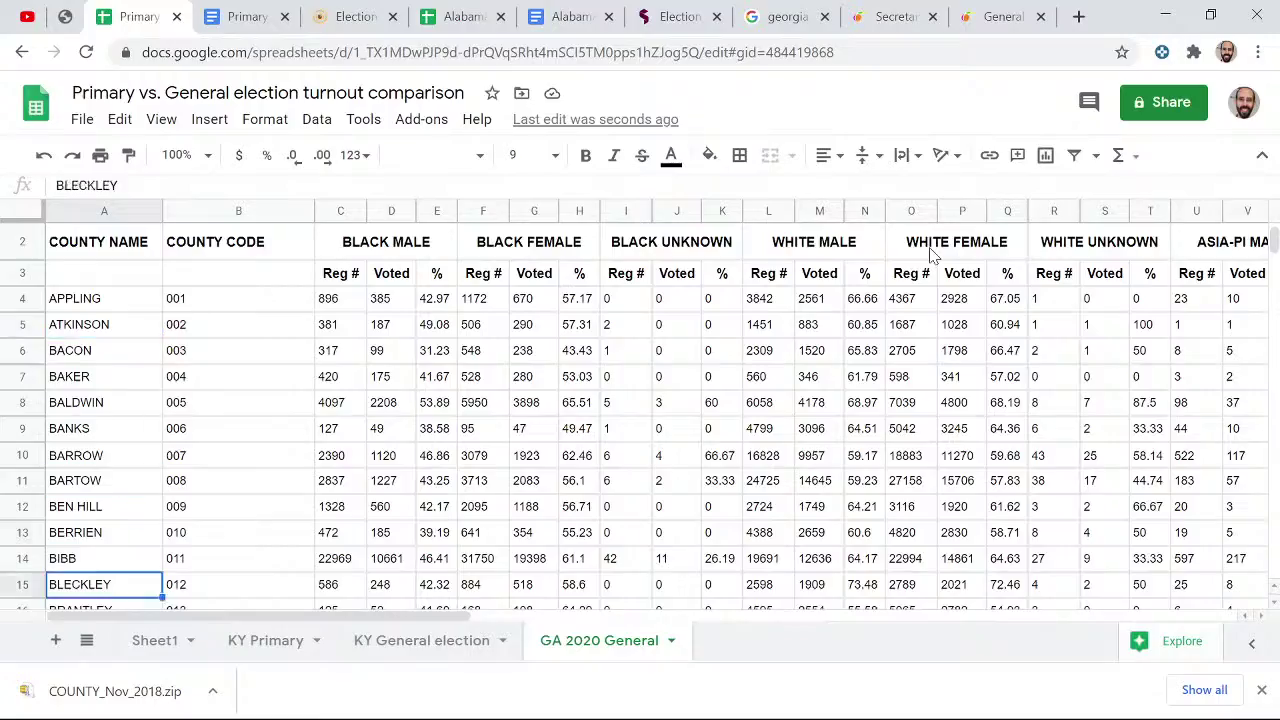
{"action": "key", "text": "Down"}
{"action": "key", "text": "Down"}
{"action": "key", "text": "Down"}
{"action": "key", "text": "Down"}
{"action": "key", "text": "Down"}
{"action": "key", "text": "Down"}
{"action": "key", "text": "Down"}
{"action": "key", "text": "Down"}
{"action": "key", "text": "Down"}
{"action": "key", "text": "Down"}
{"action": "key", "text": "Down"}
{"action": "key", "text": "Down"}
{"action": "key", "text": "Down"}
{"action": "key", "text": "Down"}
{"action": "key", "text": "Down"}
{"action": "key", "text": "Down"}
{"action": "key", "text": "Down"}
{"action": "key", "text": "Down"}
{"action": "key", "text": "Down"}
{"action": "key", "text": "Down"}
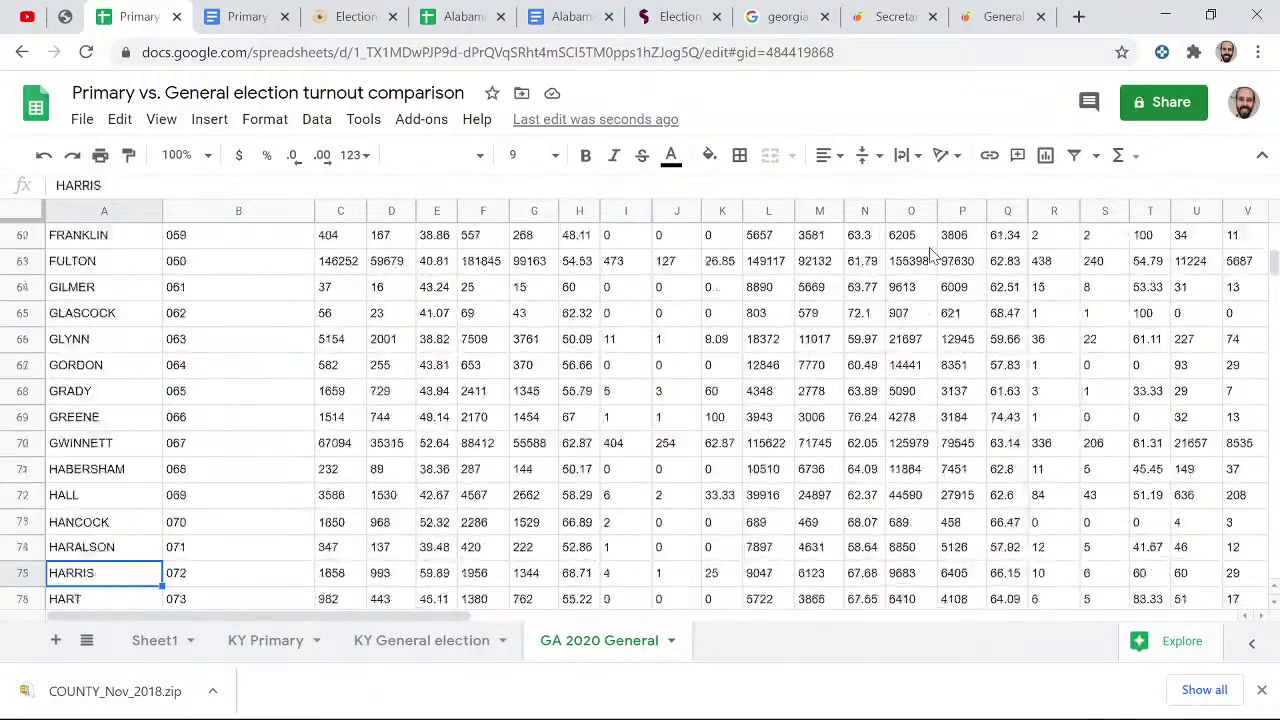
{"action": "key", "text": "Down"}
{"action": "key", "text": "Down"}
{"action": "key", "text": "Down"}
{"action": "key", "text": "Down"}
{"action": "key", "text": "Down"}
{"action": "key", "text": "Down"}
{"action": "key", "text": "Down"}
{"action": "key", "text": "Down"}
{"action": "key", "text": "Down"}
{"action": "key", "text": "Down"}
{"action": "key", "text": "Down"}
{"action": "key", "text": "Down"}
{"action": "key", "text": "Down"}
{"action": "key", "text": "Down"}
{"action": "key", "text": "Down"}
{"action": "key", "text": "Down"}
{"action": "key", "text": "Down"}
{"action": "key", "text": "Down"}
{"action": "key", "text": "Down"}
{"action": "key", "text": "Down"}
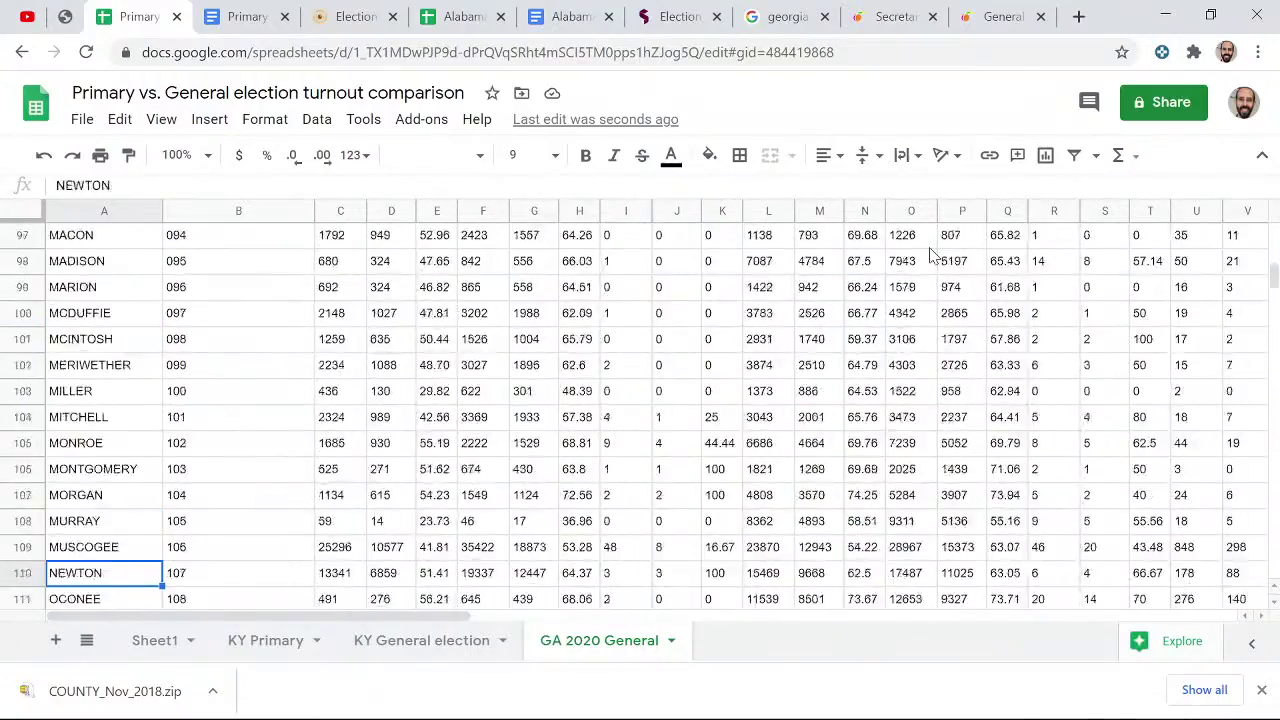
{"action": "key", "text": "Down"}
{"action": "key", "text": "Down"}
{"action": "key", "text": "Down"}
{"action": "key", "text": "Down"}
{"action": "key", "text": "Down"}
{"action": "key", "text": "Down"}
{"action": "key", "text": "Down"}
{"action": "key", "text": "Down"}
{"action": "key", "text": "Down"}
{"action": "key", "text": "Down"}
{"action": "key", "text": "Down"}
{"action": "key", "text": "Down"}
{"action": "key", "text": "Down"}
{"action": "key", "text": "Down"}
{"action": "key", "text": "Down"}
{"action": "key", "text": "Down"}
{"action": "key", "text": "Down"}
{"action": "key", "text": "Down"}
{"action": "key", "text": "Down"}
{"action": "key", "text": "Down"}
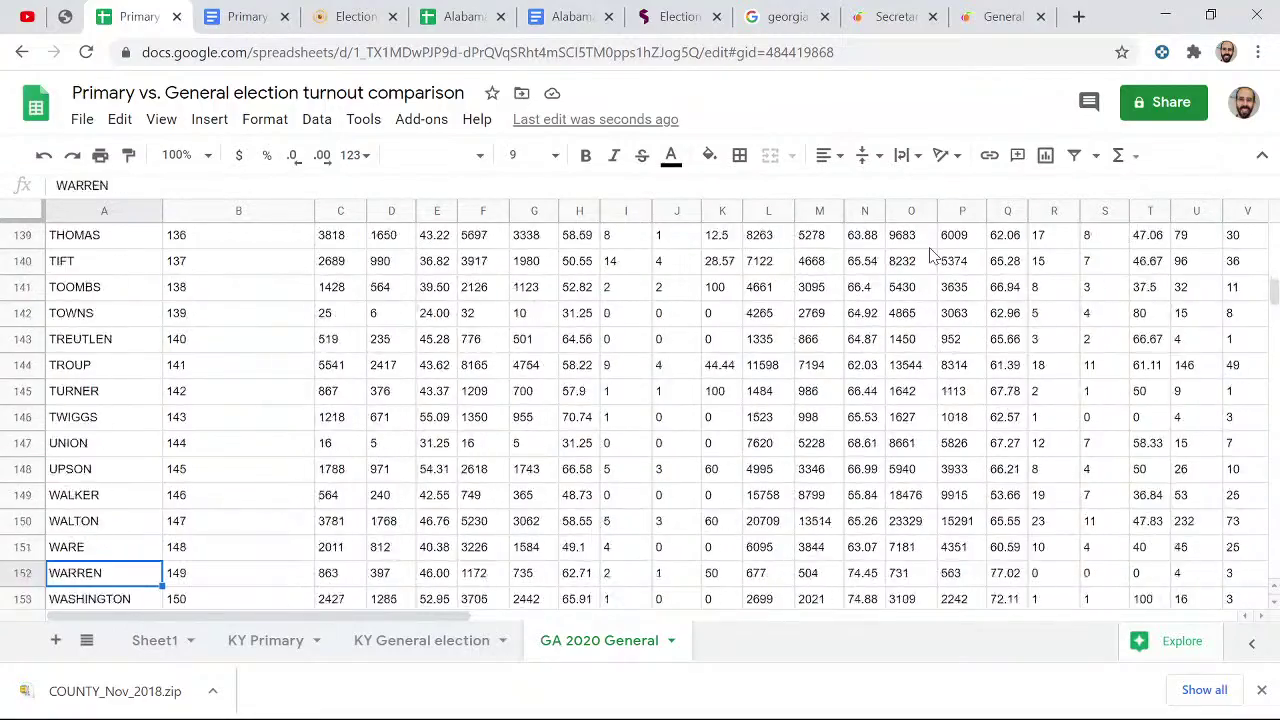
{"action": "key", "text": "Up"}
{"action": "key", "text": "Up"}
{"action": "key", "text": "Up"}
{"action": "key", "text": "Up"}
{"action": "key", "text": "Up"}
{"action": "key", "text": "Up"}
{"action": "key", "text": "Up"}
{"action": "key", "text": "Up"}
{"action": "key", "text": "Up"}
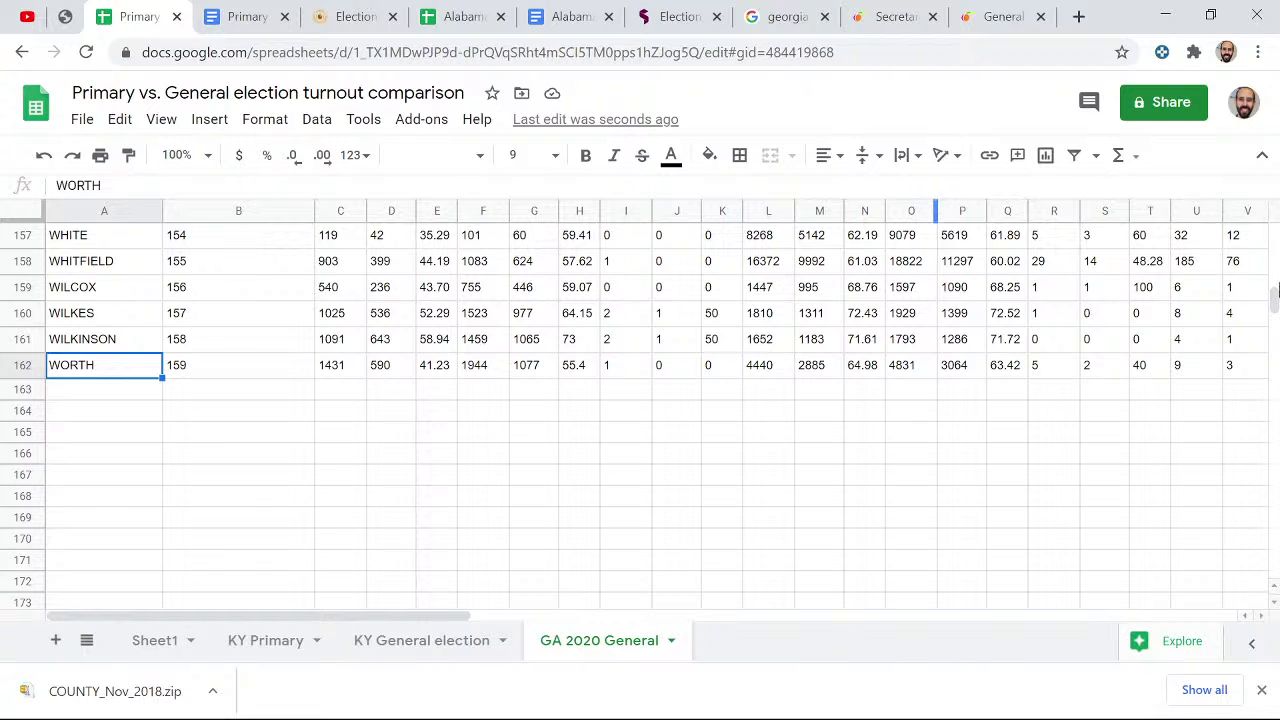
- Enlarge the formula bar slightly and shrink row 1 to fit the five lines of the report title
{"action": "scroll", "coordinate": [1045, 288], "scroll_direction": "up", "scroll_amount": 20}
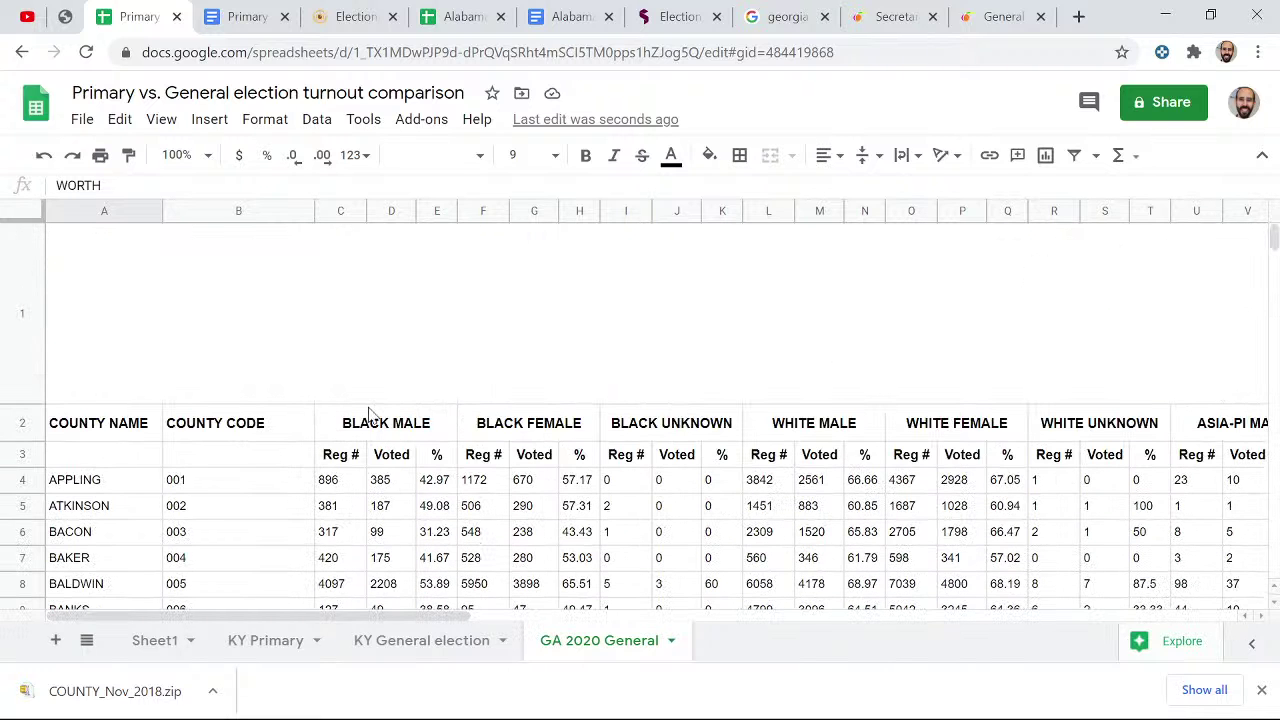
{"action": "left_click", "coordinate": [145, 355]}
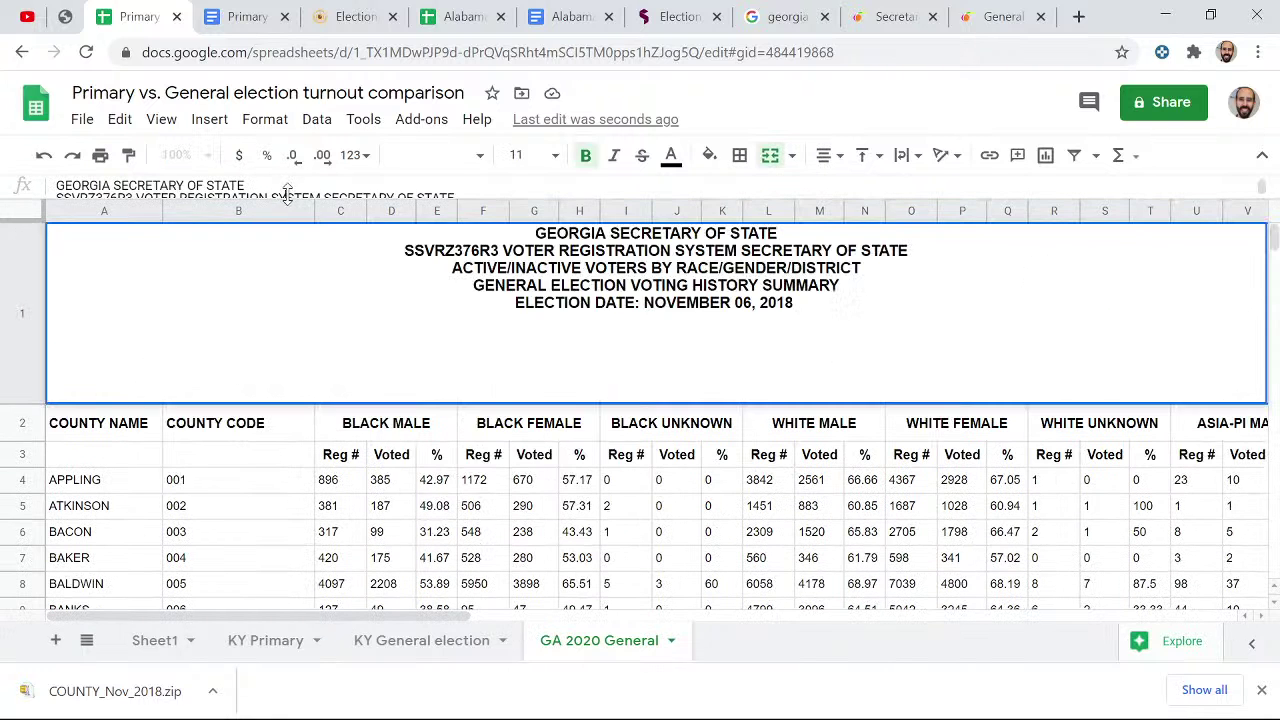
{"action": "left_click_drag", "start_coordinate": [287, 197], "coordinate": [295, 209]}
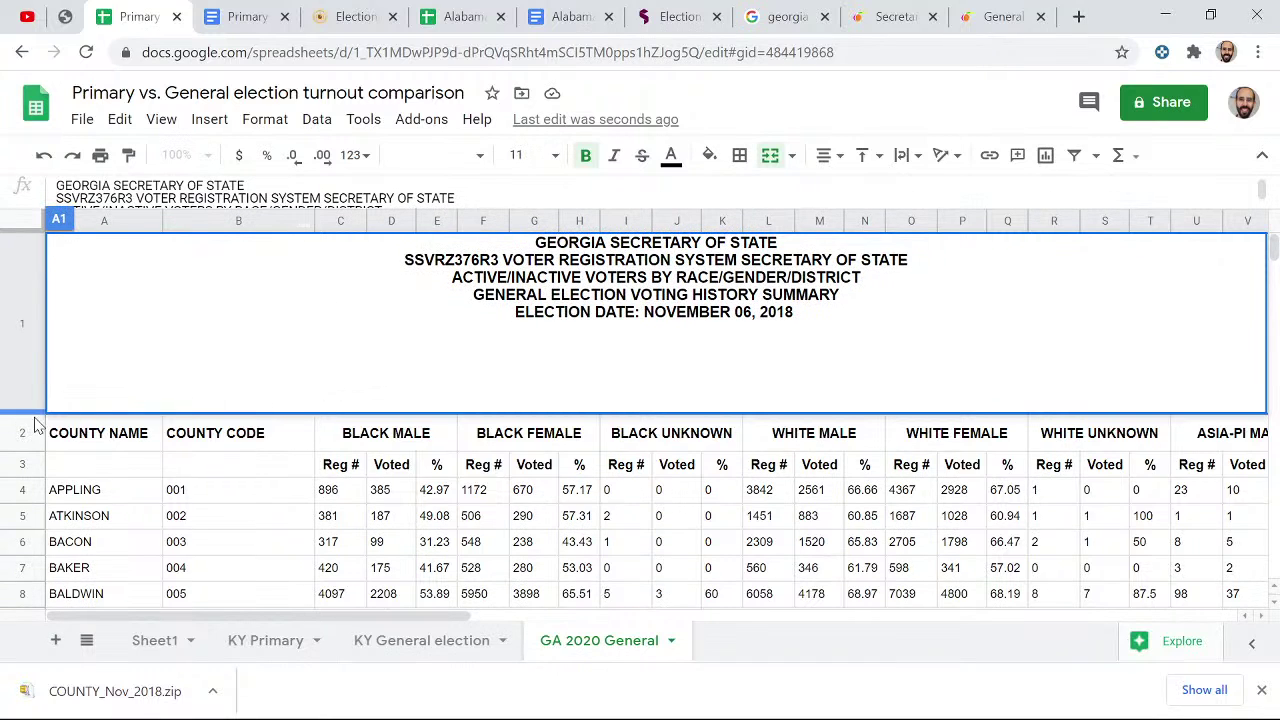
{"action": "left_click_drag", "start_coordinate": [29, 408], "coordinate": [29, 328]}
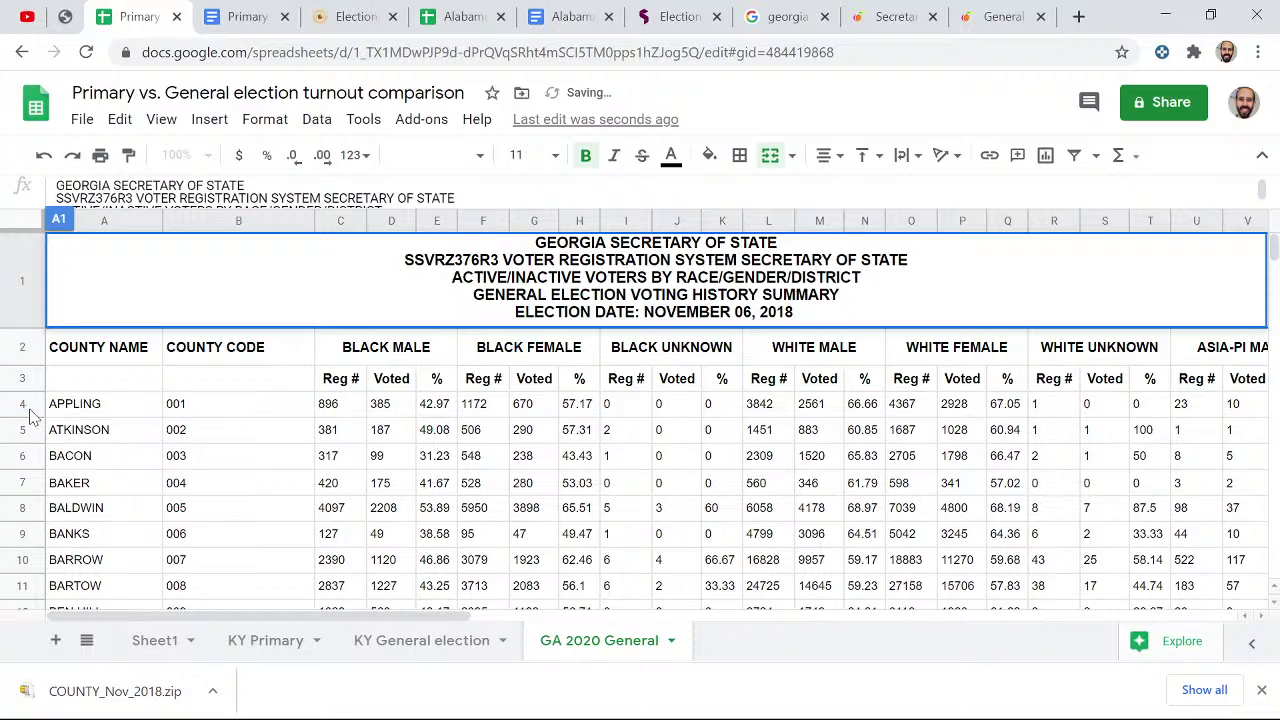
- Compare male and female turnout percentages for Black and White voters in Appling county, checking Atkinson's Black male percentage too
{"action": "left_click", "coordinate": [106, 408]}
{"action": "left_click", "coordinate": [438, 406]}
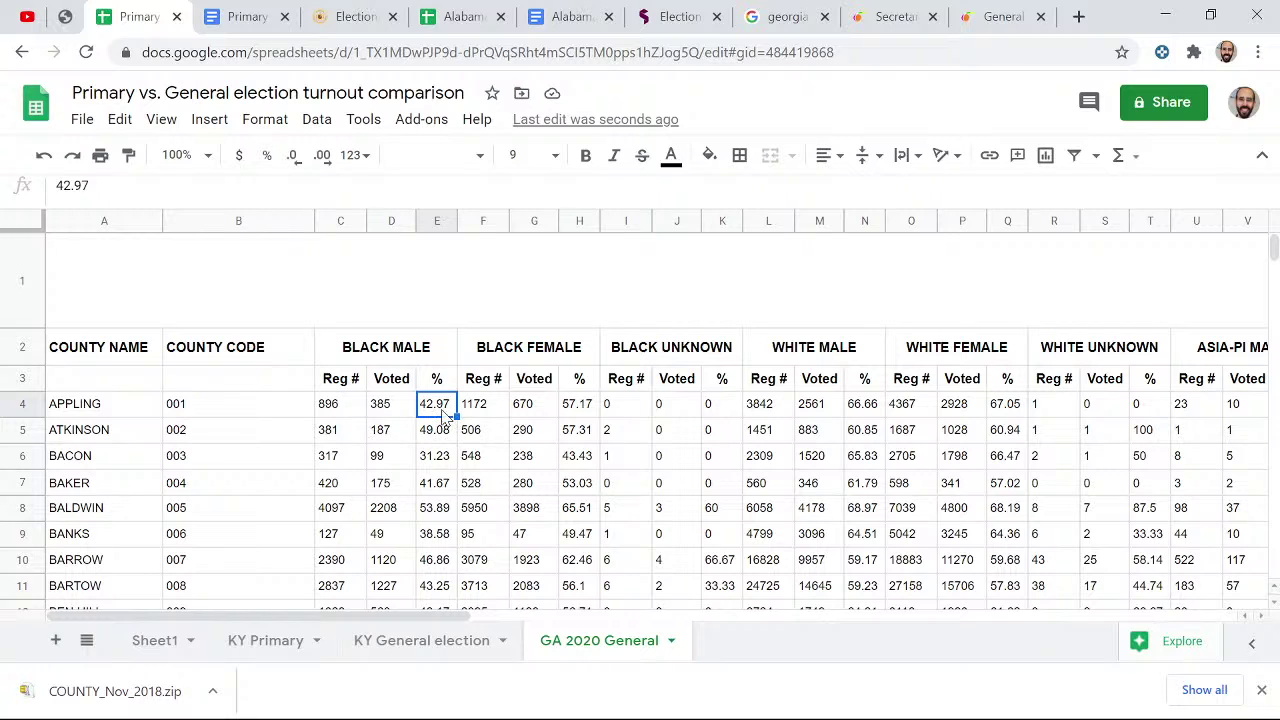
{"action": "left_click", "coordinate": [588, 409]}
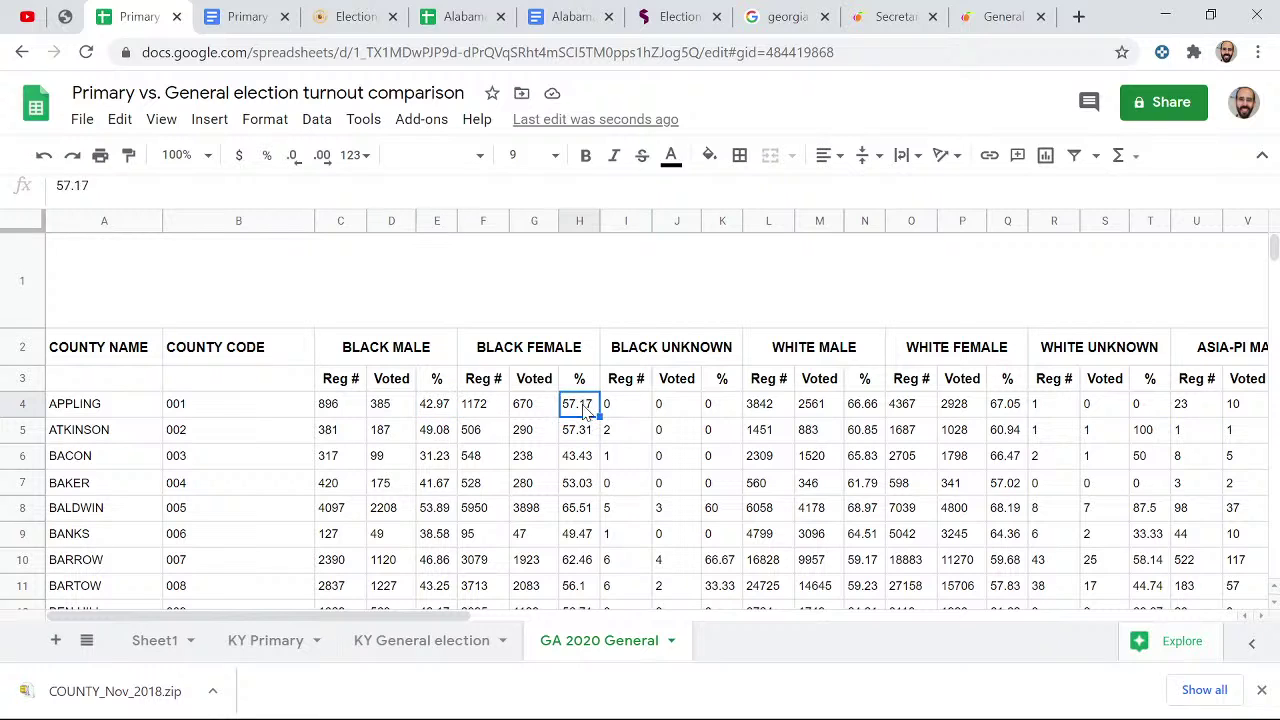
{"action": "left_click", "coordinate": [422, 438]}
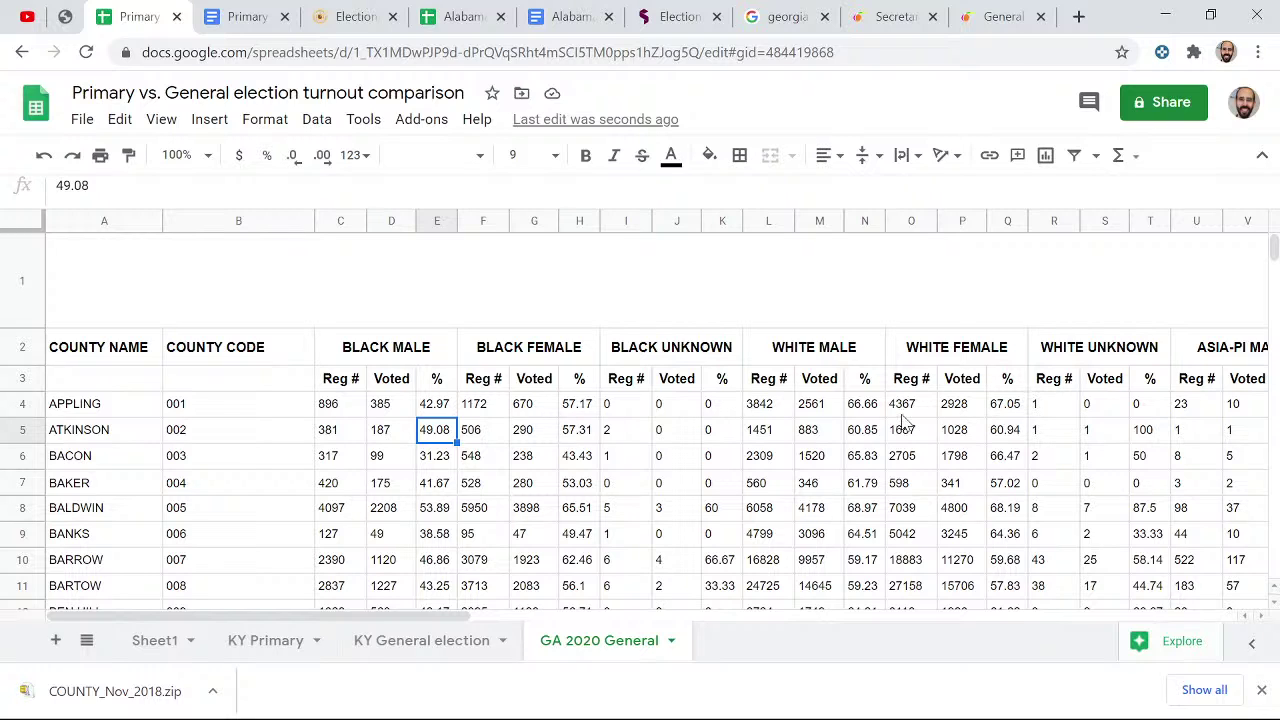
{"action": "left_click", "coordinate": [861, 410]}
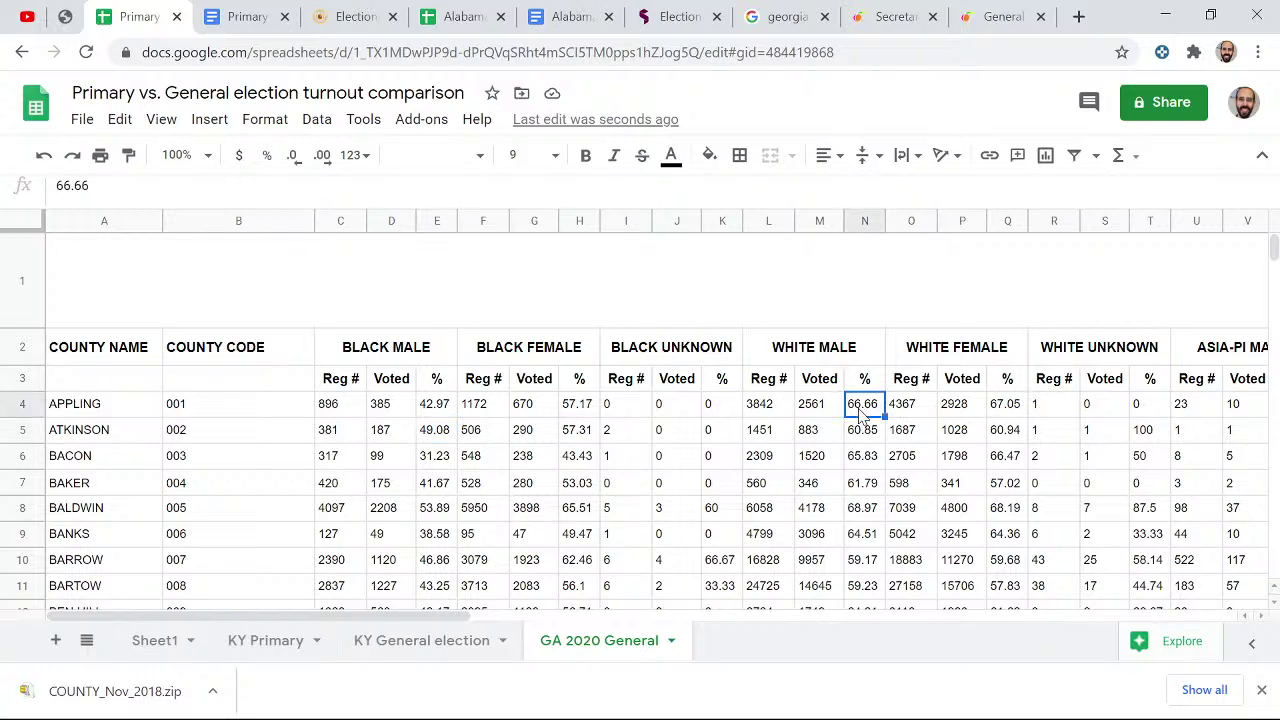
{"action": "left_click", "coordinate": [1012, 410]}
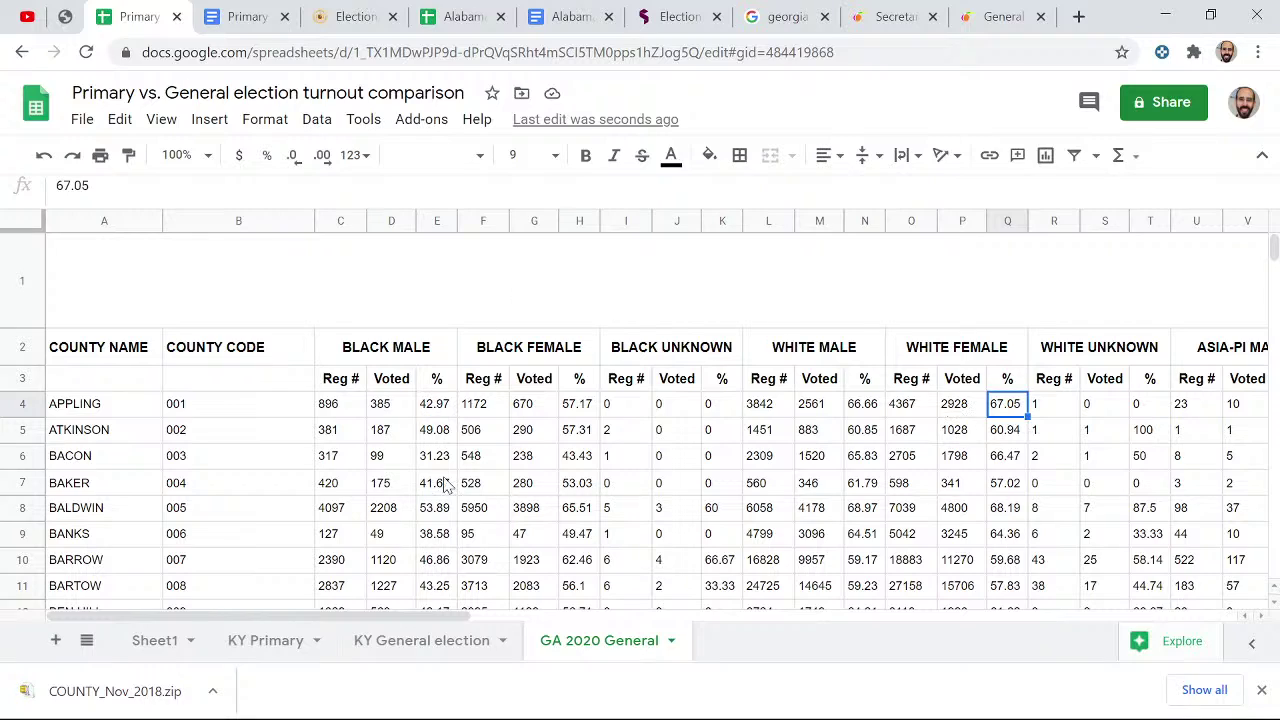
- Freeze the Georgia sheet's rows up to row 3 so the headers stay in view above the county rows
{"action": "left_click", "coordinate": [112, 408]}
{"action": "scroll", "coordinate": [556, 410], "scroll_direction": "down", "scroll_amount": 12}
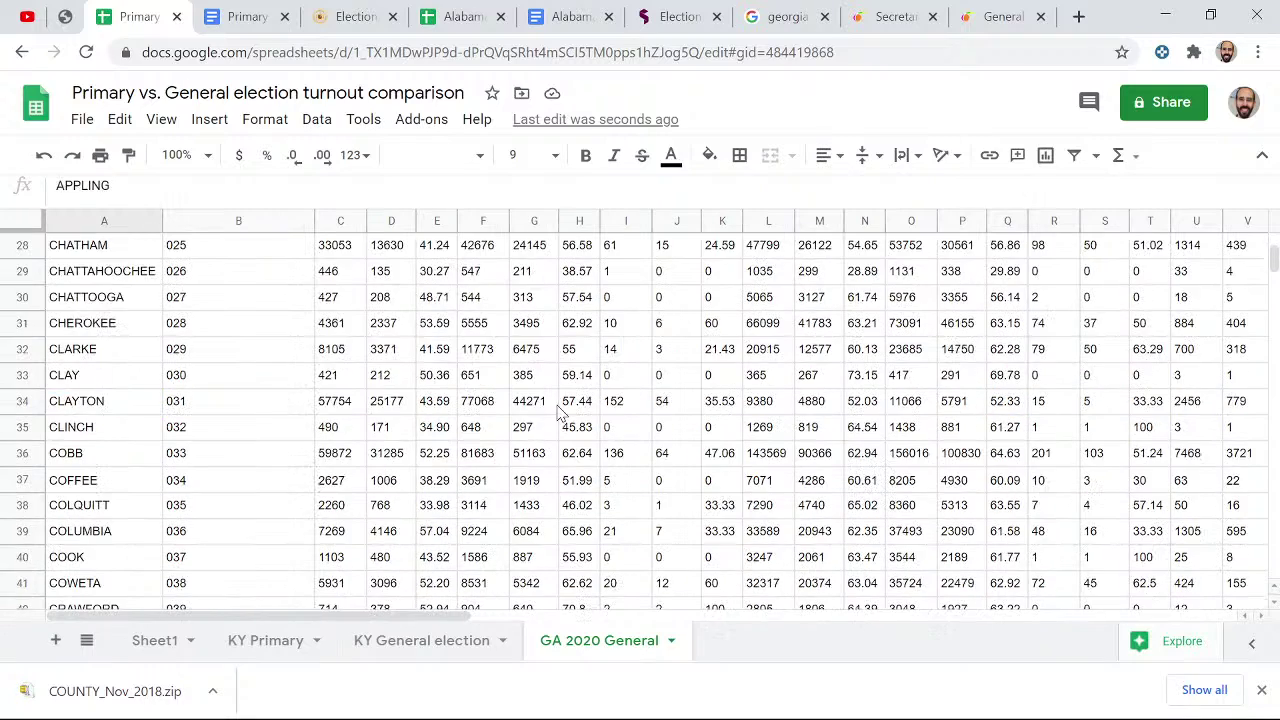
{"action": "scroll", "coordinate": [432, 380], "scroll_direction": "up", "scroll_amount": 12}
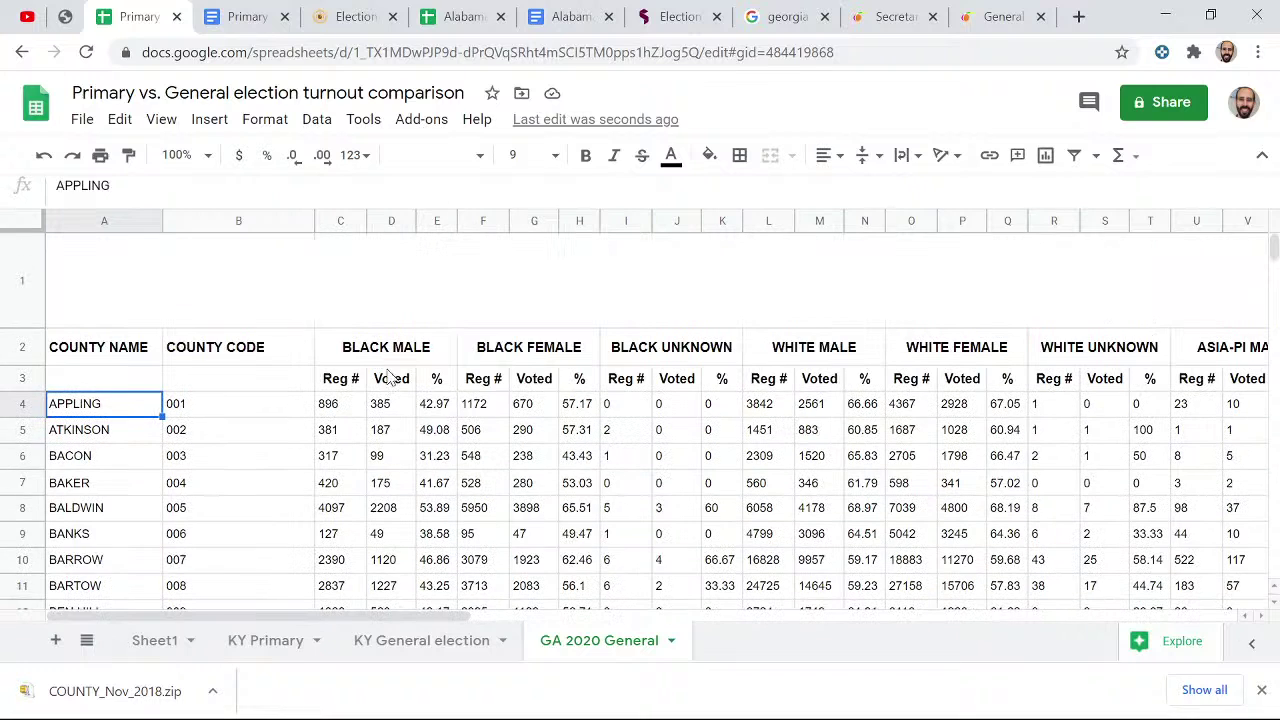
{"action": "left_click", "coordinate": [24, 380]}
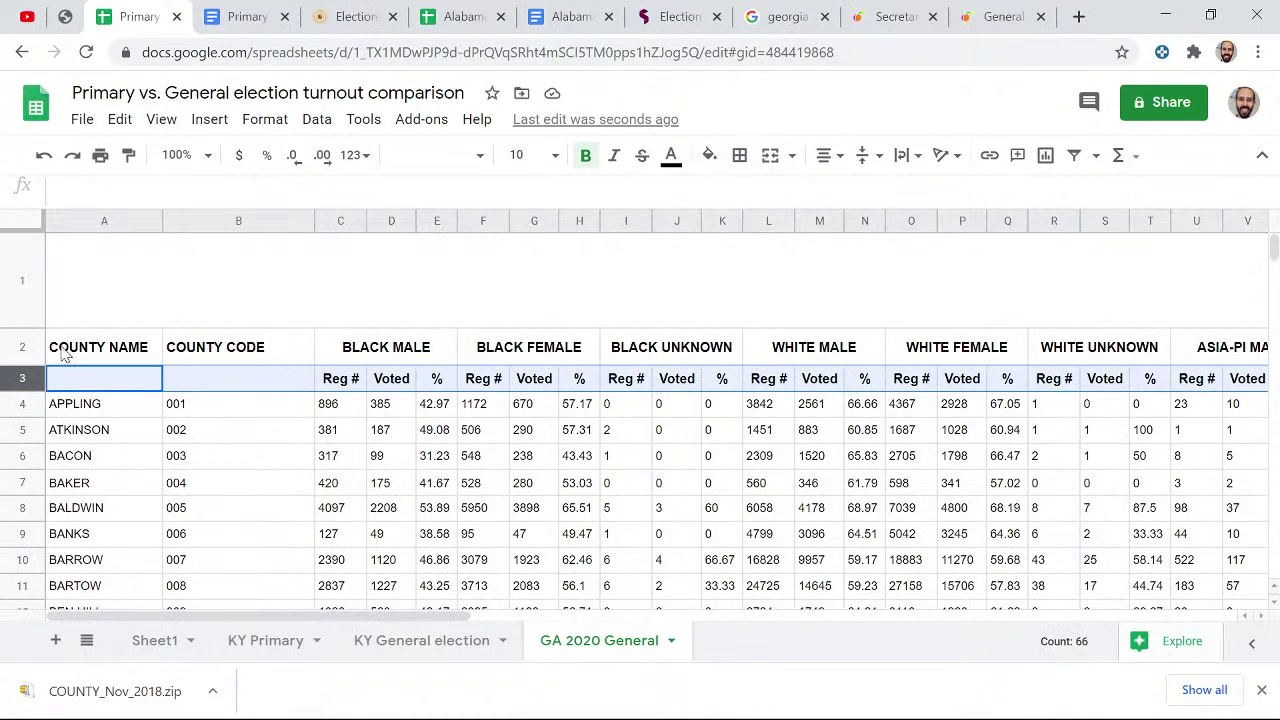
{"action": "left_click", "coordinate": [30, 403]}
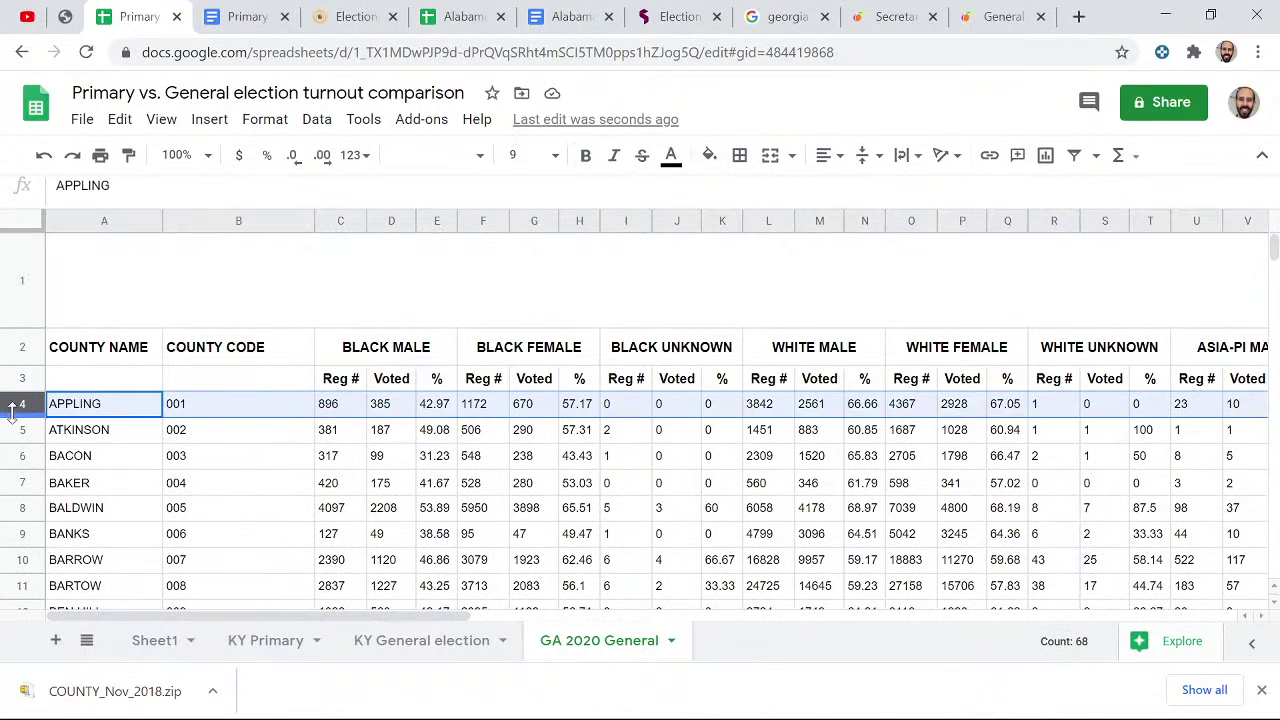
{"action": "left_click", "coordinate": [33, 372]}
{"action": "left_click", "coordinate": [161, 121]}
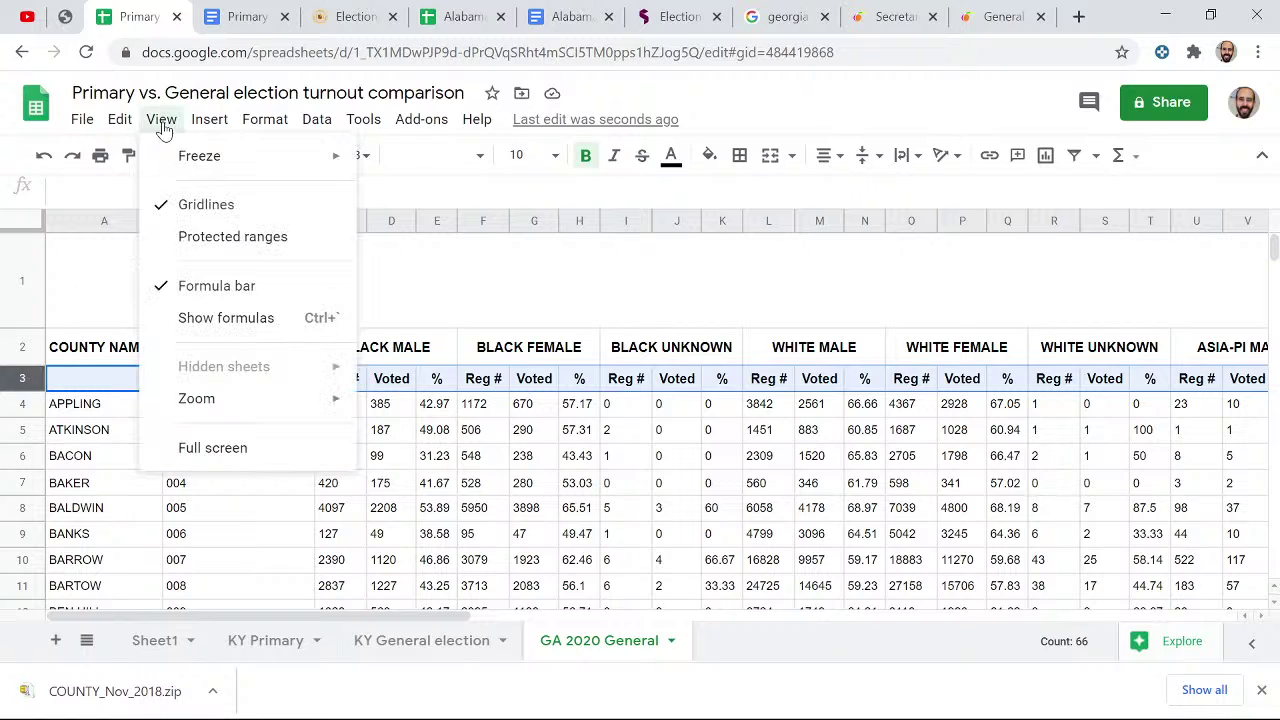
{"action": "mouse_move", "coordinate": [209, 119]}
{"action": "mouse_move", "coordinate": [161, 119]}
{"action": "mouse_move", "coordinate": [190, 156]}
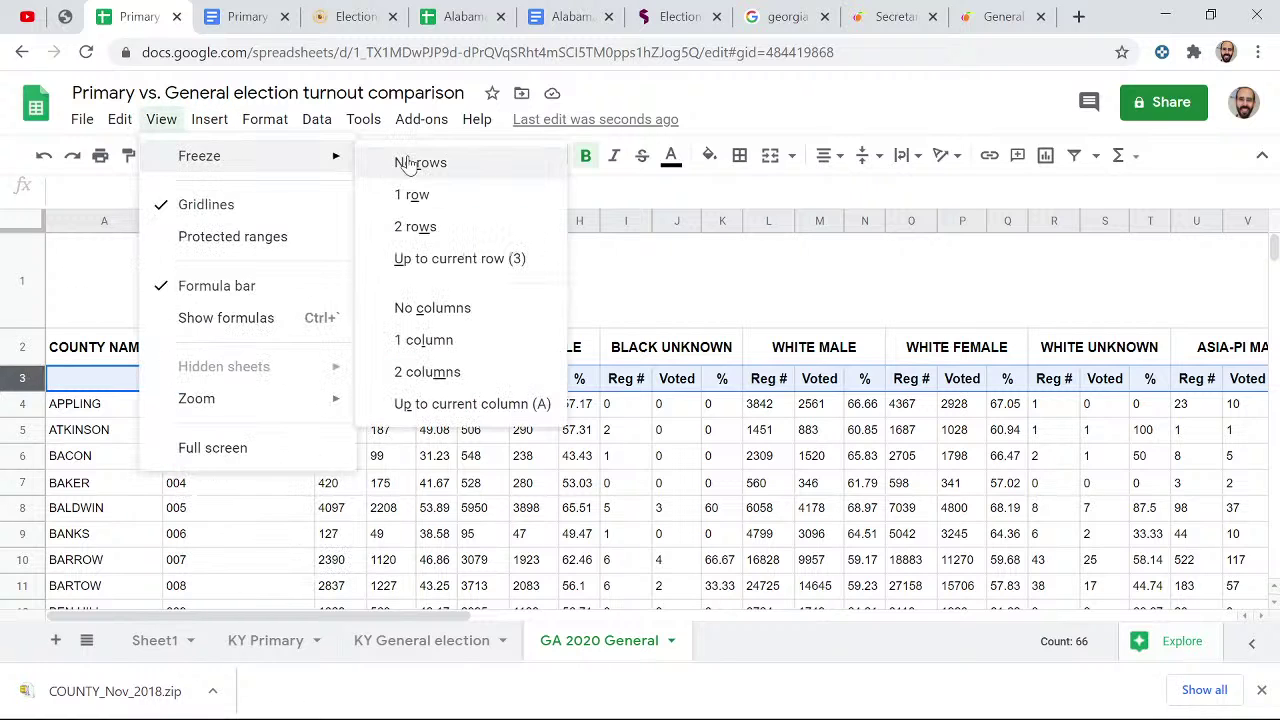
{"action": "left_click", "coordinate": [425, 260]}
{"action": "scroll", "coordinate": [433, 450], "scroll_direction": "down", "scroll_amount": 6}
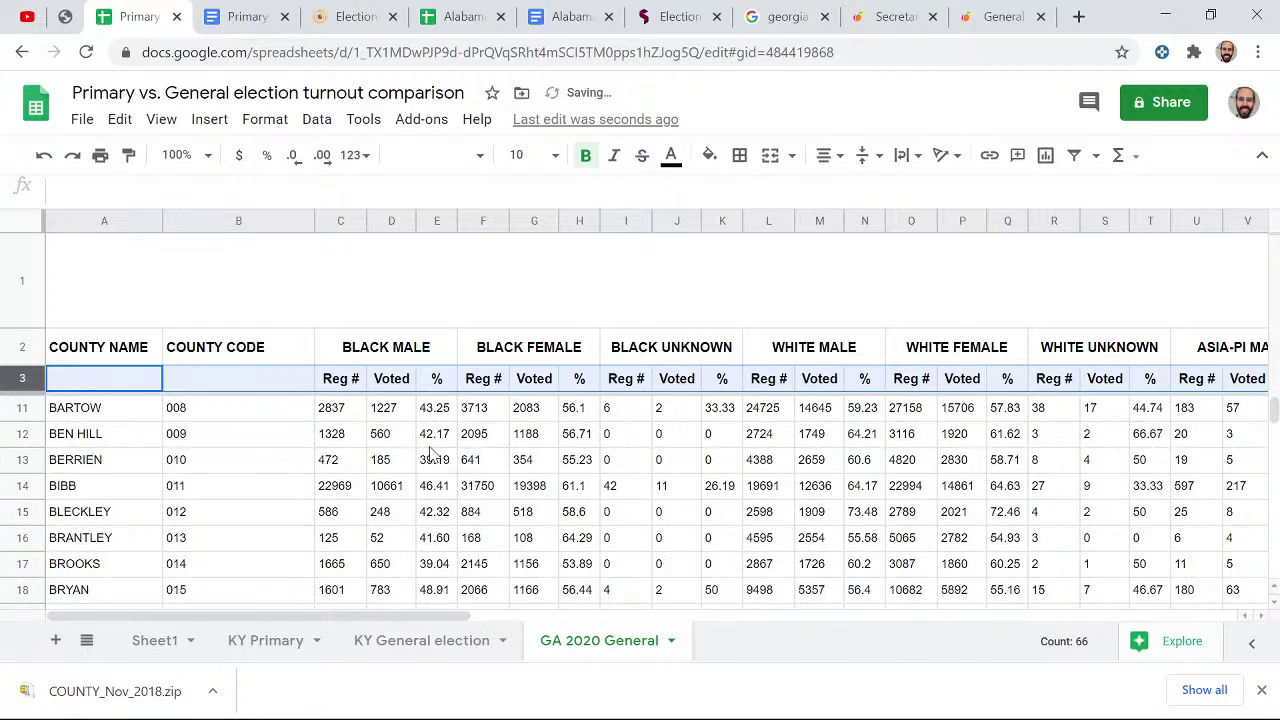
- Collapse the frozen title row 1 to minimal height, leaving more room for the county rows
{"action": "left_click_drag", "start_coordinate": [30, 329], "coordinate": [37, 222]}
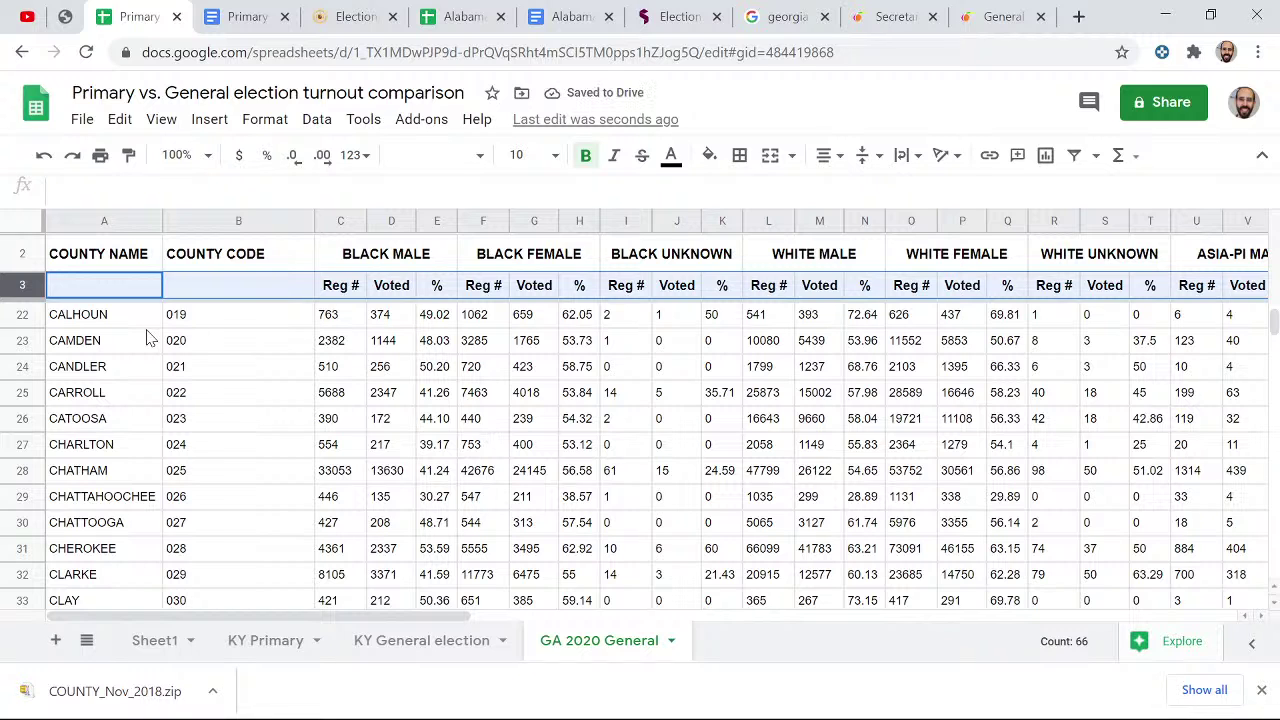
{"action": "scroll", "coordinate": [145, 340], "scroll_direction": "down", "scroll_amount": 13}
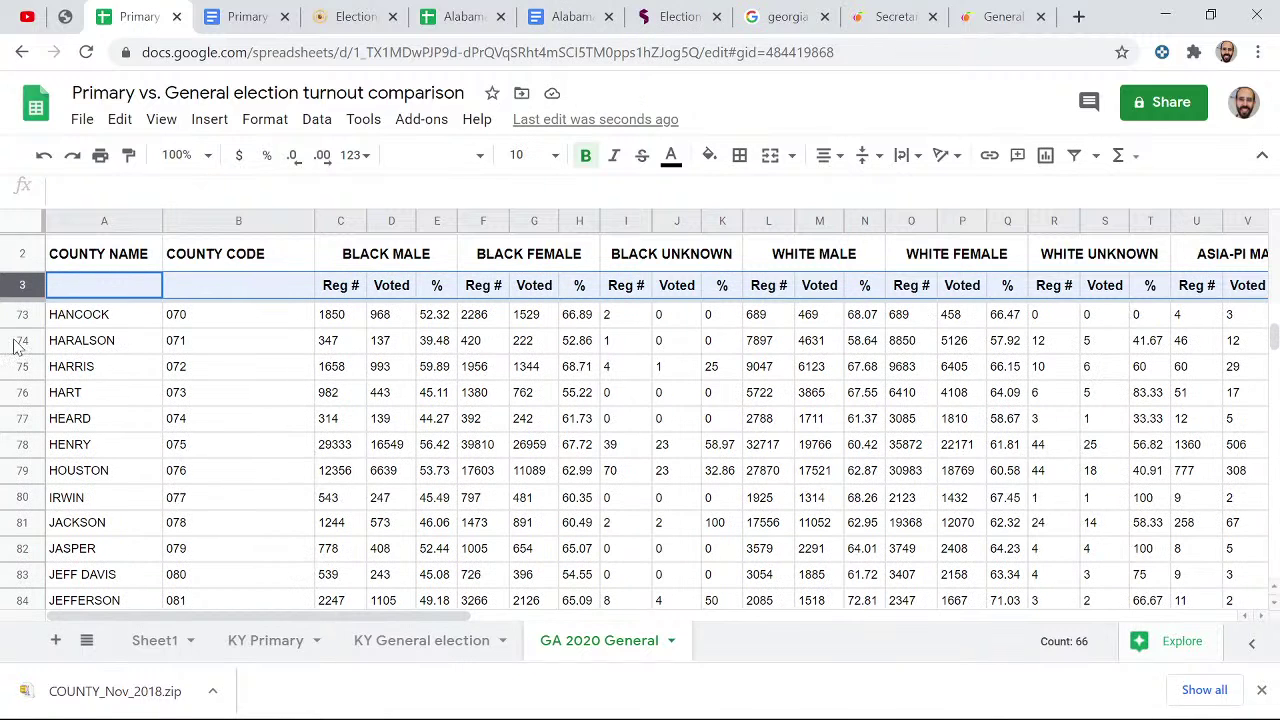
{"action": "left_click", "coordinate": [22, 366]}
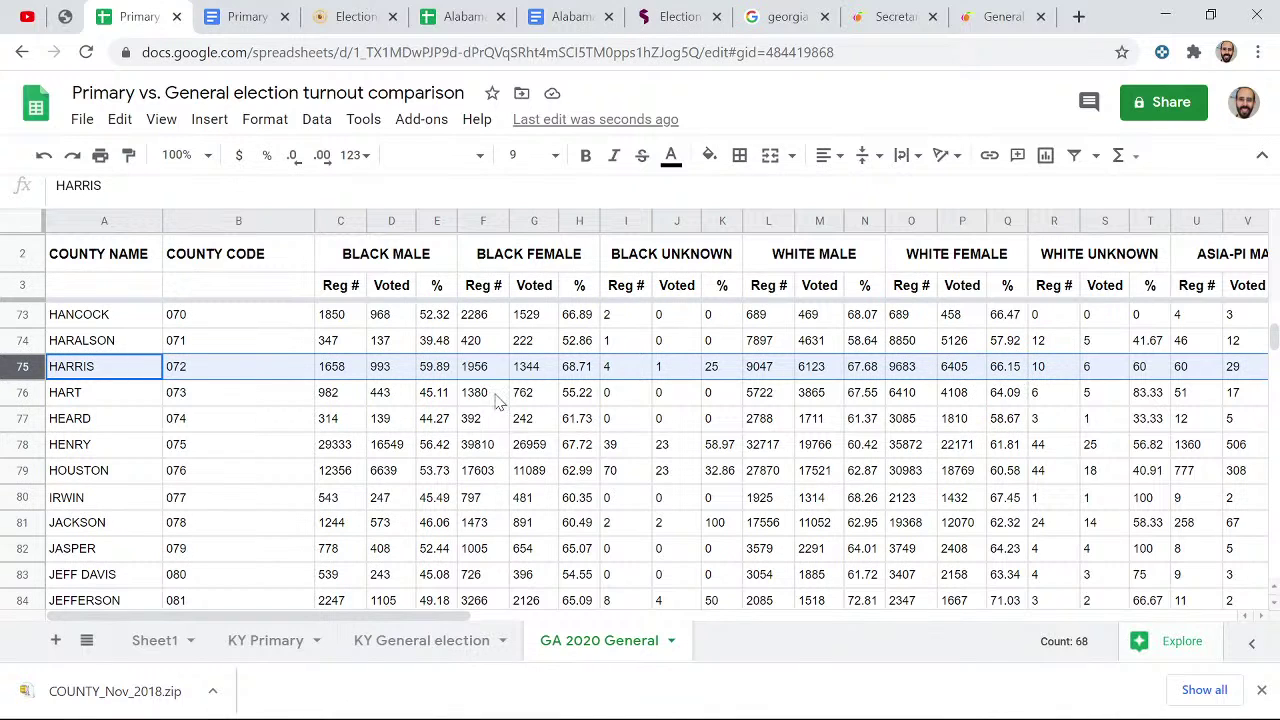
- Insert a blank column before the Black Unknown group and fill it with light purple
{"action": "left_click", "coordinate": [617, 221]}
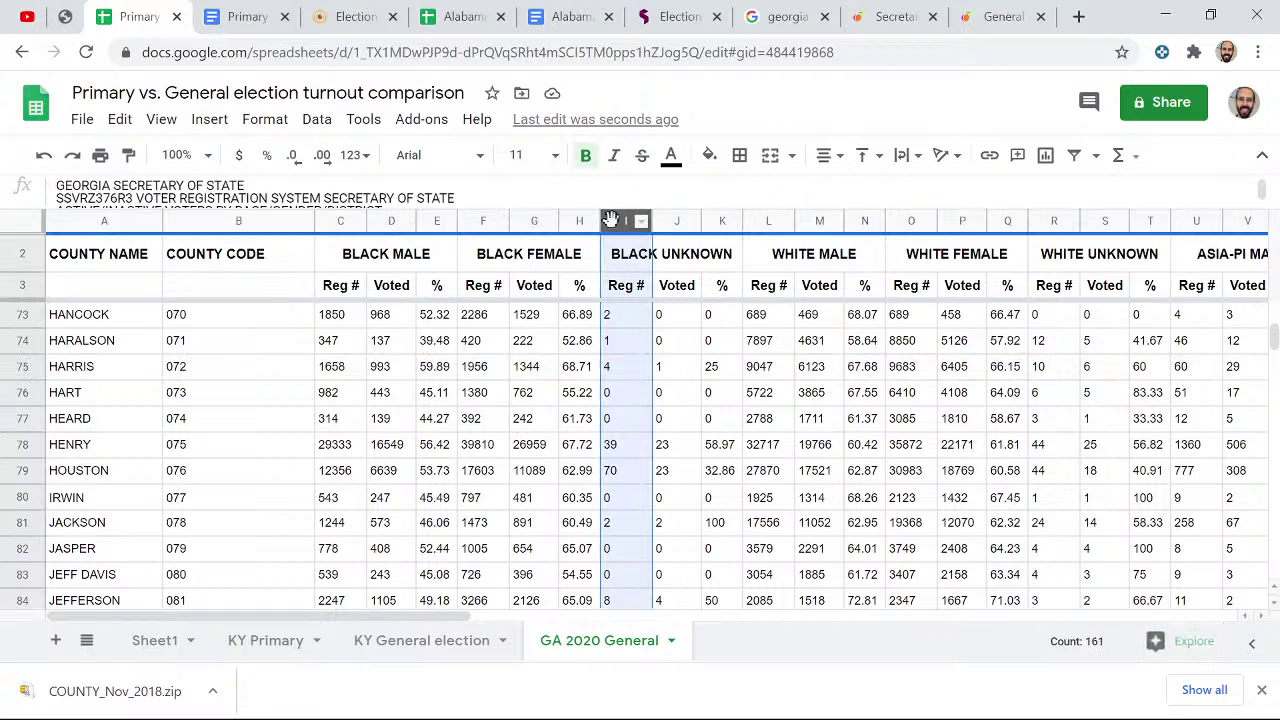
{"action": "right_click", "coordinate": [614, 221]}
{"action": "left_click", "coordinate": [658, 294]}
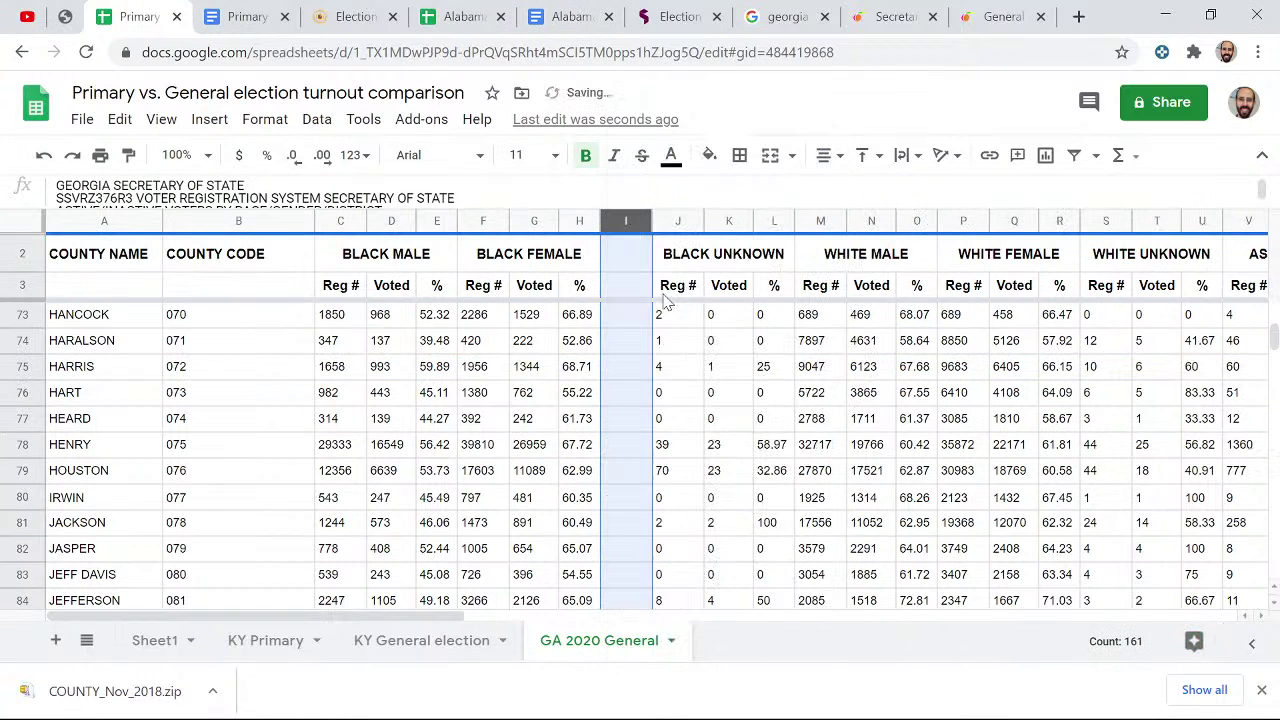
{"action": "left_click", "coordinate": [709, 157]}
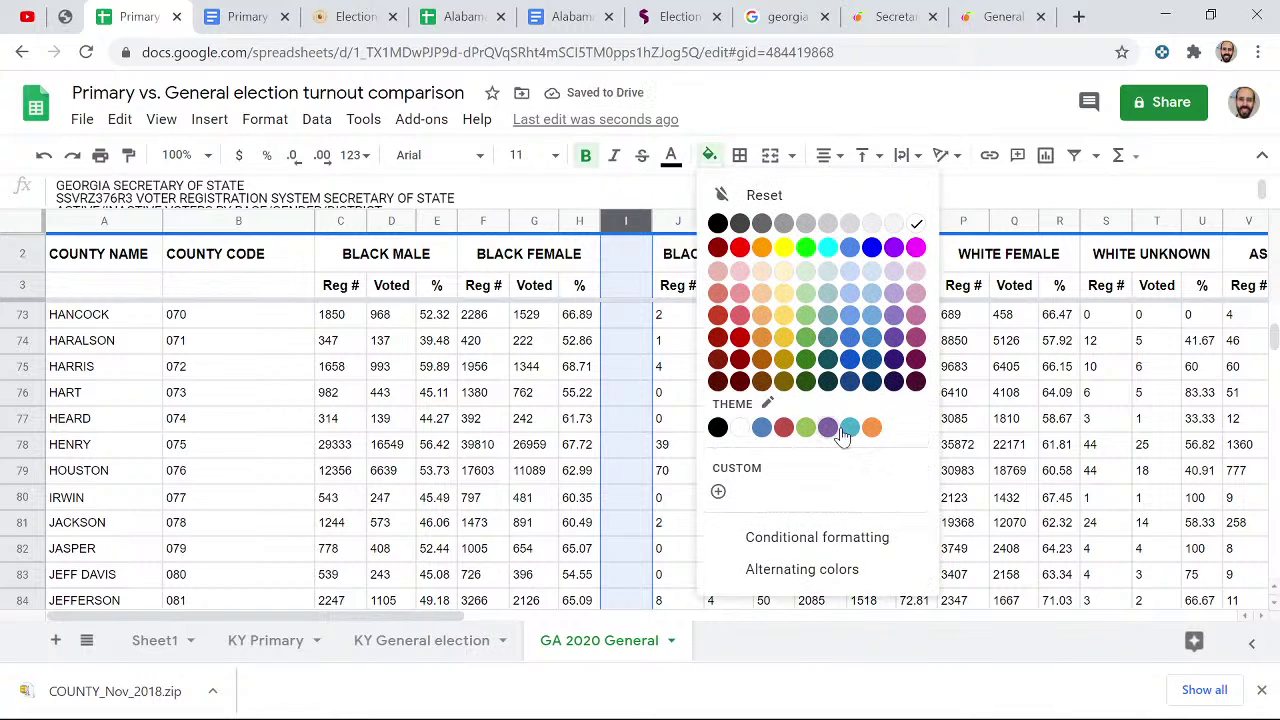
{"action": "left_click", "coordinate": [896, 276]}
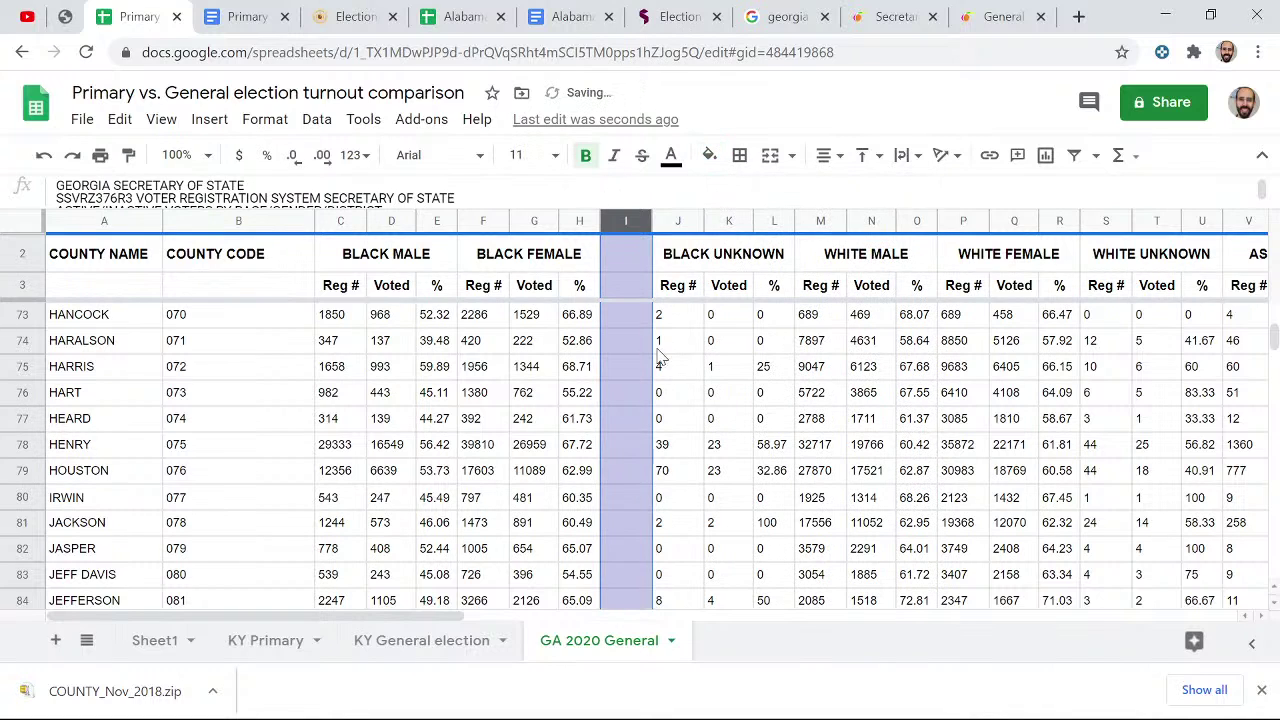
- Enter the formula =H4-E4 in cell I4 to subtract Appling's Black male turnout percentage from the Black female one
{"action": "left_click", "coordinate": [621, 320]}
{"action": "scroll", "coordinate": [621, 320], "scroll_direction": "up", "scroll_amount": 2}
{"action": "scroll", "coordinate": [621, 320], "scroll_direction": "up", "scroll_amount": 15}
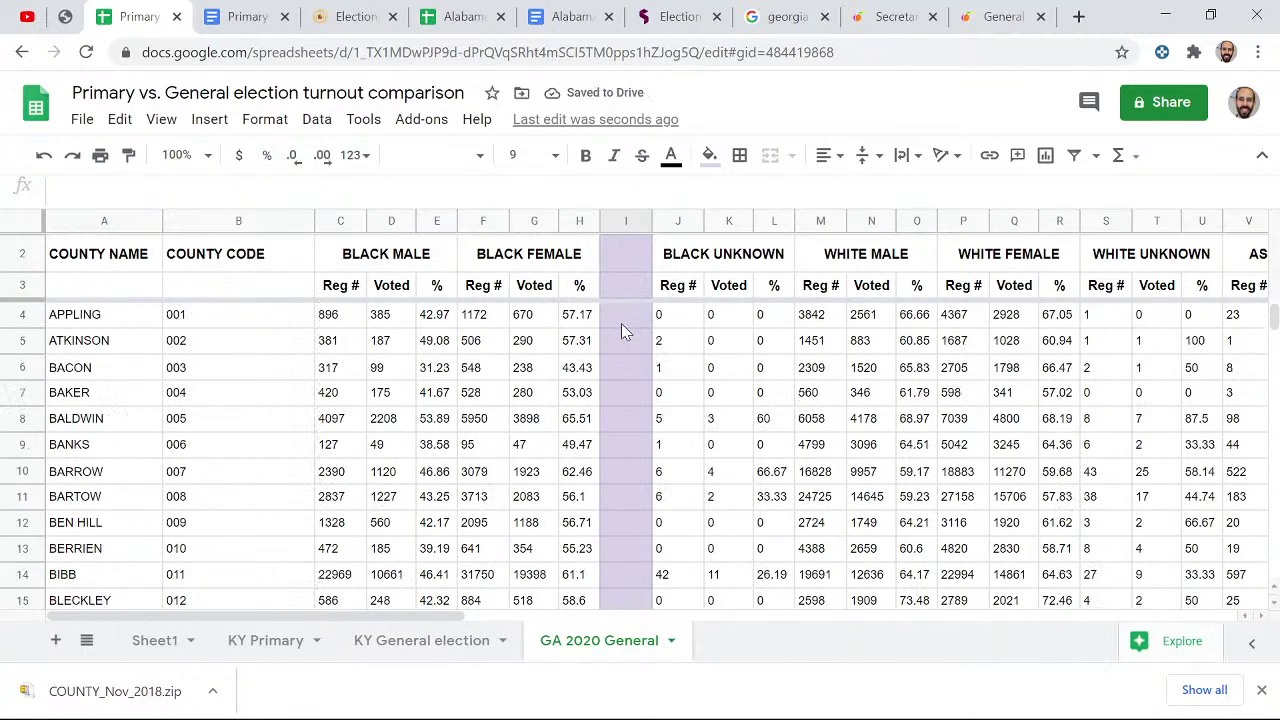
{"action": "left_click", "coordinate": [621, 318]}
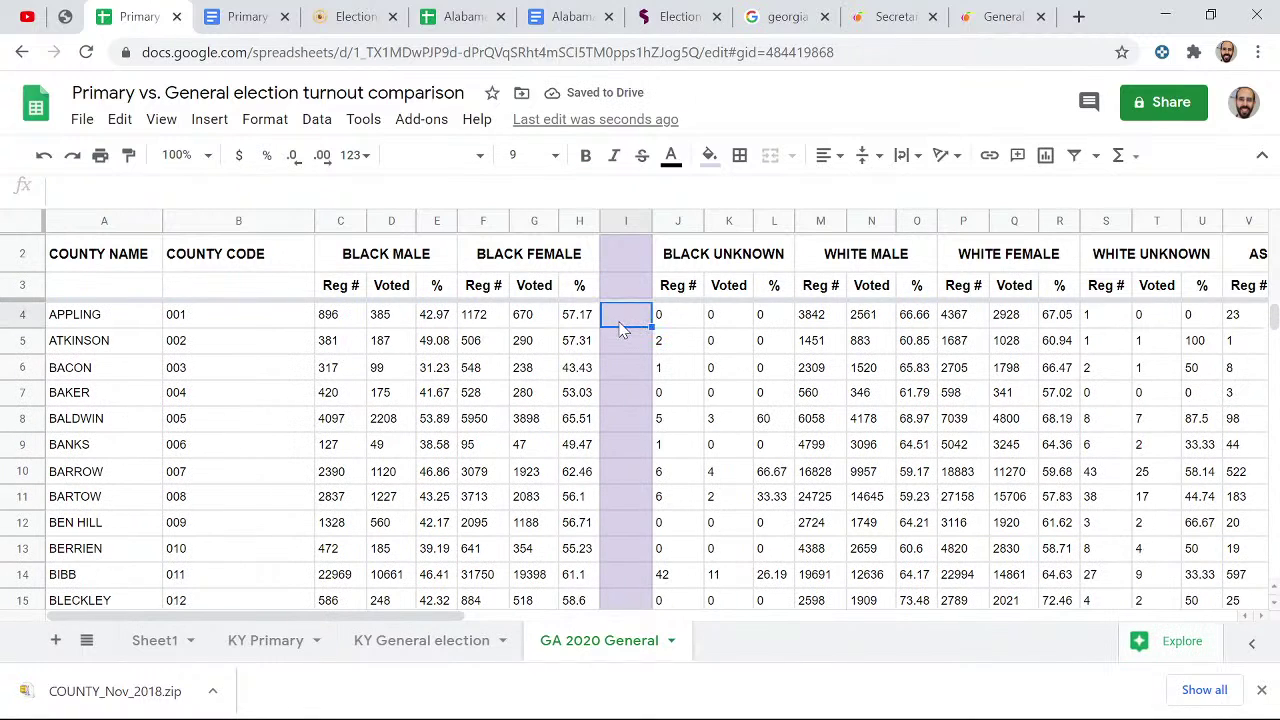
{"action": "type", "text": "="}
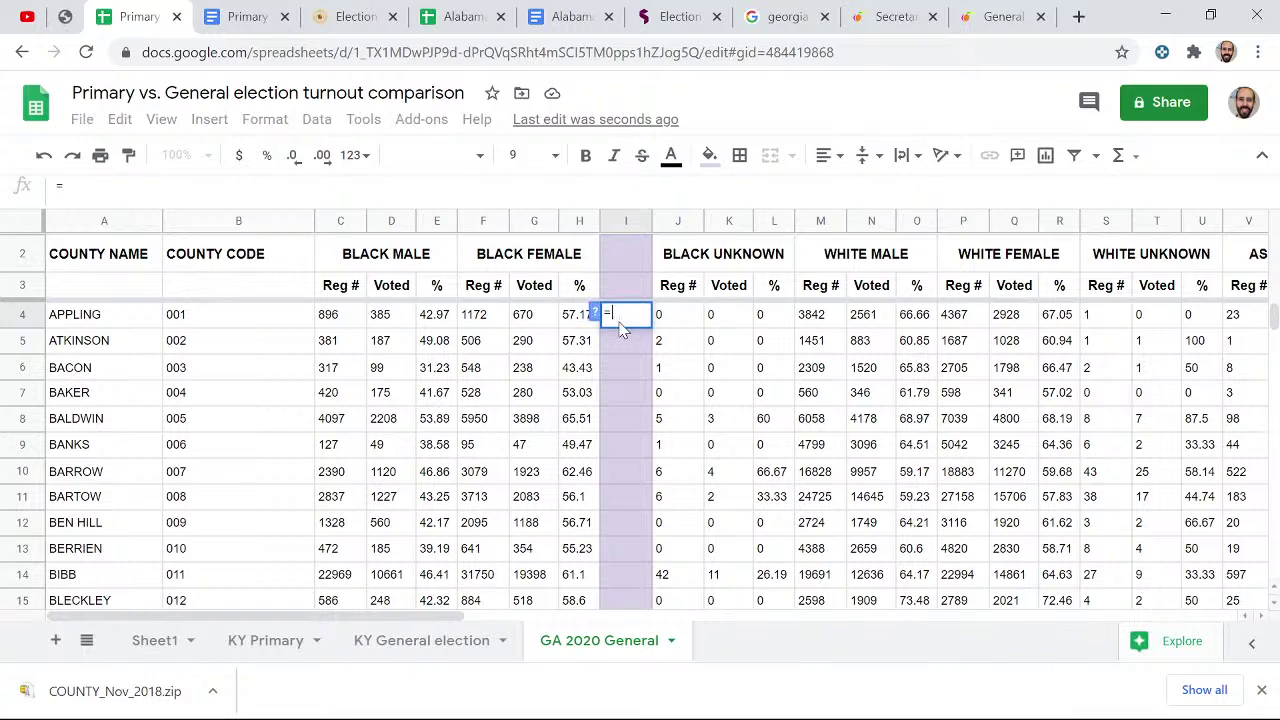
{"action": "left_click", "coordinate": [573, 320]}
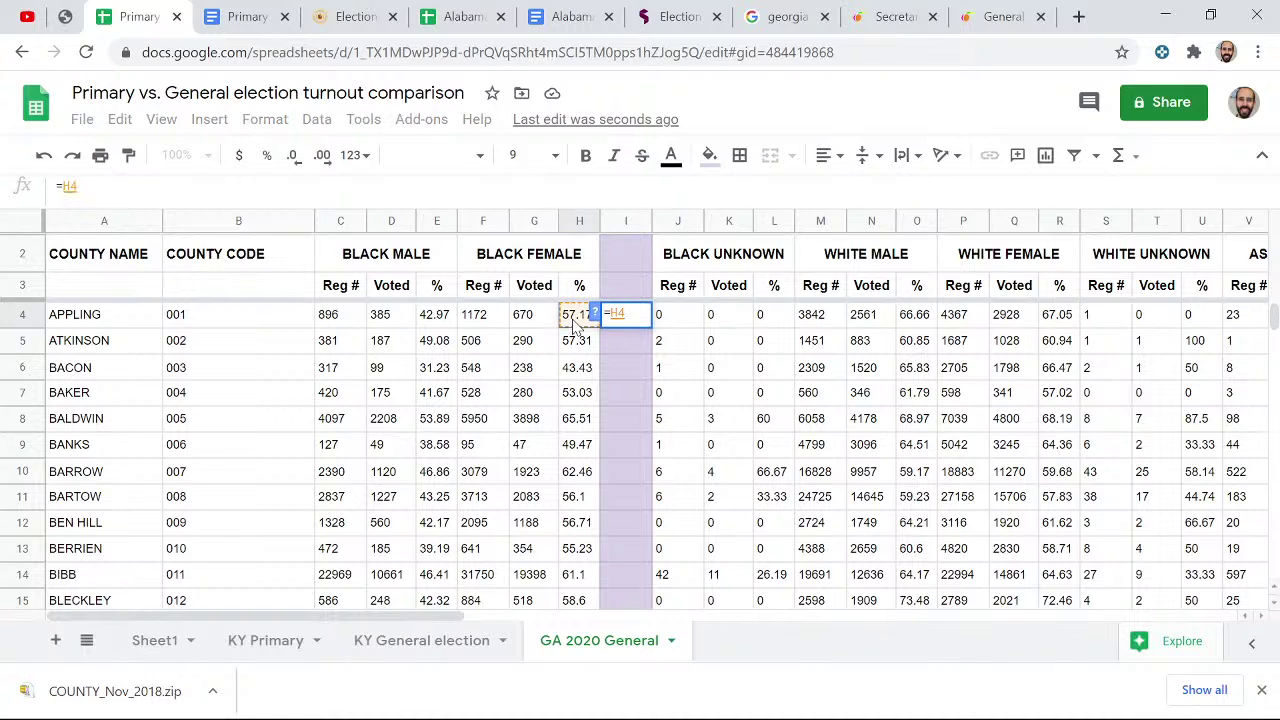
{"action": "left_click", "coordinate": [432, 316]}
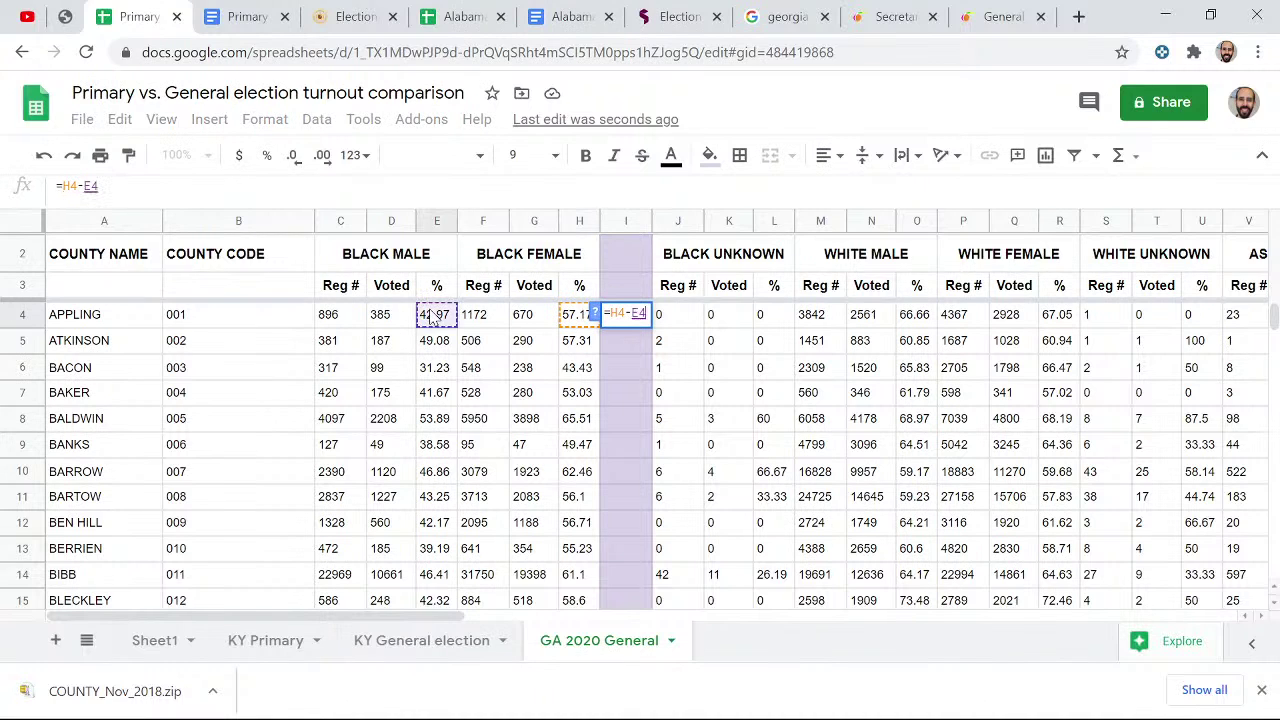
{"action": "key", "text": "Return"}
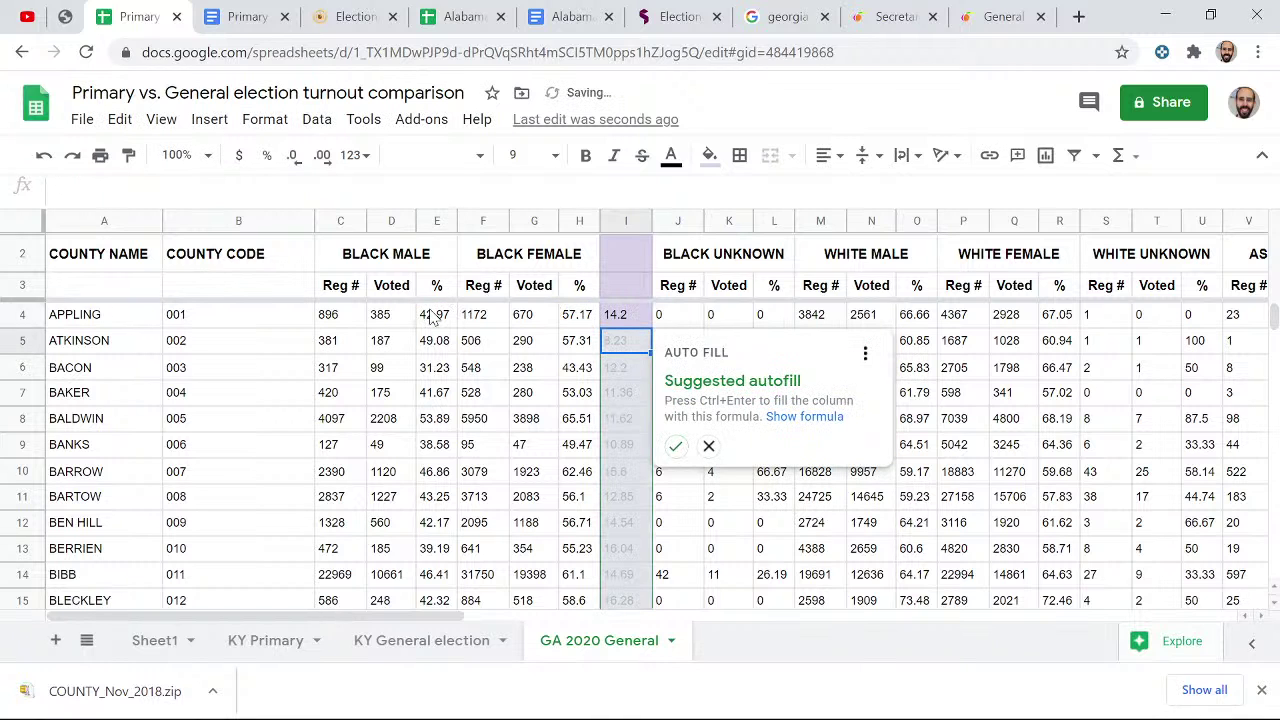
- Fill the female-minus-male turnout difference formula down column I for all the remaining Georgia counties
{"action": "left_click", "coordinate": [676, 446]}
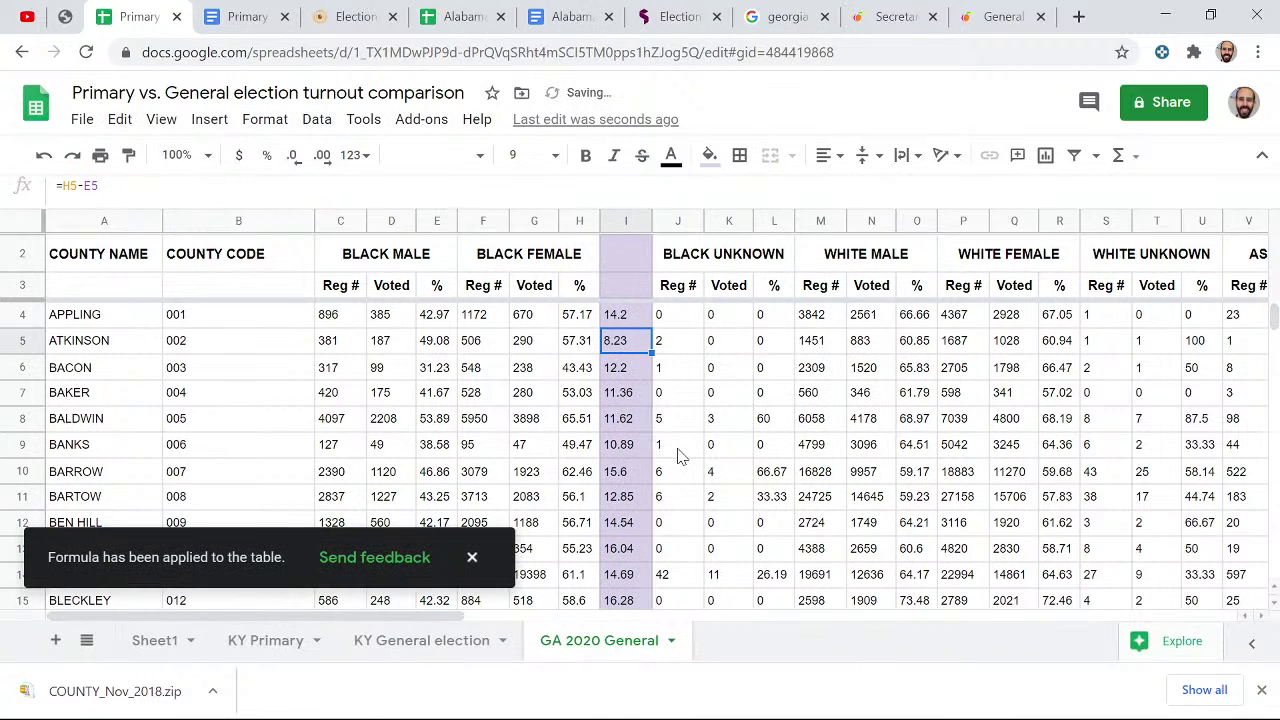
{"action": "left_click", "coordinate": [626, 398]}
{"action": "scroll", "coordinate": [635, 380], "scroll_direction": "down", "scroll_amount": 5}
{"action": "scroll", "coordinate": [640, 360], "scroll_direction": "up", "scroll_amount": 5}
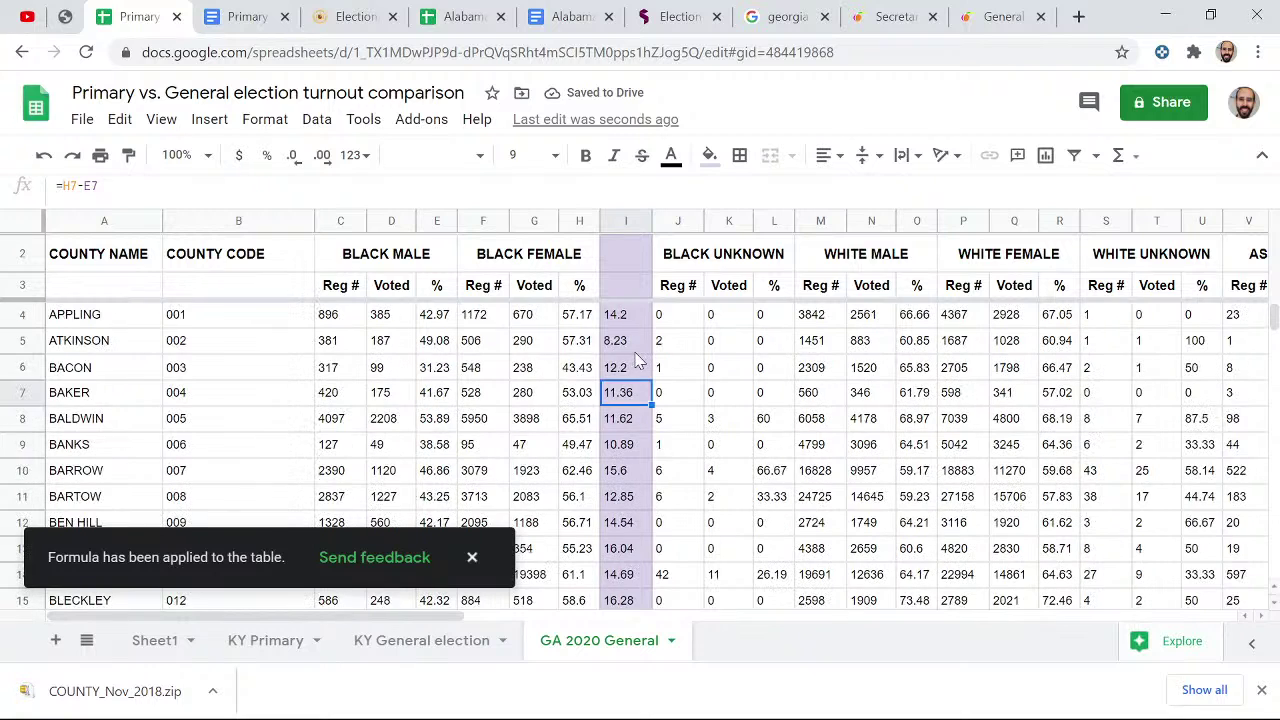
- Enter the header DIF BF-BM% in cell I3 above the turnout differences
{"action": "left_click", "coordinate": [627, 287]}
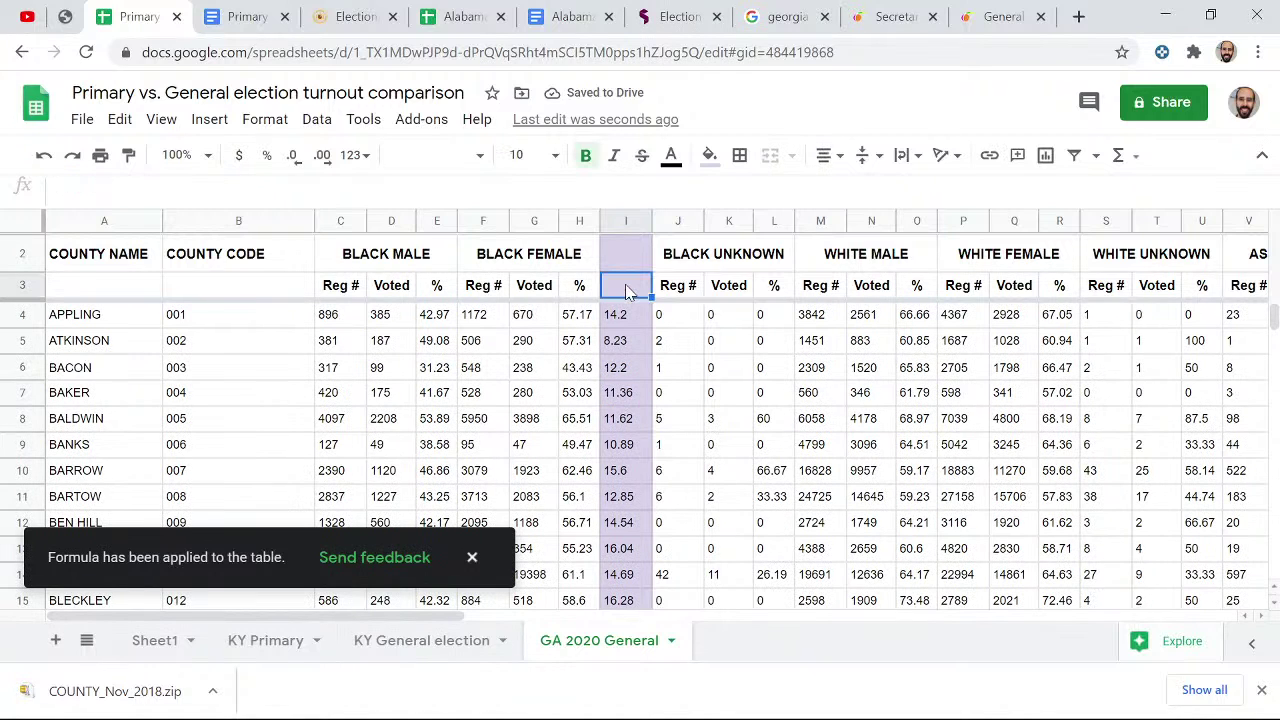
{"action": "type", "text": "DIF"}
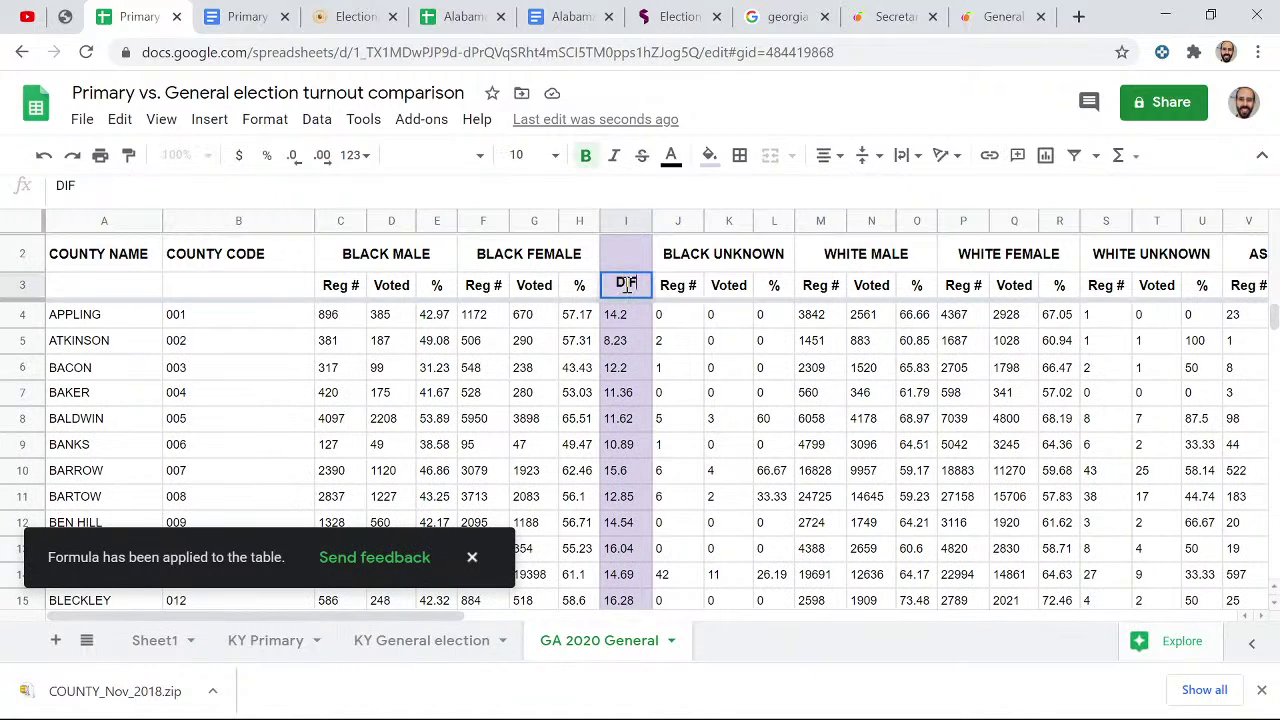
{"action": "type", "text": " BF-BM"}
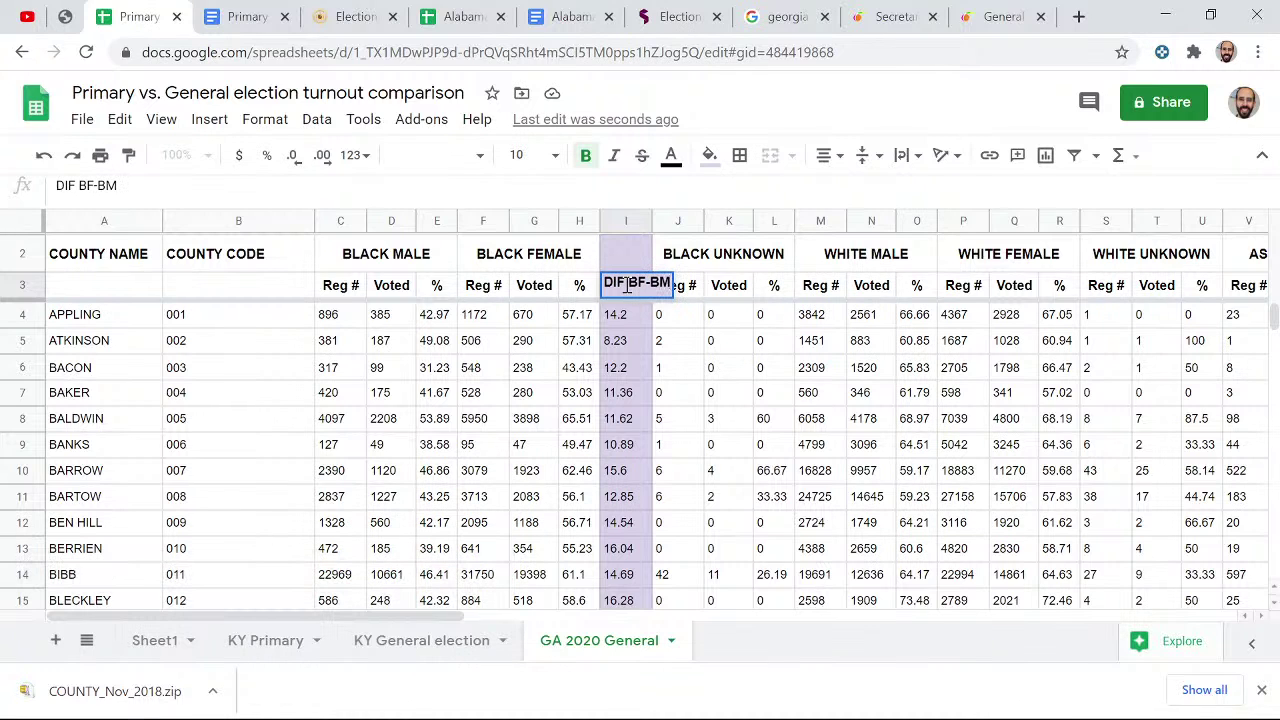
{"action": "type", "text": "%"}
{"action": "key", "text": "Left"}
{"action": "key", "text": "Left"}
{"action": "key", "text": "Left"}
{"action": "key", "text": "Right"}
{"action": "key", "text": "Right"}
{"action": "key", "text": "Right"}
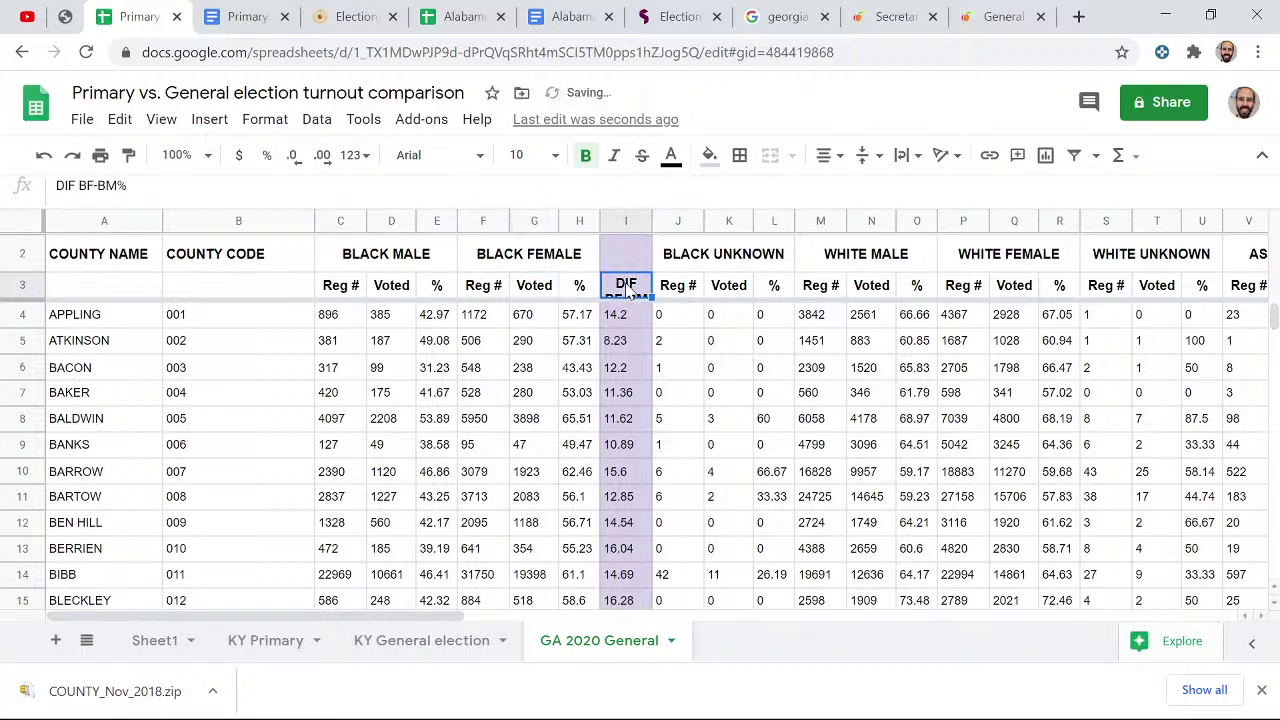
- Change the header in cell I3 to DIF BF%-BM% and widen column I to fit it on one line
{"action": "left_click_drag", "start_coordinate": [650, 219], "coordinate": [689, 219]}
{"action": "double_click", "coordinate": [640, 287]}
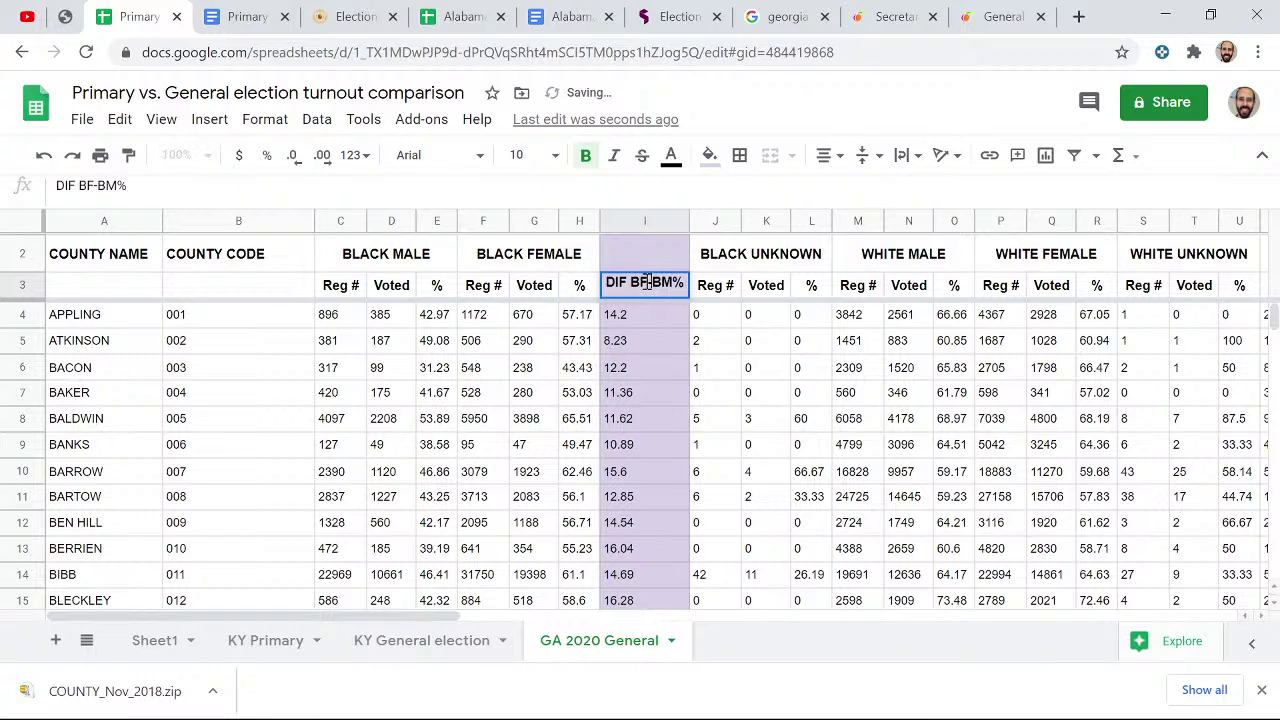
{"action": "type", "text": "%"}
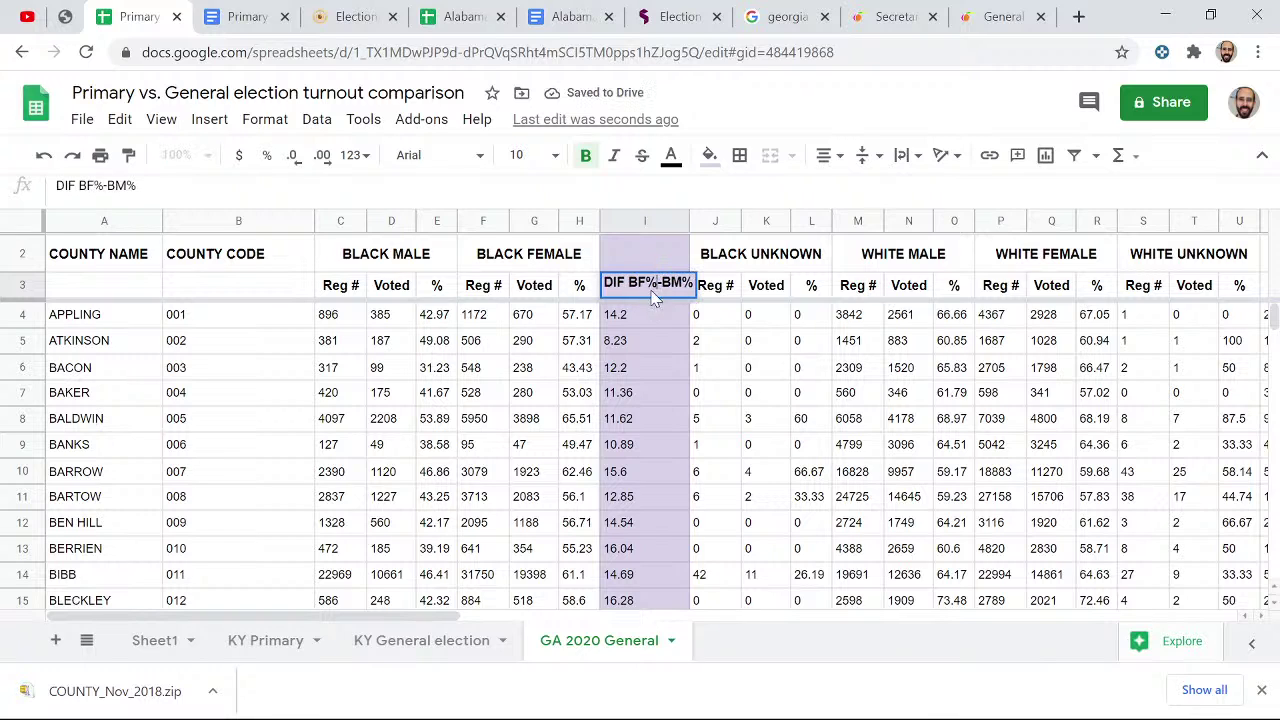
{"action": "key", "text": "Return"}
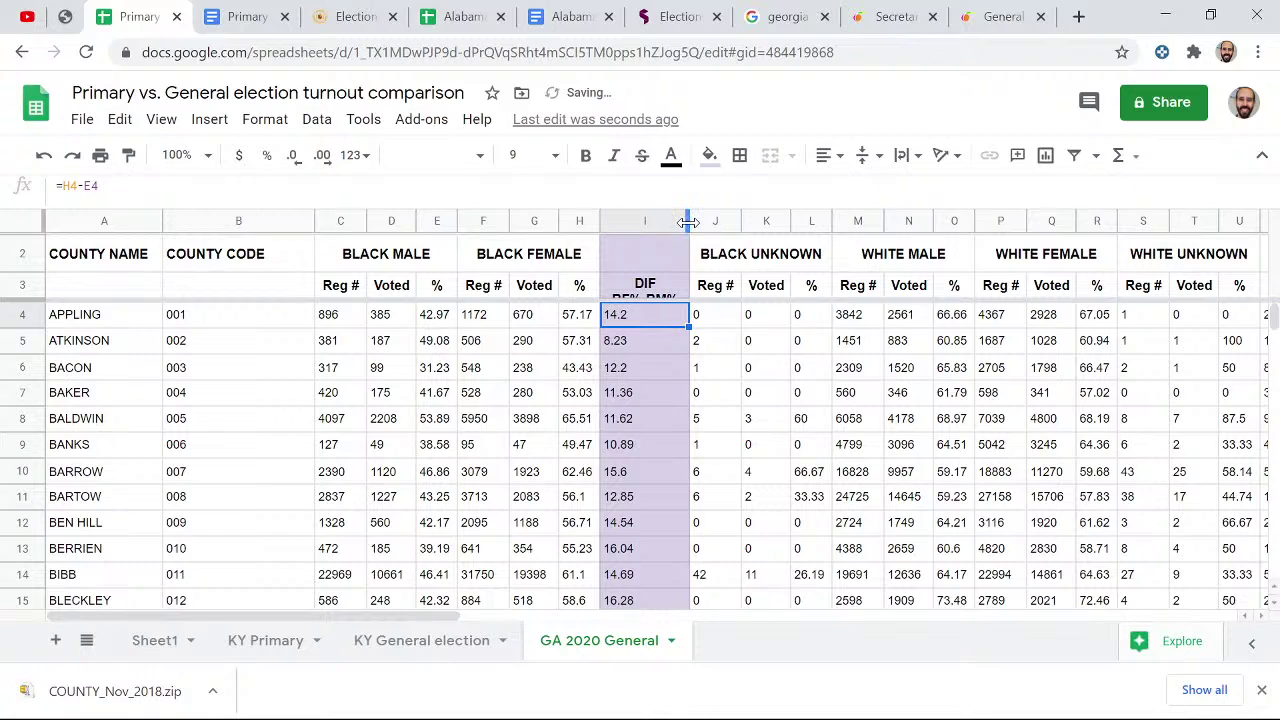
{"action": "left_click_drag", "start_coordinate": [689, 221], "coordinate": [714, 221]}
{"action": "left_click", "coordinate": [656, 346]}
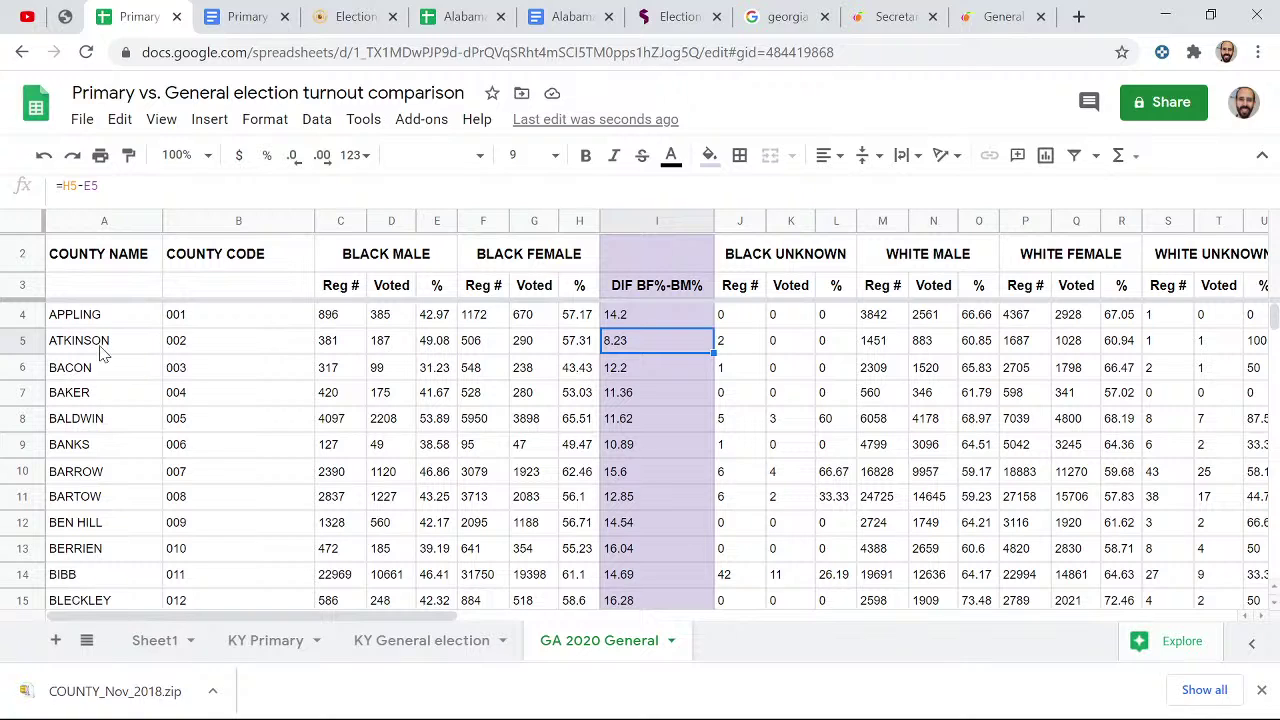
- Enter the header County Name in the blank cell A3 directly above the county rows
{"action": "left_click", "coordinate": [104, 262]}
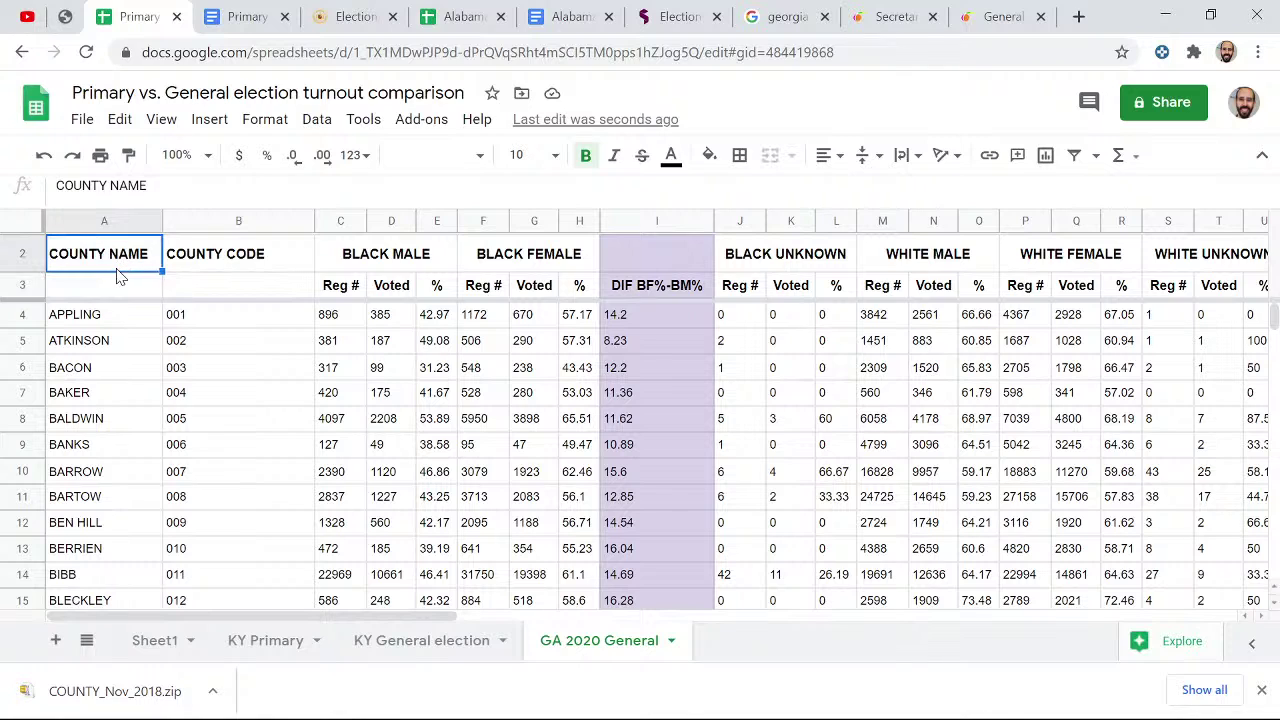
{"action": "left_click", "coordinate": [113, 283]}
{"action": "left_click", "coordinate": [120, 264]}
{"action": "left_click", "coordinate": [122, 286]}
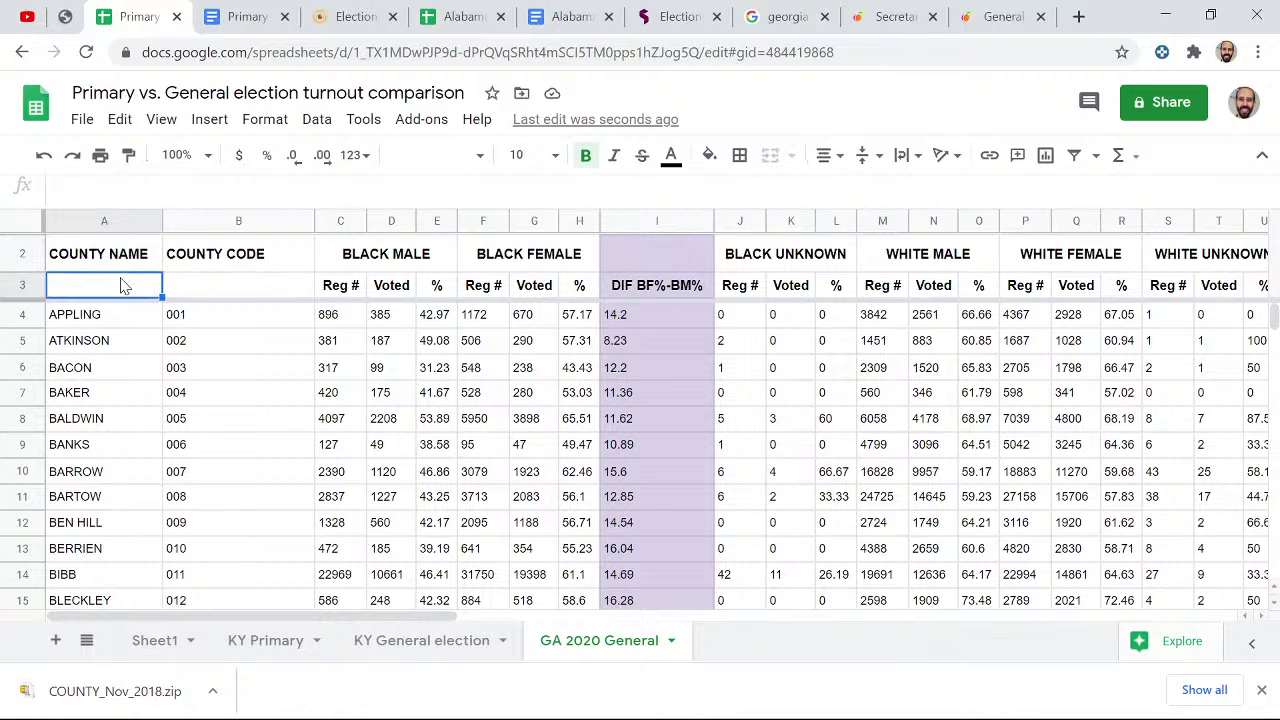
{"action": "left_click_drag", "start_coordinate": [113, 314], "coordinate": [615, 370]}
{"action": "left_click_drag", "start_coordinate": [645, 287], "coordinate": [60, 367]}
{"action": "left_click_drag", "start_coordinate": [14, 610], "coordinate": [100, 286]}
{"action": "left_click", "coordinate": [100, 297]}
{"action": "type", "text": "County Name"}
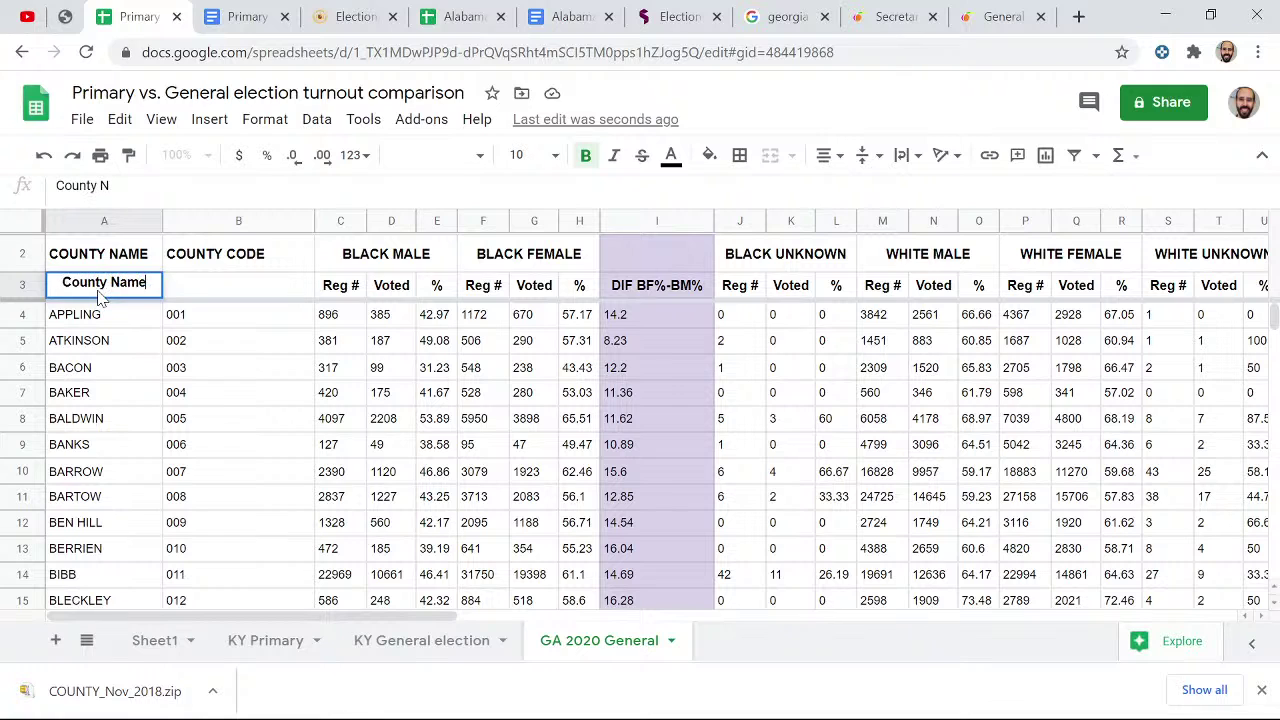
{"action": "key", "text": "Return"}
- Insert a chart from the County Name column and the DIF BF%-BM% column, rows 3 to 162
{"action": "left_click", "coordinate": [101, 293]}
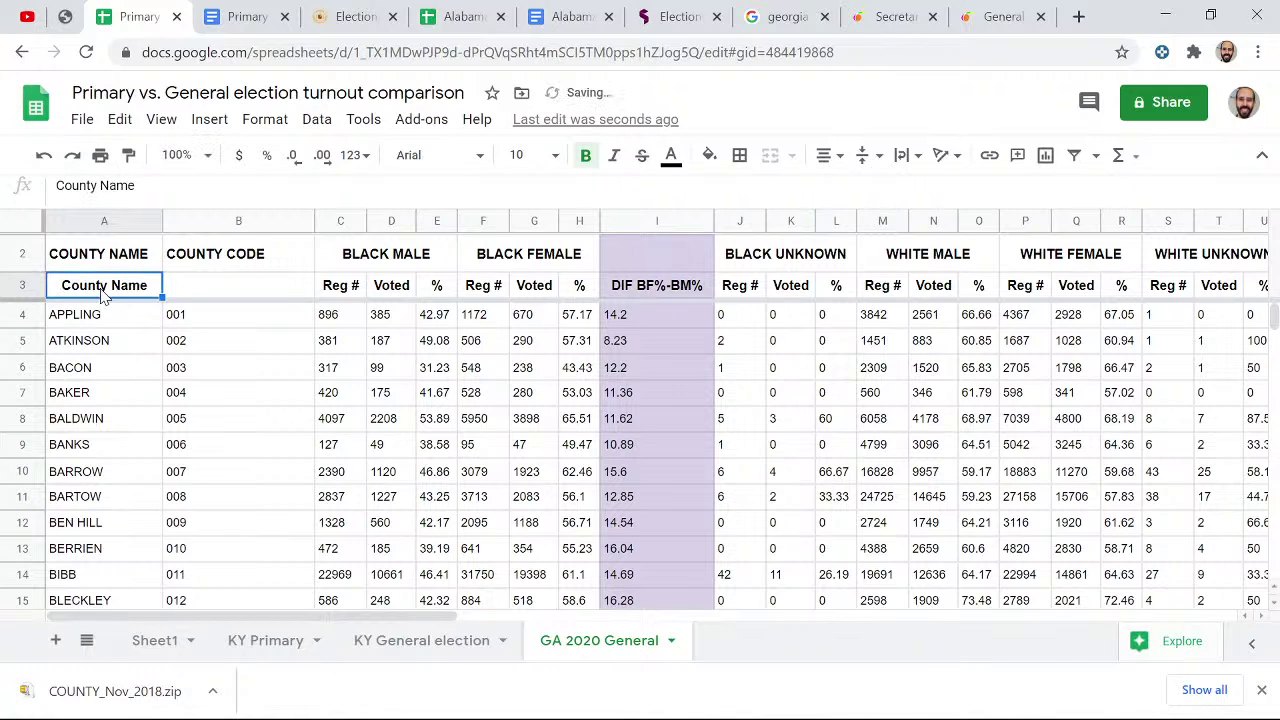
{"action": "key", "text": "ctrl+shift+Down"}
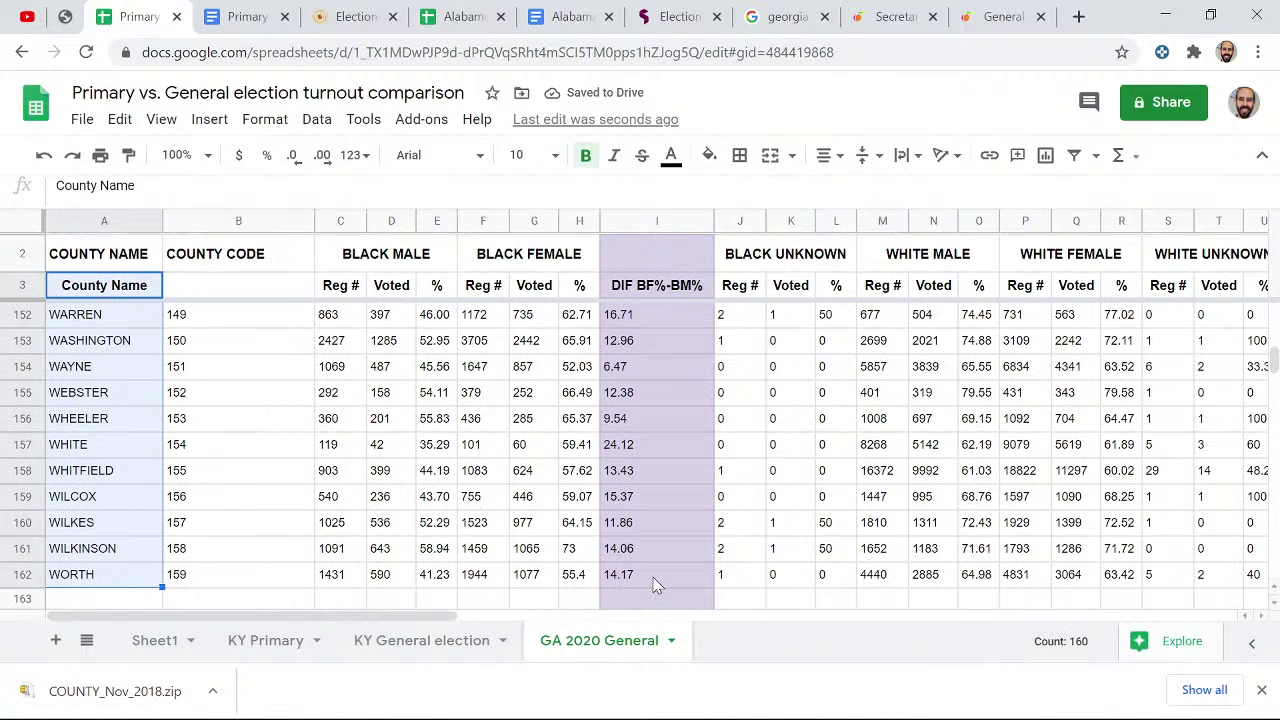
{"action": "left_click", "coordinate": [655, 585]}
{"action": "scroll", "coordinate": [655, 450], "scroll_direction": "up", "scroll_amount": 15}
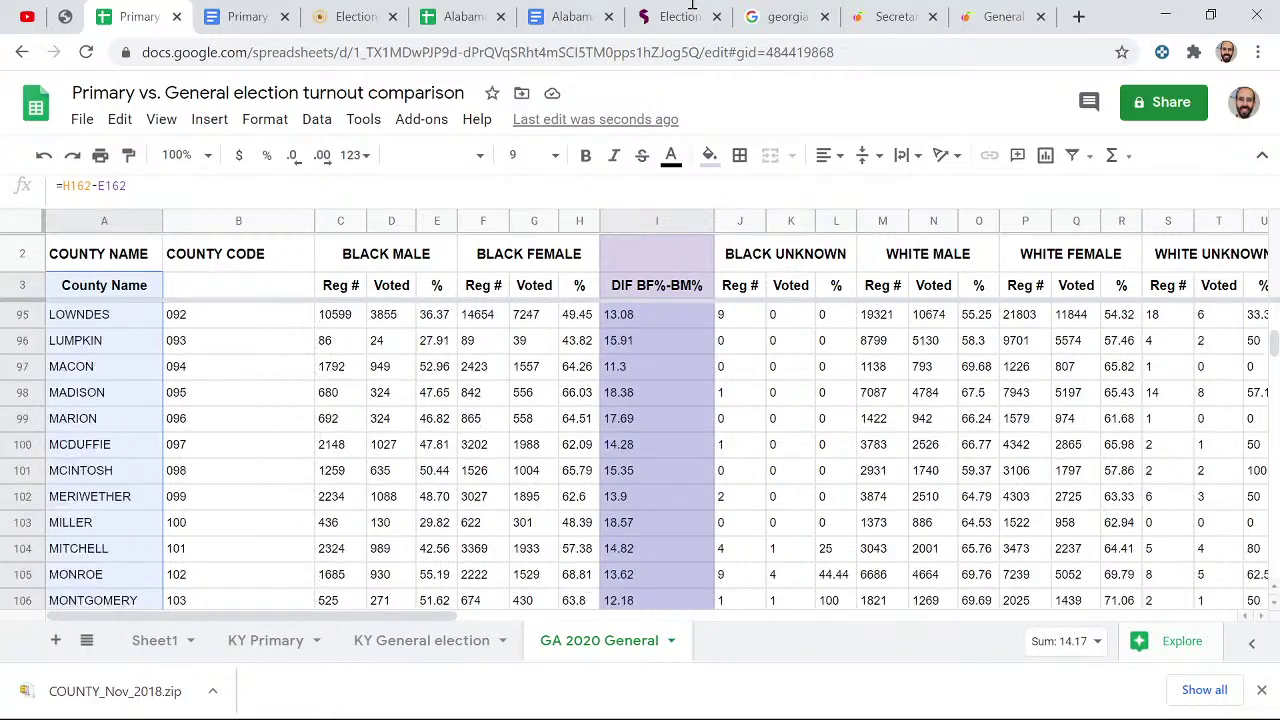
{"action": "scroll", "coordinate": [640, 420], "scroll_direction": "up", "scroll_amount": 15}
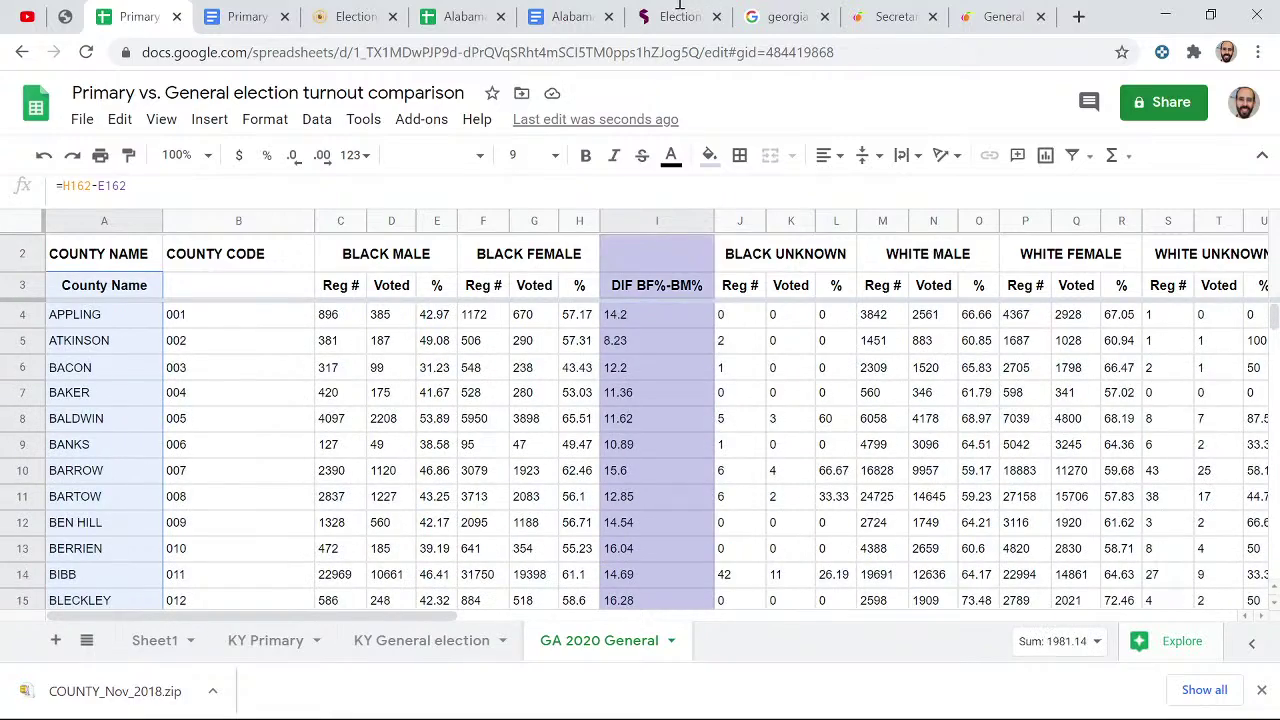
{"action": "left_click", "coordinate": [621, 405], "text": "shift"}
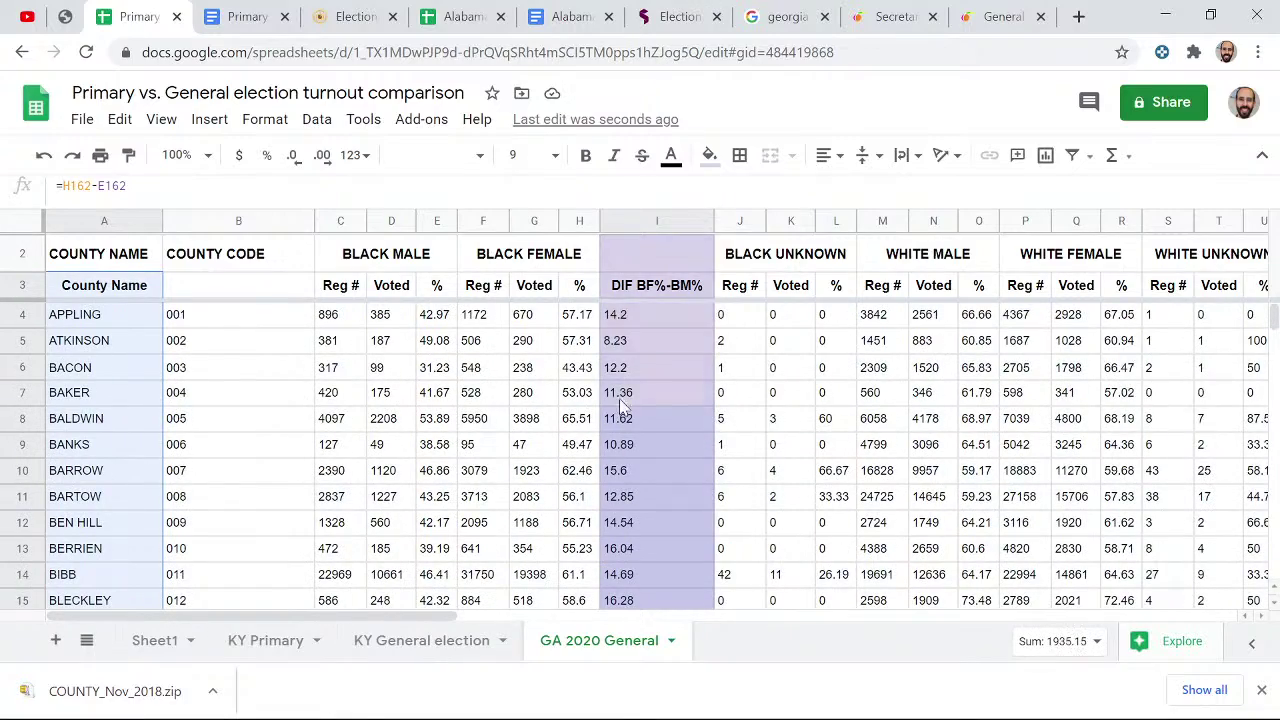
{"action": "left_click_drag", "start_coordinate": [621, 405], "coordinate": [628, 292]}
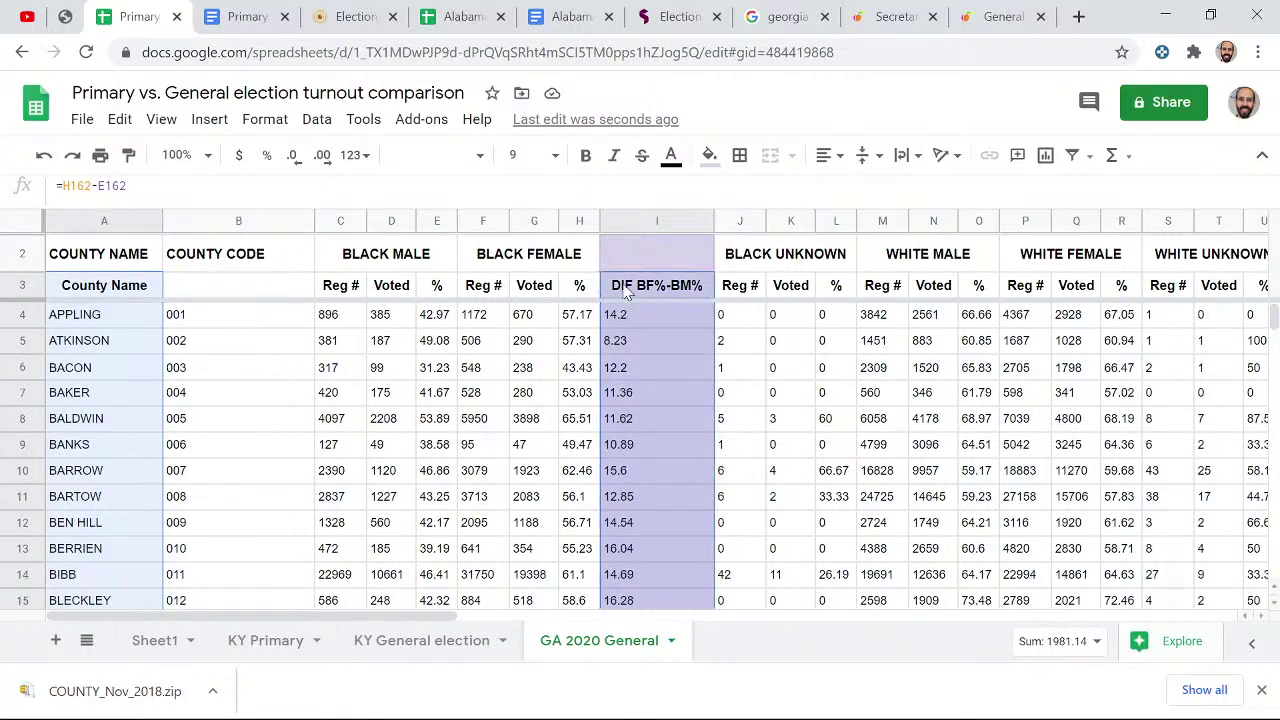
{"action": "left_click", "coordinate": [205, 122]}
{"action": "left_click", "coordinate": [255, 400]}
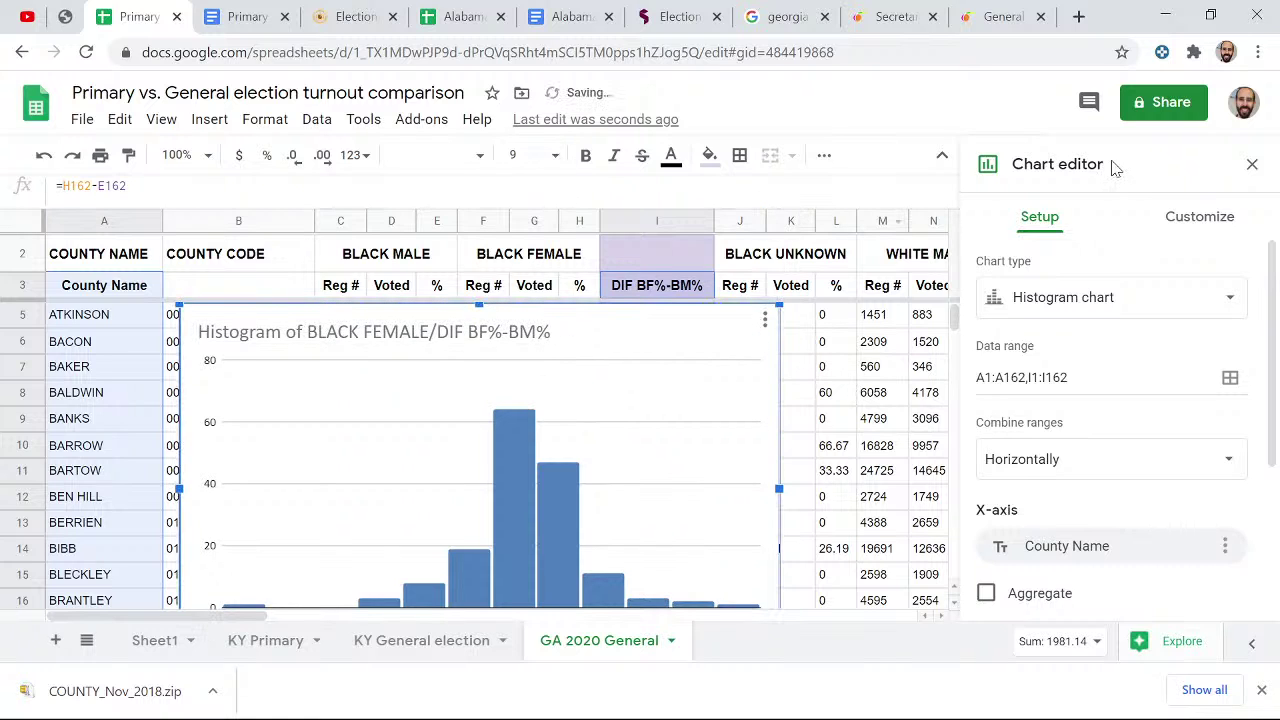
- Change the new chart's type from histogram to a standard bar chart showing the difference per county
{"action": "left_click", "coordinate": [942, 155]}
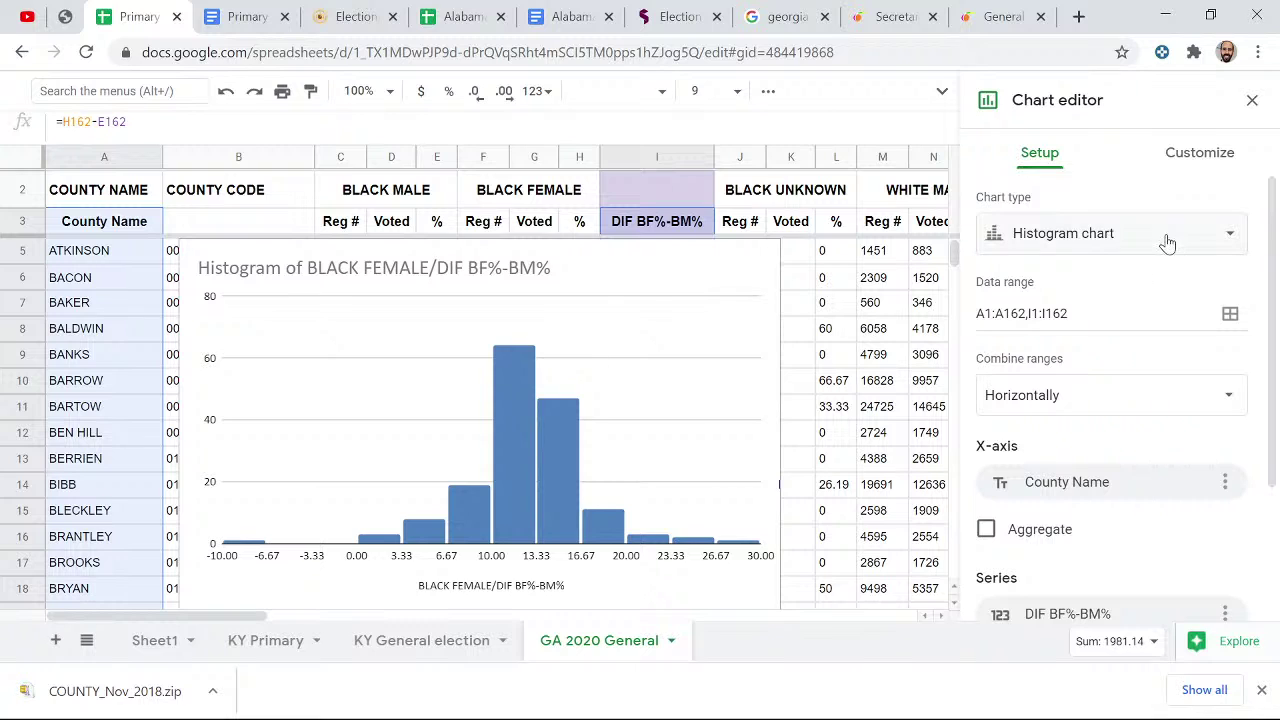
{"action": "left_click", "coordinate": [1197, 243]}
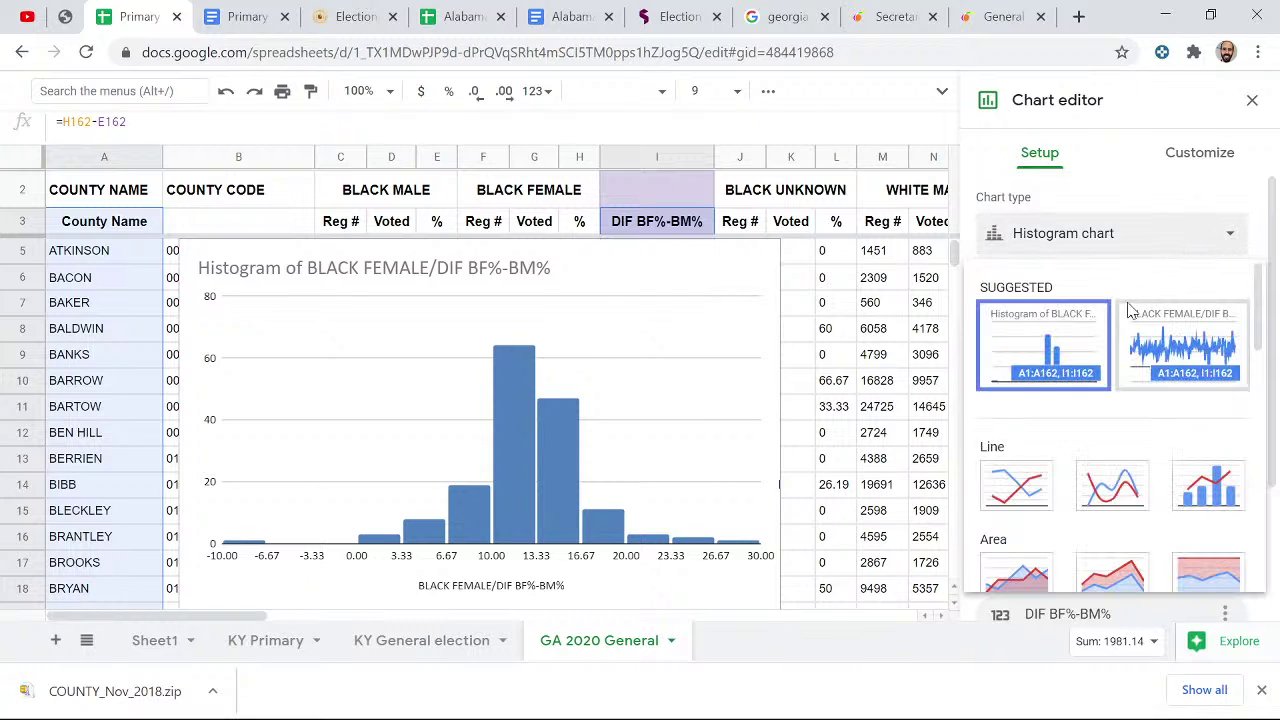
{"action": "scroll", "coordinate": [1135, 380], "scroll_direction": "down", "scroll_amount": 1}
{"action": "scroll", "coordinate": [1070, 470], "scroll_direction": "down", "scroll_amount": 2}
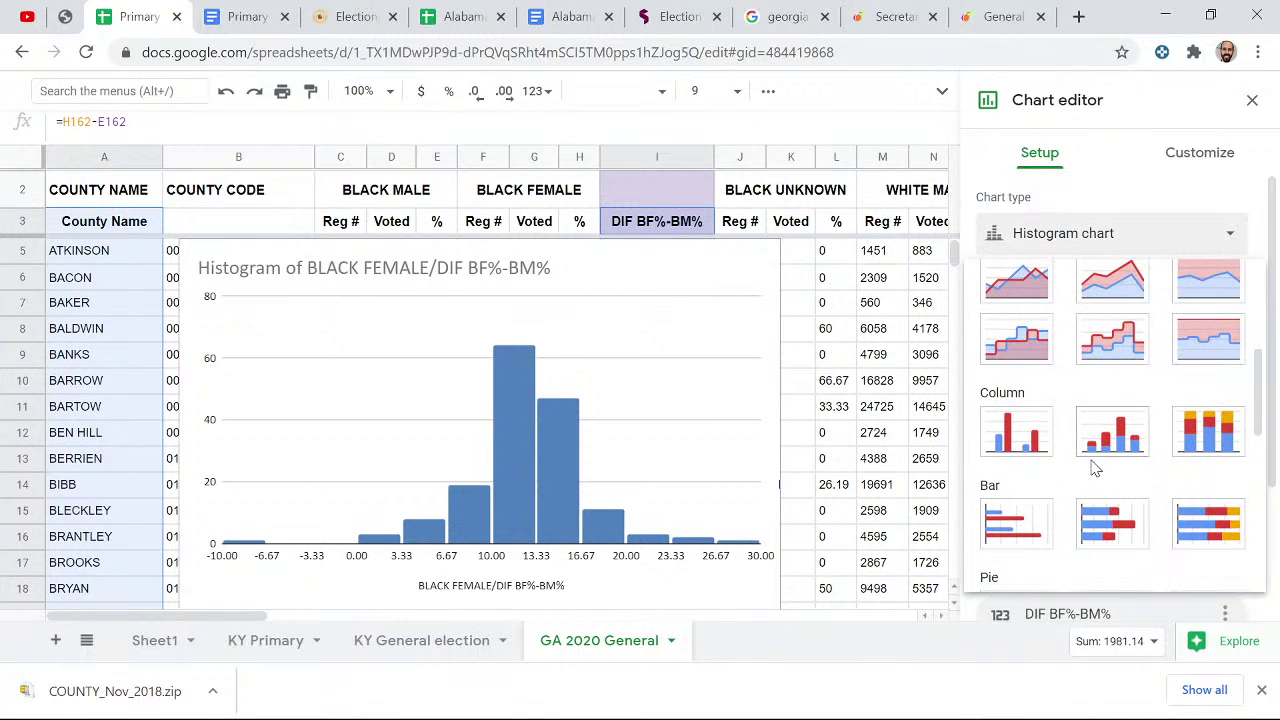
{"action": "left_click", "coordinate": [1025, 525]}
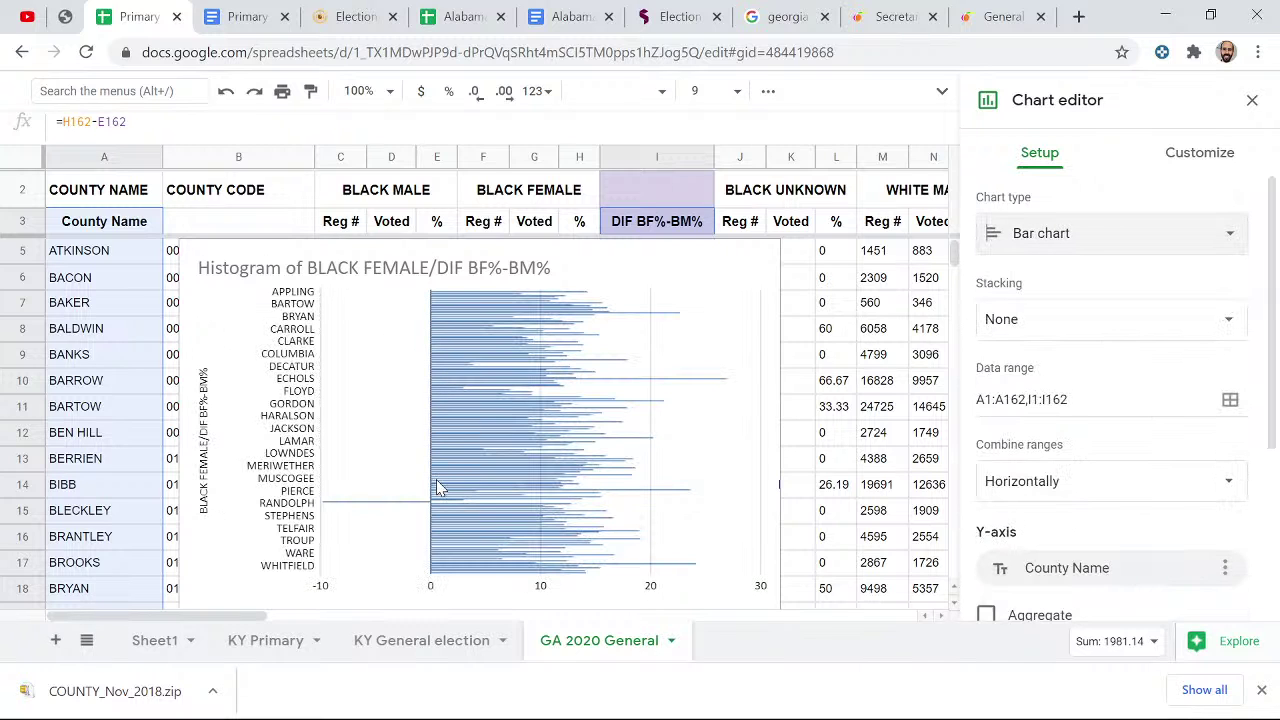
{"action": "left_click", "coordinate": [645, 228]}
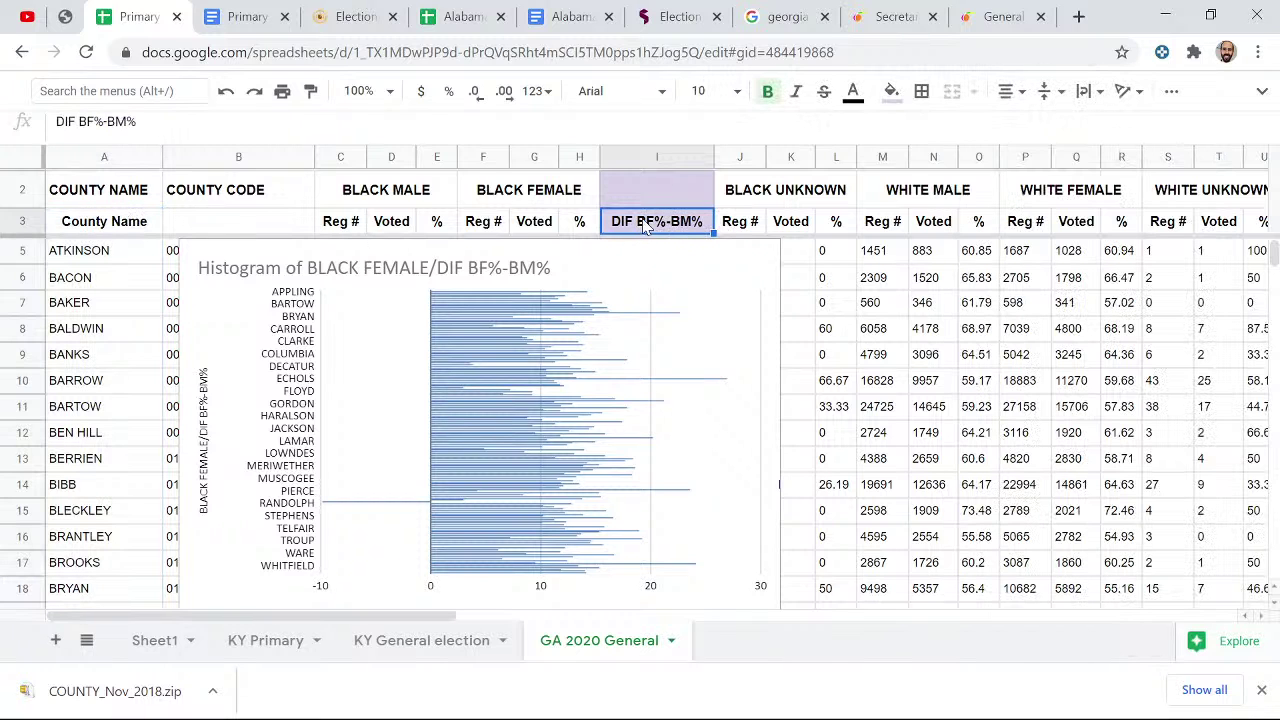
{"action": "left_click", "coordinate": [104, 228]}
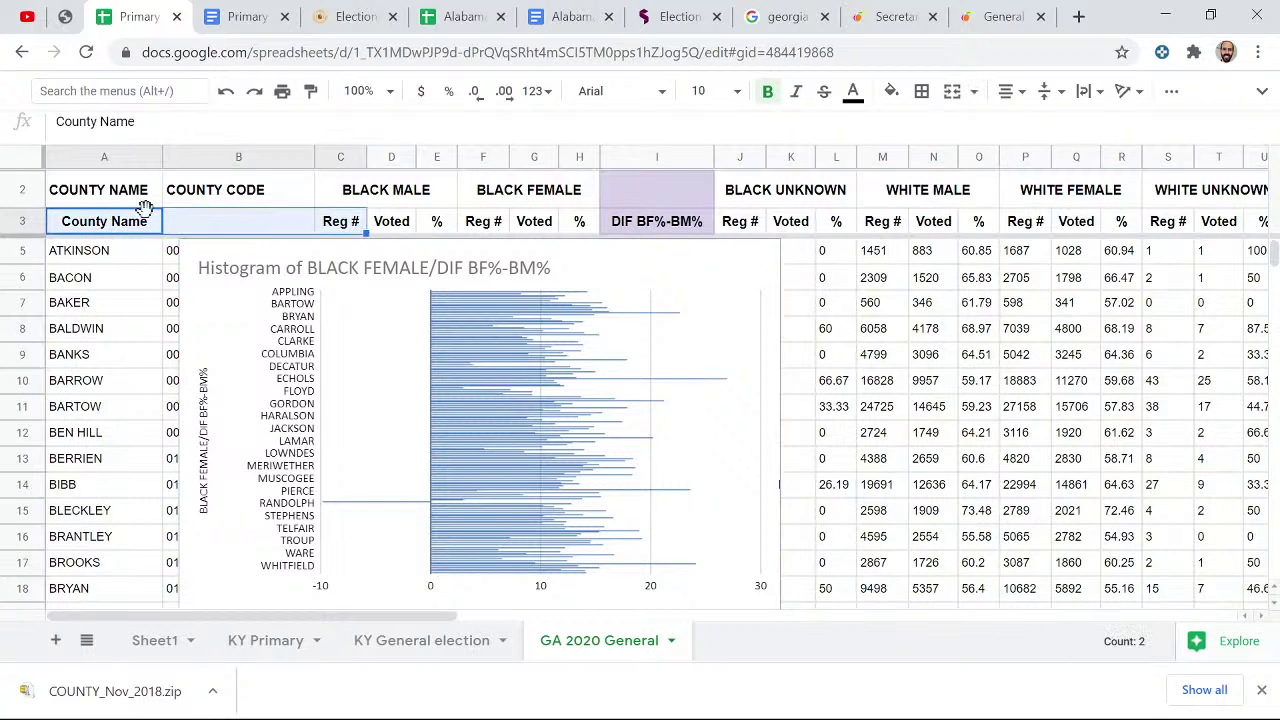
{"action": "key", "text": "ctrl+shift+Right"}
{"action": "key", "text": "ctrl+shift+Down"}
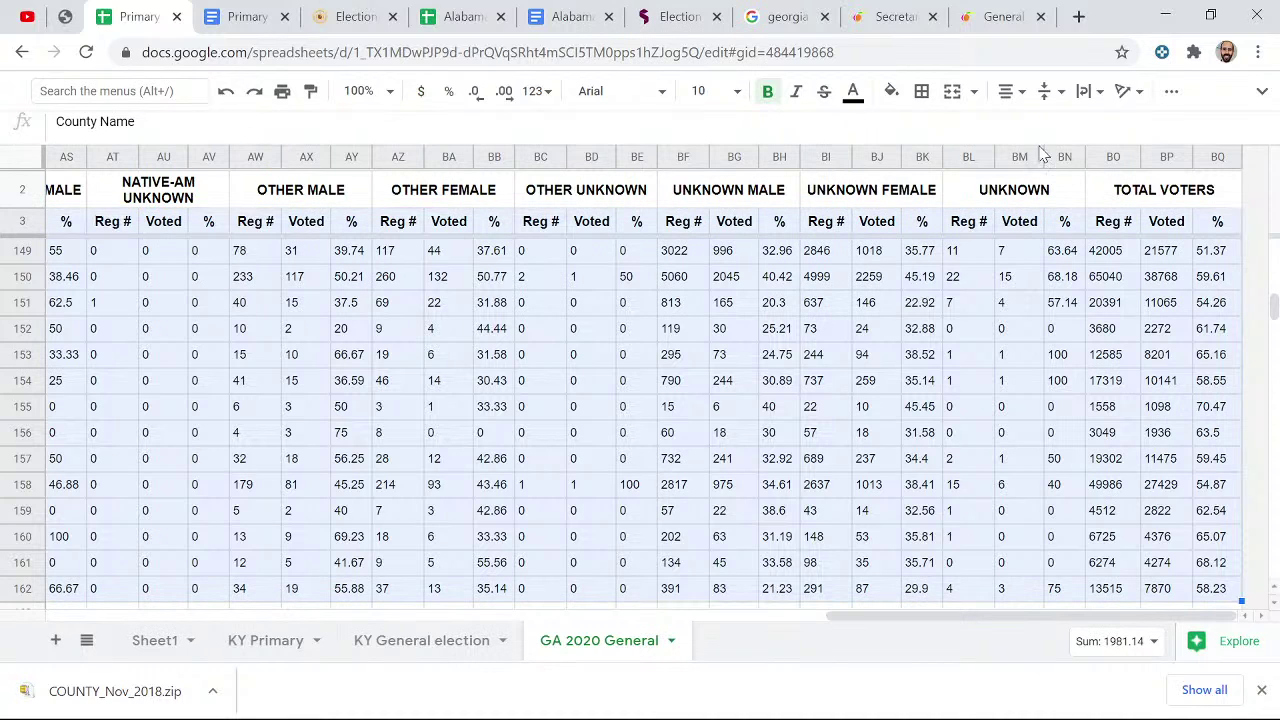
{"action": "left_click", "coordinate": [1262, 91]}
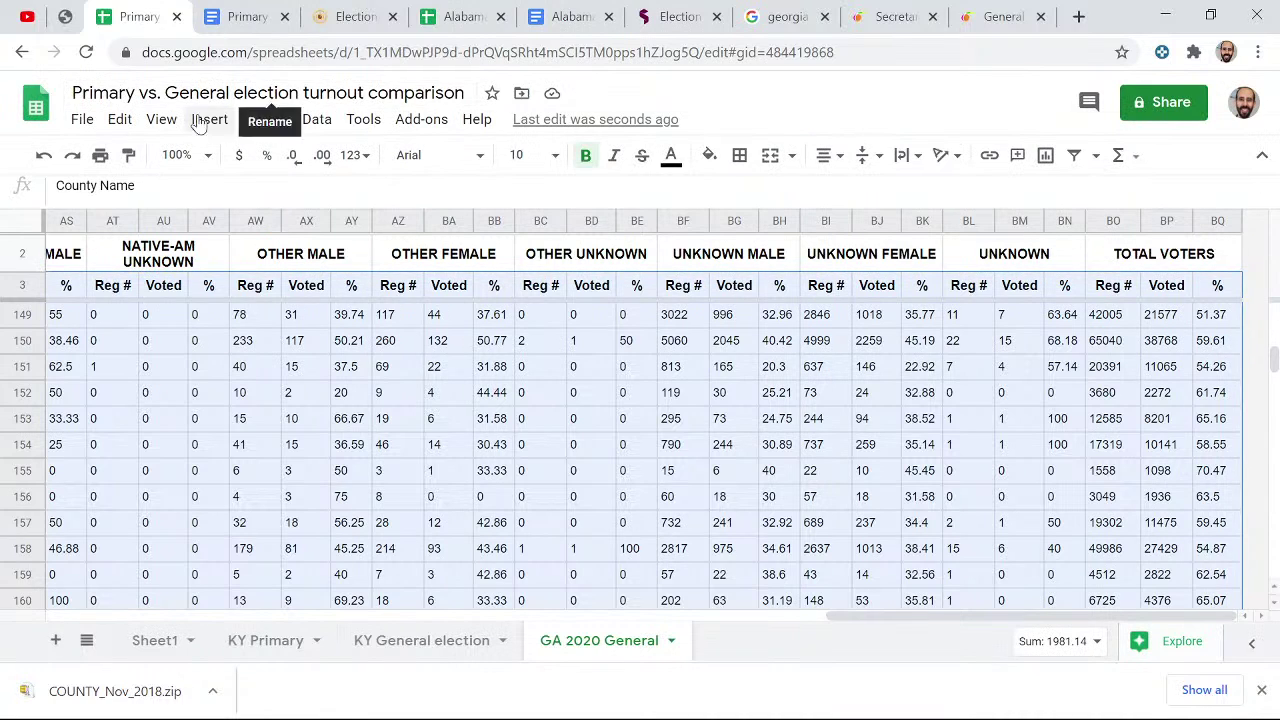
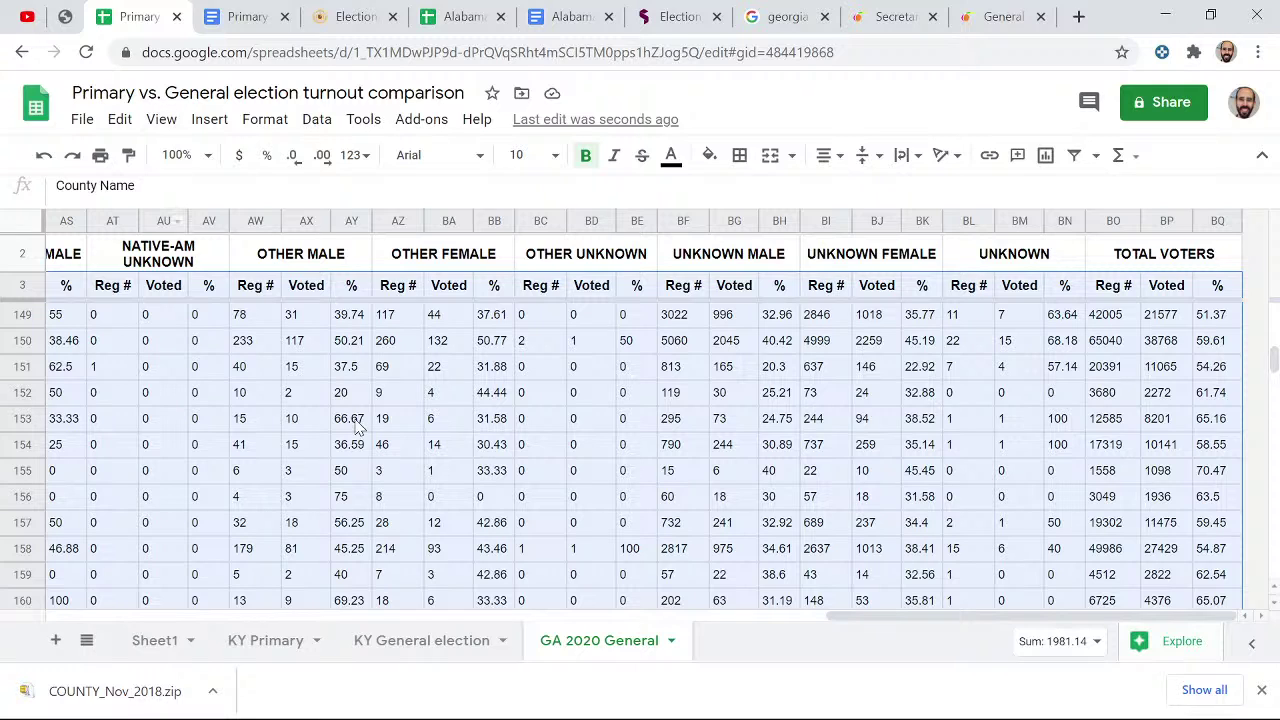
- Copy the county names with their header from A3:A162 into column A of a new sheet
{"action": "left_click_drag", "start_coordinate": [1078, 626], "coordinate": [292, 612]}
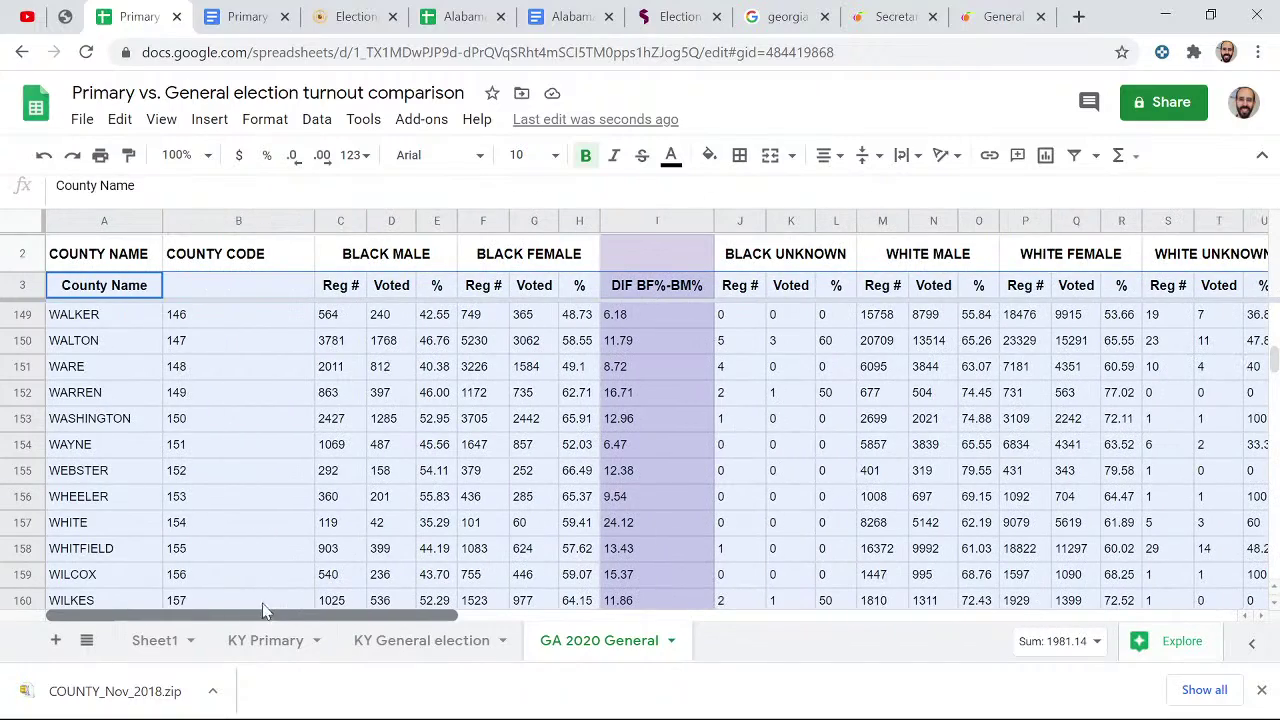
{"action": "left_click", "coordinate": [100, 285]}
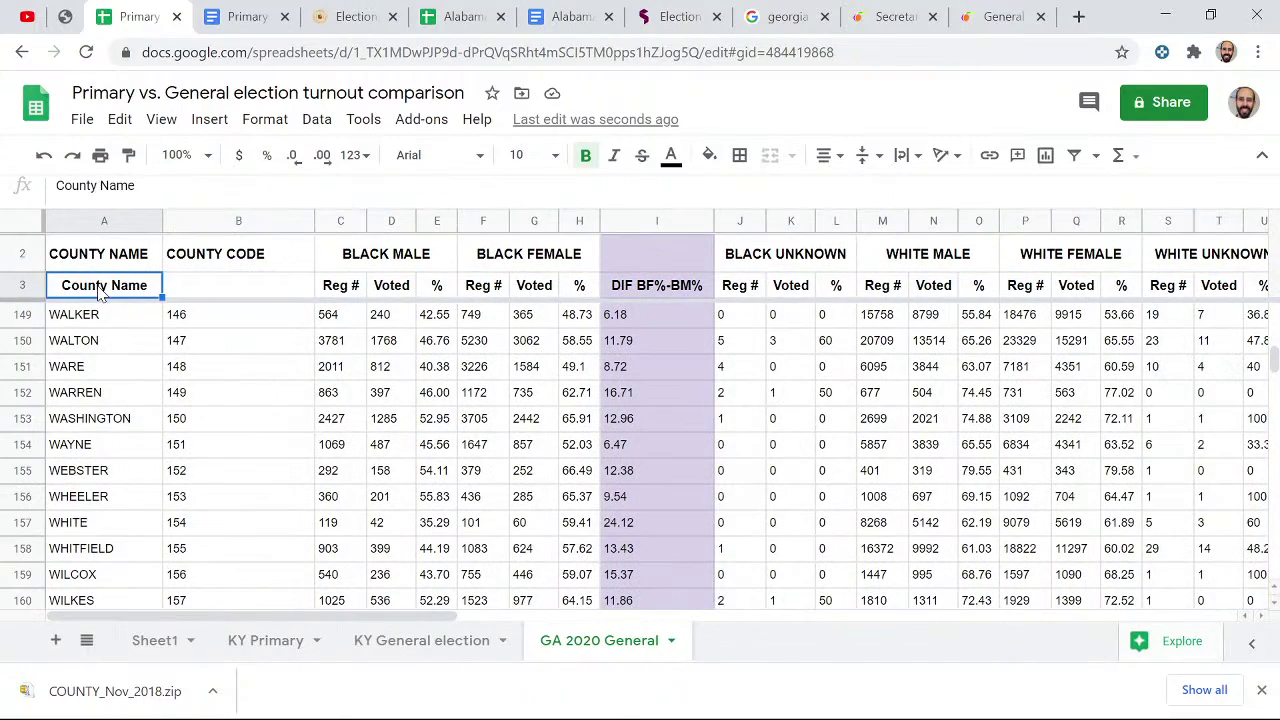
{"action": "key", "text": "ctrl+shift+Down"}
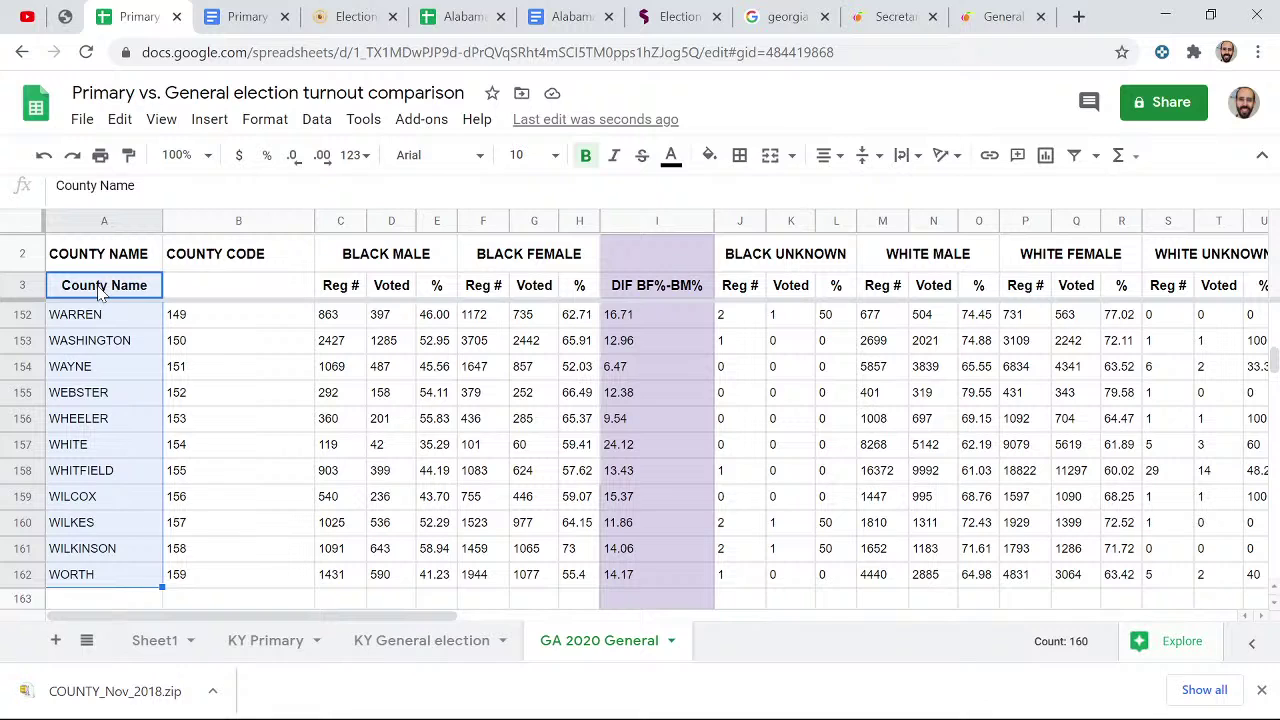
{"action": "key", "text": "ctrl+c"}
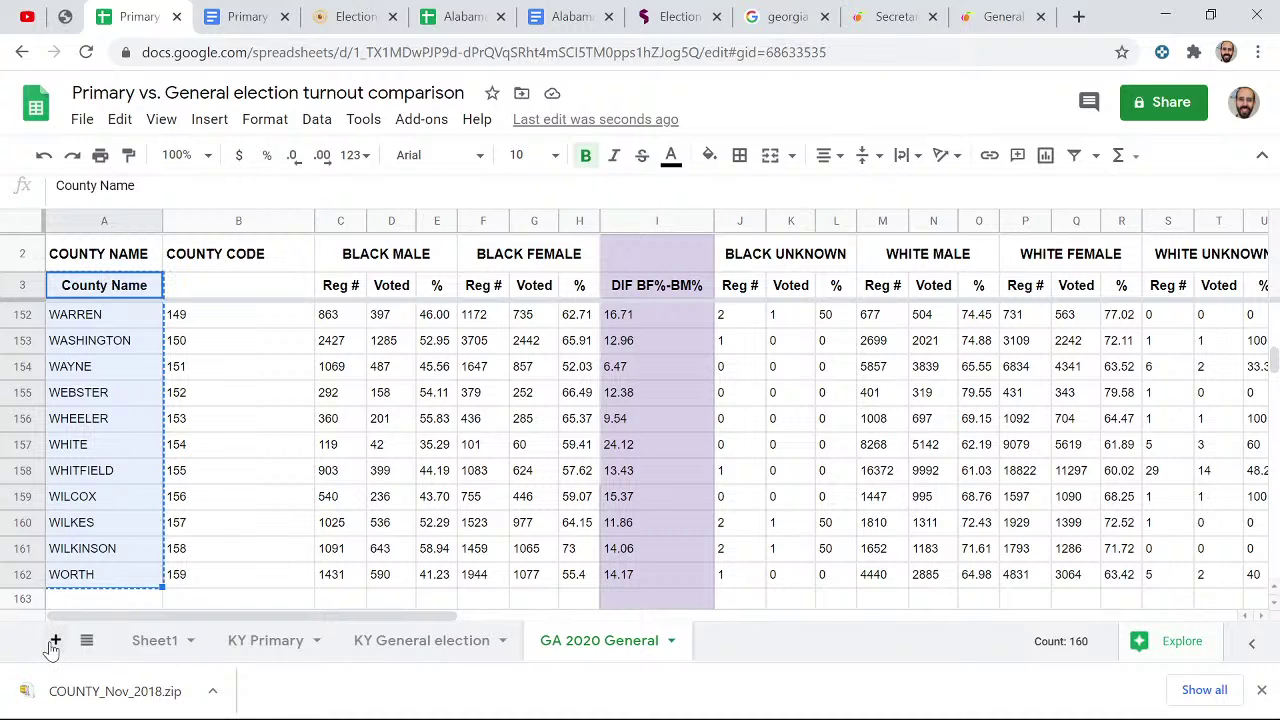
{"action": "left_click", "coordinate": [55, 641]}
{"action": "key", "text": "ctrl+v"}
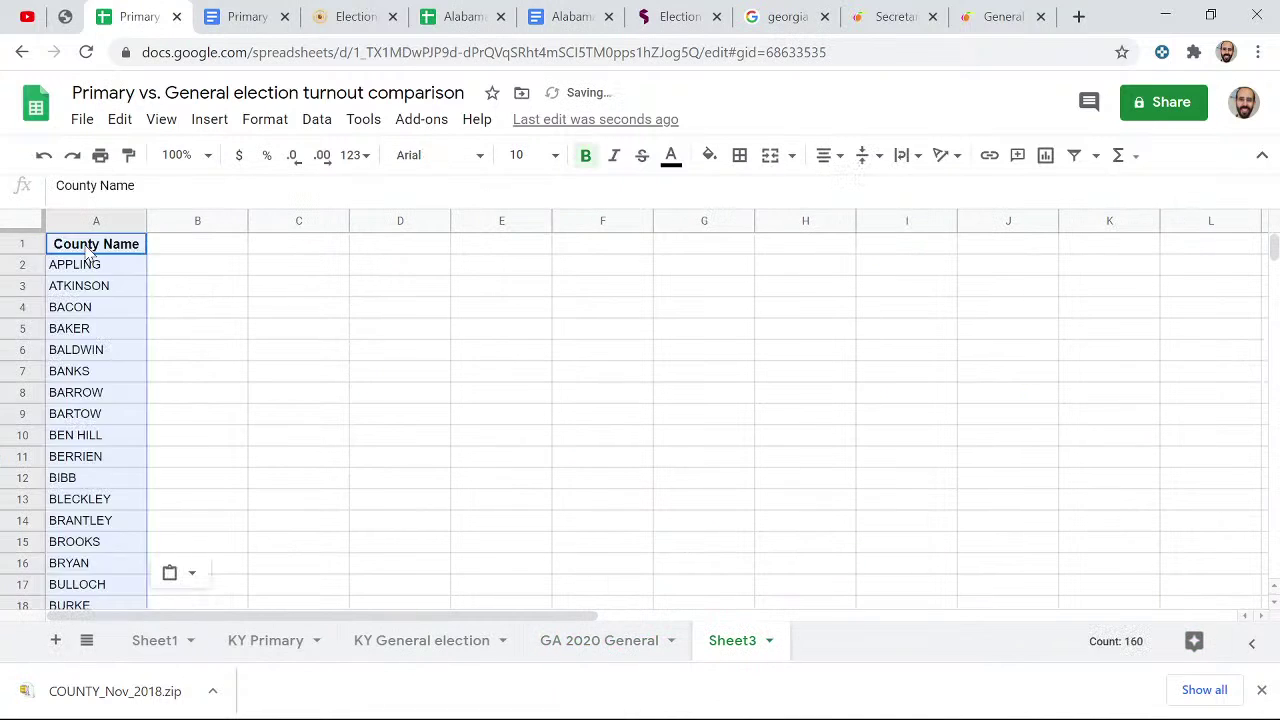
- Copy the DIF BF%-BM% column with its header from GA 2020 General into column B of Sheet3 as values only
{"action": "left_click", "coordinate": [598, 642]}
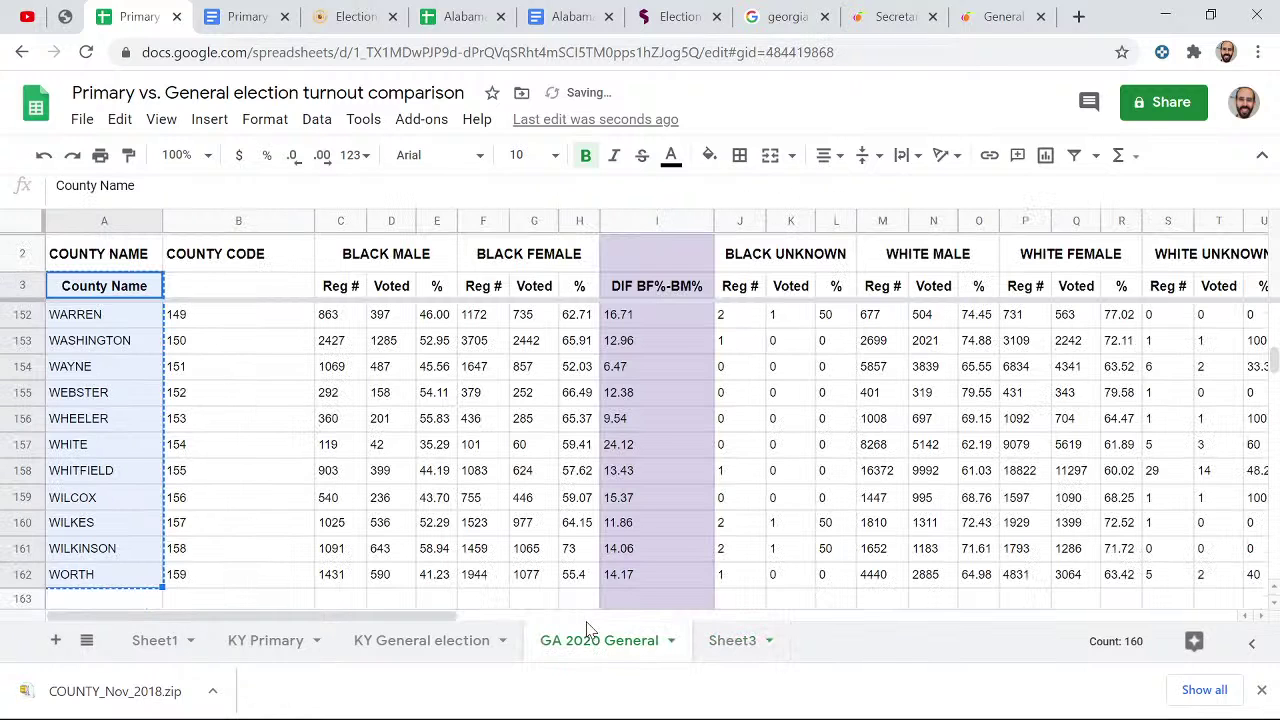
{"action": "left_click", "coordinate": [640, 288]}
{"action": "key", "text": "ctrl+shift+Down"}
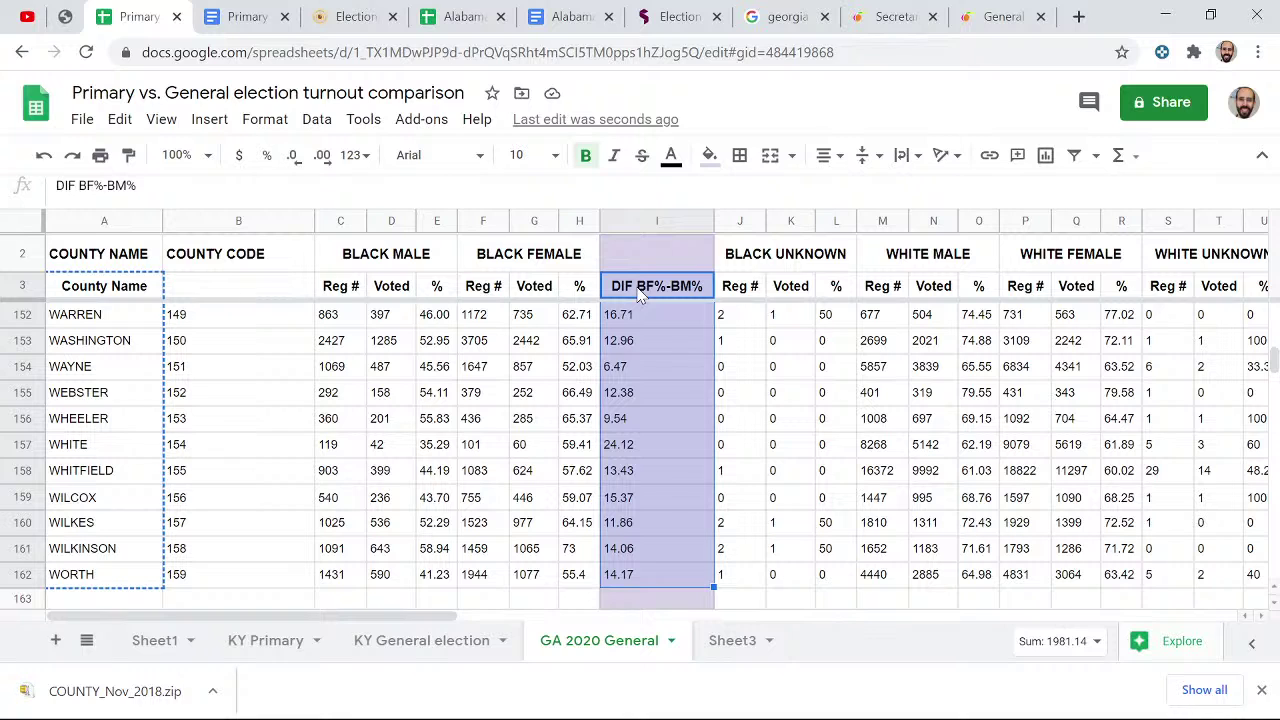
{"action": "left_click", "coordinate": [740, 641]}
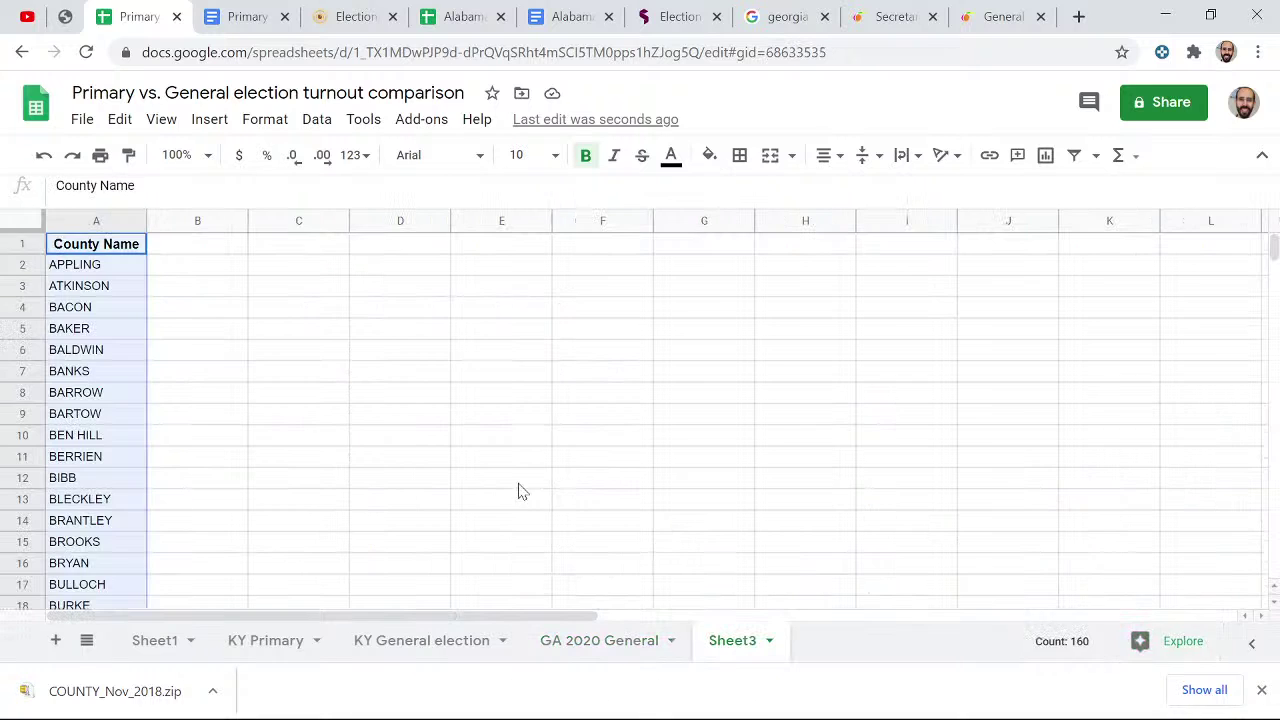
{"action": "left_click", "coordinate": [178, 248]}
{"action": "key", "text": "ctrl+v"}
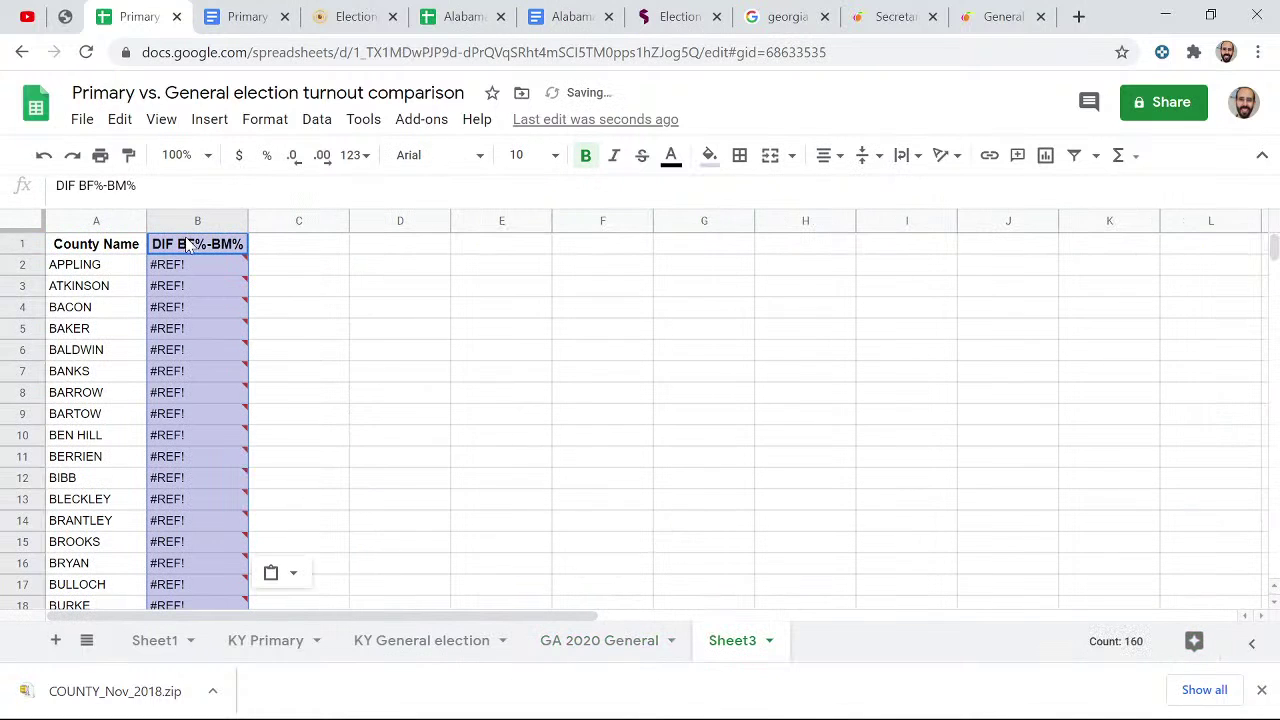
{"action": "left_click", "coordinate": [292, 572]}
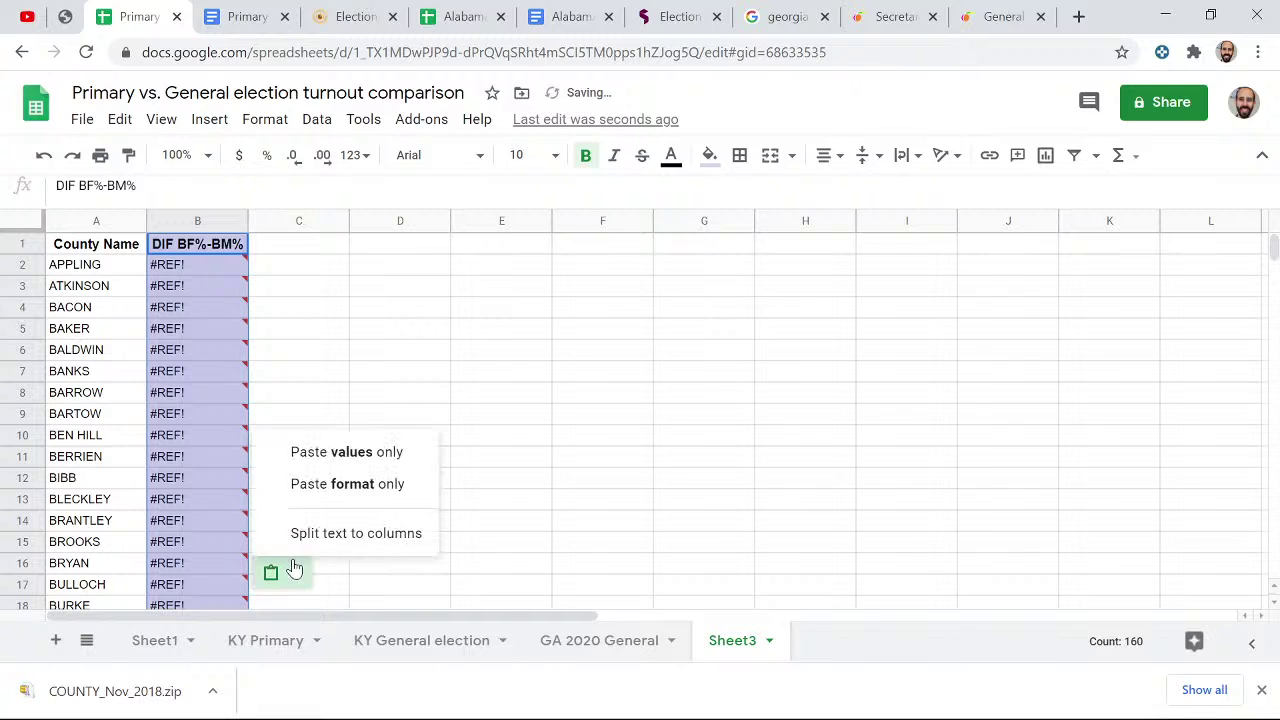
{"action": "left_click", "coordinate": [343, 452]}
{"action": "left_click", "coordinate": [195, 266]}
- Insert a chart on Sheet3 from the County Name and DIF BF%-BM% data in A1:B160
{"action": "left_click", "coordinate": [104, 252]}
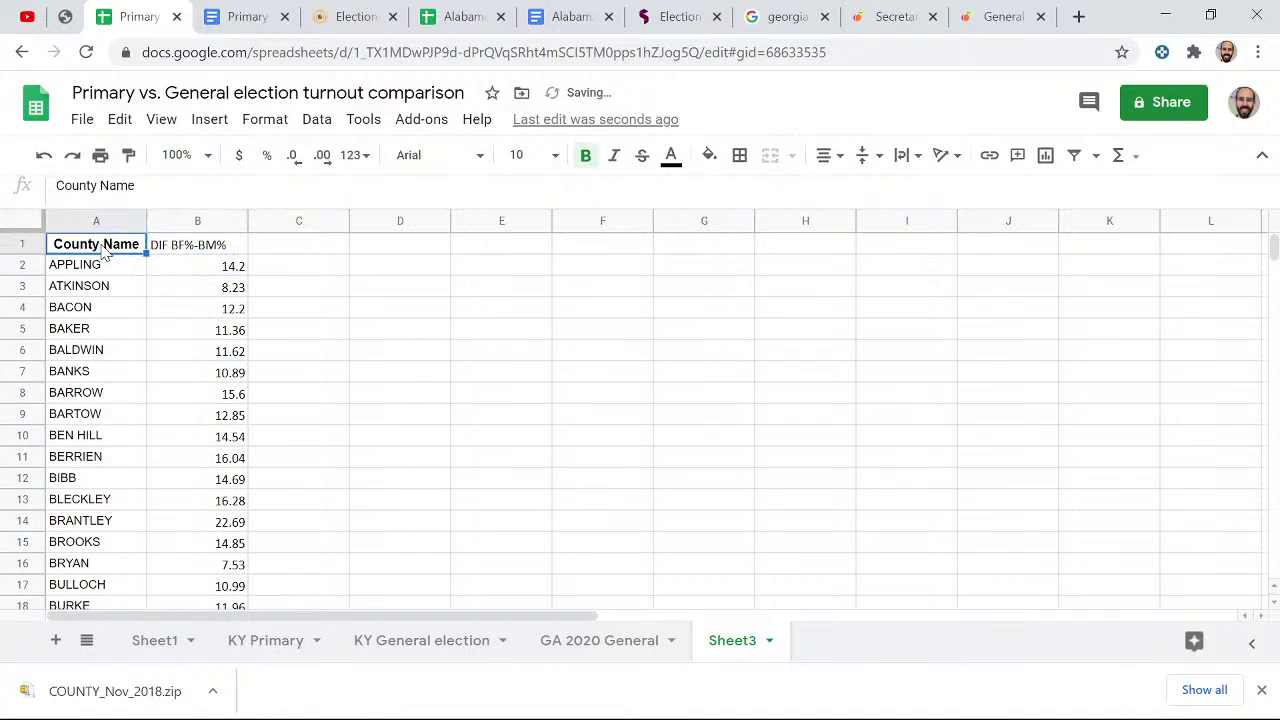
{"action": "key", "text": "ctrl+shift+Down"}
{"action": "key", "text": "shift+Right"}
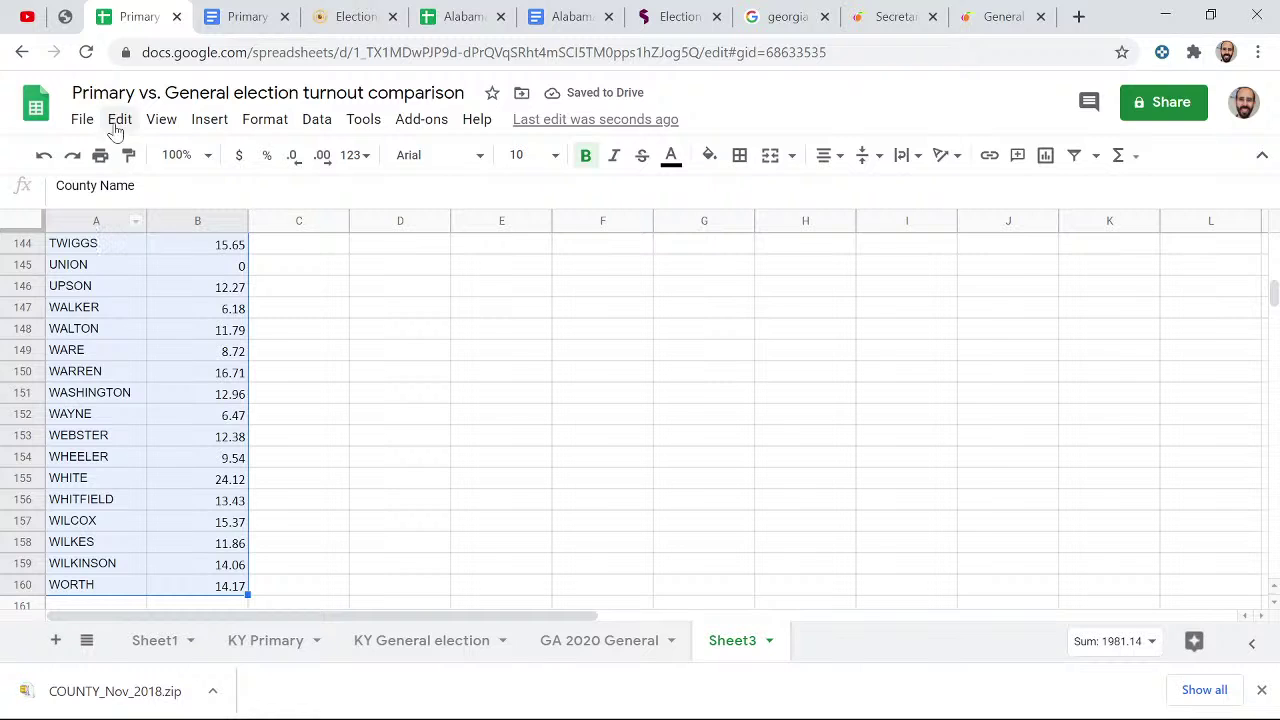
{"action": "left_click", "coordinate": [199, 121]}
{"action": "left_click", "coordinate": [257, 400]}
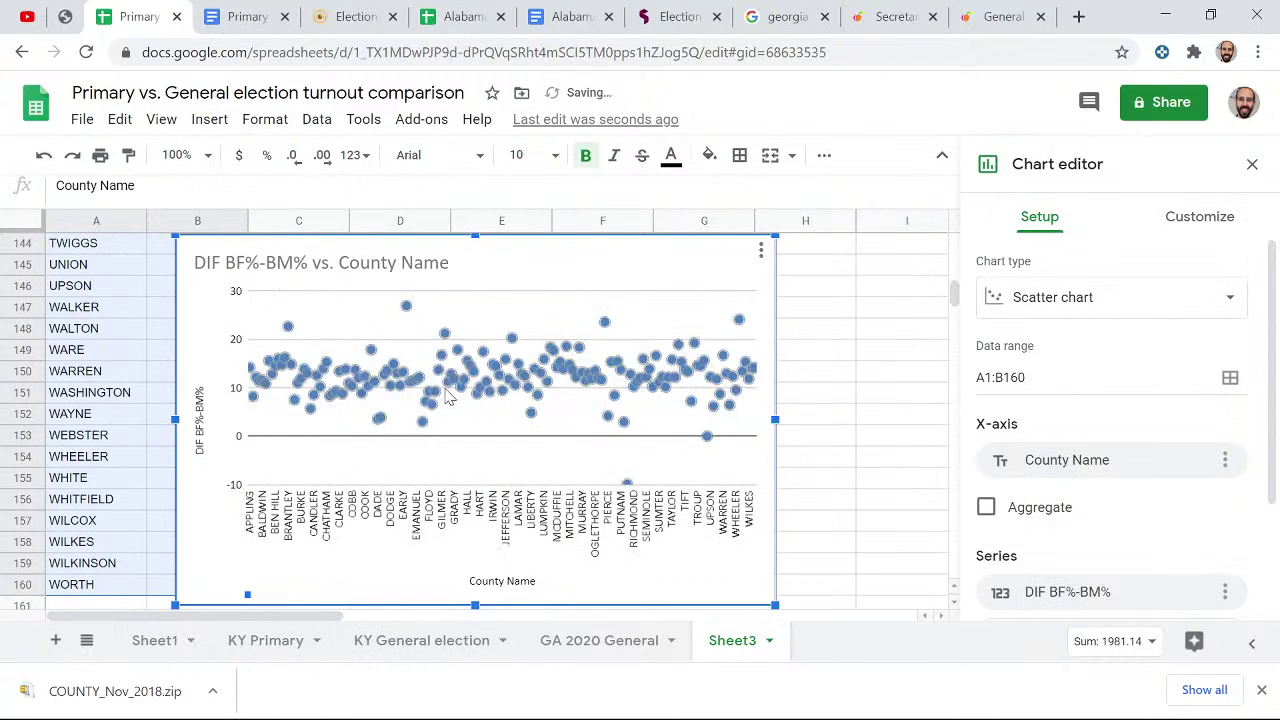
- Change the new Sheet3 chart from a scatter chart to a standard bar chart
{"action": "left_click", "coordinate": [1230, 297]}
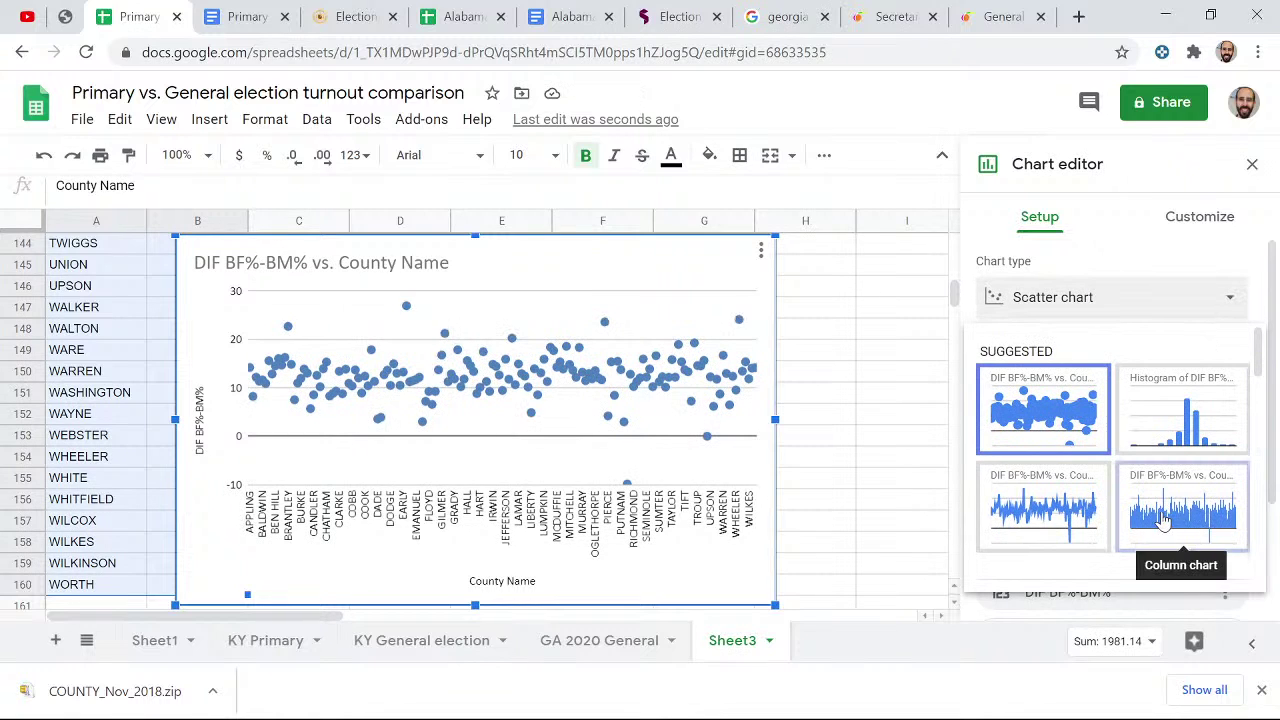
{"action": "scroll", "coordinate": [1165, 512], "scroll_direction": "down", "scroll_amount": 1}
{"action": "scroll", "coordinate": [1185, 434], "scroll_direction": "down", "scroll_amount": 1}
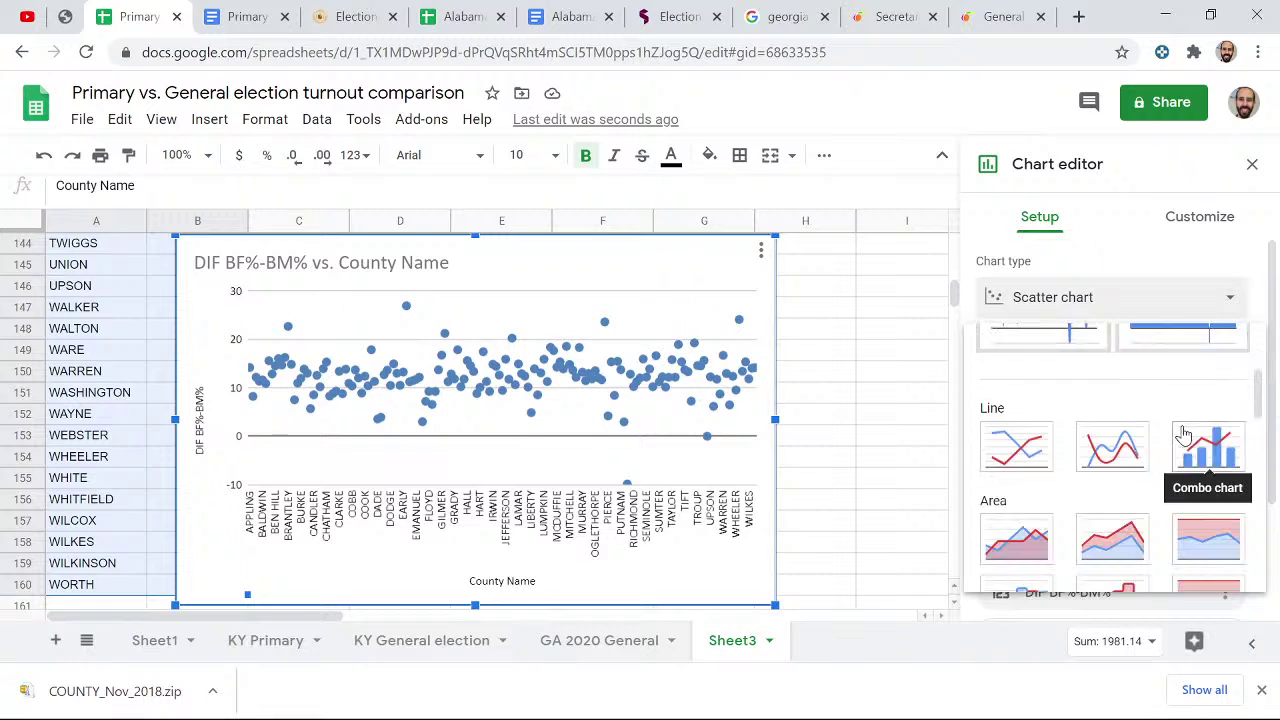
{"action": "scroll", "coordinate": [1183, 434], "scroll_direction": "down", "scroll_amount": 3}
{"action": "left_click", "coordinate": [1030, 378]}
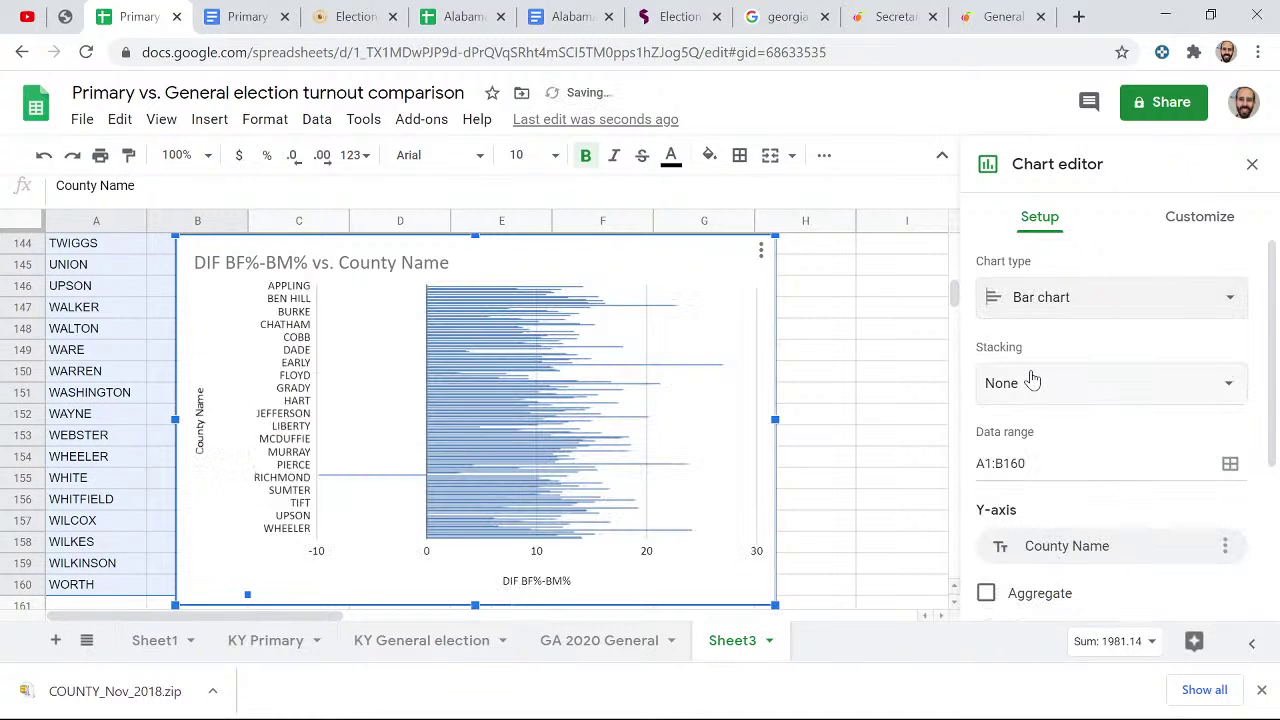
- Enlarge the bar chart in width and height and move it clear of the data in column B
{"action": "left_click_drag", "start_coordinate": [775, 419], "coordinate": [906, 417]}
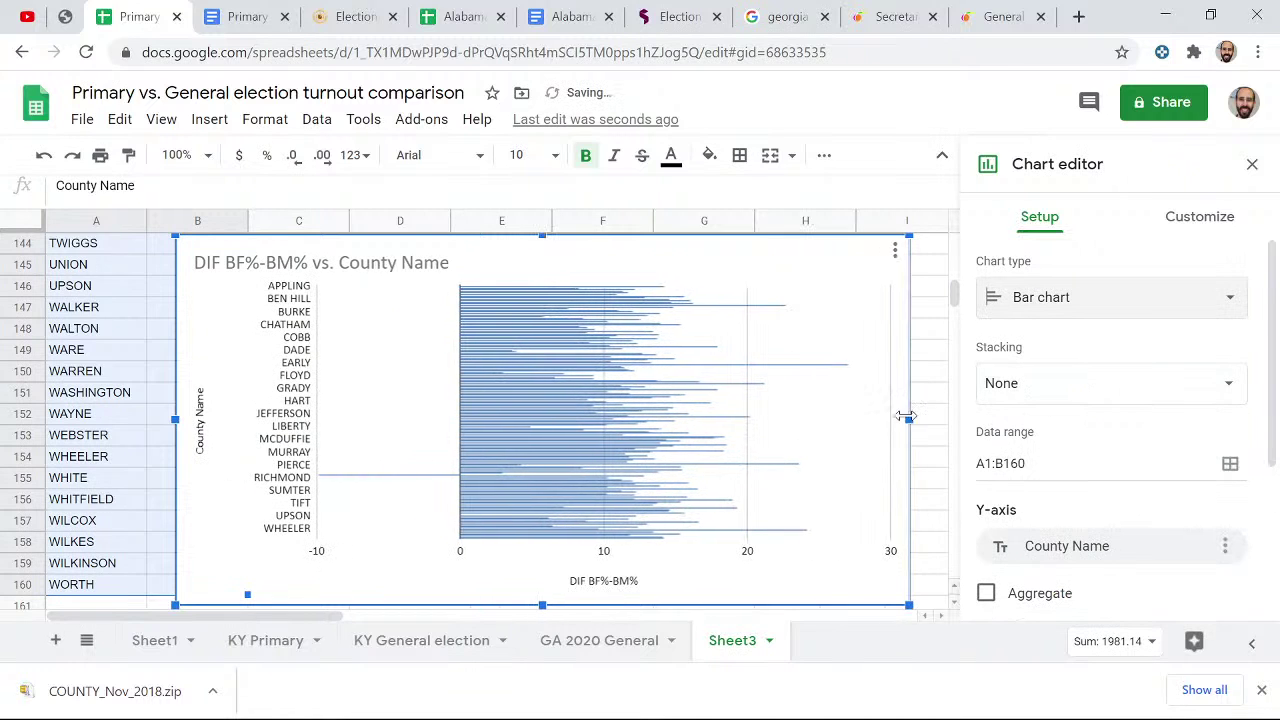
{"action": "left_click", "coordinate": [940, 157]}
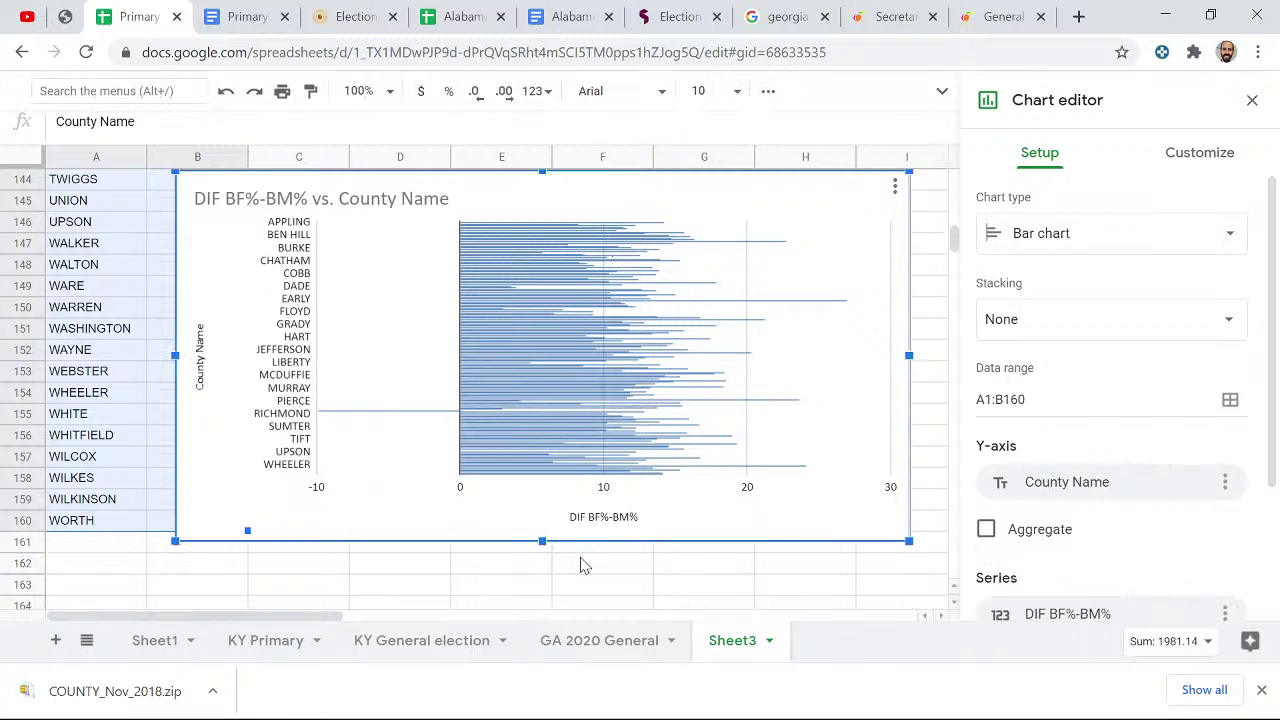
{"action": "left_click_drag", "start_coordinate": [542, 540], "coordinate": [542, 543]}
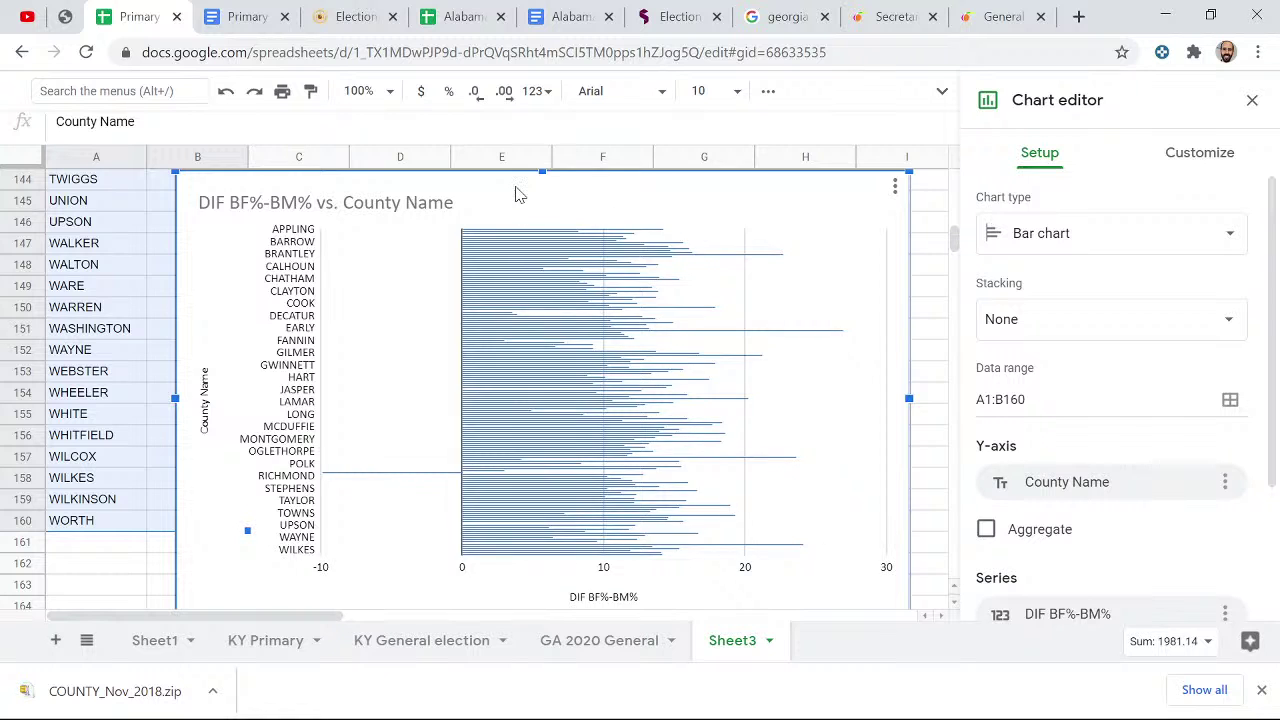
{"action": "left_click_drag", "start_coordinate": [541, 163], "coordinate": [681, 180]}
- Create a filter on the County Name and DIF BF%-BM% table on Sheet3
{"action": "scroll", "coordinate": [150, 260], "scroll_direction": "up", "scroll_amount": 15}
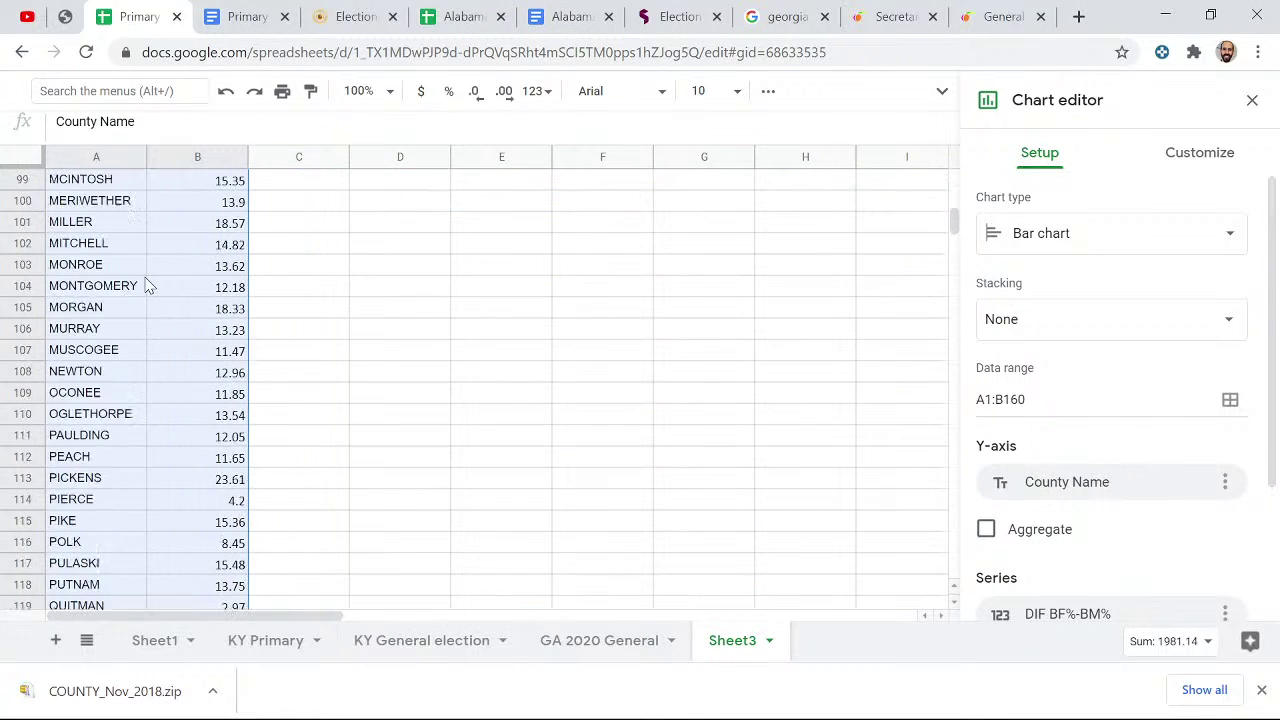
{"action": "left_click", "coordinate": [157, 224]}
{"action": "key", "text": "ctrl+a"}
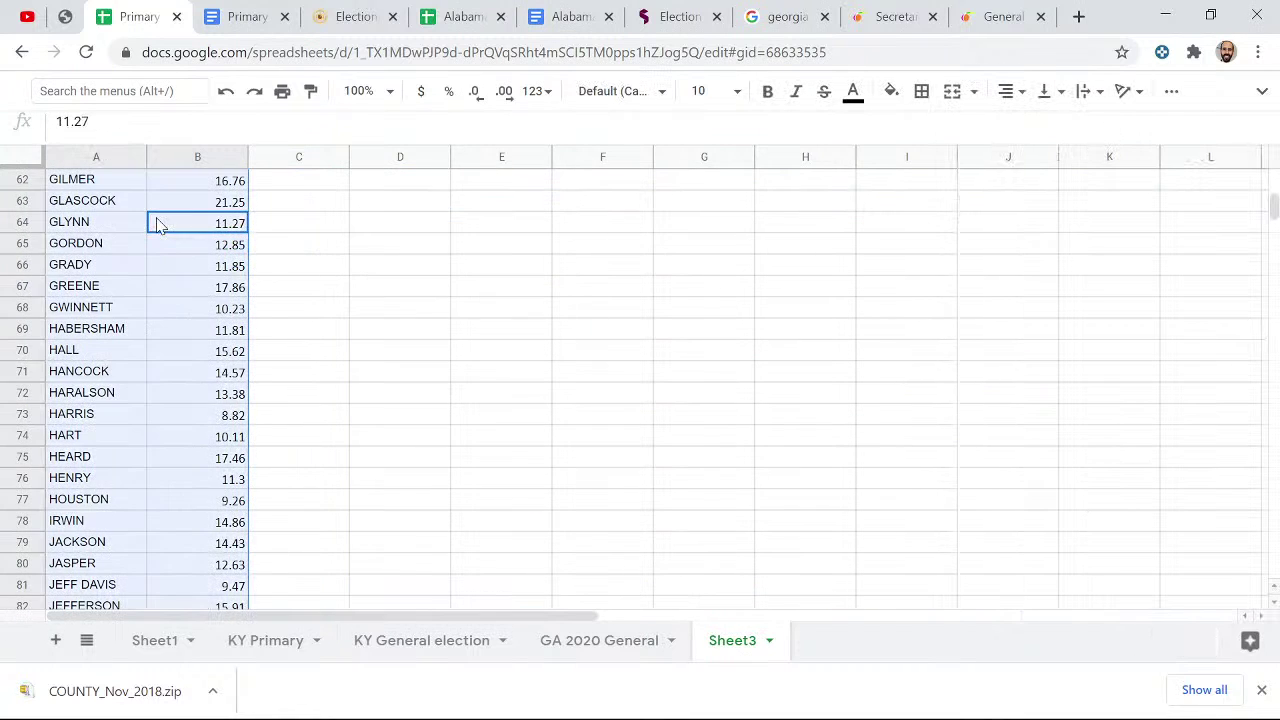
{"action": "left_click", "coordinate": [1262, 93]}
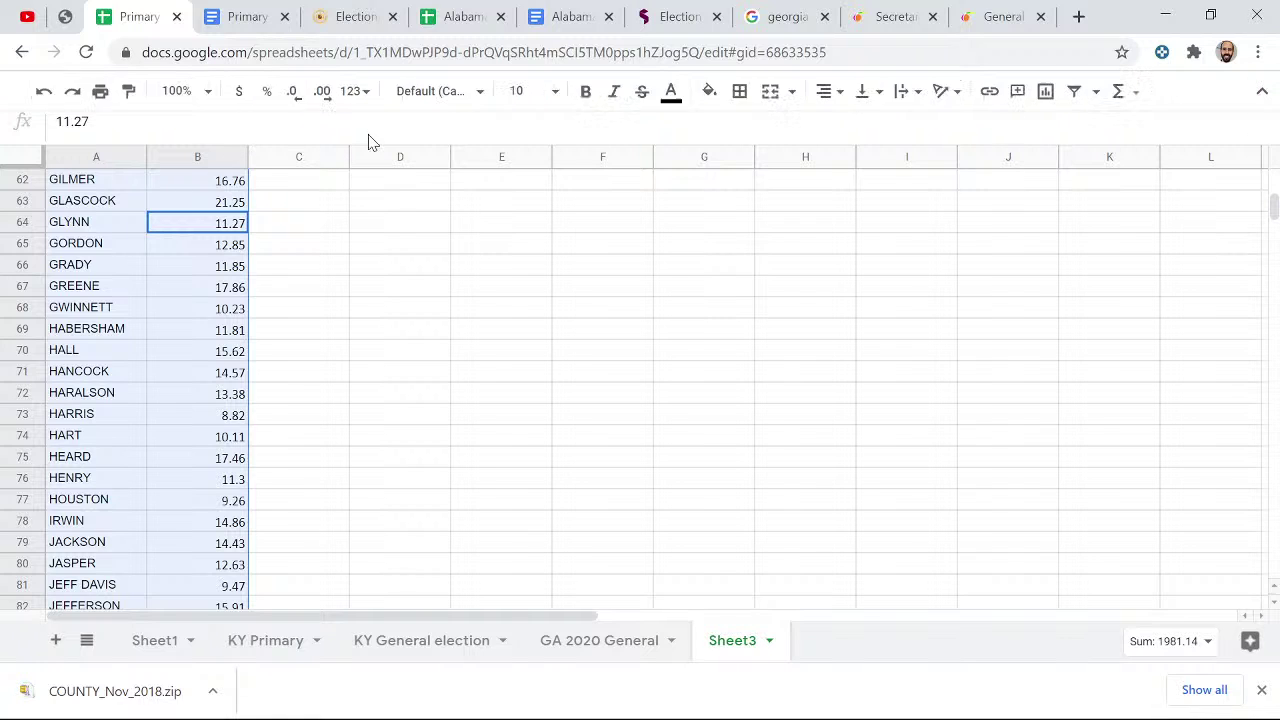
{"action": "left_click", "coordinate": [318, 119]}
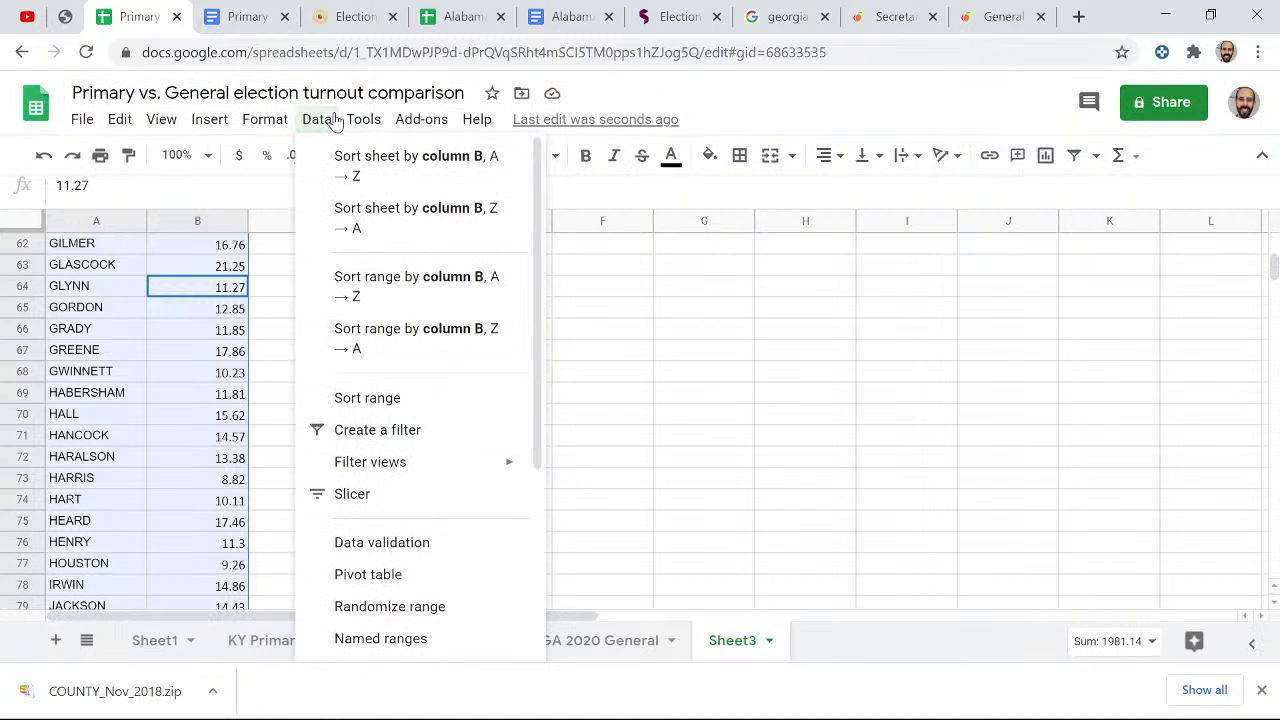
{"action": "left_click", "coordinate": [374, 429]}
- Sort the filtered table by the DIF BF%-BM% column in Z → A order
{"action": "scroll", "coordinate": [1194, 363], "scroll_direction": "up", "scroll_amount": 7}
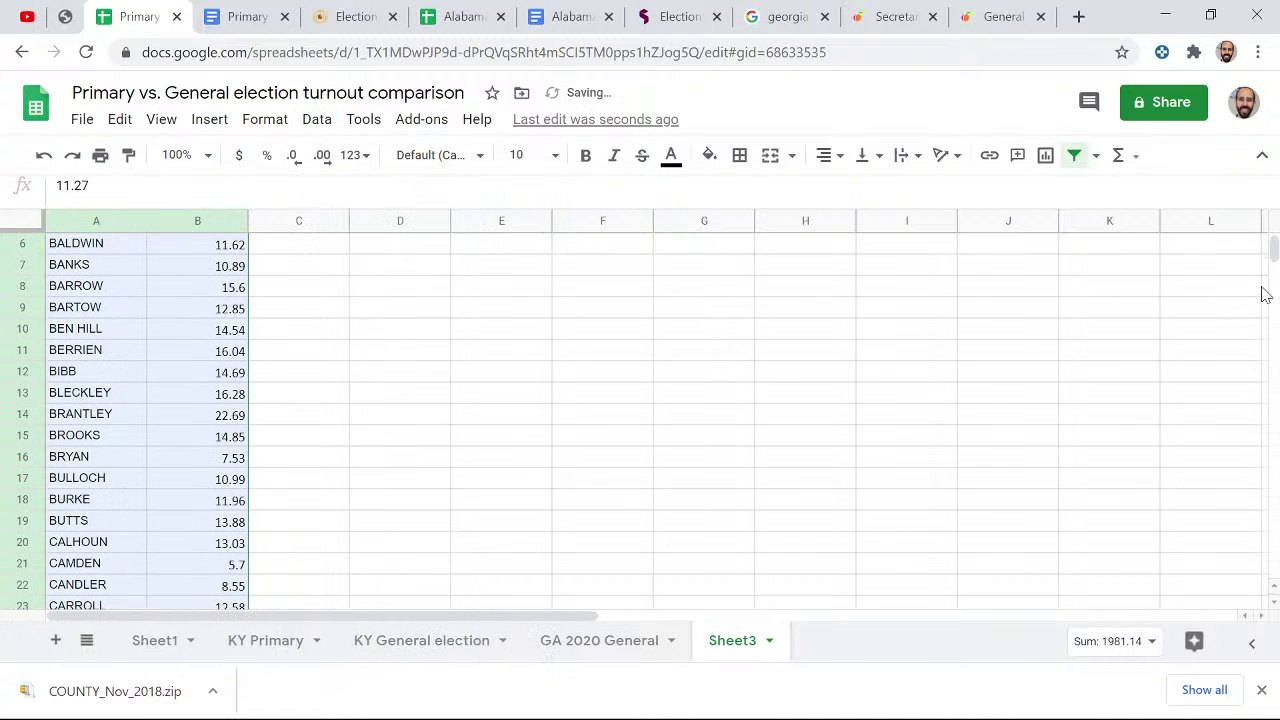
{"action": "left_click_drag", "start_coordinate": [1266, 291], "coordinate": [1266, 245]}
{"action": "left_click", "coordinate": [237, 261]}
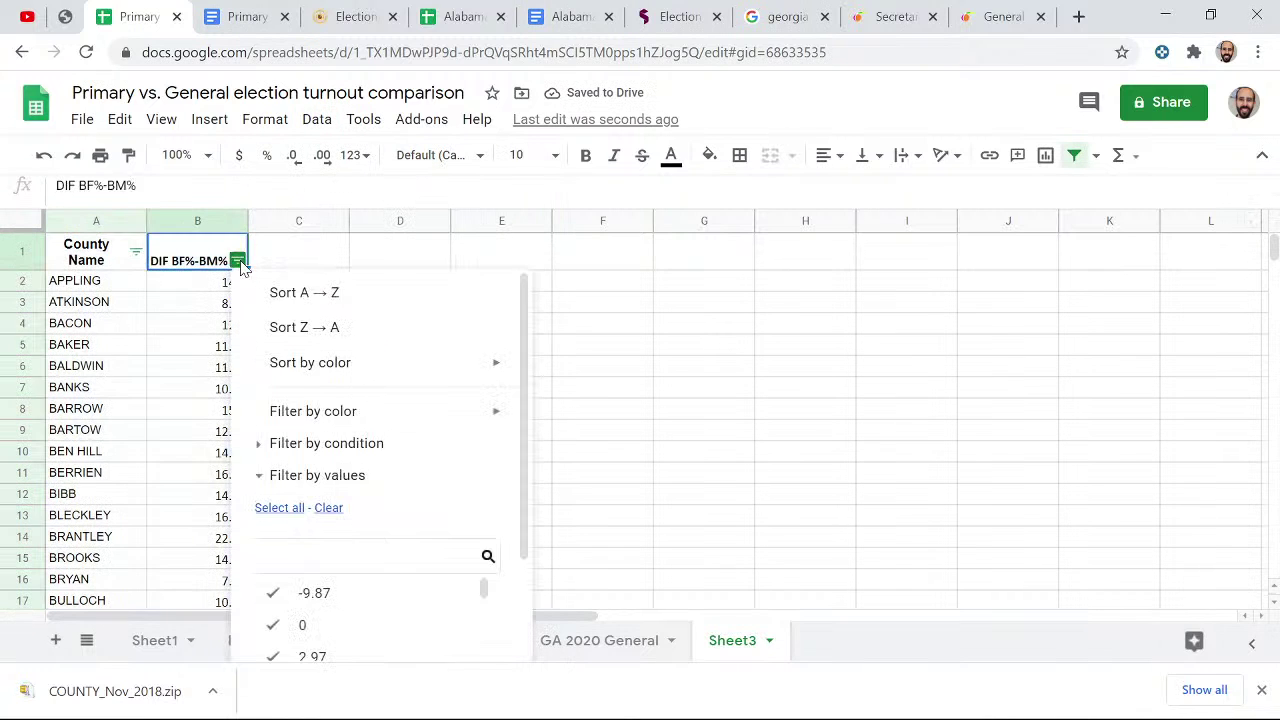
{"action": "left_click", "coordinate": [290, 328]}
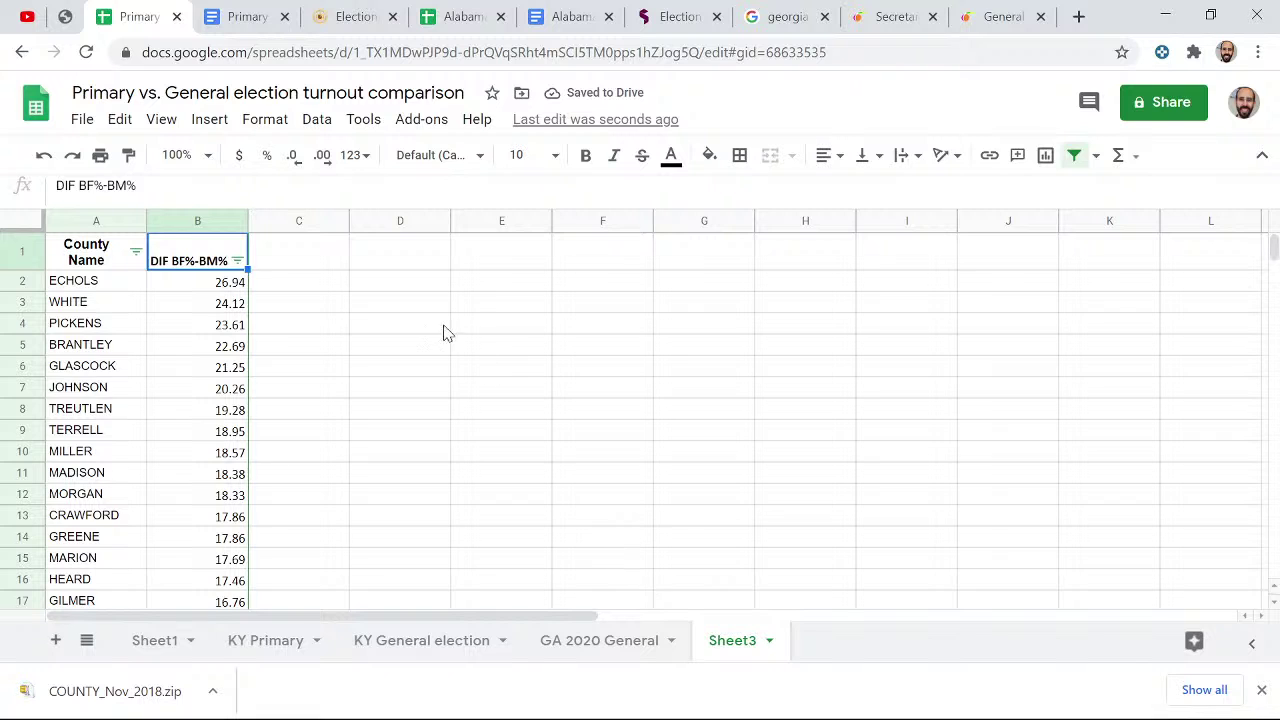
- Stretch the county bar chart taller by extending its upper edge to about row 115
{"action": "scroll", "coordinate": [430, 325], "scroll_direction": "down", "scroll_amount": 10}
{"action": "scroll", "coordinate": [425, 320], "scroll_direction": "down", "scroll_amount": 17}
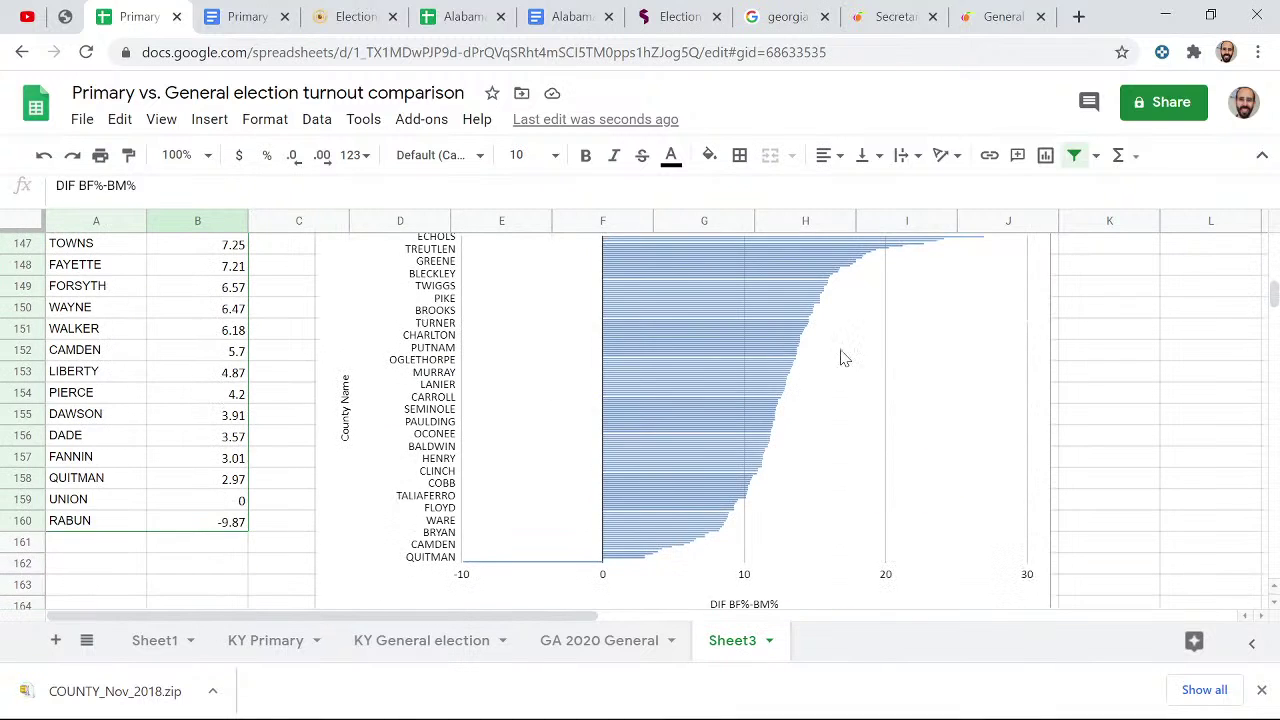
{"action": "scroll", "coordinate": [808, 578], "scroll_direction": "up", "scroll_amount": 4}
{"action": "scroll", "coordinate": [808, 578], "scroll_direction": "down", "scroll_amount": 1}
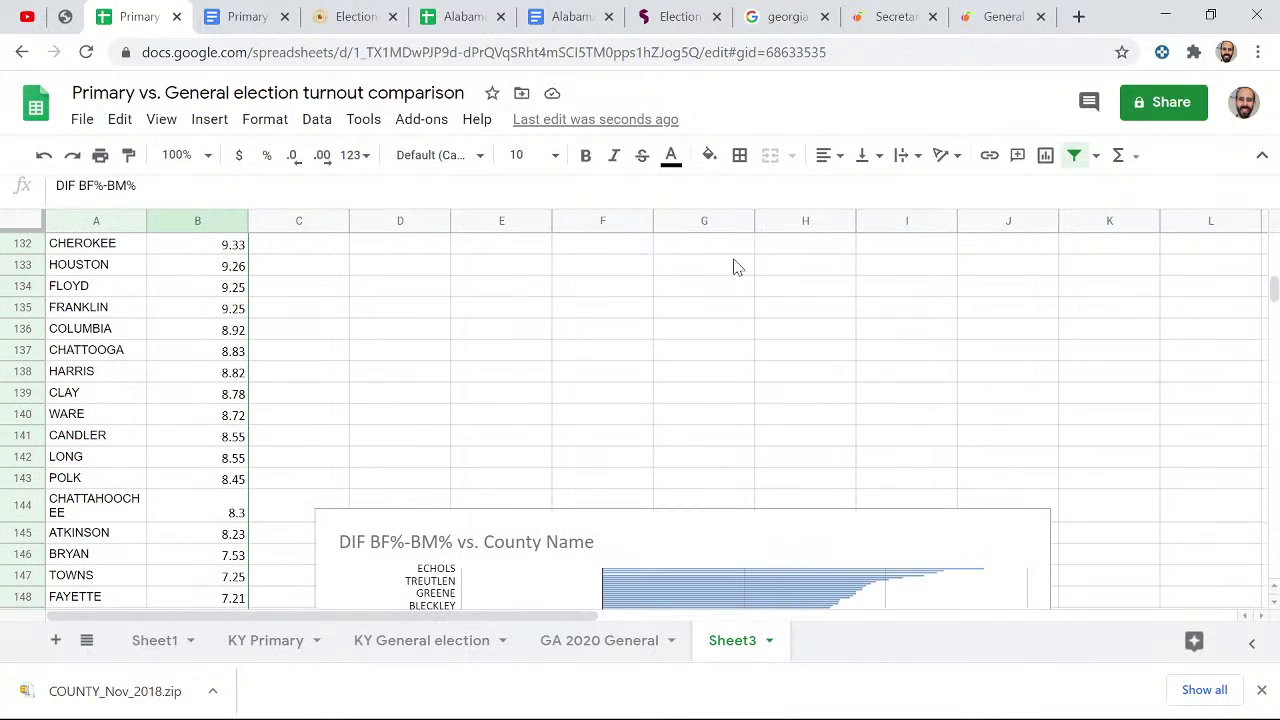
{"action": "left_click", "coordinate": [588, 528]}
{"action": "scroll", "coordinate": [640, 515], "scroll_direction": "down", "scroll_amount": 4}
{"action": "scroll", "coordinate": [706, 306], "scroll_direction": "up", "scroll_amount": 4}
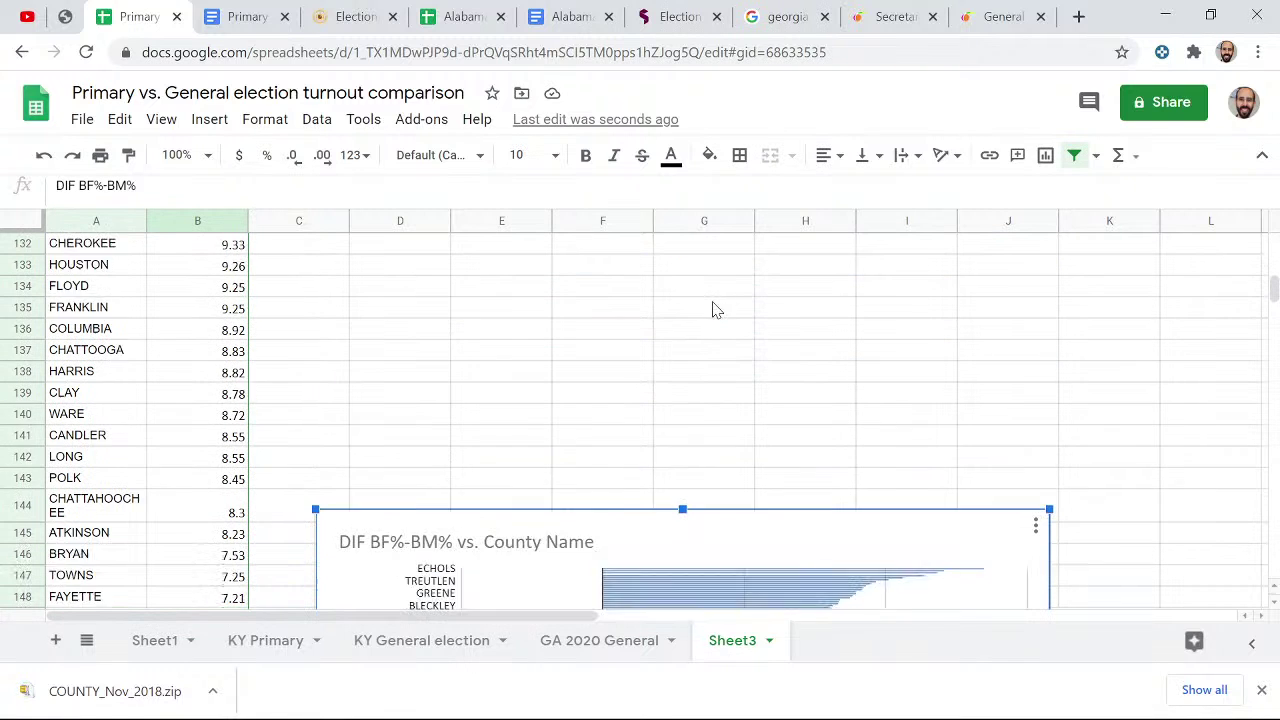
{"action": "scroll", "coordinate": [645, 485], "scroll_direction": "down", "scroll_amount": 1}
{"action": "left_click_drag", "start_coordinate": [645, 485], "coordinate": [680, 77]}
{"action": "scroll", "coordinate": [634, 274], "scroll_direction": "down", "scroll_amount": 2}
{"action": "scroll", "coordinate": [603, 320], "scroll_direction": "up", "scroll_amount": 7}
{"action": "scroll", "coordinate": [640, 350], "scroll_direction": "down", "scroll_amount": 4}
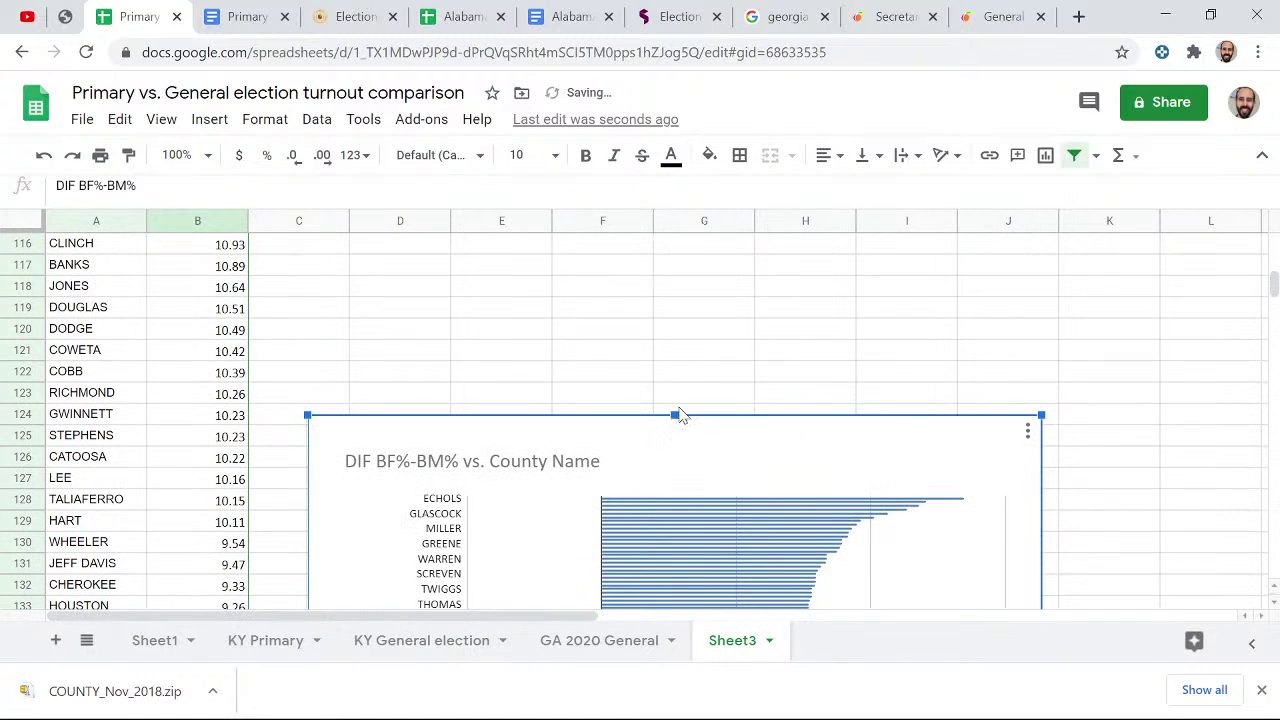
{"action": "left_click_drag", "start_coordinate": [680, 416], "coordinate": [700, 221]}
{"action": "scroll", "coordinate": [1187, 447], "scroll_direction": "up", "scroll_amount": 6}
{"action": "scroll", "coordinate": [1187, 447], "scroll_direction": "up", "scroll_amount": 1}
{"action": "scroll", "coordinate": [666, 414], "scroll_direction": "down", "scroll_amount": 4}
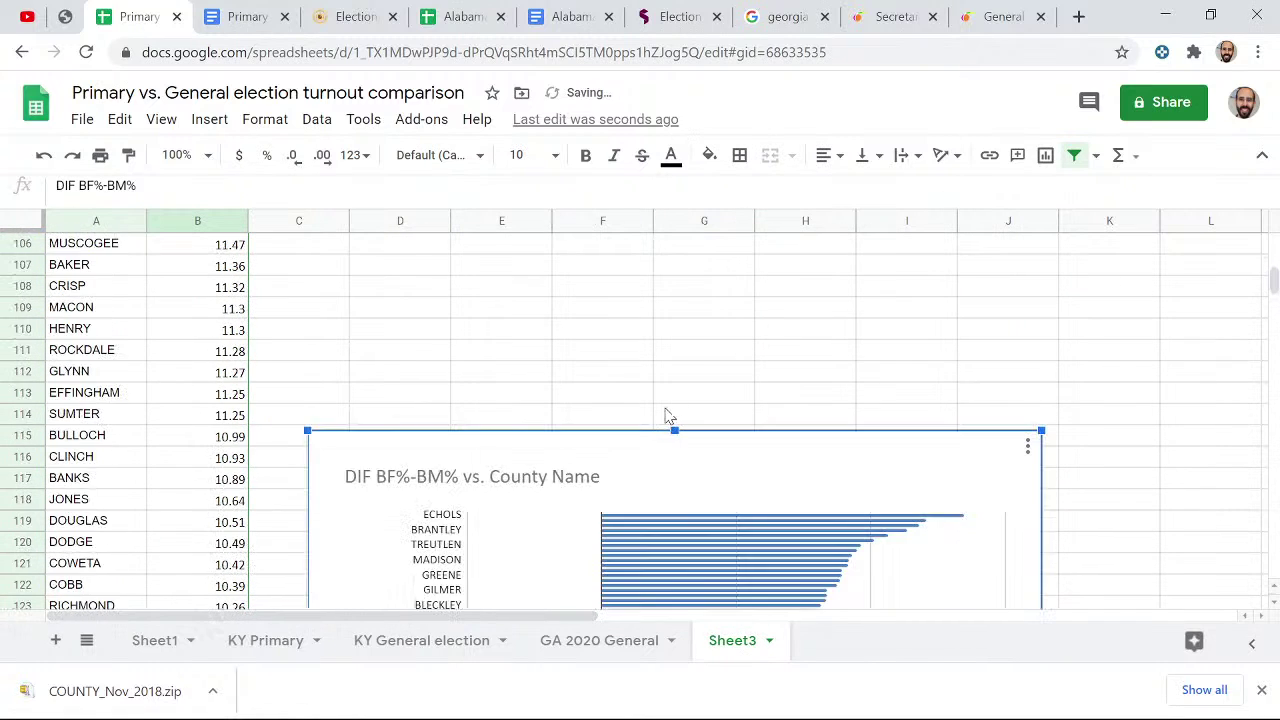
- Move the bar chart up the sheet and place it beside the first rows of the table, starting near row 2
{"action": "left_click_drag", "start_coordinate": [680, 430], "coordinate": [651, 55]}
{"action": "scroll", "coordinate": [770, 438], "scroll_direction": "down", "scroll_amount": 2}
{"action": "left_click_drag", "start_coordinate": [703, 470], "coordinate": [706, 257]}
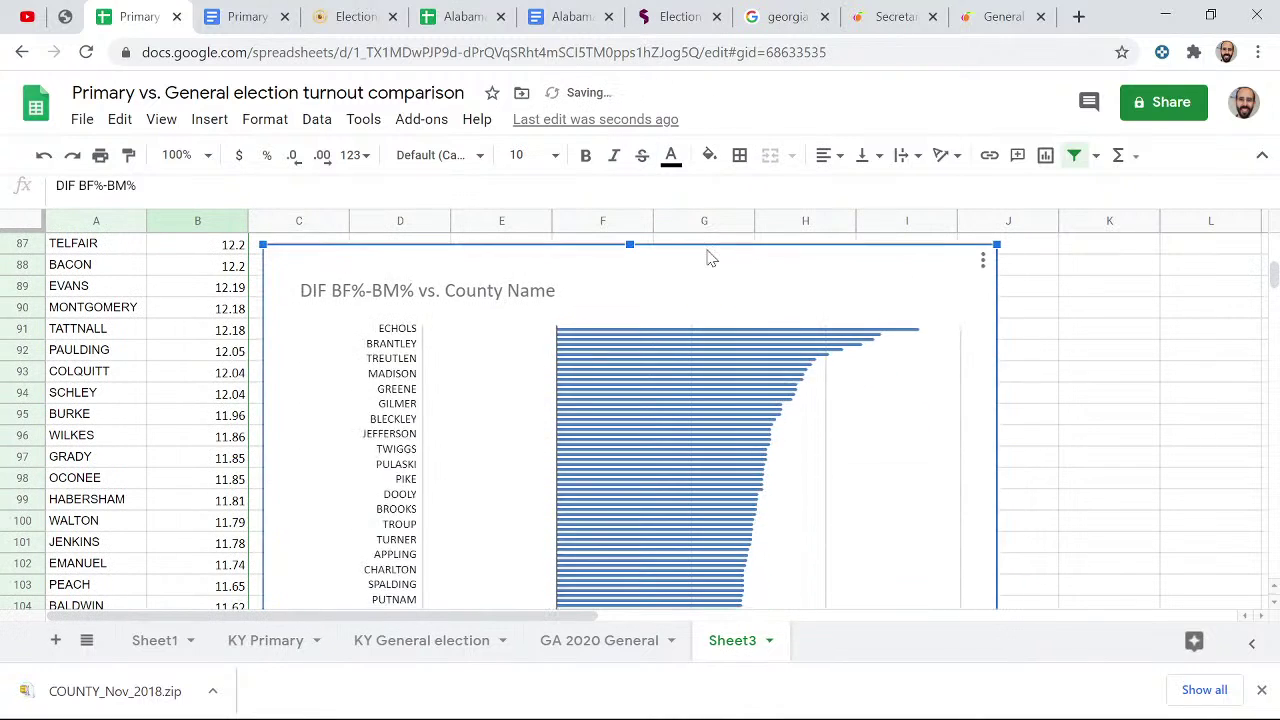
{"action": "scroll", "coordinate": [1194, 314], "scroll_direction": "up", "scroll_amount": 3}
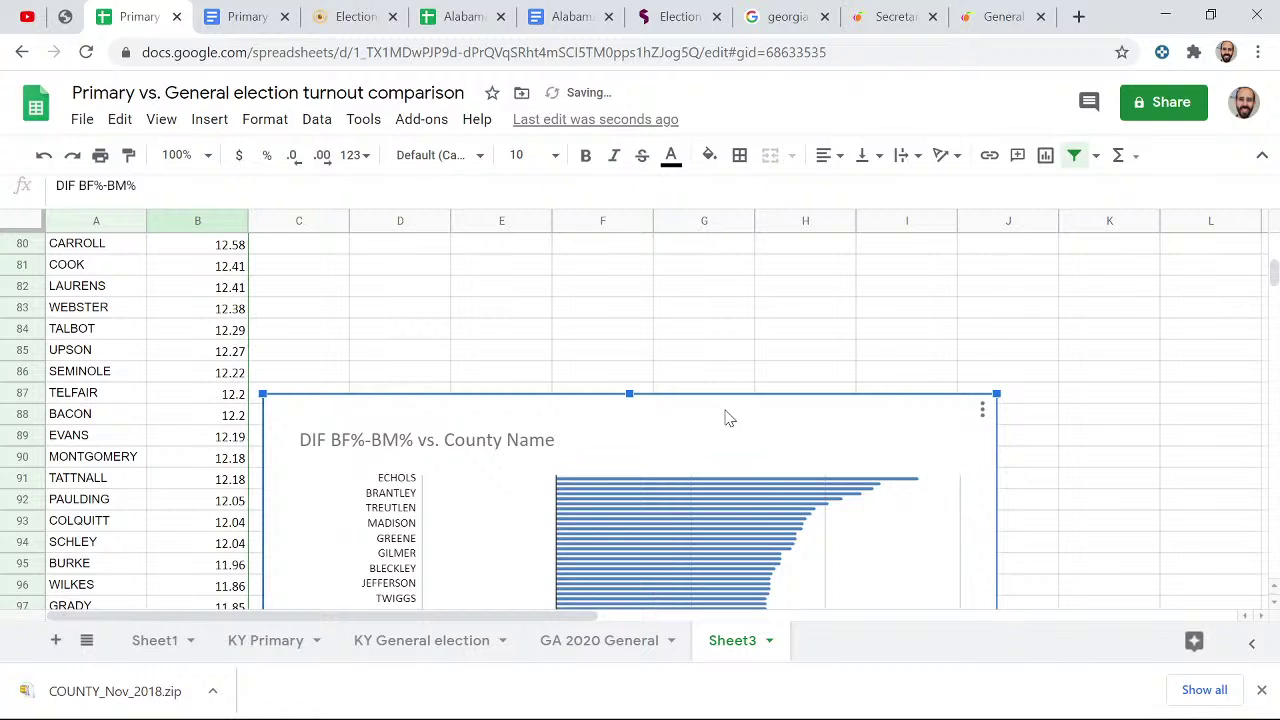
{"action": "scroll", "coordinate": [729, 418], "scroll_direction": "up", "scroll_amount": 20}
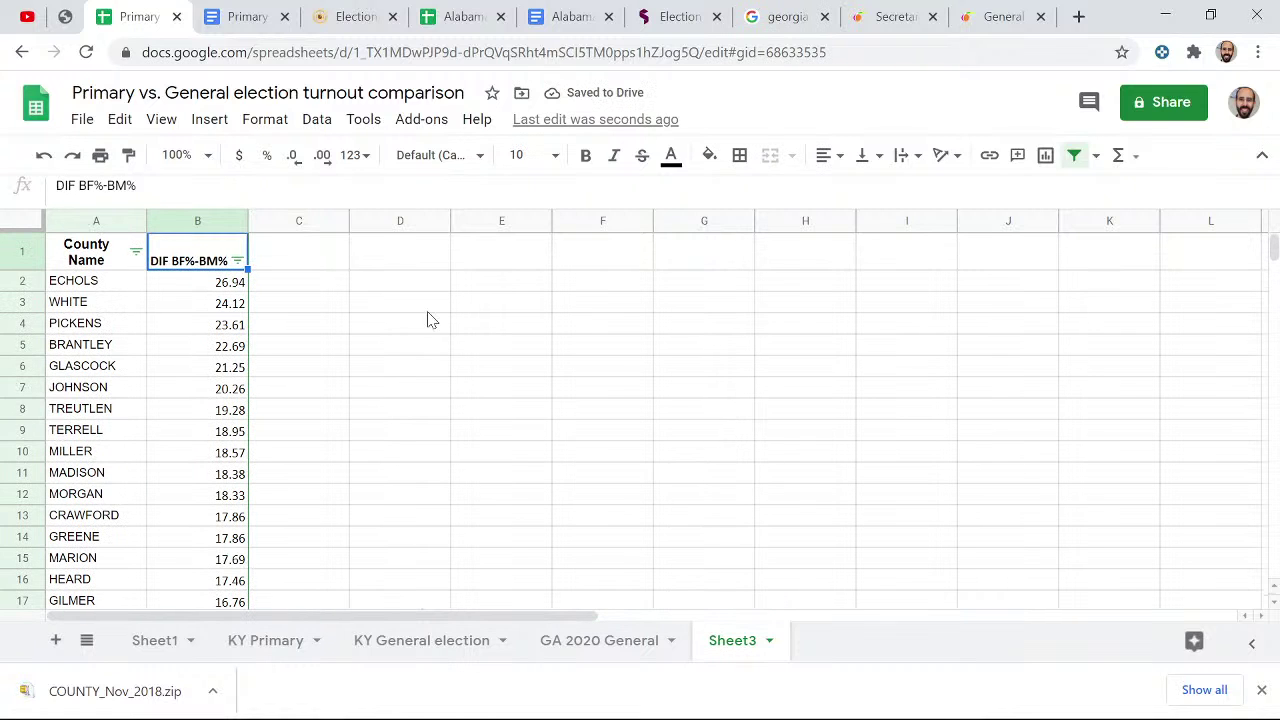
{"action": "left_click", "coordinate": [380, 262]}
{"action": "key", "text": "ctrl+v"}
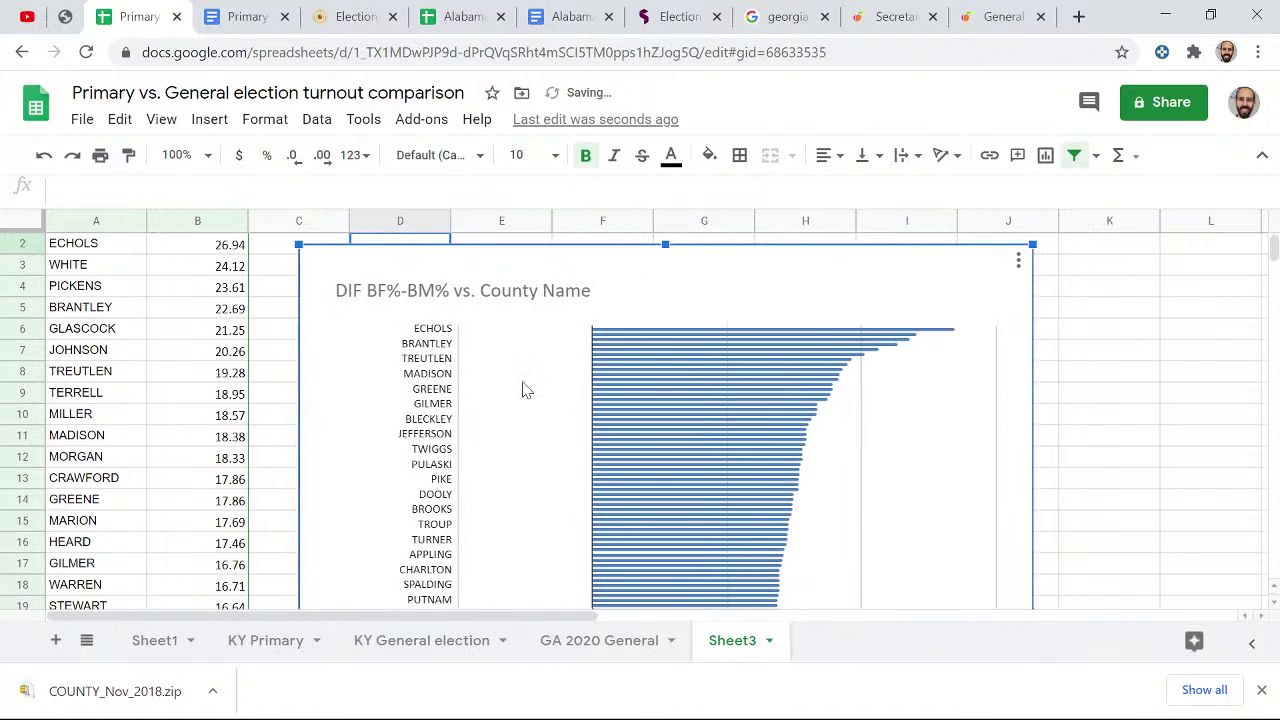
- Make more room for the sheet by hiding the menus and closing the downloads bar, and shift the chart slightly beside the table
{"action": "left_click", "coordinate": [1263, 160]}
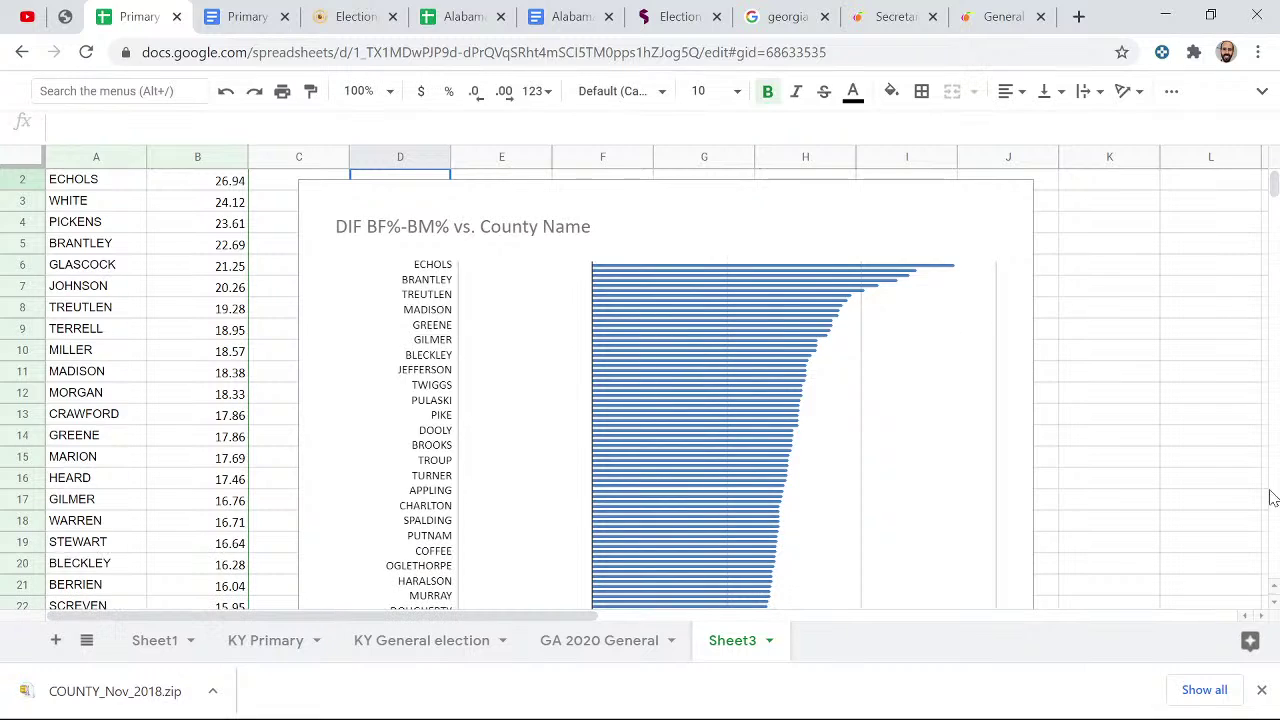
{"action": "left_click", "coordinate": [1262, 690]}
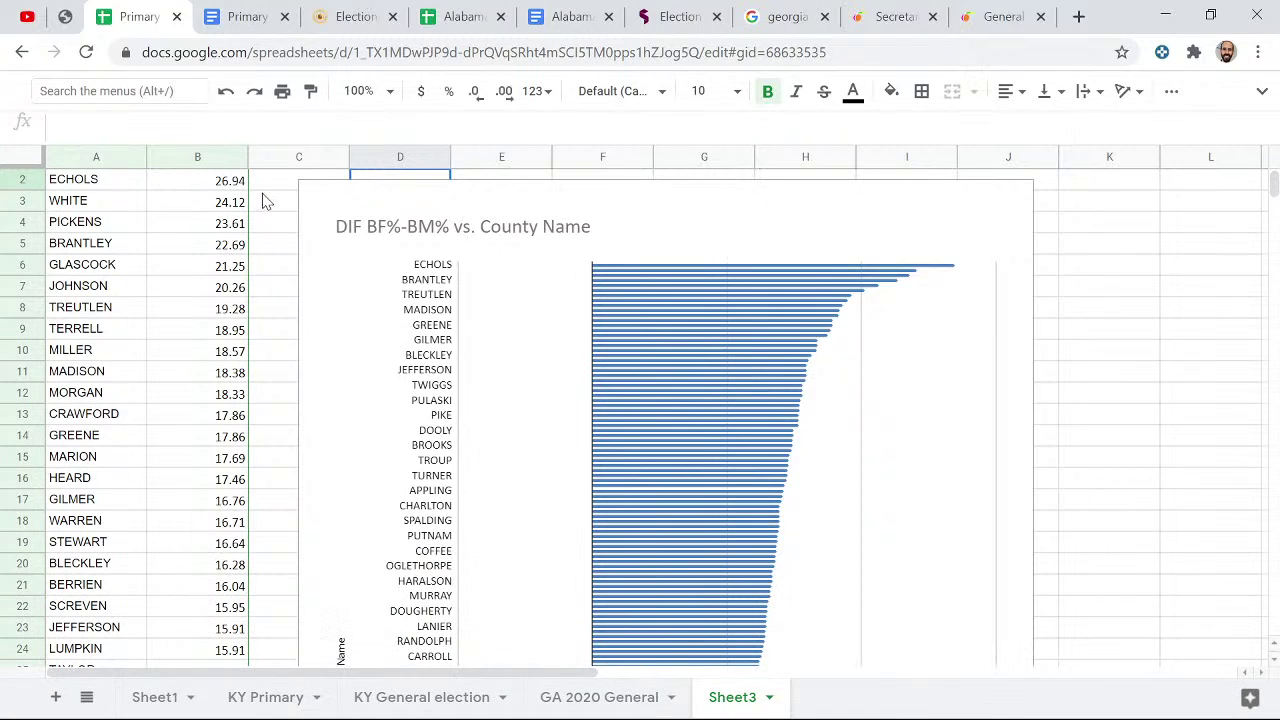
{"action": "left_click_drag", "start_coordinate": [263, 200], "coordinate": [265, 178]}
{"action": "left_click", "coordinate": [398, 236]}
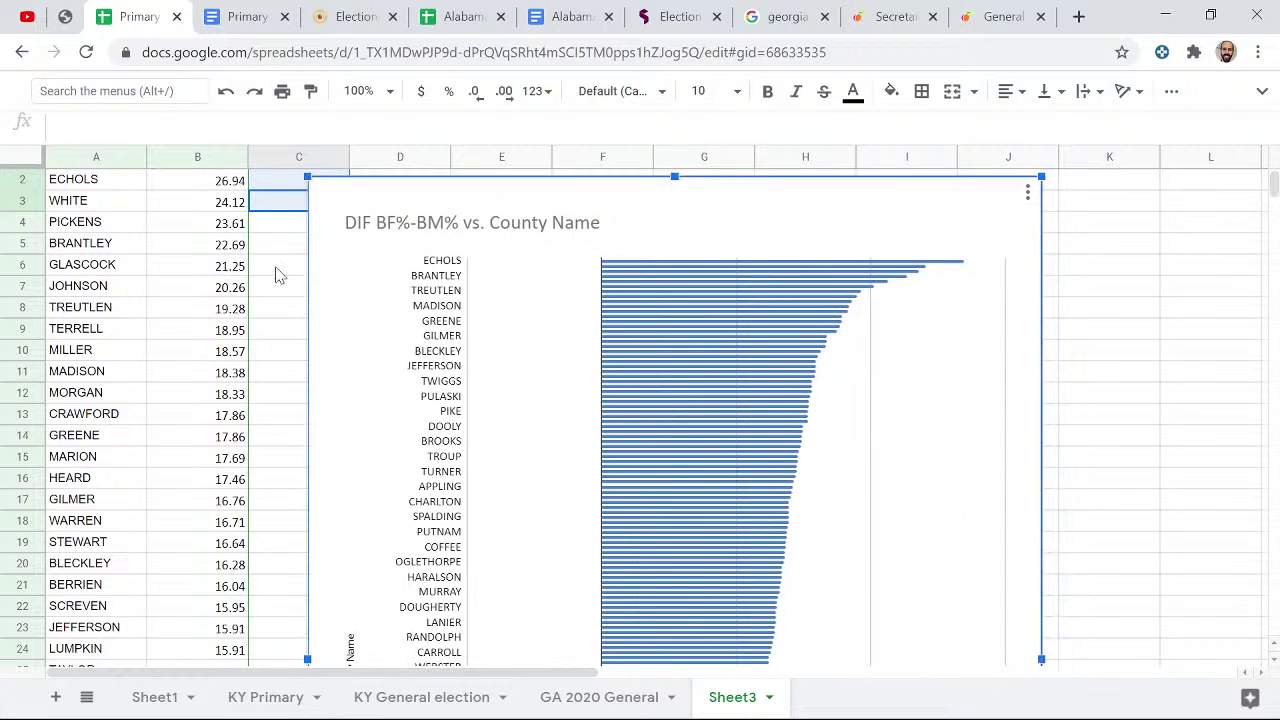
{"action": "scroll", "coordinate": [220, 282], "scroll_direction": "up", "scroll_amount": 1}
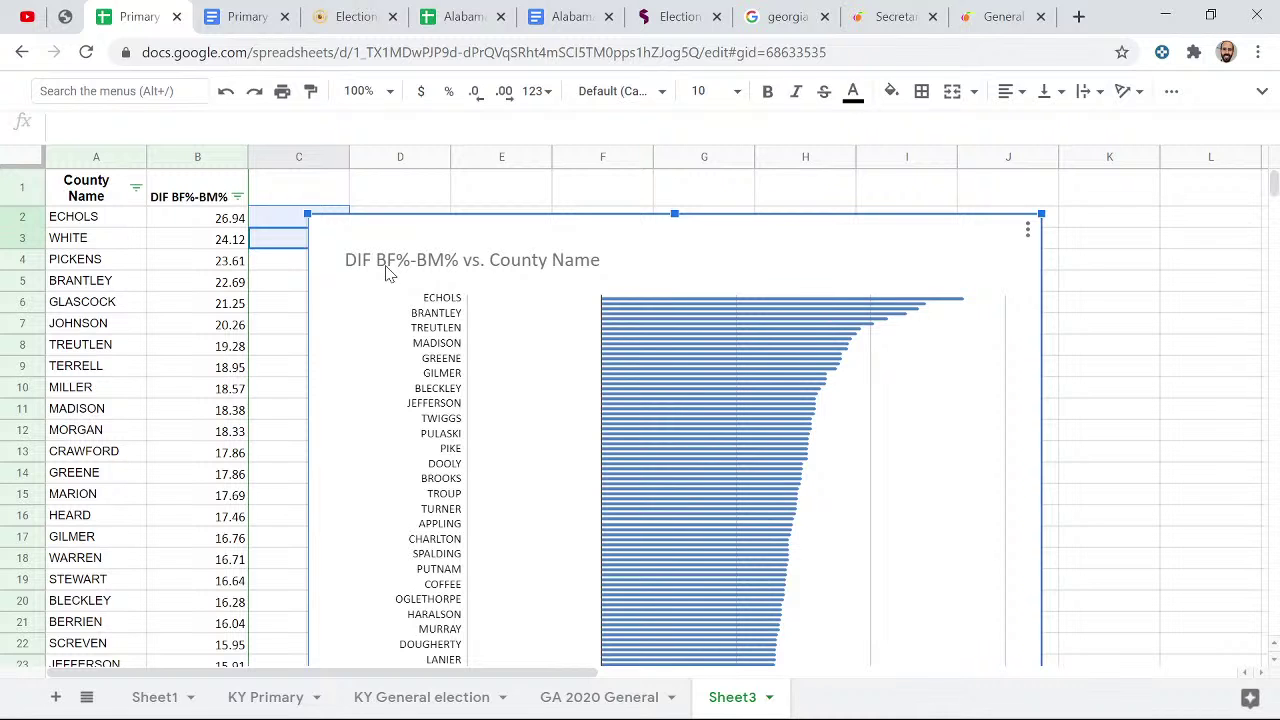
{"action": "scroll", "coordinate": [680, 346], "scroll_direction": "down", "scroll_amount": 7}
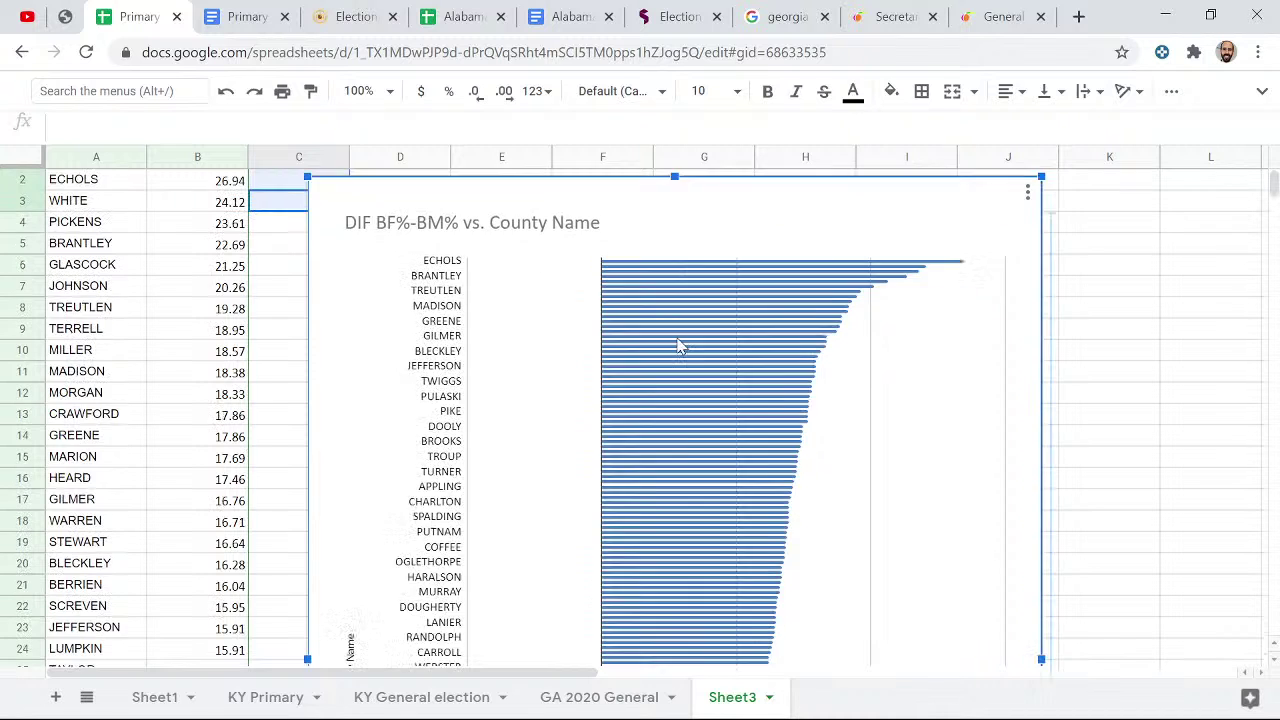
- Shorten the bar chart and place it beside the table so it spans about rows 1 to 22
{"action": "scroll", "coordinate": [737, 363], "scroll_direction": "up", "scroll_amount": 4}
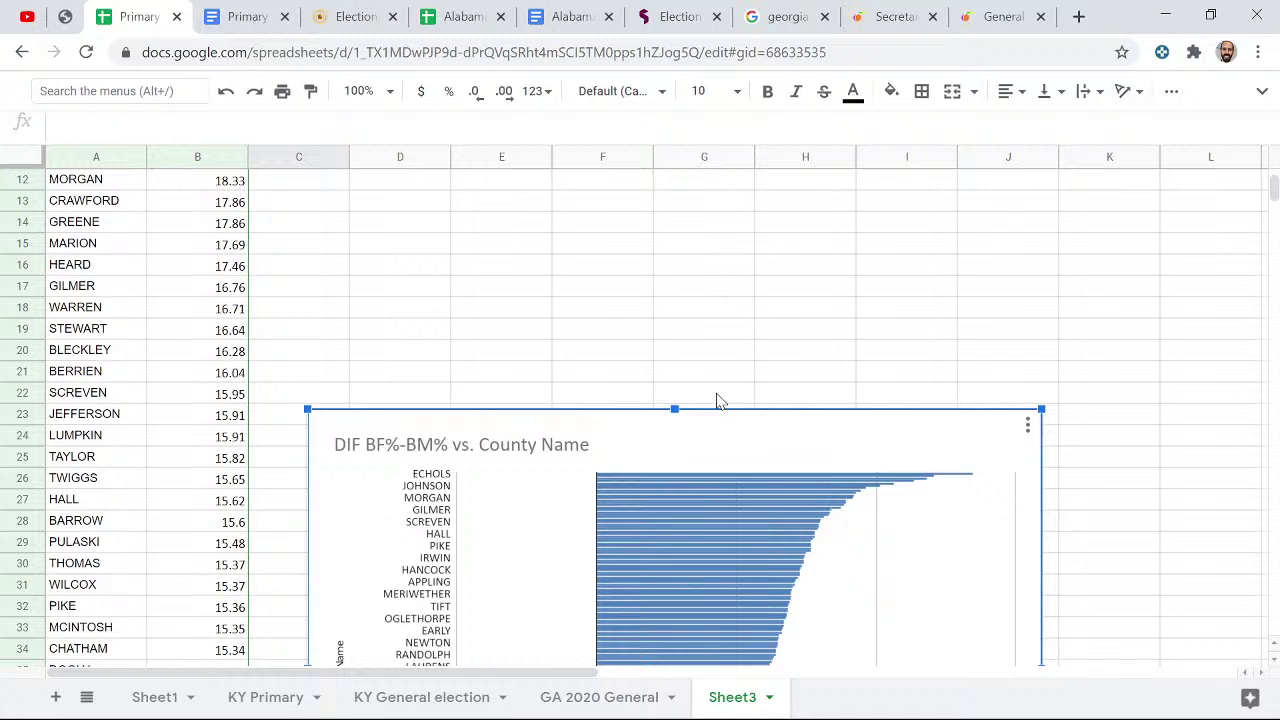
{"action": "scroll", "coordinate": [720, 380], "scroll_direction": "up", "scroll_amount": 4}
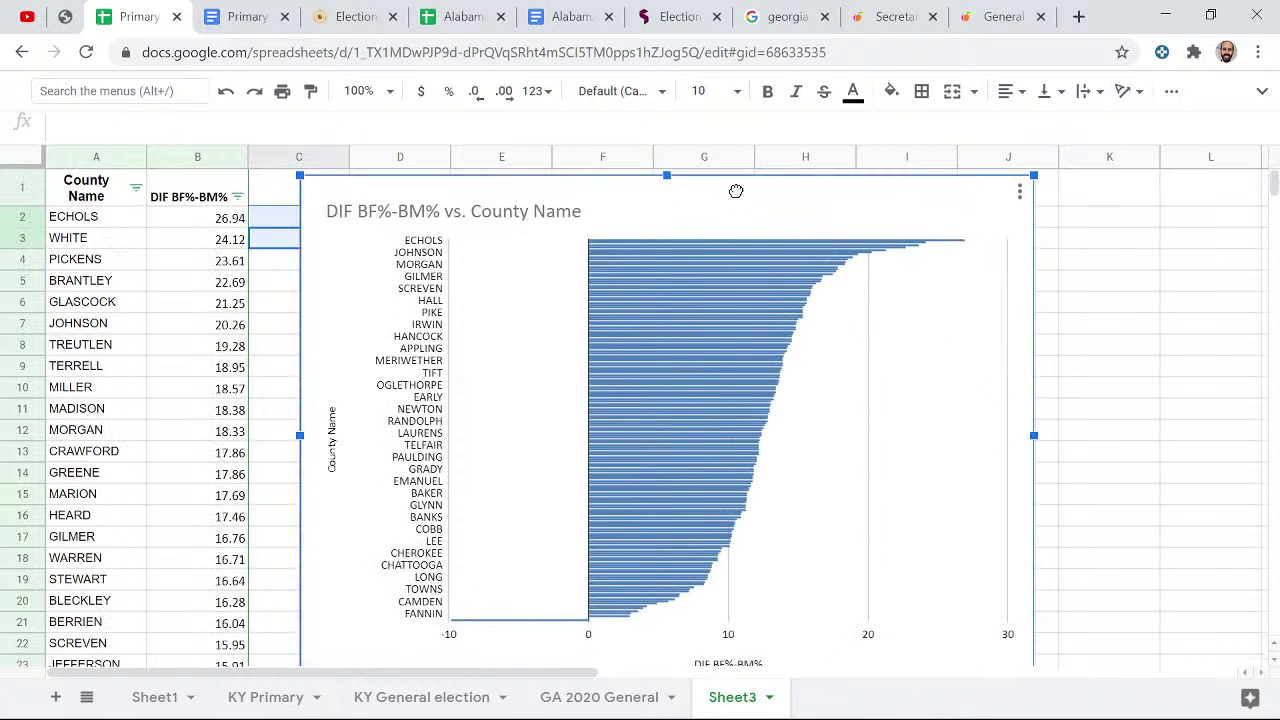
{"action": "scroll", "coordinate": [817, 521], "scroll_direction": "down", "scroll_amount": 1}
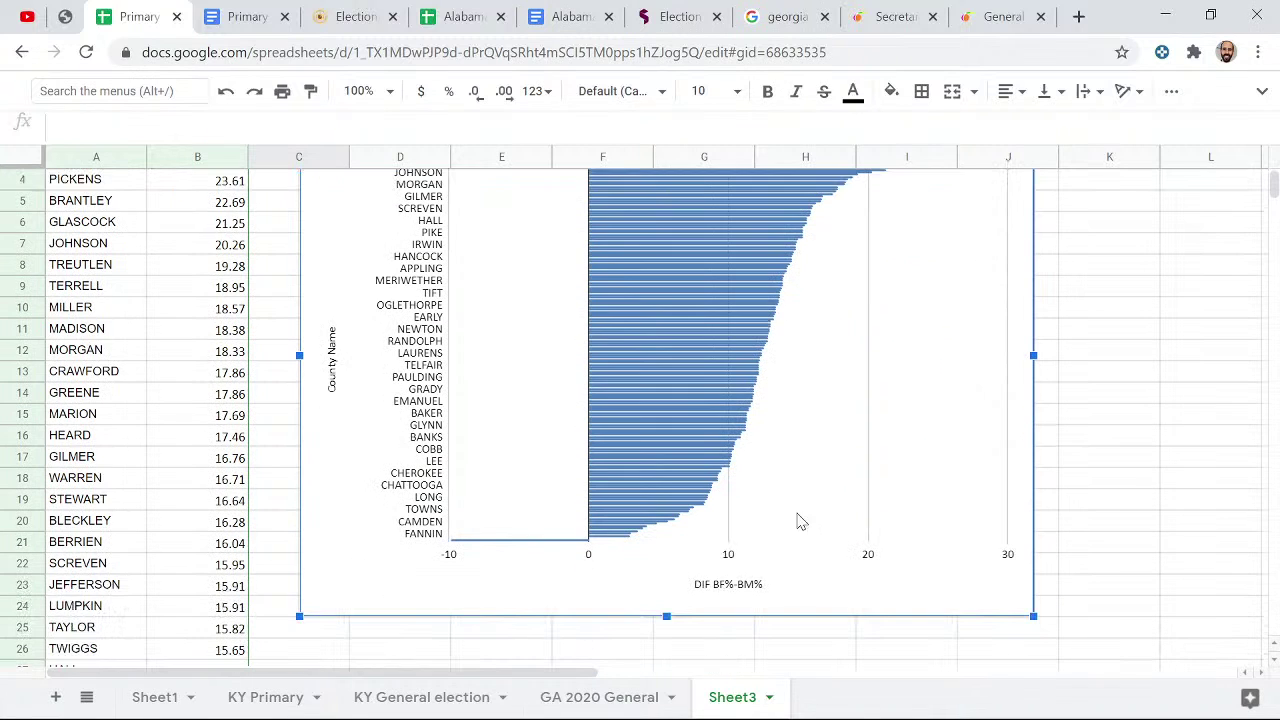
{"action": "scroll", "coordinate": [770, 530], "scroll_direction": "up", "scroll_amount": 1}
{"action": "scroll", "coordinate": [757, 553], "scroll_direction": "down", "scroll_amount": 1}
{"action": "scroll", "coordinate": [773, 556], "scroll_direction": "up", "scroll_amount": 1}
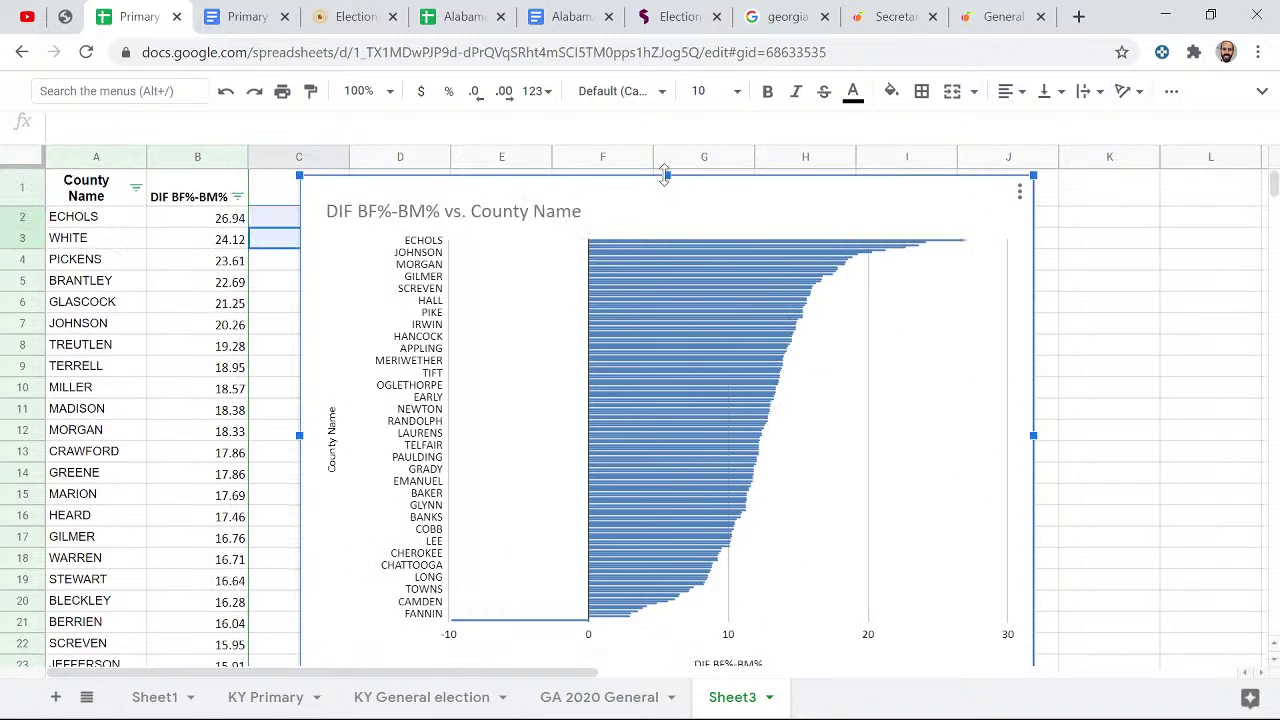
{"action": "mouse_move", "coordinate": [666, 175]}
{"action": "left_mouse_down"}
{"action": "mouse_move", "coordinate": [680, 251]}
{"action": "mouse_move", "coordinate": [678, 197]}
{"action": "left_mouse_up"}
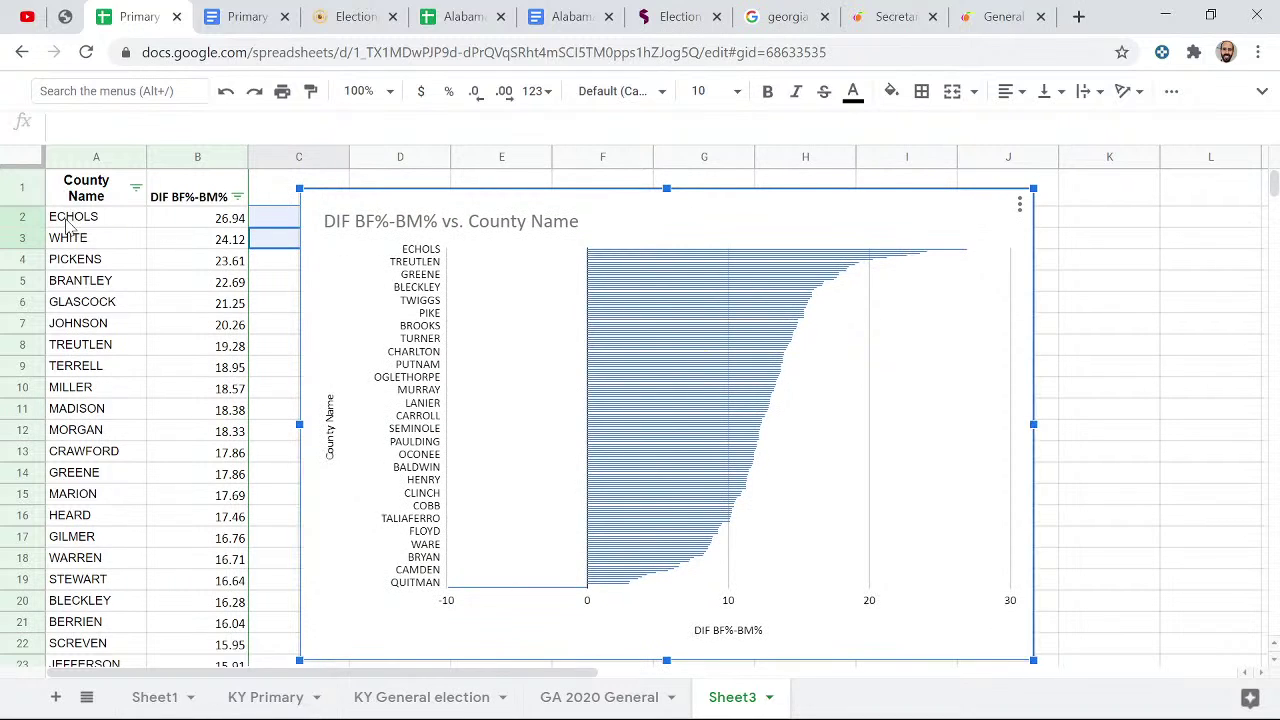
- Check the summary statistics, including average, minimum and maximum, for all county values in the DIF BF%-BM% column
{"action": "left_click", "coordinate": [228, 222]}
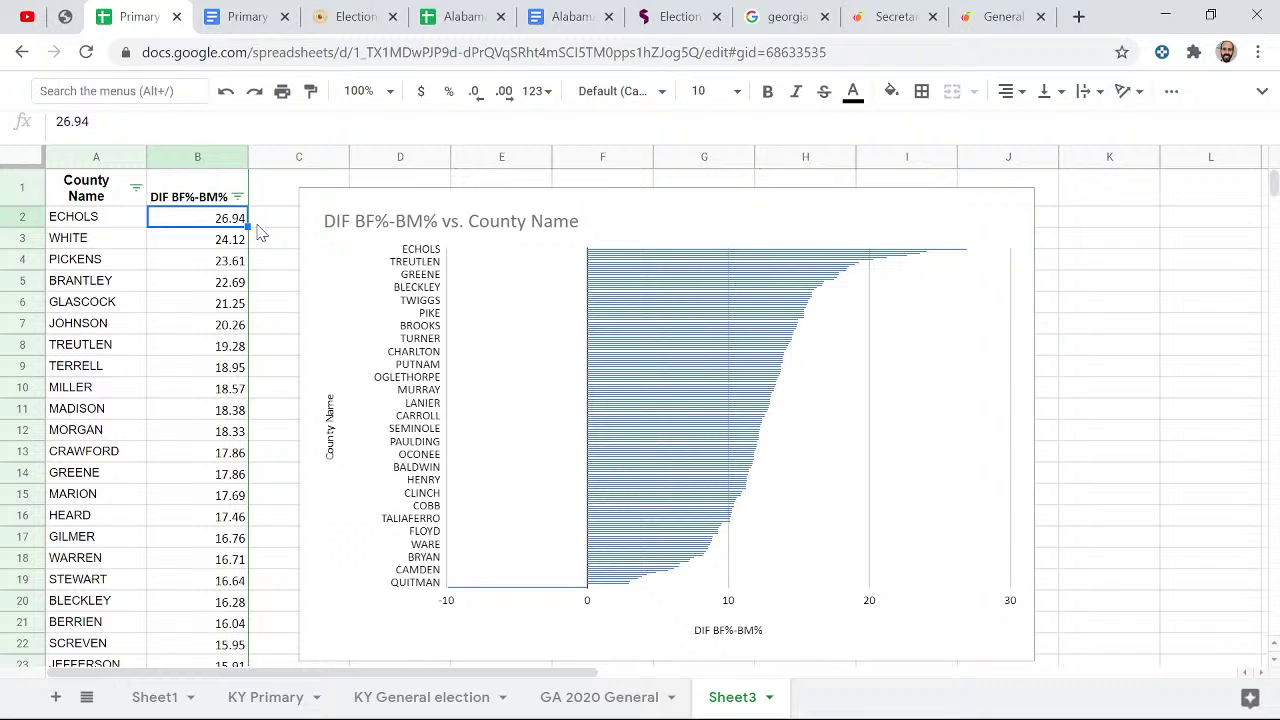
{"action": "left_click", "coordinate": [210, 240]}
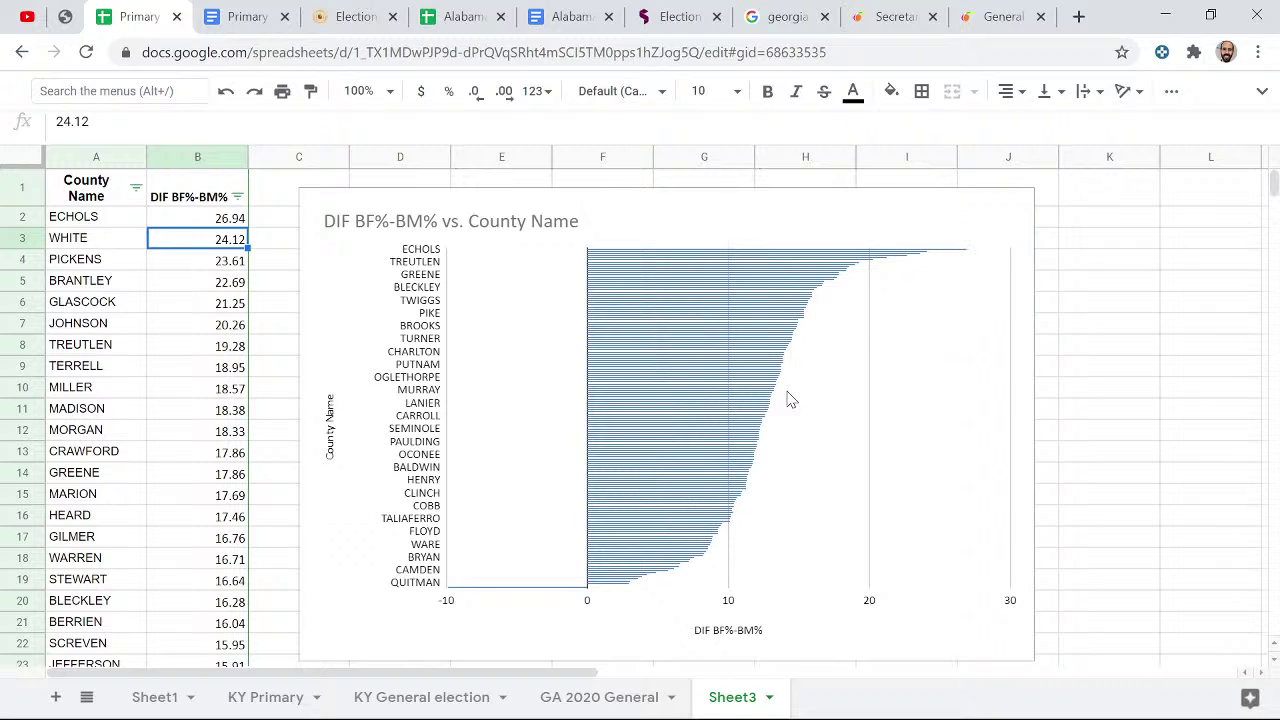
{"action": "left_click", "coordinate": [188, 218]}
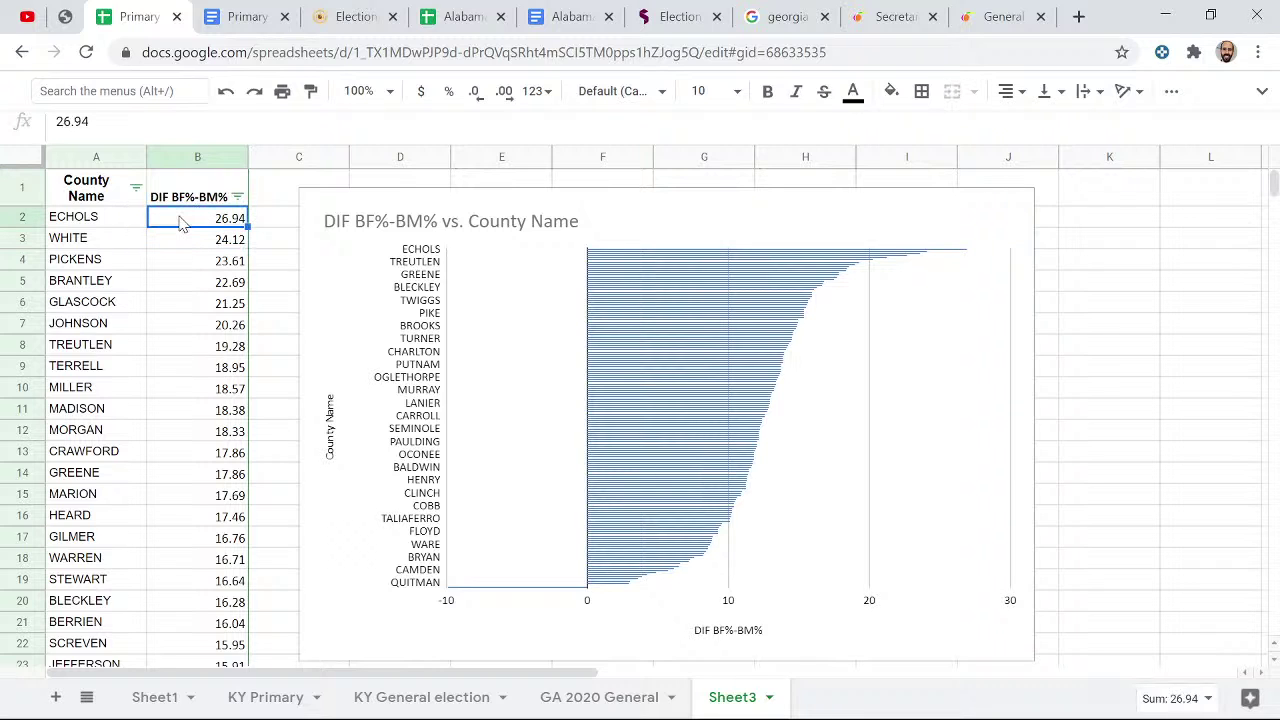
{"action": "key", "text": "ctrl+shift+Down"}
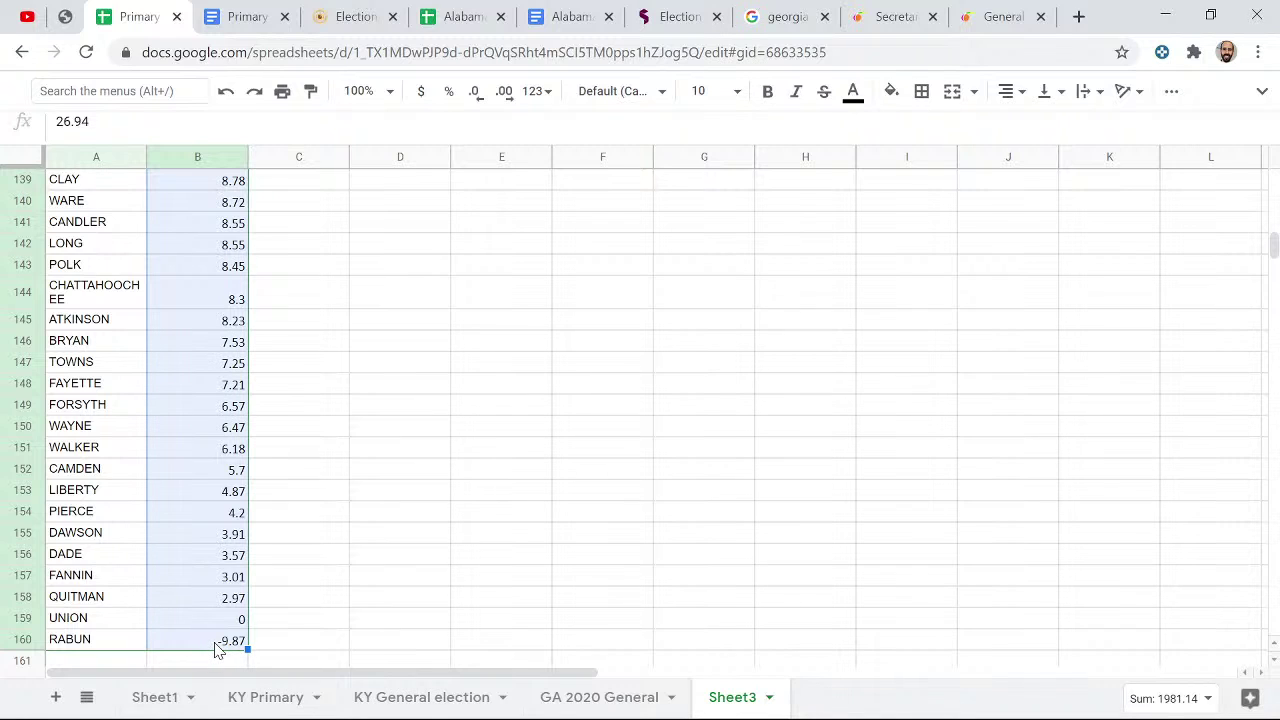
{"action": "left_click", "coordinate": [1166, 698]}
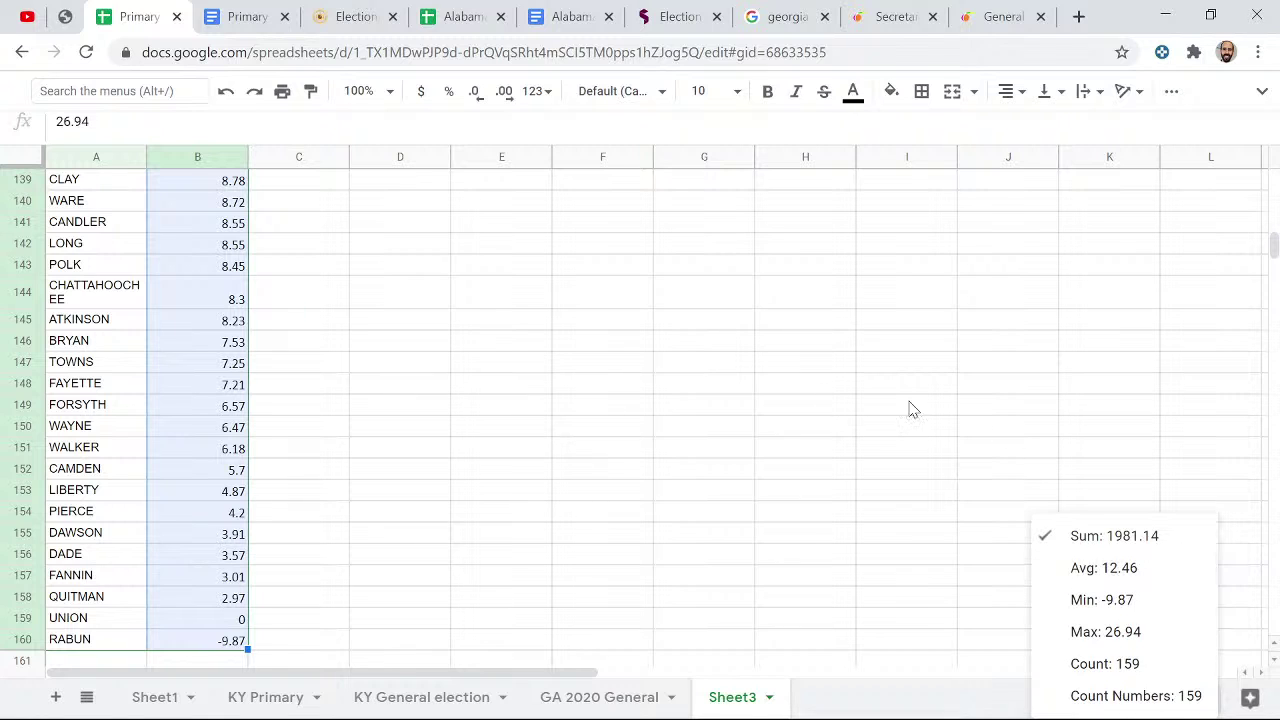
{"action": "scroll", "coordinate": [415, 338], "scroll_direction": "up", "scroll_amount": 5}
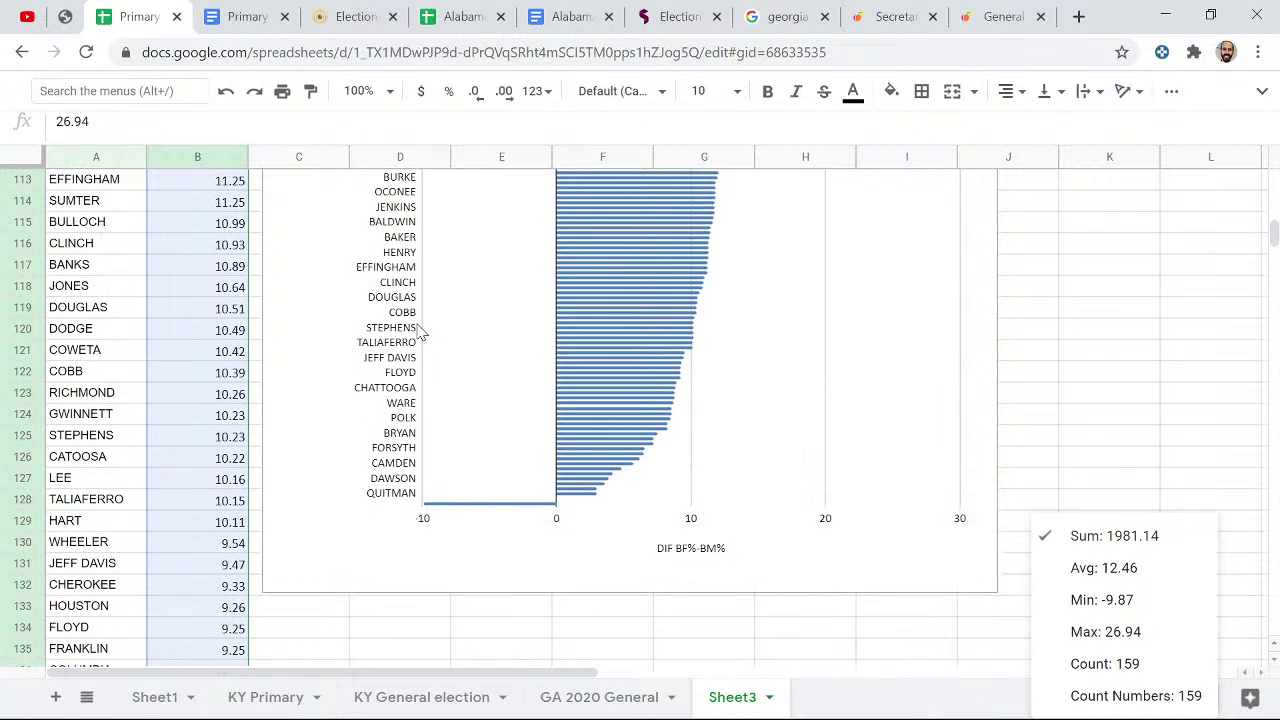
- Delete the unsorted DIF BF%-BM% histogram chart from the GA 2020 General sheet
{"action": "left_click", "coordinate": [578, 701]}
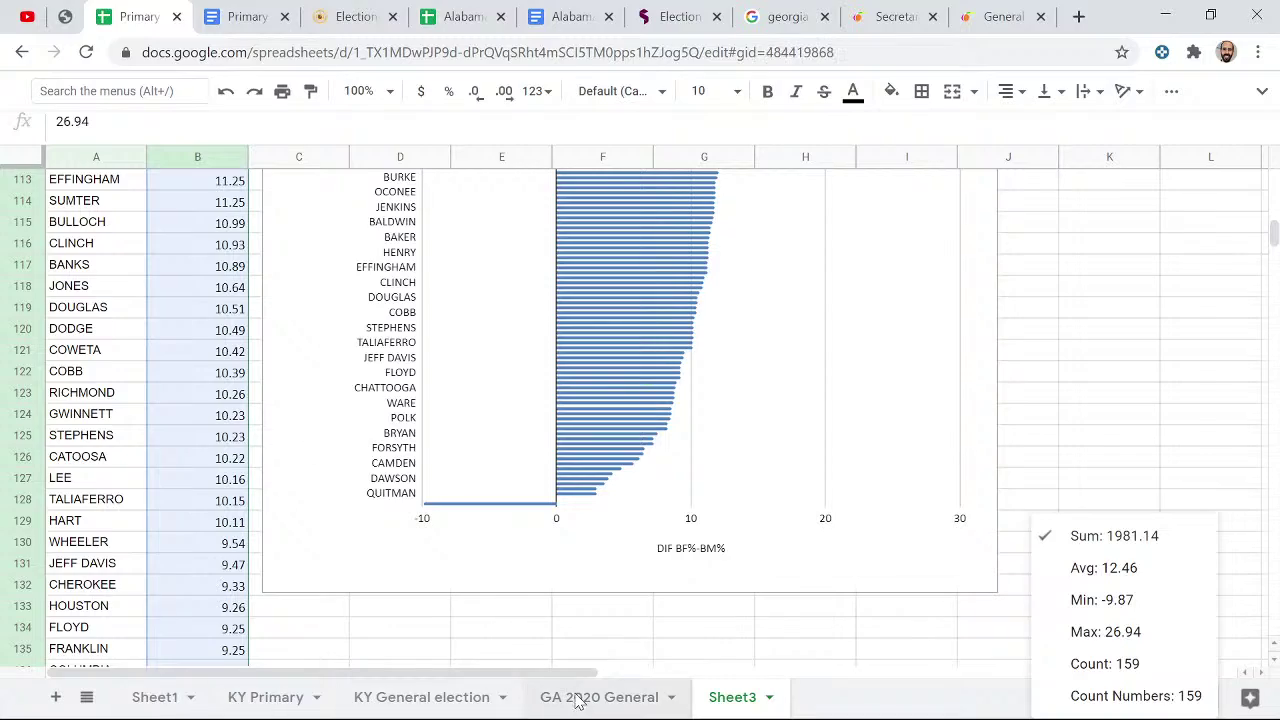
{"action": "scroll", "coordinate": [640, 327], "scroll_direction": "up", "scroll_amount": 20}
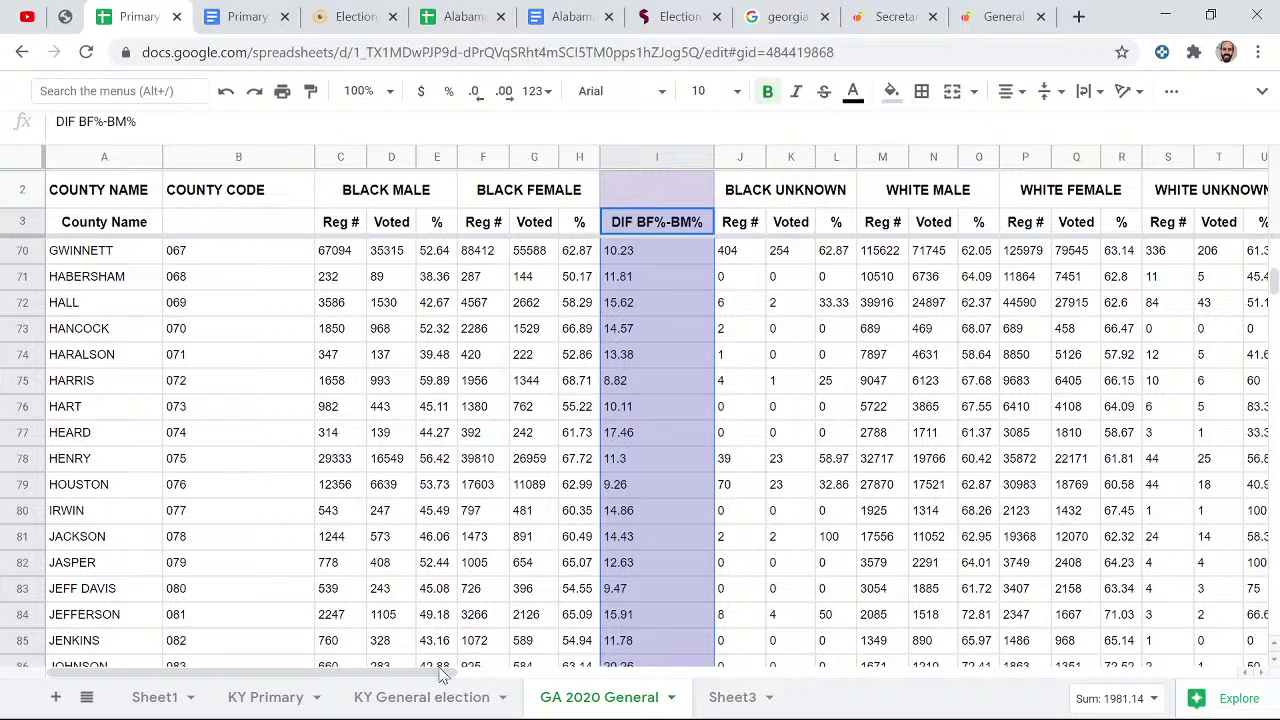
{"action": "scroll", "coordinate": [715, 305], "scroll_direction": "up", "scroll_amount": 15}
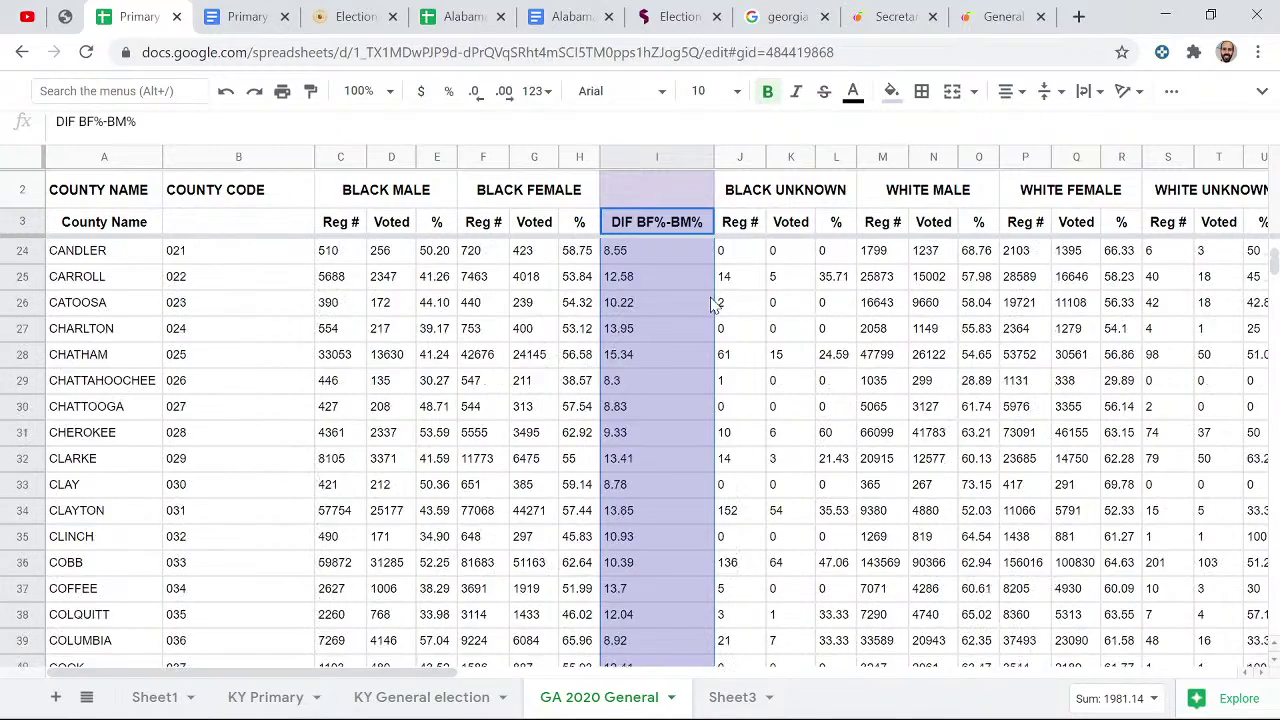
{"action": "left_click", "coordinate": [594, 300]}
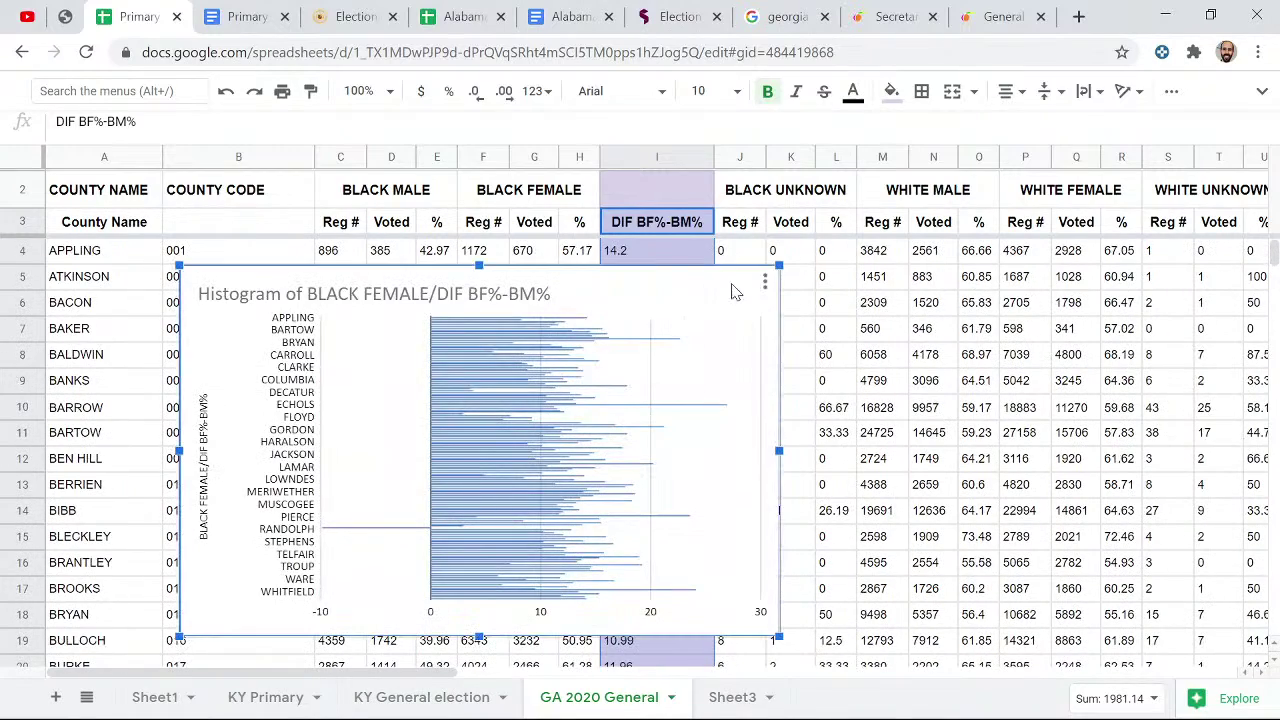
{"action": "key", "text": "Delete"}
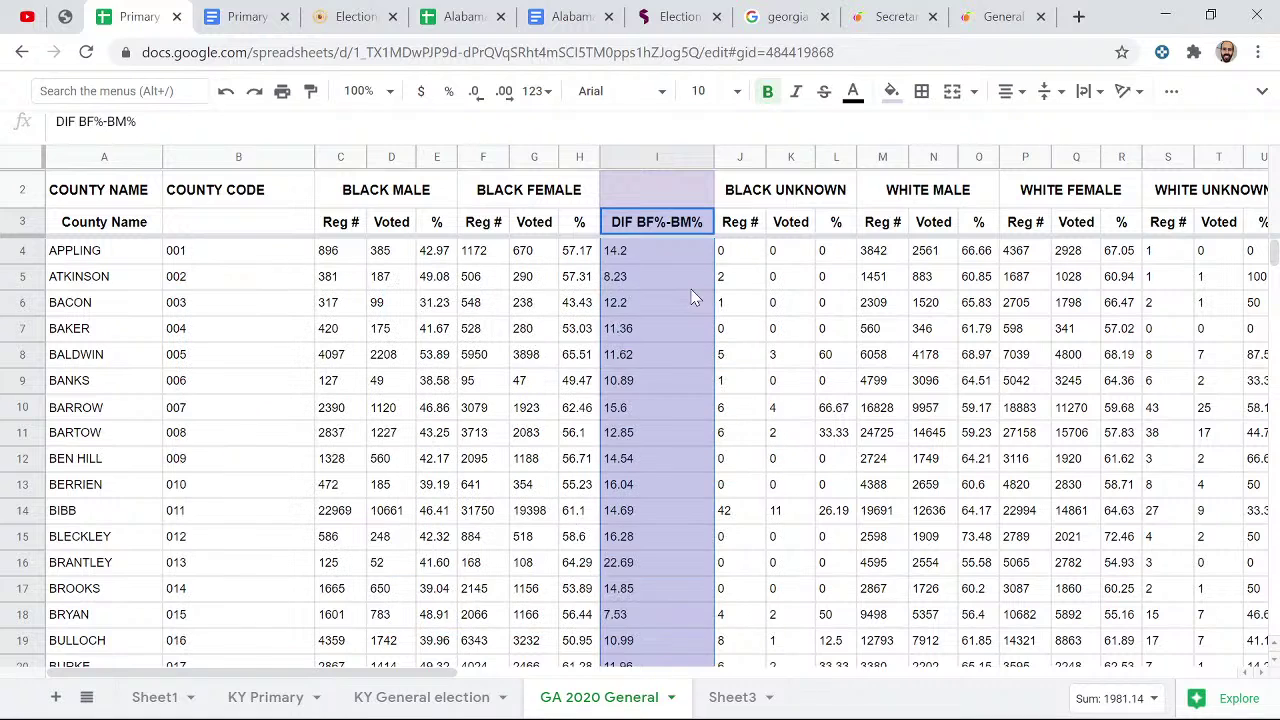
- Insert one empty column between the WHITE FEMALE and WHITE UNKNOWN groups
{"action": "left_click", "coordinate": [845, 262]}
{"action": "key", "text": "Right"}
{"action": "key", "text": "Right"}
{"action": "key", "text": "Right"}
{"action": "key", "text": "Right"}
{"action": "key", "text": "Right"}
{"action": "key", "text": "Right"}
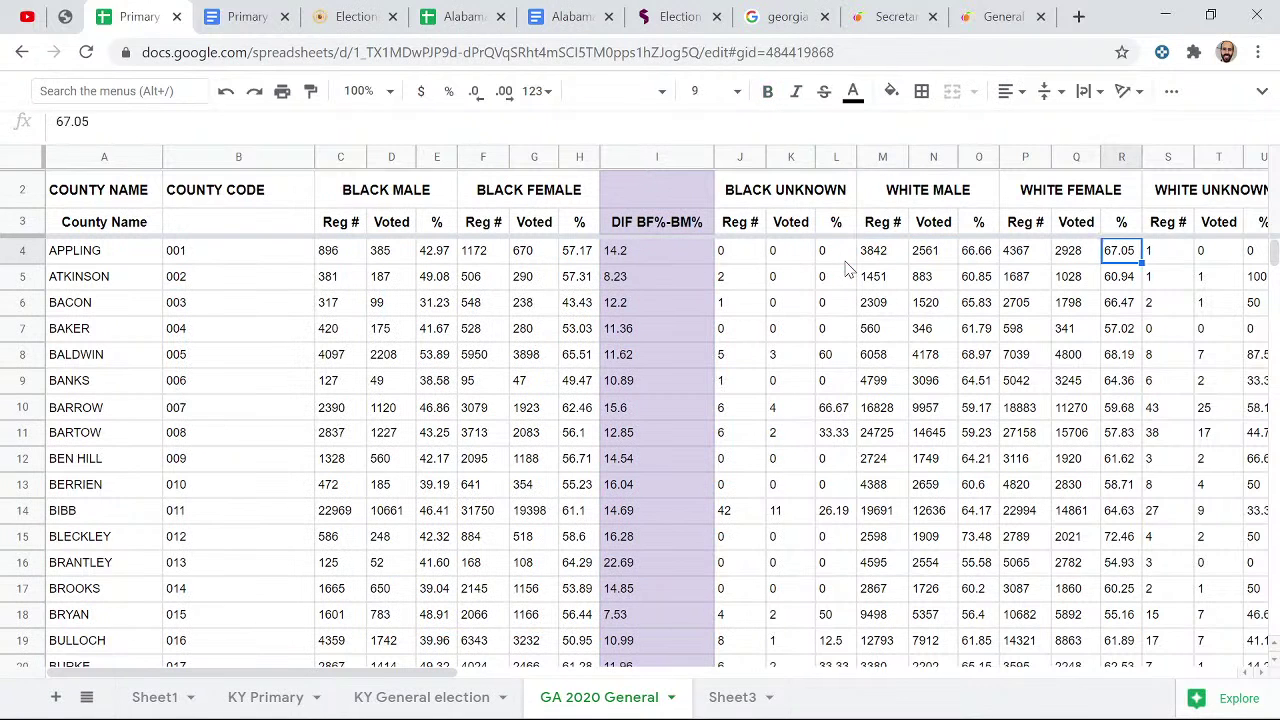
{"action": "key", "text": "Right"}
{"action": "key", "text": "Right"}
{"action": "key", "text": "Right"}
{"action": "key", "text": "Left"}
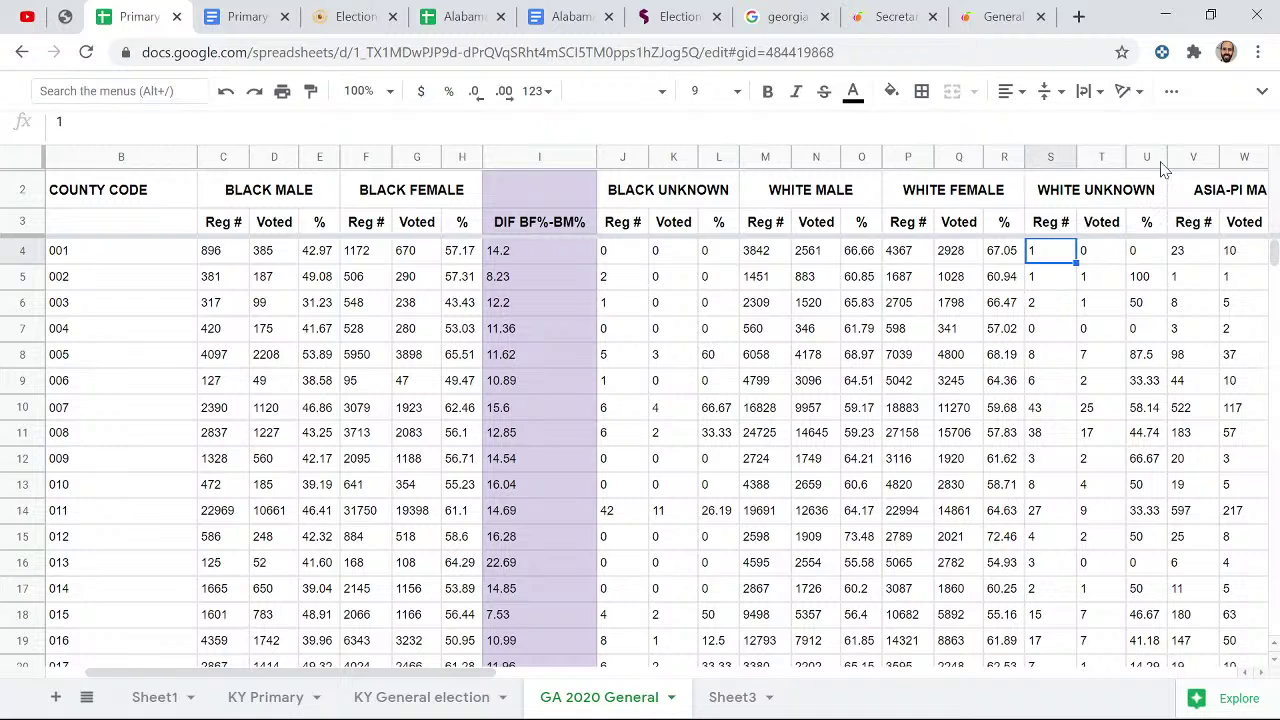
{"action": "left_click", "coordinate": [1052, 158]}
{"action": "right_click", "coordinate": [1055, 161]}
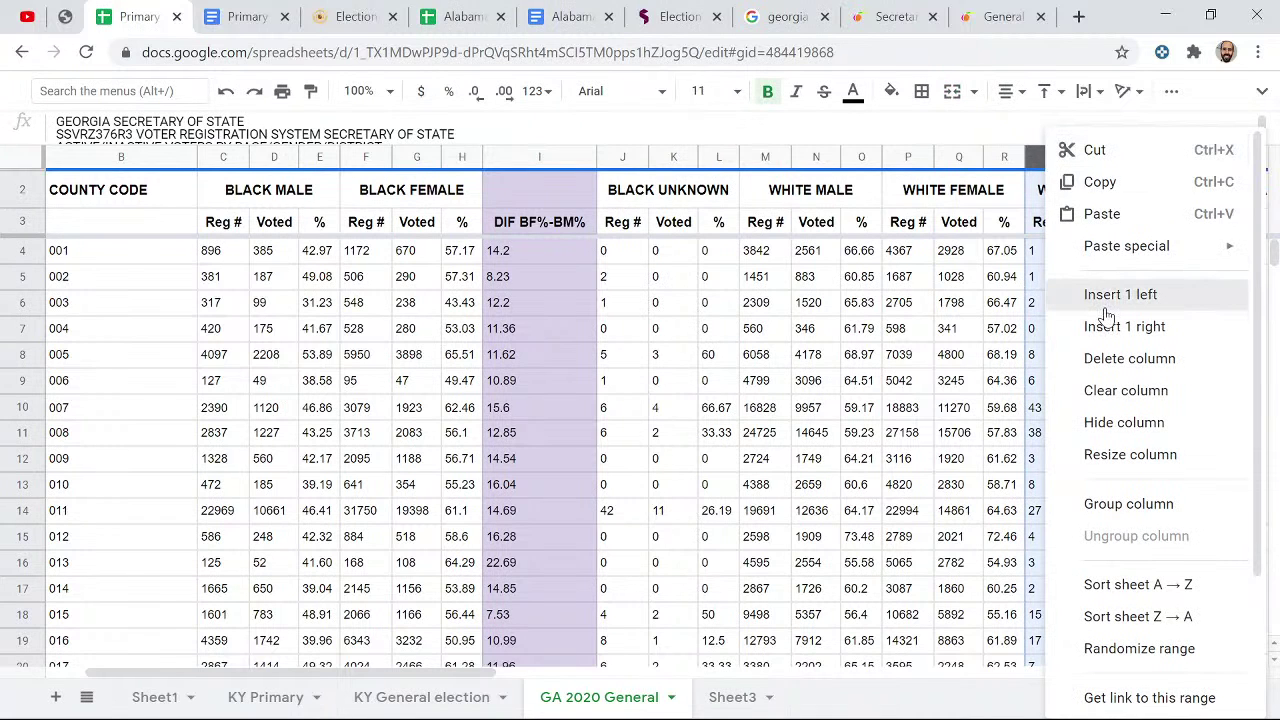
{"action": "left_click", "coordinate": [1106, 300]}
- Enter the formula =R4-O4 in S4 and accept the suggested autofill for the rest of the column
{"action": "left_click", "coordinate": [1170, 252]}
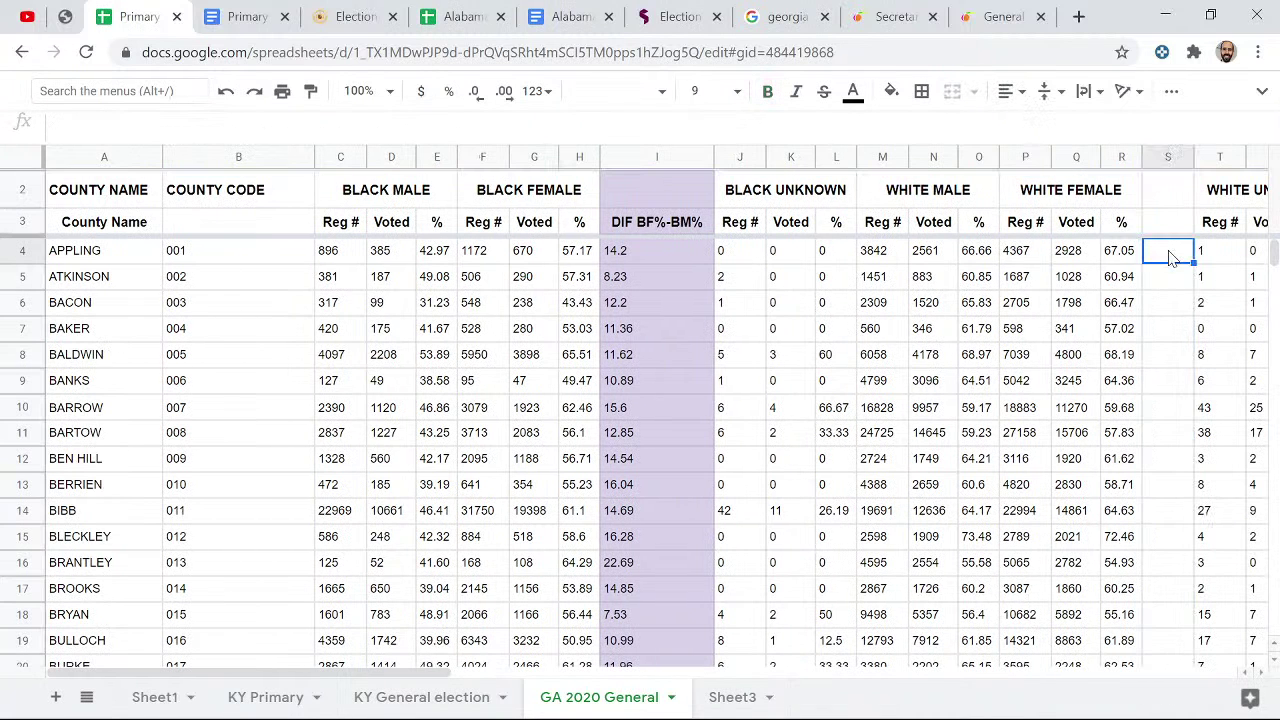
{"action": "type", "text": "="}
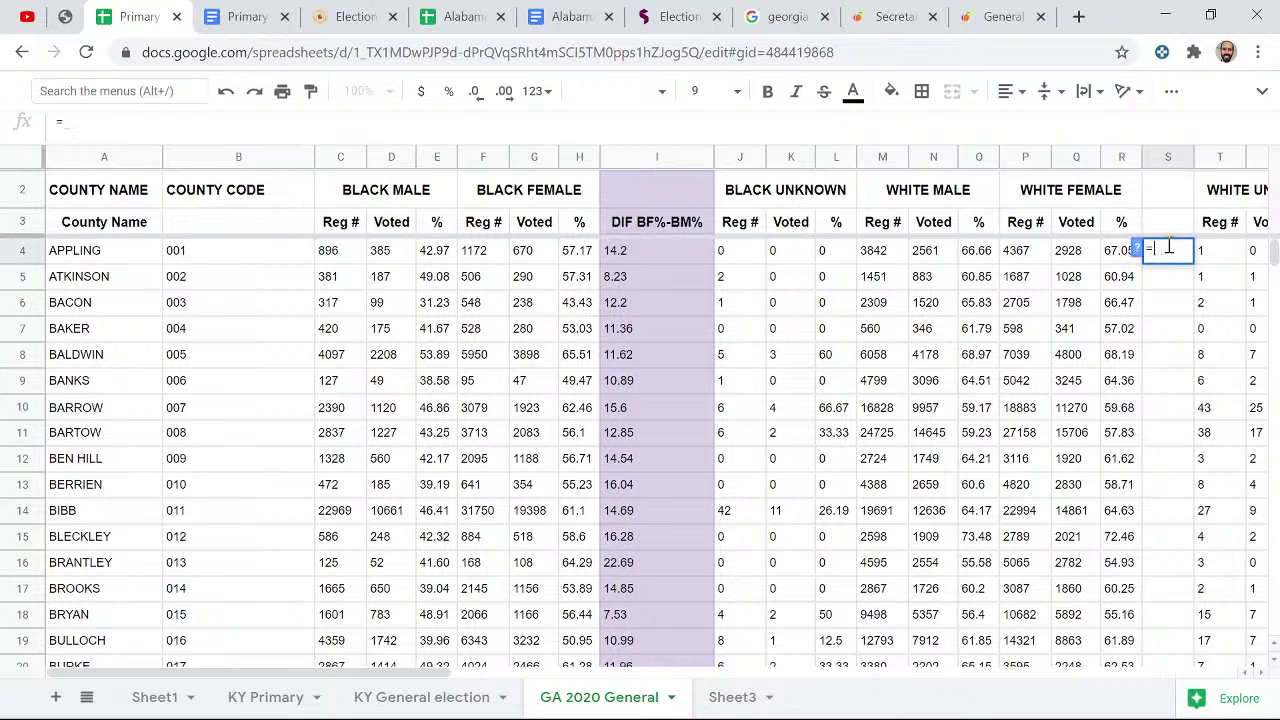
{"action": "left_click", "coordinate": [1117, 258]}
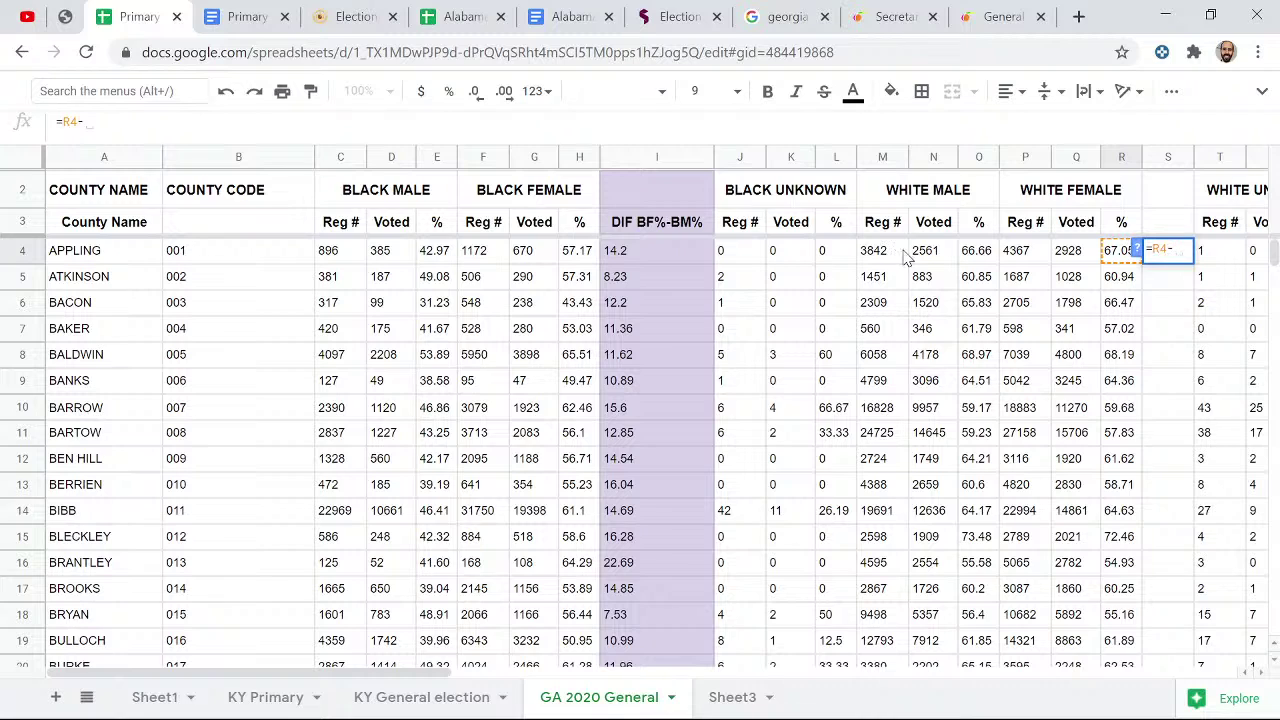
{"action": "left_click", "coordinate": [987, 253]}
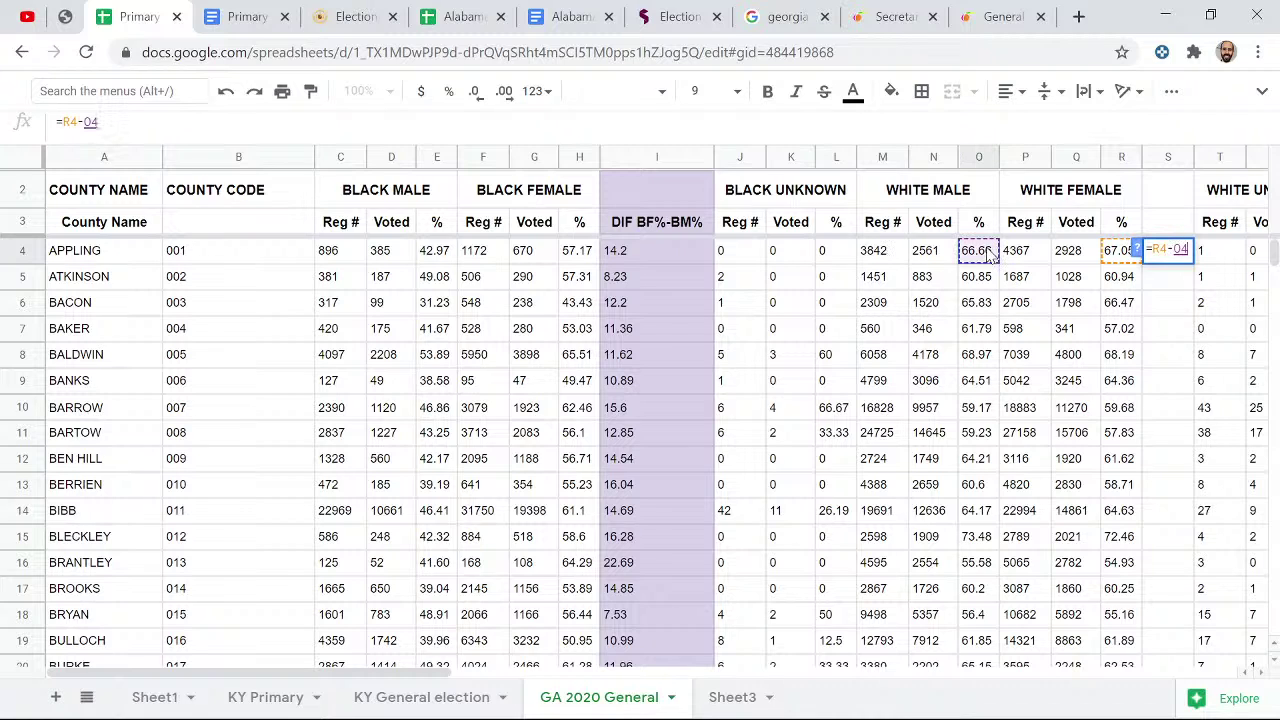
{"action": "key", "text": "Return"}
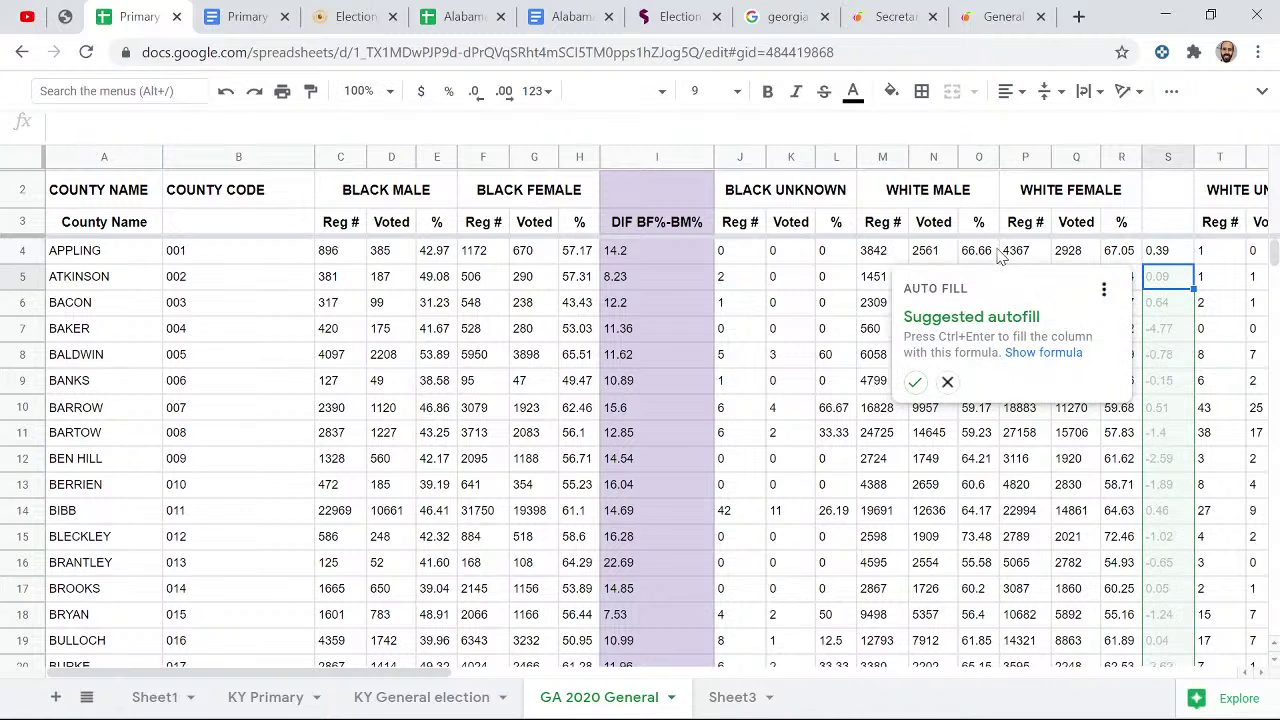
{"action": "left_click", "coordinate": [915, 383]}
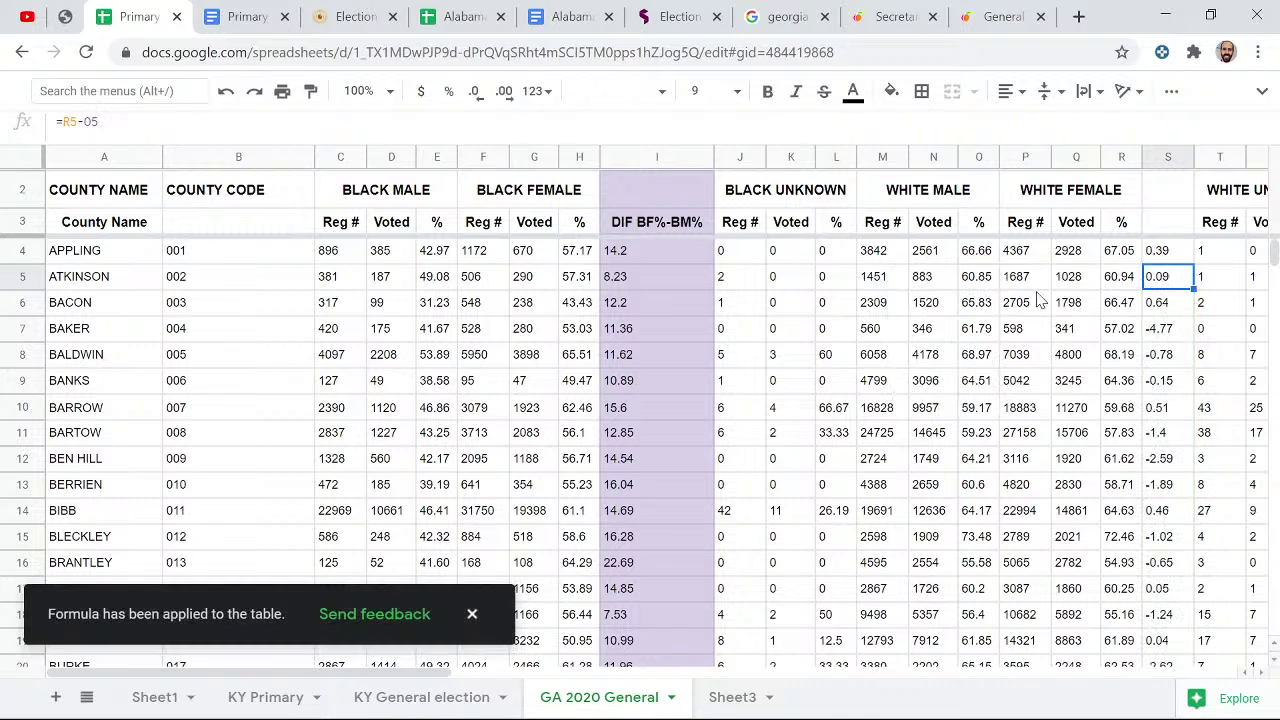
- Enter the header DIF WF%-WM% in cell S3 above the new difference values
{"action": "left_click", "coordinate": [1172, 226]}
{"action": "type", "text": "DIF"}
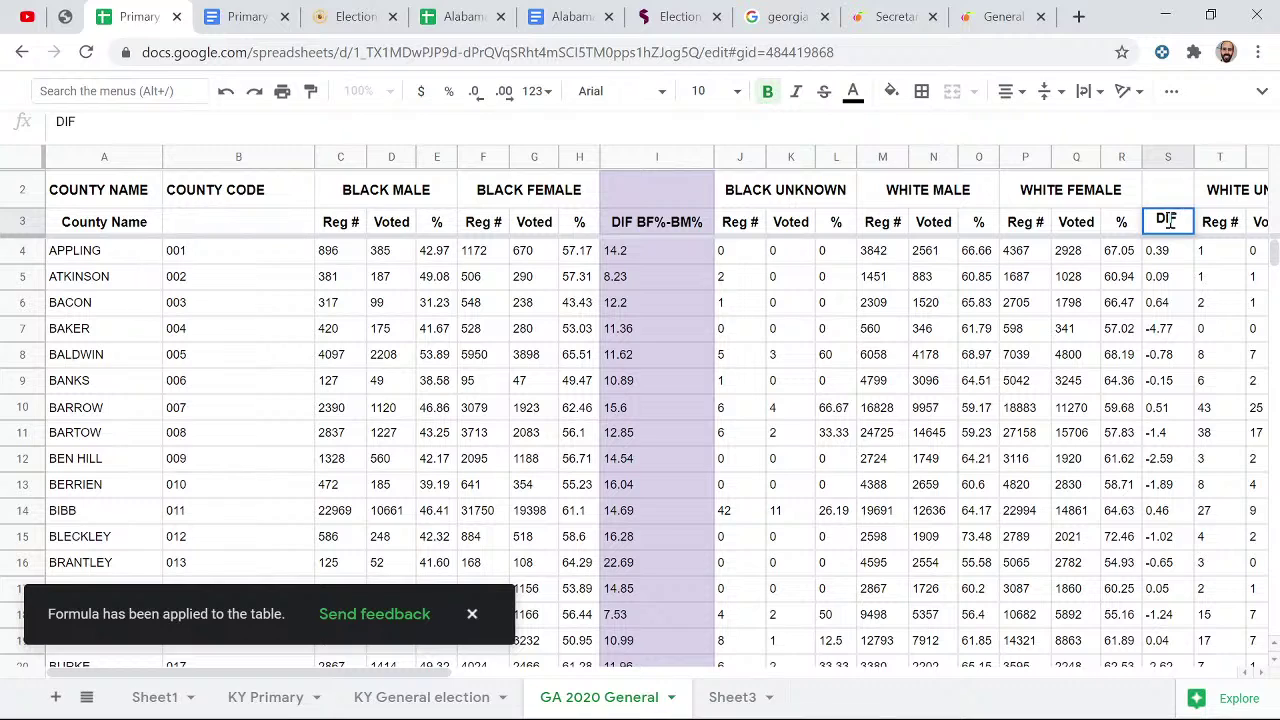
{"action": "type", "text": " WF%-"}
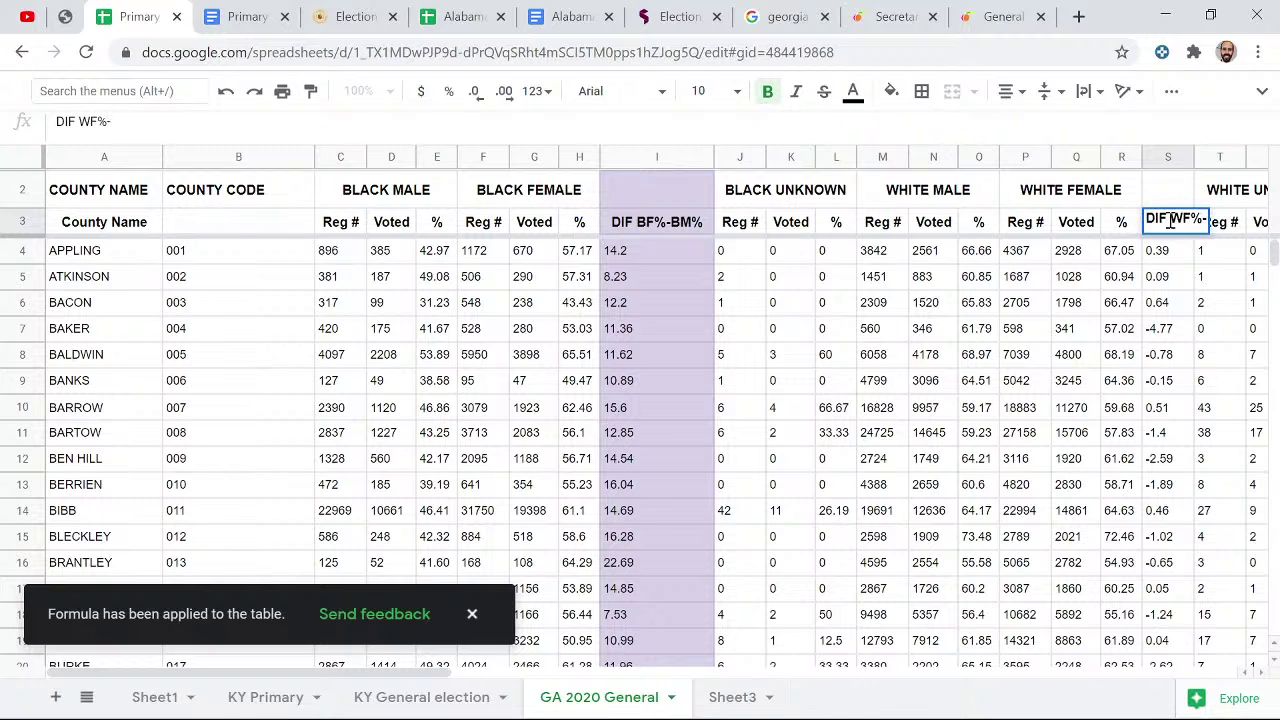
{"action": "type", "text": "WM%"}
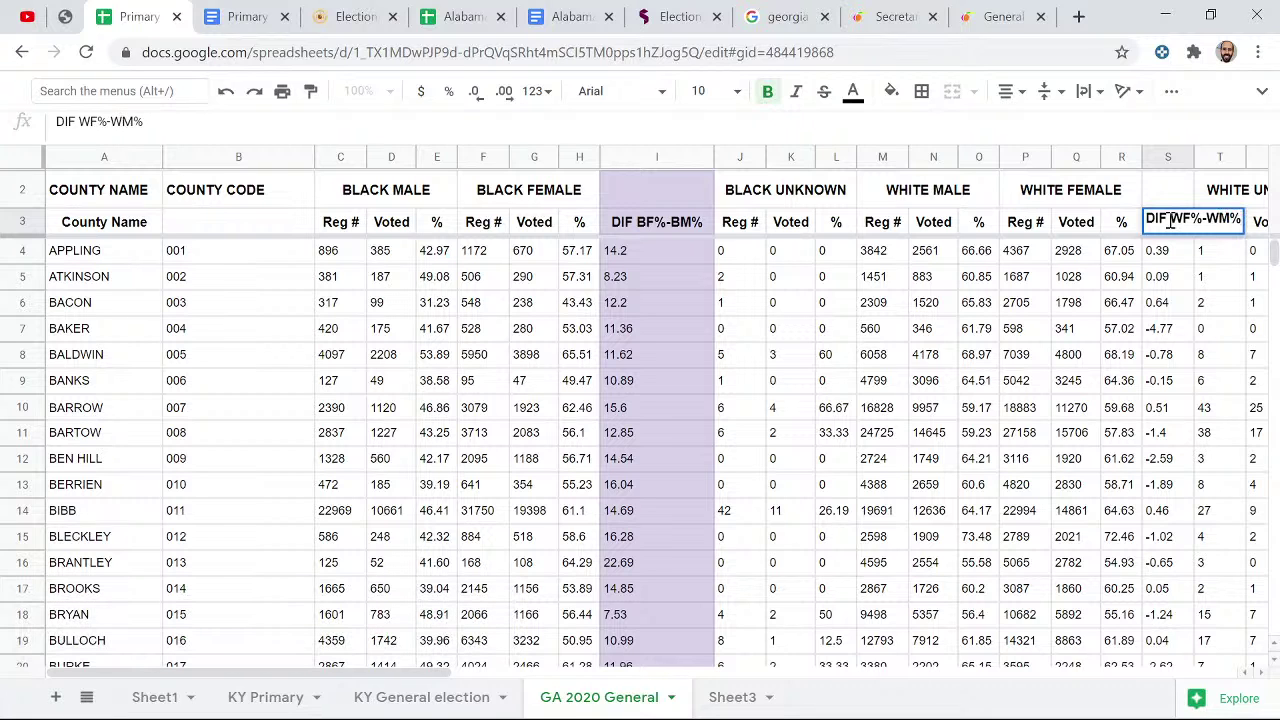
{"action": "key", "text": "Return"}
- Fill the whole DIF WF%-WM% column S with a light magenta background colour
{"action": "right_click", "coordinate": [1172, 152]}
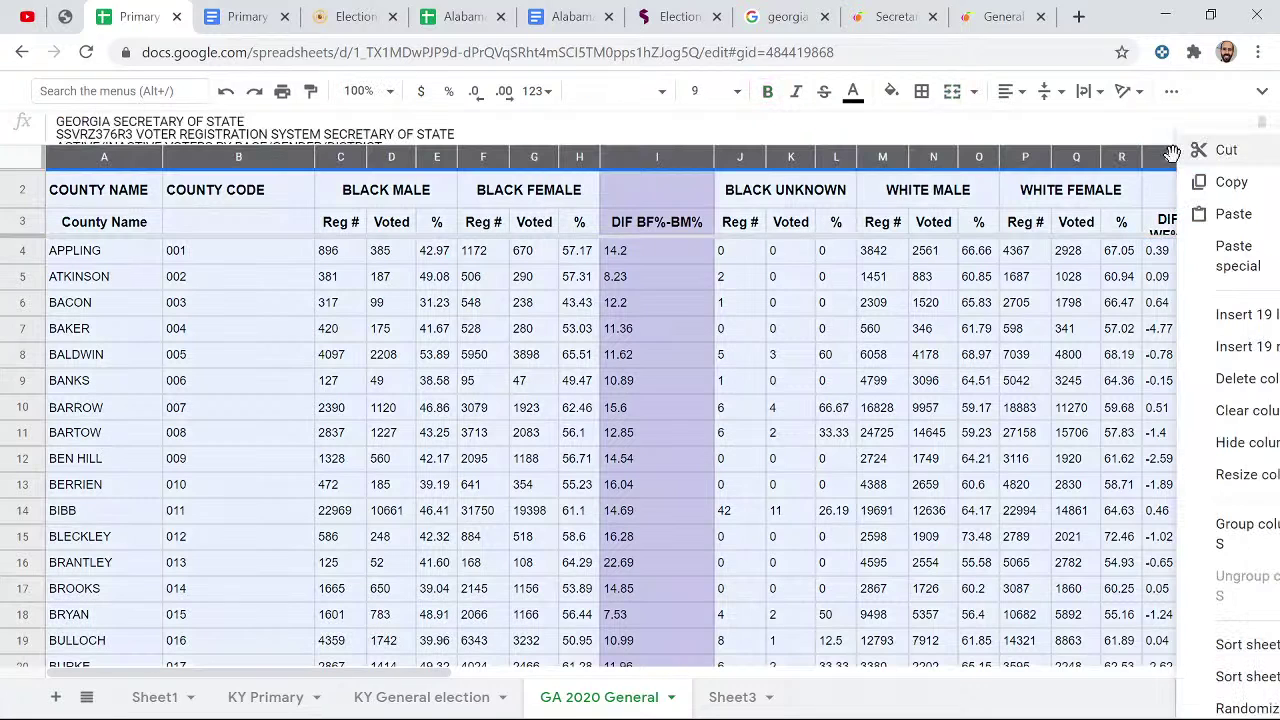
{"action": "key", "text": "Escape"}
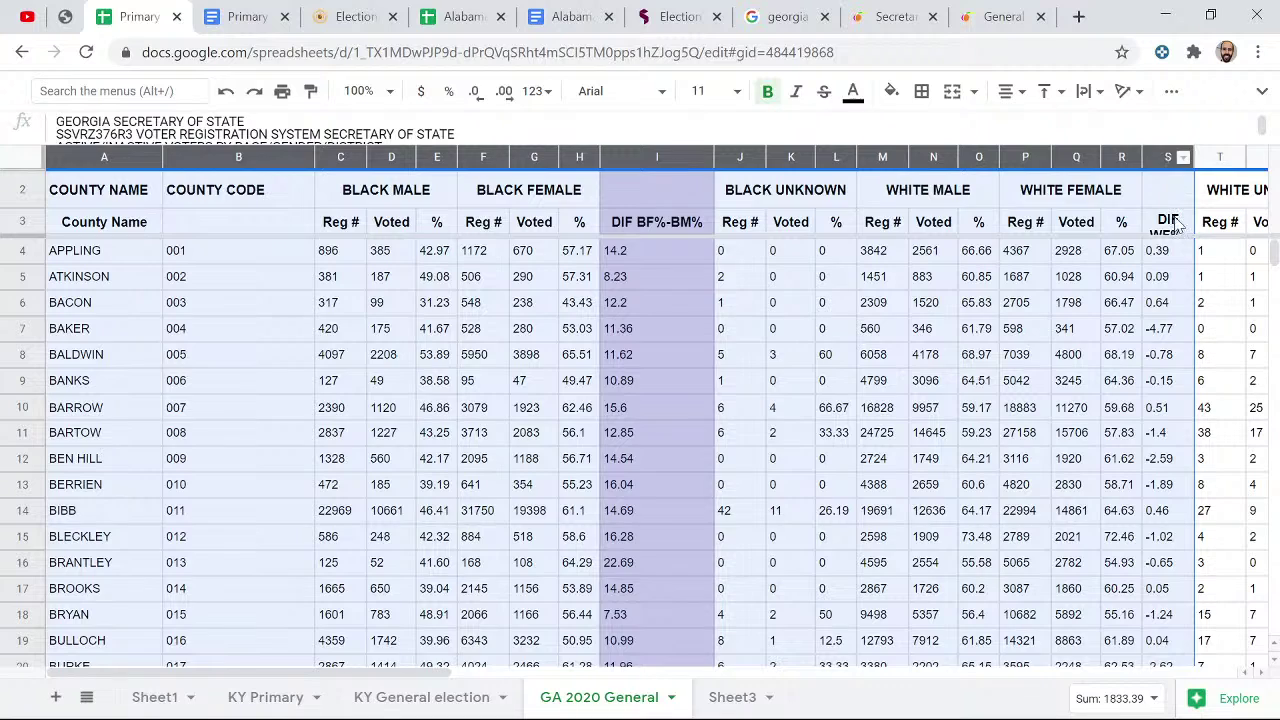
{"action": "left_click", "coordinate": [1177, 222]}
{"action": "left_click", "coordinate": [1166, 157]}
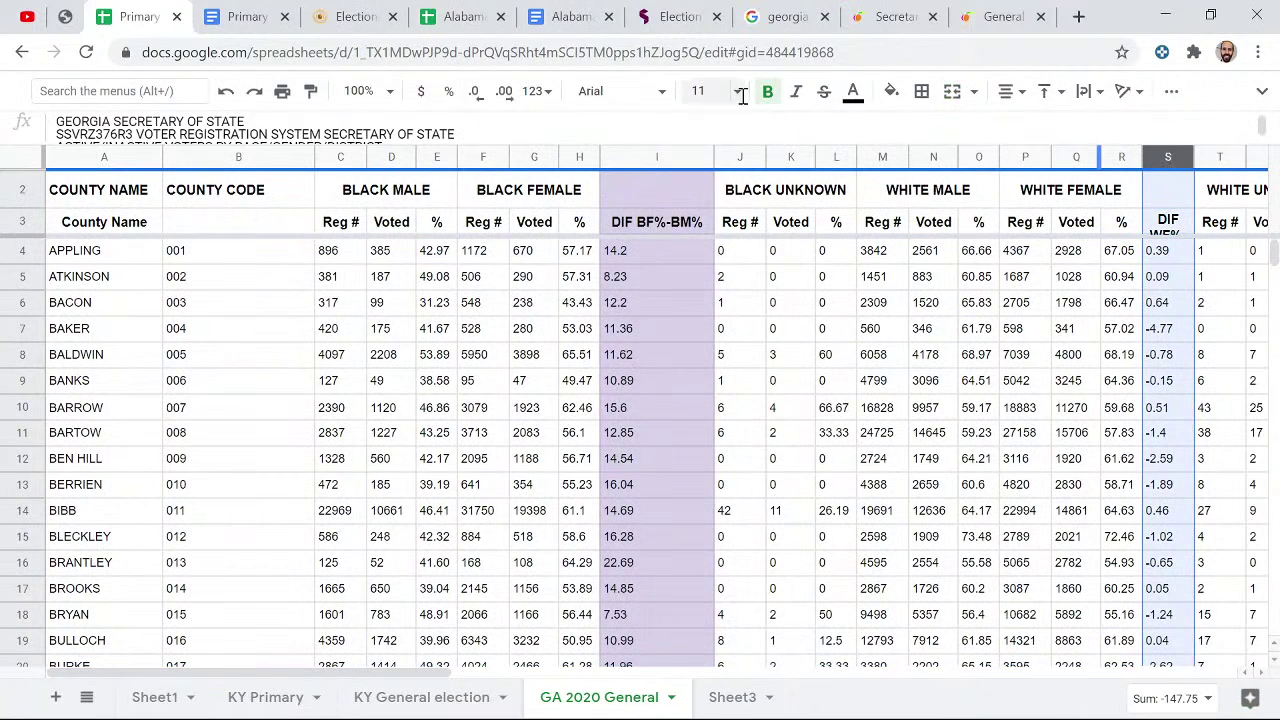
{"action": "left_click", "coordinate": [891, 91]}
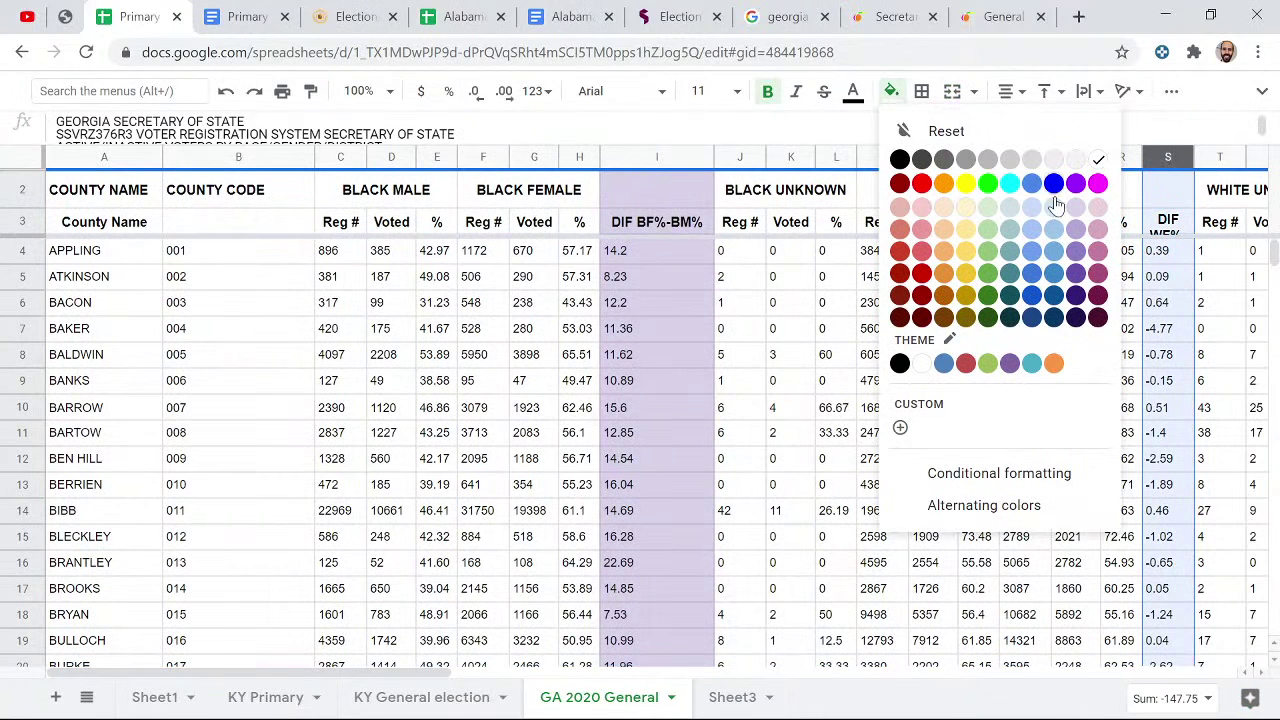
{"action": "left_click", "coordinate": [1097, 207]}
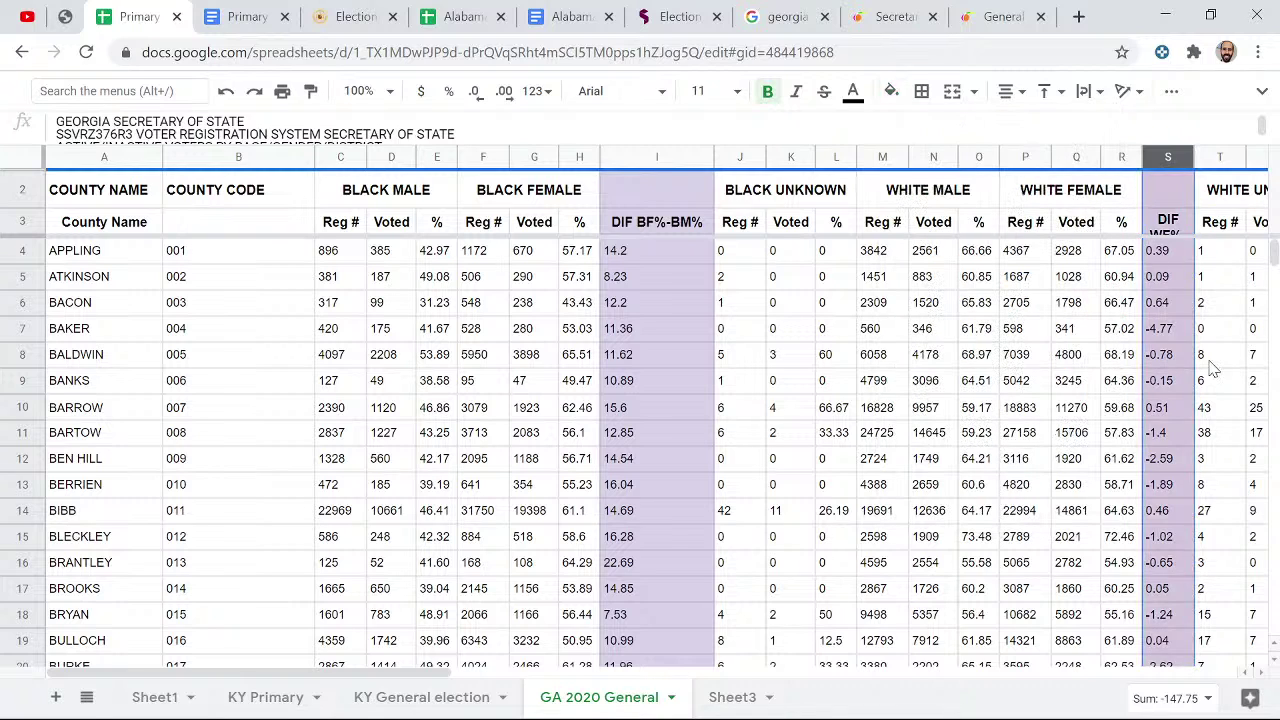
{"action": "left_click", "coordinate": [1210, 370]}
- Copy the DIF WF%-WM% column from its header in S3 through the last county in row 162
{"action": "left_click", "coordinate": [1181, 260]}
{"action": "left_click", "coordinate": [1170, 228]}
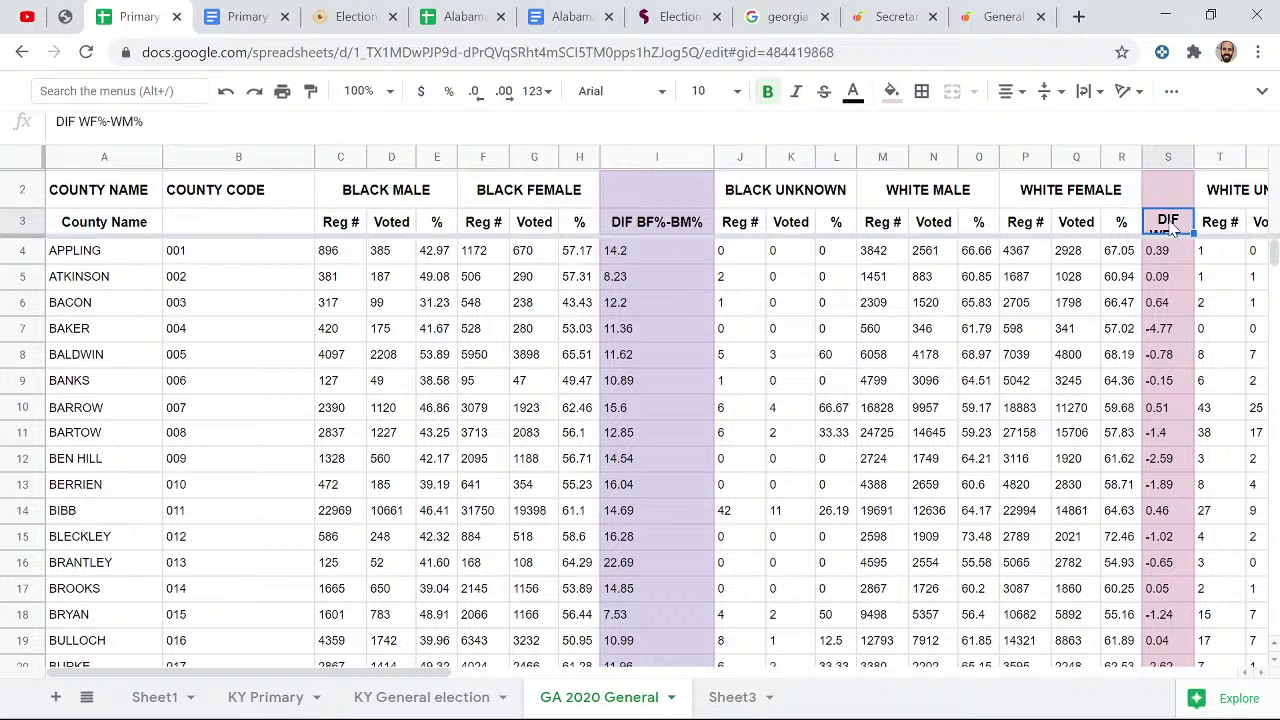
{"action": "key", "text": "ctrl+shift+Down"}
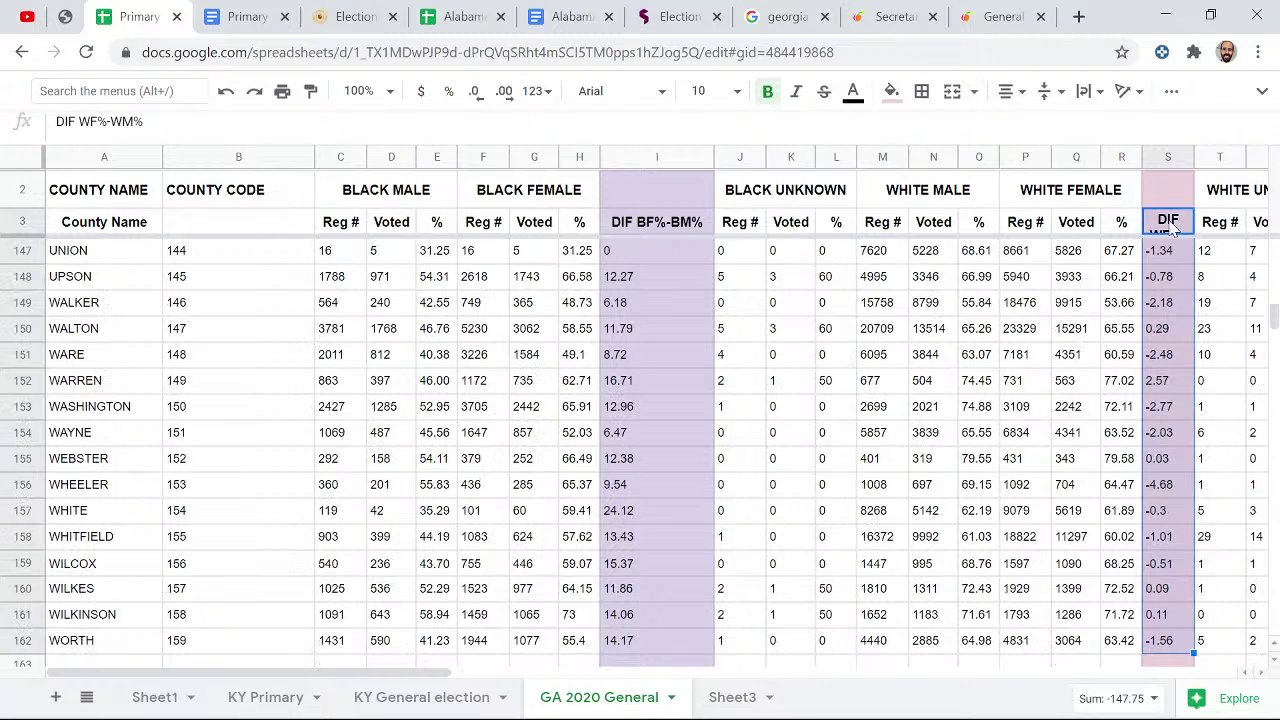
{"action": "key", "text": "ctrl+c"}
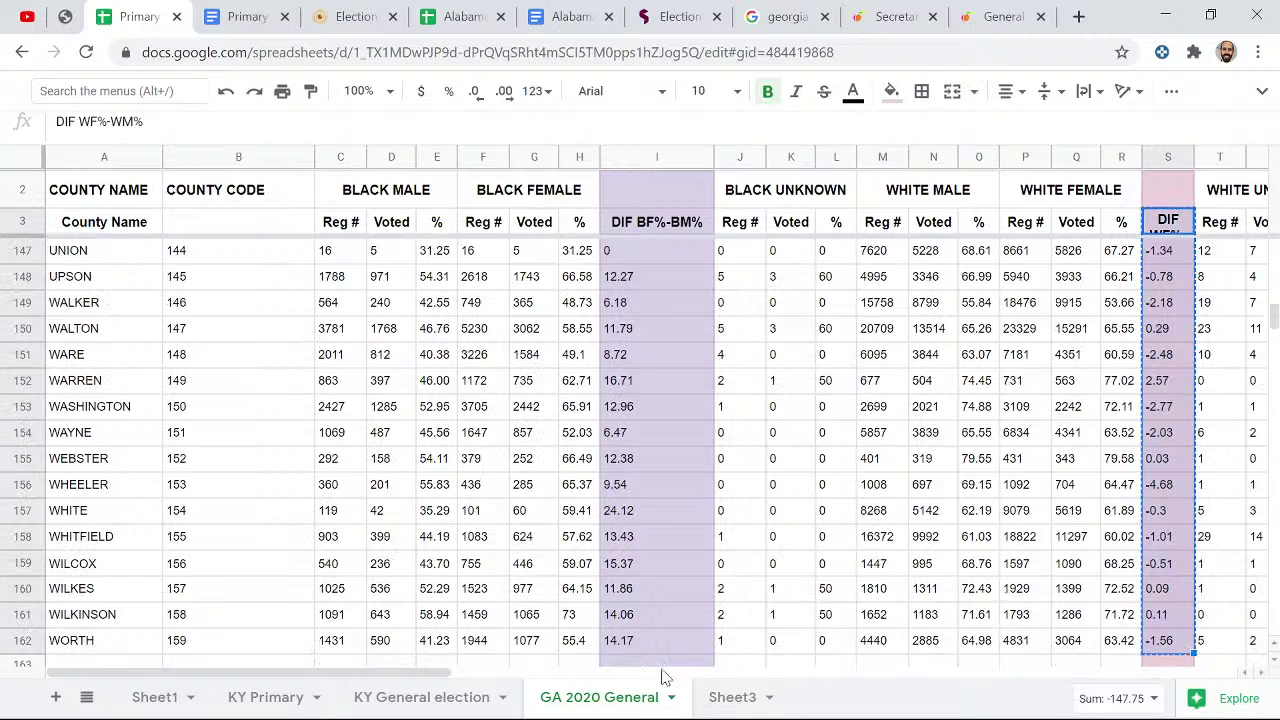
- On Sheet3, move the DIF BF%-BM% chart up beside the first rows of the county data
{"action": "left_click", "coordinate": [733, 697]}
{"action": "scroll", "coordinate": [300, 330], "scroll_direction": "up", "scroll_amount": 8}
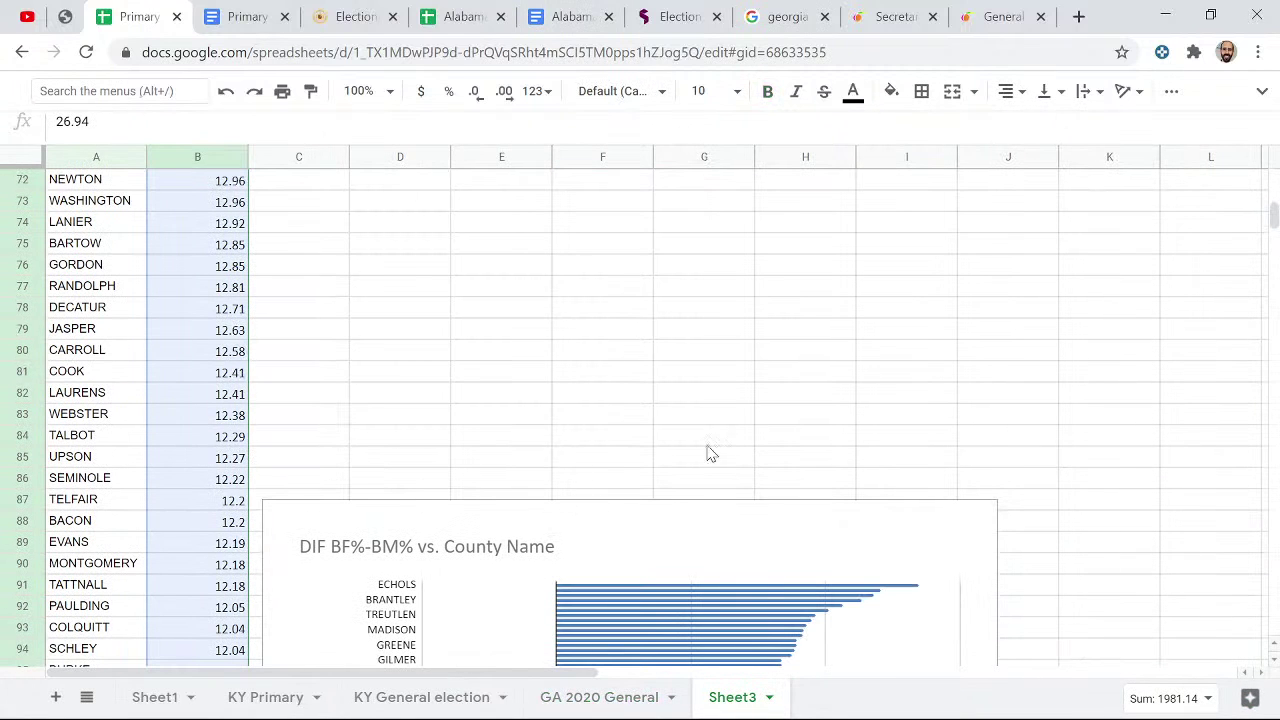
{"action": "scroll", "coordinate": [823, 488], "scroll_direction": "down", "scroll_amount": 5}
{"action": "left_click", "coordinate": [763, 517]}
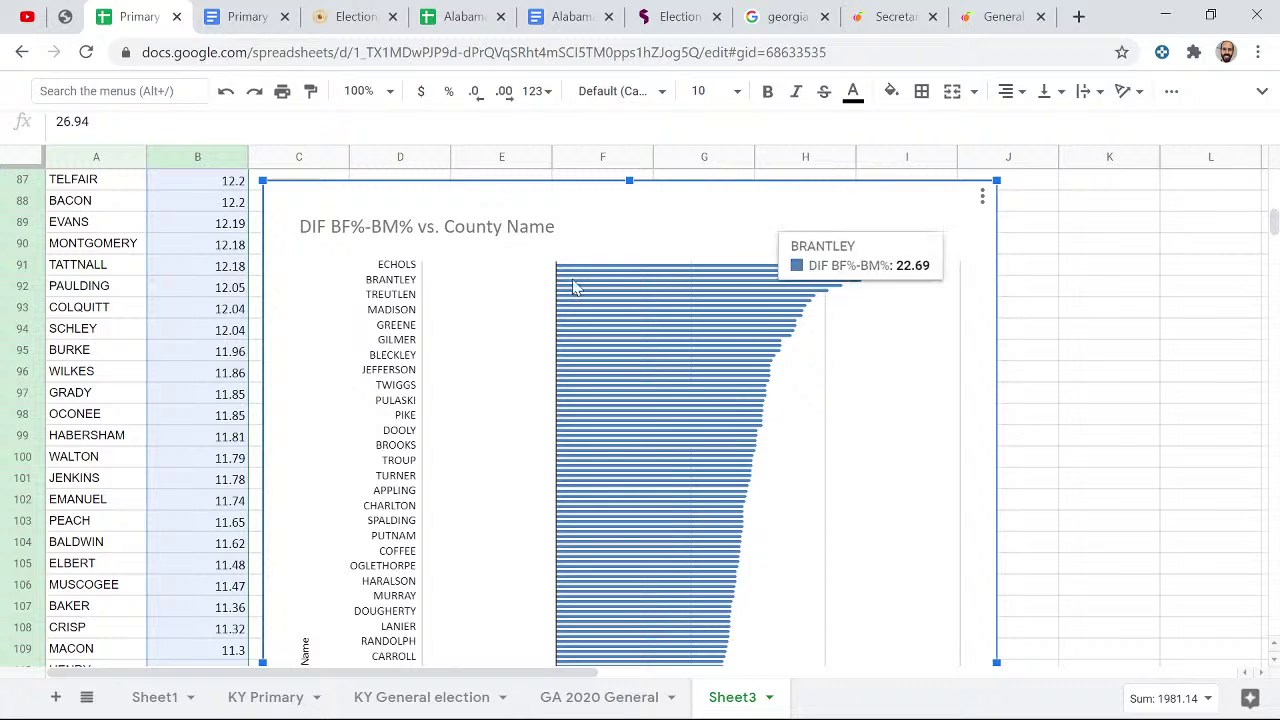
{"action": "left_click_drag", "start_coordinate": [608, 208], "coordinate": [894, 200]}
{"action": "scroll", "coordinate": [334, 289], "scroll_direction": "up", "scroll_amount": 10}
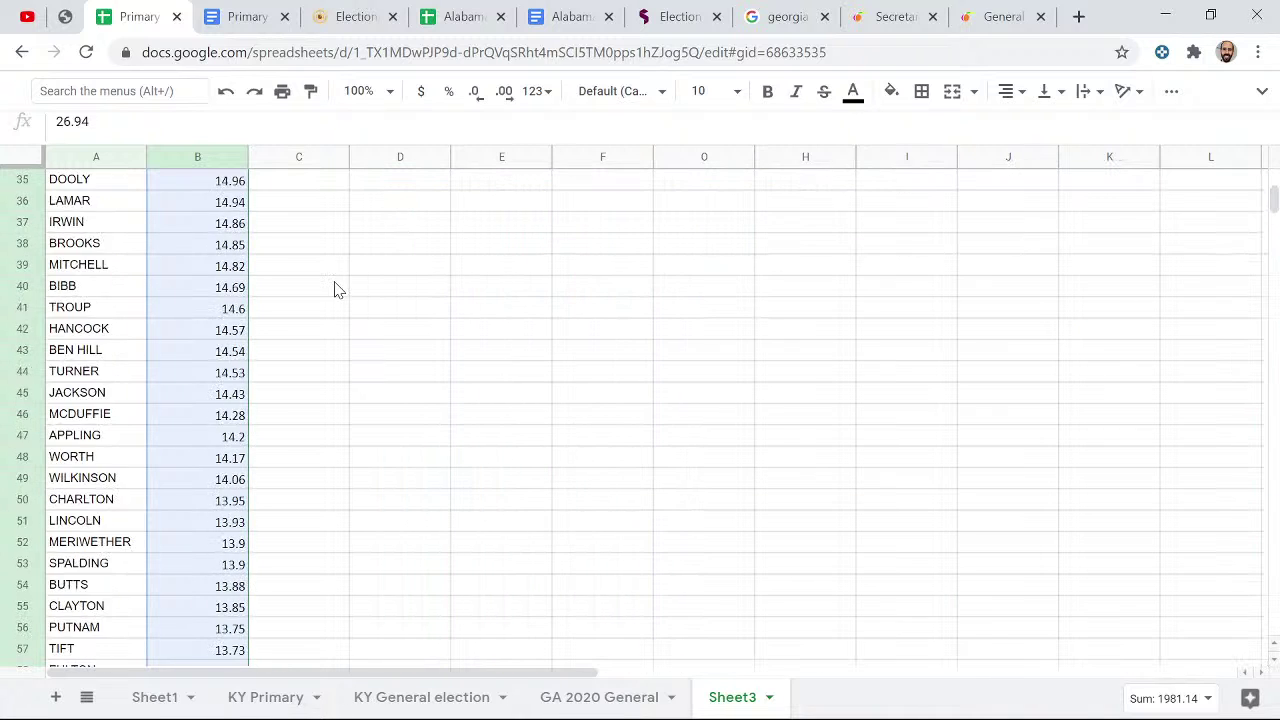
{"action": "scroll", "coordinate": [334, 289], "scroll_direction": "up", "scroll_amount": 7}
- Sort Sheet3's table by County Name from A to Z and shift the chart away from column C
{"action": "left_click", "coordinate": [135, 188]}
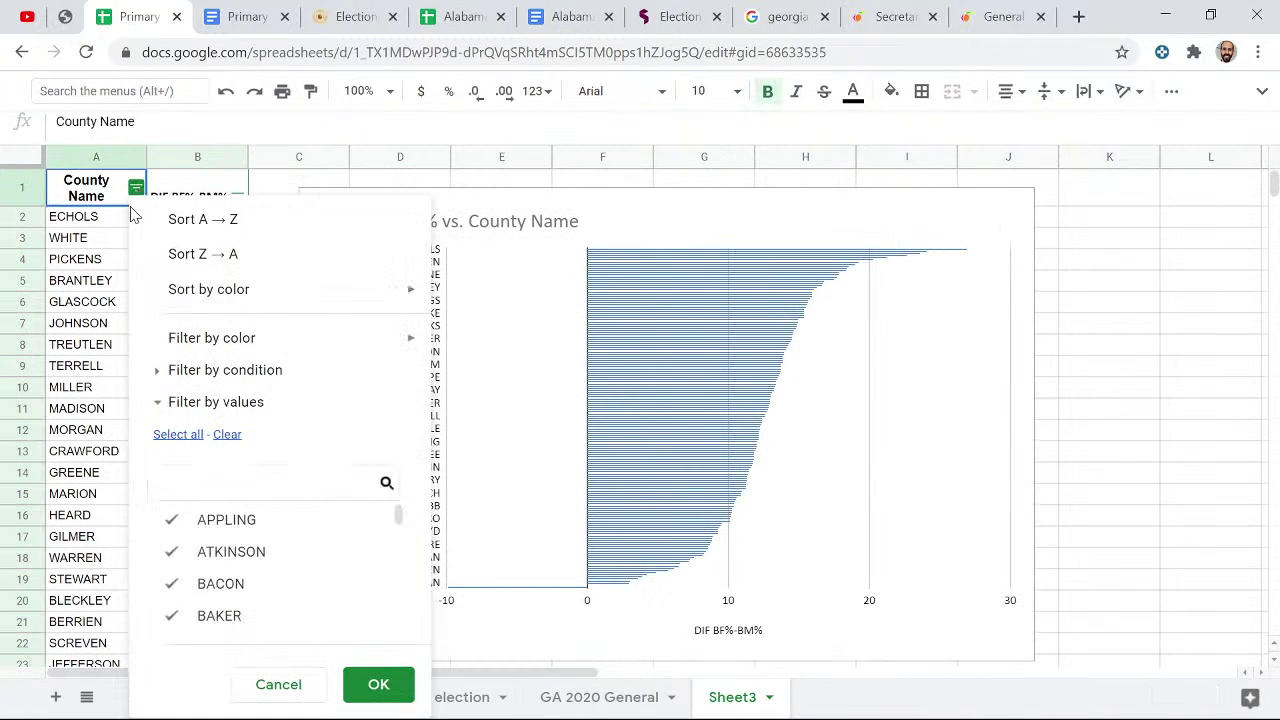
{"action": "left_click", "coordinate": [170, 225]}
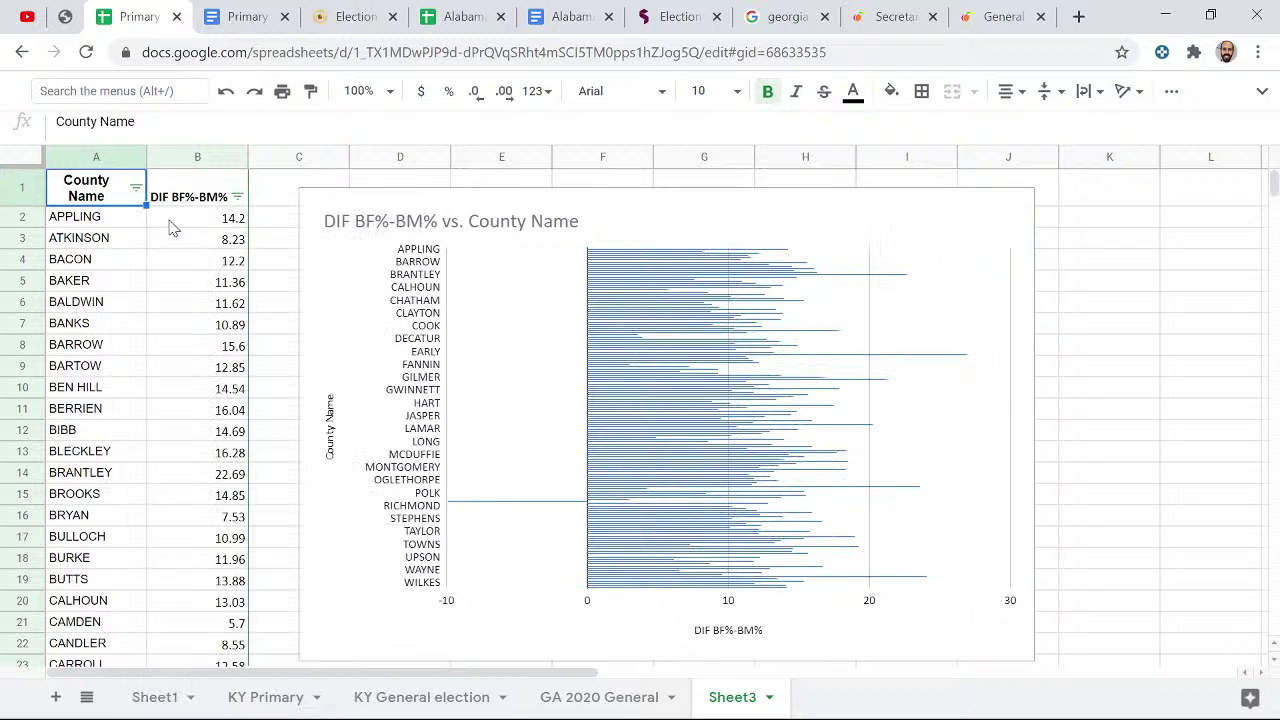
{"action": "left_click", "coordinate": [271, 197]}
{"action": "left_click_drag", "start_coordinate": [626, 207], "coordinate": [812, 217]}
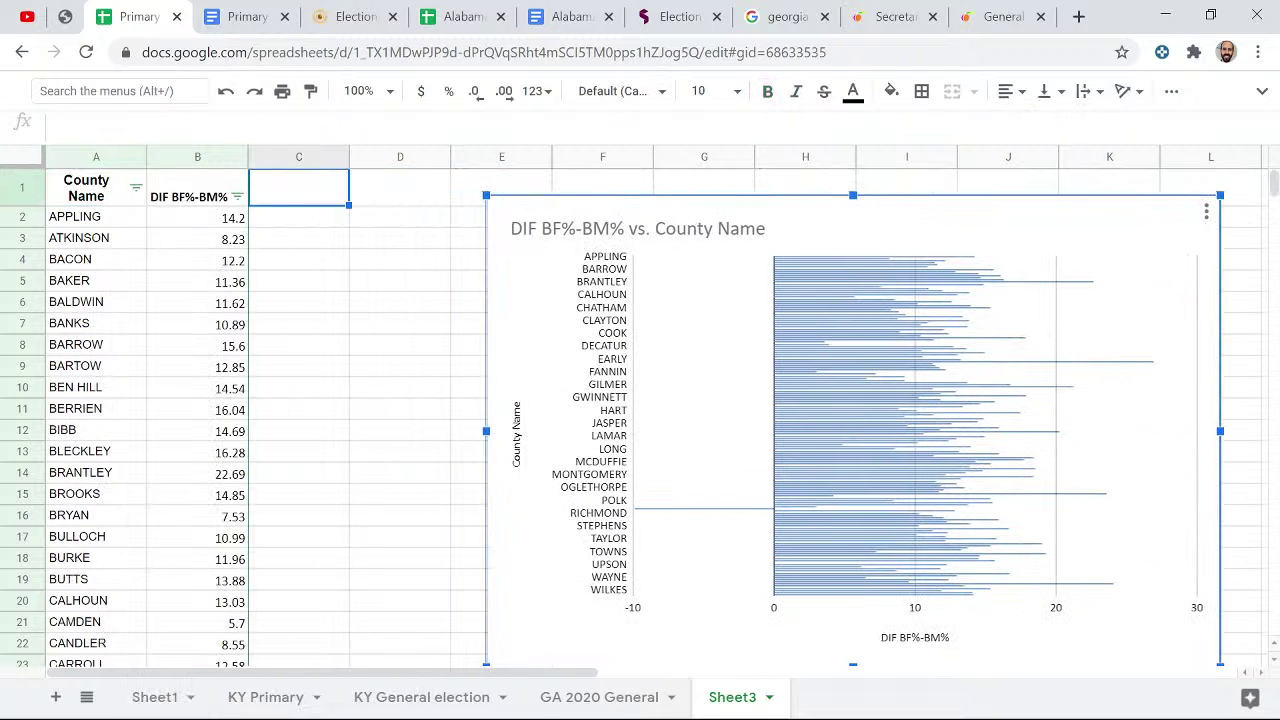
- Examine the order of the county names on the GA 2020 General sheet against the sorted list on Sheet3
{"action": "left_click", "coordinate": [595, 697]}
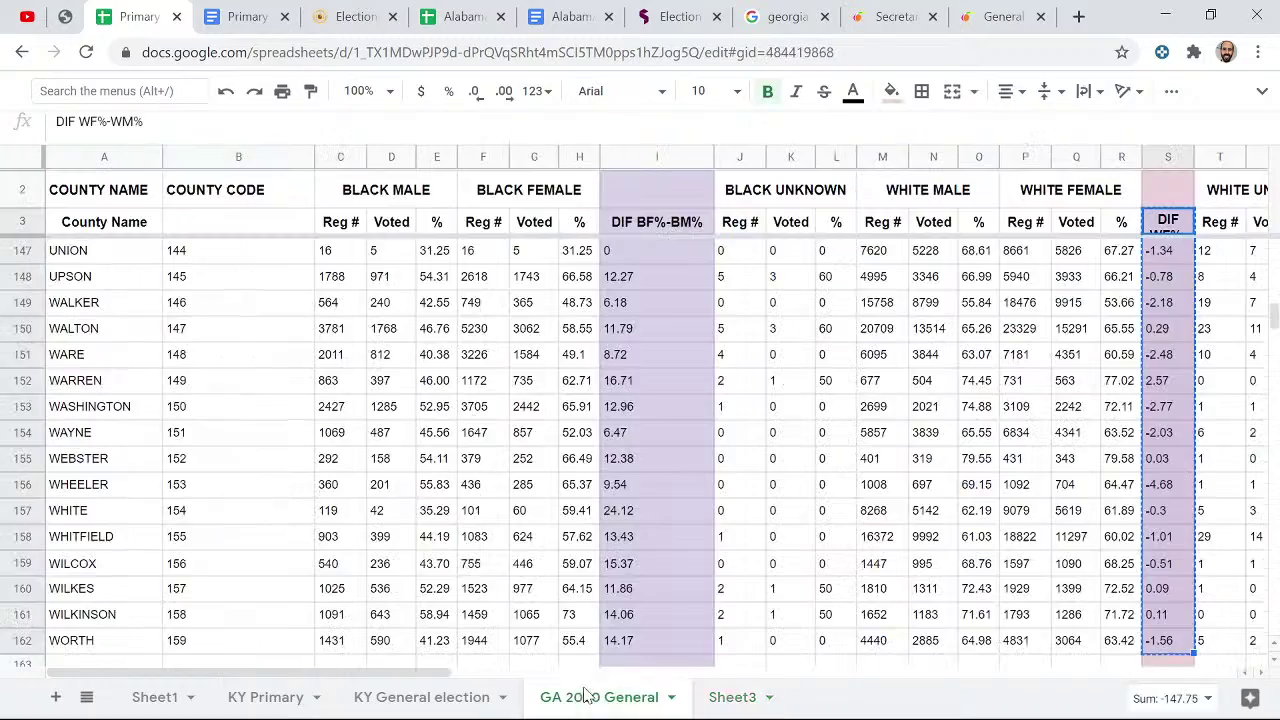
{"action": "scroll", "coordinate": [290, 390], "scroll_direction": "up", "scroll_amount": 20}
{"action": "scroll", "coordinate": [113, 287], "scroll_direction": "down", "scroll_amount": 12}
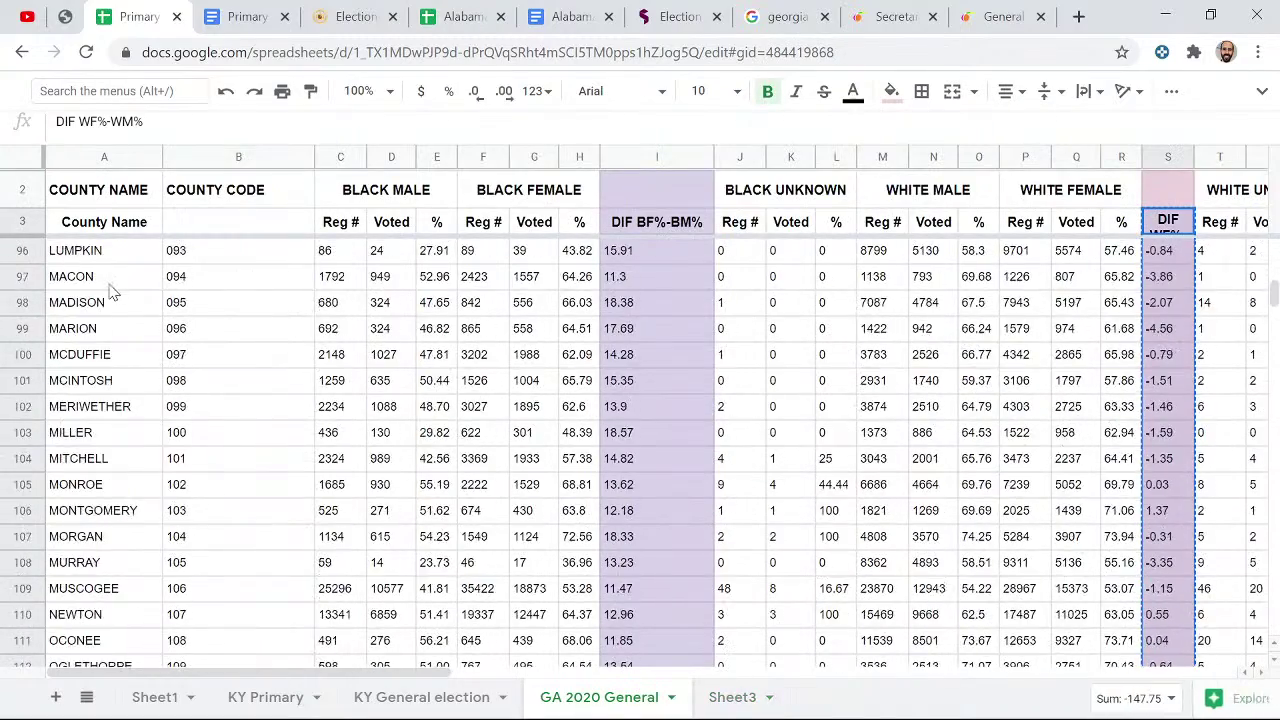
{"action": "scroll", "coordinate": [113, 292], "scroll_direction": "up", "scroll_amount": 8}
{"action": "scroll", "coordinate": [110, 292], "scroll_direction": "up", "scroll_amount": 20}
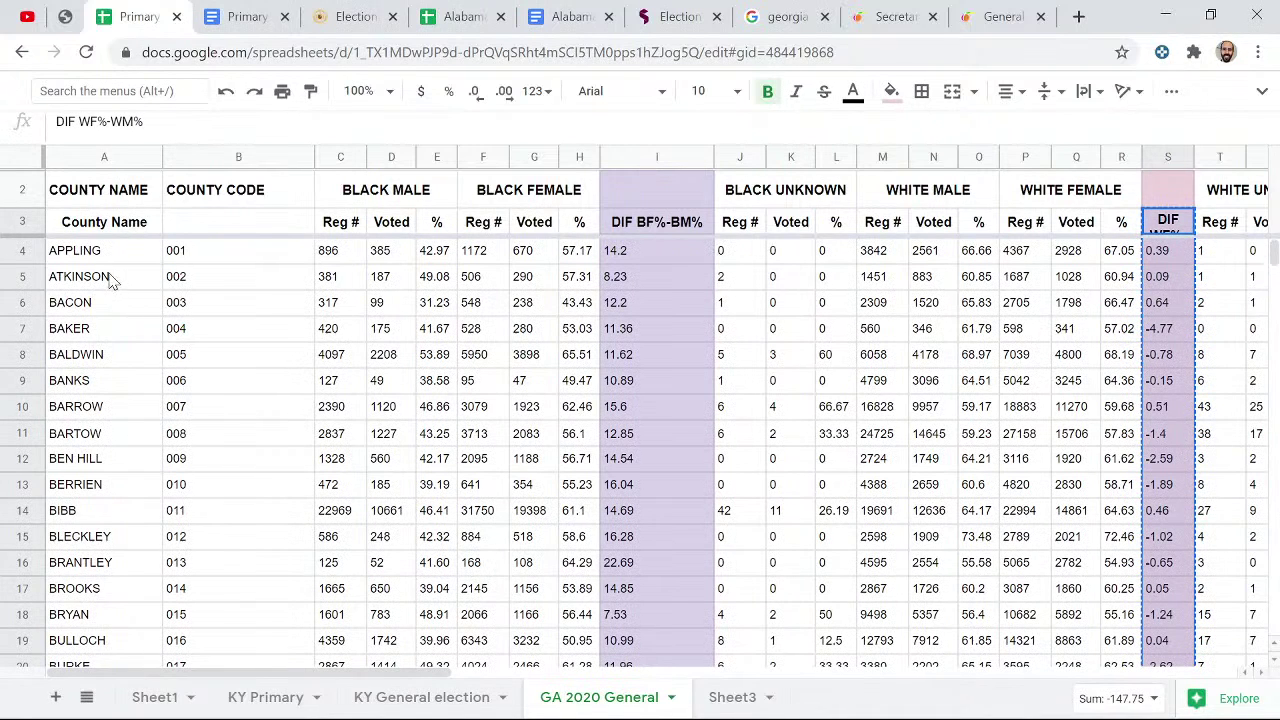
{"action": "scroll", "coordinate": [100, 295], "scroll_direction": "down", "scroll_amount": 2}
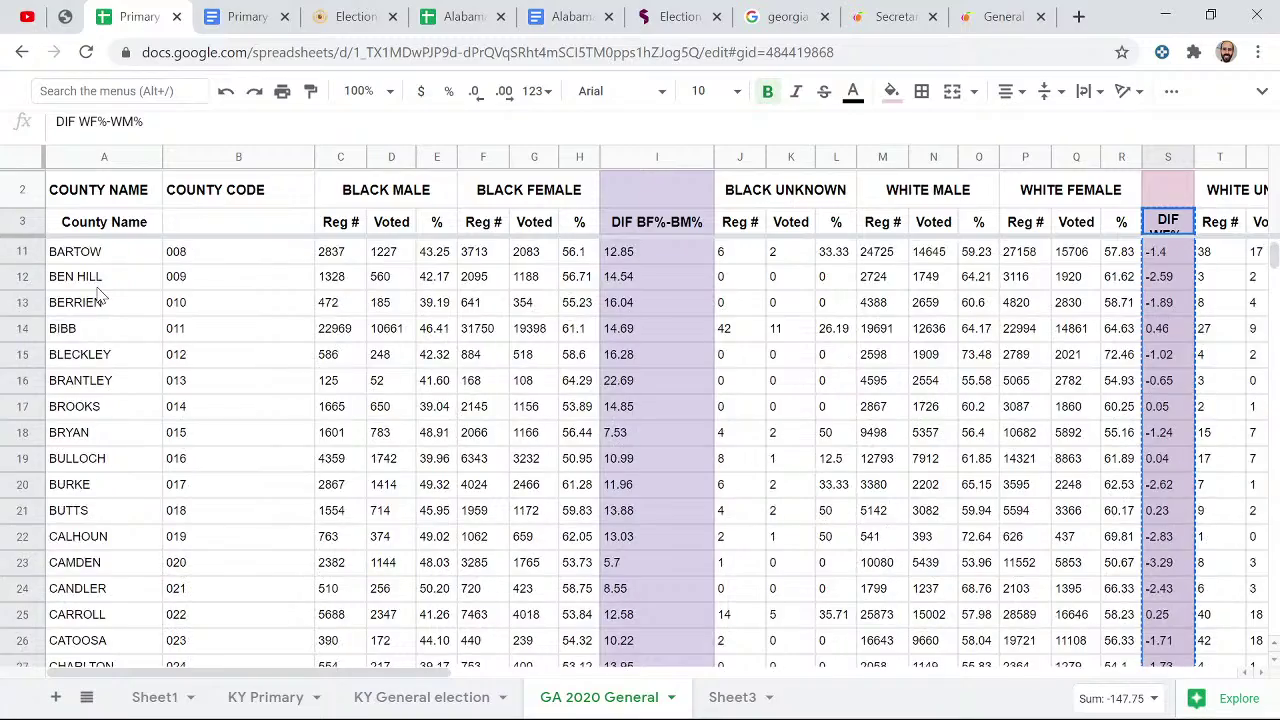
{"action": "scroll", "coordinate": [100, 295], "scroll_direction": "down", "scroll_amount": 17}
{"action": "scroll", "coordinate": [135, 310], "scroll_direction": "up", "scroll_amount": 8}
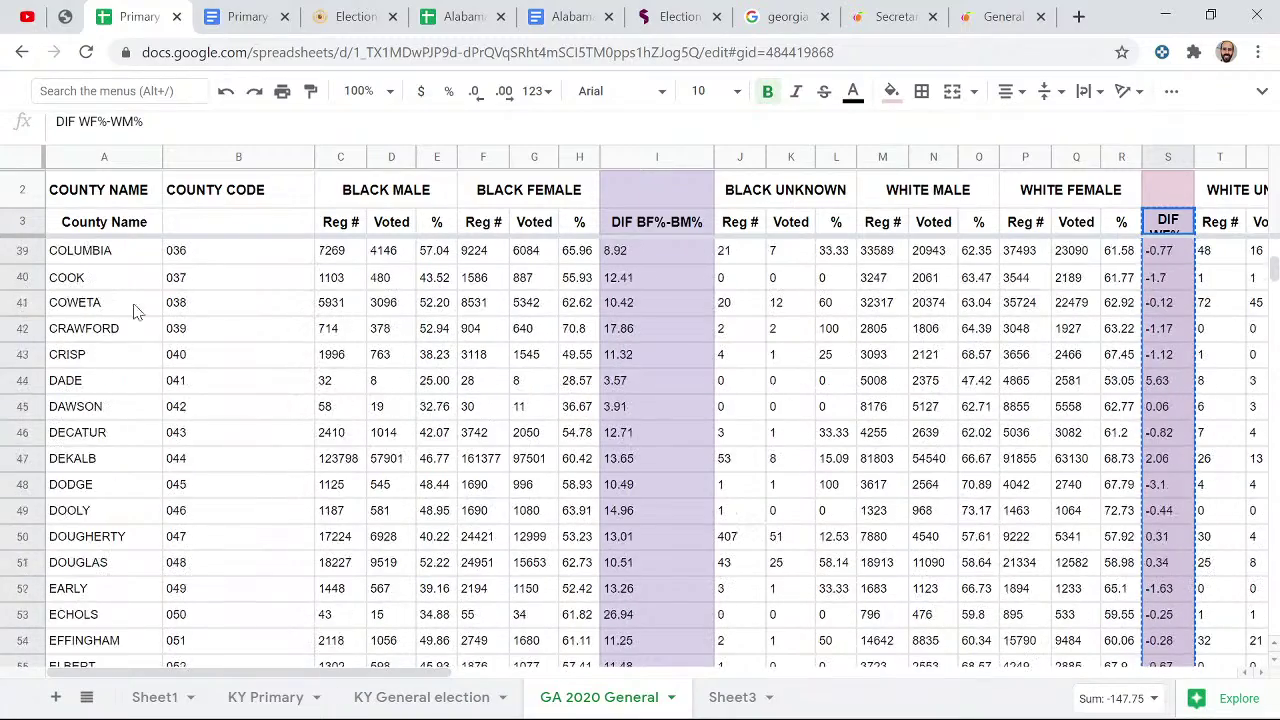
- Paste the copied DIF WF%-WM% column into Sheet3 from cell C1 as values only
{"action": "left_click", "coordinate": [716, 697]}
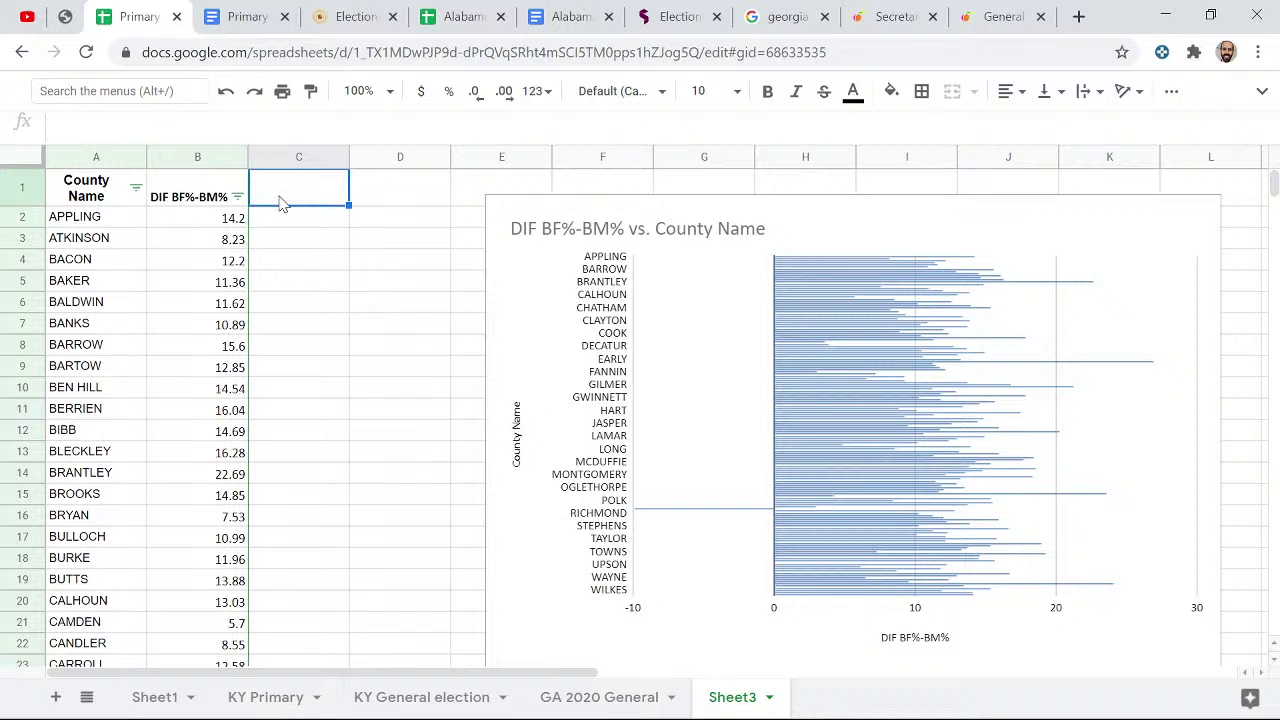
{"action": "key", "text": "ctrl+v"}
{"action": "left_click", "coordinate": [376, 631]}
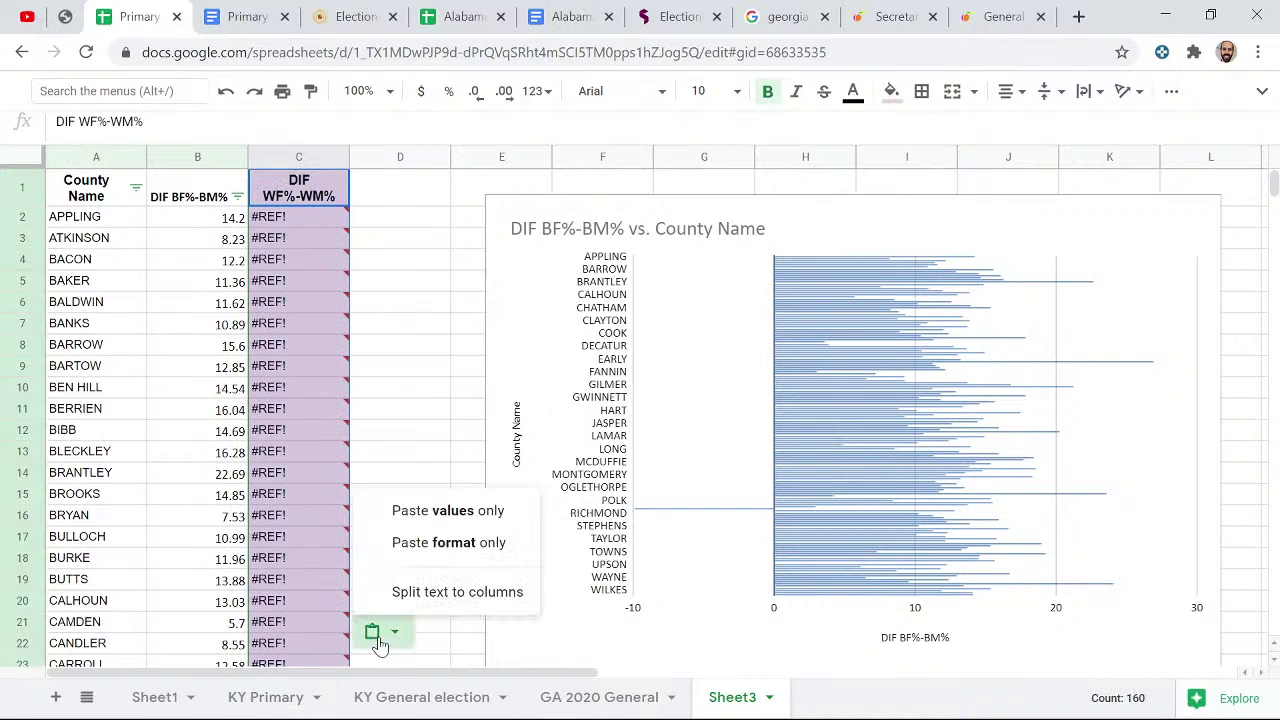
{"action": "left_click", "coordinate": [452, 511]}
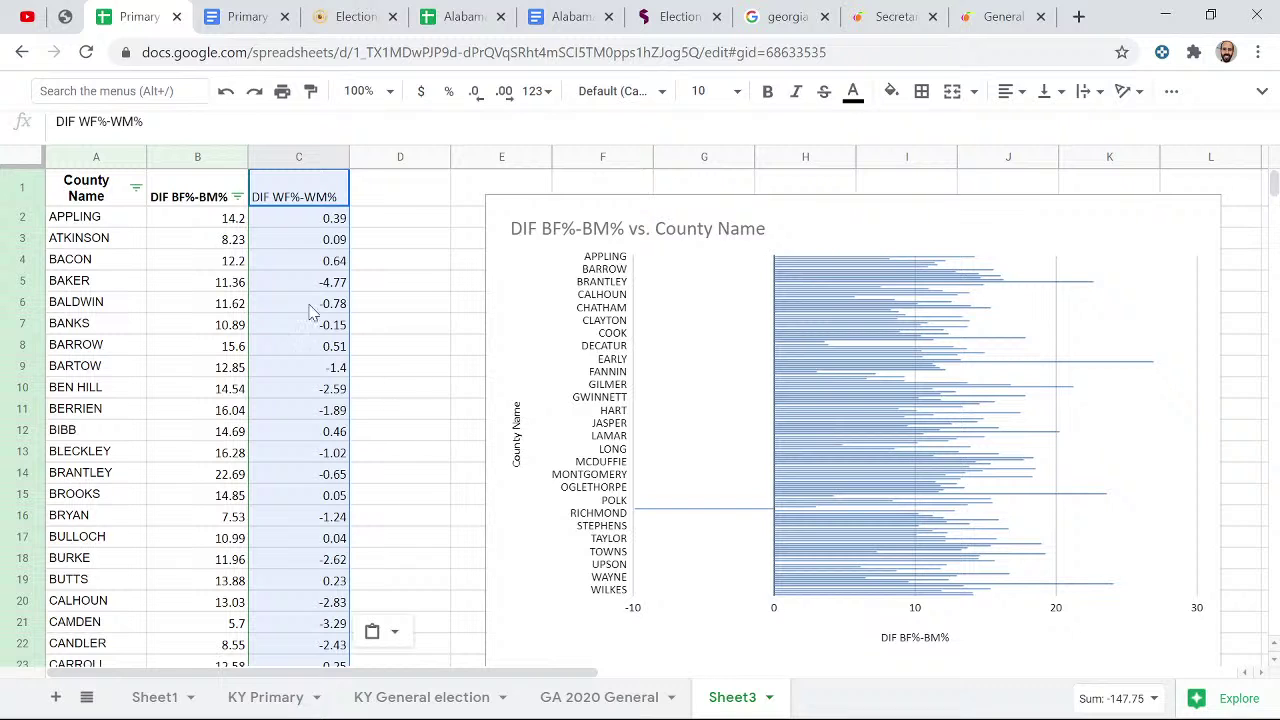
- Copy the DIF BF%-BM% column from GA 2020 General, starting at its row 3 header, and paste it as values only from B1 on Sheet3
{"action": "left_click", "coordinate": [657, 697]}
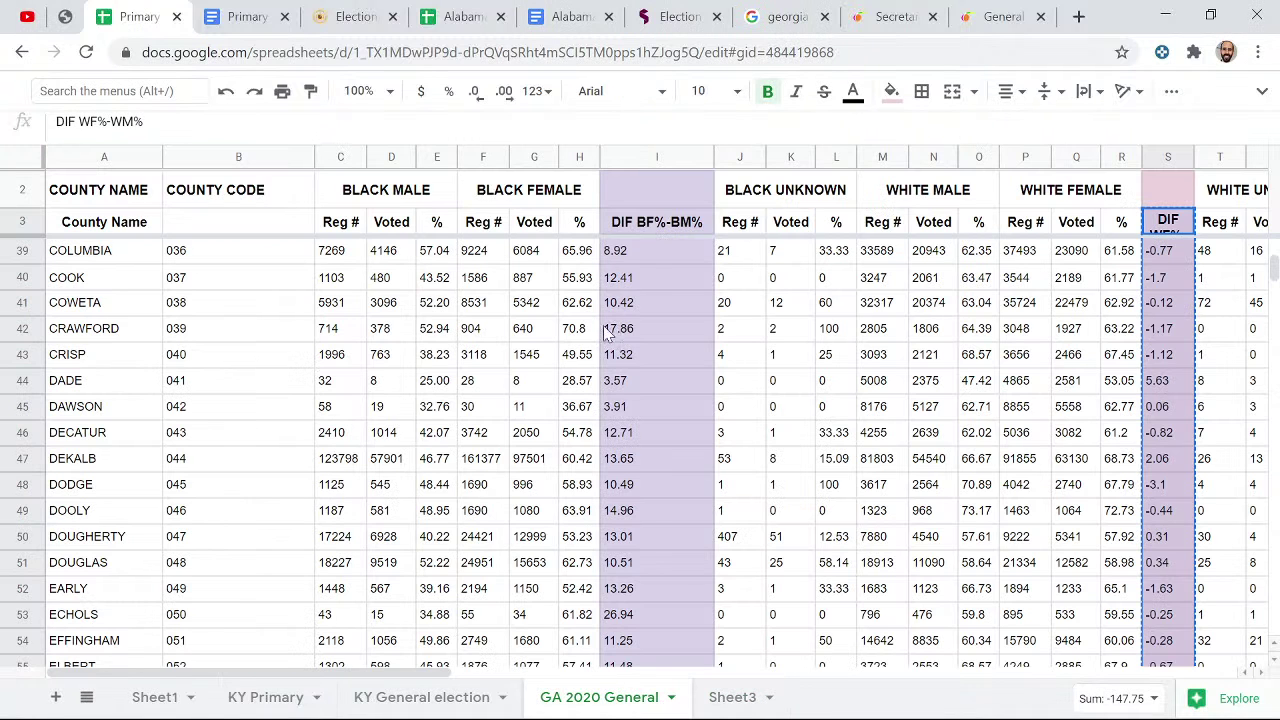
{"action": "key", "text": "ctrl+shift+Down"}
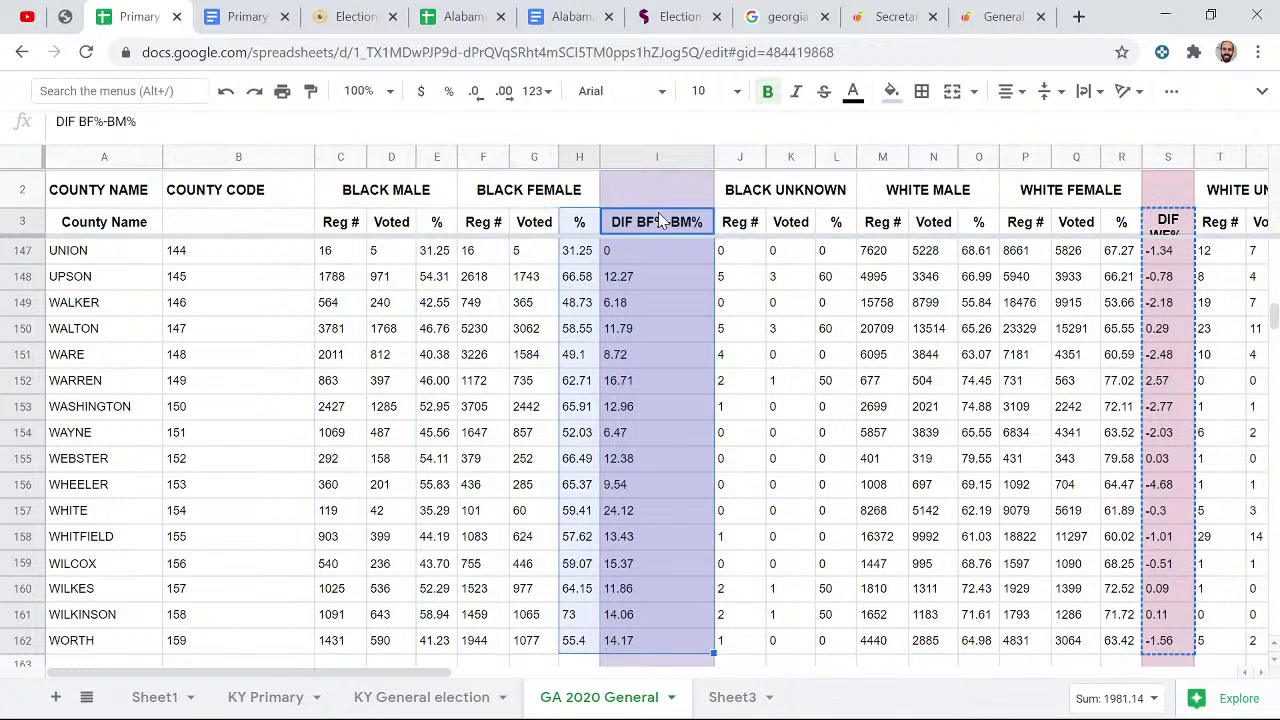
{"action": "key", "text": "ctrl+c"}
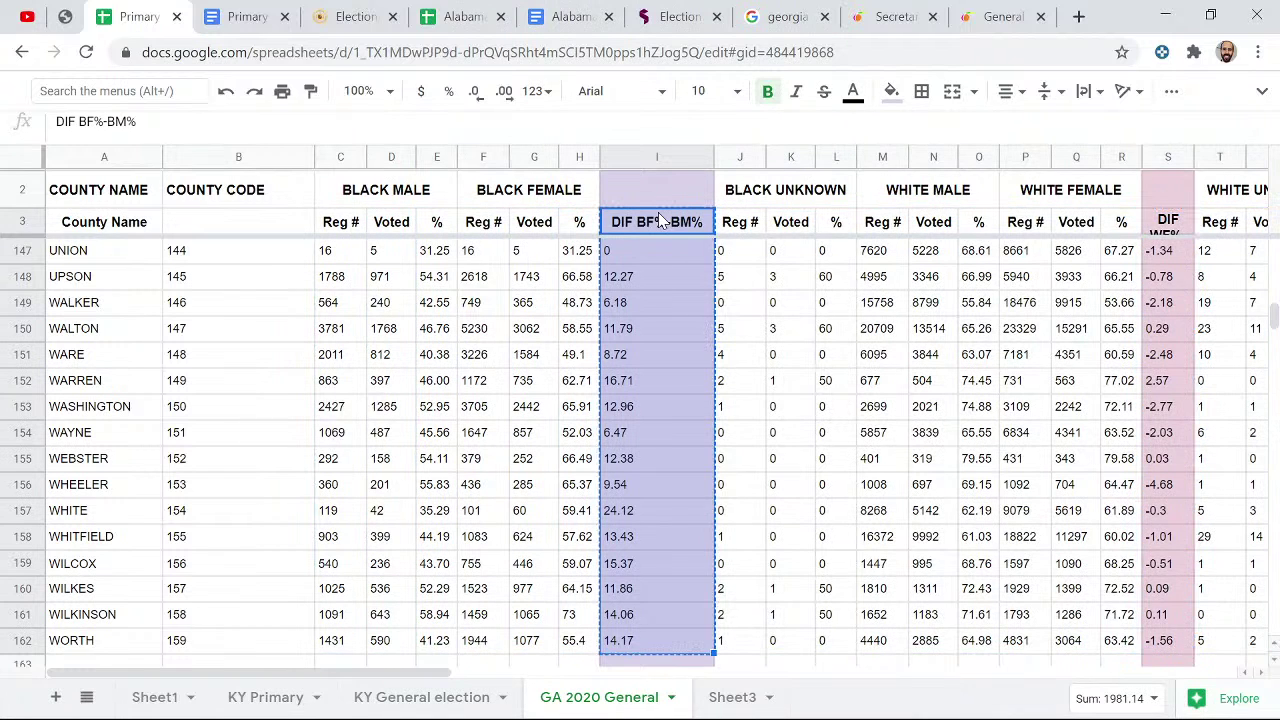
{"action": "left_click", "coordinate": [730, 695]}
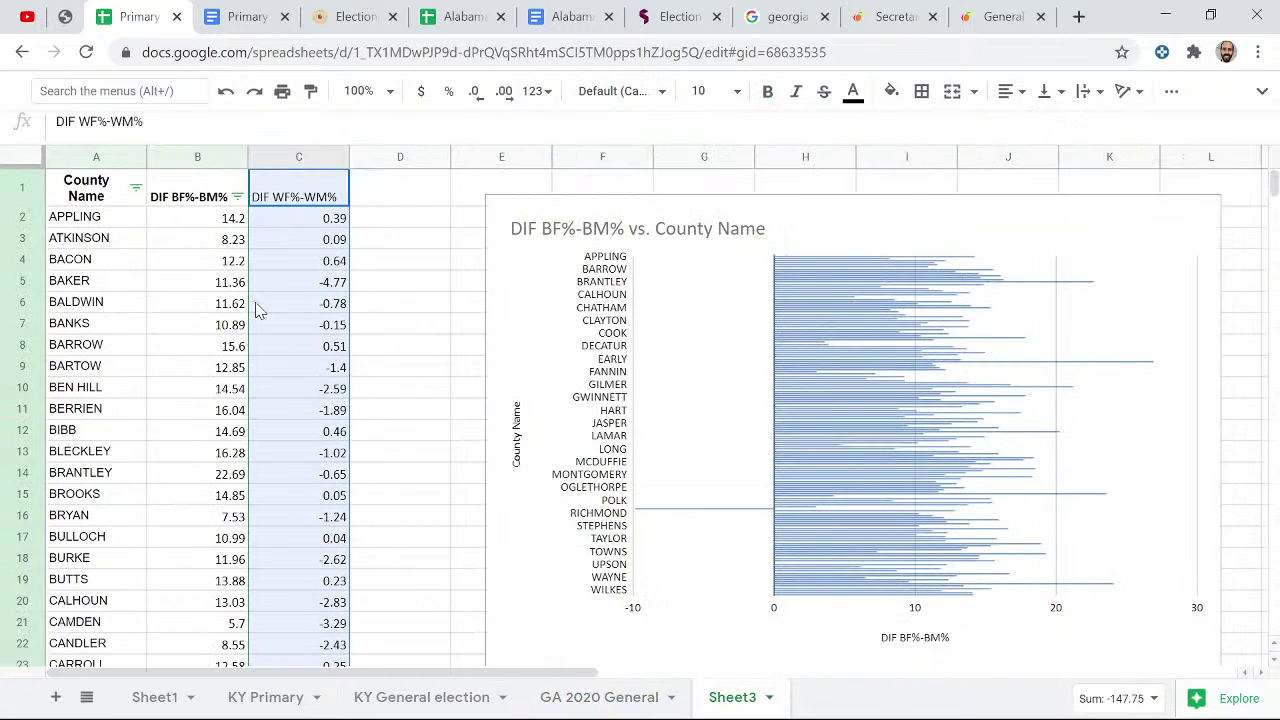
{"action": "left_click", "coordinate": [205, 198]}
{"action": "right_click", "coordinate": [205, 198]}
{"action": "mouse_move", "coordinate": [340, 247]}
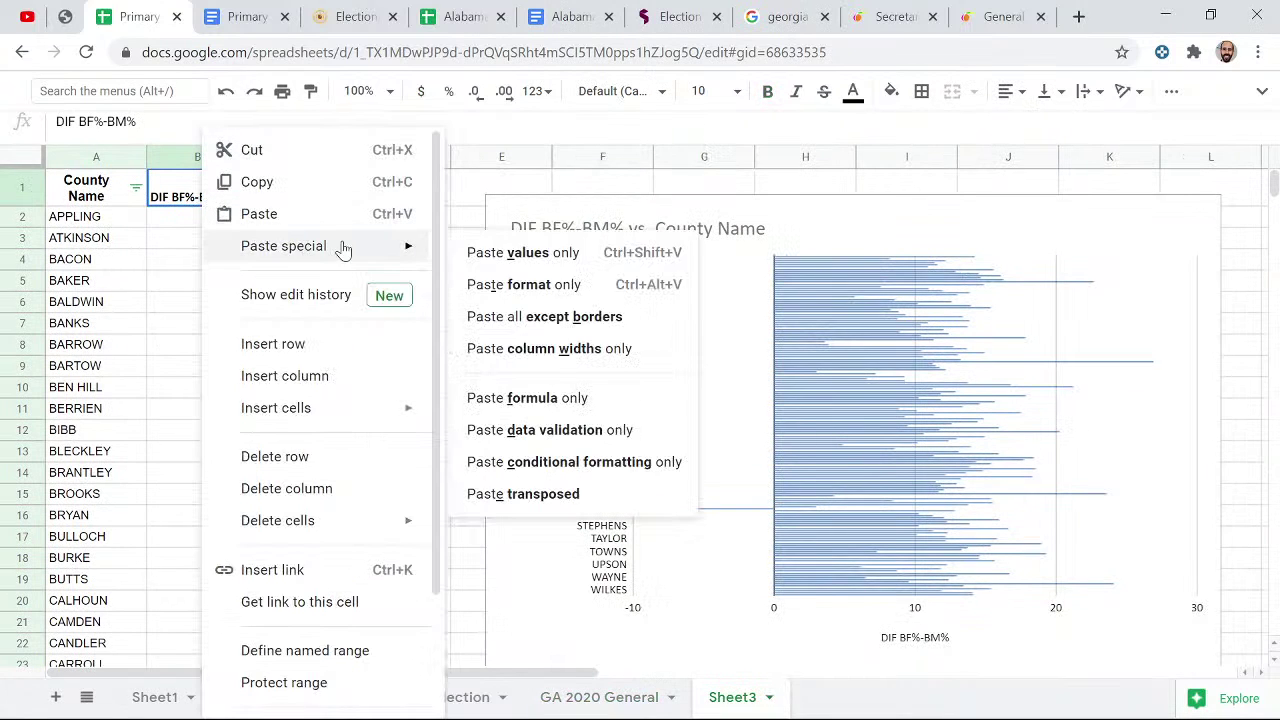
{"action": "left_click", "coordinate": [516, 256]}
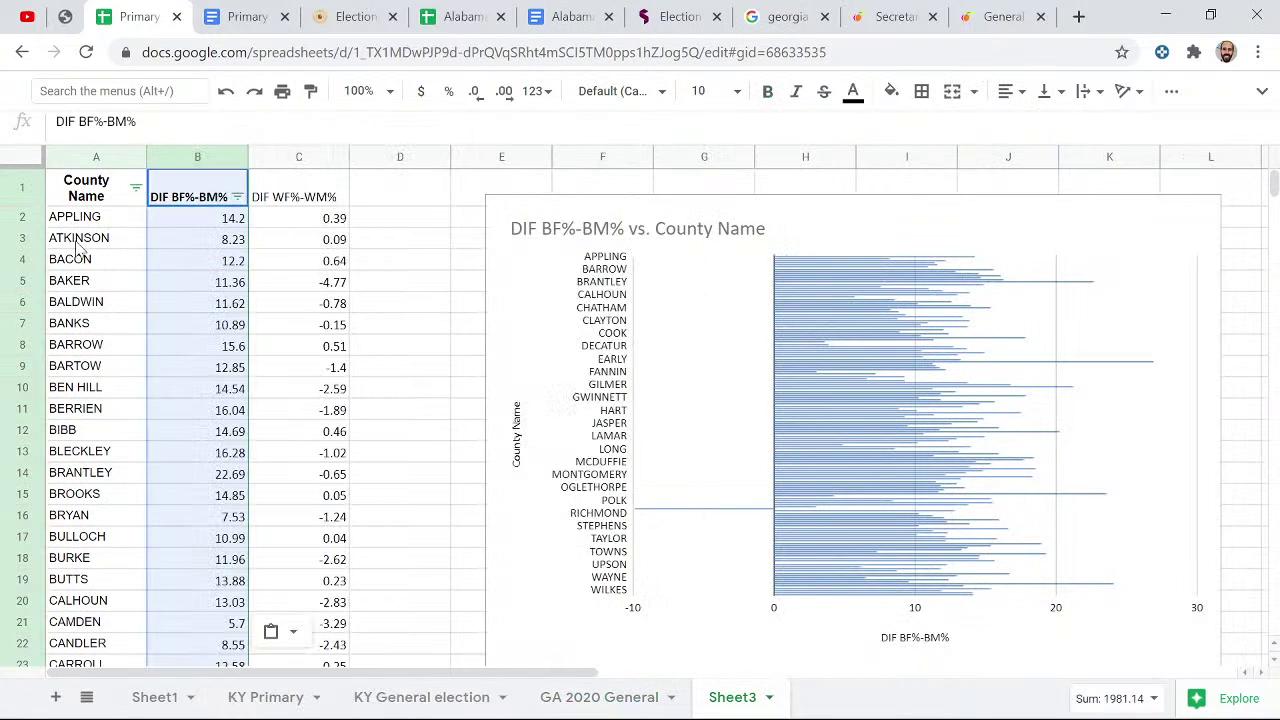
- Copy the County Name column from GA 2020 General, starting at its row 3 header, and paste it as values only from A1 on Sheet3
{"action": "left_click", "coordinate": [96, 192]}
{"action": "left_click", "coordinate": [599, 697]}
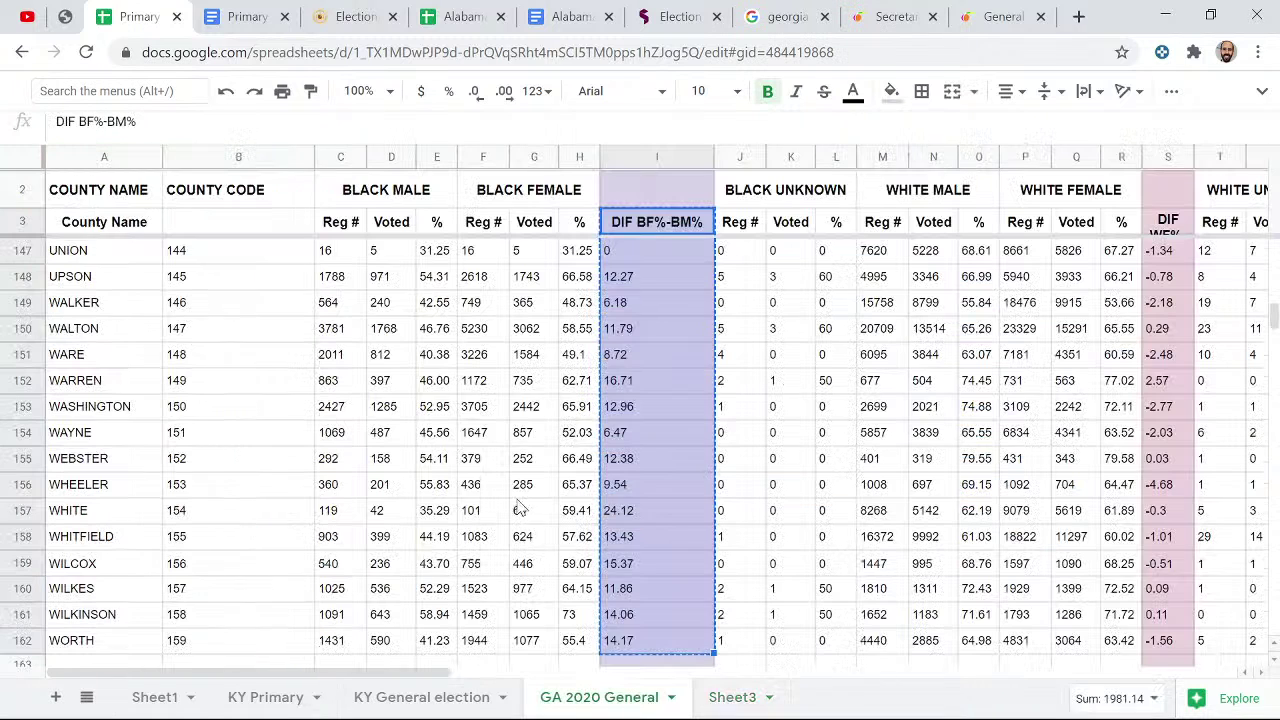
{"action": "left_click", "coordinate": [88, 226]}
{"action": "key", "text": "ctrl+shift+Down"}
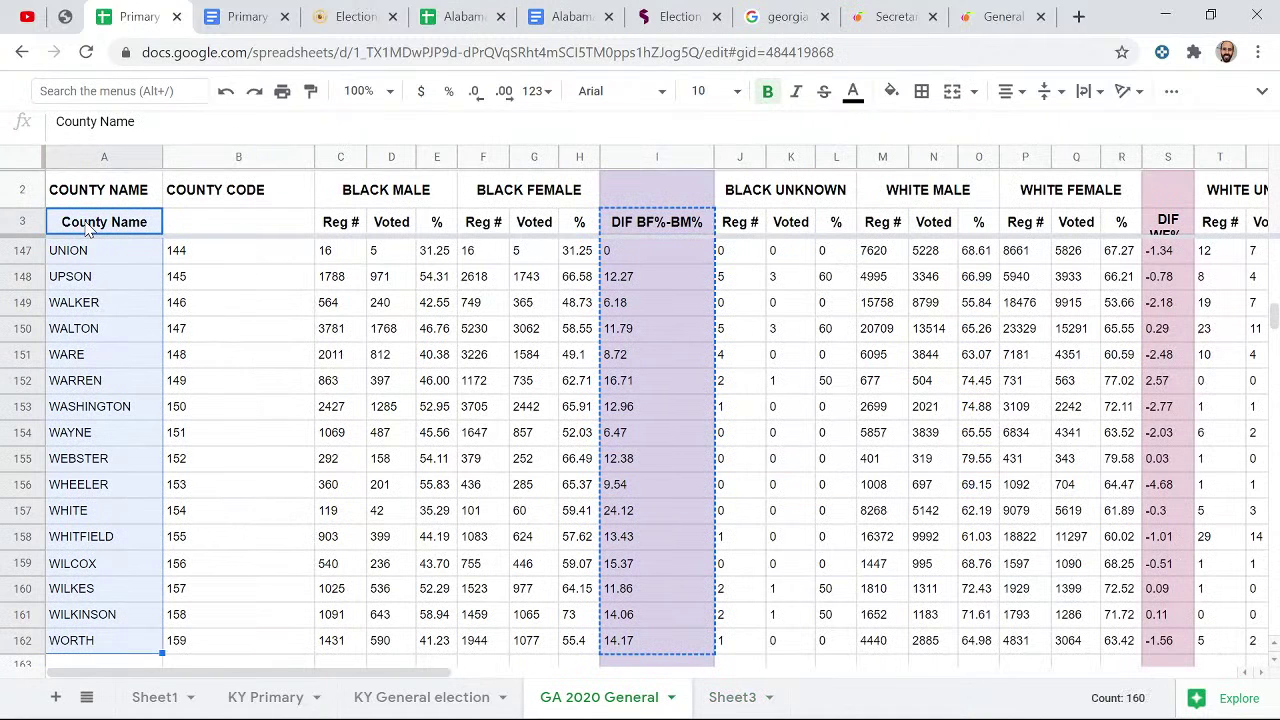
{"action": "key", "text": "ctrl+c"}
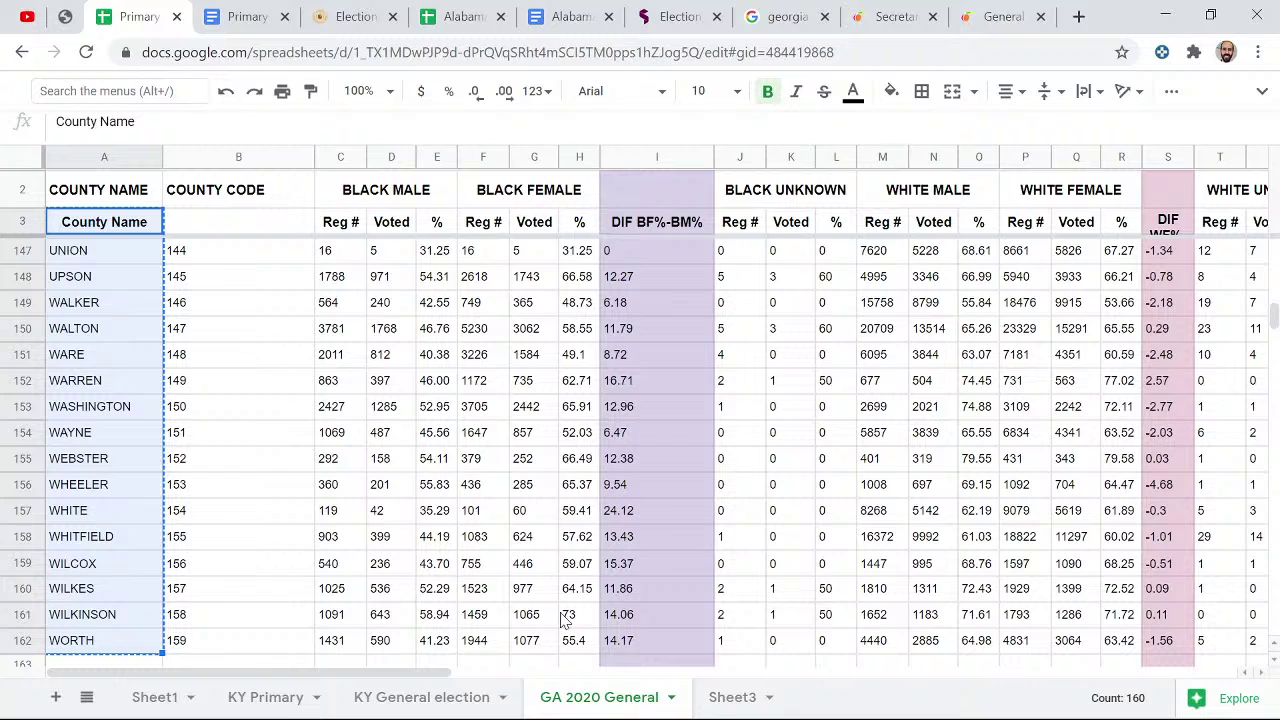
{"action": "left_click", "coordinate": [728, 697]}
{"action": "right_click", "coordinate": [82, 216]}
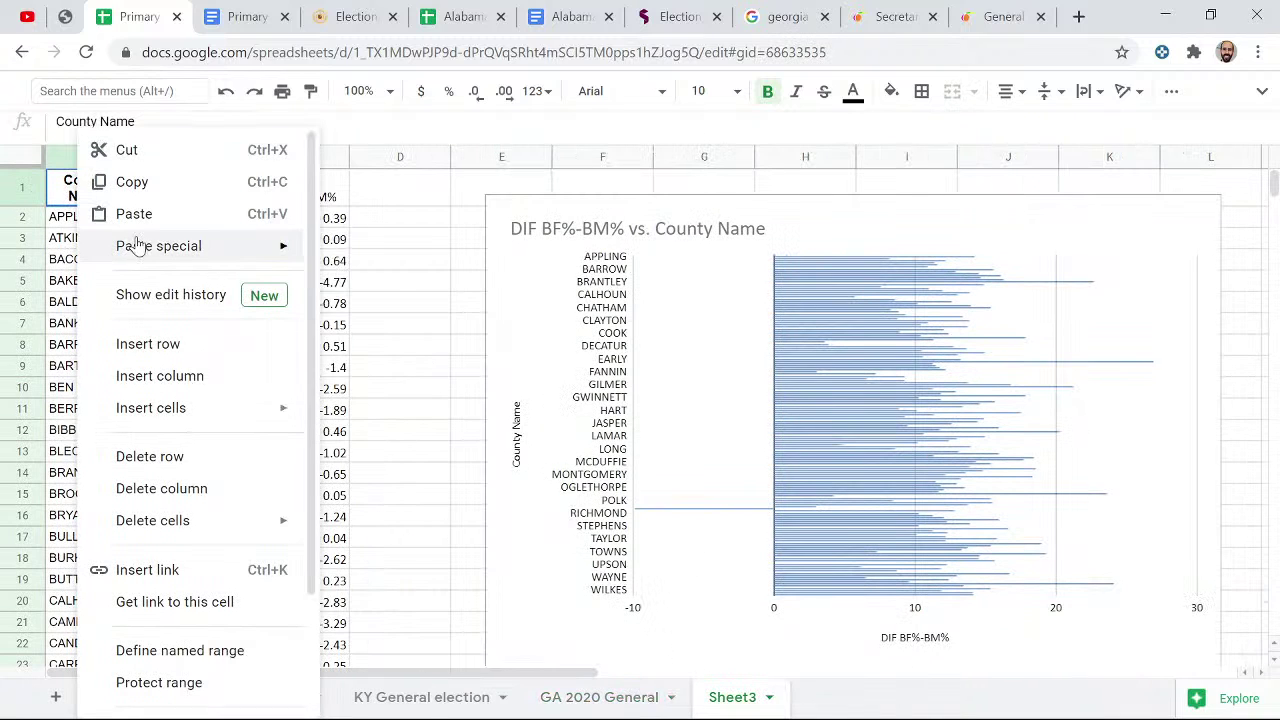
{"action": "mouse_move", "coordinate": [171, 249]}
{"action": "left_click", "coordinate": [350, 252]}
{"action": "left_click", "coordinate": [205, 248]}
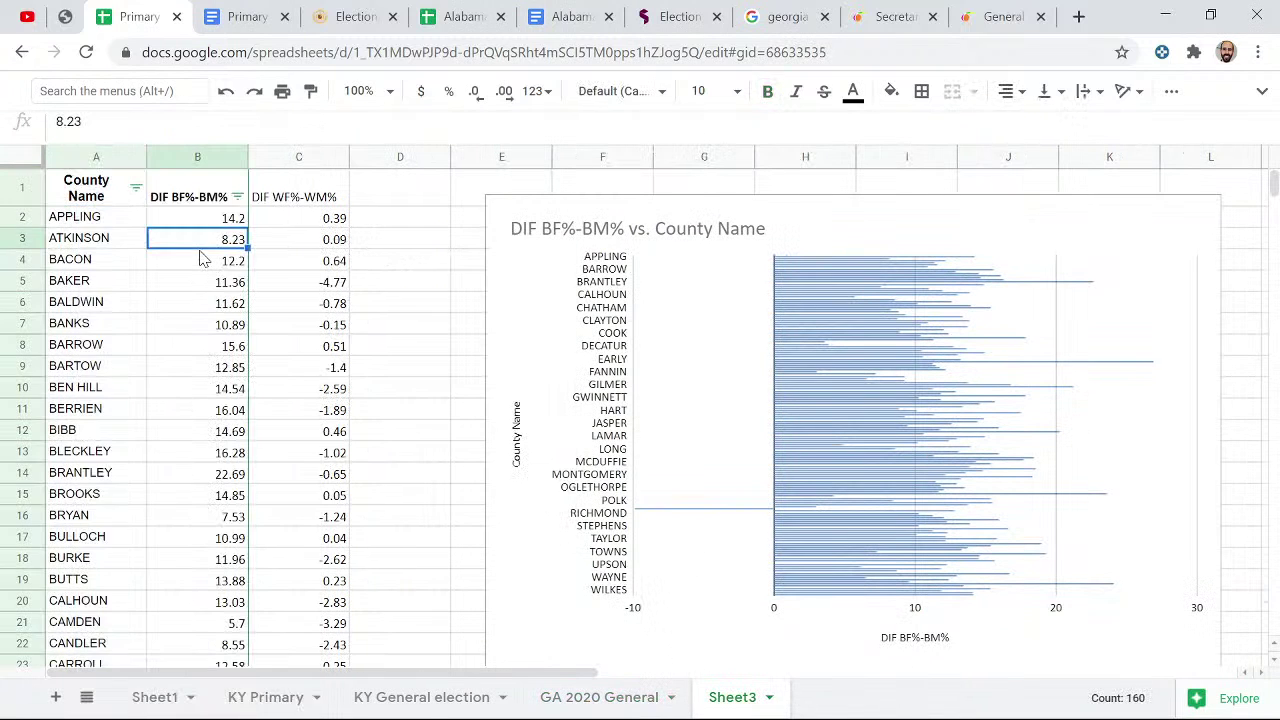
- Move the bar chart slightly closer to the Sheet3 table and extend its data range to A1:C160
{"action": "left_click", "coordinate": [786, 214]}
{"action": "left_click_drag", "start_coordinate": [810, 209], "coordinate": [768, 195]}
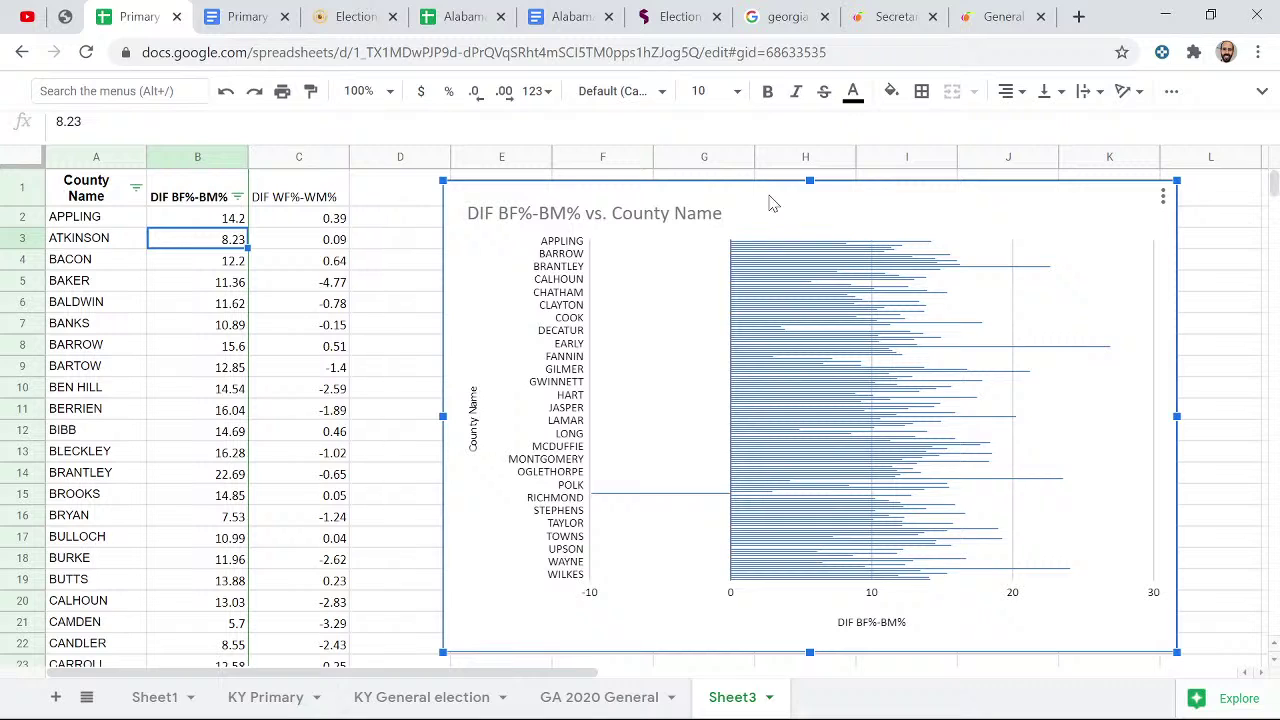
{"action": "left_click", "coordinate": [1163, 197]}
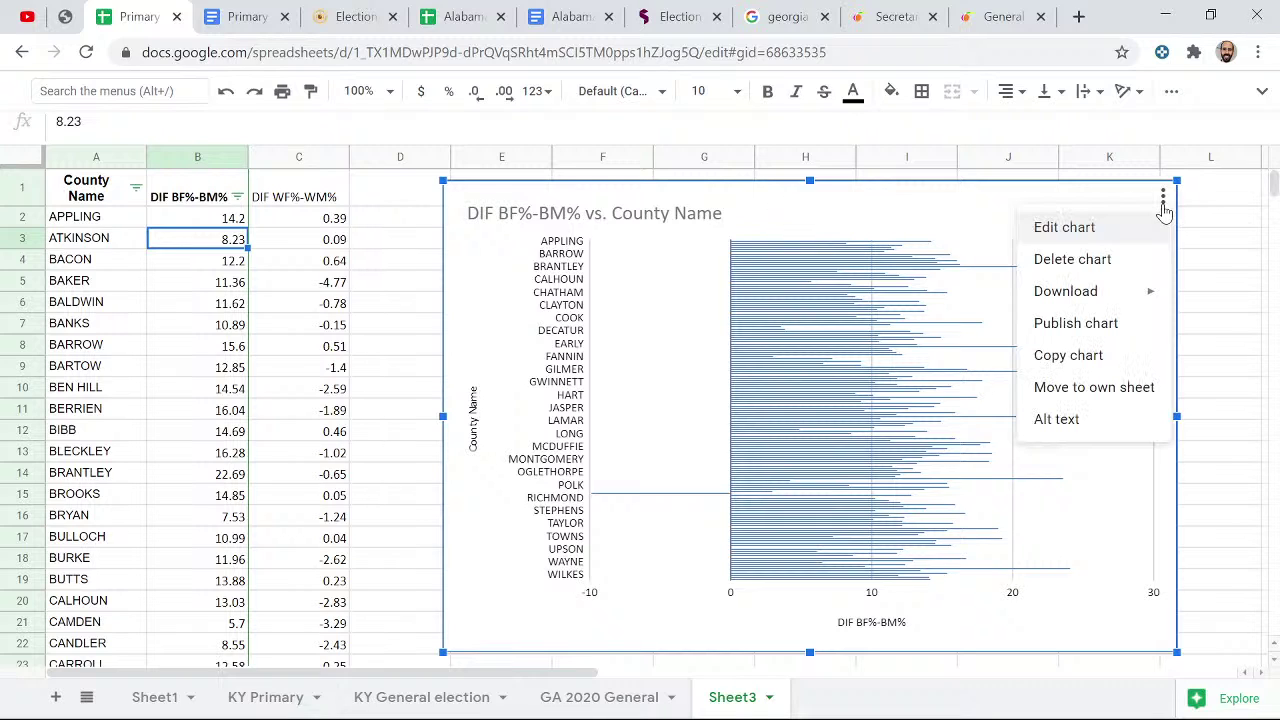
{"action": "left_click", "coordinate": [1109, 229]}
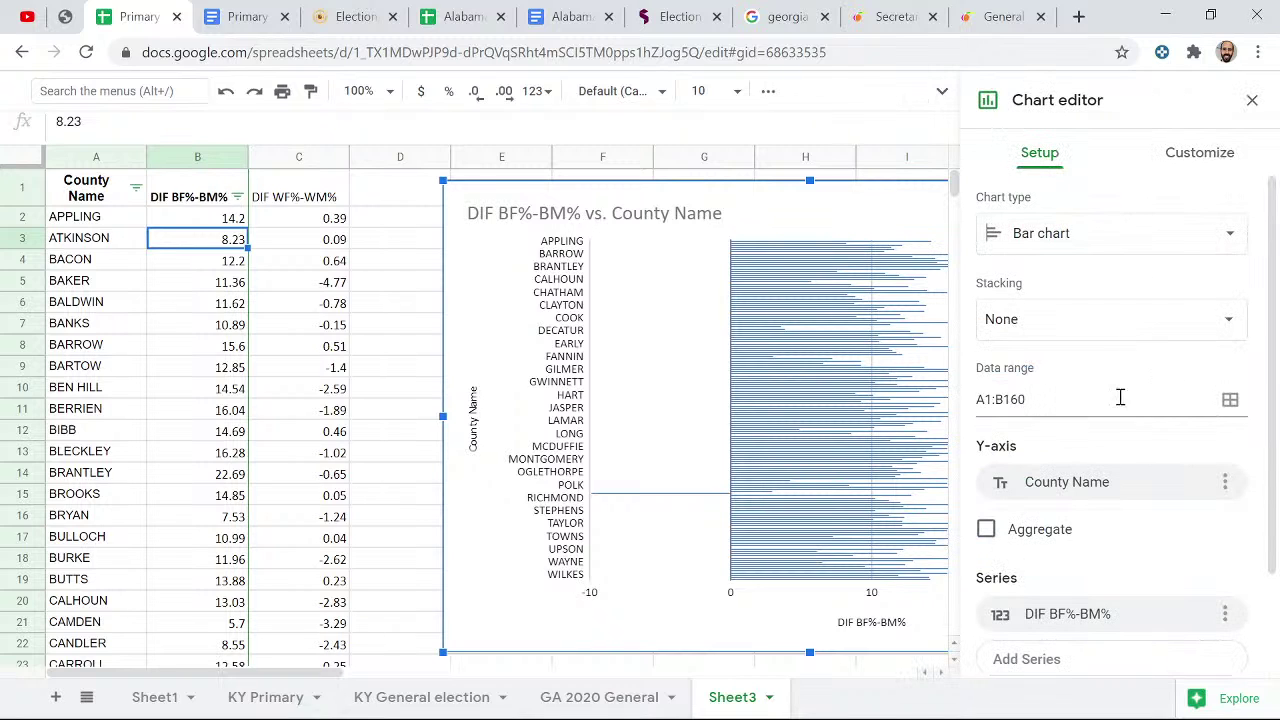
{"action": "left_click", "coordinate": [1008, 400]}
{"action": "key", "text": "BackSpace"}
{"action": "type", "text": "C"}
- Add DIF WF%-WM% as a second series of the bar chart
{"action": "scroll", "coordinate": [1073, 423], "scroll_direction": "down", "scroll_amount": 1}
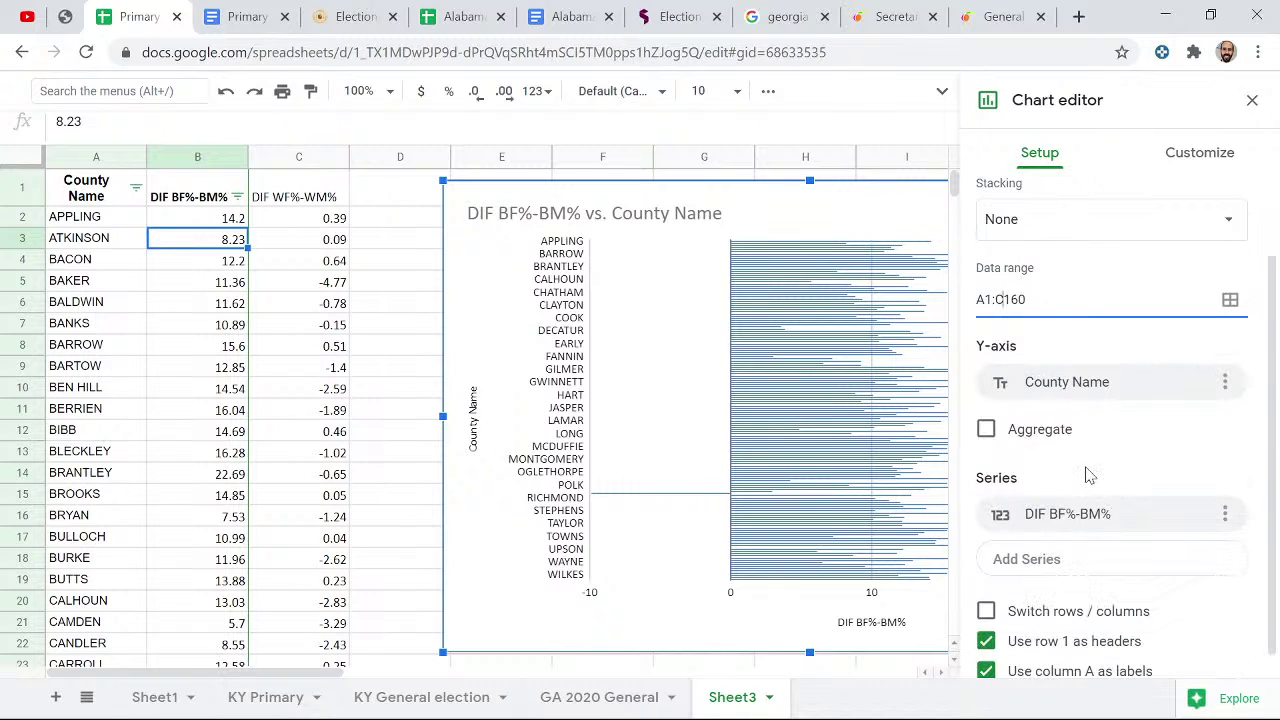
{"action": "left_click", "coordinate": [1095, 565]}
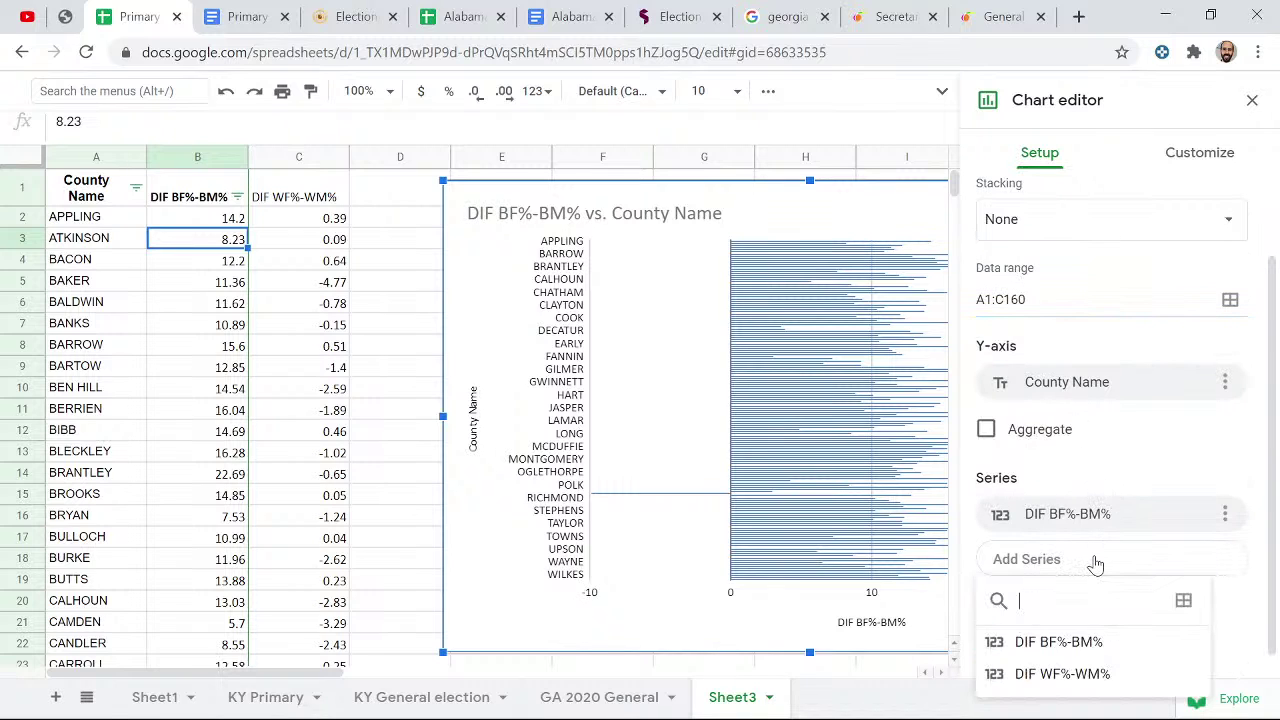
{"action": "left_click", "coordinate": [1072, 676]}
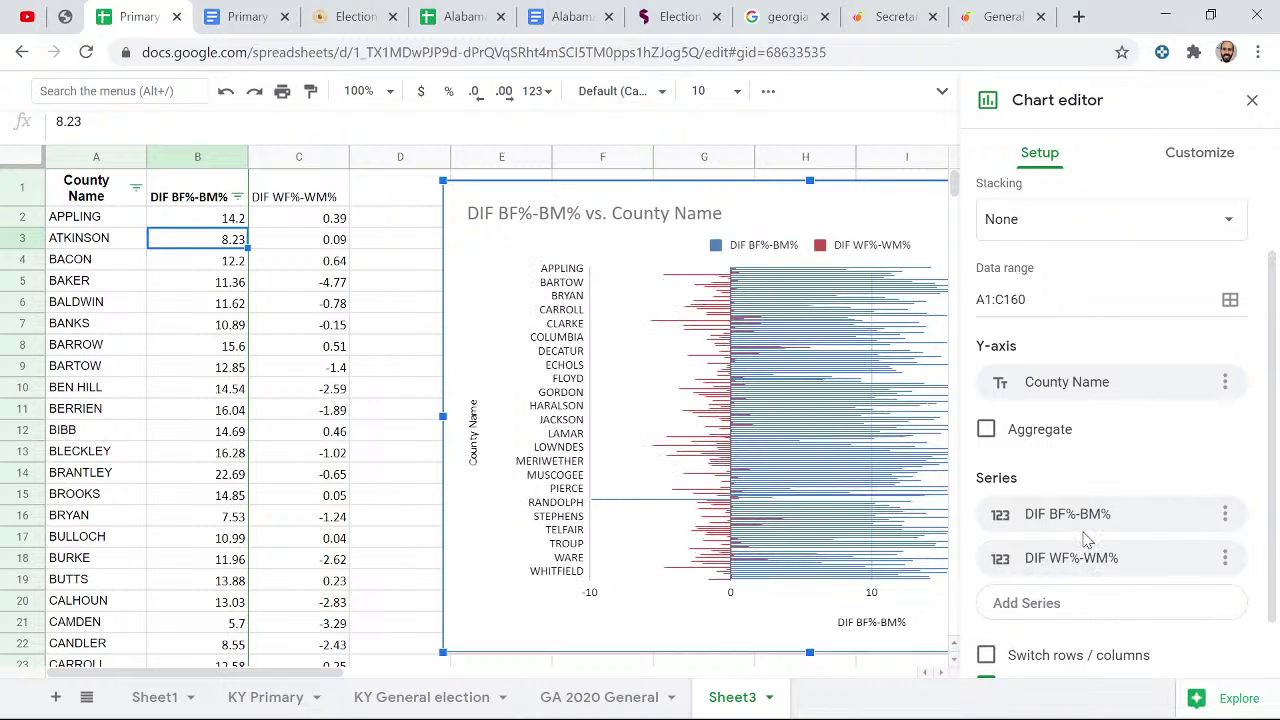
{"action": "scroll", "coordinate": [1090, 538], "scroll_direction": "down", "scroll_amount": 1}
{"action": "scroll", "coordinate": [1100, 500], "scroll_direction": "up", "scroll_amount": 2}
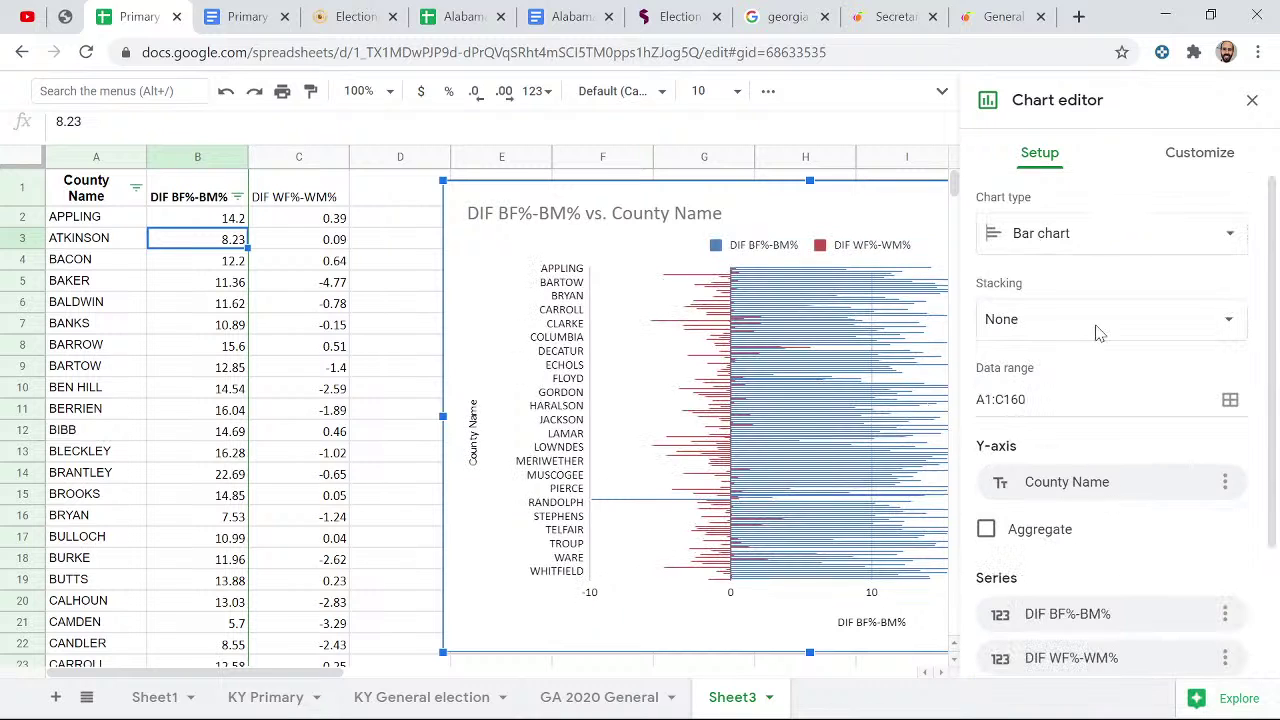
- Change the bar chart's title to "DIF BF%-BM% and WF%-WM% turnout"
{"action": "left_click", "coordinate": [1255, 101]}
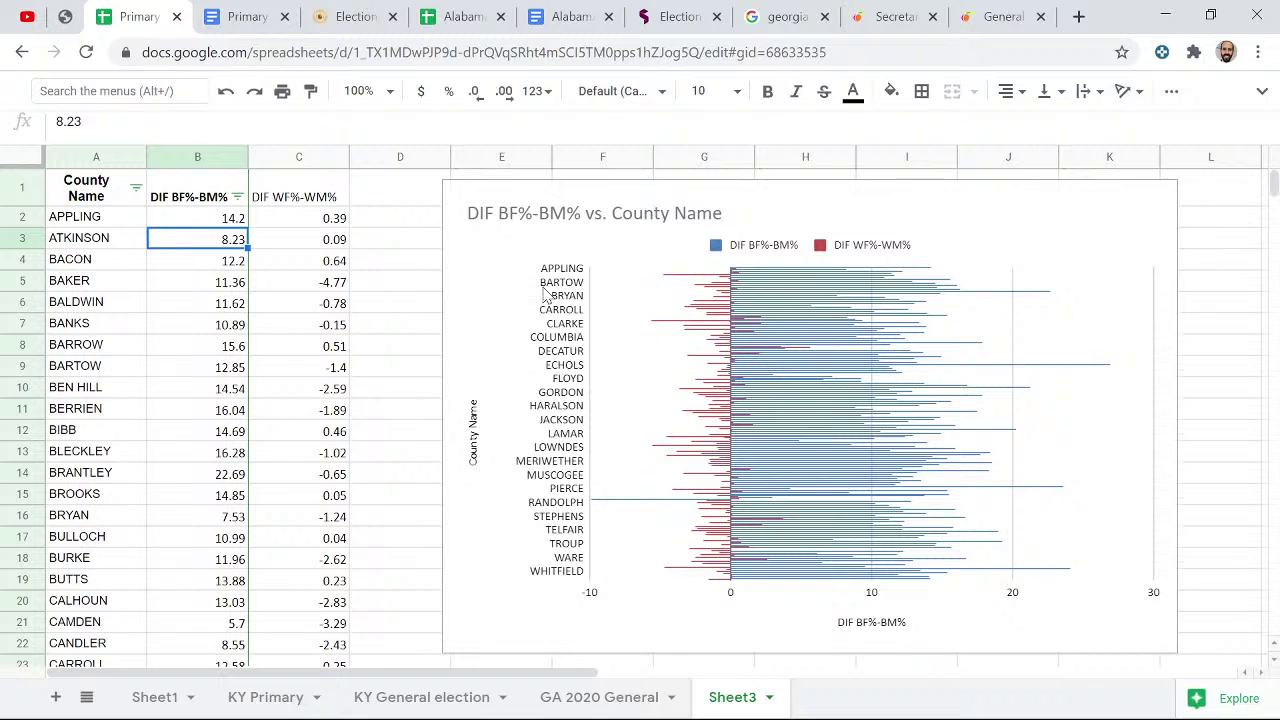
{"action": "double_click", "coordinate": [488, 214]}
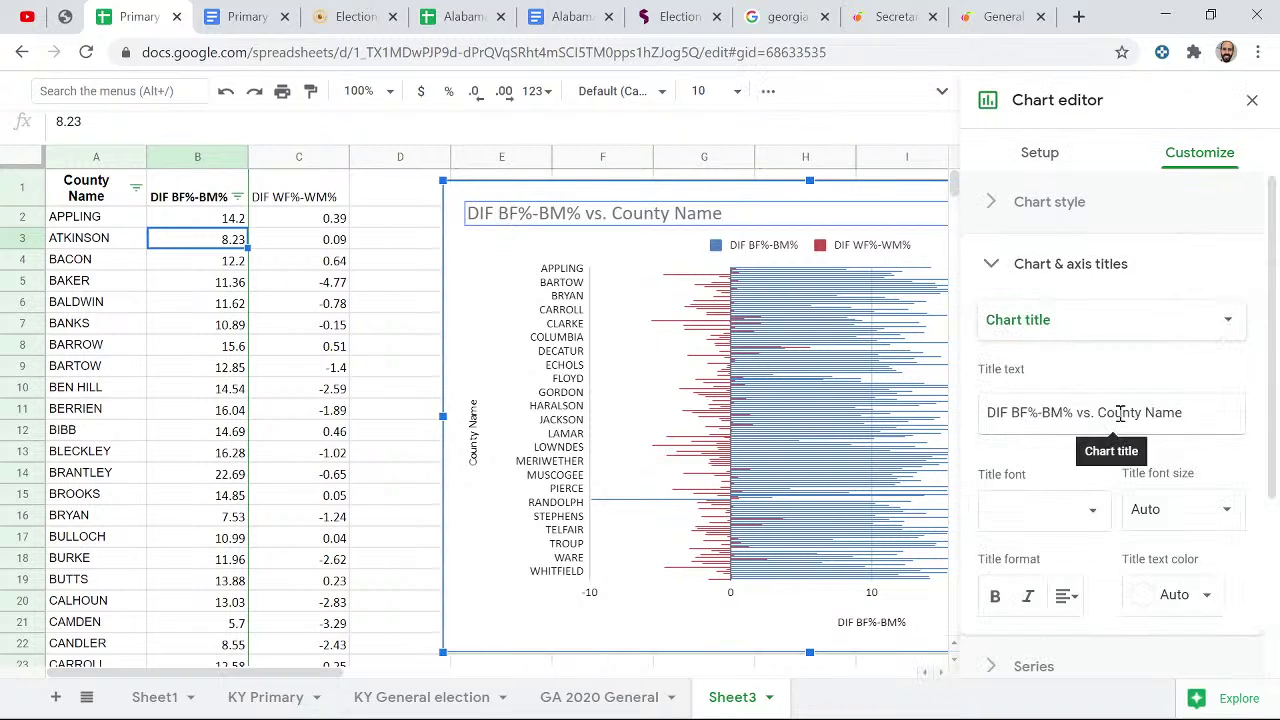
{"action": "double_click", "coordinate": [1010, 416]}
{"action": "left_click", "coordinate": [1010, 416]}
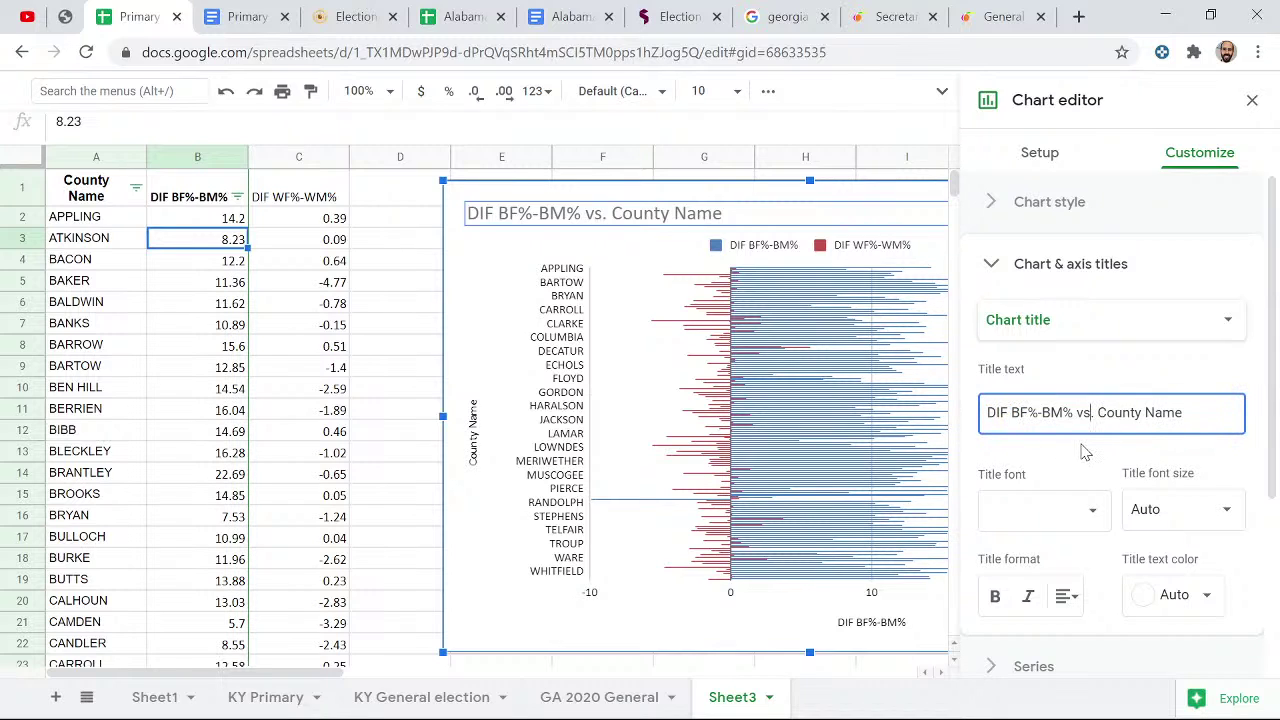
{"action": "key", "text": "Delete"}
{"action": "key", "text": "Delete"}
{"action": "key", "text": "Delete"}
{"action": "key", "text": "Delete"}
{"action": "key", "text": "Delete"}
{"action": "key", "text": "Delete"}
{"action": "key", "text": "Delete"}
{"action": "key", "text": "Delete"}
{"action": "key", "text": "Delete"}
{"action": "key", "text": "Delete"}
{"action": "key", "text": "Delete"}
{"action": "key", "text": "Delete"}
{"action": "key", "text": "Delete"}
{"action": "key", "text": "Delete"}
{"action": "key", "text": "Delete"}
{"action": "type", "text": "and WF%"}
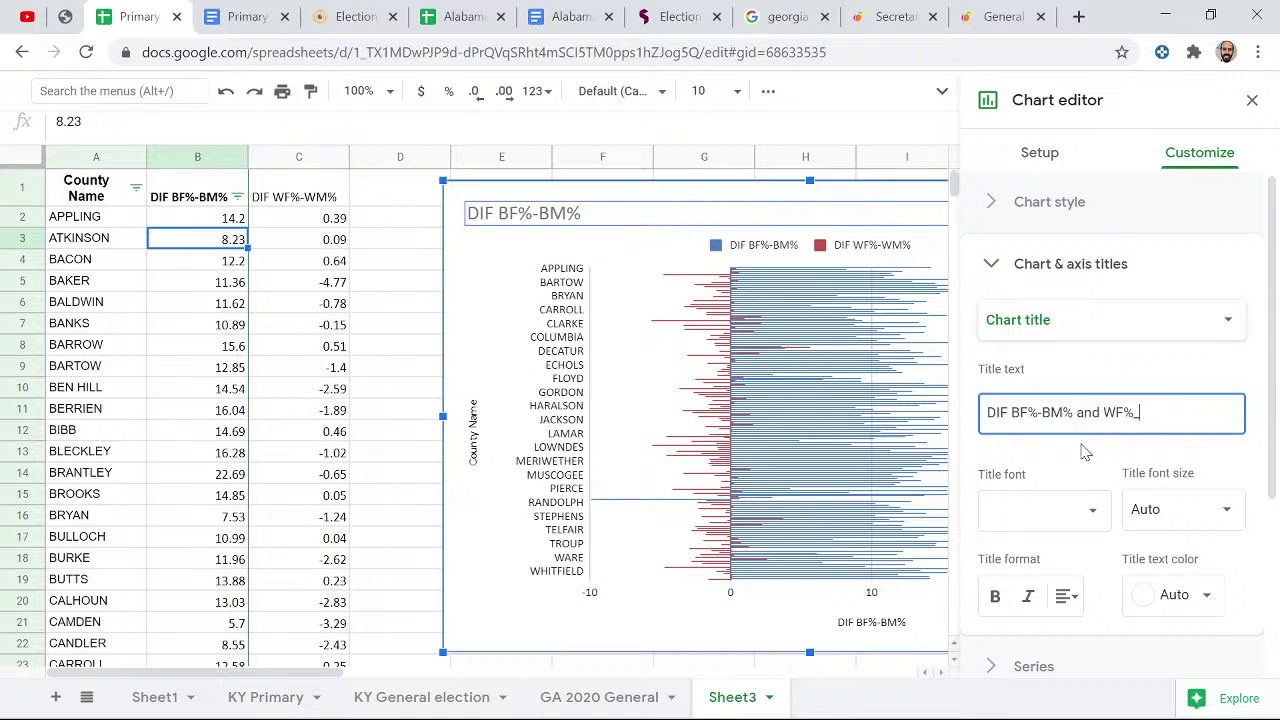
{"action": "type", "text": "-WM% turnout"}
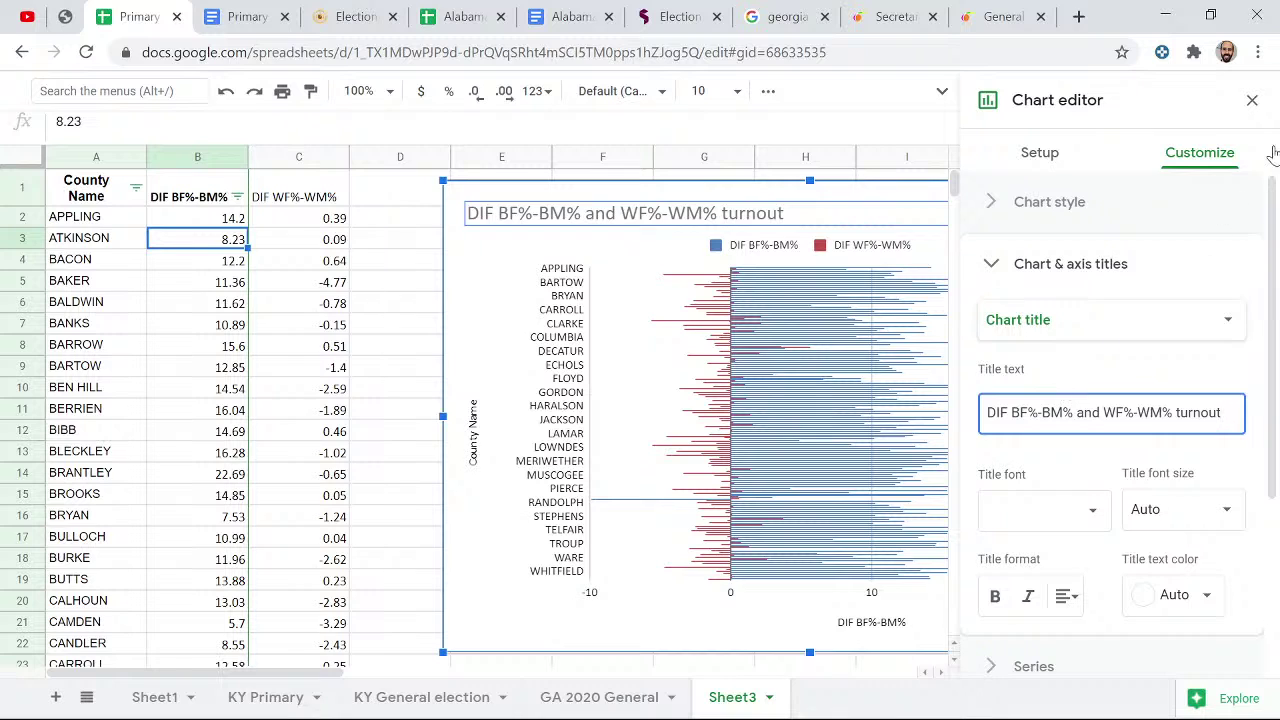
{"action": "left_click", "coordinate": [1252, 99]}
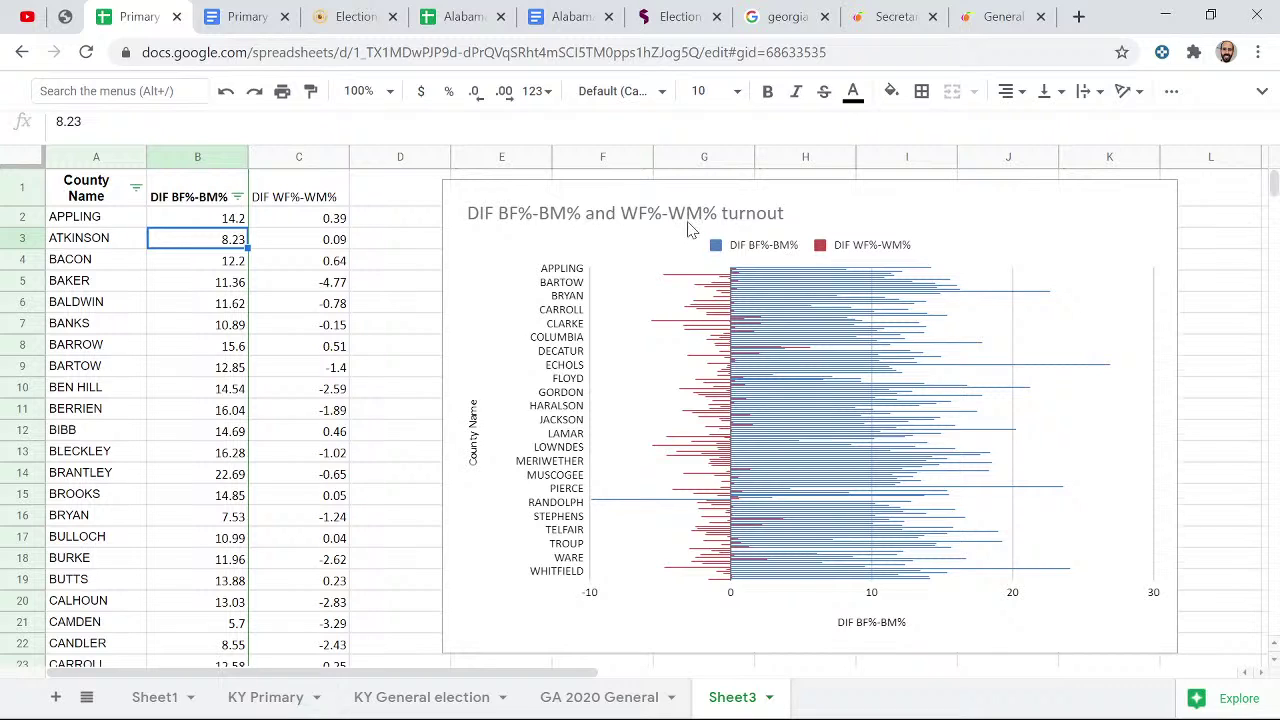
- Append "2020 General Election" to the end of the bar chart's title
{"action": "double_click", "coordinate": [758, 222]}
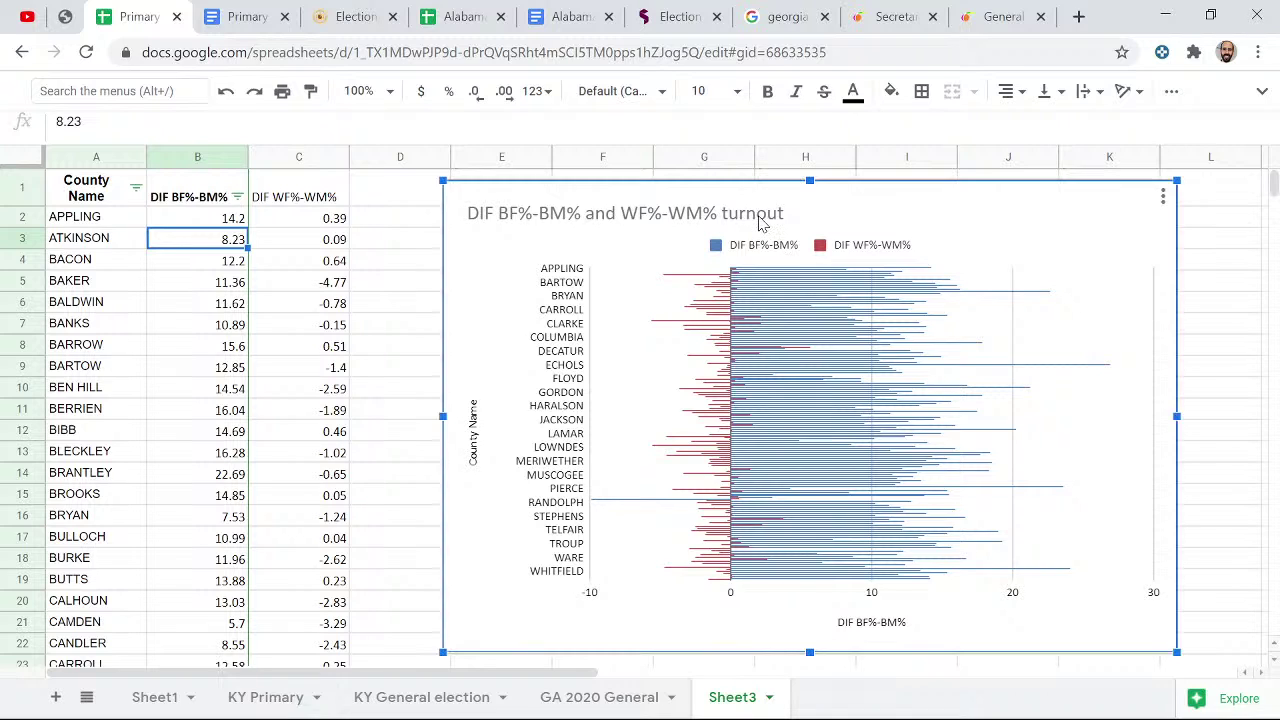
{"action": "left_click", "coordinate": [842, 203]}
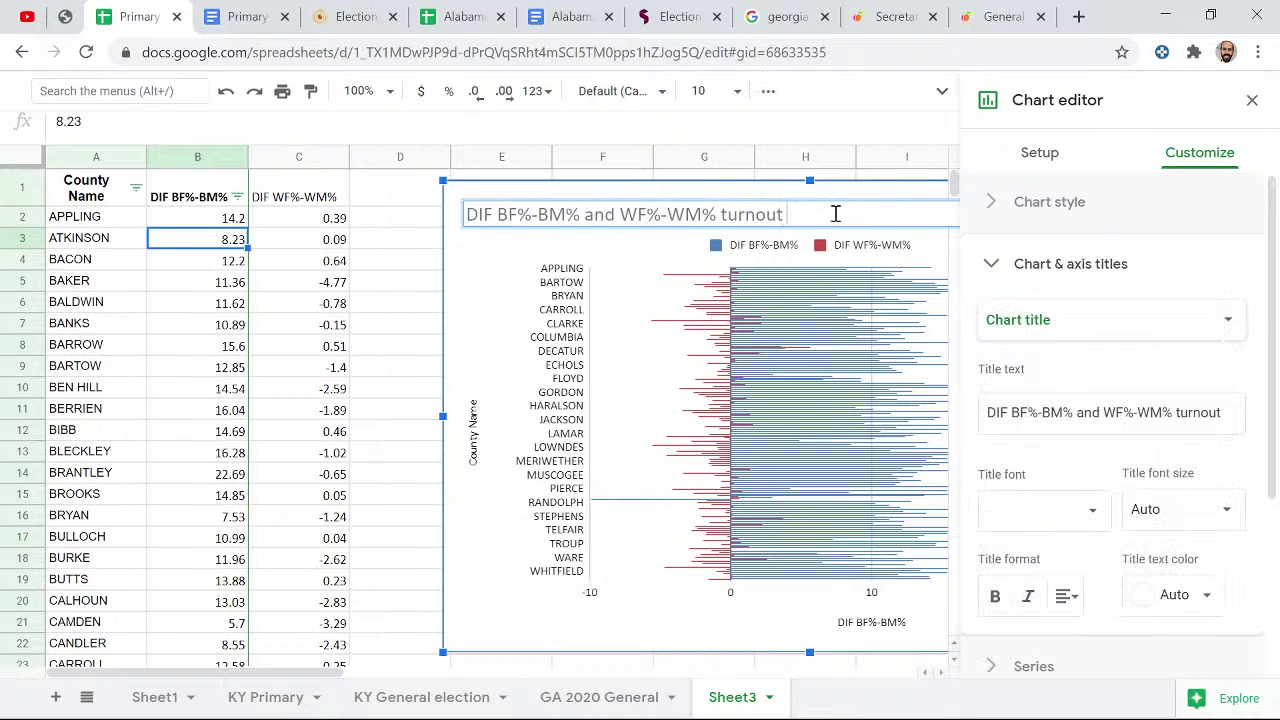
{"action": "key", "text": "BackSpace"}
{"action": "type", "text": "2020 General Election"}
{"action": "key", "text": "Return"}
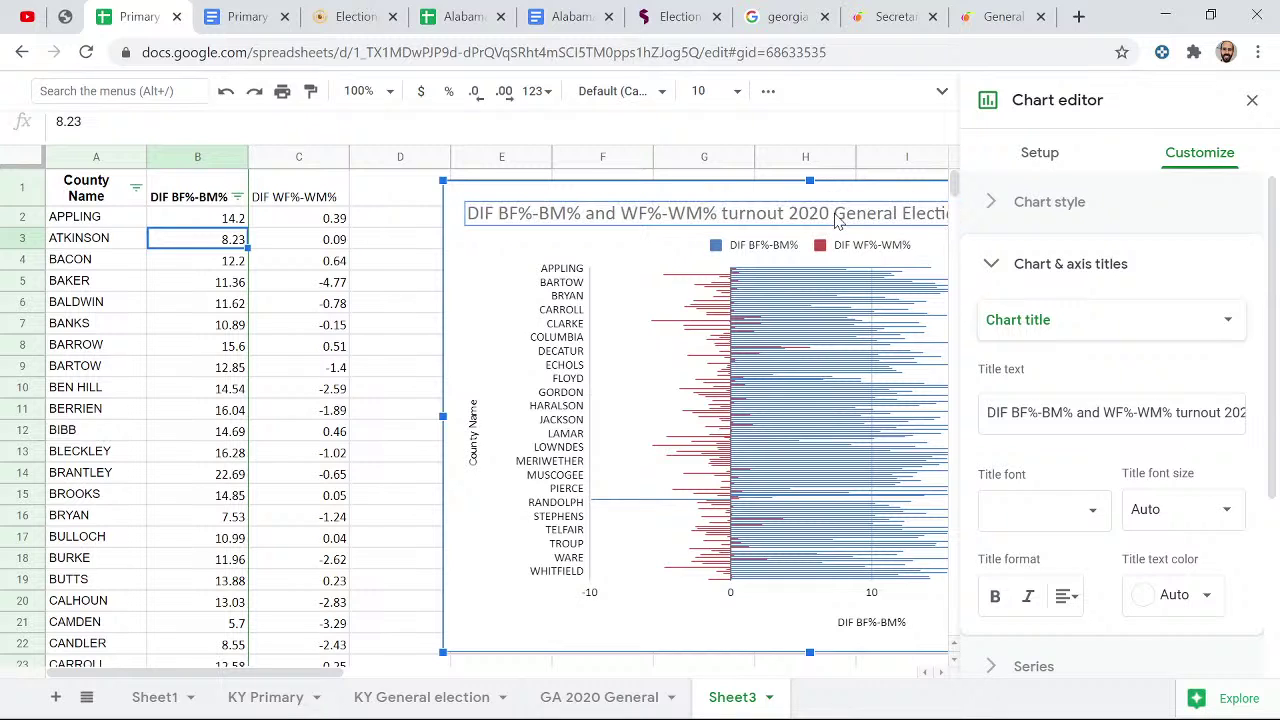
- Insert "GA" before "General Election" in the bar chart's title and close the chart editor
{"action": "double_click", "coordinate": [836, 218]}
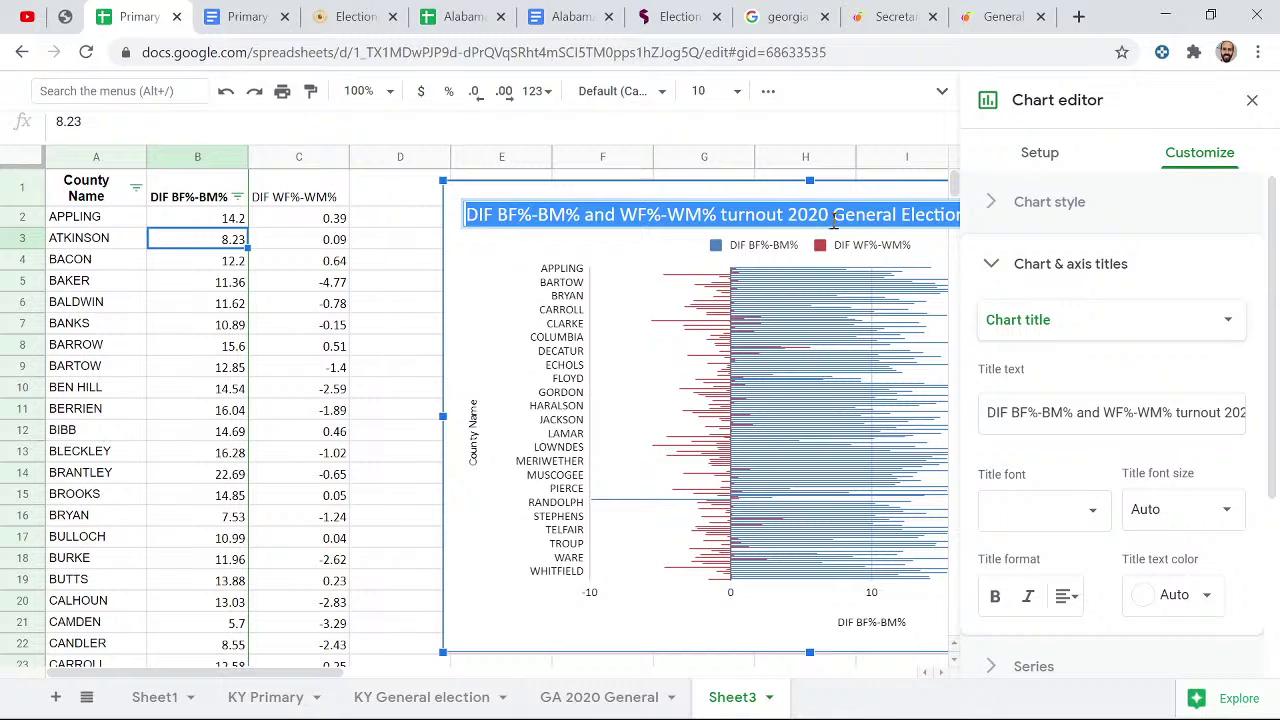
{"action": "left_click", "coordinate": [830, 212]}
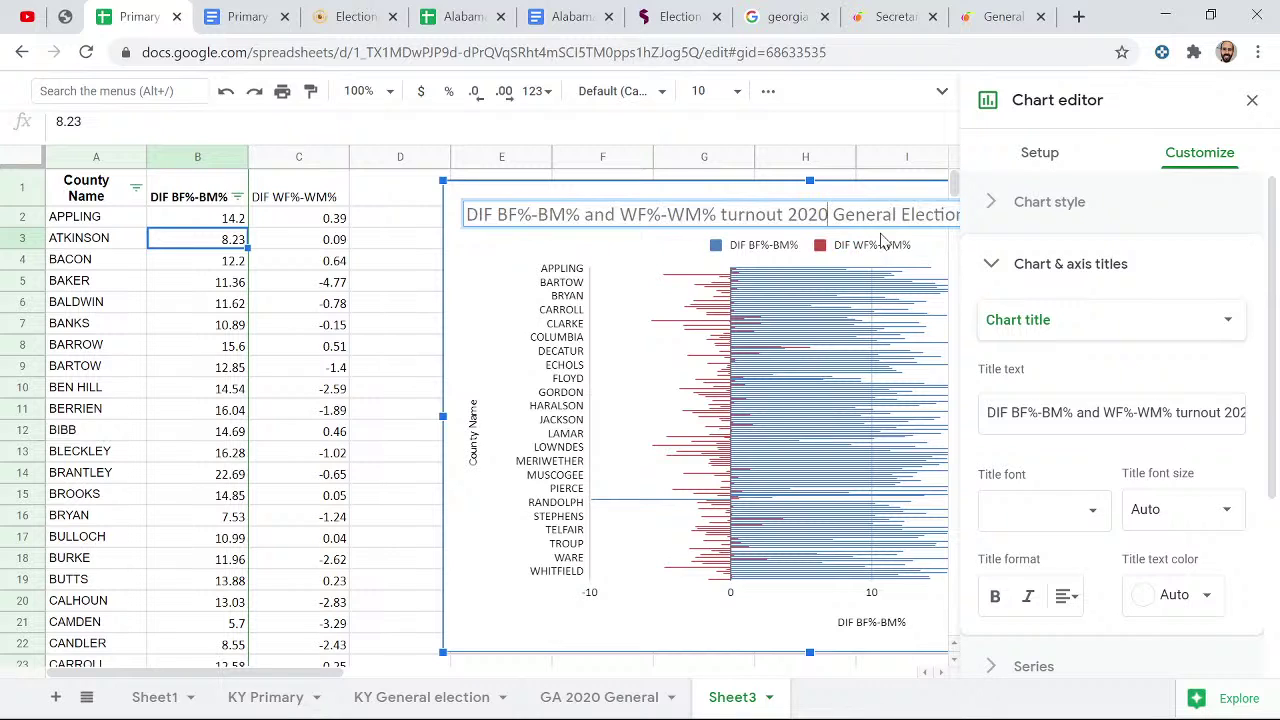
{"action": "type", "text": "GA G"}
{"action": "key", "text": "Return"}
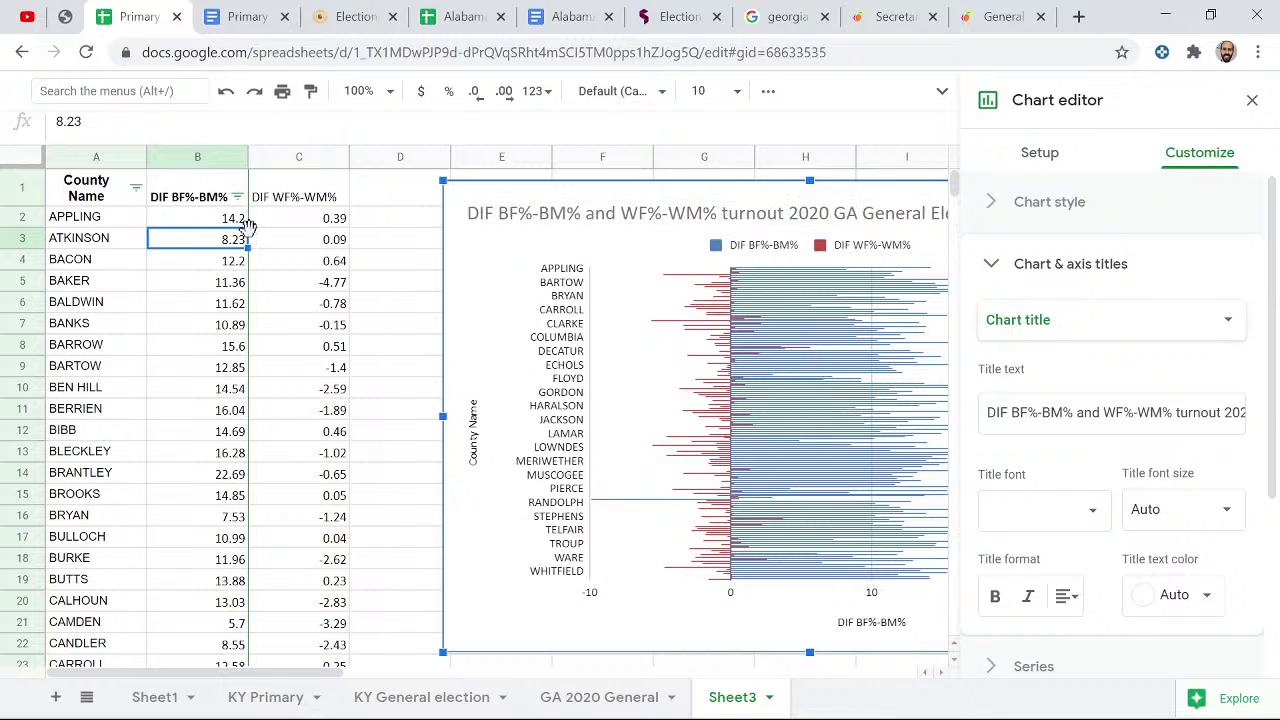
{"action": "left_click", "coordinate": [1253, 104]}
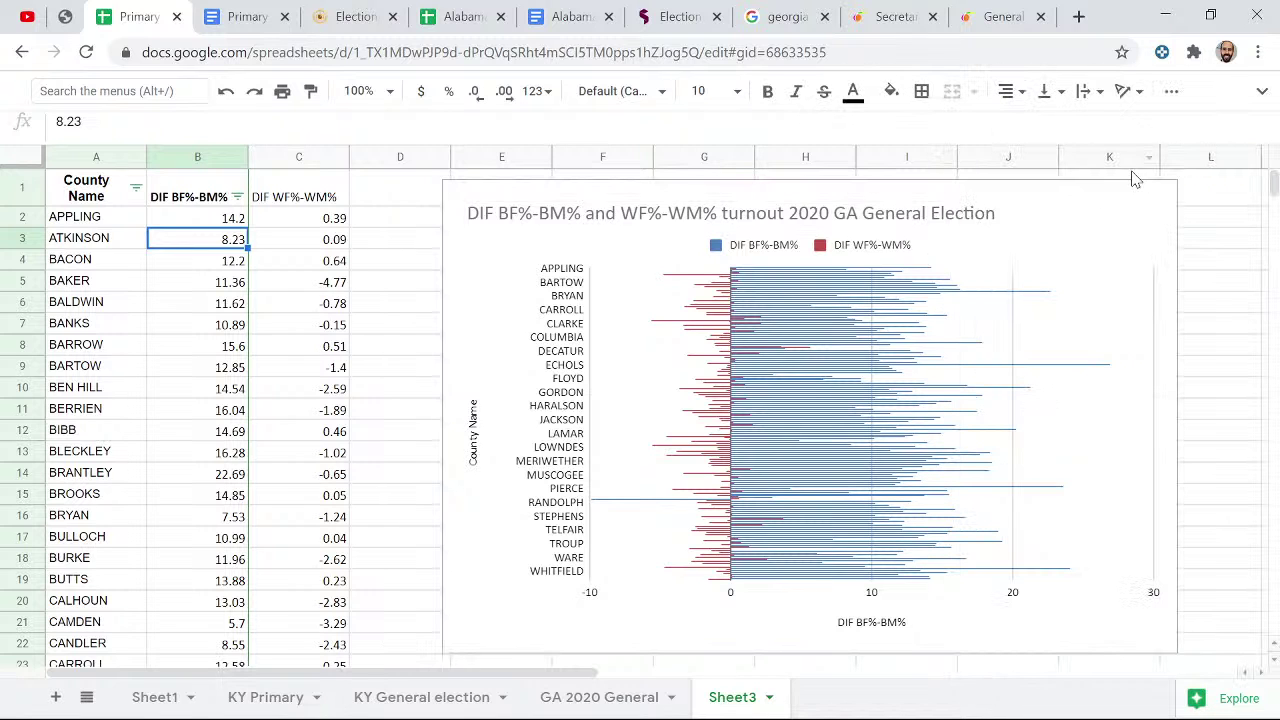
- Move the bar chart closer to the Sheet3 table, aligning it near the top of row 1, and deselect it
{"action": "left_click_drag", "start_coordinate": [1005, 212], "coordinate": [966, 189]}
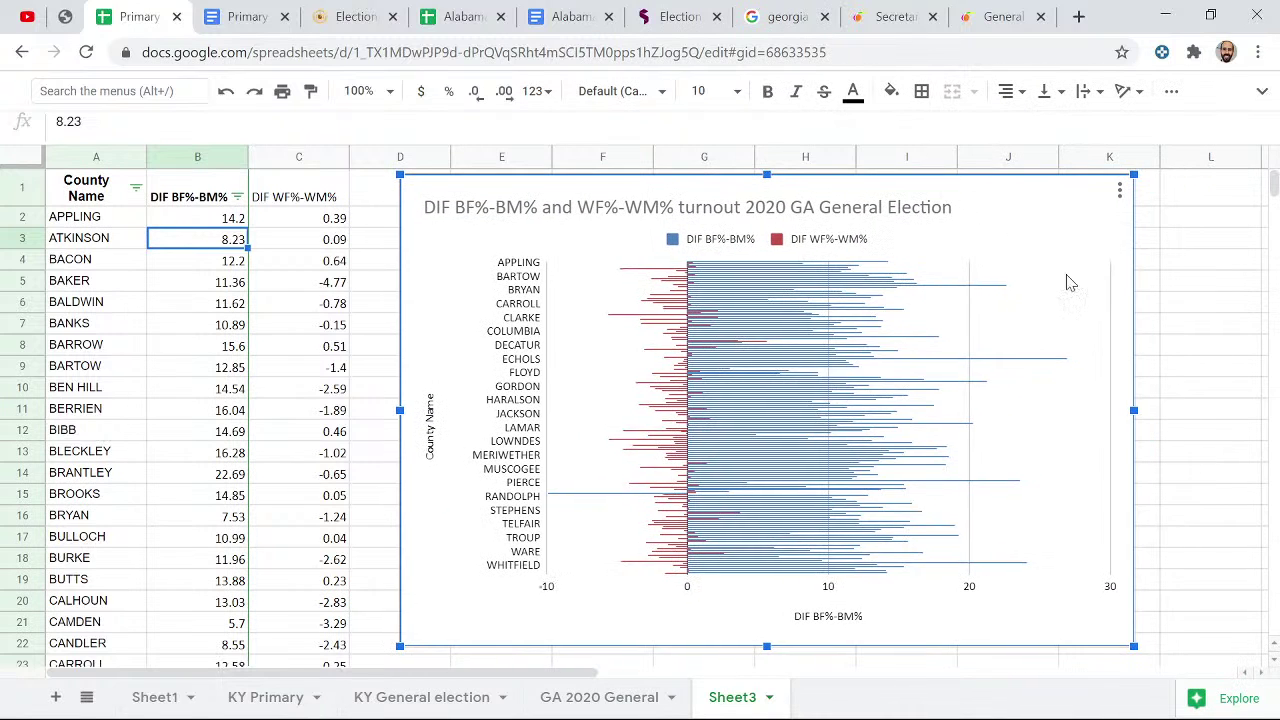
{"action": "scroll", "coordinate": [1190, 405], "scroll_direction": "down", "scroll_amount": 1}
{"action": "scroll", "coordinate": [1235, 597], "scroll_direction": "up", "scroll_amount": 1}
{"action": "left_click", "coordinate": [1190, 196]}
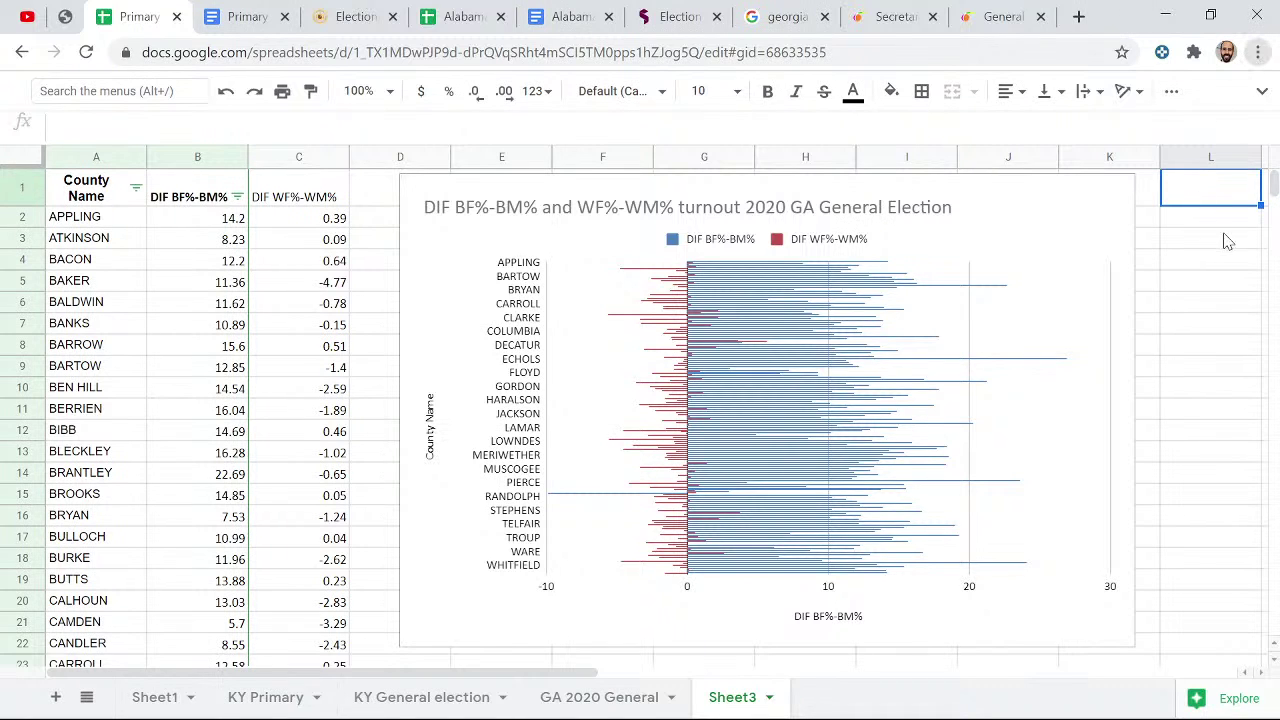
- Switch to full-screen view, shift the chart further toward the table, and stretch its lower edge down to about row 26
{"action": "key", "text": "F11"}
{"action": "left_click", "coordinate": [1036, 122]}
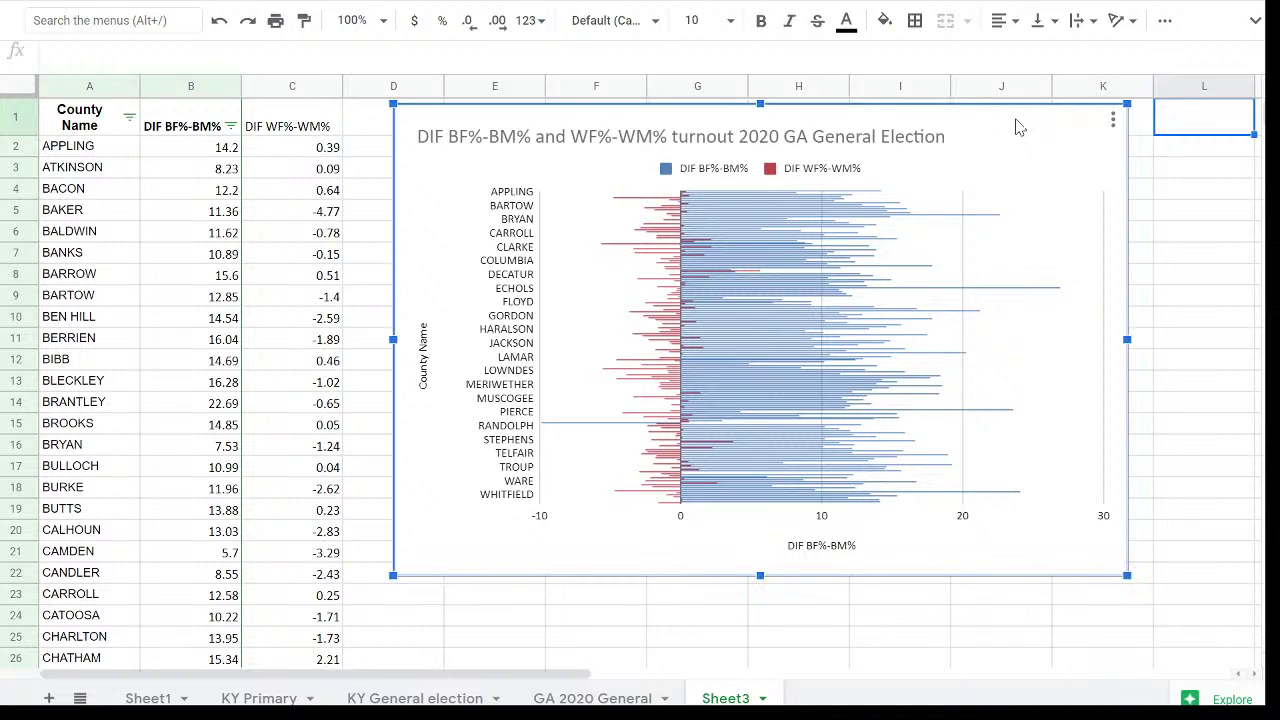
{"action": "left_click_drag", "start_coordinate": [1022, 124], "coordinate": [1000, 121]}
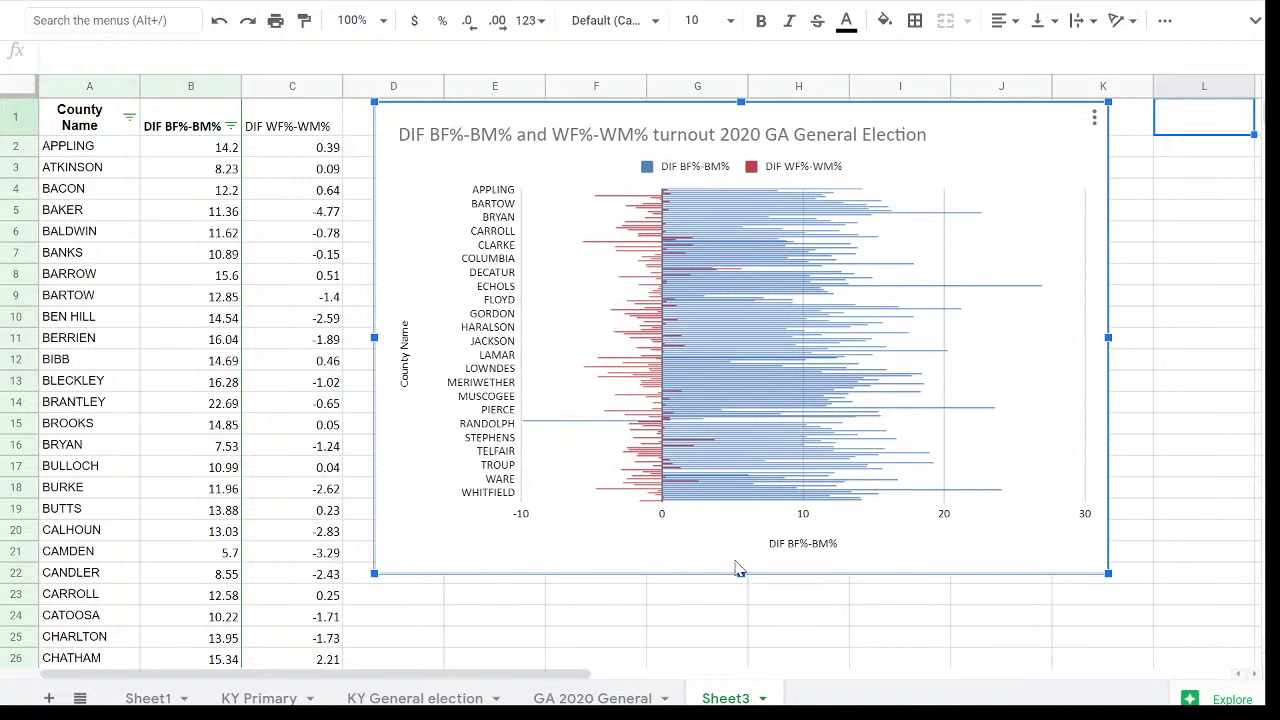
{"action": "left_click_drag", "start_coordinate": [741, 573], "coordinate": [738, 649]}
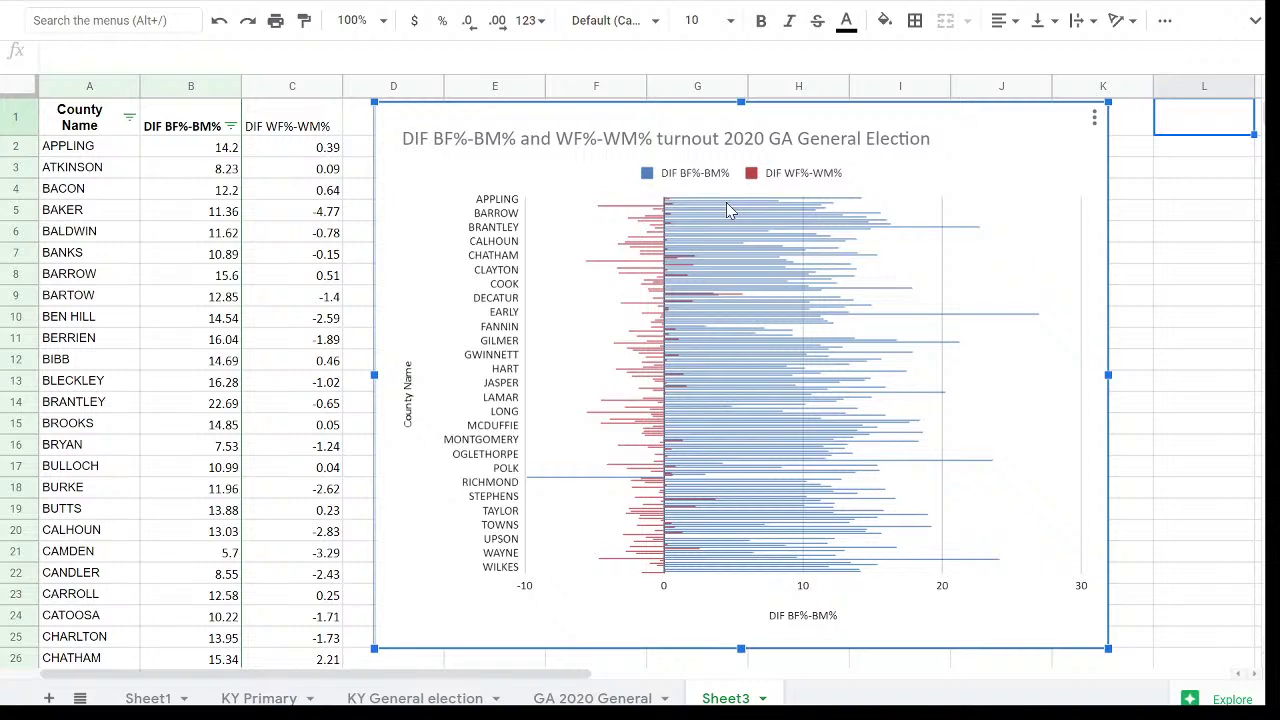
- Replace the existing Sheet3 filter with a new filter covering all three columns of the table, A1:C160
{"action": "mouse_move", "coordinate": [726, 250]}
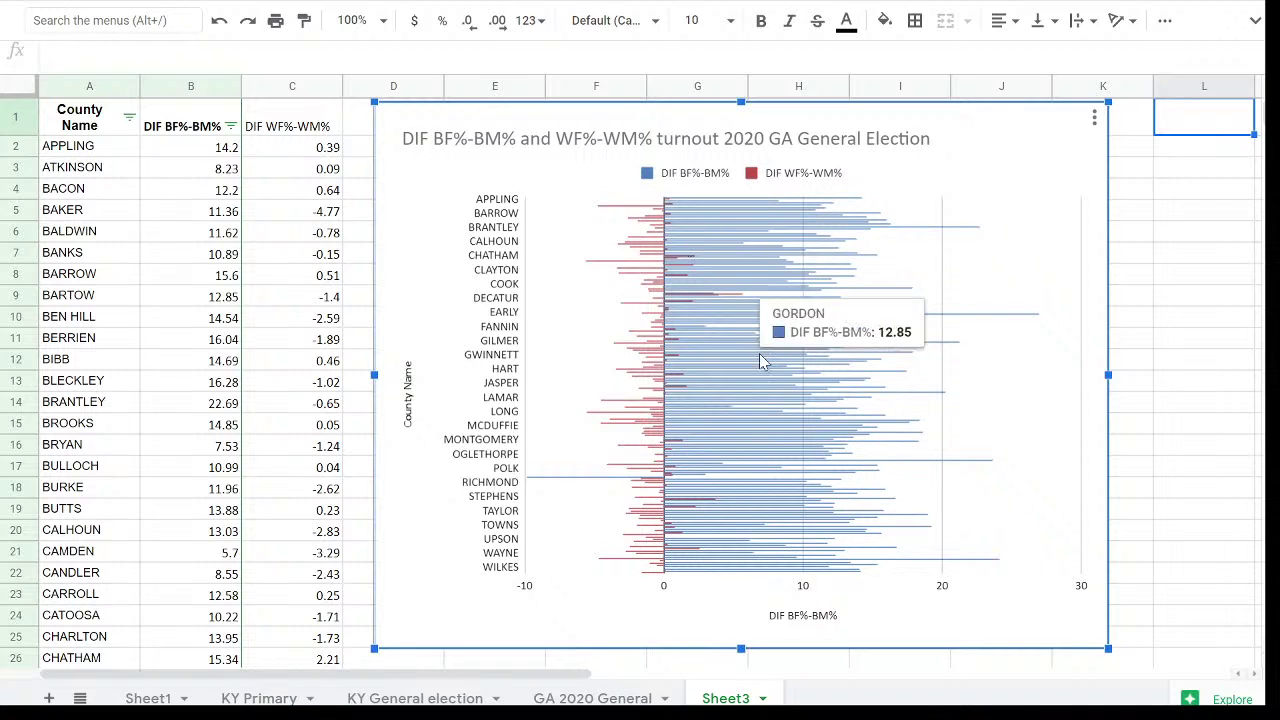
{"action": "mouse_move", "coordinate": [770, 215]}
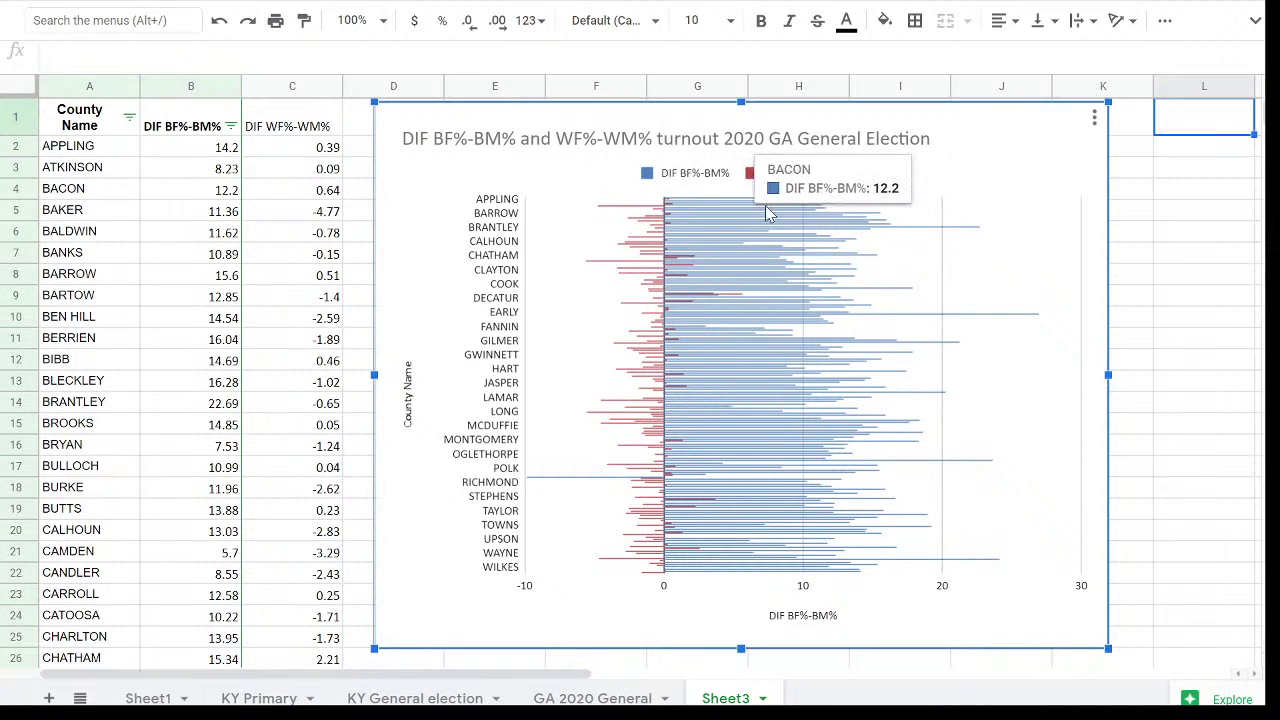
{"action": "mouse_move", "coordinate": [771, 245]}
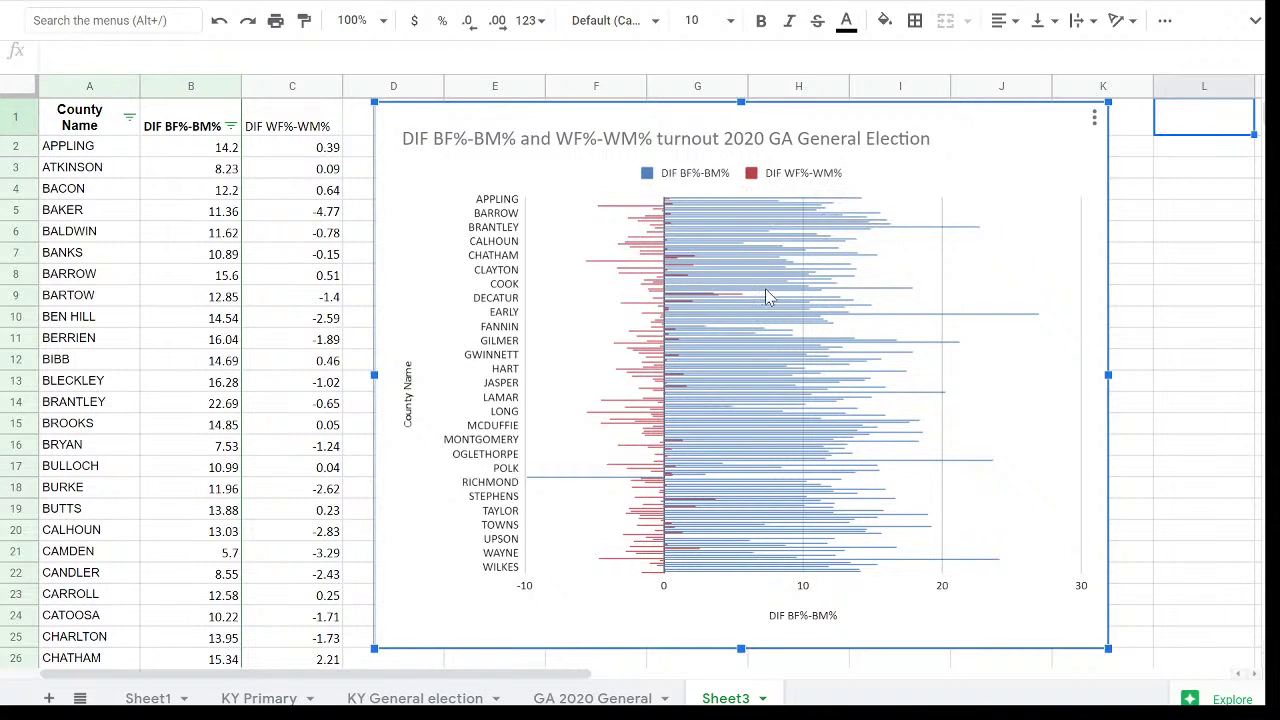
{"action": "mouse_move", "coordinate": [777, 349]}
{"action": "mouse_move", "coordinate": [683, 218]}
{"action": "left_click", "coordinate": [312, 128]}
{"action": "key", "text": "ctrl+shift+Down"}
{"action": "key", "text": "ctrl+shift+Left"}
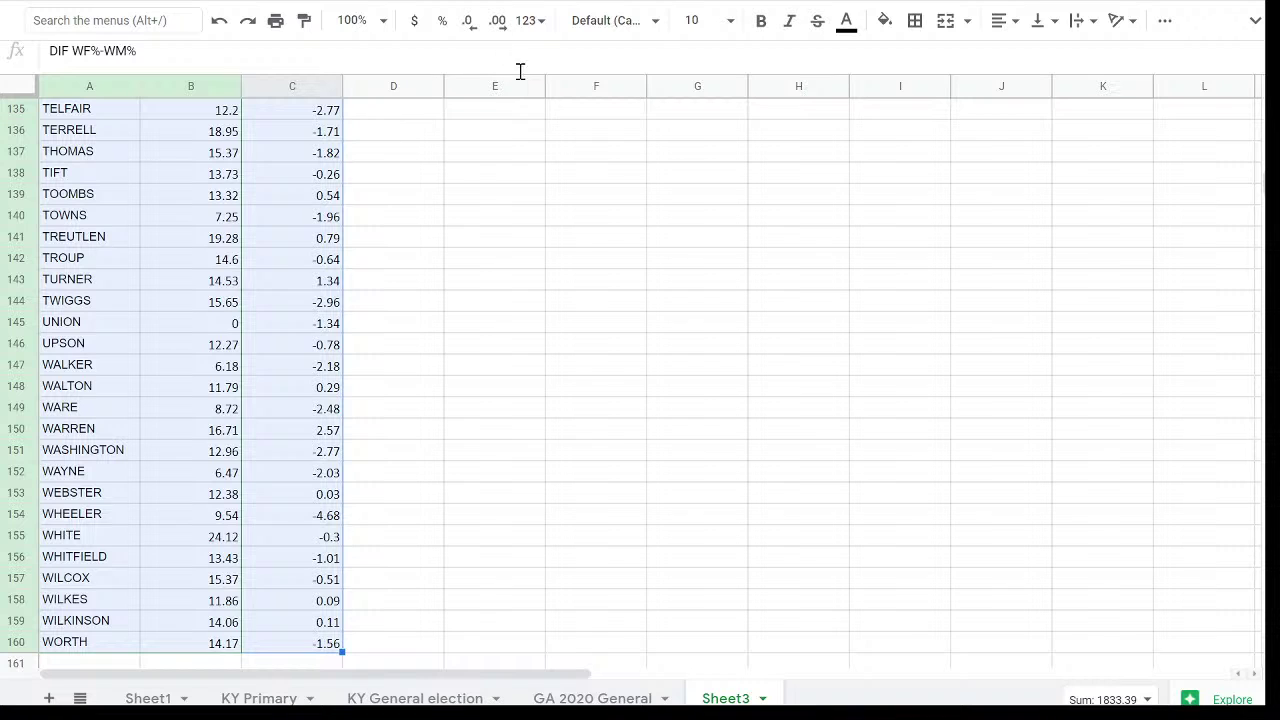
{"action": "left_click", "coordinate": [1254, 30]}
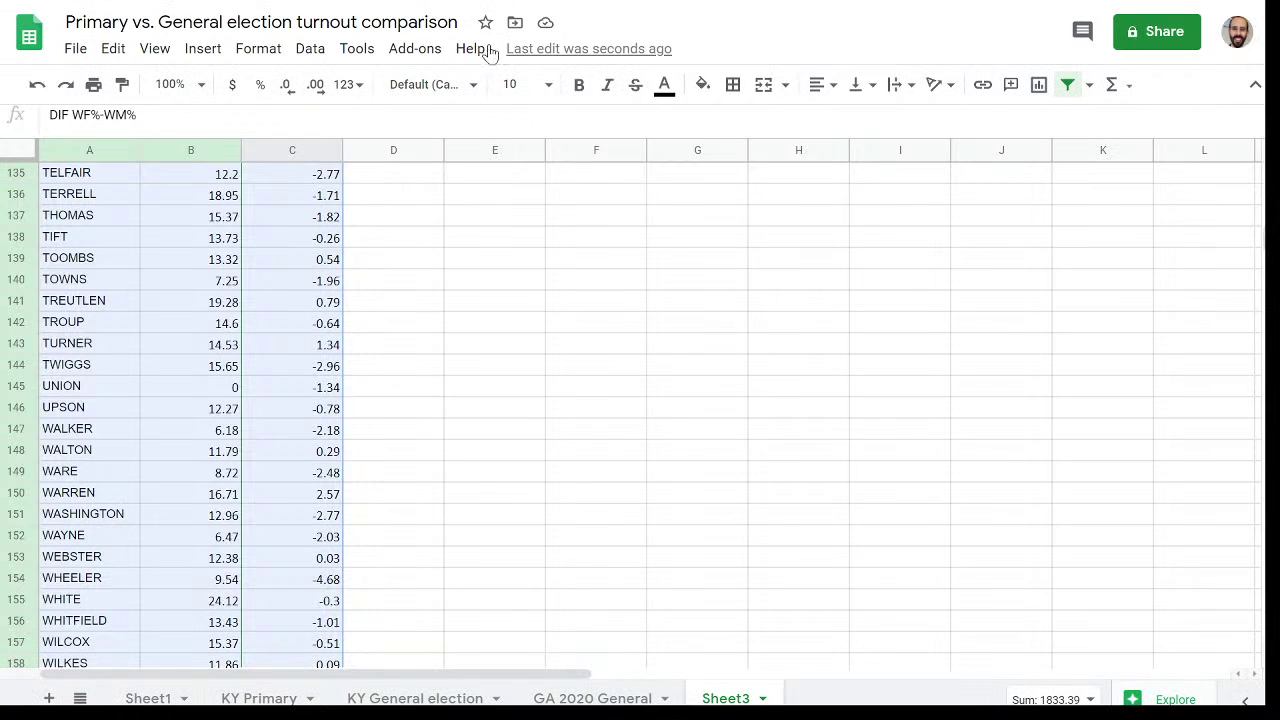
{"action": "left_click", "coordinate": [311, 50]}
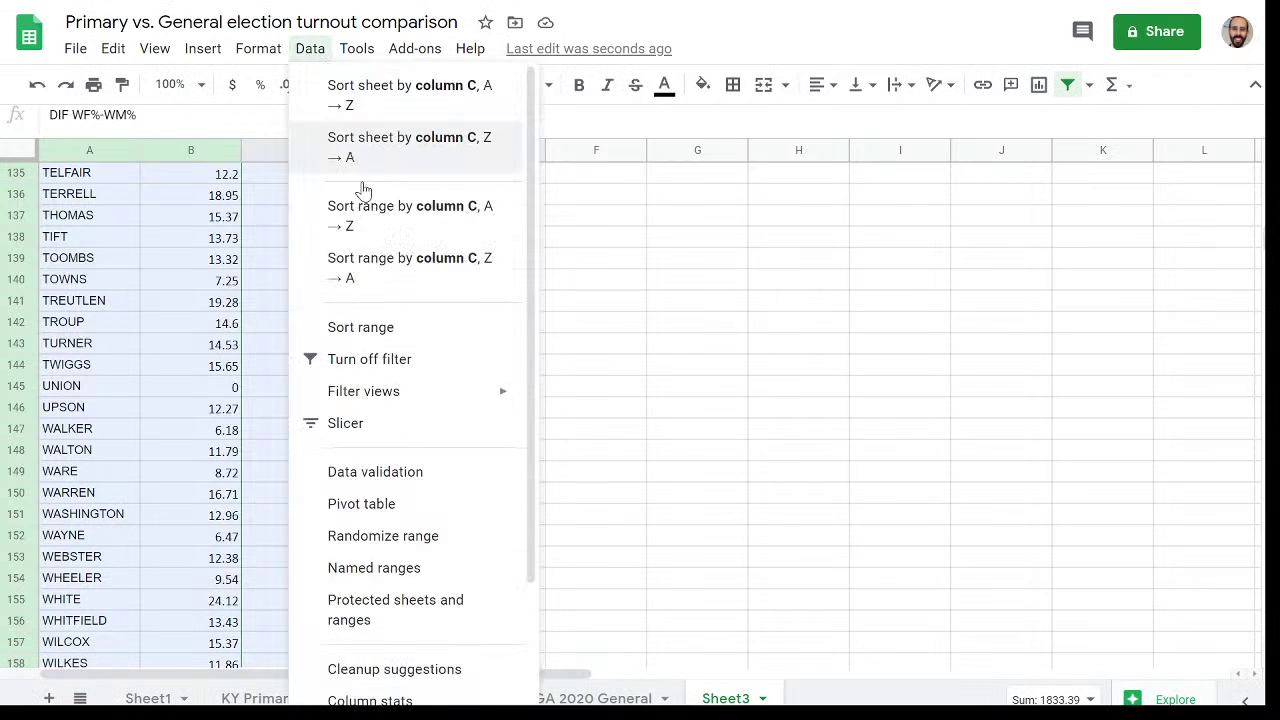
{"action": "left_click", "coordinate": [371, 375]}
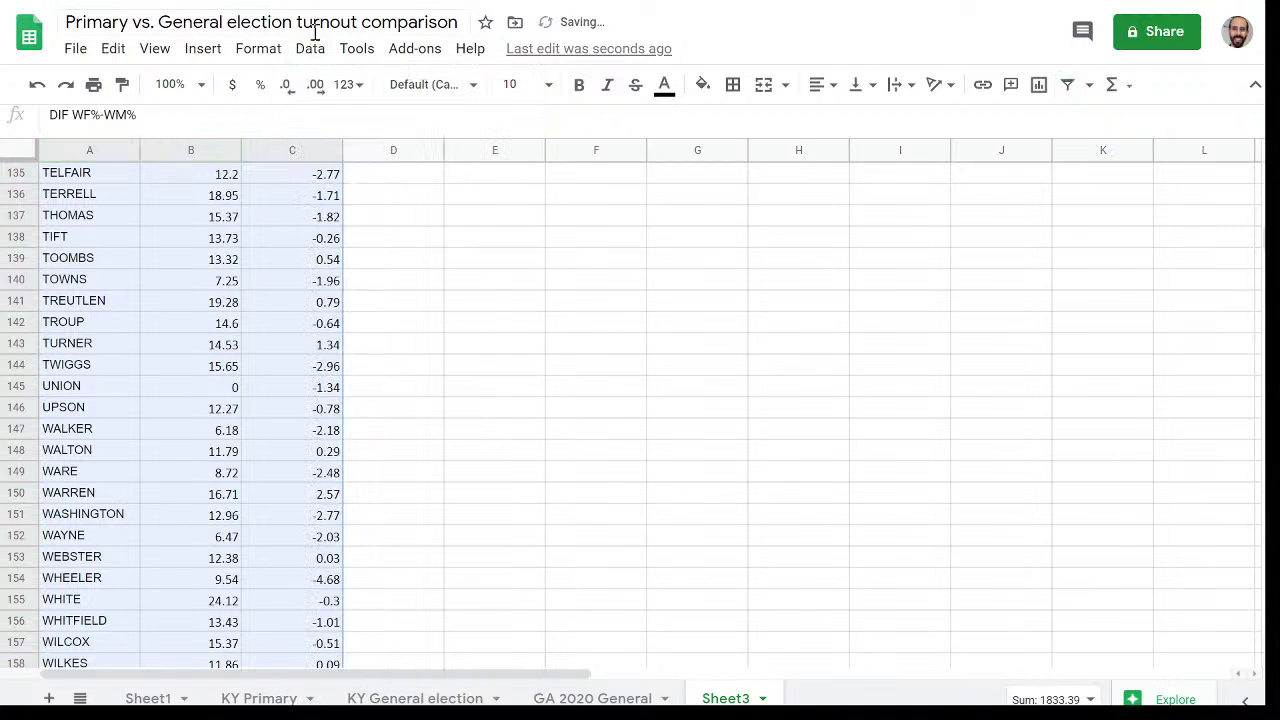
{"action": "left_click", "coordinate": [310, 50]}
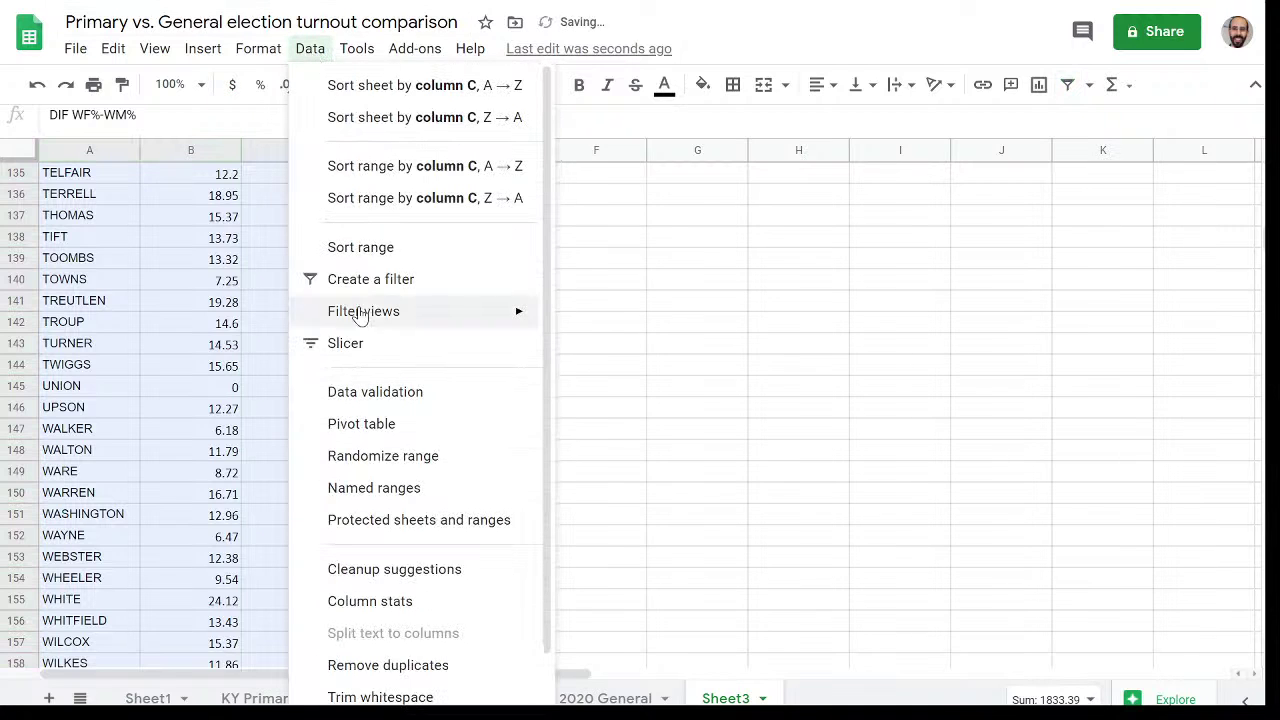
{"action": "left_click", "coordinate": [362, 287]}
{"action": "scroll", "coordinate": [365, 293], "scroll_direction": "down", "scroll_amount": 5}
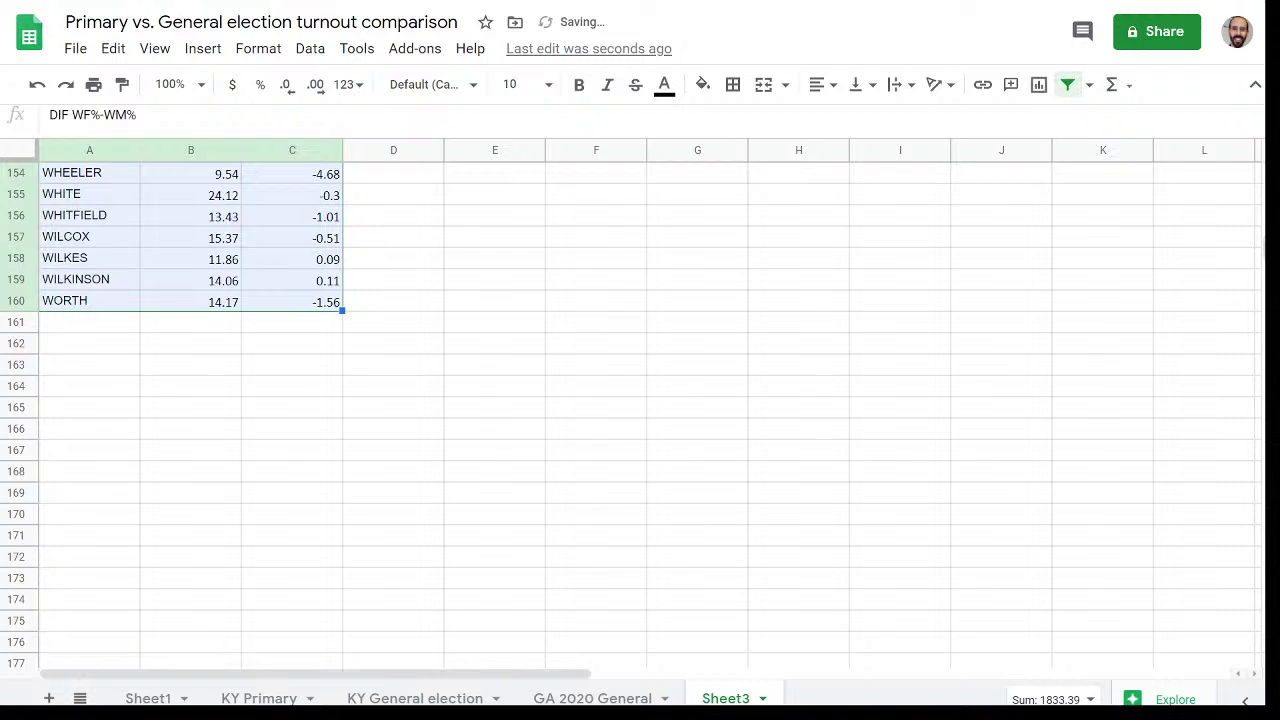
{"action": "scroll", "coordinate": [365, 293], "scroll_direction": "up", "scroll_amount": 20}
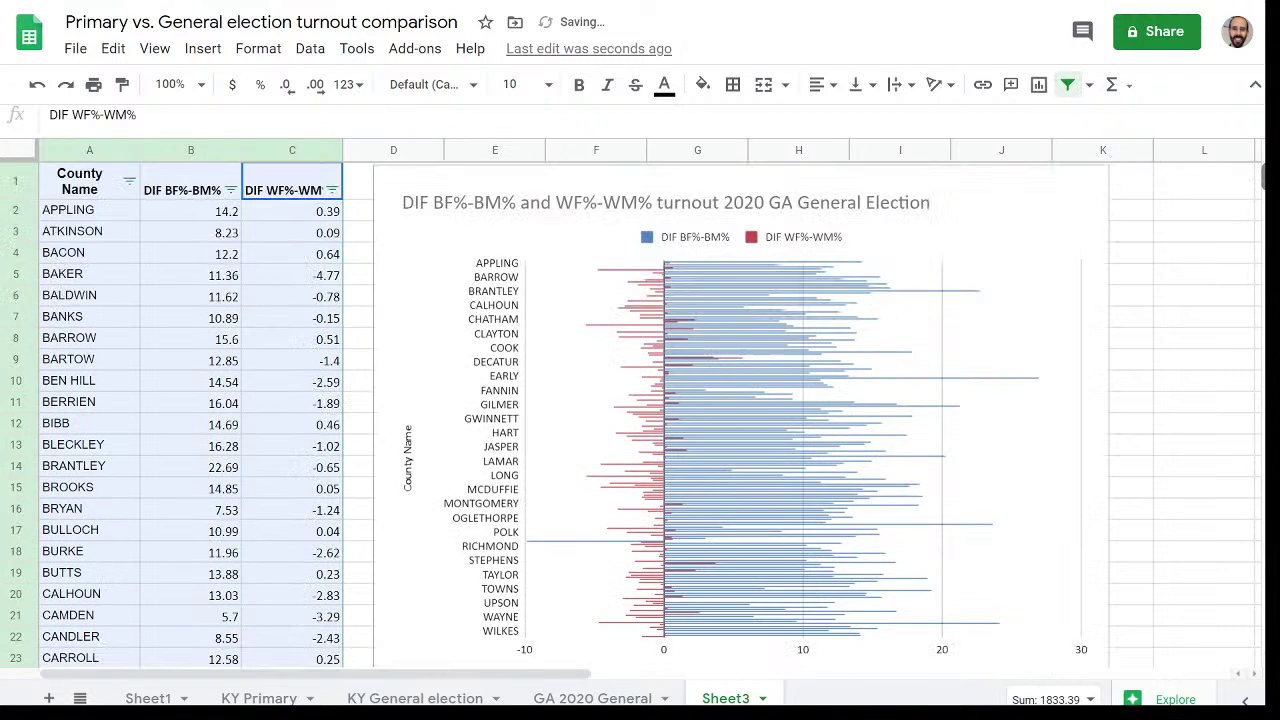
- Sort the Sheet3 table Z to A by DIF BF%-BM%, and re-sort it Z to A by DIF WF%-WM%
{"action": "left_click", "coordinate": [231, 190]}
{"action": "left_click", "coordinate": [268, 264]}
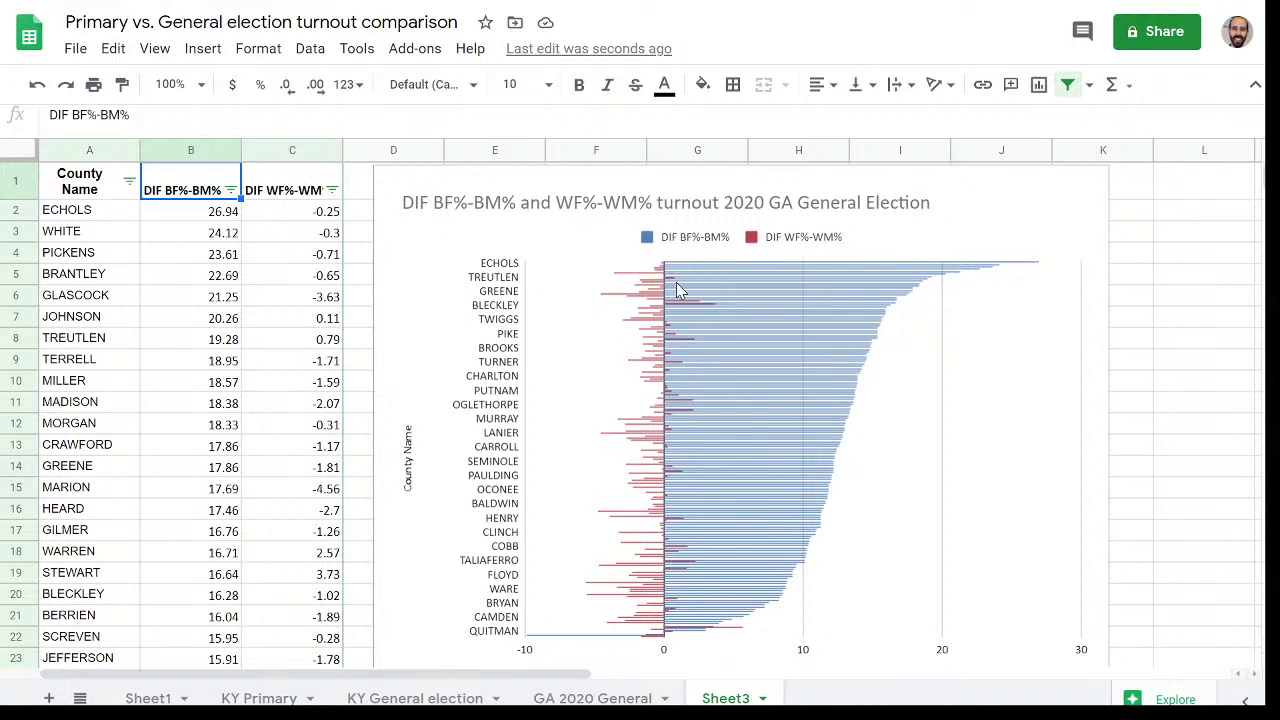
{"action": "left_click", "coordinate": [231, 190]}
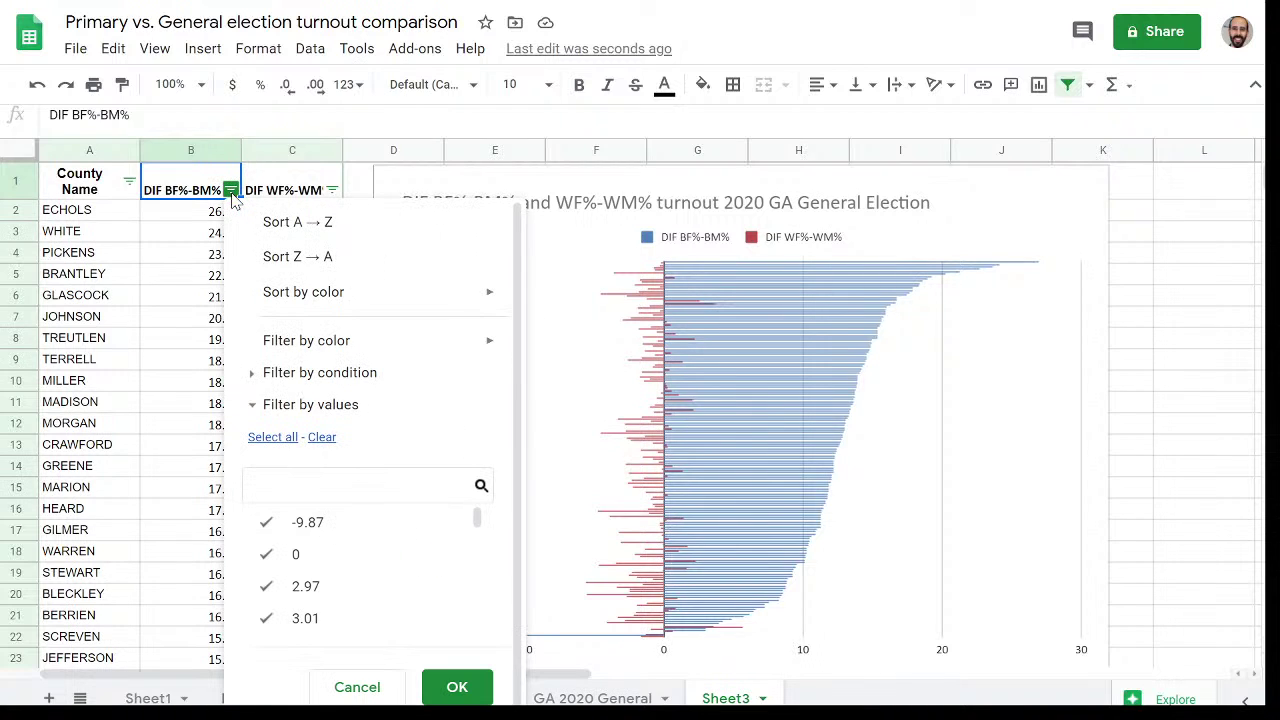
{"action": "left_click", "coordinate": [332, 190]}
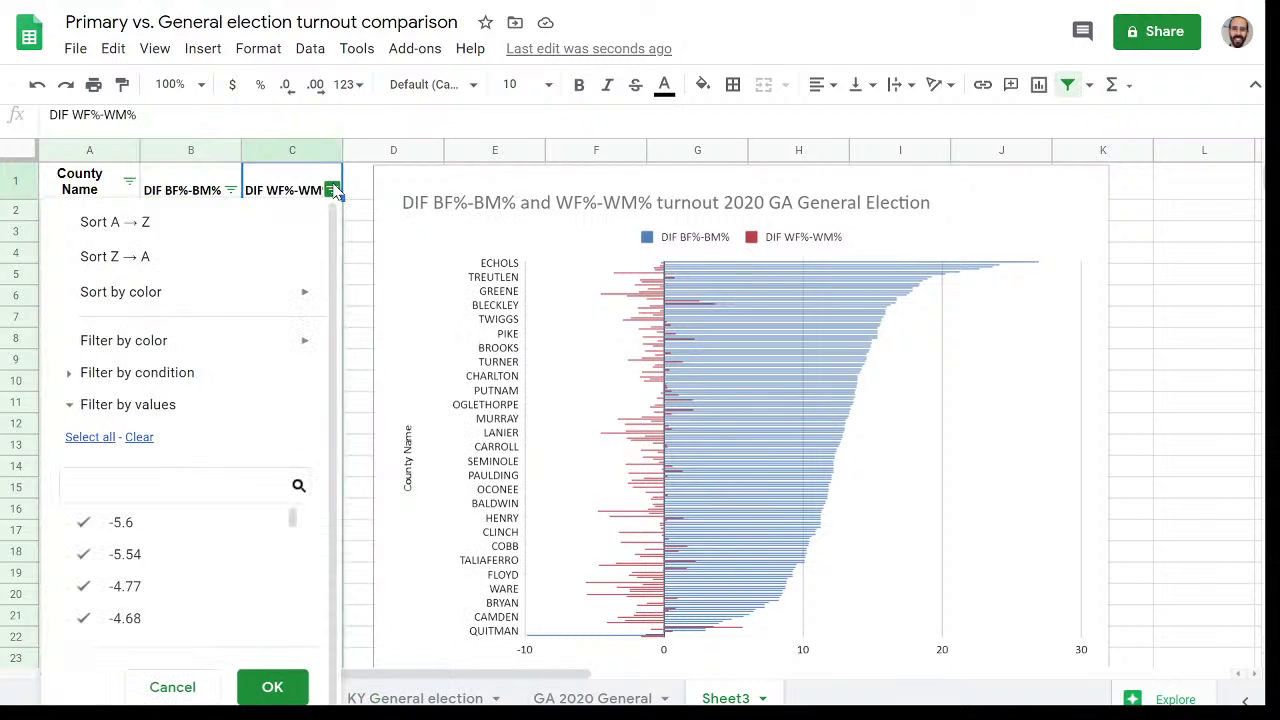
{"action": "left_click", "coordinate": [231, 257]}
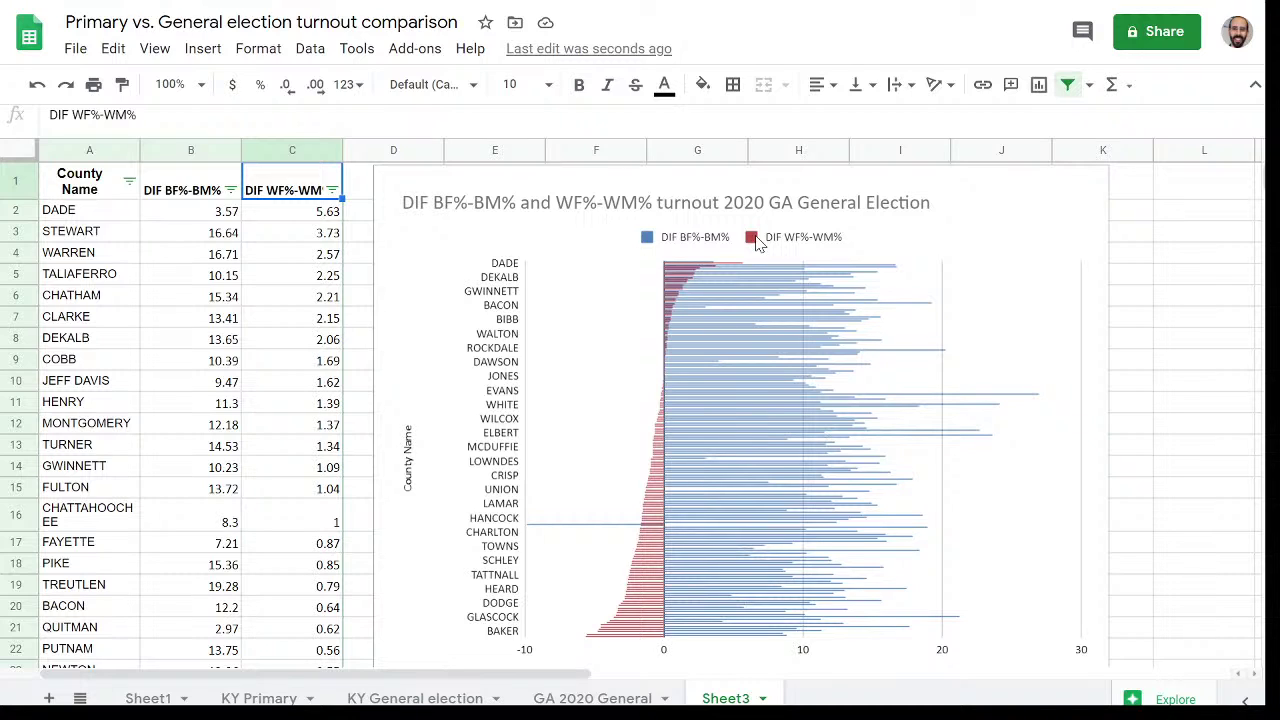
- Check which county has the long negative DIF BF%-BM% bar in the chart, and switch to the GA 2020 General sheet
{"action": "left_click", "coordinate": [565, 528]}
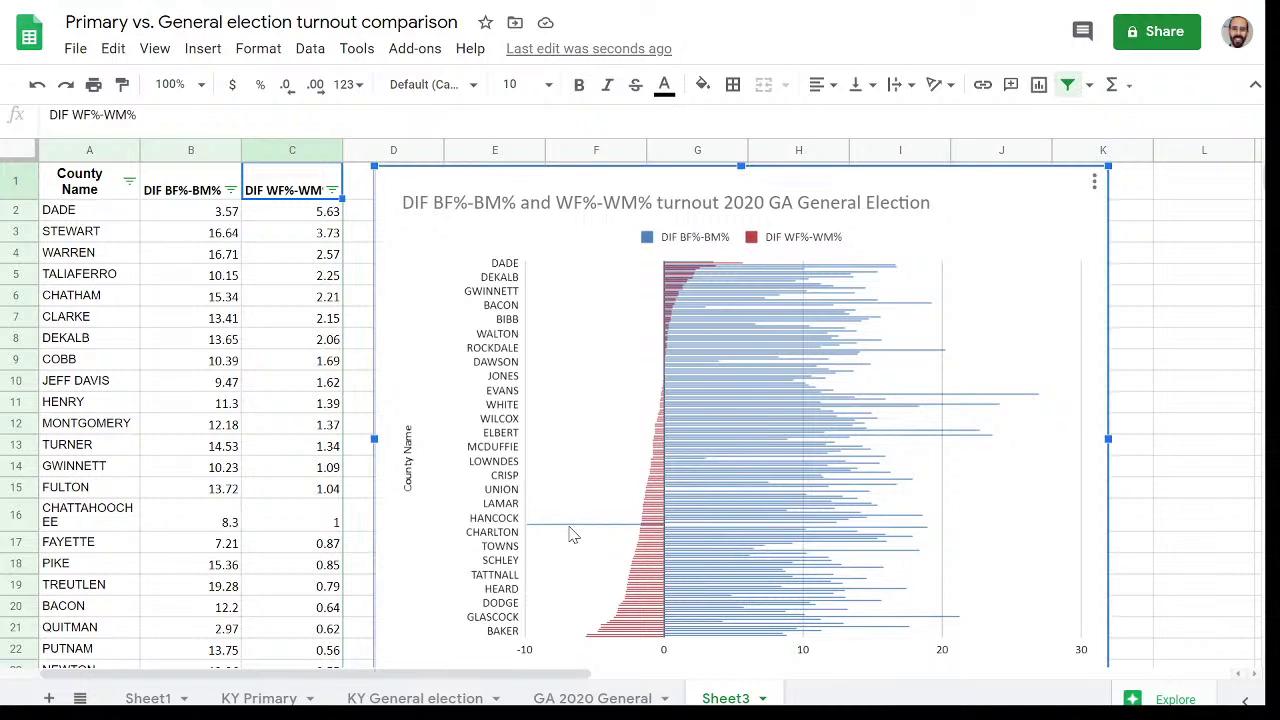
{"action": "mouse_move", "coordinate": [571, 527]}
{"action": "left_click", "coordinate": [572, 699]}
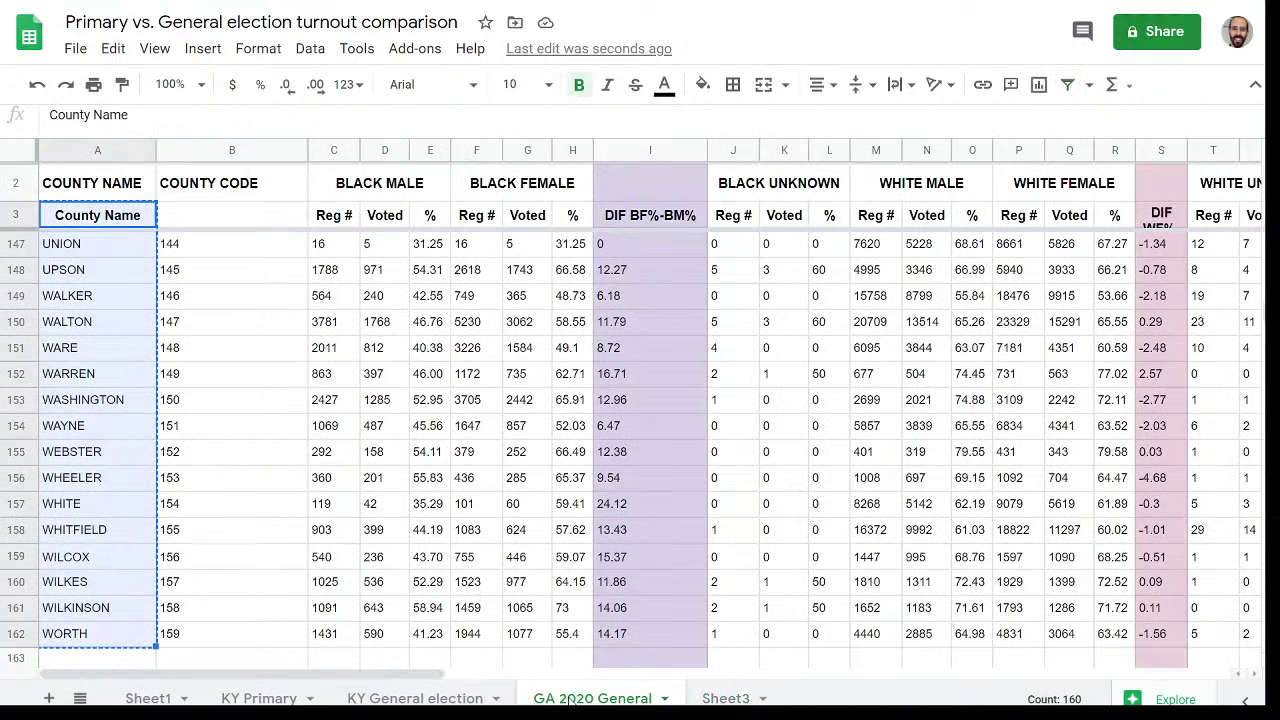
{"action": "left_click", "coordinate": [385, 658]}
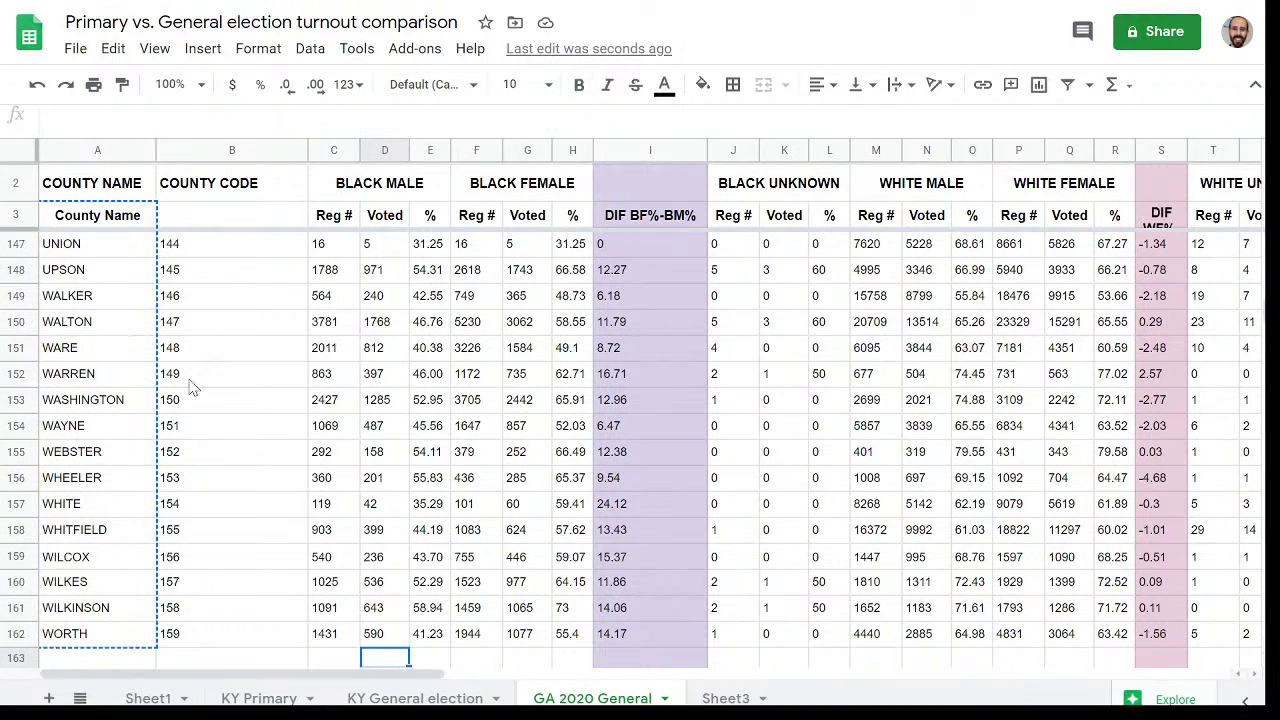
- Find Rabun county in the GA 2020 General sheet and select its entire row
{"action": "scroll", "coordinate": [153, 400], "scroll_direction": "up", "scroll_amount": 12}
{"action": "scroll", "coordinate": [150, 397], "scroll_direction": "up", "scroll_amount": 4}
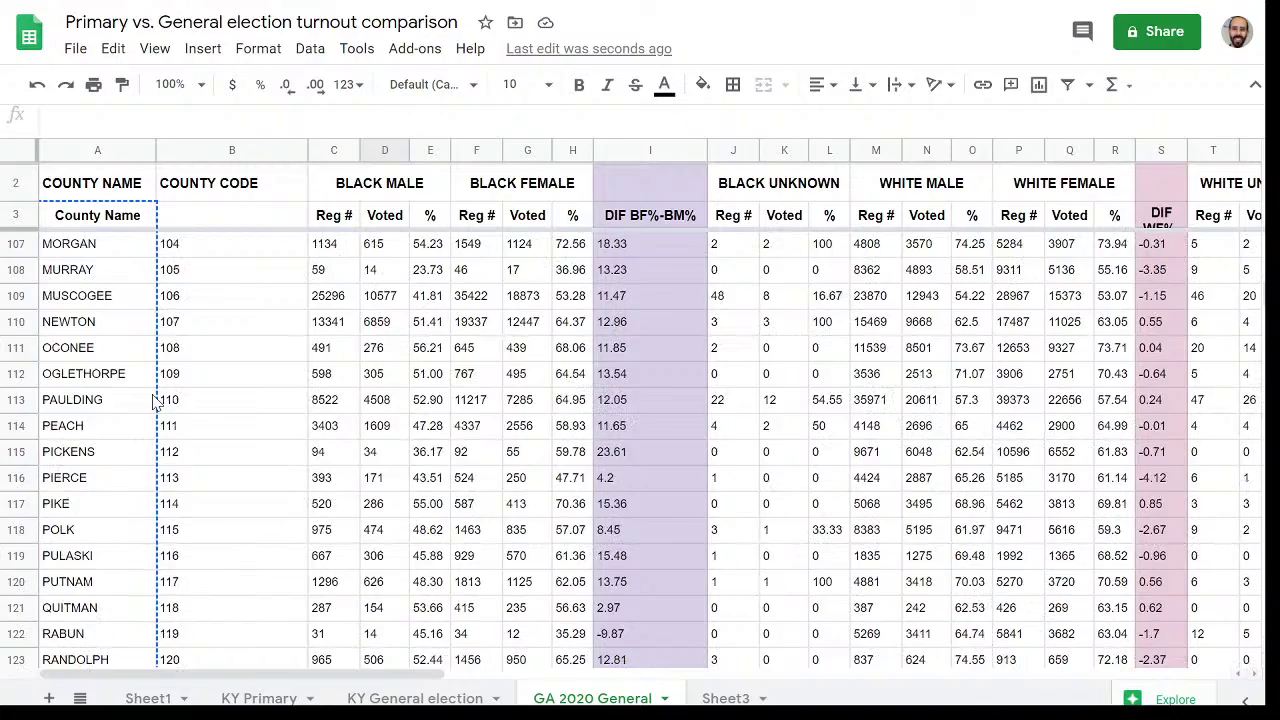
{"action": "scroll", "coordinate": [145, 392], "scroll_direction": "down", "scroll_amount": 3}
{"action": "scroll", "coordinate": [138, 465], "scroll_direction": "down", "scroll_amount": 4}
{"action": "scroll", "coordinate": [138, 465], "scroll_direction": "down", "scroll_amount": 4}
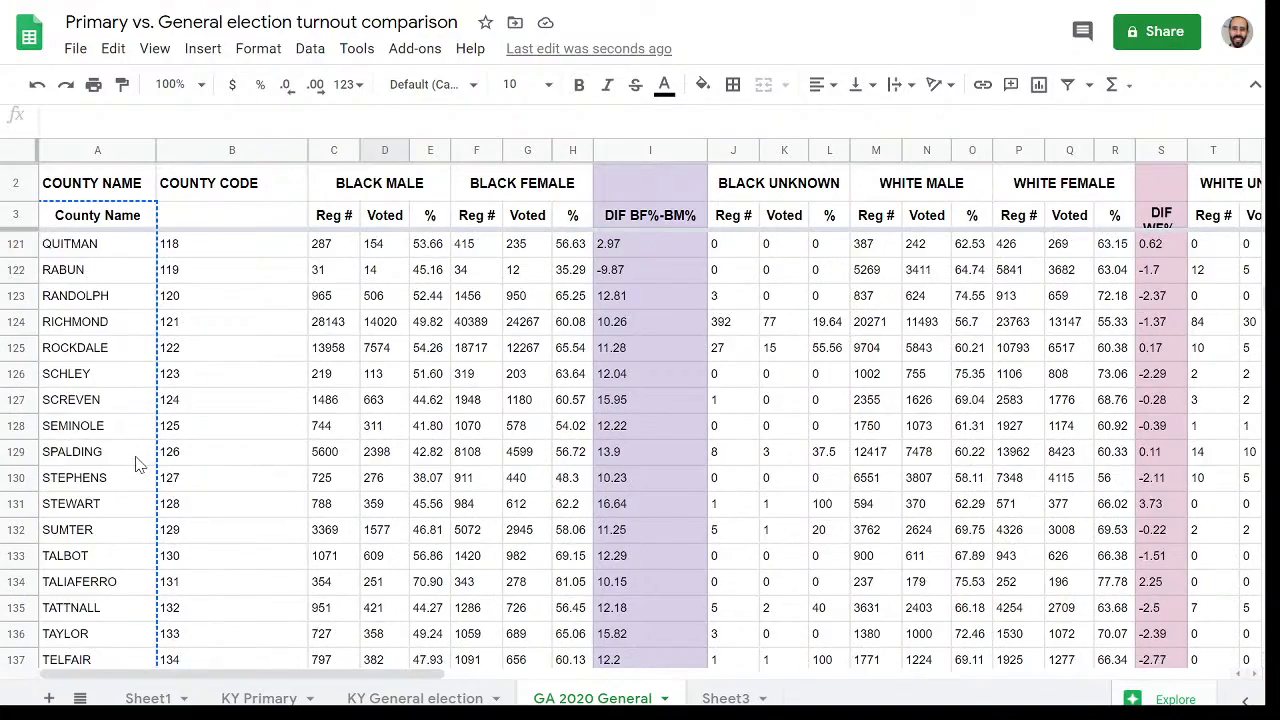
{"action": "scroll", "coordinate": [138, 465], "scroll_direction": "up", "scroll_amount": 5}
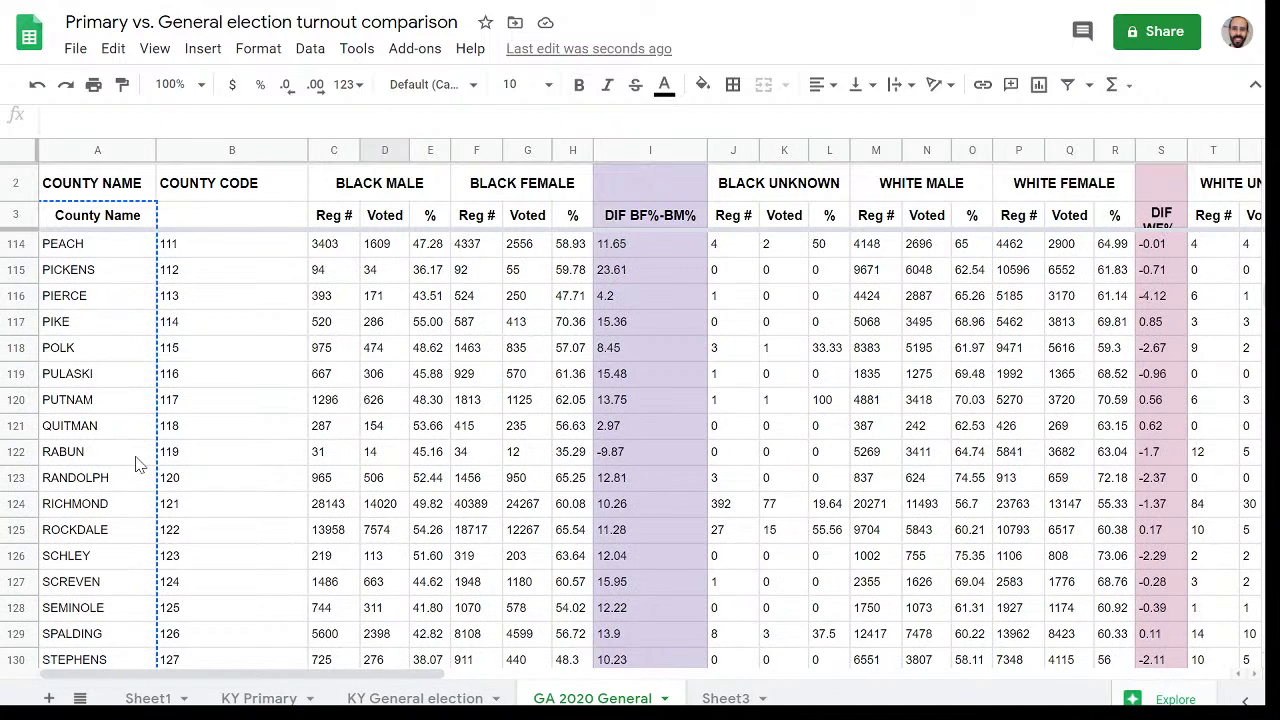
{"action": "left_click", "coordinate": [20, 451]}
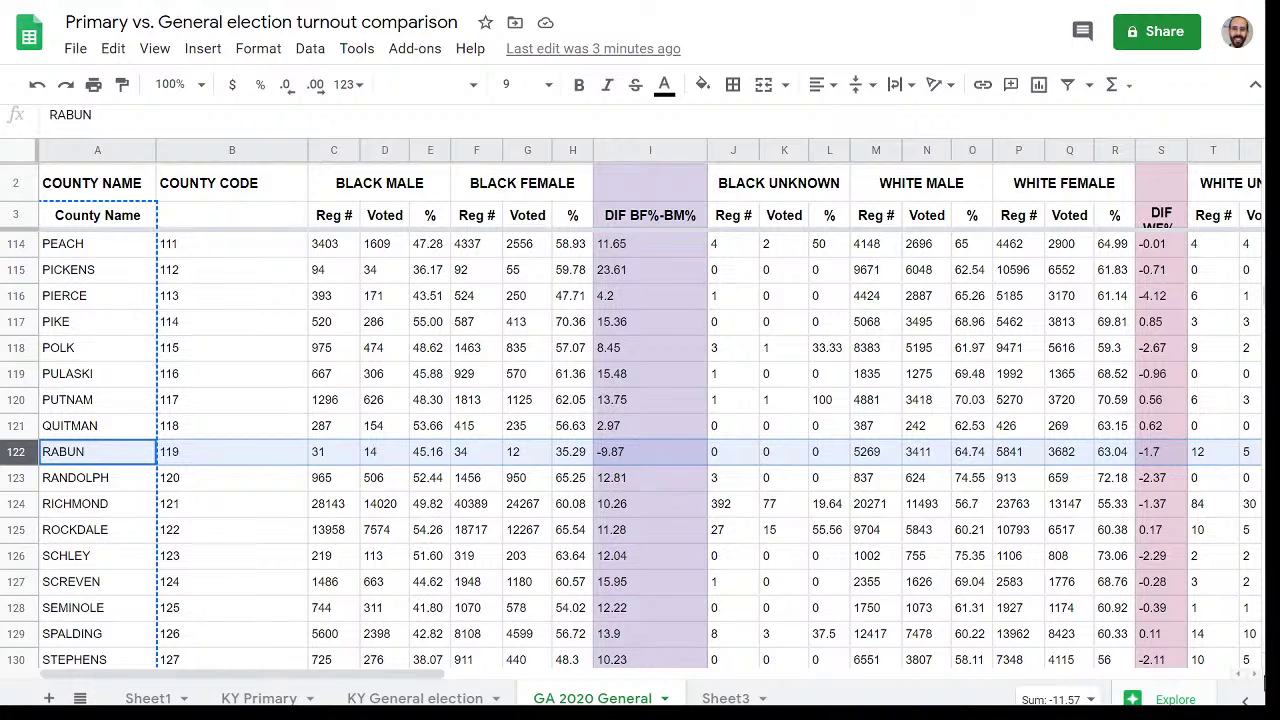
- Examine Rabun county's Asian-Pacific, Hispanic and Native American male and female turnout figures, keeping its whole row selected
{"action": "left_click", "coordinate": [1254, 677]}
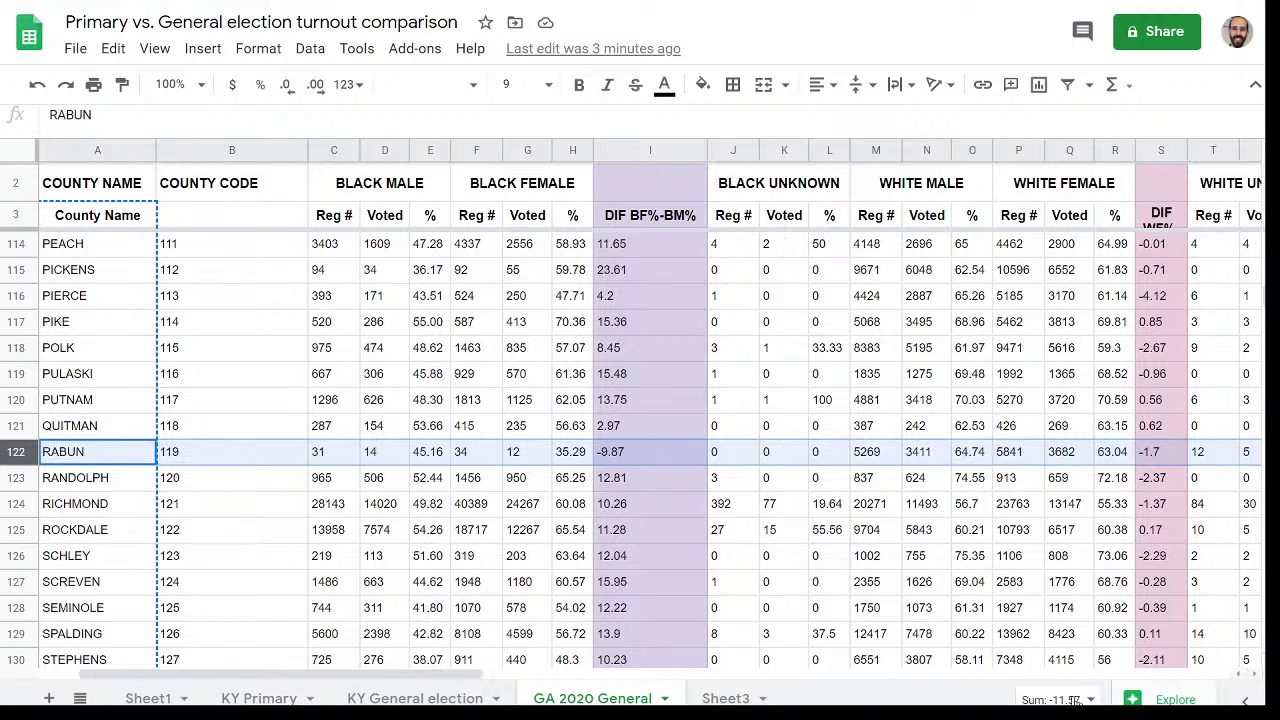
{"action": "left_click_drag", "start_coordinate": [502, 677], "coordinate": [857, 705]}
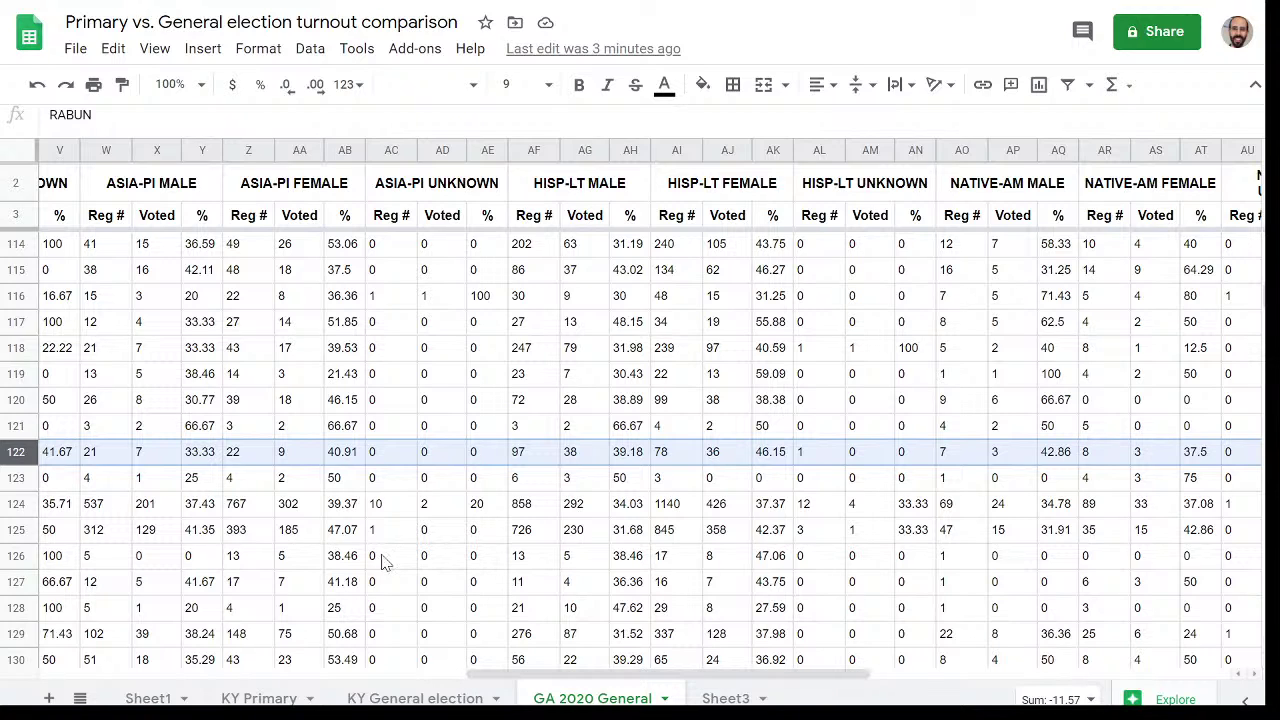
{"action": "left_click", "coordinate": [249, 460]}
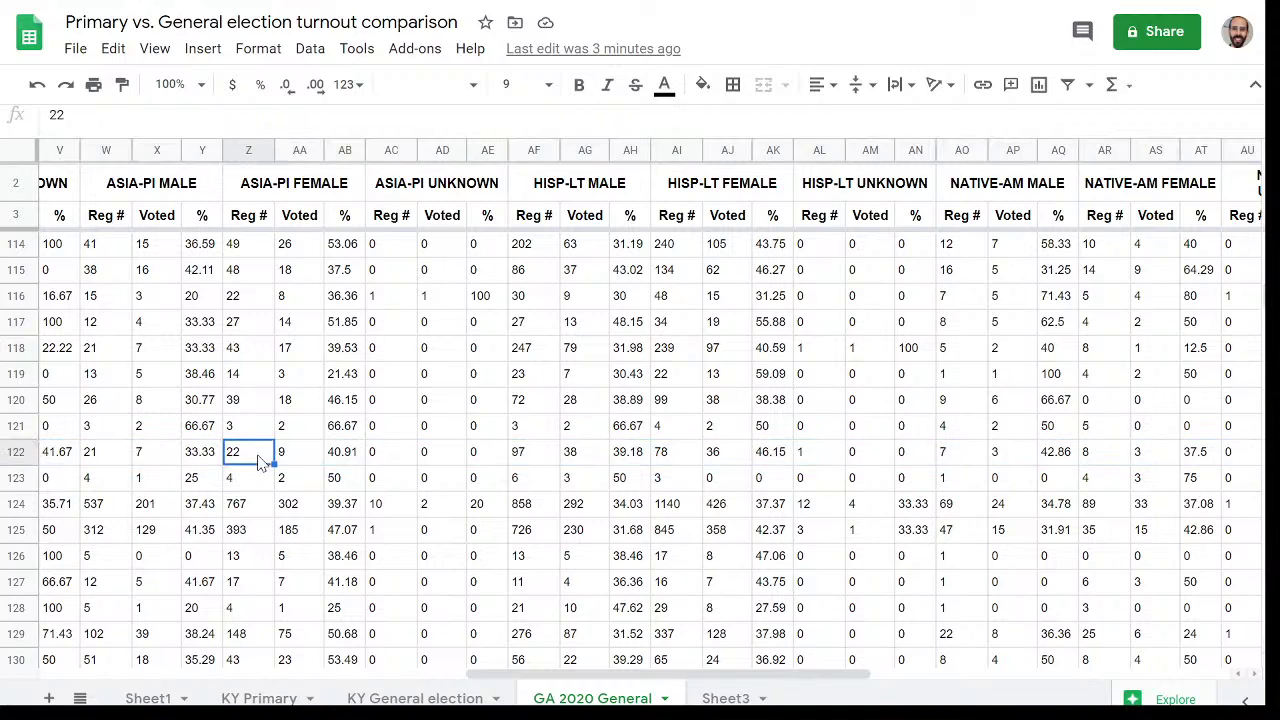
{"action": "left_click", "coordinate": [15, 455]}
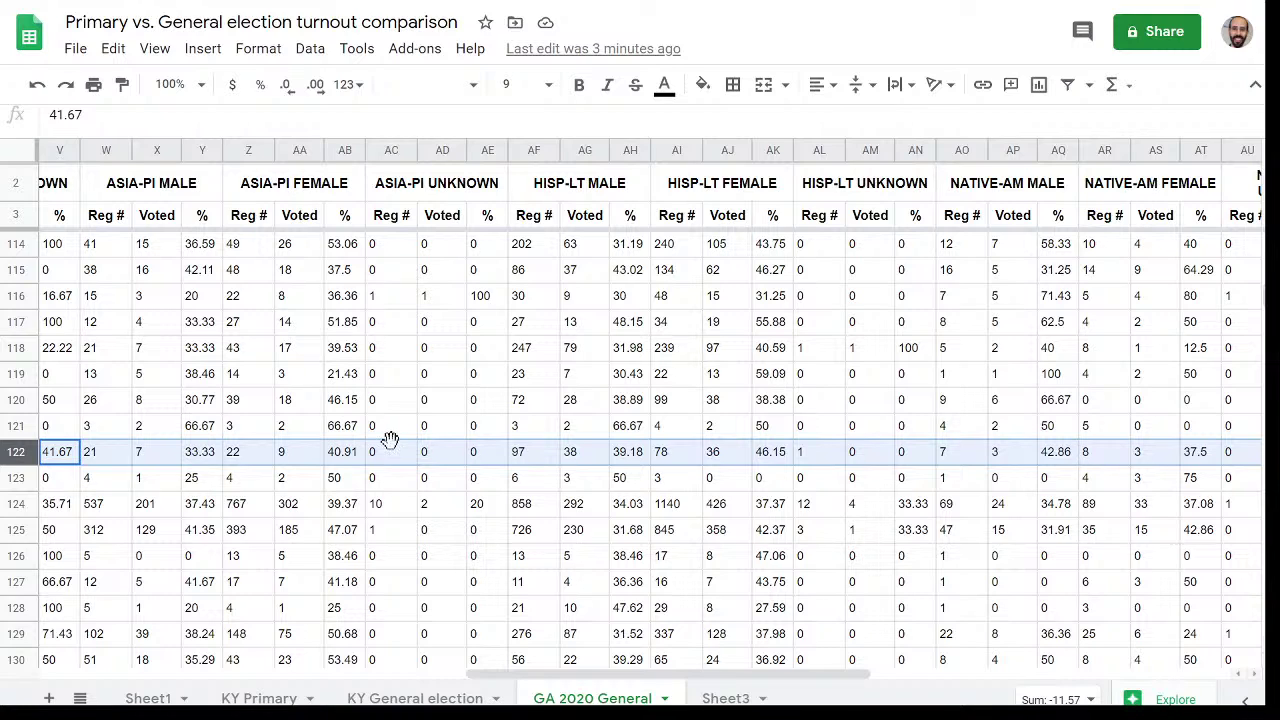
- Switch to Sheet1 and compare Alabama's 2020 general and primary turnout rows
{"action": "left_click", "coordinate": [146, 698]}
{"action": "left_click_drag", "start_coordinate": [106, 238], "coordinate": [386, 243]}
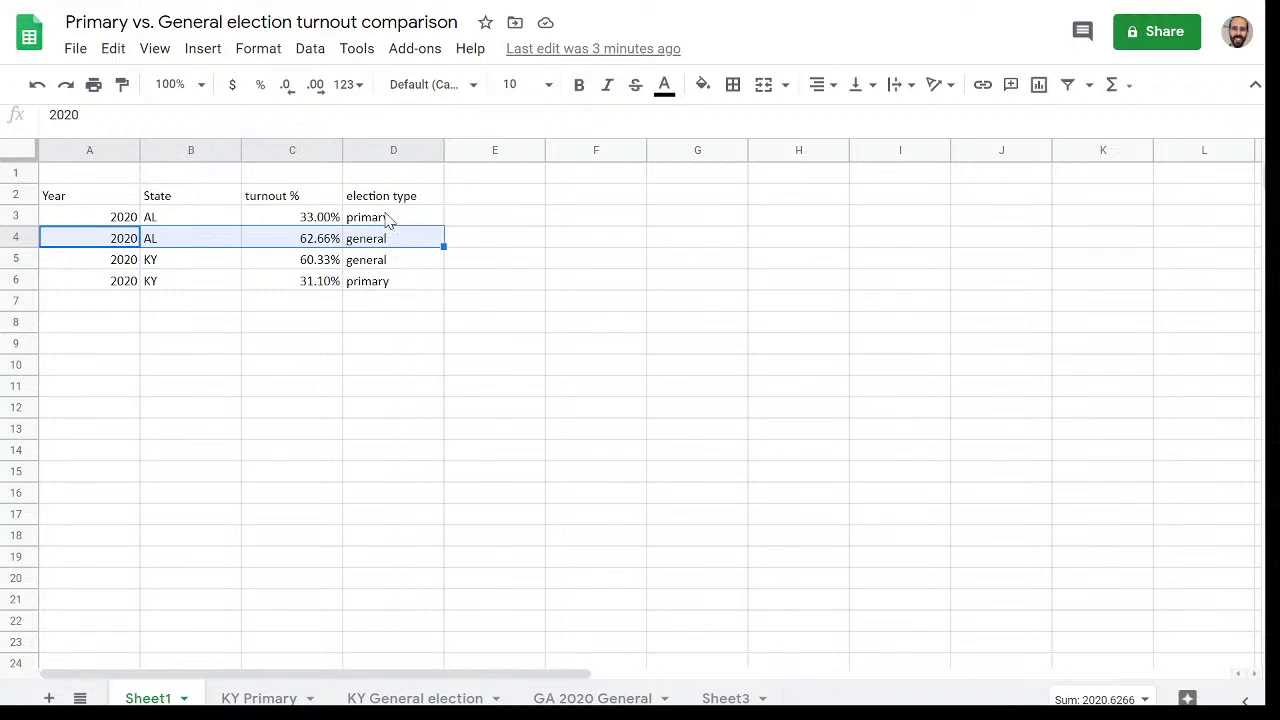
{"action": "left_click_drag", "start_coordinate": [393, 217], "coordinate": [118, 226]}
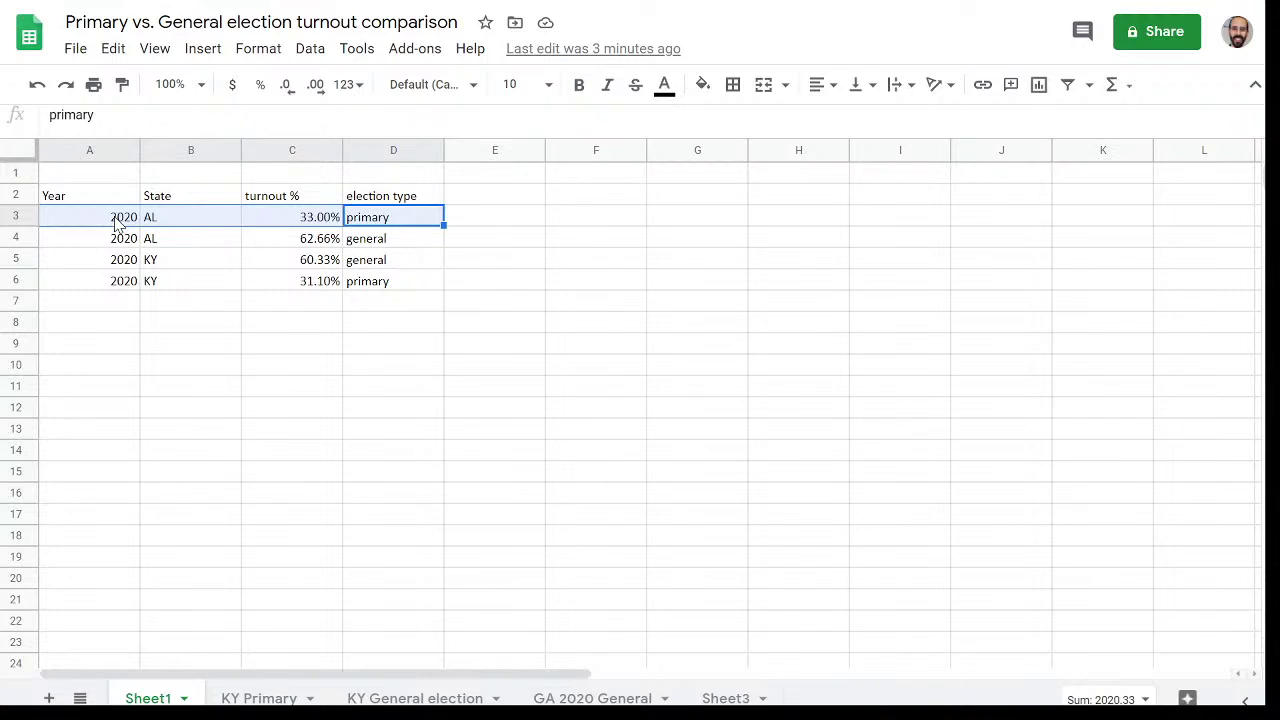
{"action": "left_click", "coordinate": [222, 333]}
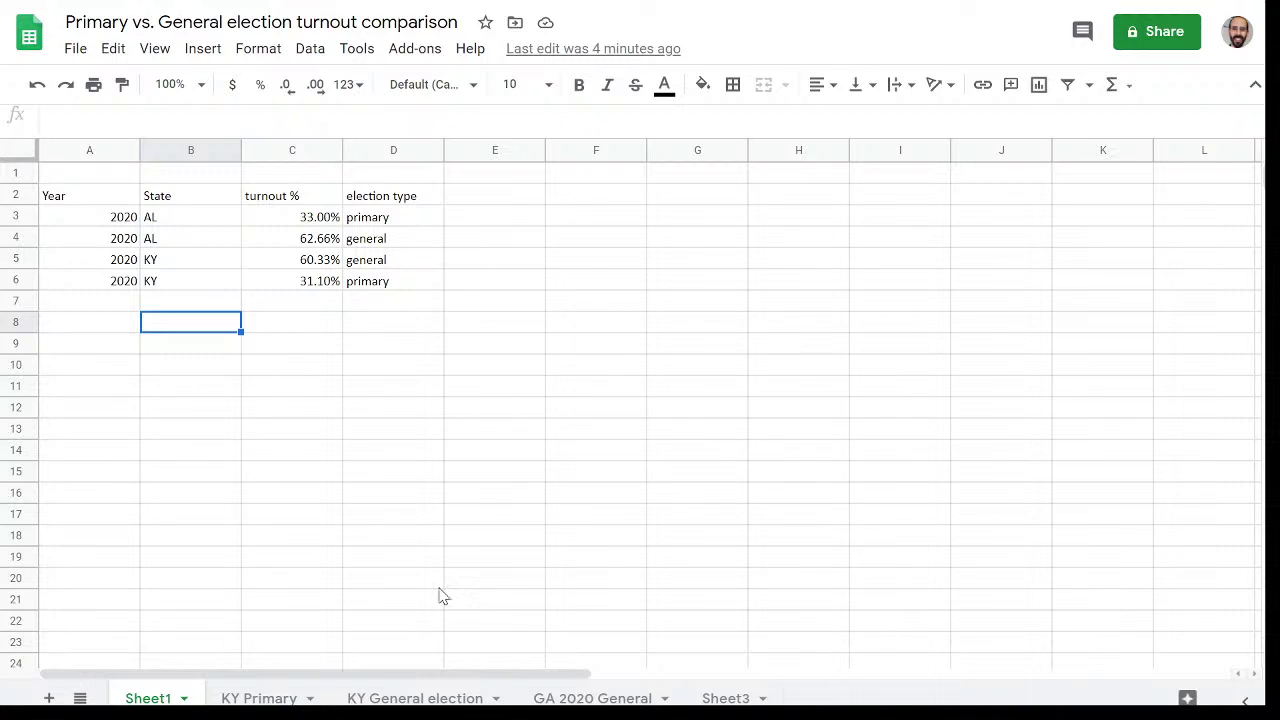
- Return to the GA 2020 General sheet and review Rabun county's Black and White turnout columns
{"action": "left_click", "coordinate": [592, 698]}
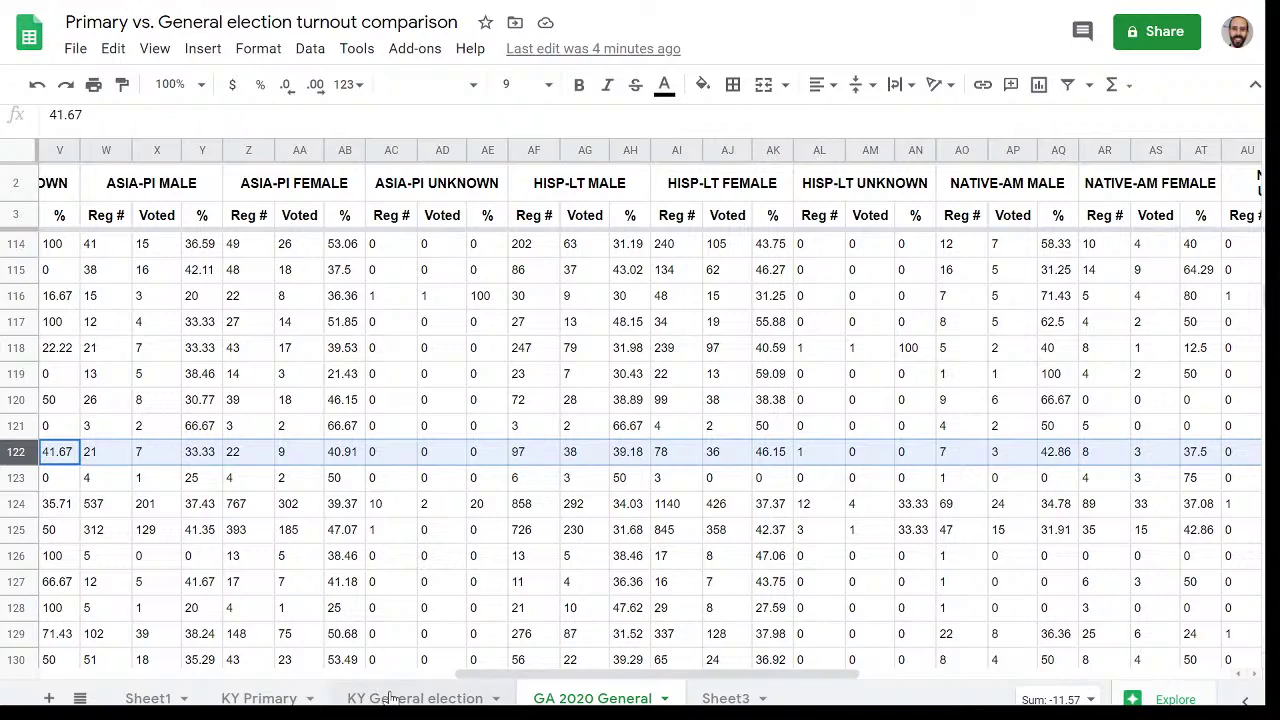
{"action": "left_click_drag", "start_coordinate": [497, 681], "coordinate": [150, 507]}
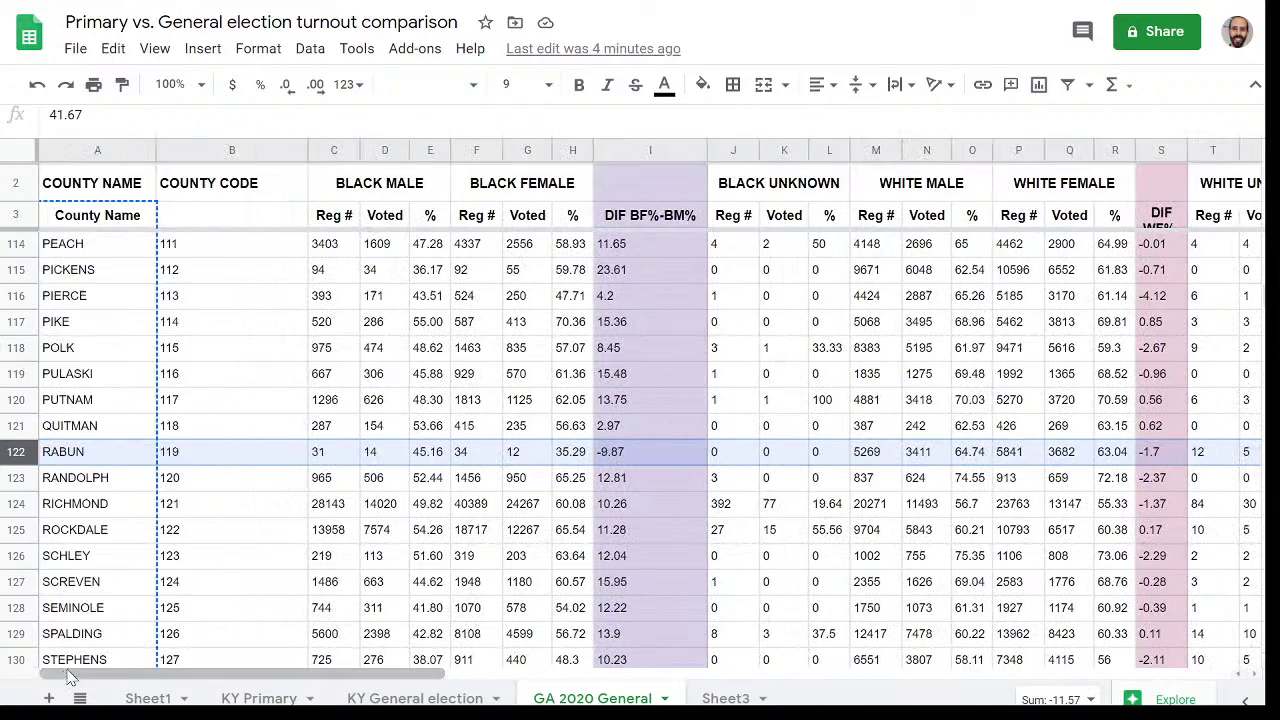